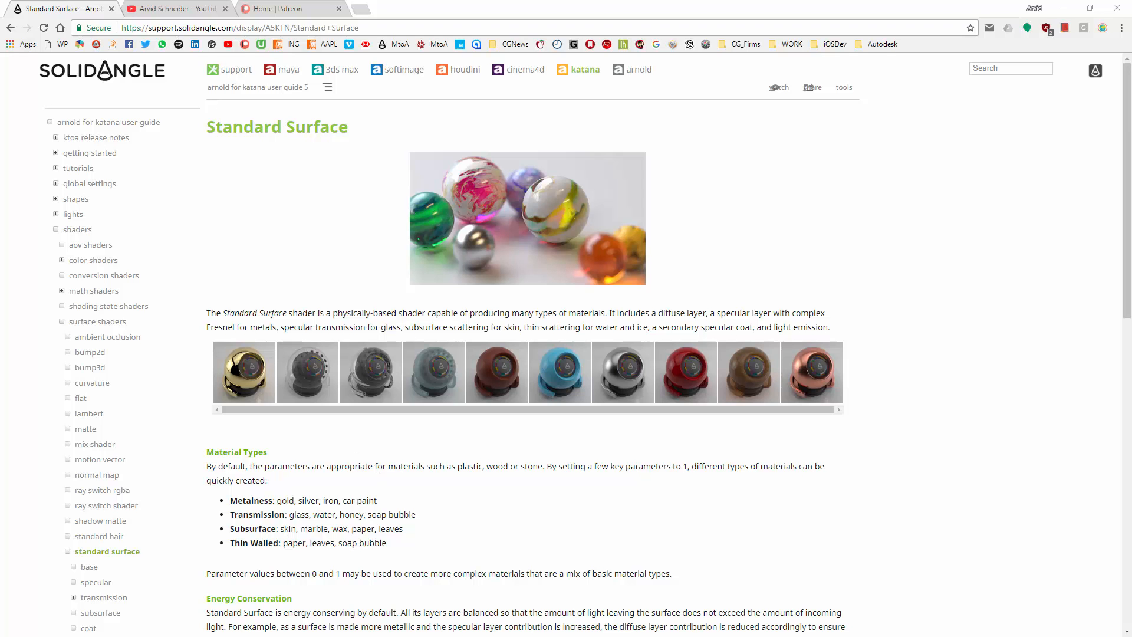
Open the Arnold for Maya - Material Series playlist on the YouTube channel, pause its Chocolate Candy video and review the page
{"action": "left_click", "coordinate": [176, 12]}
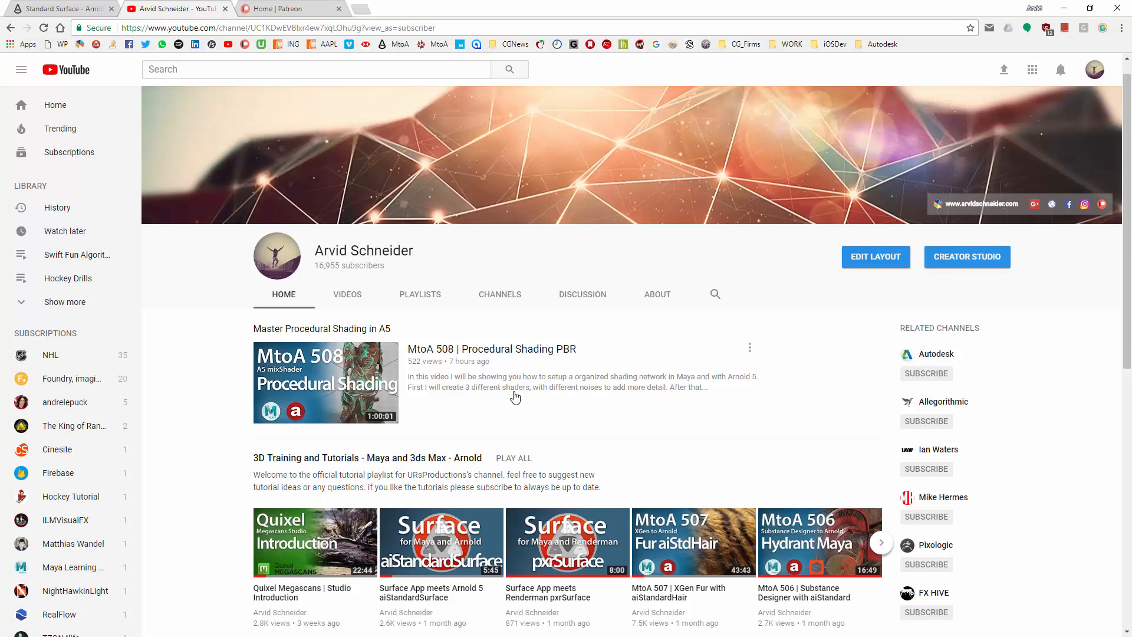
{"action": "scroll", "coordinate": [515, 396], "scroll_direction": "down", "scroll_amount": 8}
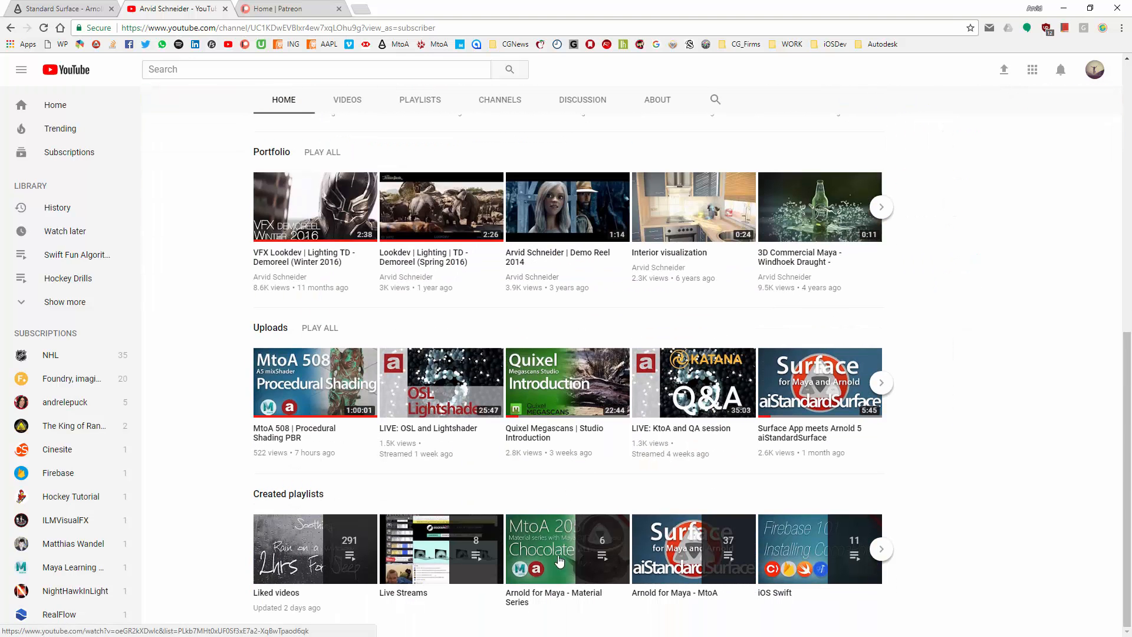
{"action": "left_click", "coordinate": [561, 594]}
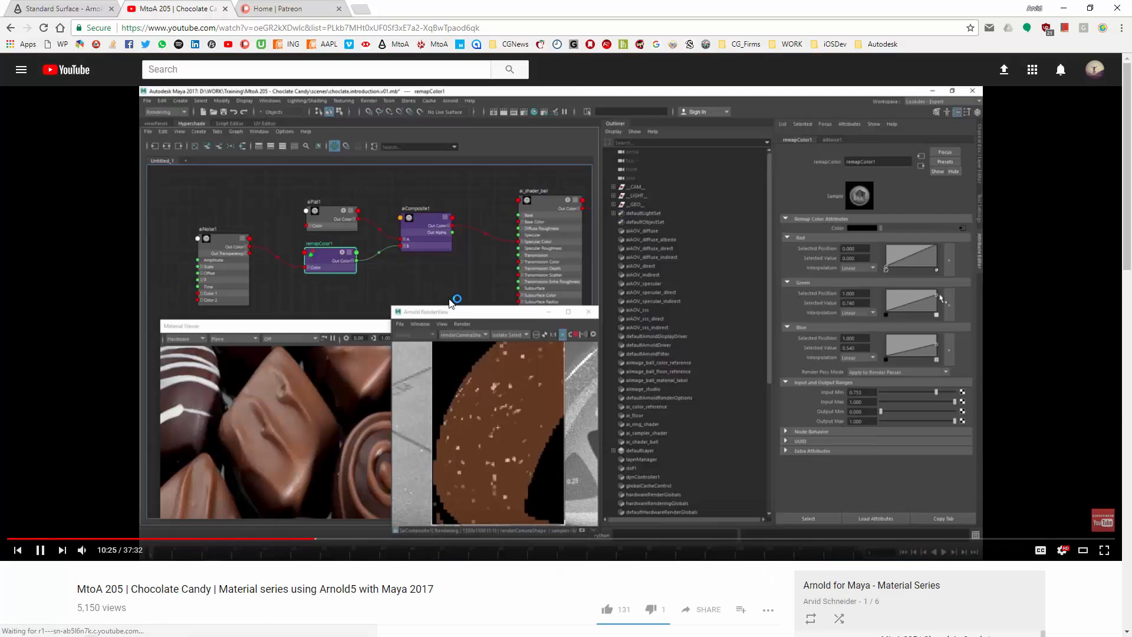
{"action": "left_click", "coordinate": [417, 424]}
{"action": "scroll", "coordinate": [211, 414], "scroll_direction": "down", "scroll_amount": 4}
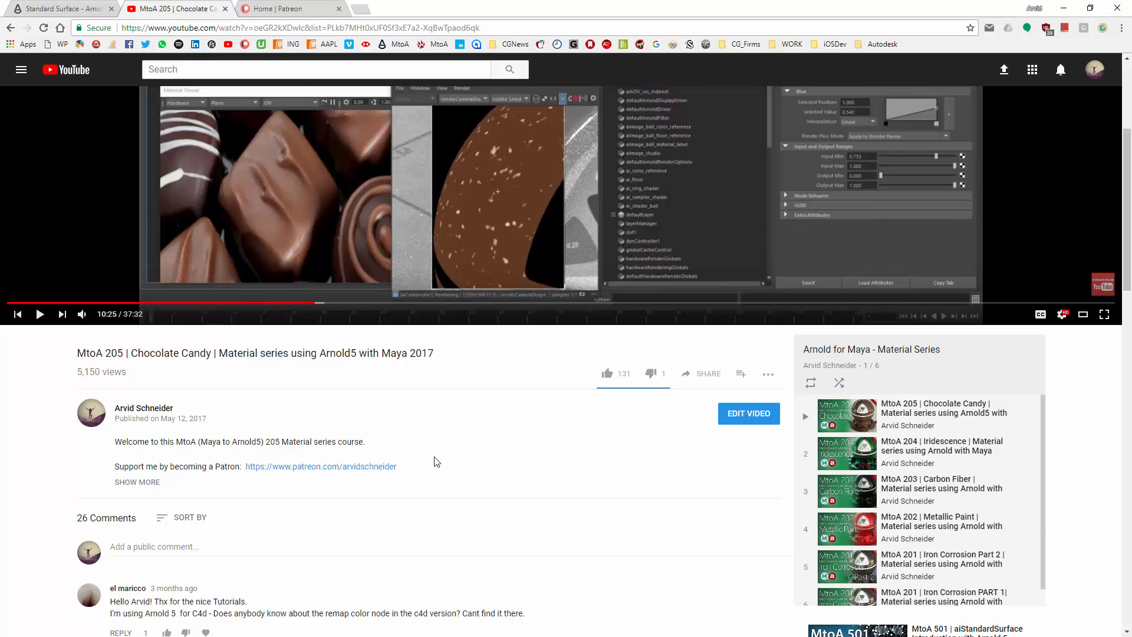
{"action": "scroll", "coordinate": [440, 457], "scroll_direction": "up", "scroll_amount": 4}
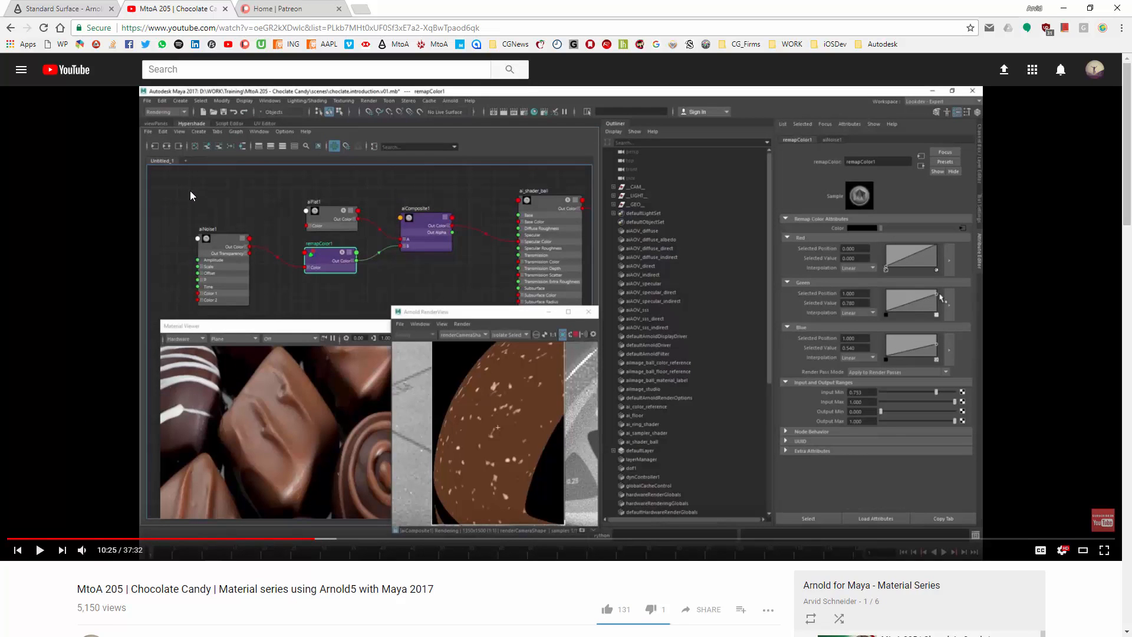
Switch to Katana, expand the Lookdev group in the Material section to inspect its shader networks, and collapse it again
{"action": "left_click", "coordinate": [1063, 8]}
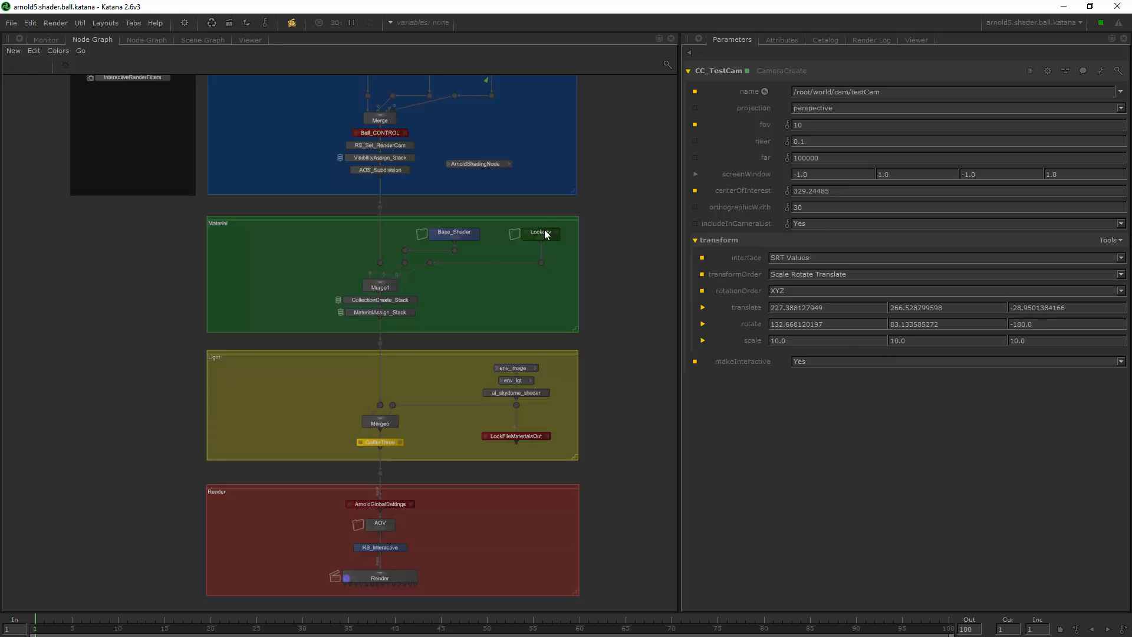
{"action": "scroll", "coordinate": [544, 228], "scroll_direction": "up", "scroll_amount": 10}
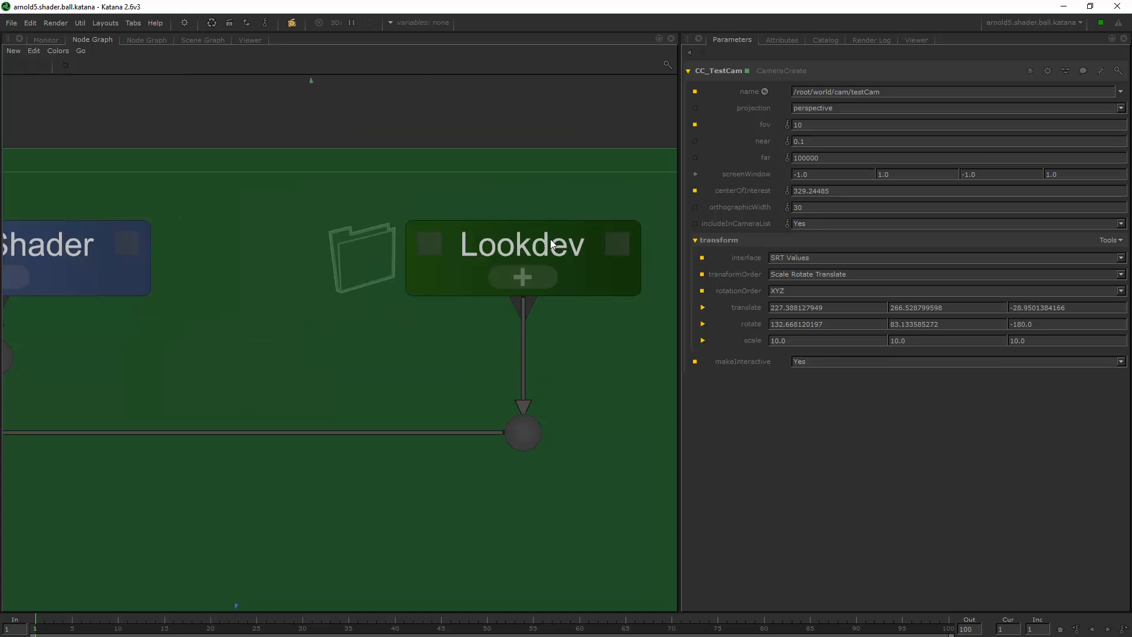
{"action": "left_click", "coordinate": [522, 274]}
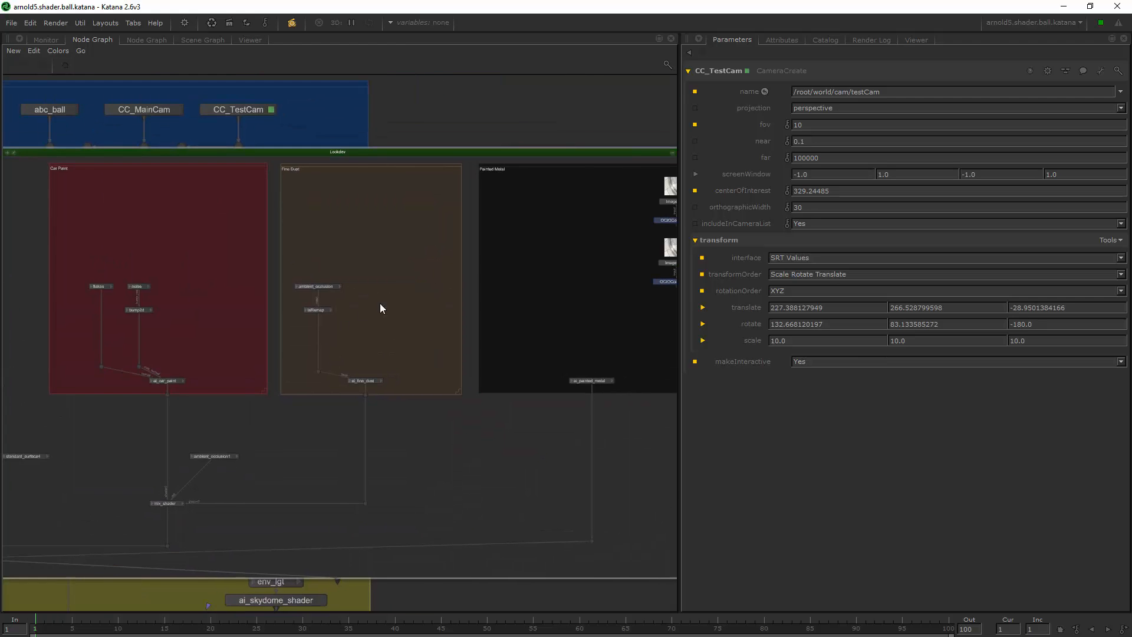
{"action": "left_click", "coordinate": [672, 152]}
{"action": "middle_click_drag", "start_coordinate": [171, 212], "coordinate": [424, 217]}
{"action": "scroll", "coordinate": [413, 246], "scroll_direction": "down", "scroll_amount": 3}
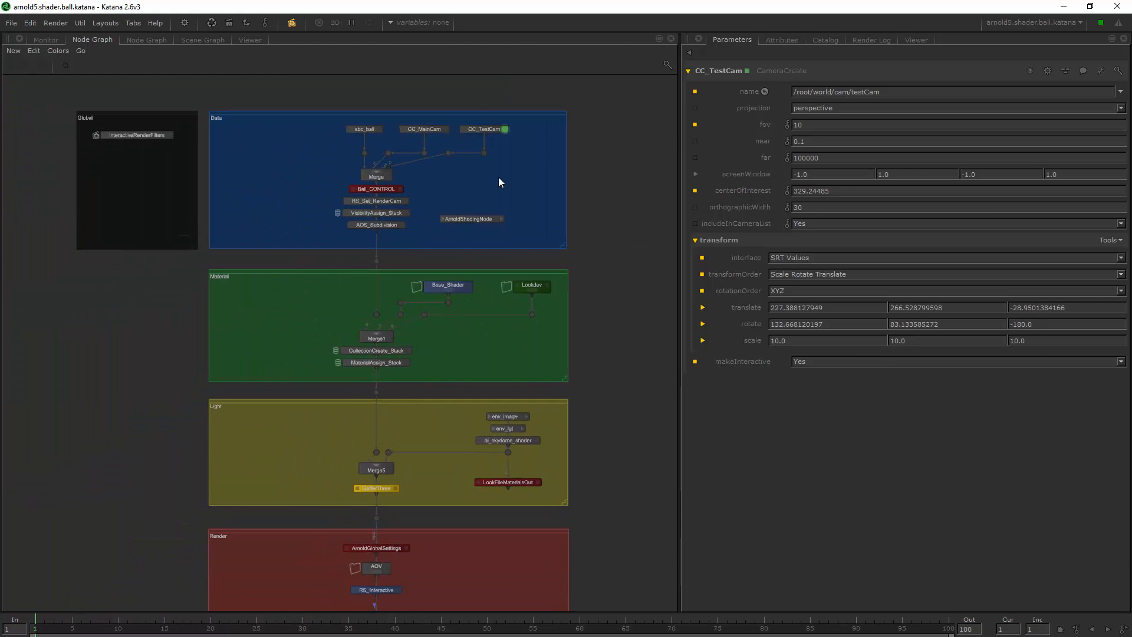
Survey the scene's node graph section by section, from the Data backdrop through the Material and Light backdrops
{"action": "left_click_drag", "start_coordinate": [598, 96], "coordinate": [204, 258]}
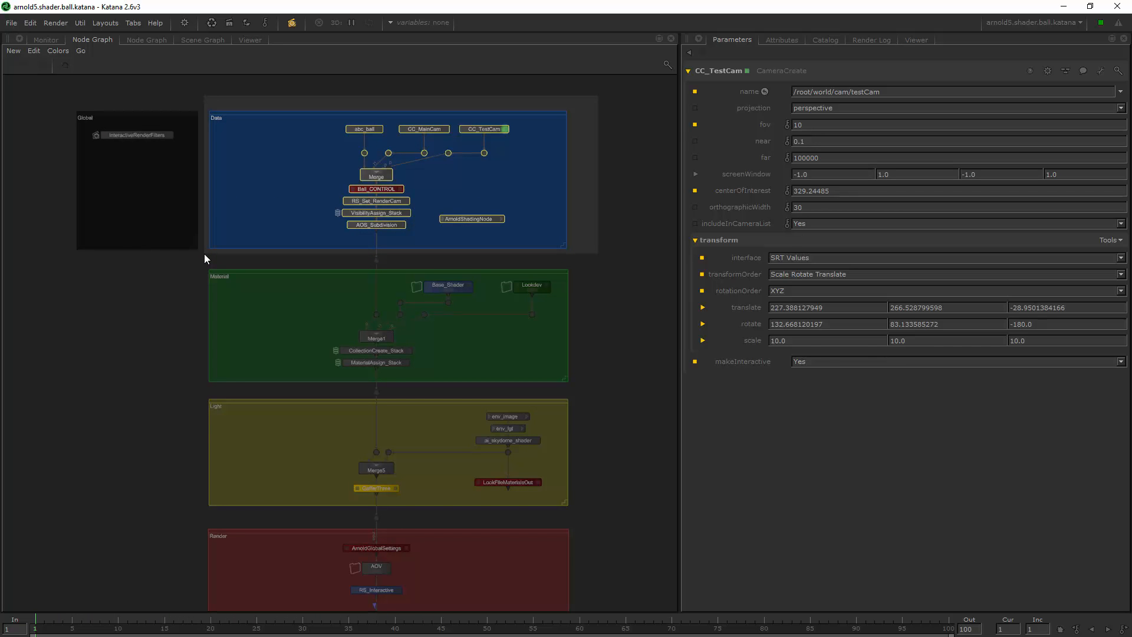
{"action": "left_click_drag", "start_coordinate": [203, 254], "coordinate": [203, 253]}
{"action": "left_click", "coordinate": [594, 264]}
{"action": "middle_click_drag", "start_coordinate": [598, 263], "coordinate": [617, 189]}
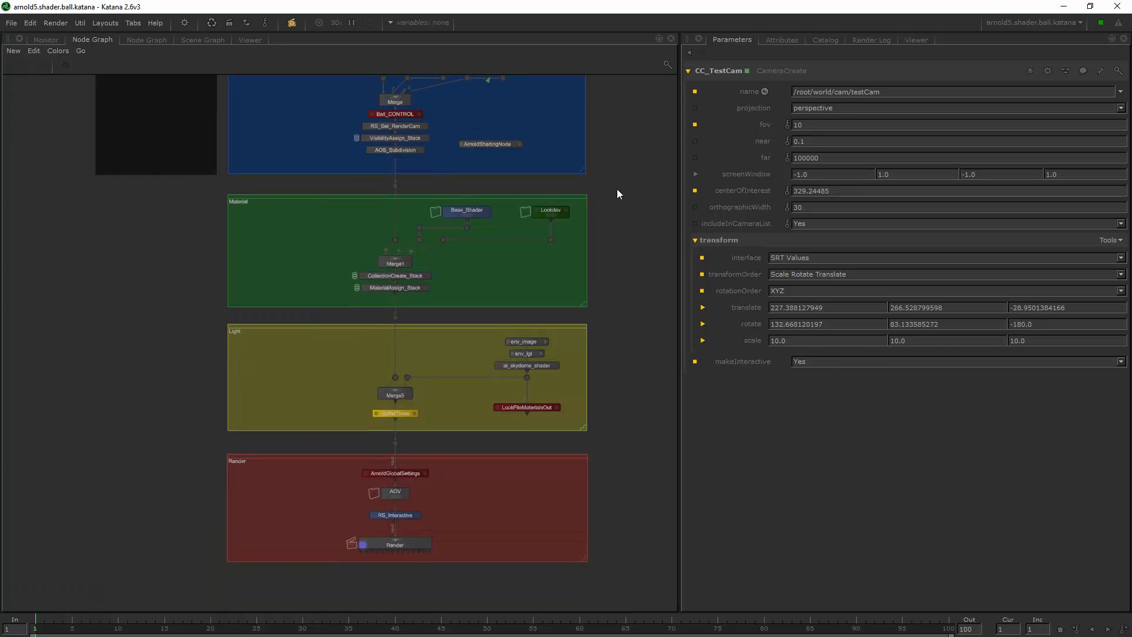
{"action": "left_click_drag", "start_coordinate": [618, 182], "coordinate": [613, 439]}
{"action": "key", "text": "f"}
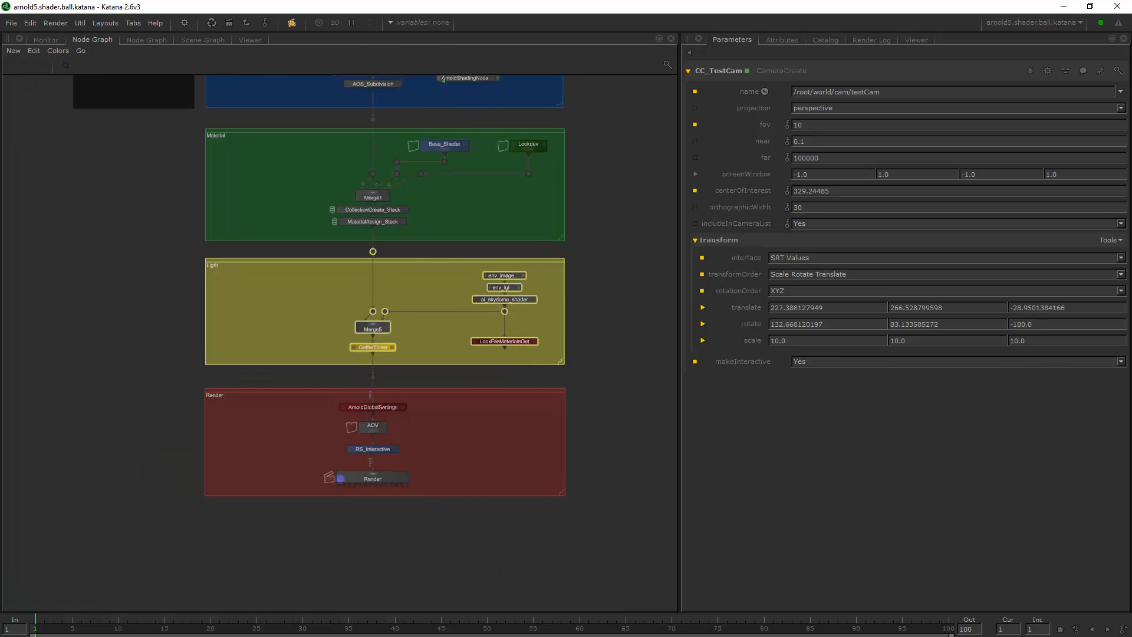
Inspect the Light section's nodes, viewing the parameters of LookFileMaterialsOut and GafferThree
{"action": "left_click", "coordinate": [355, 352]}
{"action": "middle_click_drag", "start_coordinate": [550, 277], "coordinate": [515, 246]}
{"action": "scroll", "coordinate": [517, 245], "scroll_direction": "up", "scroll_amount": 3}
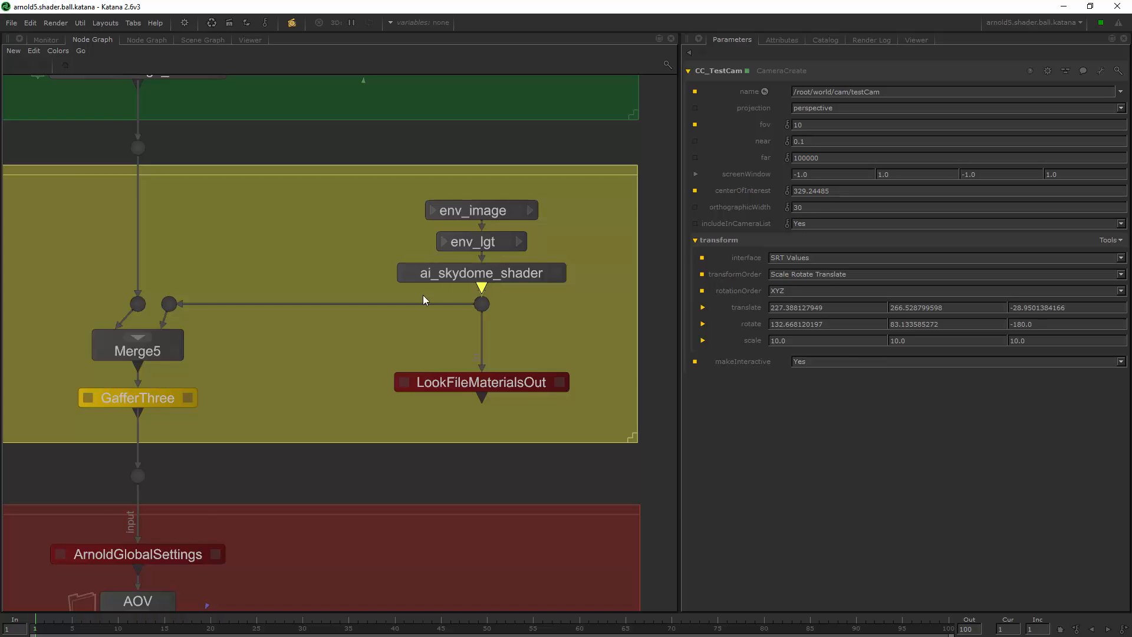
{"action": "middle_click_drag", "start_coordinate": [321, 341], "coordinate": [353, 304]}
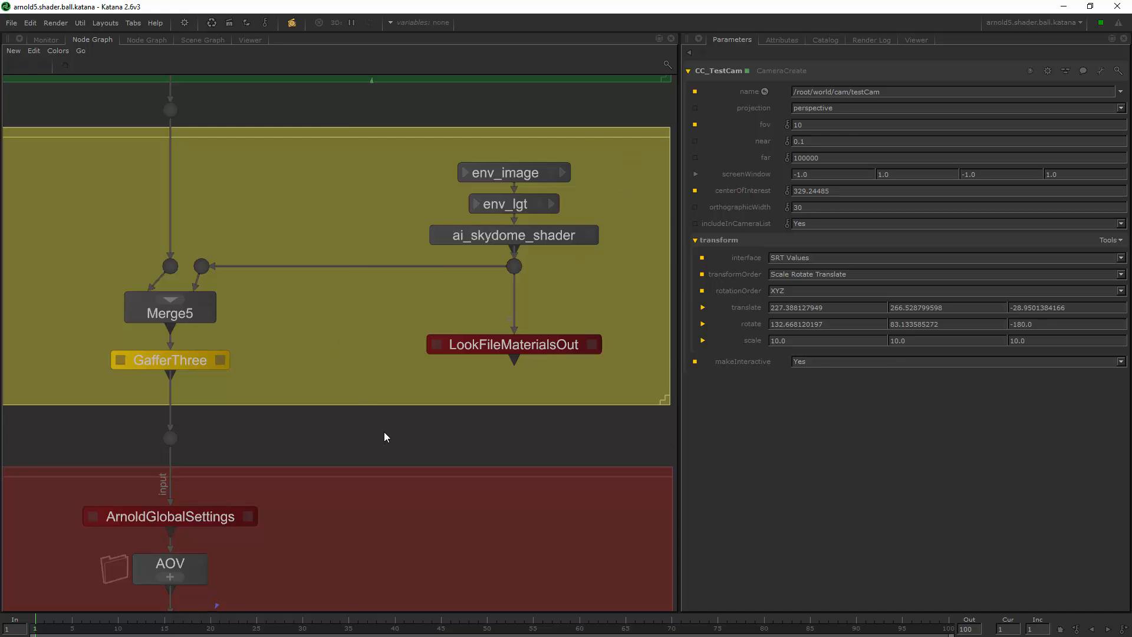
{"action": "middle_click_drag", "start_coordinate": [373, 447], "coordinate": [462, 329]}
{"action": "double_click", "coordinate": [632, 228]}
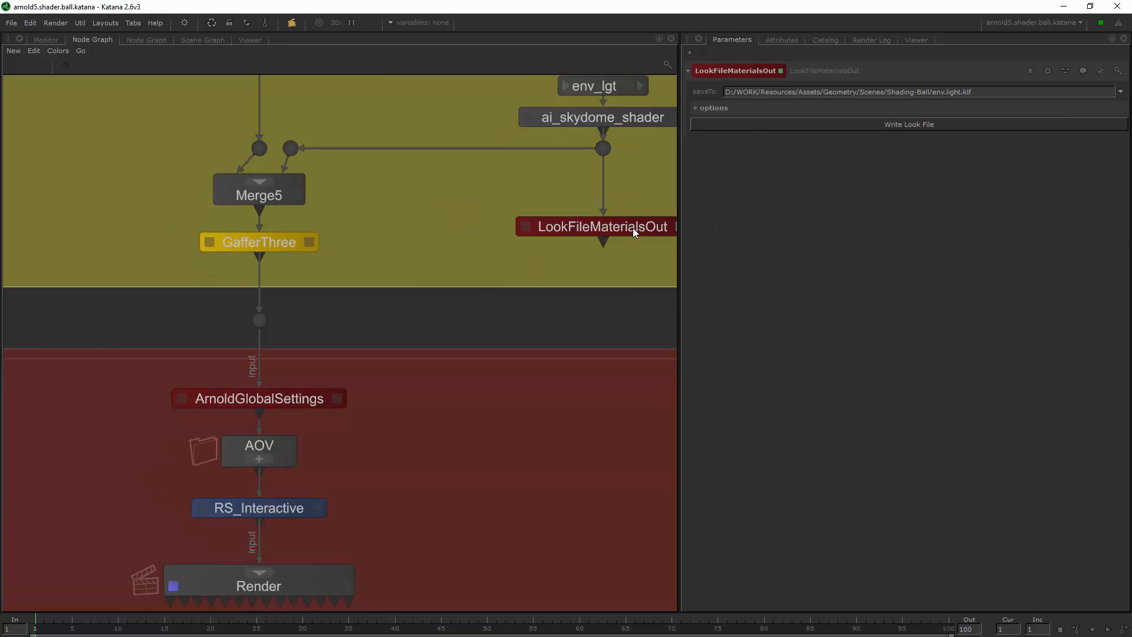
{"action": "left_click", "coordinate": [309, 242]}
Show the ArnoldGlobalSettings parameters from the Render section to review the lighting samples and ray depth
{"action": "scroll", "coordinate": [346, 335], "scroll_direction": "down", "scroll_amount": 5}
{"action": "middle_click_drag", "start_coordinate": [309, 399], "coordinate": [356, 261]}
{"action": "scroll", "coordinate": [356, 262], "scroll_direction": "up", "scroll_amount": 7}
{"action": "left_click", "coordinate": [337, 211]}
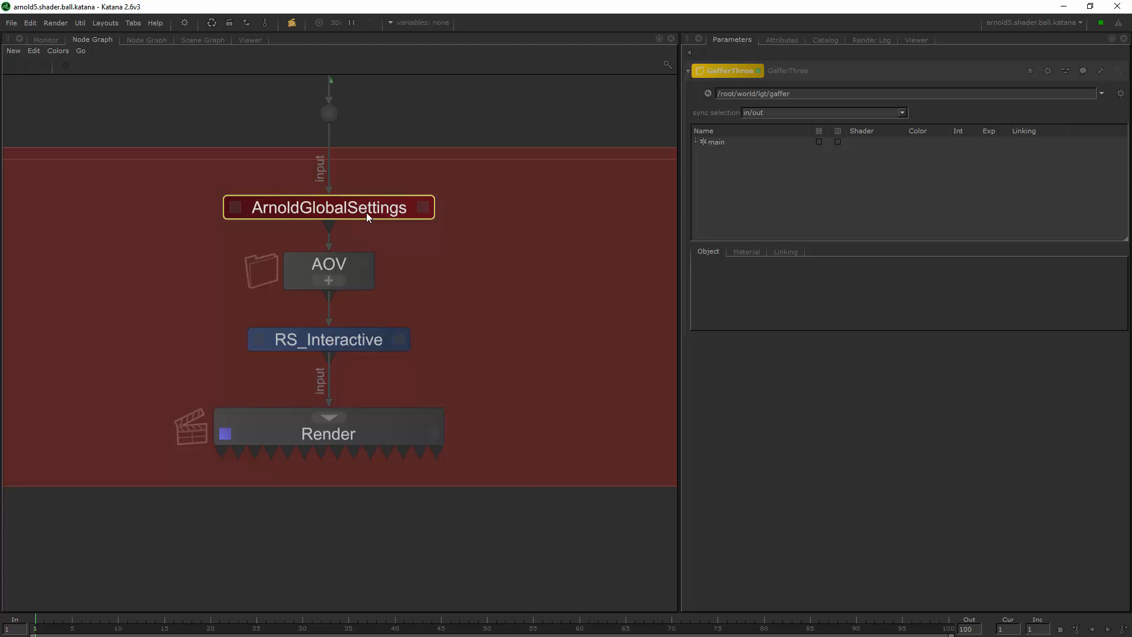
{"action": "double_click", "coordinate": [369, 210]}
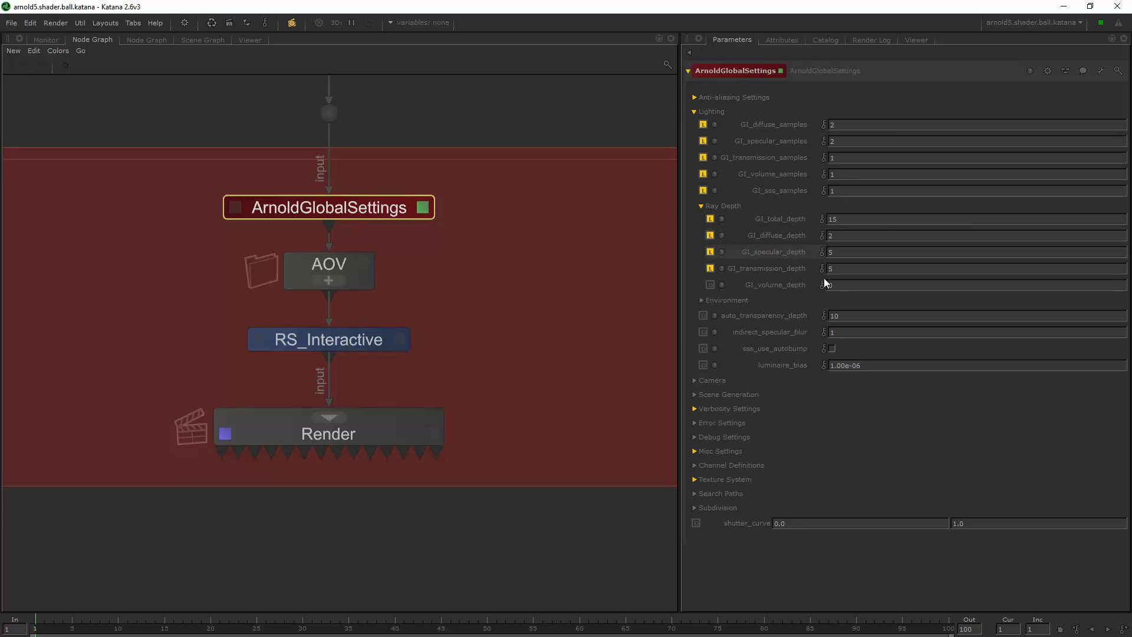
Look inside the AOV group and collapse it, and show the RS_Interactive render settings
{"action": "left_click", "coordinate": [330, 281]}
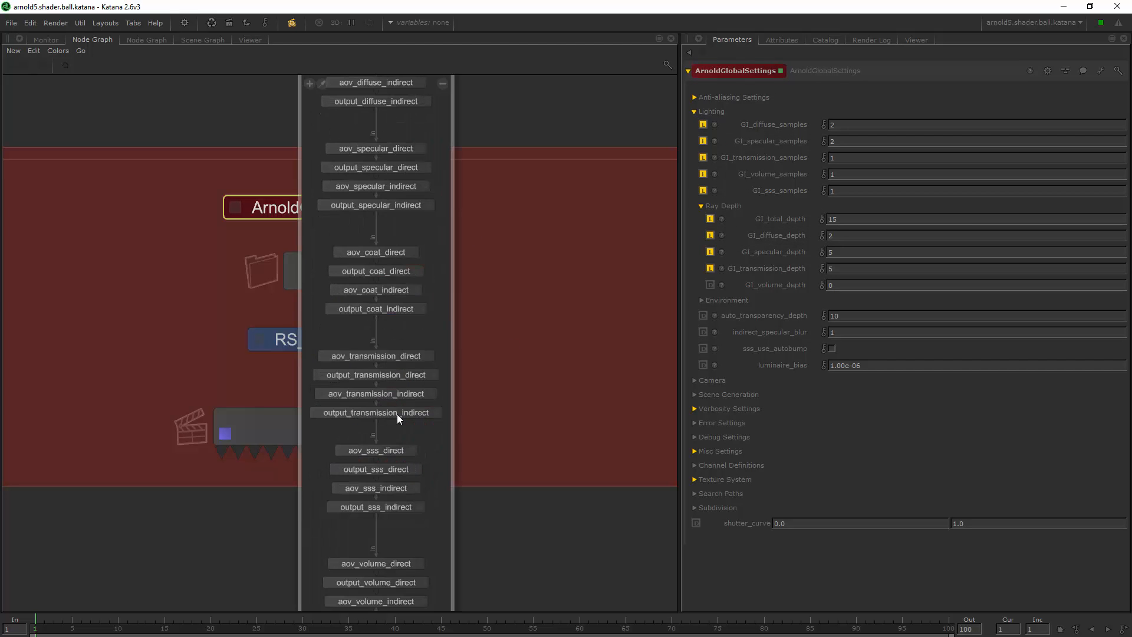
{"action": "left_click", "coordinate": [443, 83]}
{"action": "left_click", "coordinate": [521, 307]}
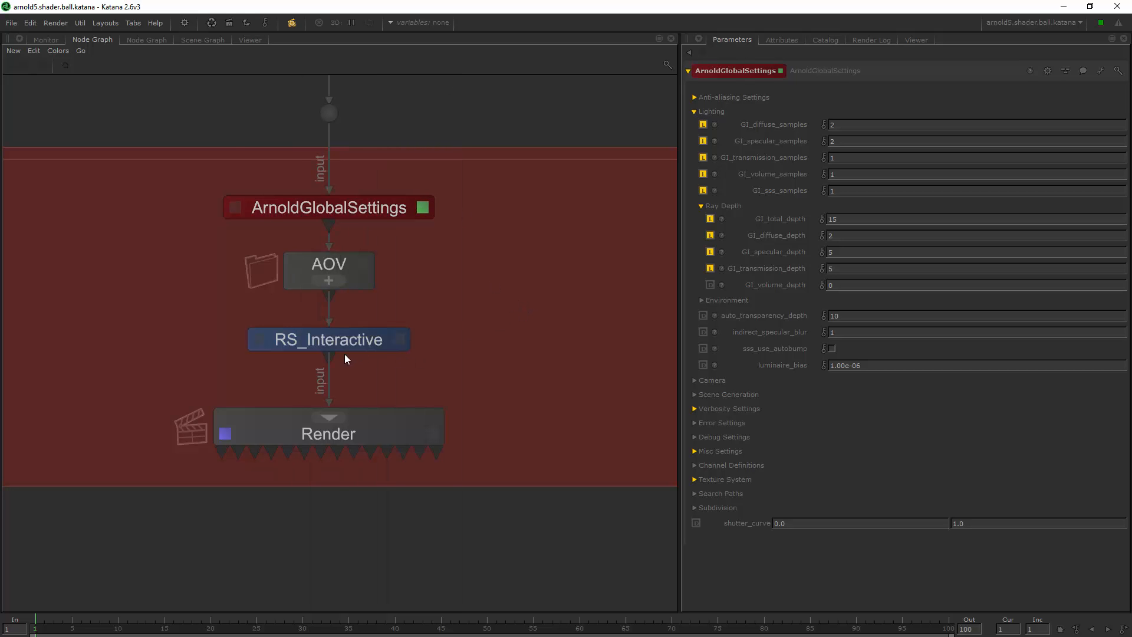
{"action": "double_click", "coordinate": [373, 342]}
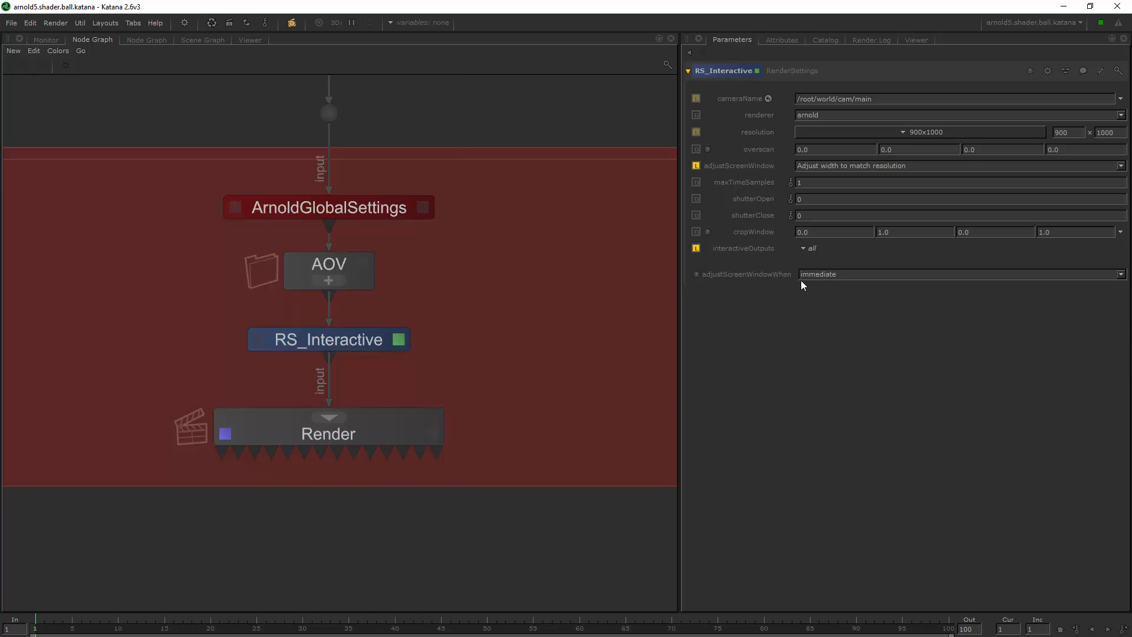
Display the 900x1000 RS_Interactive render from the catalog and frame it in the Monitor
{"action": "left_click", "coordinate": [58, 40]}
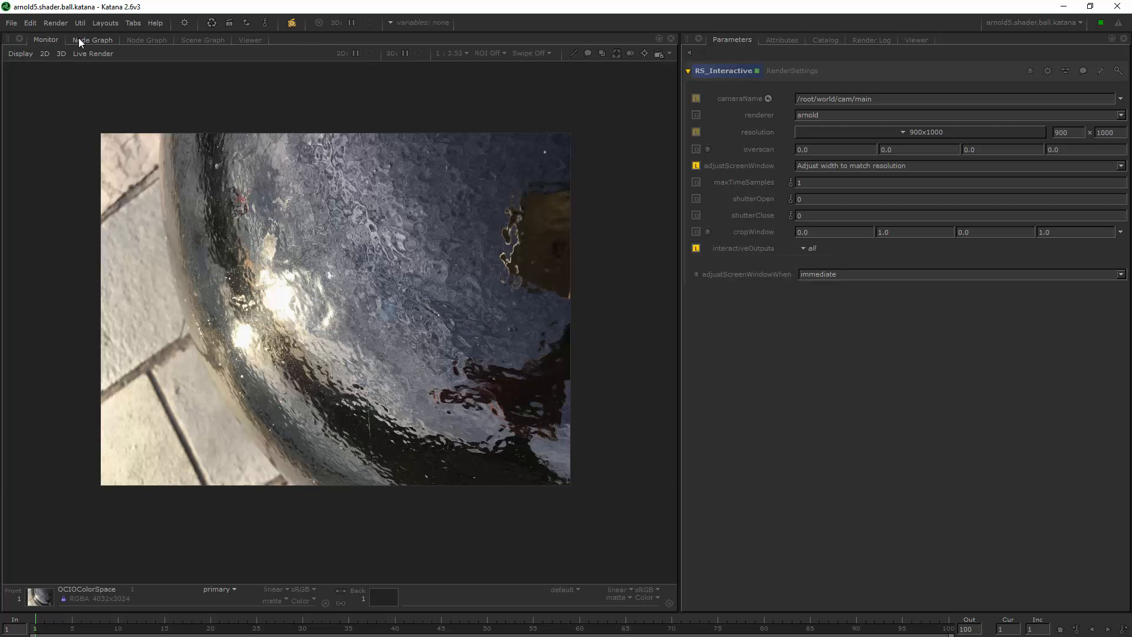
{"action": "key", "text": "Tab"}
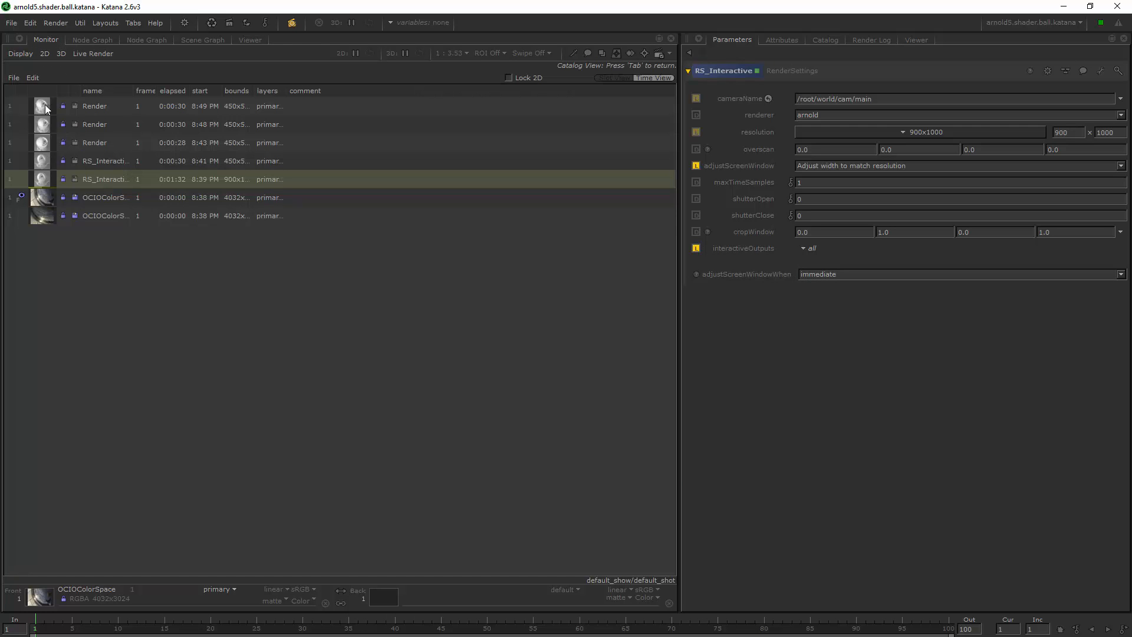
{"action": "left_click", "coordinate": [43, 179]}
{"action": "key", "text": "Tab"}
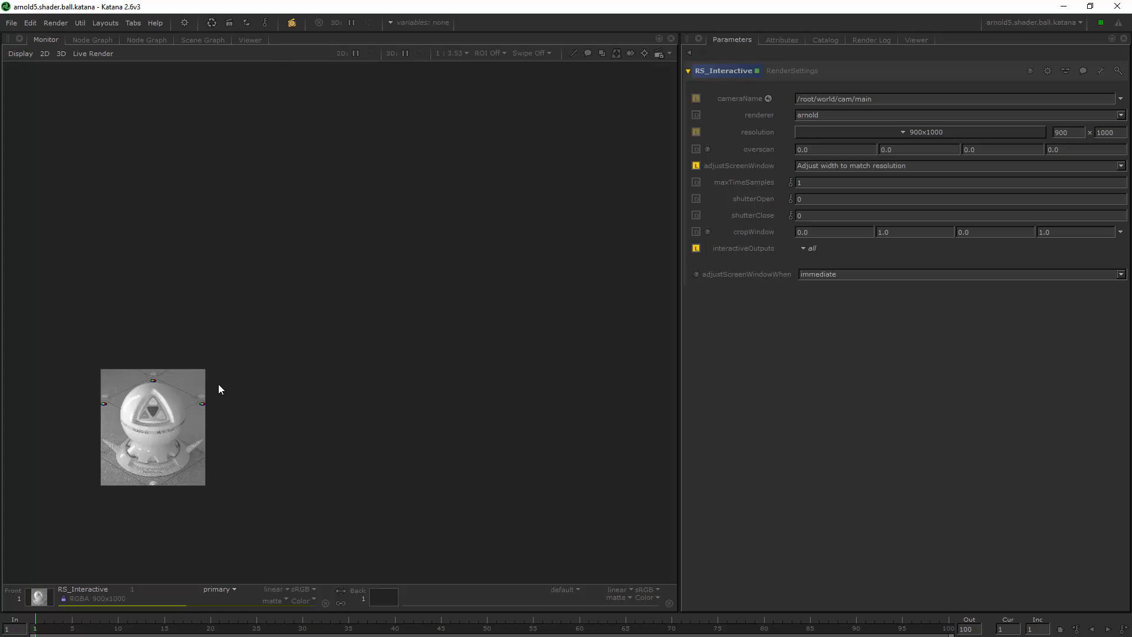
{"action": "key", "text": "f"}
View the render's diffuse_albedo and specular_direct passes, and return the display to the primary pass
{"action": "left_click", "coordinate": [235, 589]}
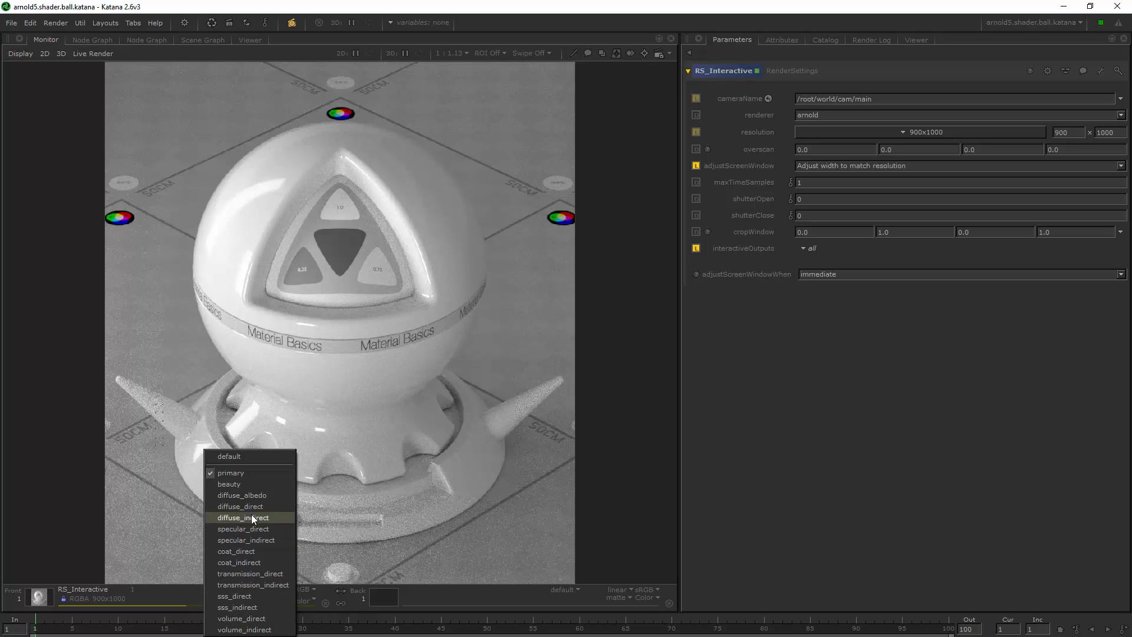
{"action": "left_click", "coordinate": [260, 494]}
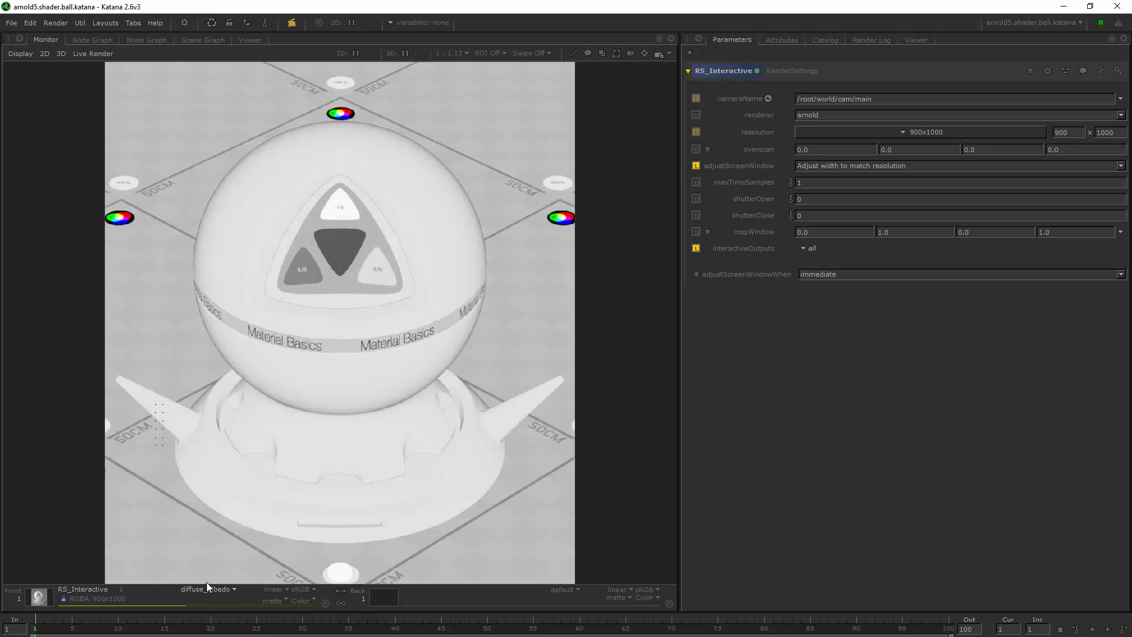
{"action": "left_click", "coordinate": [206, 585]}
{"action": "left_click", "coordinate": [236, 528]}
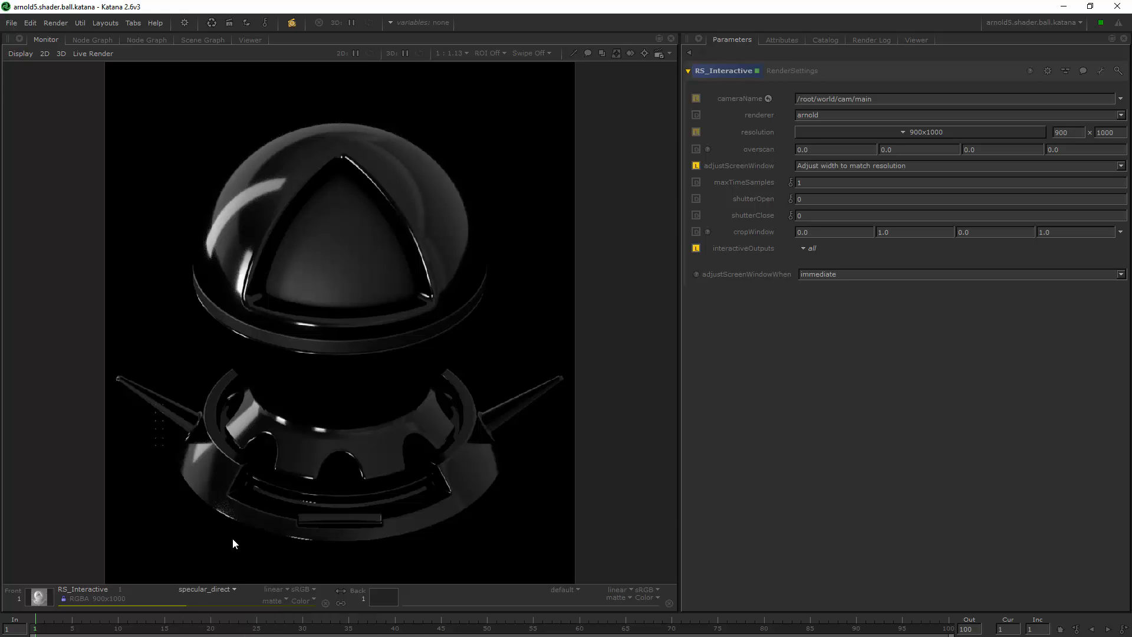
{"action": "left_click", "coordinate": [209, 588]}
{"action": "left_click", "coordinate": [205, 473]}
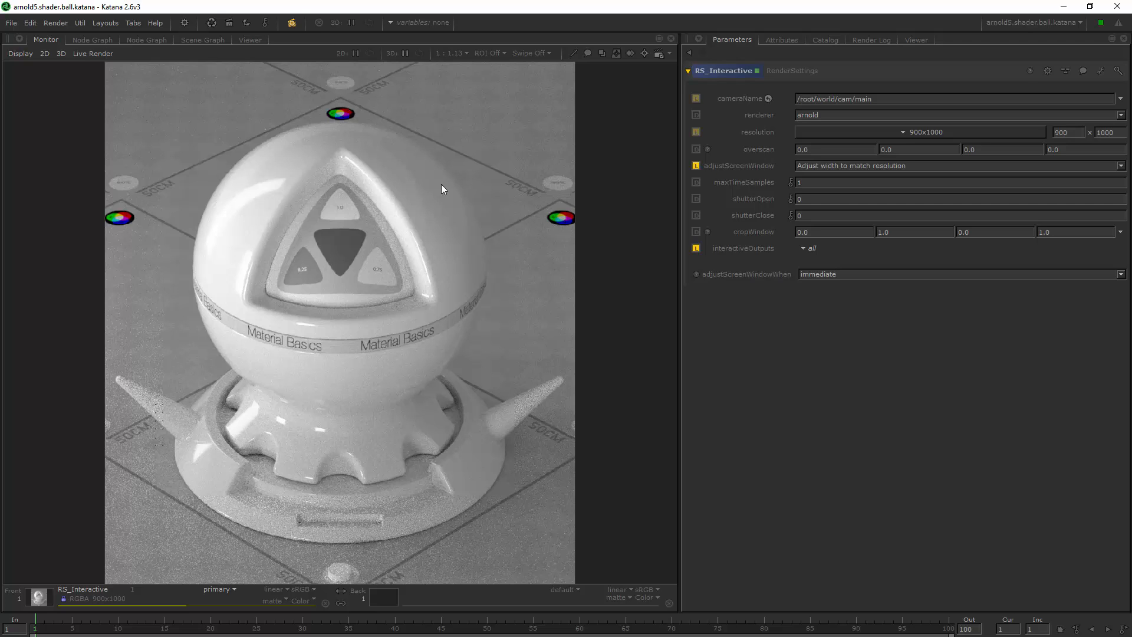
Review the active interactive render filters 450x500, progressive_OFF, testCam, bucket_16 and aa_2, and close the filter list
{"action": "left_click", "coordinate": [293, 23]}
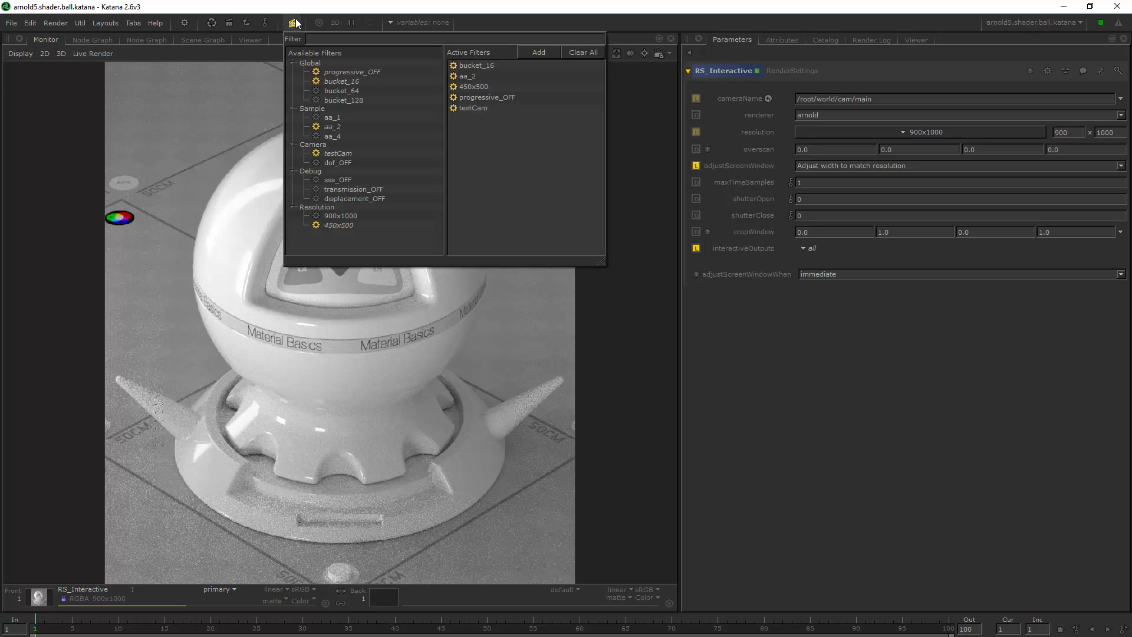
{"action": "left_click", "coordinate": [479, 86]}
{"action": "left_click", "coordinate": [503, 98]}
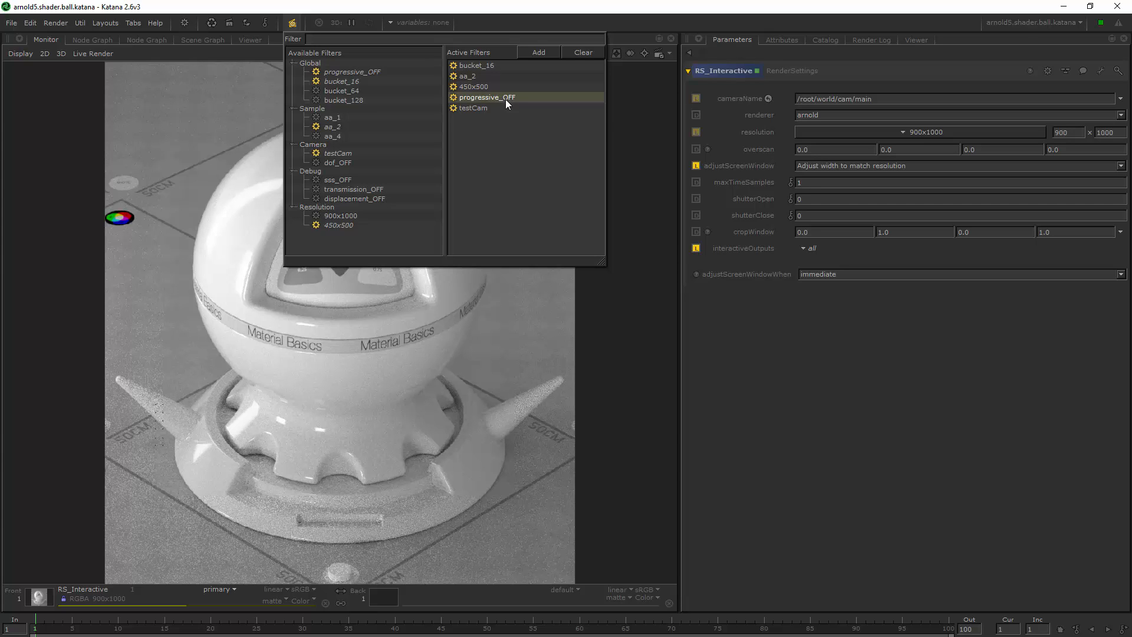
{"action": "left_click", "coordinate": [491, 108]}
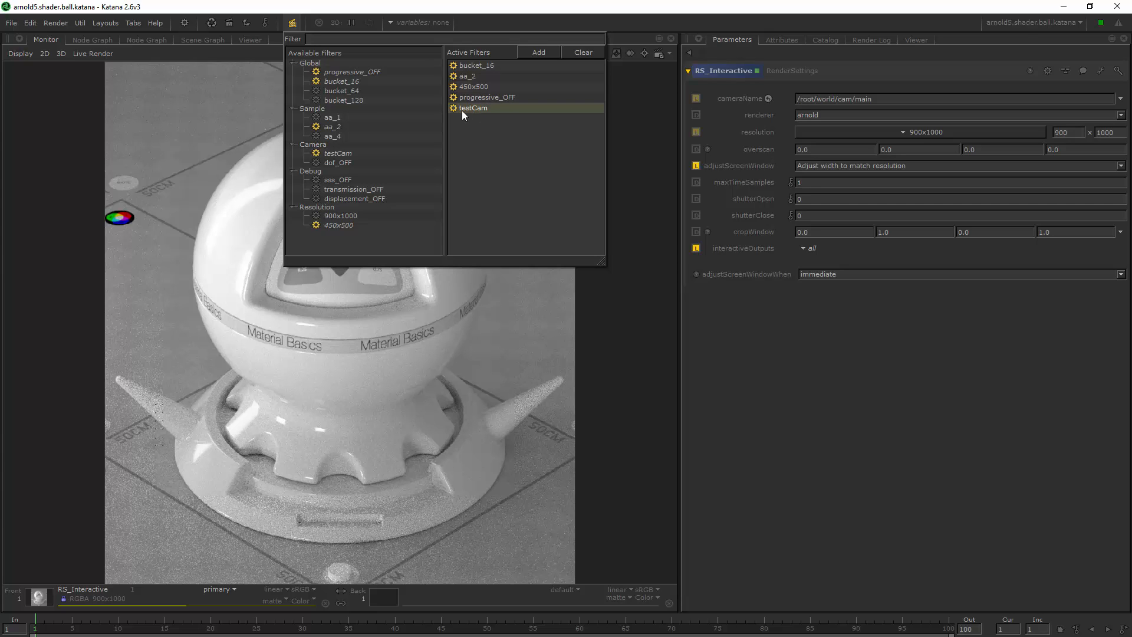
{"action": "left_click", "coordinate": [479, 65]}
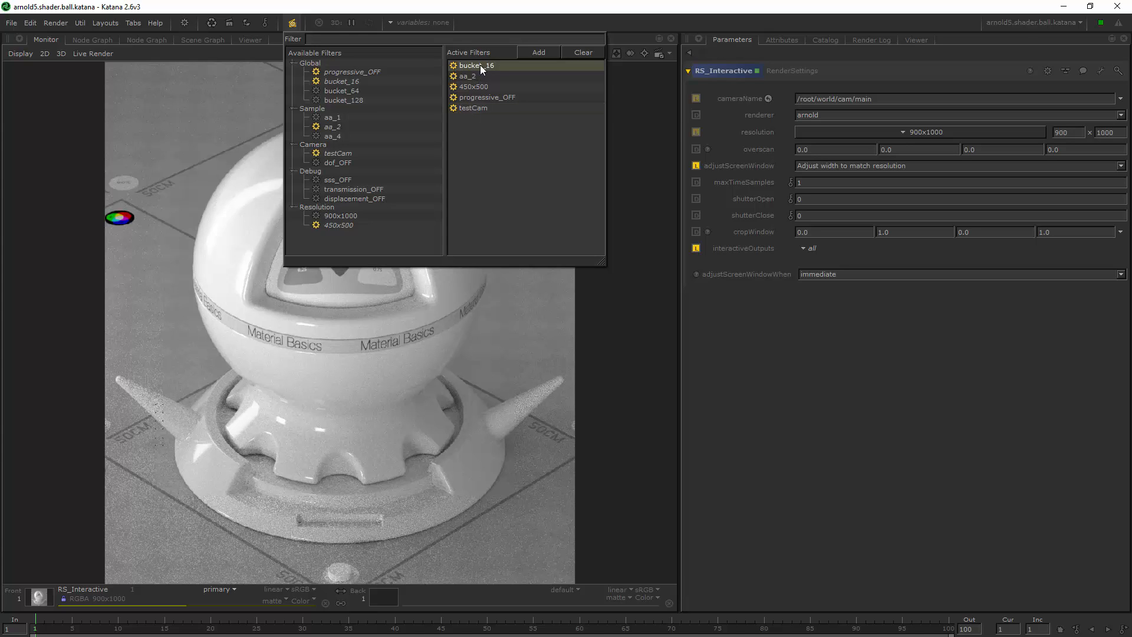
{"action": "left_click", "coordinate": [476, 76]}
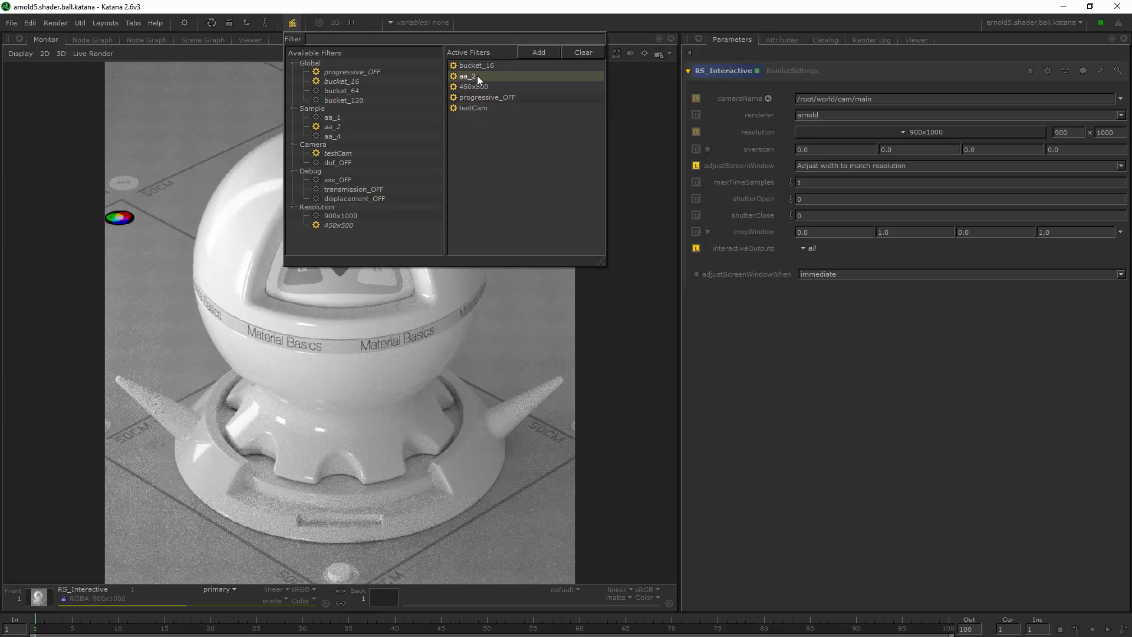
{"action": "left_click", "coordinate": [573, 295]}
Return to the node graph and show the Anti-aliasing Settings of ArnoldGlobalSettings
{"action": "left_click", "coordinate": [83, 39]}
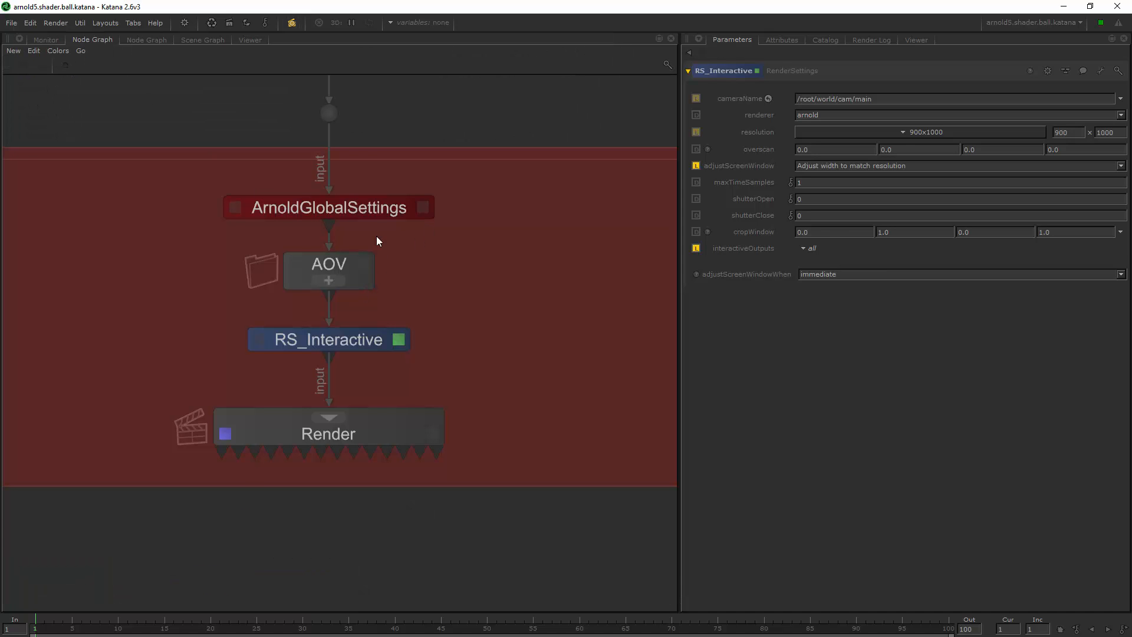
{"action": "left_click", "coordinate": [424, 210]}
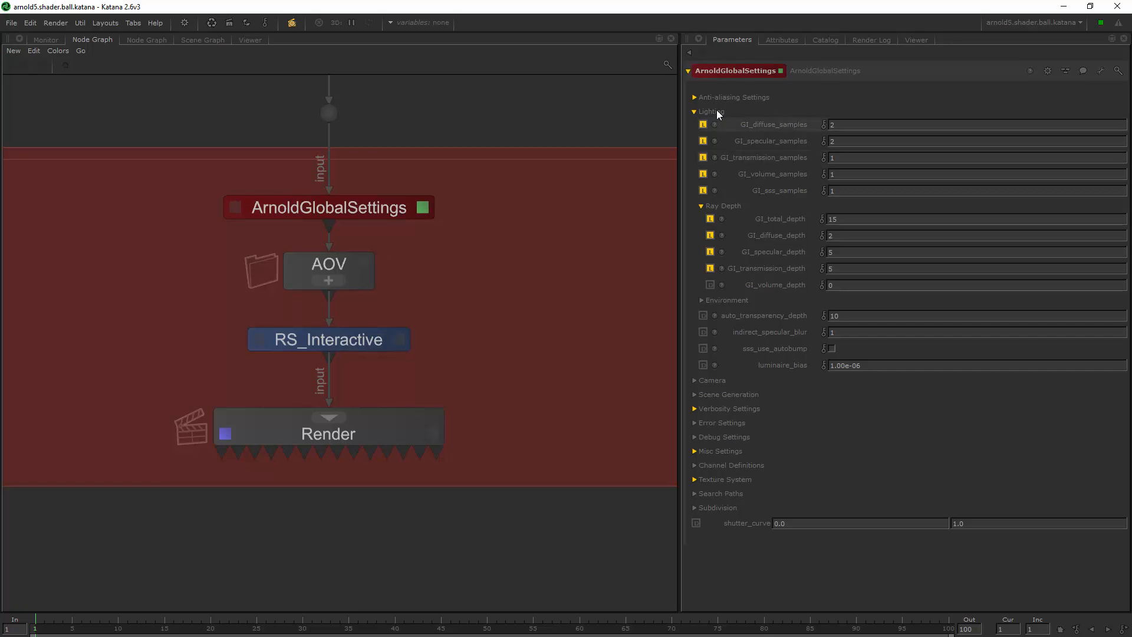
{"action": "left_click", "coordinate": [694, 97]}
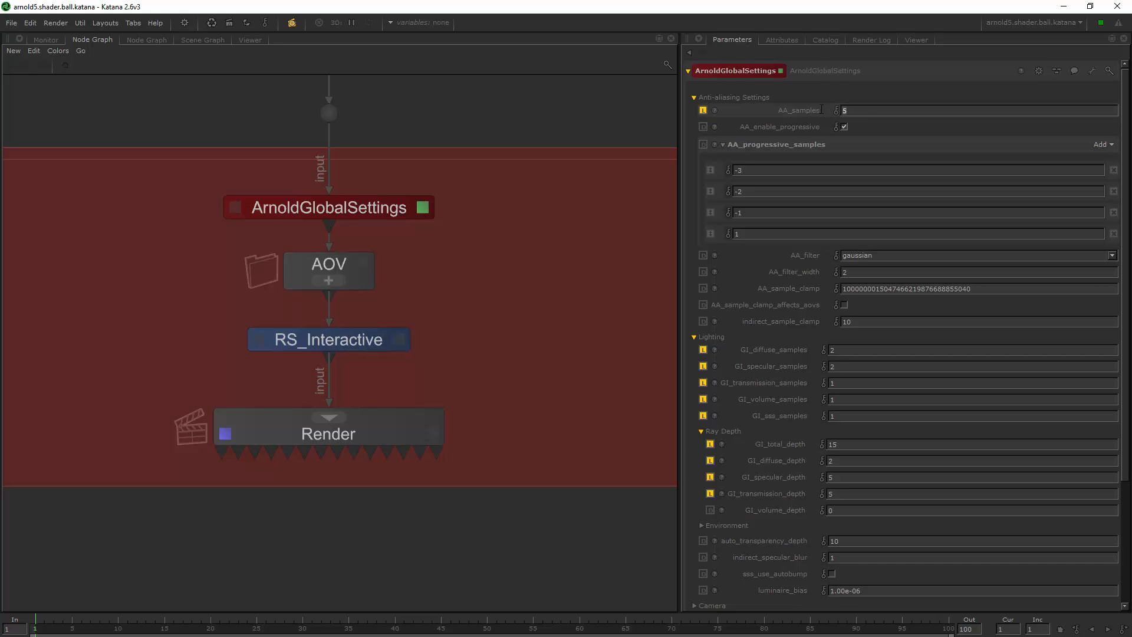
Set AA_samples to 6 in ArnoldGlobalSettings, and collapse its Lighting and Anti-aliasing Settings groups
{"action": "key", "text": "BackSpace"}
{"action": "type", "text": "6"}
{"action": "key", "text": "Return"}
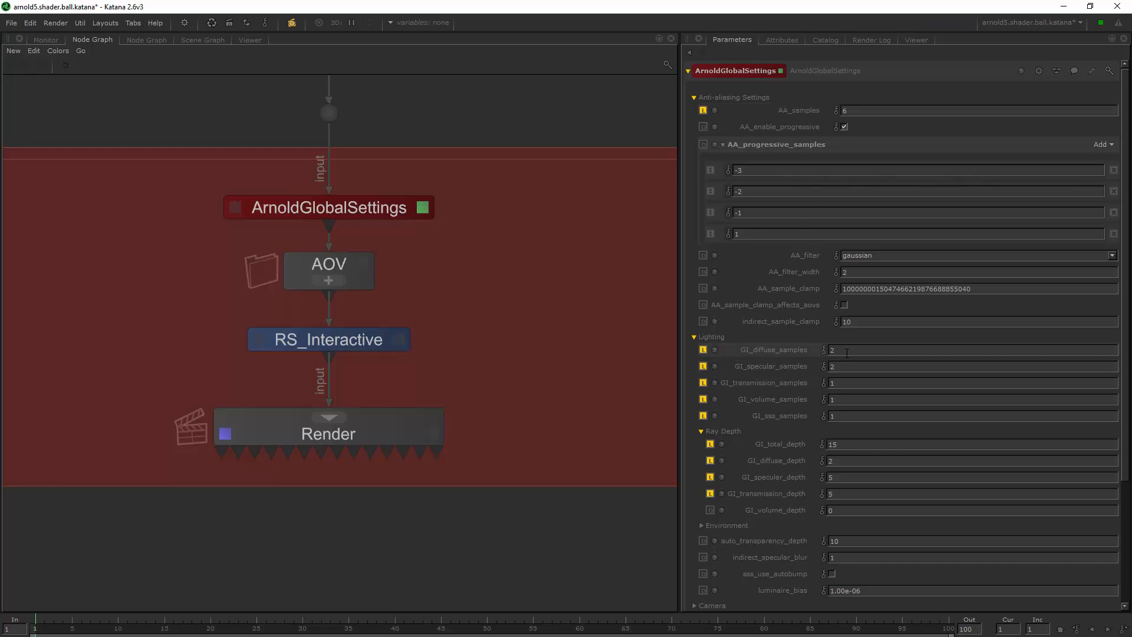
{"action": "scroll", "coordinate": [825, 377], "scroll_direction": "down", "scroll_amount": 1}
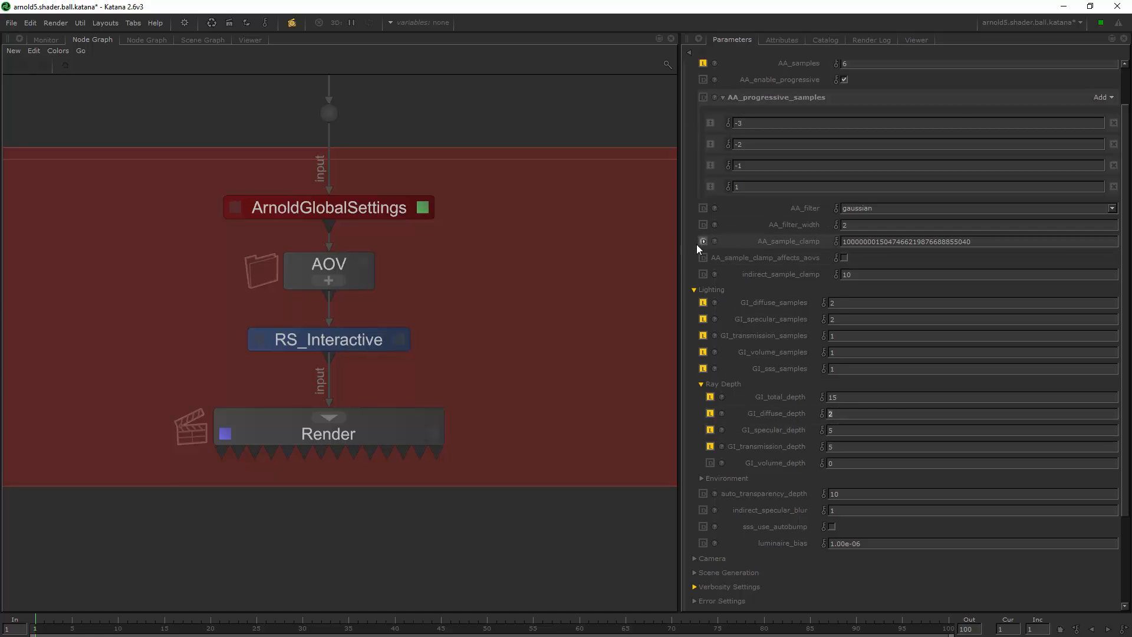
{"action": "left_click", "coordinate": [693, 290]}
{"action": "left_click", "coordinate": [694, 97]}
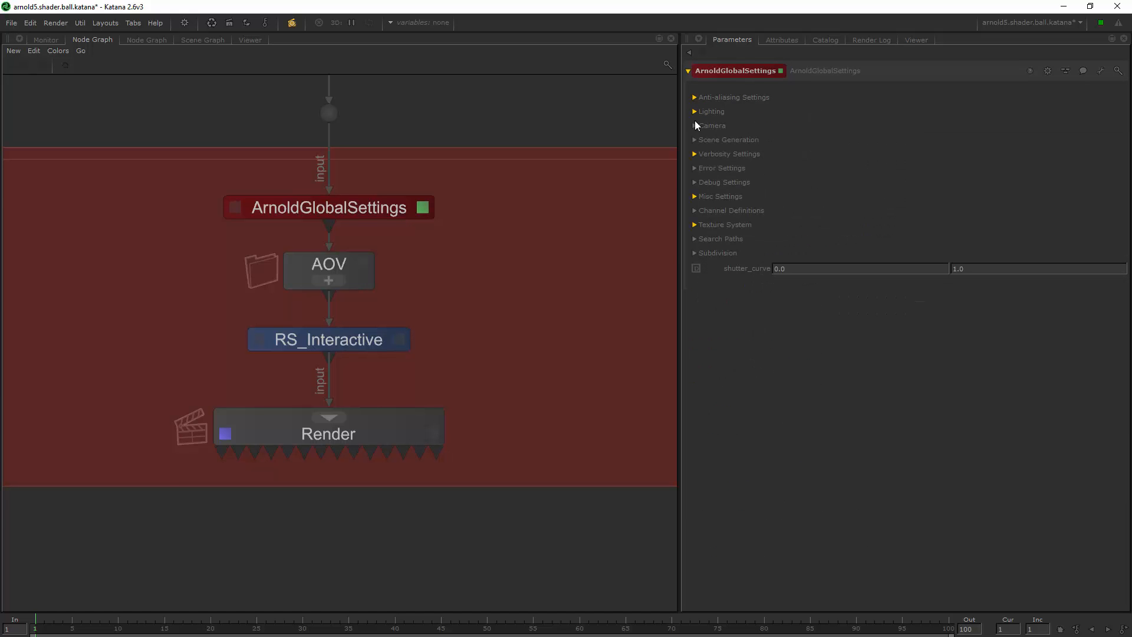
Remove aa_2 from the active interactive render filters and add it back
{"action": "left_click", "coordinate": [292, 23]}
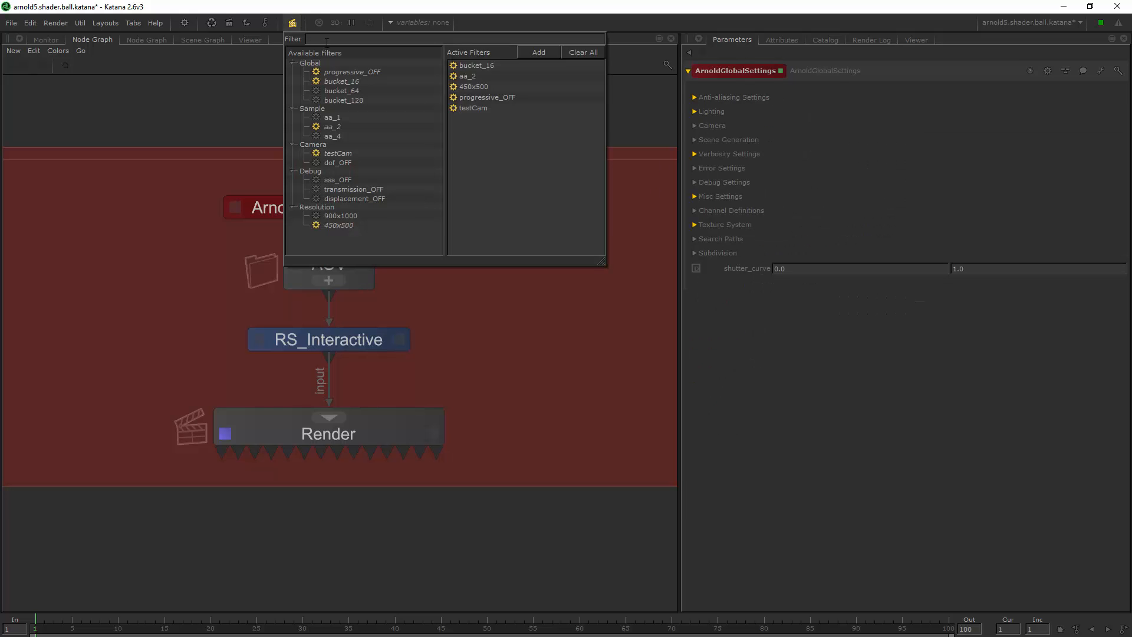
{"action": "left_click_drag", "start_coordinate": [469, 74], "coordinate": [387, 86]}
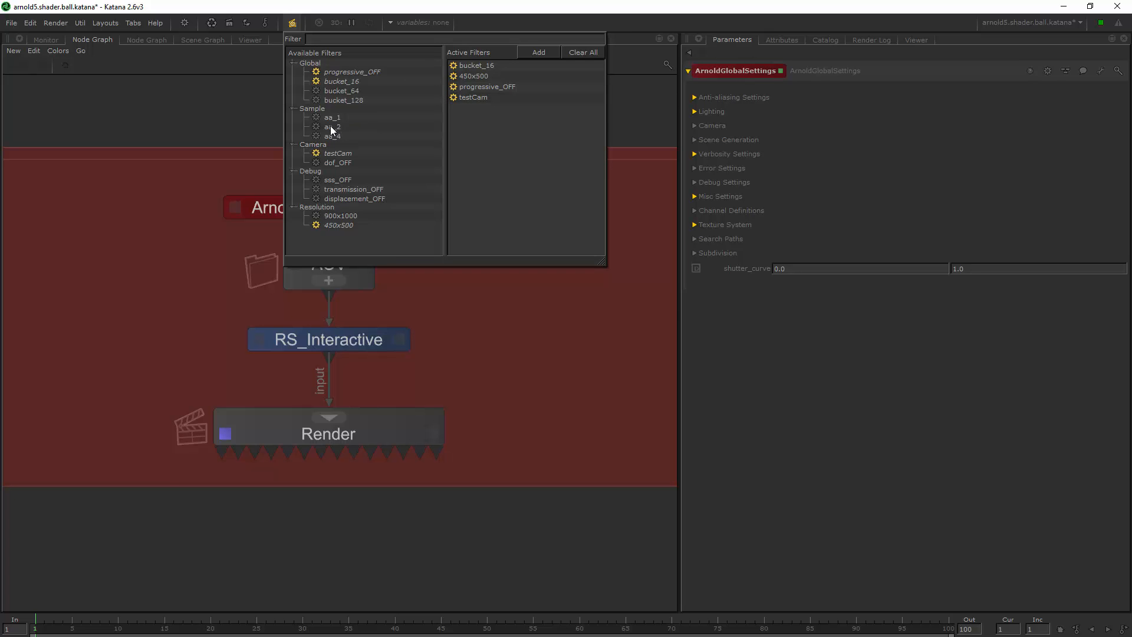
{"action": "left_click_drag", "start_coordinate": [330, 126], "coordinate": [484, 76]}
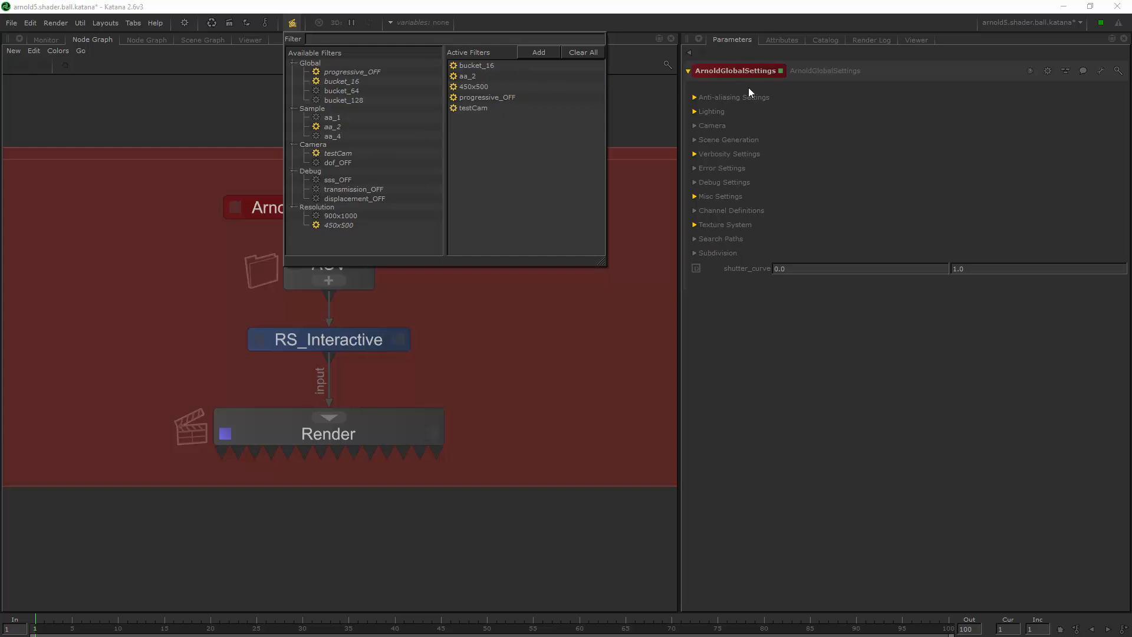
Expand the Anti-aliasing Settings group again, check the active interactive render filters once more and close the filter list
{"action": "left_click", "coordinate": [724, 97]}
{"action": "left_click", "coordinate": [724, 96]}
{"action": "left_click", "coordinate": [720, 97]}
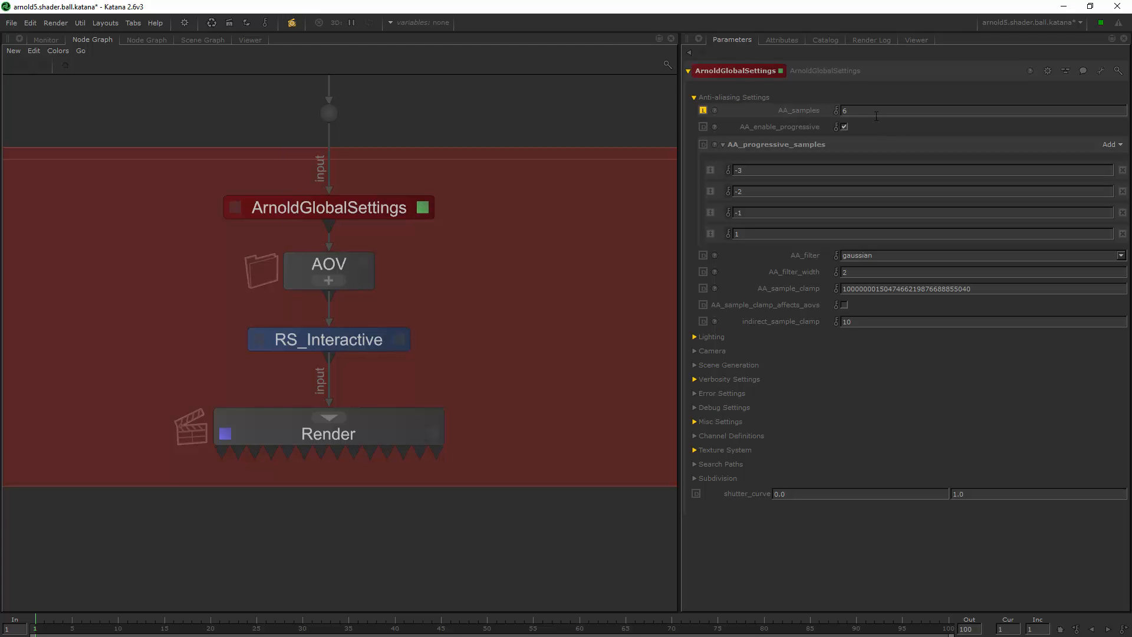
{"action": "left_click", "coordinate": [291, 25]}
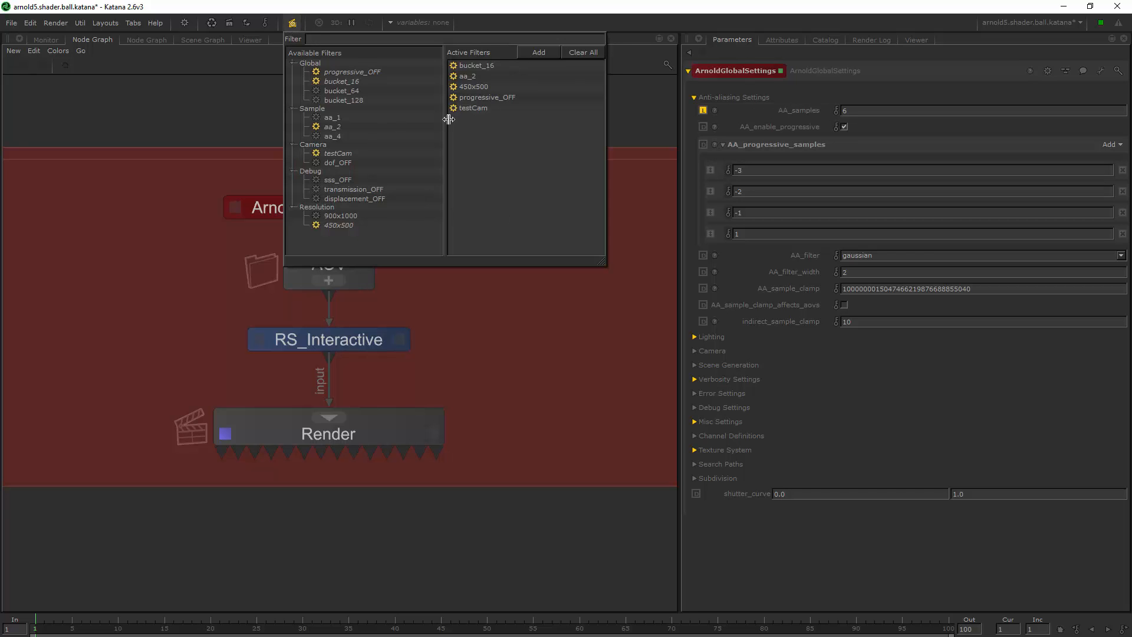
{"action": "left_click", "coordinate": [295, 23]}
{"action": "left_click", "coordinate": [211, 131]}
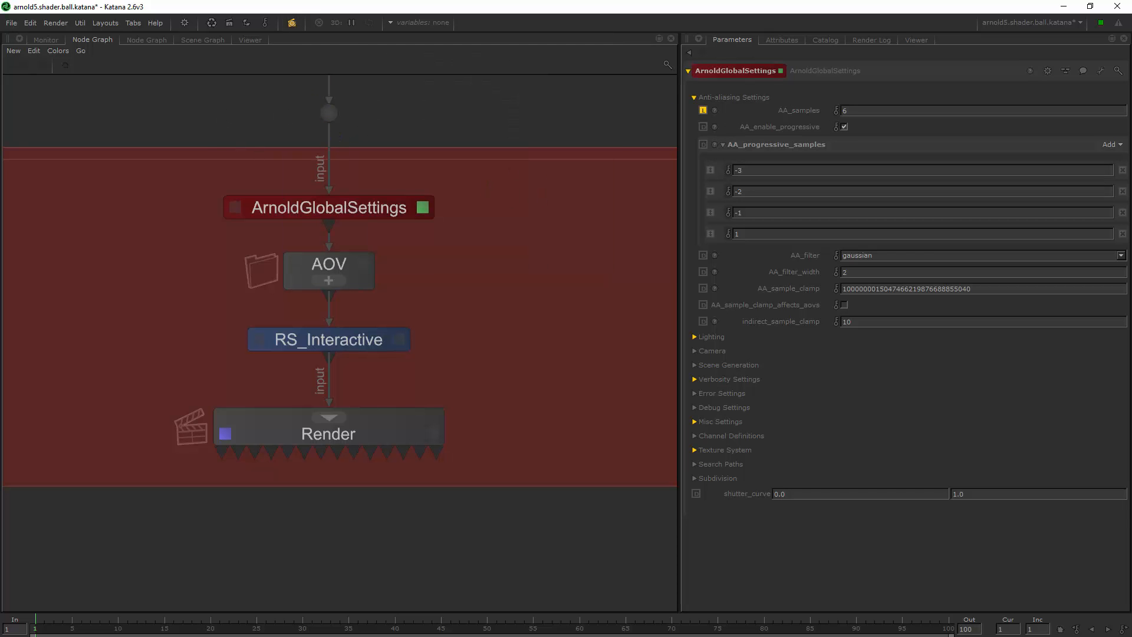
Look inside the Lookdev group in the Material backdrop and return to the overview of the whole scene graph
{"action": "key", "text": "a"}
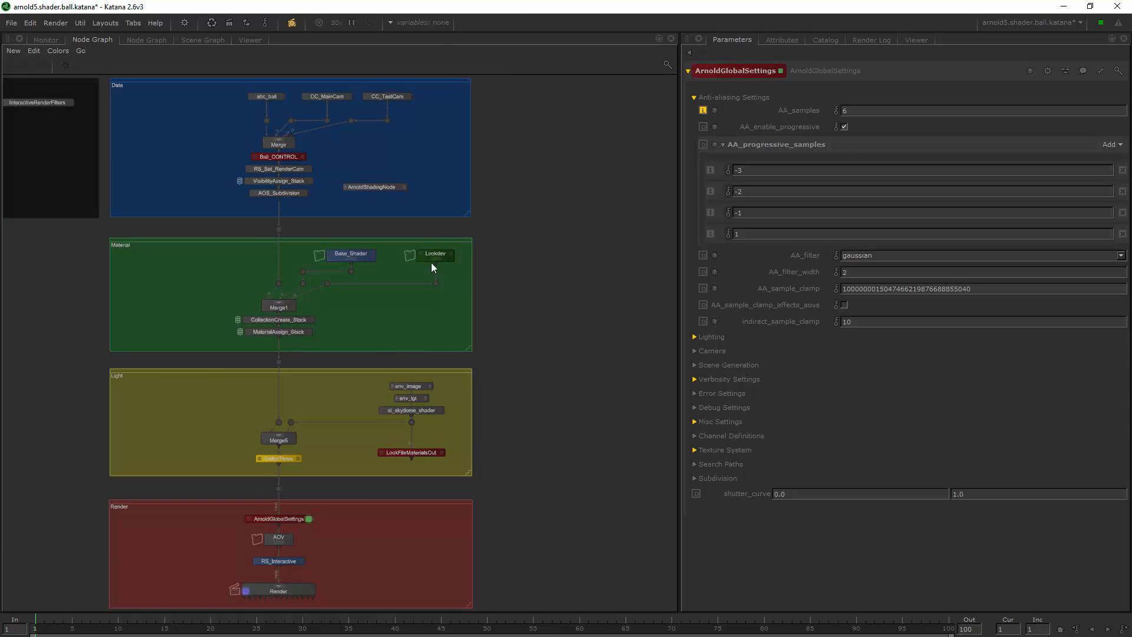
{"action": "scroll", "coordinate": [433, 263], "scroll_direction": "up", "scroll_amount": 5}
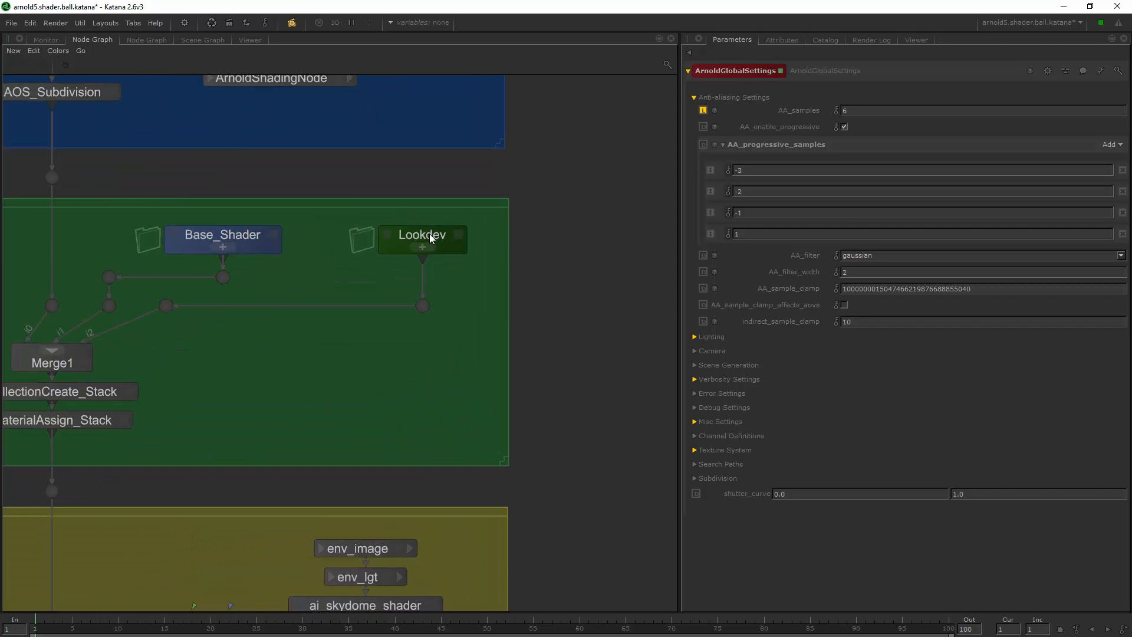
{"action": "middle_click", "coordinate": [430, 233], "text": "ctrl"}
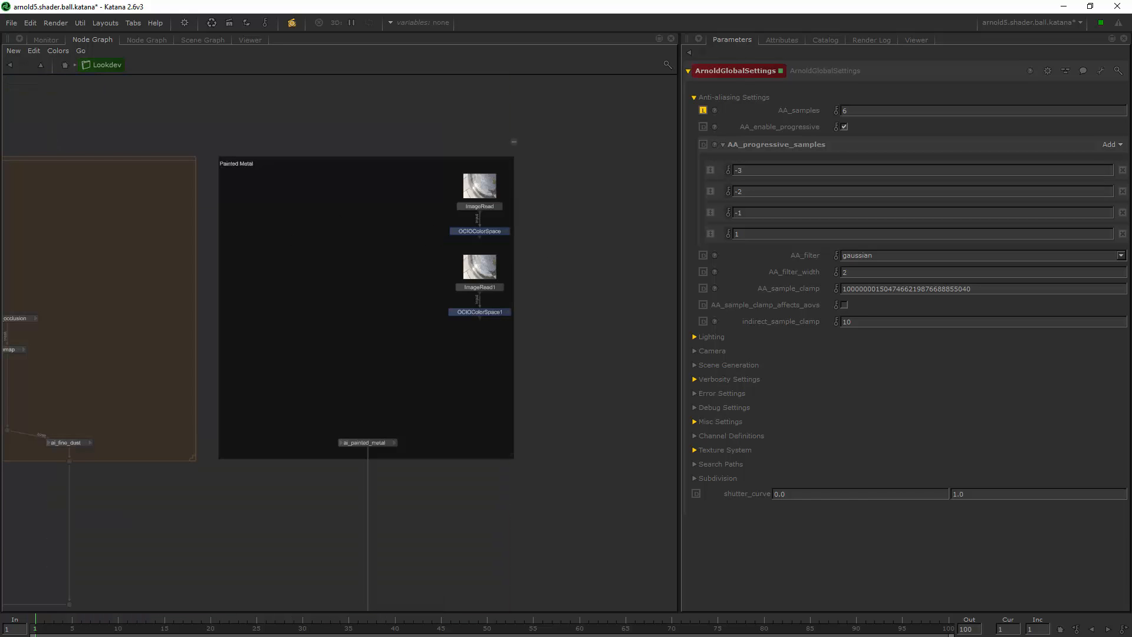
{"action": "middle_click_drag", "start_coordinate": [281, 231], "coordinate": [403, 194]}
{"action": "scroll", "coordinate": [403, 194], "scroll_direction": "down", "scroll_amount": 3}
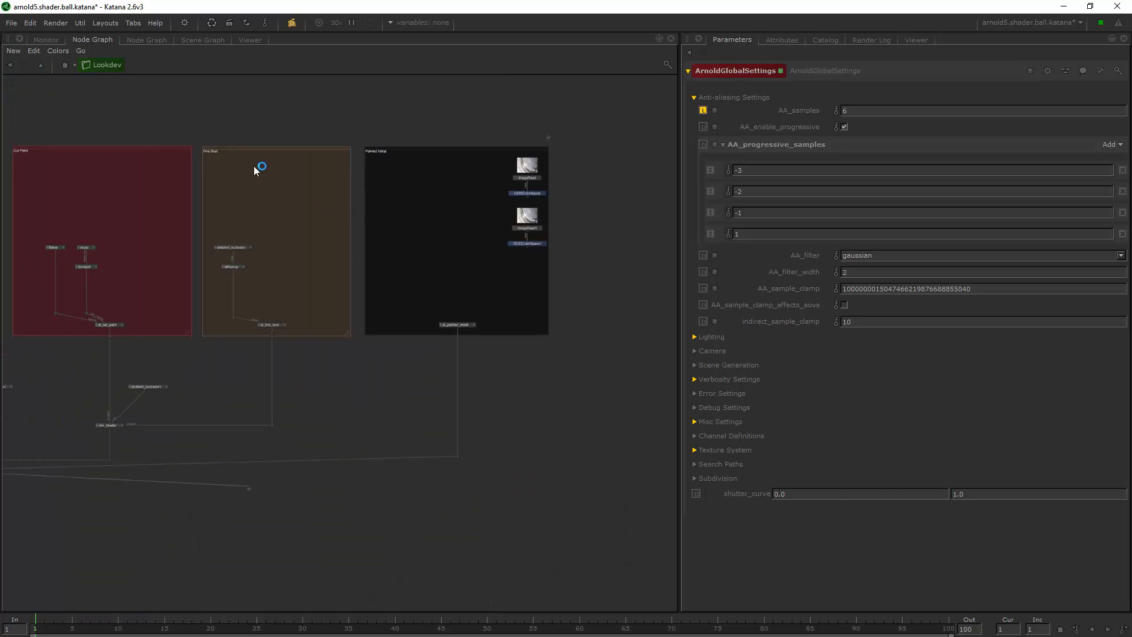
{"action": "middle_click_drag", "start_coordinate": [198, 193], "coordinate": [206, 172]}
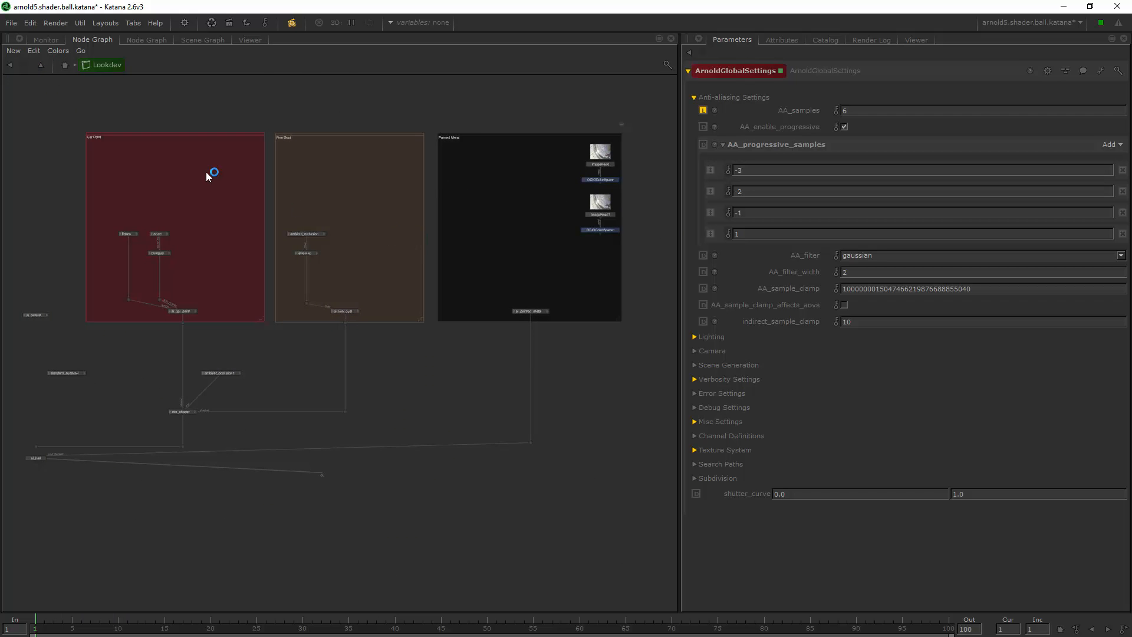
{"action": "left_click", "coordinate": [38, 67]}
{"action": "scroll", "coordinate": [201, 150], "scroll_direction": "down", "scroll_amount": 3}
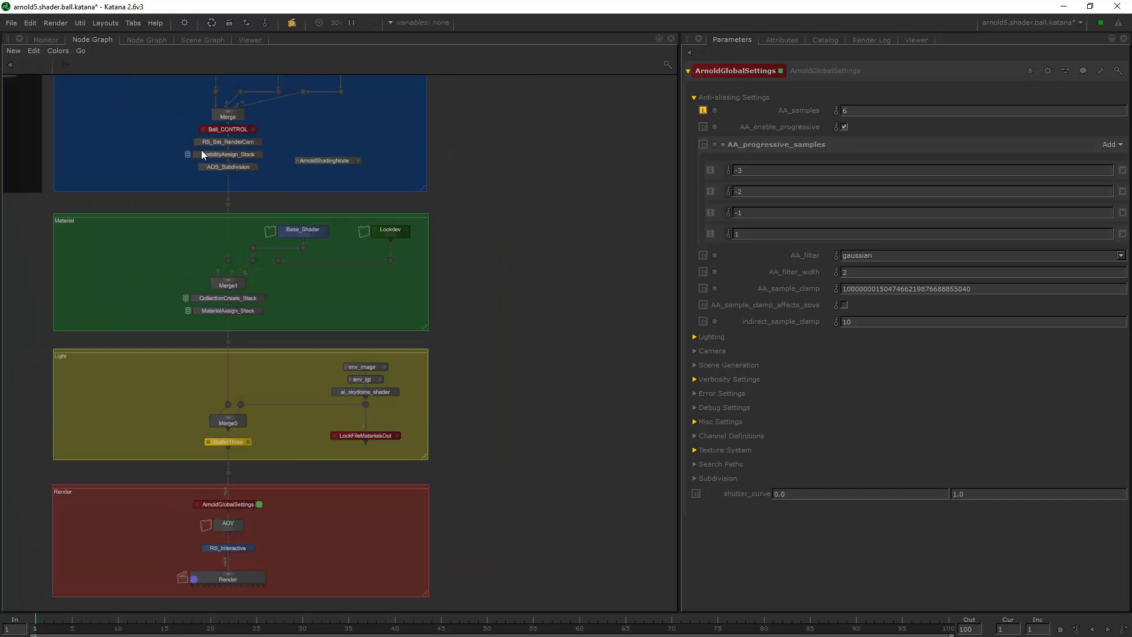
{"action": "middle_click_drag", "start_coordinate": [254, 272], "coordinate": [300, 229]}
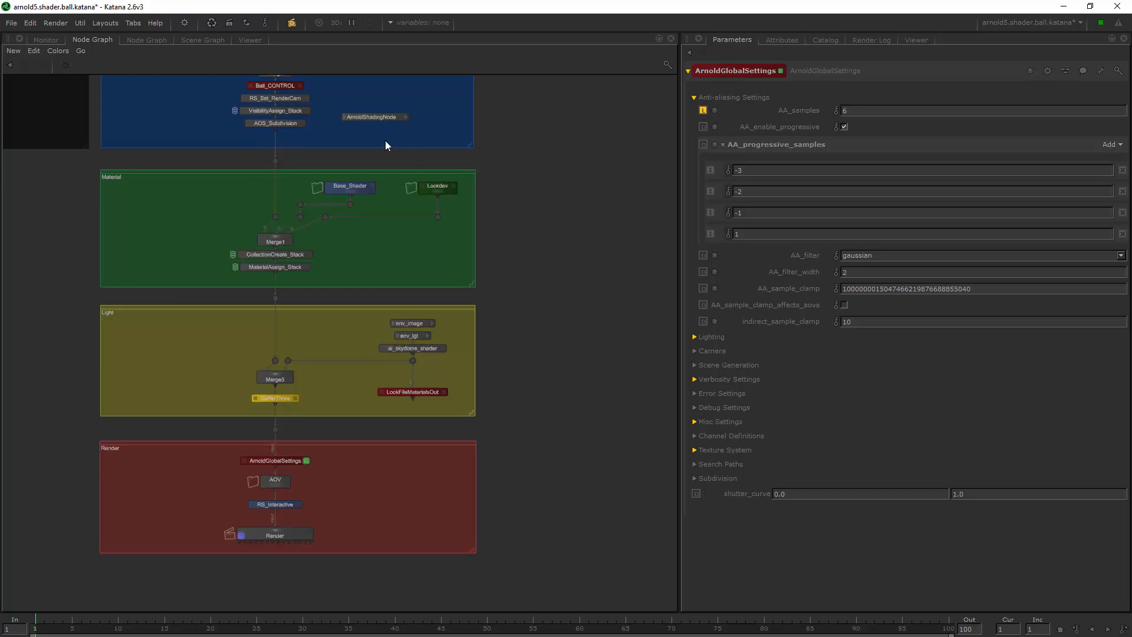
{"action": "middle_click_drag", "start_coordinate": [384, 140], "coordinate": [389, 158]}
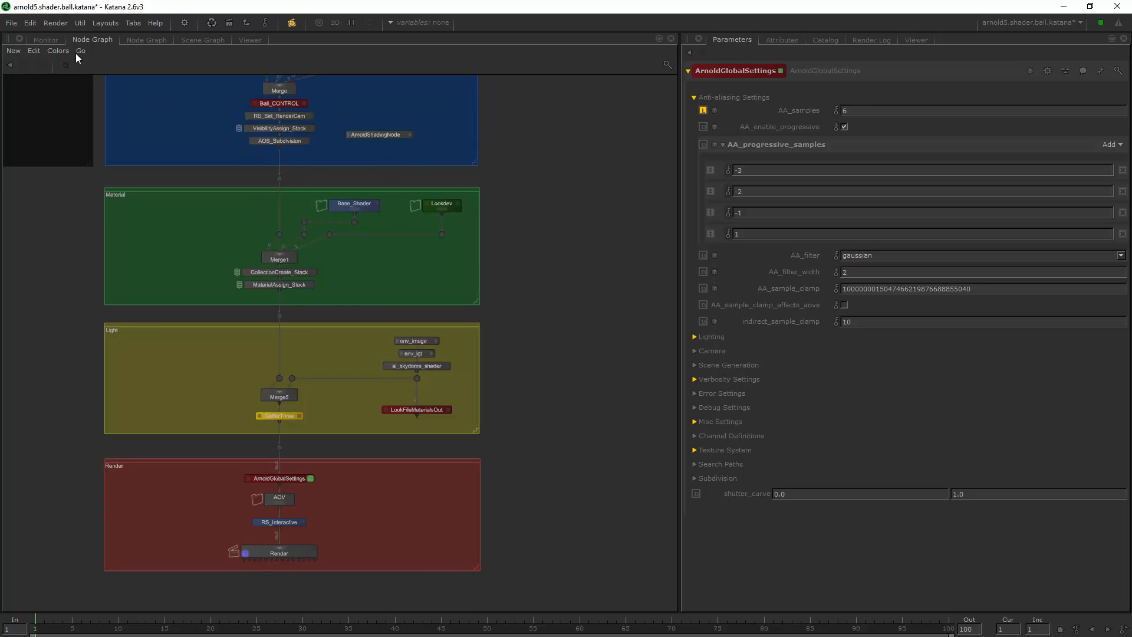
Show the Lookdev contents in the second node graph and examine the Car Paint, Fine Dust and Painted Metal backdrops
{"action": "left_click", "coordinate": [144, 40]}
{"action": "middle_click_drag", "start_coordinate": [228, 242], "coordinate": [423, 204]}
{"action": "scroll", "coordinate": [423, 204], "scroll_direction": "down", "scroll_amount": 3}
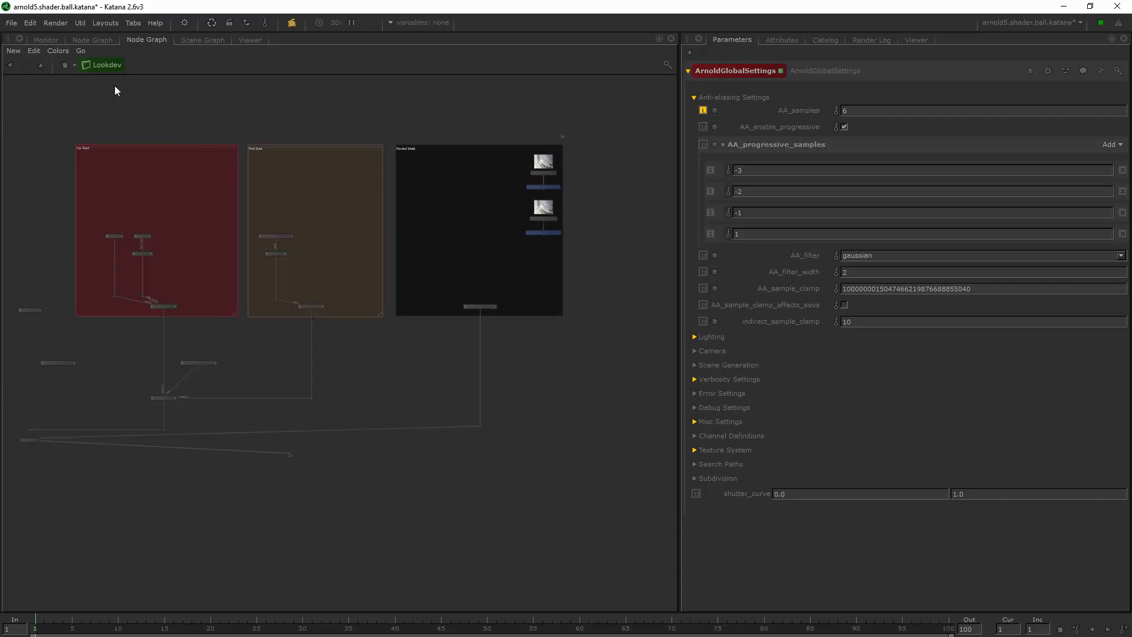
{"action": "mouse_move", "coordinate": [115, 190]}
{"action": "middle_mouse_down"}
{"action": "mouse_move", "coordinate": [268, 166]}
{"action": "mouse_move", "coordinate": [212, 200]}
{"action": "middle_mouse_up"}
{"action": "scroll", "coordinate": [281, 165], "scroll_direction": "up", "scroll_amount": 4}
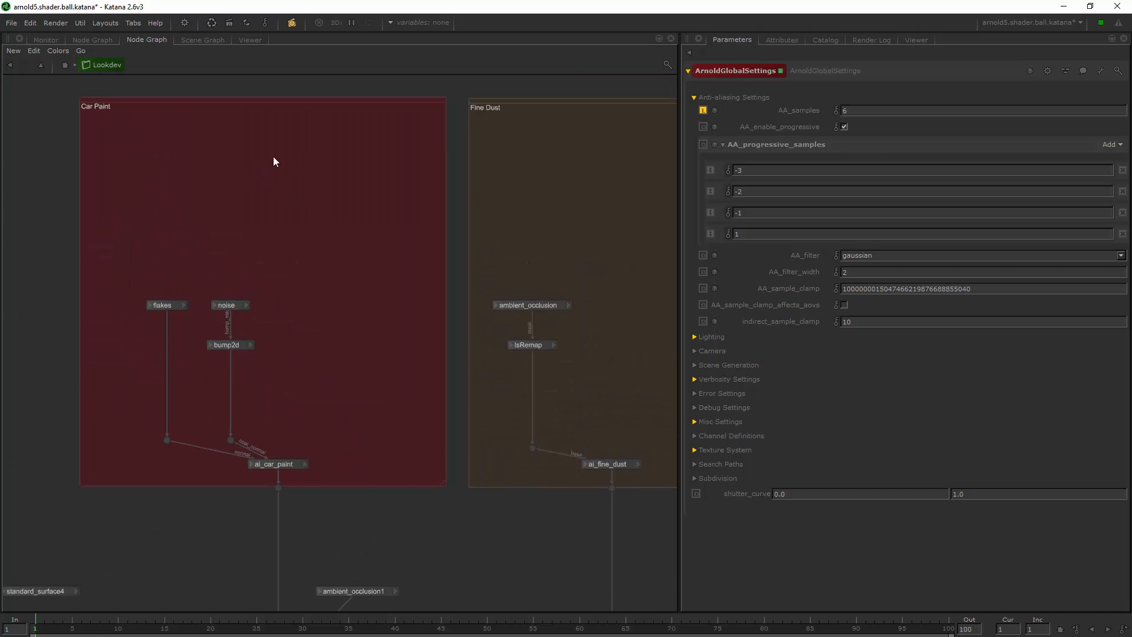
{"action": "mouse_move", "coordinate": [462, 202]}
{"action": "middle_mouse_down"}
{"action": "mouse_move", "coordinate": [354, 204]}
{"action": "mouse_move", "coordinate": [393, 193]}
{"action": "middle_mouse_up"}
{"action": "mouse_move", "coordinate": [670, 178]}
{"action": "middle_mouse_down"}
{"action": "mouse_move", "coordinate": [302, 185]}
{"action": "mouse_move", "coordinate": [225, 144]}
{"action": "middle_mouse_up"}
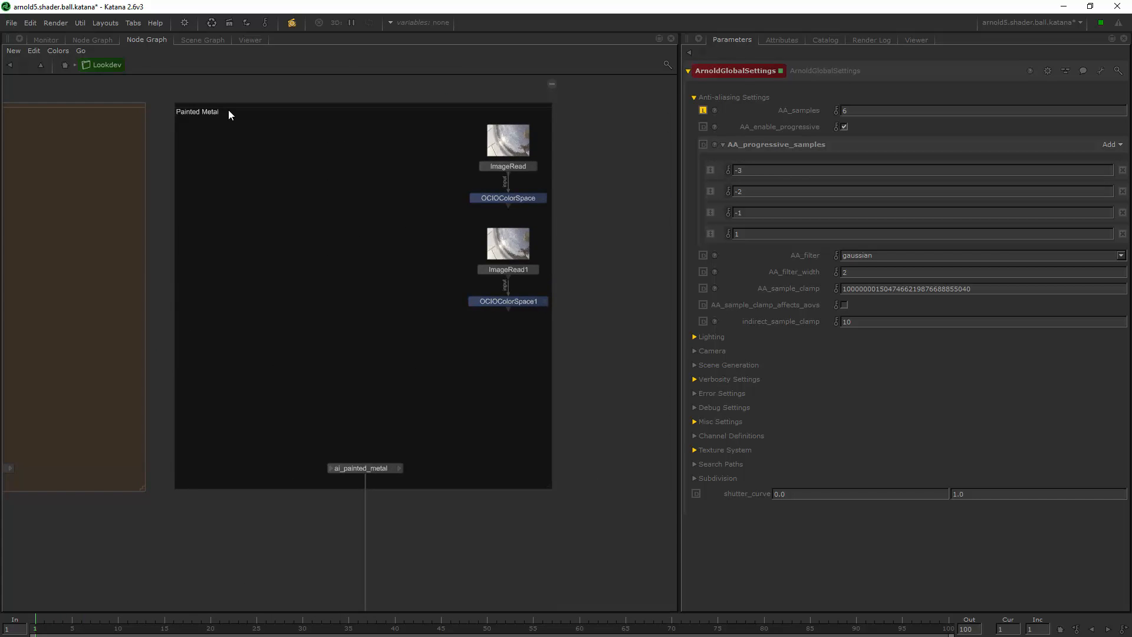
Add the line "KtoA 206" to the Painted Metal backdrop's text and save the scene
{"action": "double_click", "coordinate": [228, 111]}
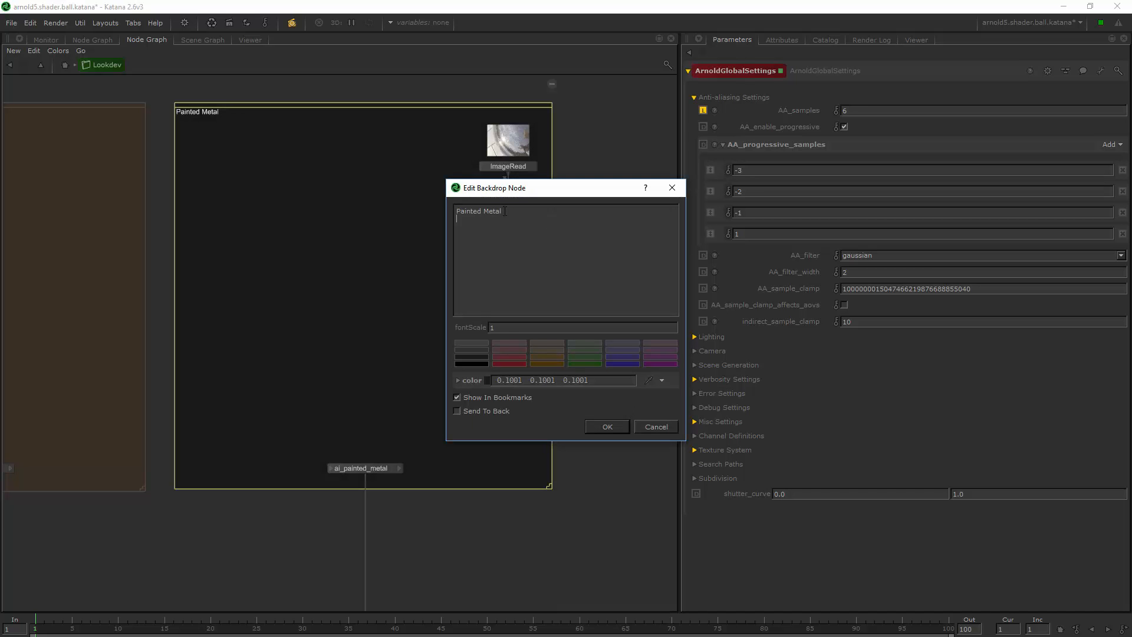
{"action": "type", "text": "KtoA 206"}
{"action": "left_click", "coordinate": [603, 425]}
{"action": "left_click", "coordinate": [613, 346]}
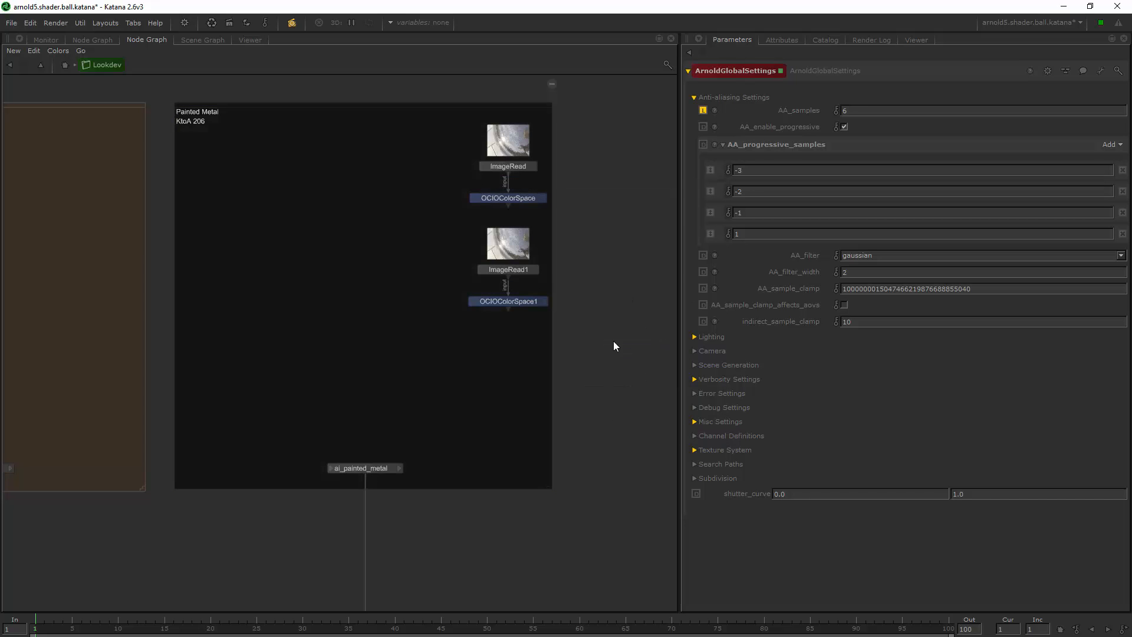
{"action": "middle_click_drag", "start_coordinate": [445, 248], "coordinate": [422, 246]}
{"action": "key", "text": "ctrl+s"}
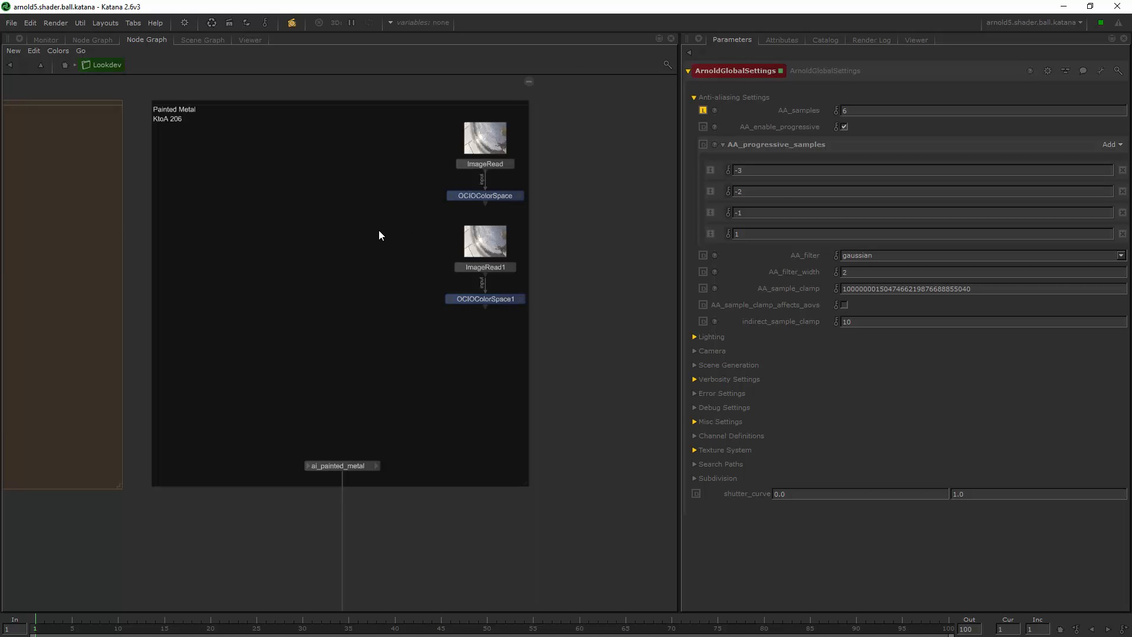
Follow the shader connections from the three backdrops down to the ai_ball material node and select it
{"action": "scroll", "coordinate": [447, 160], "scroll_direction": "down", "scroll_amount": 6}
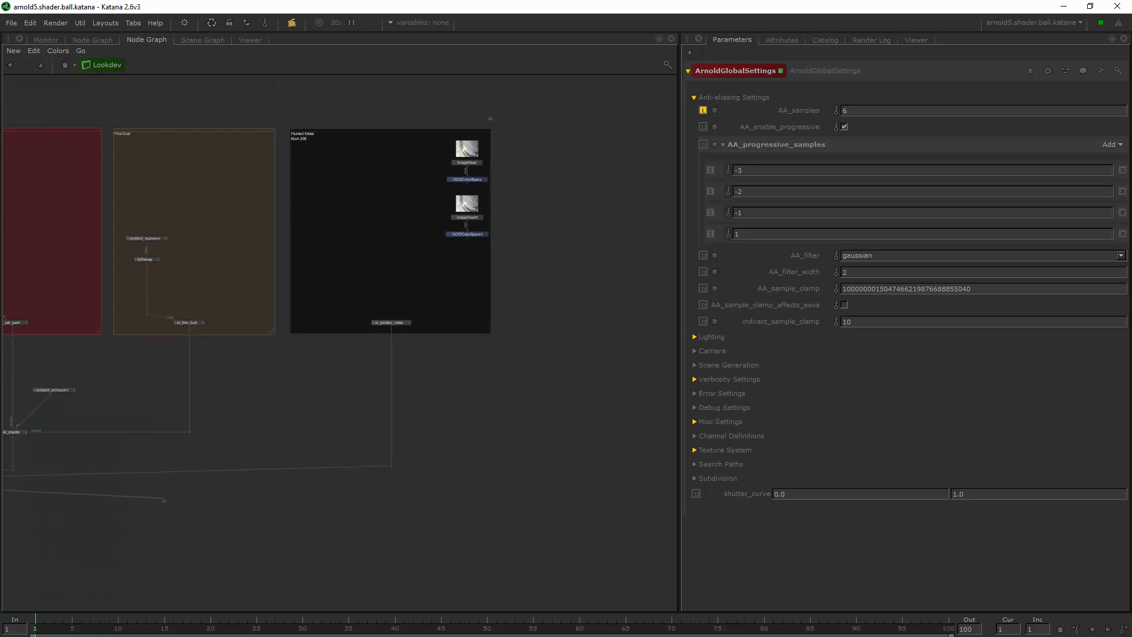
{"action": "middle_click_drag", "start_coordinate": [342, 367], "coordinate": [420, 326]}
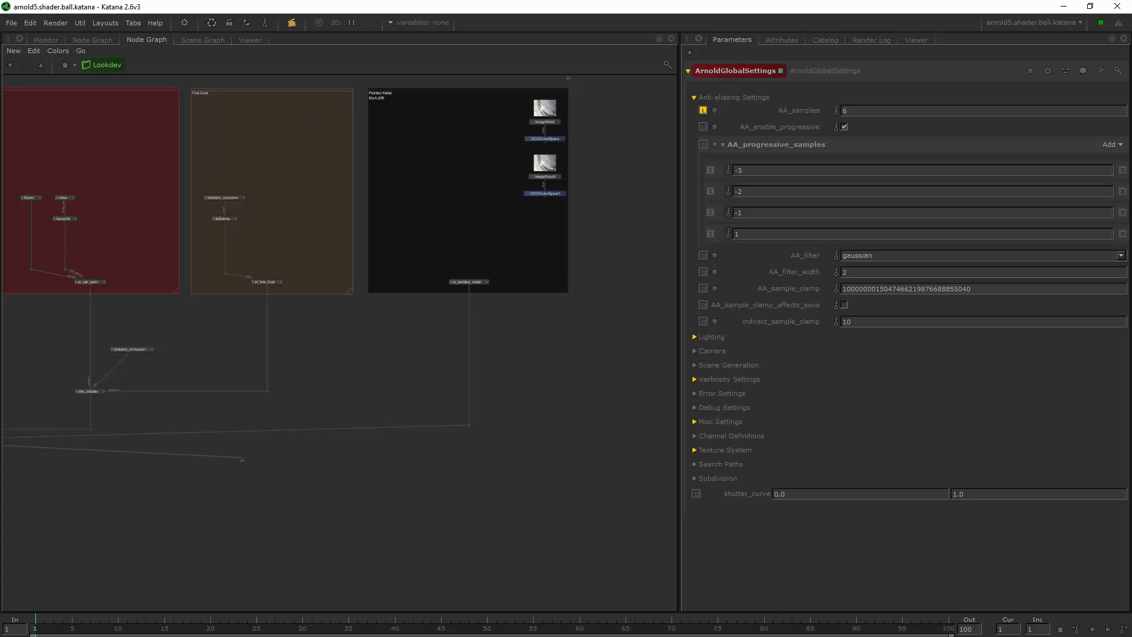
{"action": "scroll", "coordinate": [427, 295], "scroll_direction": "up", "scroll_amount": 2}
{"action": "scroll", "coordinate": [490, 442], "scroll_direction": "up", "scroll_amount": 1}
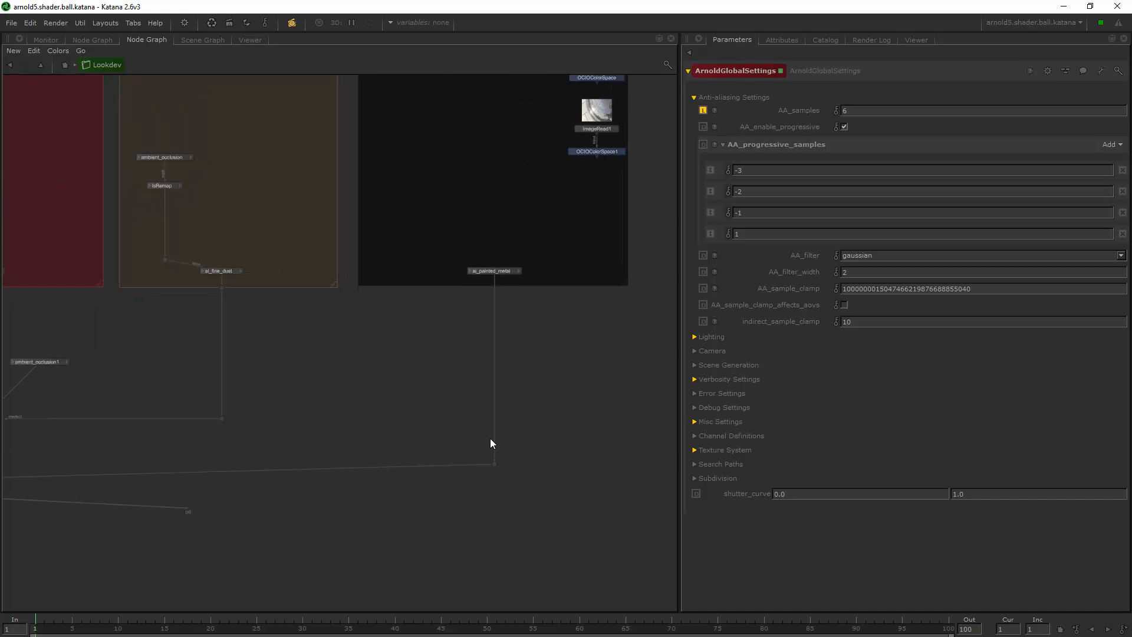
{"action": "middle_click_drag", "start_coordinate": [492, 182], "coordinate": [582, 183]}
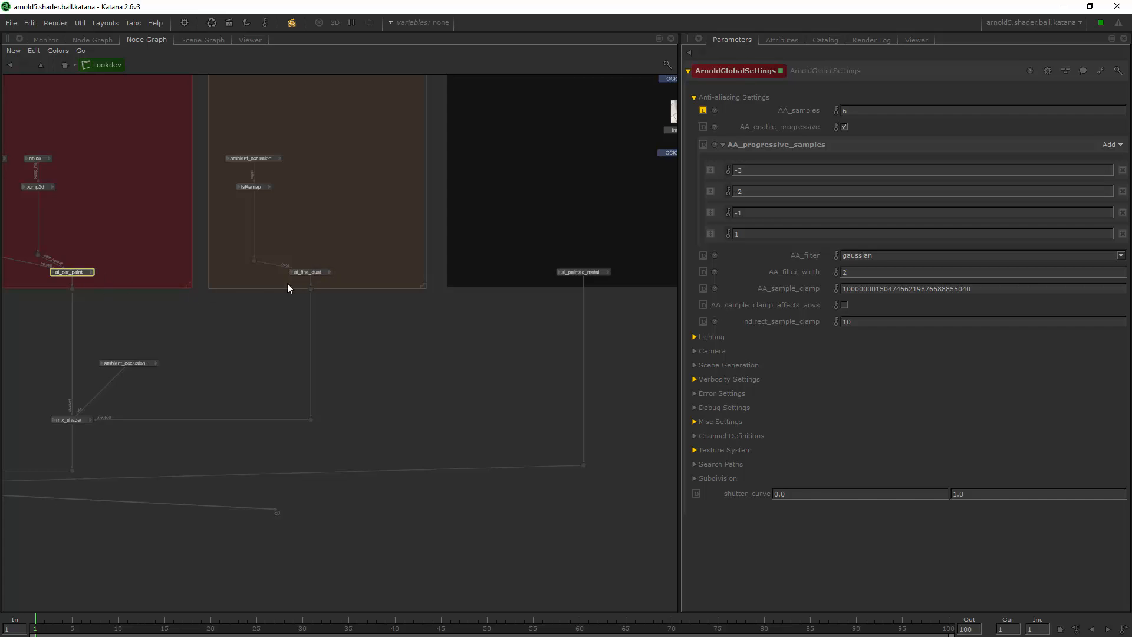
{"action": "middle_click_drag", "start_coordinate": [165, 373], "coordinate": [328, 306]}
{"action": "middle_click_drag", "start_coordinate": [25, 417], "coordinate": [171, 370]}
{"action": "scroll", "coordinate": [247, 371], "scroll_direction": "up", "scroll_amount": 5}
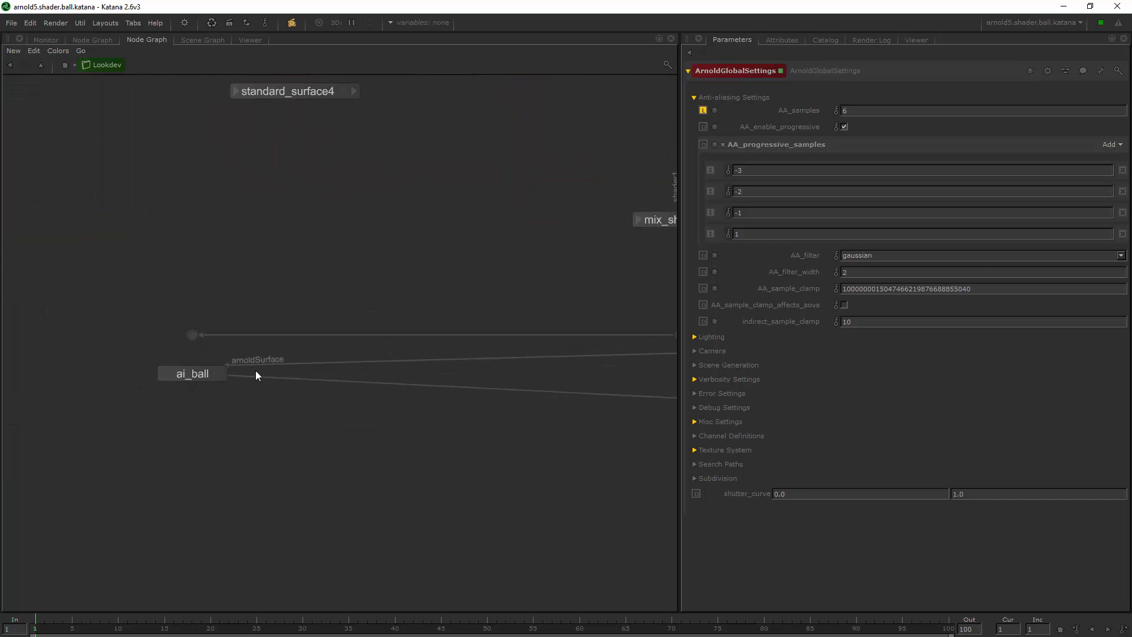
{"action": "left_click", "coordinate": [202, 374]}
Examine how mix_shader combines ai_car_paint and ai_fine_dust with ambient_occlusion1
{"action": "scroll", "coordinate": [436, 315], "scroll_direction": "down", "scroll_amount": 2}
{"action": "middle_click_drag", "start_coordinate": [600, 254], "coordinate": [278, 310]}
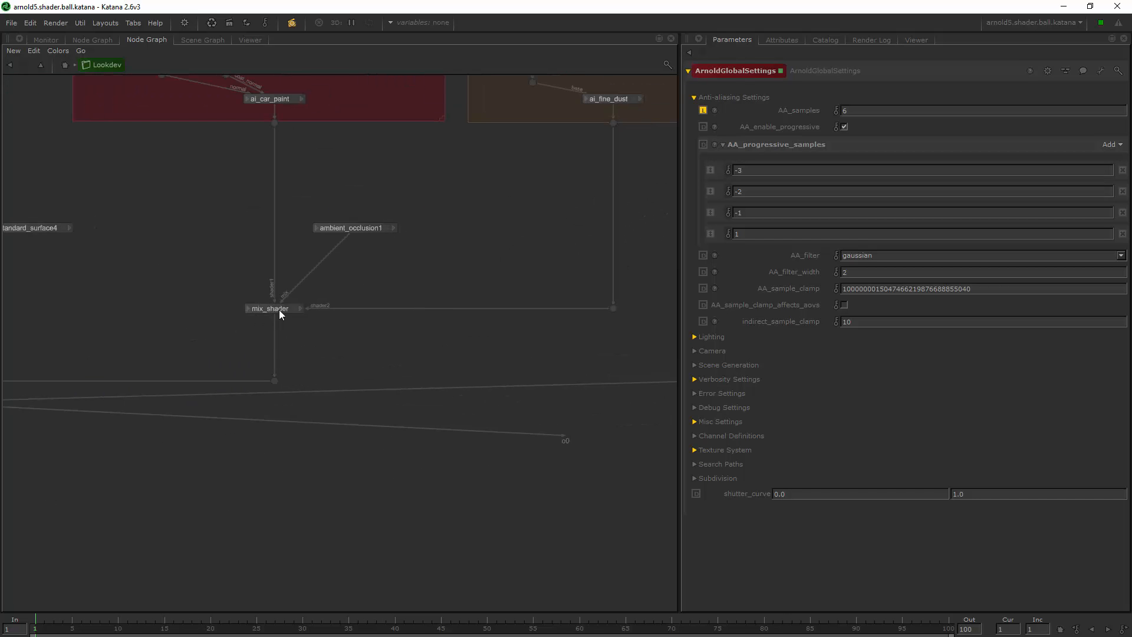
{"action": "scroll", "coordinate": [372, 168], "scroll_direction": "down", "scroll_amount": 1}
{"action": "middle_click_drag", "start_coordinate": [372, 168], "coordinate": [348, 263]}
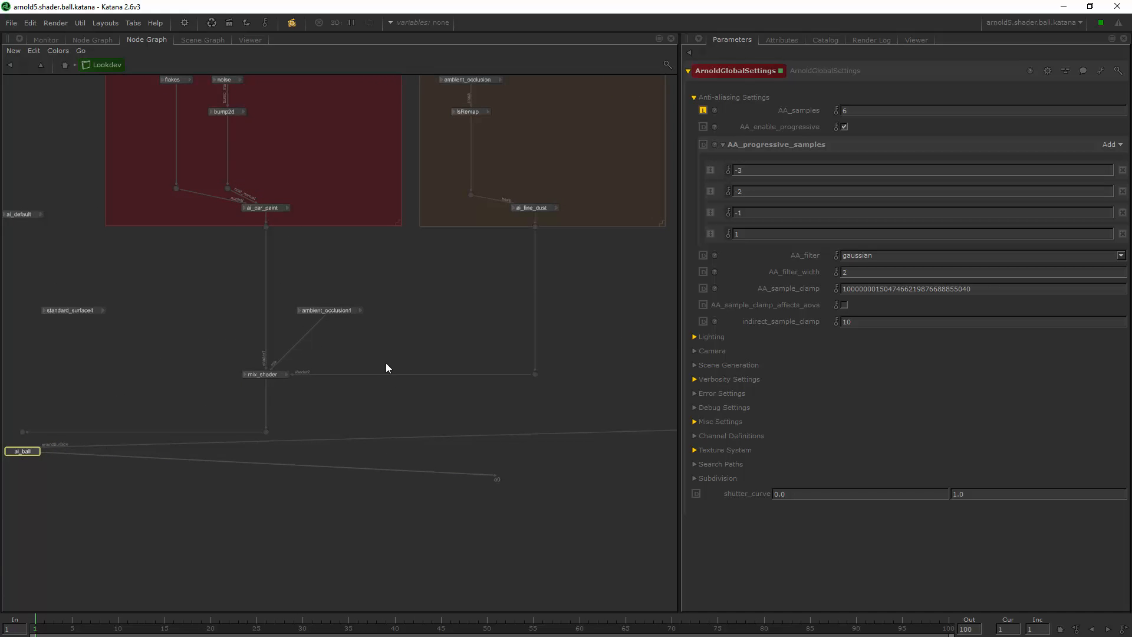
Reconnect the ai_ball arnoldSurface link from the ai_painted_metal output to the ai_fine_dust output
{"action": "middle_click_drag", "start_coordinate": [477, 327], "coordinate": [294, 346]}
{"action": "mouse_move", "coordinate": [530, 275]}
{"action": "middle_mouse_down"}
{"action": "mouse_move", "coordinate": [469, 290]}
{"action": "mouse_move", "coordinate": [528, 279]}
{"action": "middle_mouse_up"}
{"action": "left_click_drag", "start_coordinate": [645, 245], "coordinate": [336, 254]}
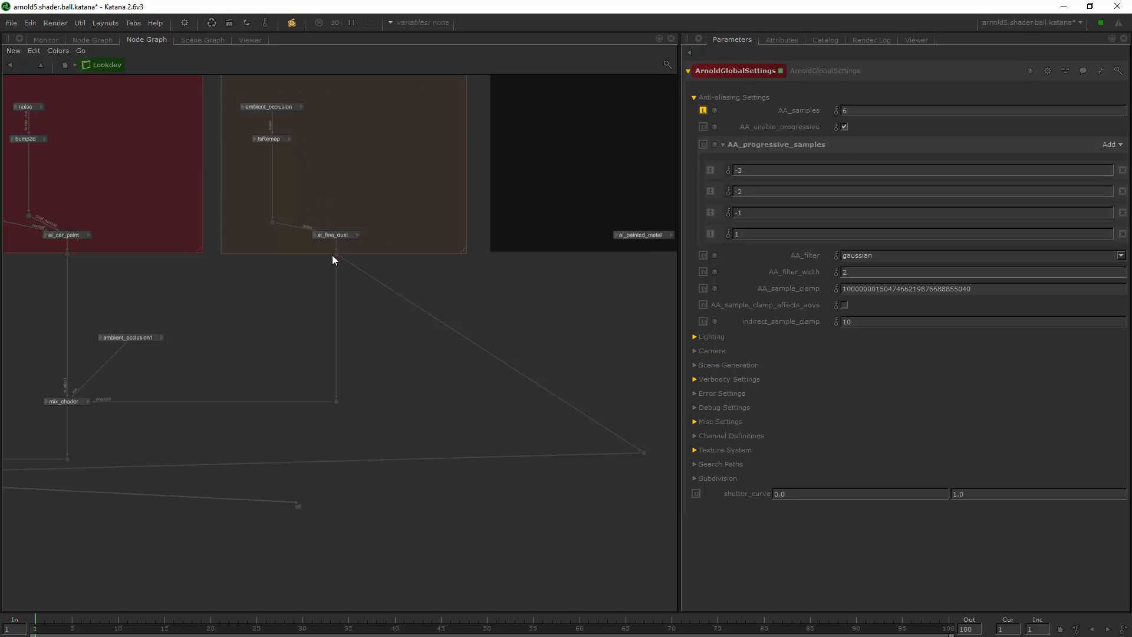
{"action": "middle_click_drag", "start_coordinate": [532, 497], "coordinate": [748, 451]}
{"action": "middle_click_drag", "start_coordinate": [545, 293], "coordinate": [387, 331]}
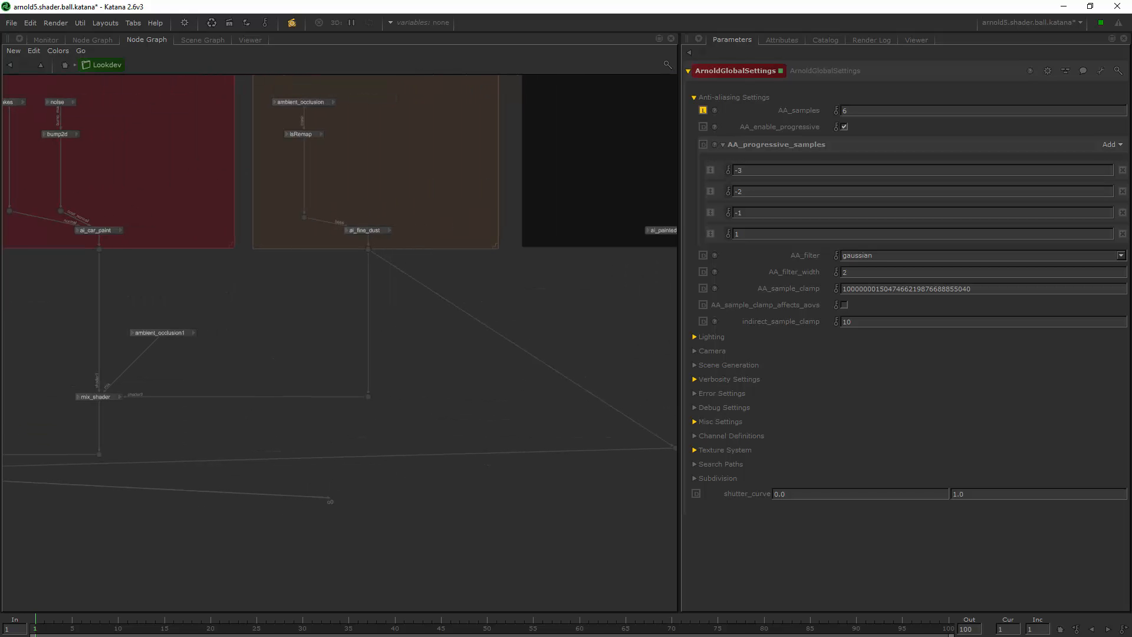
Show the render in the Monitor, collapse the ArnoldGlobalSettings parameters and frame the image
{"action": "left_click", "coordinate": [45, 40]}
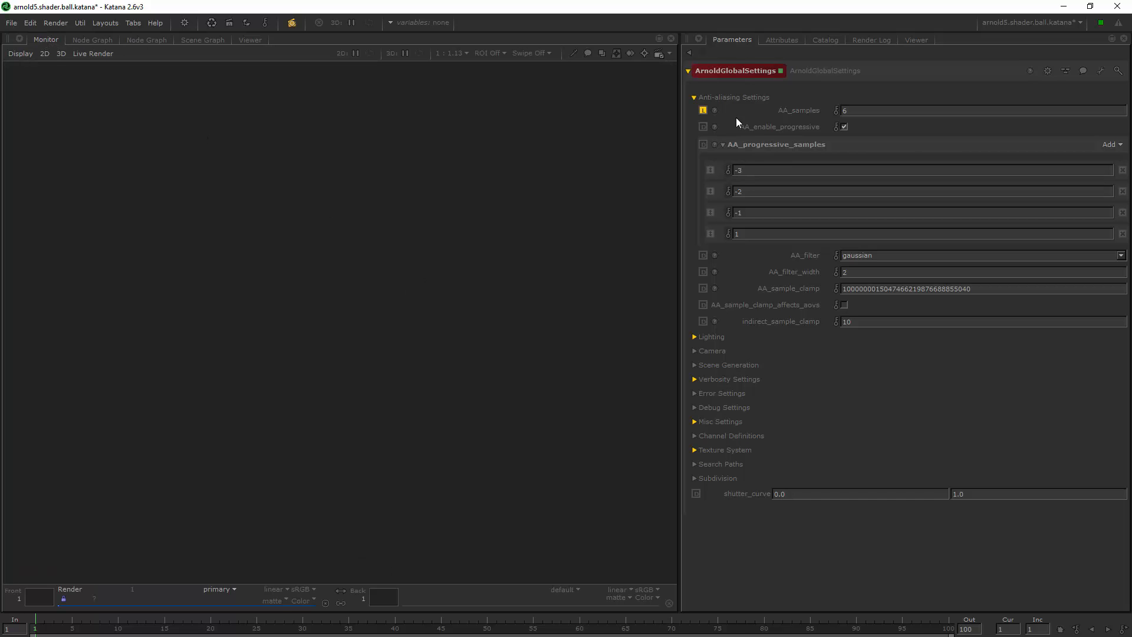
{"action": "left_click", "coordinate": [688, 71]}
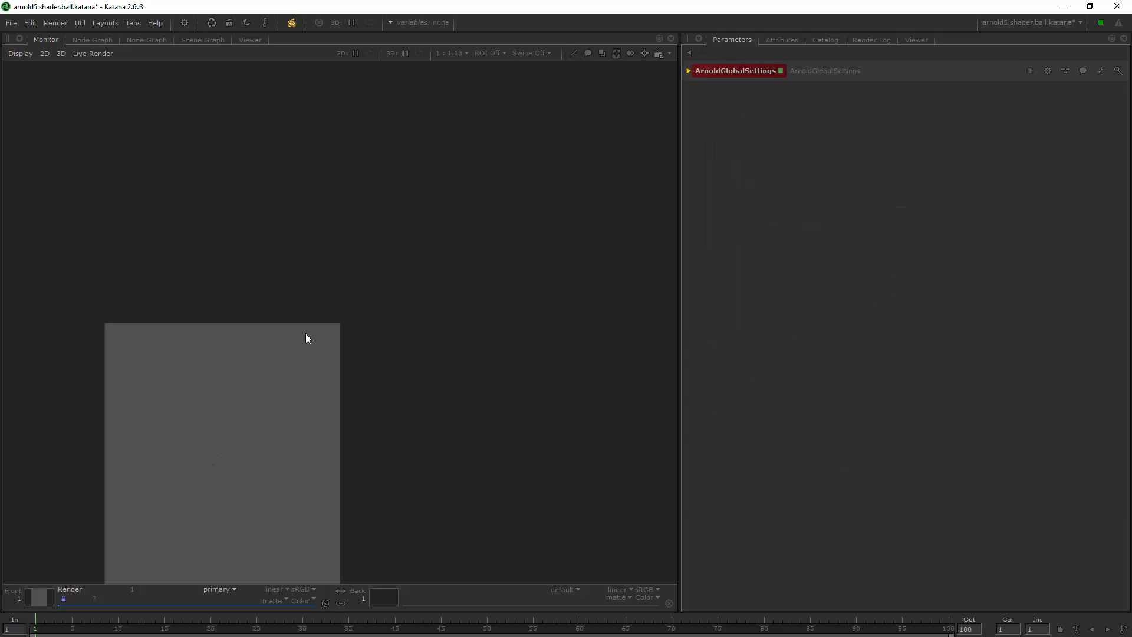
{"action": "key", "text": "f"}
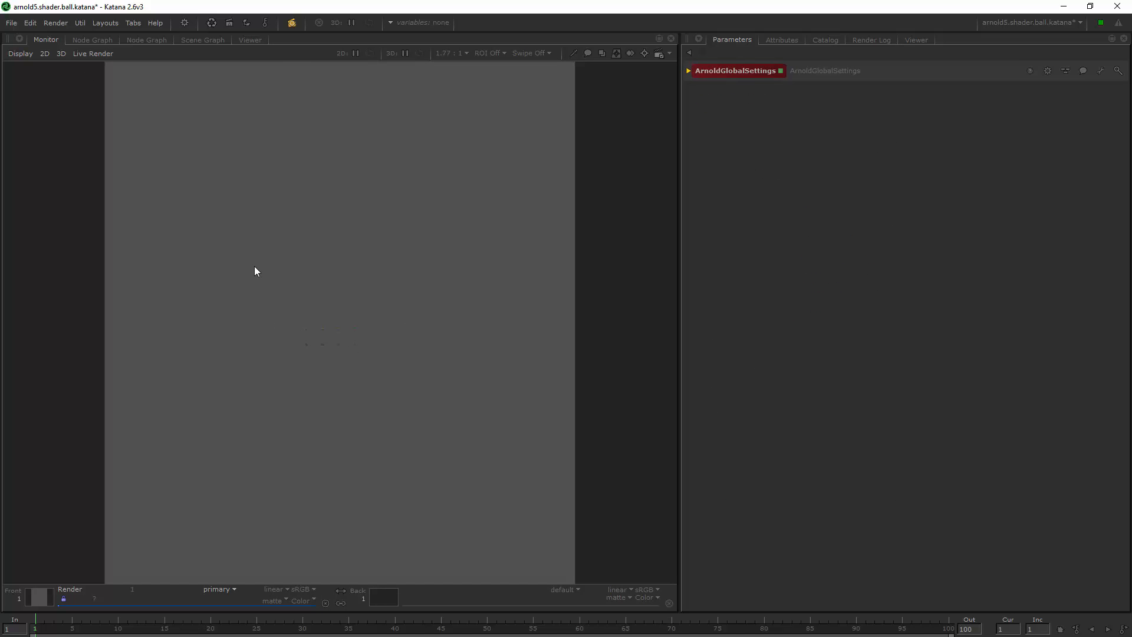
Deactivate the progressive_OFF interactive render filter
{"action": "left_click", "coordinate": [292, 22]}
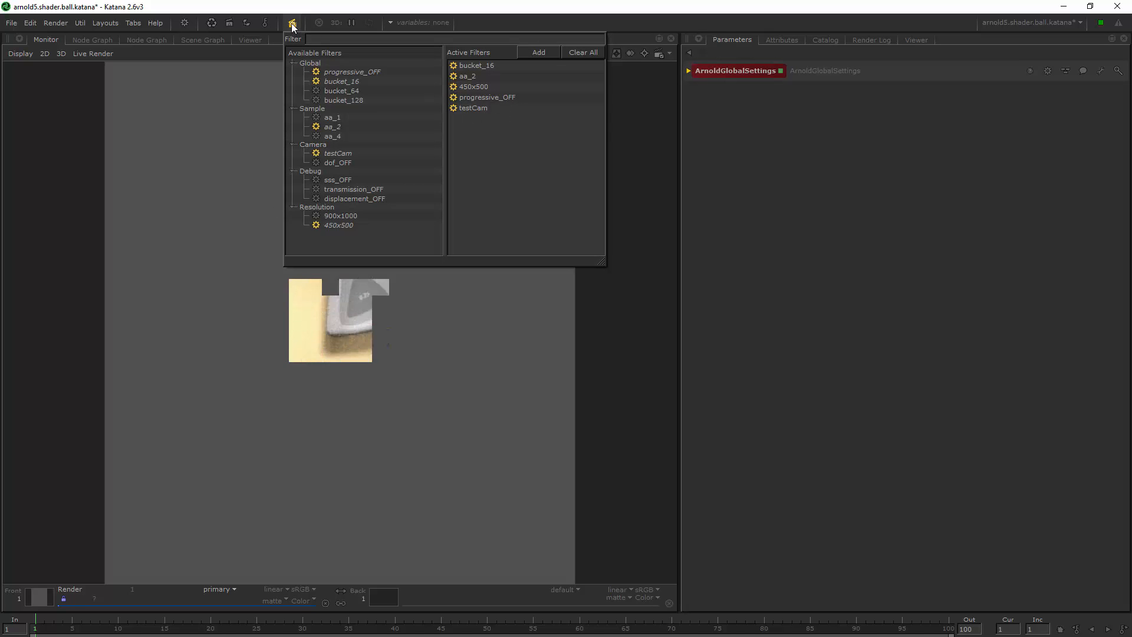
{"action": "left_click", "coordinate": [634, 400]}
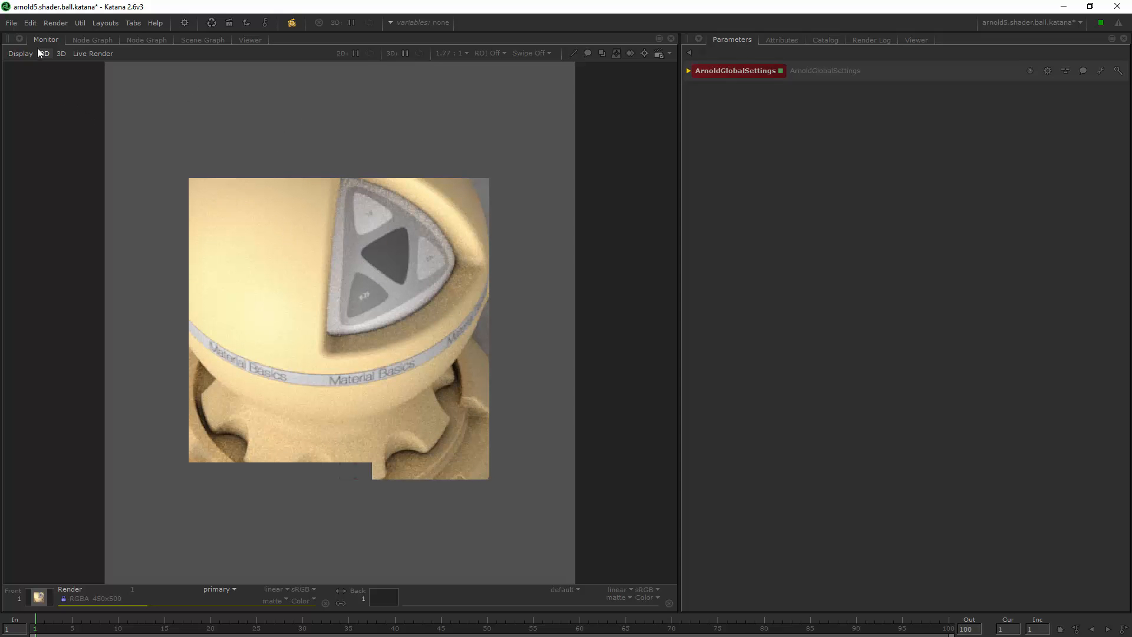
Pick the OCIOColorSpace1 reference photo from the render catalog and fit the whole image in the Monitor
{"action": "key", "text": "Tab"}
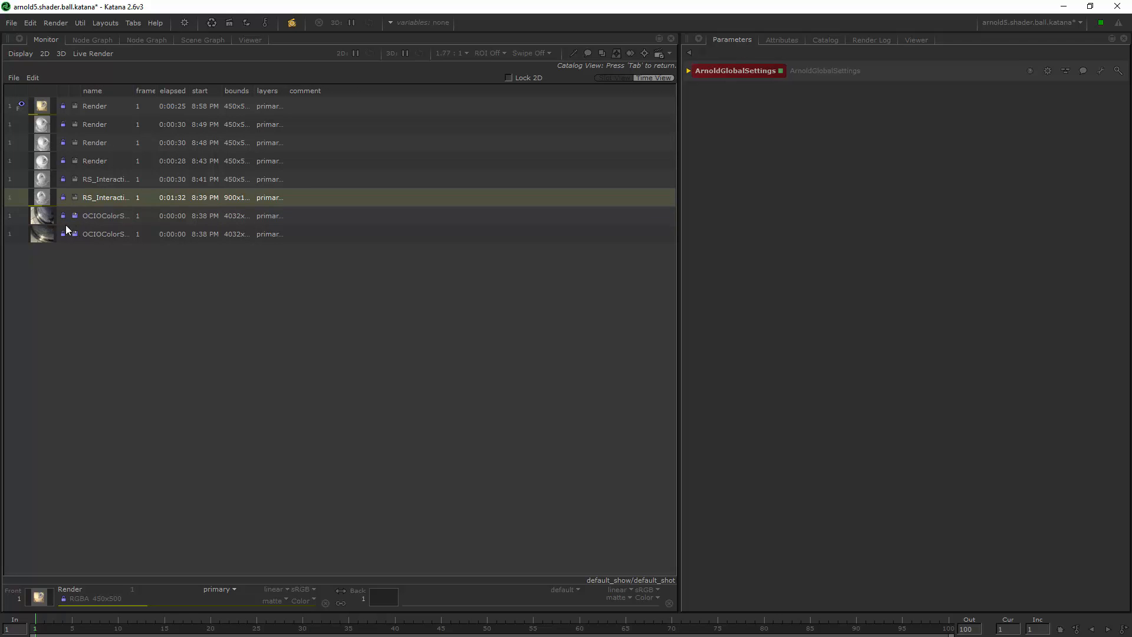
{"action": "left_click", "coordinate": [41, 235]}
{"action": "key", "text": "Tab"}
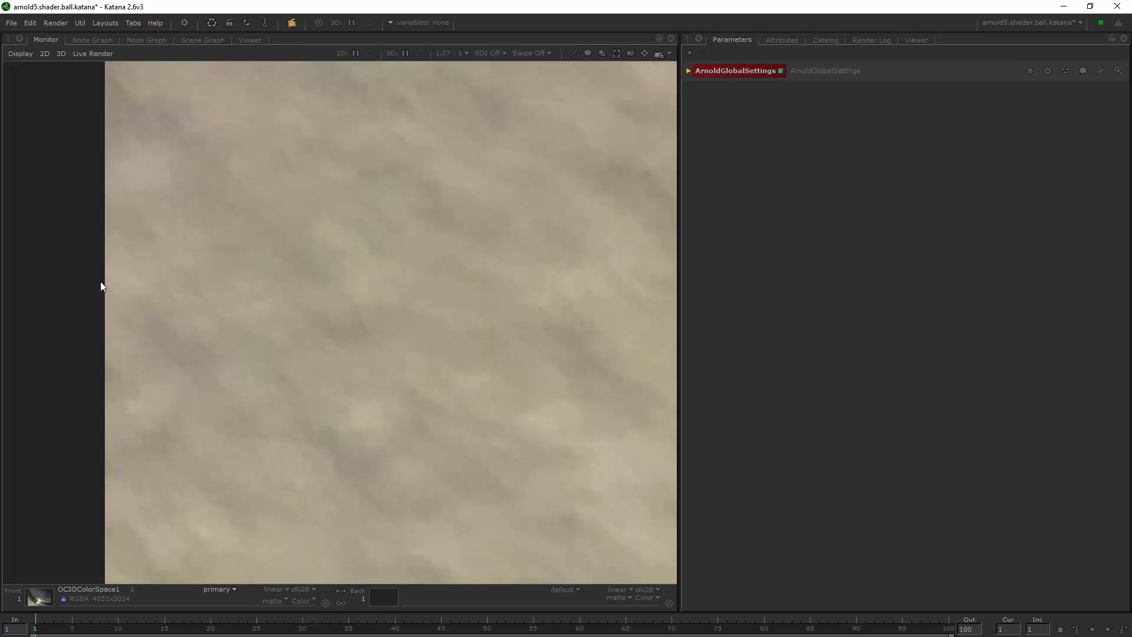
{"action": "scroll", "coordinate": [474, 274], "scroll_direction": "down", "scroll_amount": 8}
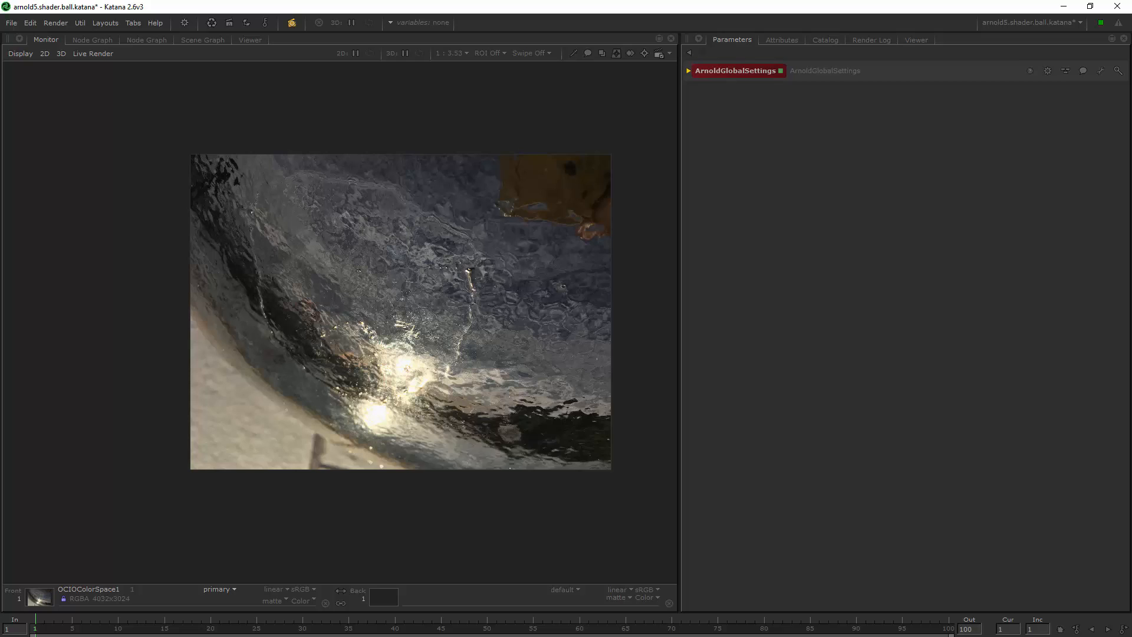
{"action": "middle_click_drag", "start_coordinate": [435, 300], "coordinate": [385, 280]}
{"action": "scroll", "coordinate": [385, 280], "scroll_direction": "up", "scroll_amount": 1}
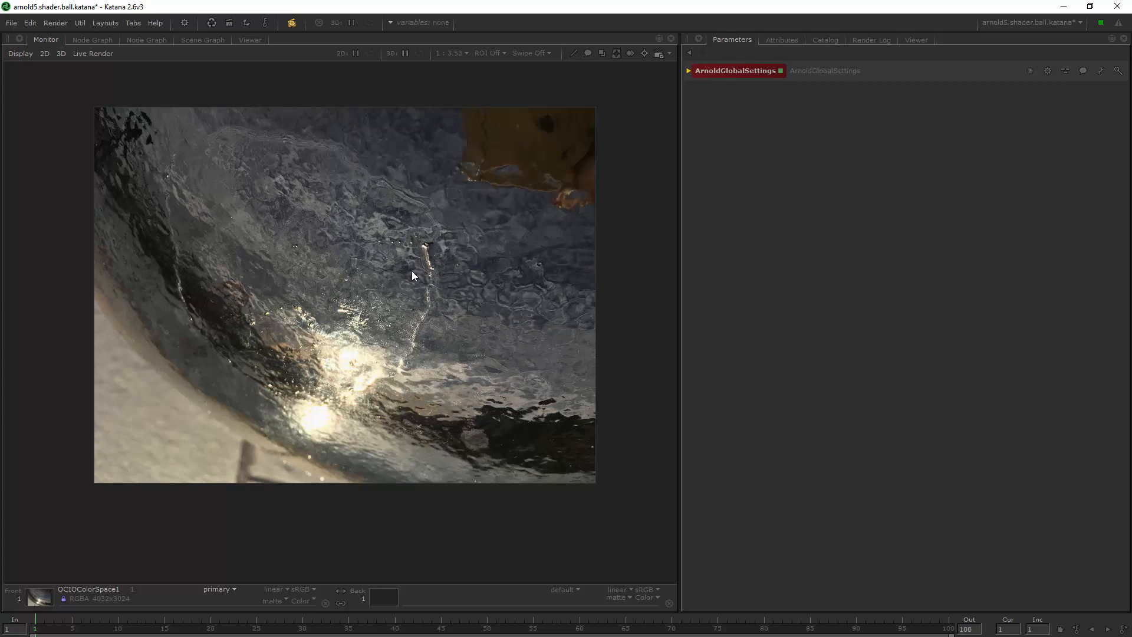
Switch to the OCIOColorSpace reference photo and examine the painted metal's highlights, reflections and surface bumps up close
{"action": "key", "text": "Page_Up"}
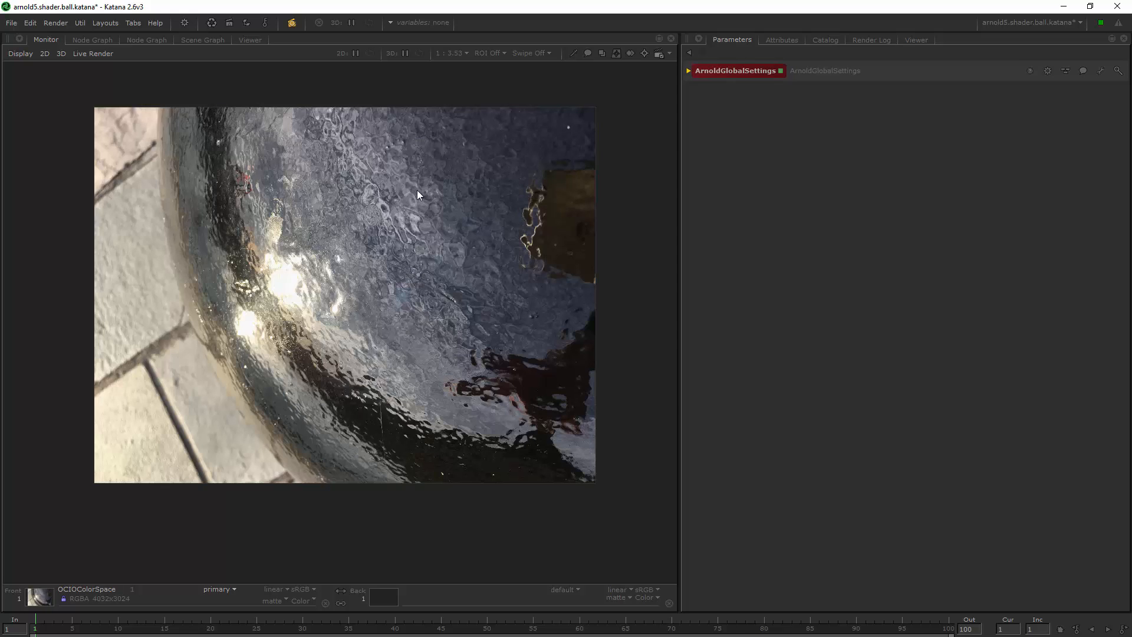
{"action": "scroll", "coordinate": [321, 313], "scroll_direction": "up", "scroll_amount": 6}
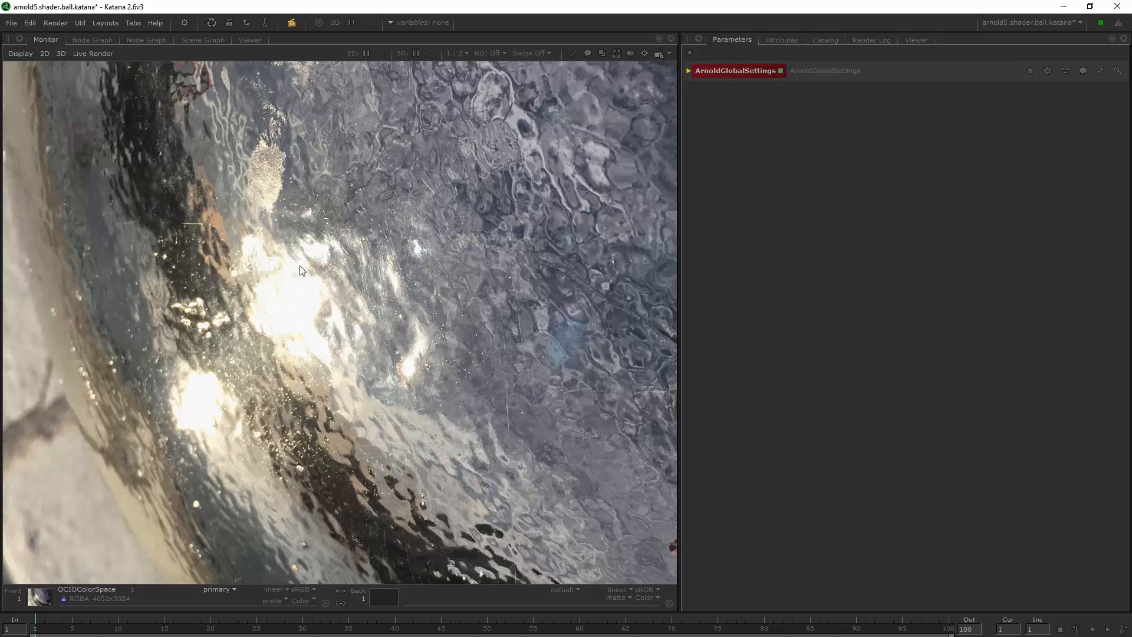
{"action": "scroll", "coordinate": [389, 268], "scroll_direction": "down", "scroll_amount": 3}
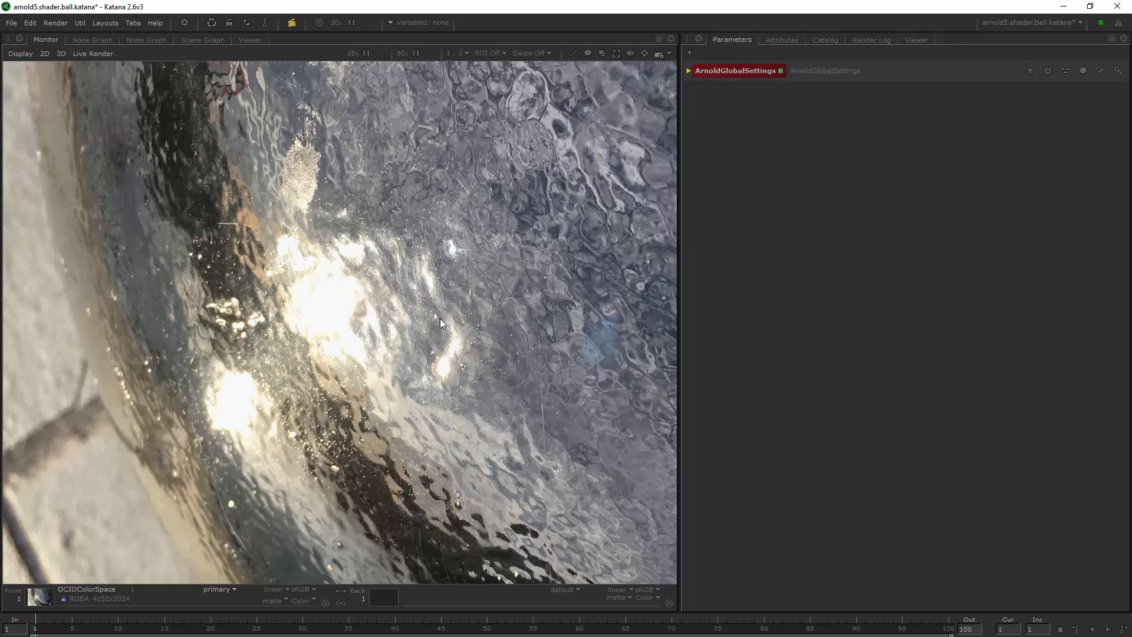
{"action": "middle_click_drag", "start_coordinate": [342, 221], "coordinate": [398, 255]}
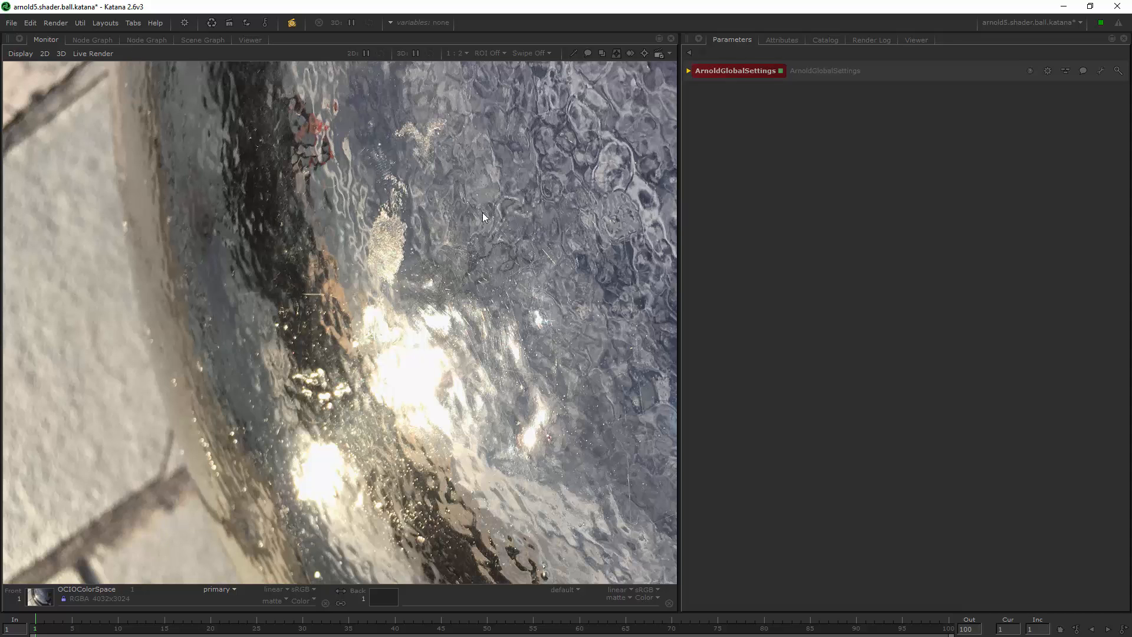
{"action": "middle_click_drag", "start_coordinate": [482, 217], "coordinate": [548, 311]}
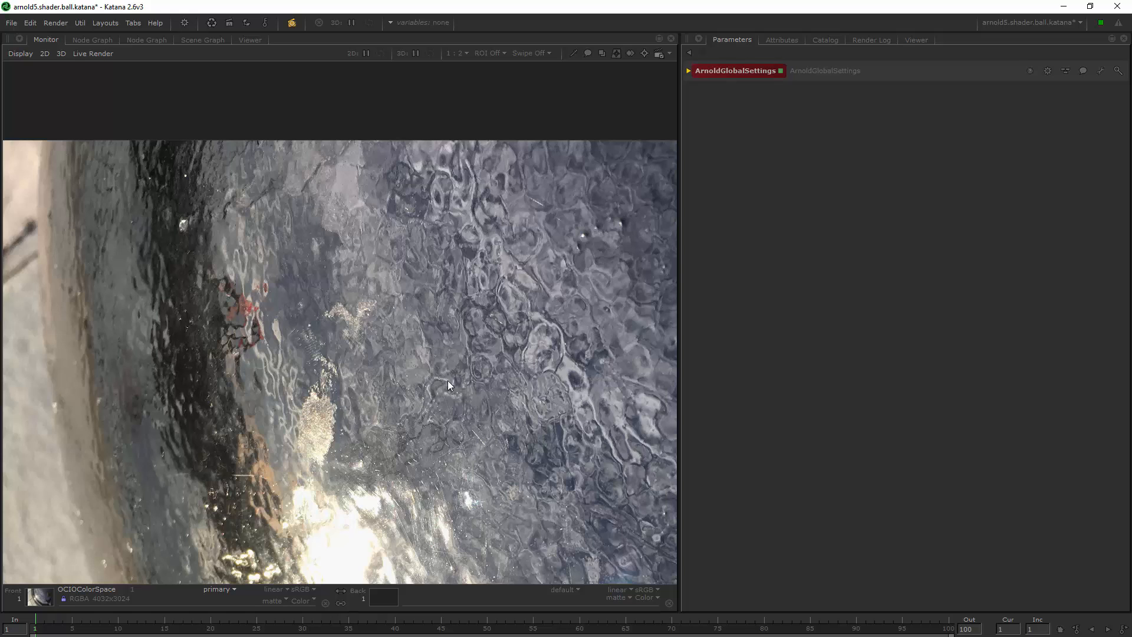
{"action": "middle_click_drag", "start_coordinate": [448, 380], "coordinate": [363, 281]}
{"action": "scroll", "coordinate": [363, 281], "scroll_direction": "down", "scroll_amount": 1}
{"action": "middle_click_drag", "start_coordinate": [448, 376], "coordinate": [385, 301]}
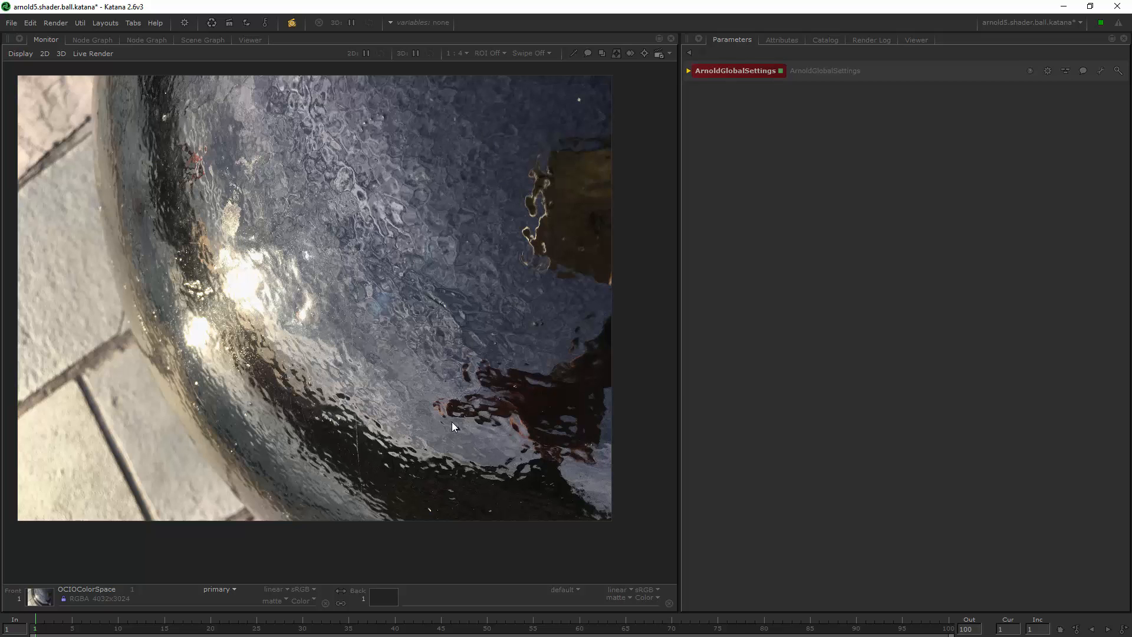
{"action": "middle_click_drag", "start_coordinate": [553, 419], "coordinate": [554, 353]}
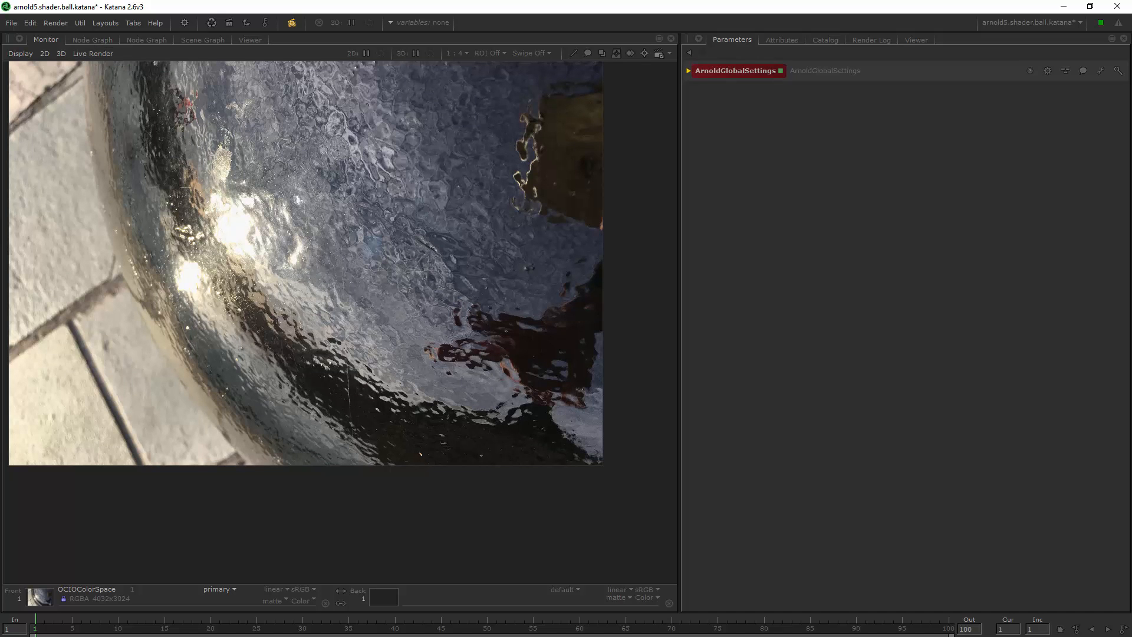
{"action": "middle_click_drag", "start_coordinate": [320, 258], "coordinate": [324, 287]}
In the Lookdev network, reconnect the link leaving ai_fine_dust so that it comes from the ai_painted_metal output
{"action": "left_click", "coordinate": [94, 39]}
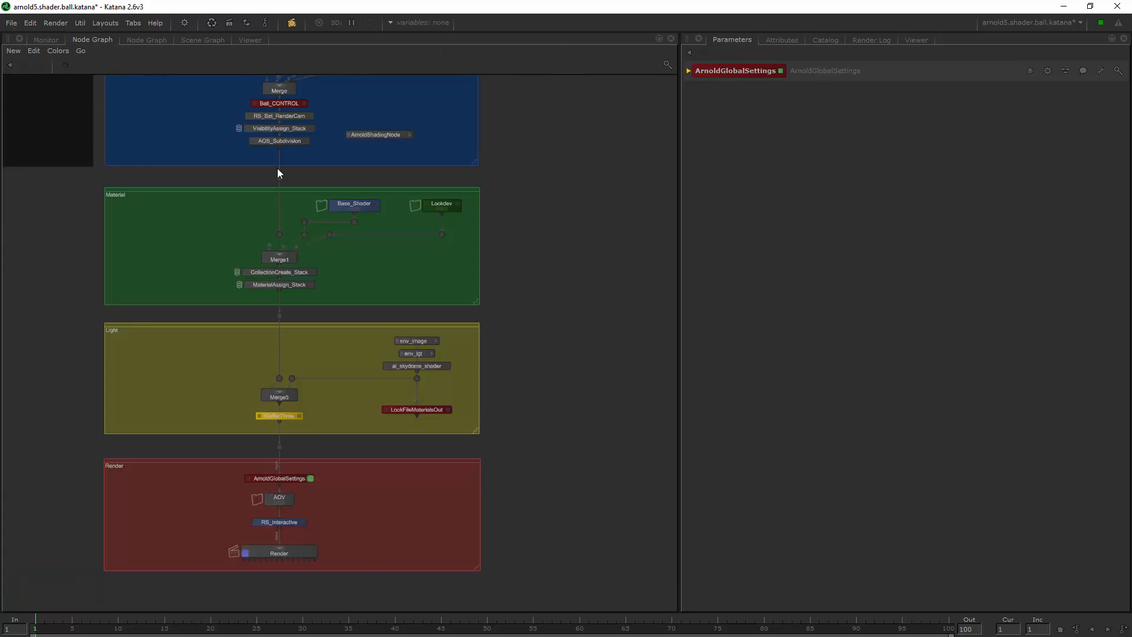
{"action": "left_click", "coordinate": [152, 41]}
{"action": "middle_click_drag", "start_coordinate": [578, 182], "coordinate": [274, 292]}
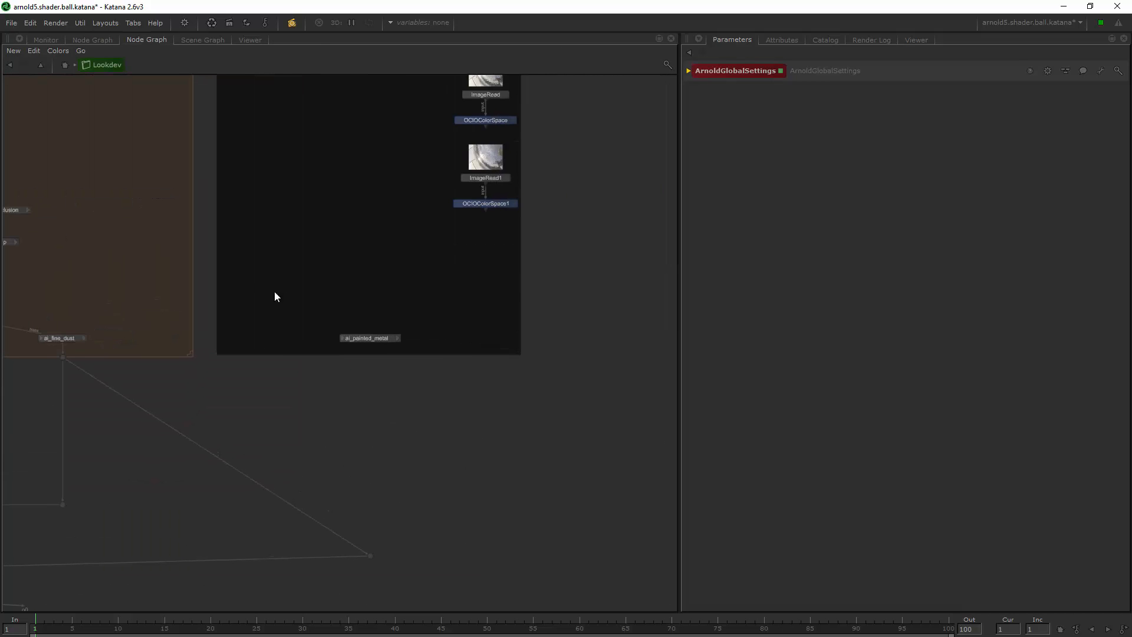
{"action": "left_click_drag", "start_coordinate": [63, 358], "coordinate": [399, 346]}
{"action": "left_click", "coordinate": [398, 337]}
{"action": "left_click", "coordinate": [410, 368]}
{"action": "left_click", "coordinate": [370, 556]}
{"action": "scroll", "coordinate": [375, 271], "scroll_direction": "up", "scroll_amount": 3}
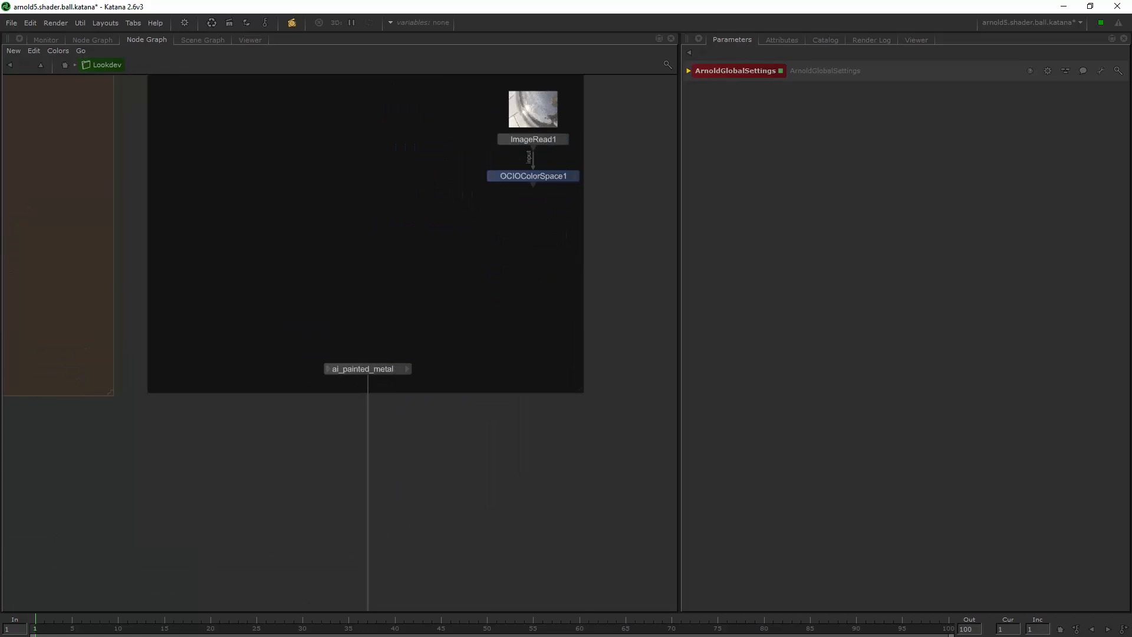
Open the parameters of the ai_painted_metal standard_surface shader and save the scene
{"action": "left_click", "coordinate": [399, 369]}
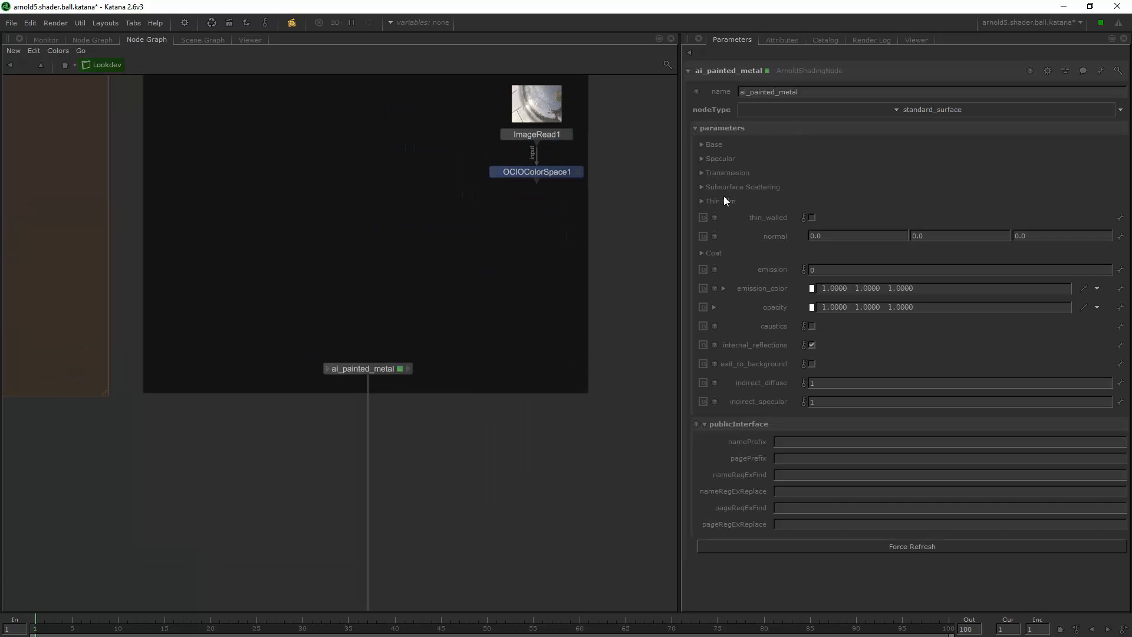
{"action": "left_click", "coordinate": [712, 144]}
{"action": "left_click", "coordinate": [712, 144]}
{"action": "scroll", "coordinate": [394, 345], "scroll_direction": "up", "scroll_amount": 5}
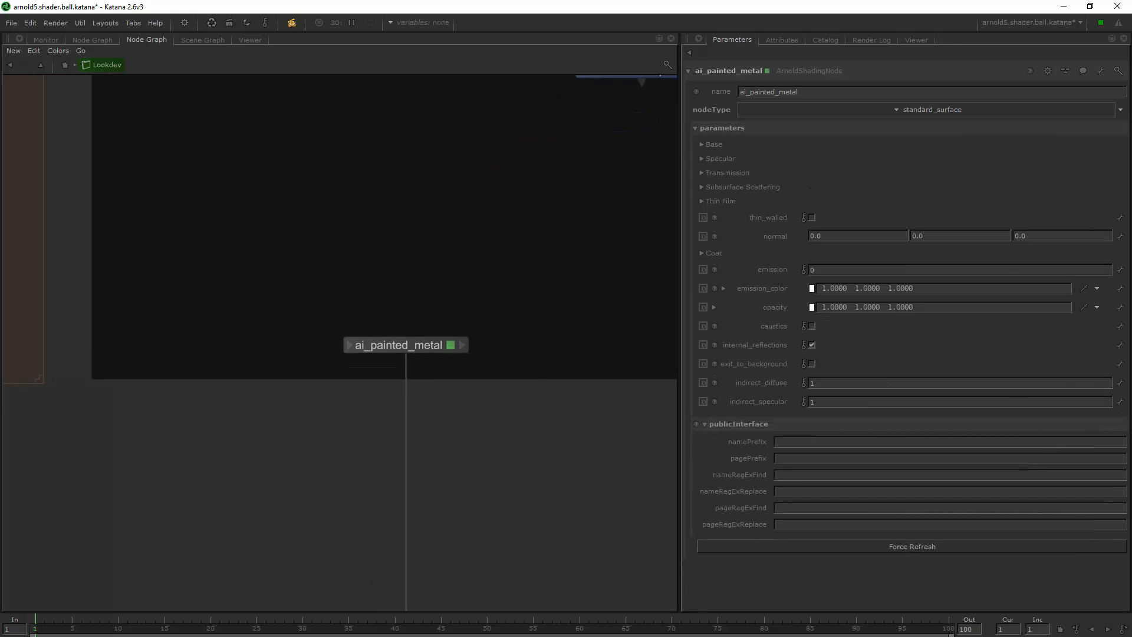
{"action": "key", "text": "ctrl+s"}
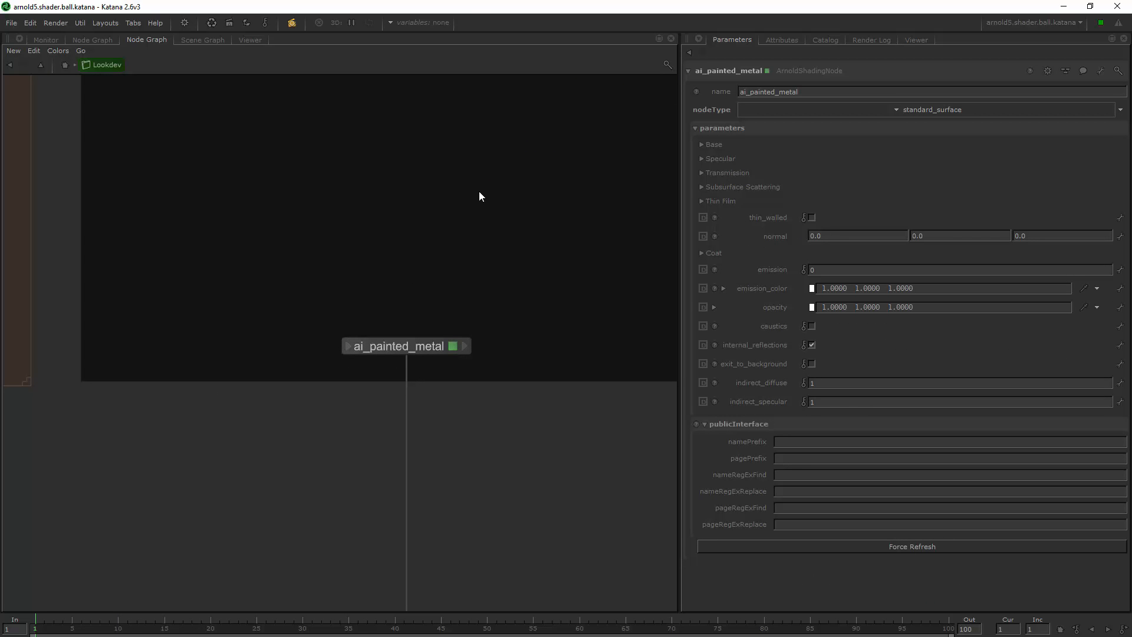
{"action": "left_click", "coordinate": [418, 351]}
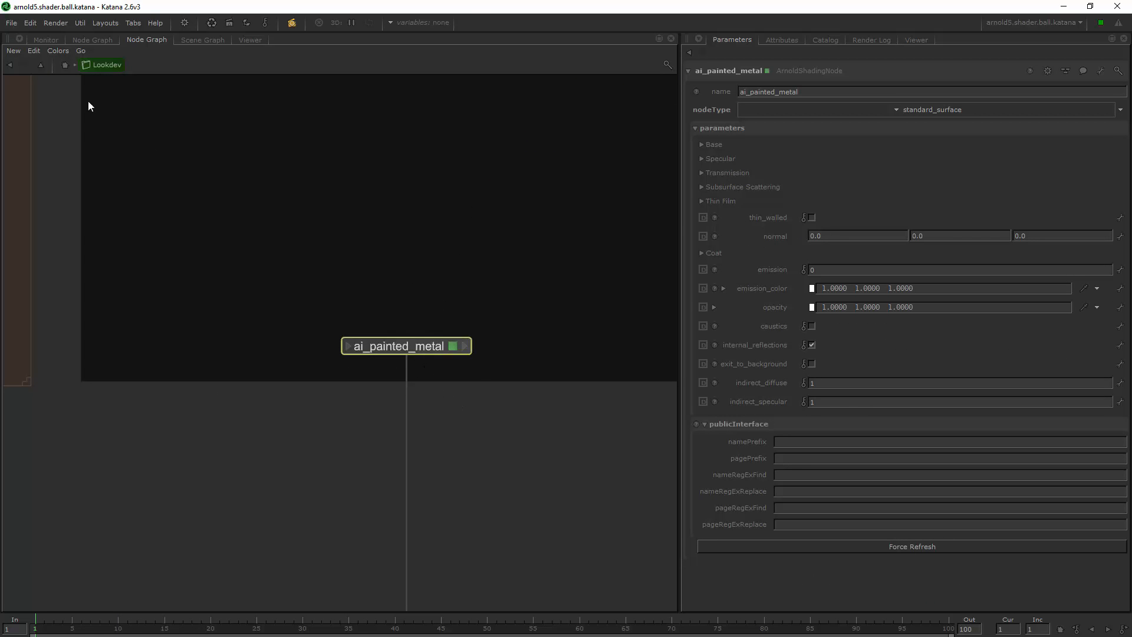
Start a live render from the RS_Interactive node and frame its image in the Monitor
{"action": "left_click", "coordinate": [91, 39]}
{"action": "scroll", "coordinate": [422, 428], "scroll_direction": "up", "scroll_amount": 6}
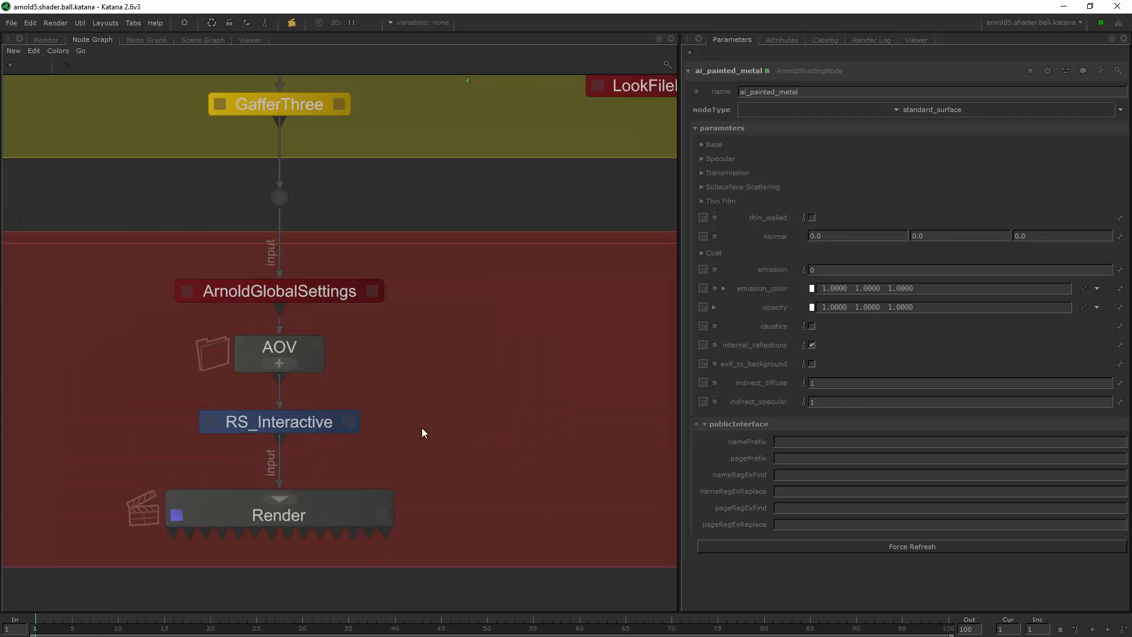
{"action": "right_click", "coordinate": [296, 423]}
{"action": "left_click", "coordinate": [338, 463]}
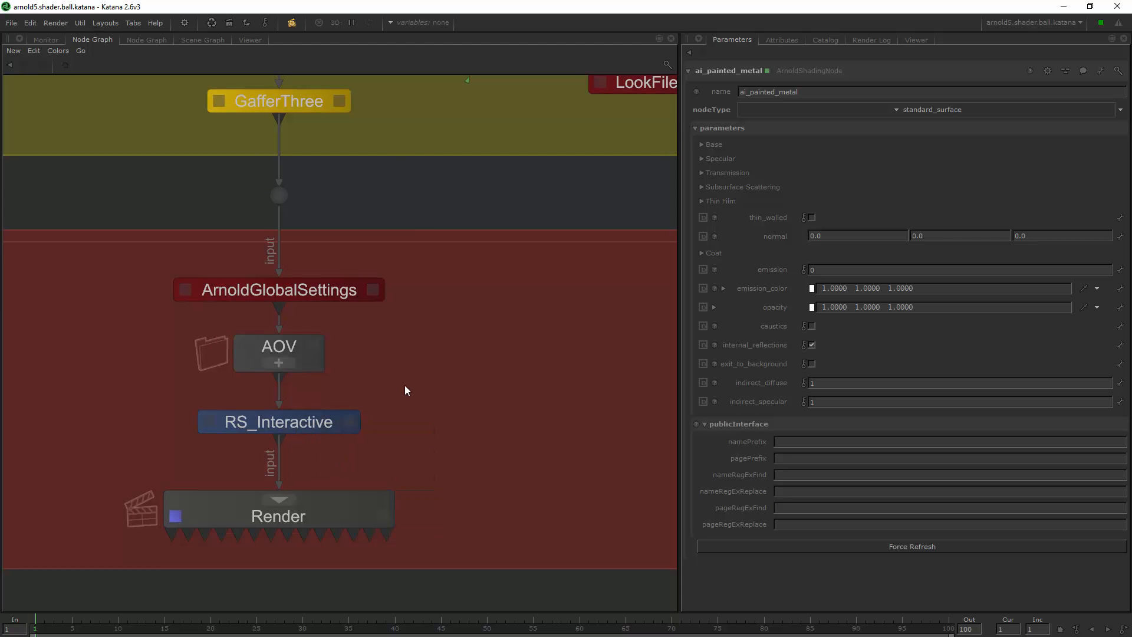
{"action": "left_click", "coordinate": [45, 40]}
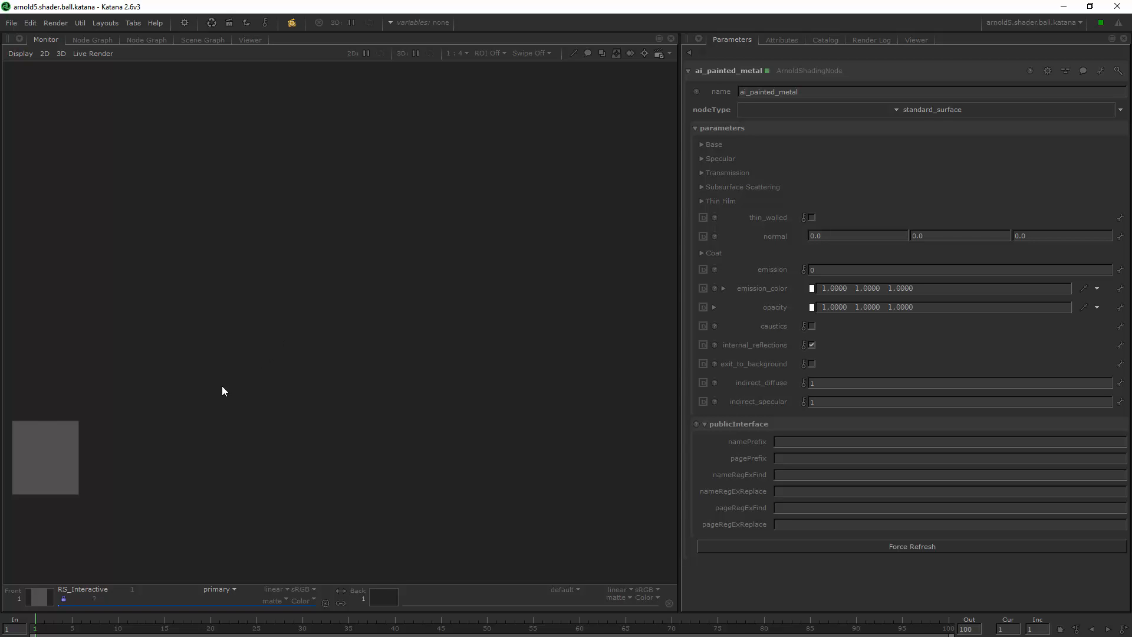
{"action": "key", "text": "f"}
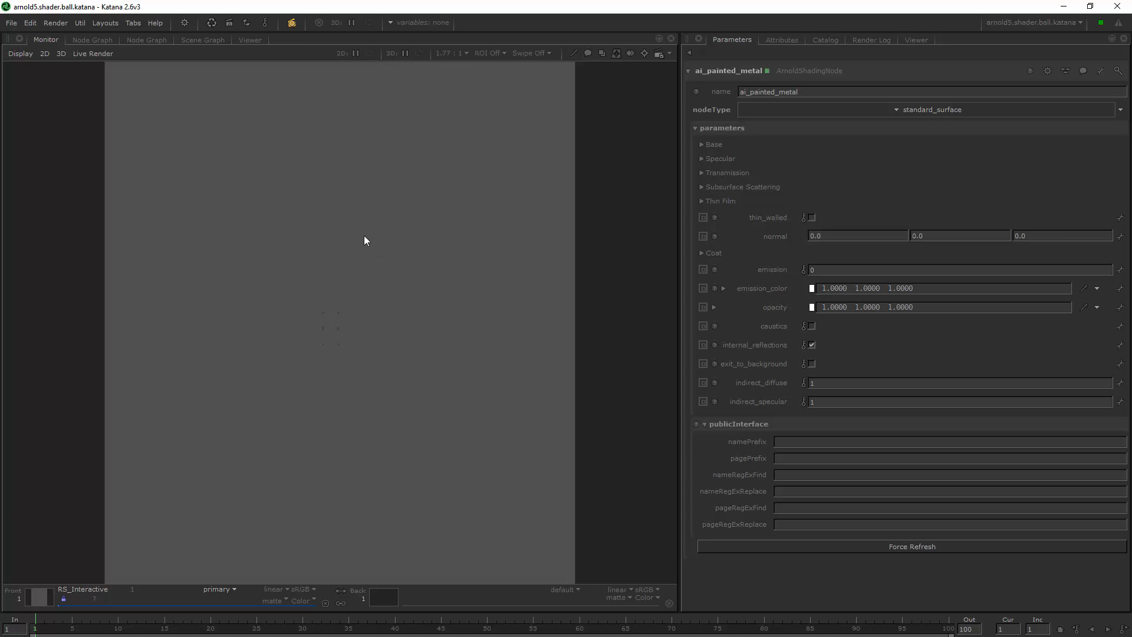
Check the active interactive render filters and the shader ball in the 3D Viewer
{"action": "left_click", "coordinate": [291, 24]}
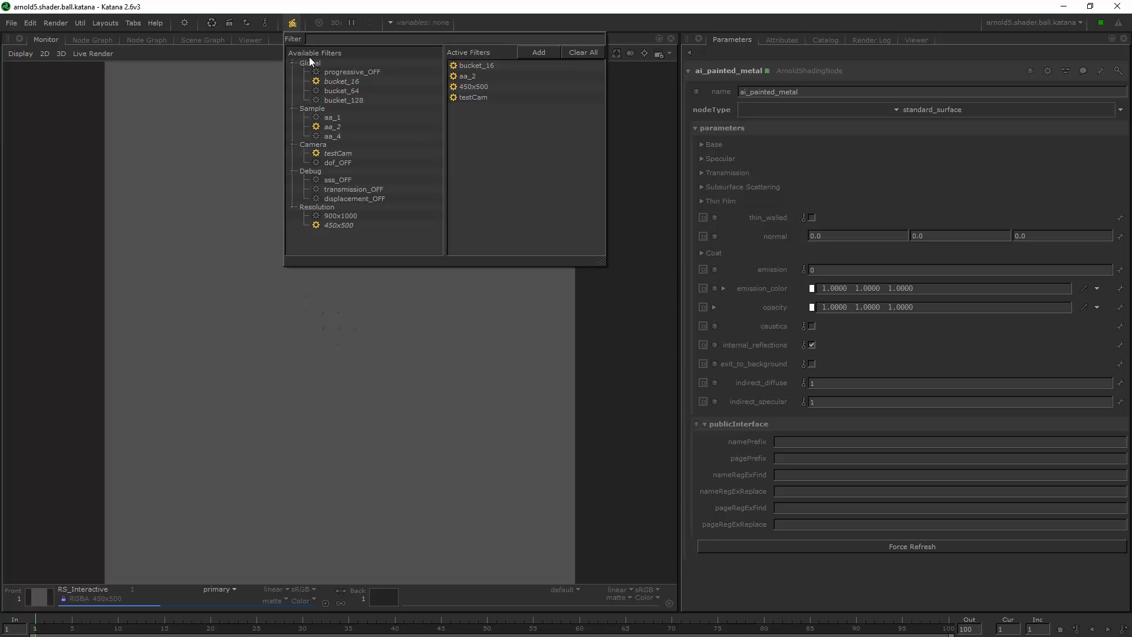
{"action": "left_click", "coordinate": [129, 160]}
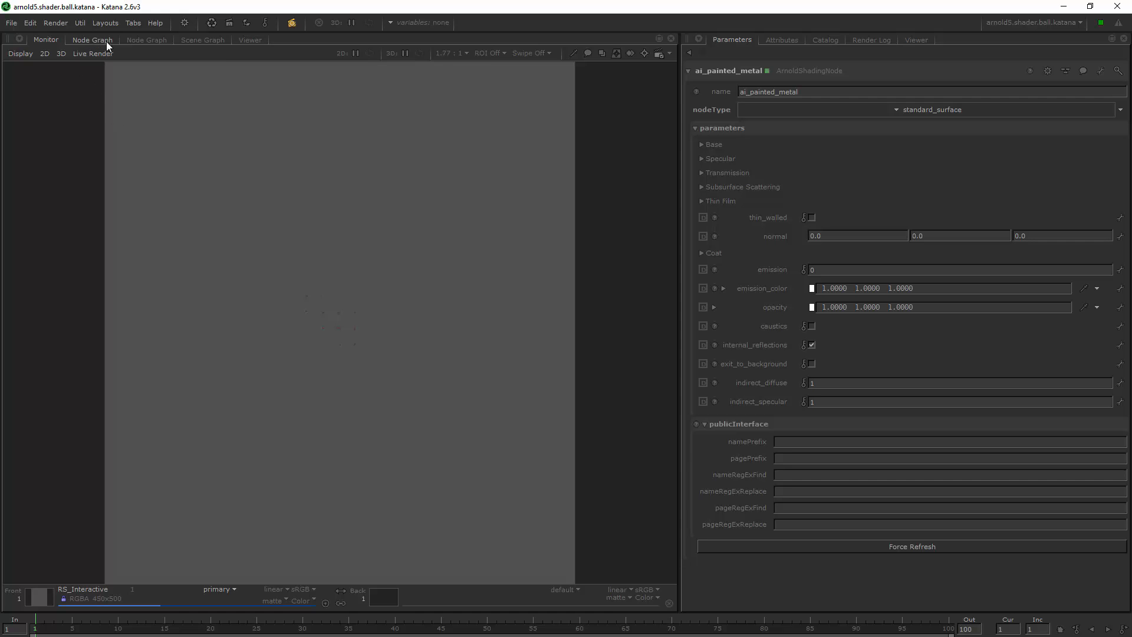
{"action": "left_click", "coordinate": [250, 40]}
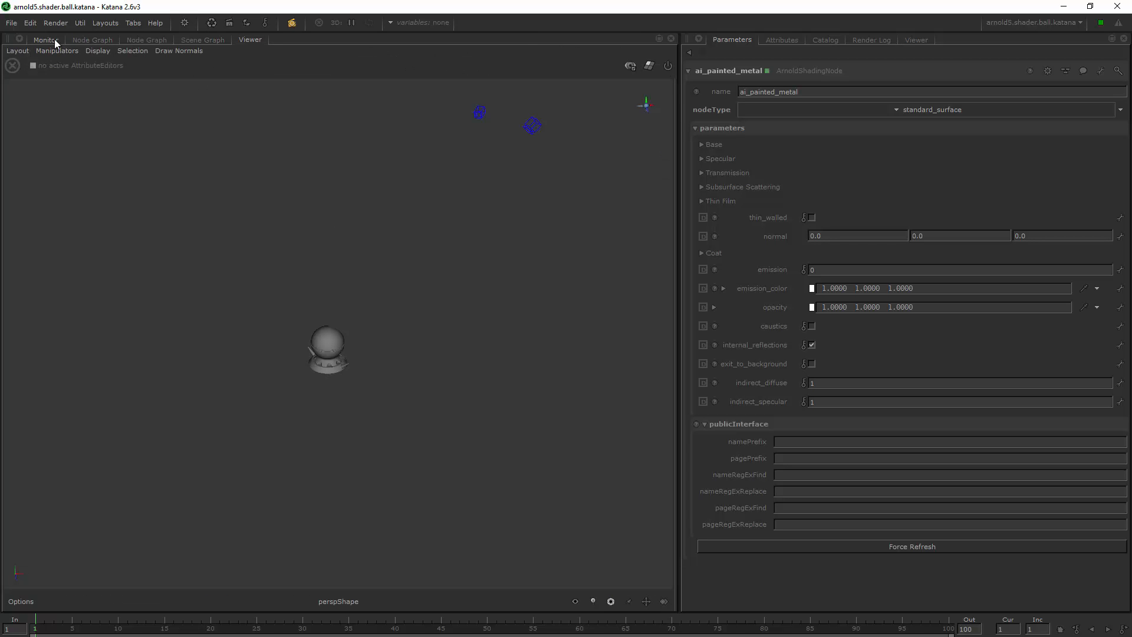
Relaunch the live render from RS_Interactive and watch it in the Monitor
{"action": "left_click", "coordinate": [92, 39]}
{"action": "right_click", "coordinate": [297, 426]}
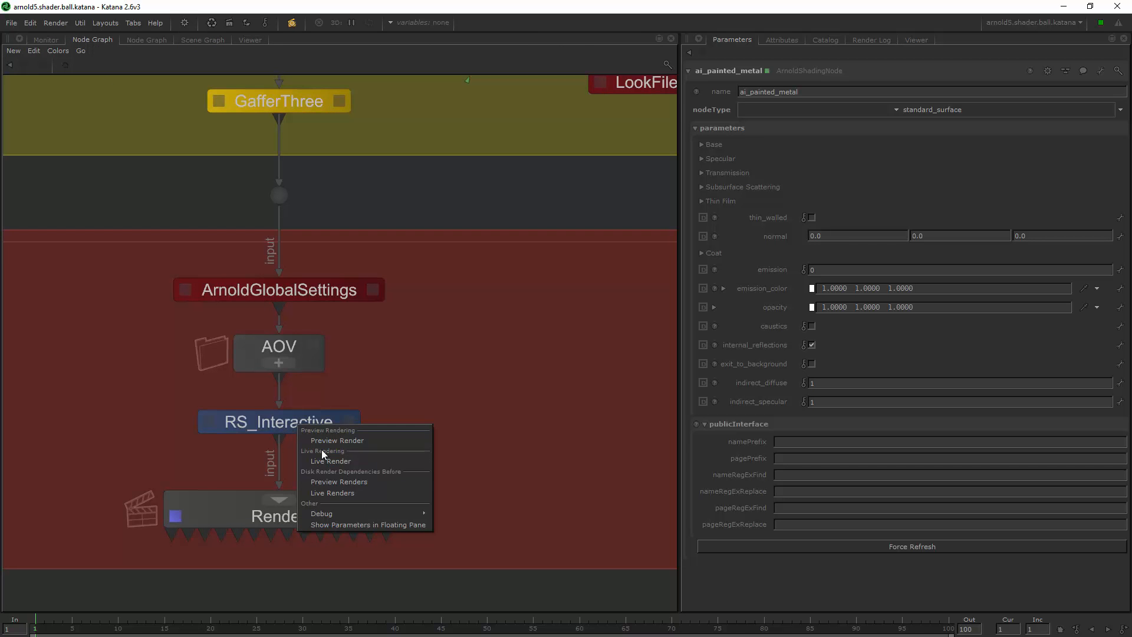
{"action": "left_click", "coordinate": [322, 453]}
{"action": "left_click", "coordinate": [45, 40]}
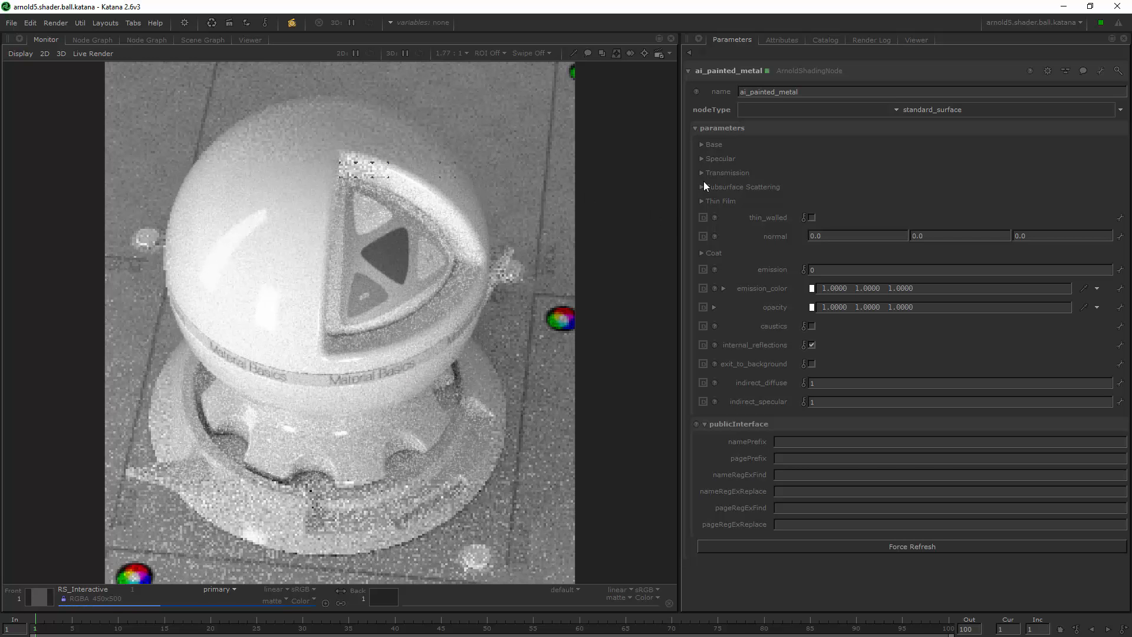
Expand the Base parameters of ai_painted_metal and lower the base weight to 0.132
{"action": "left_click", "coordinate": [715, 145]}
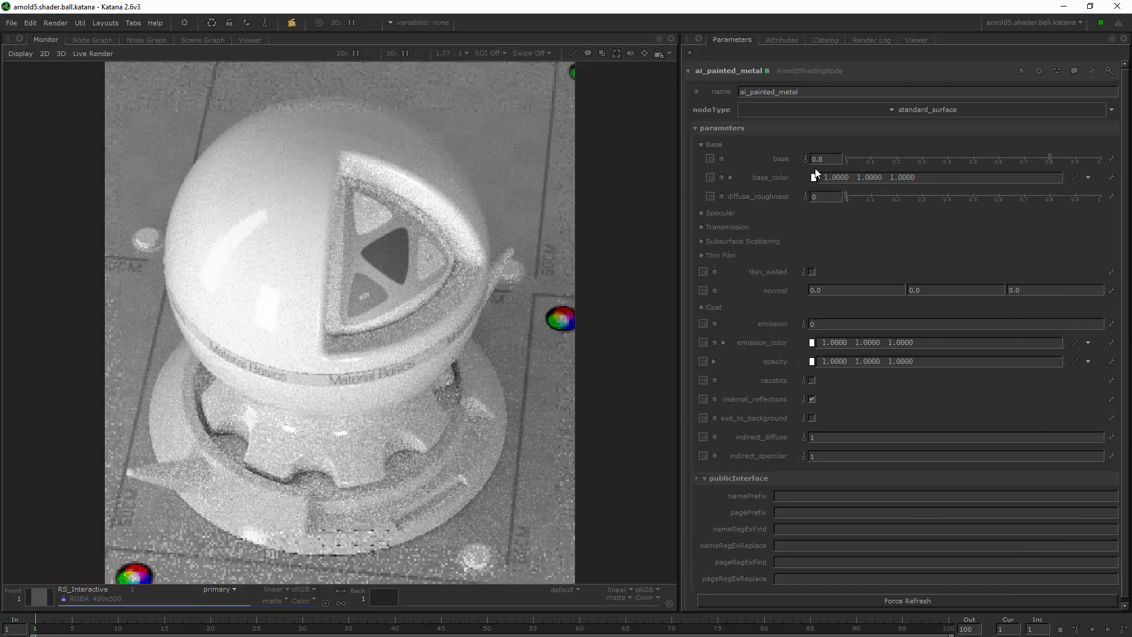
{"action": "key", "text": "Home"}
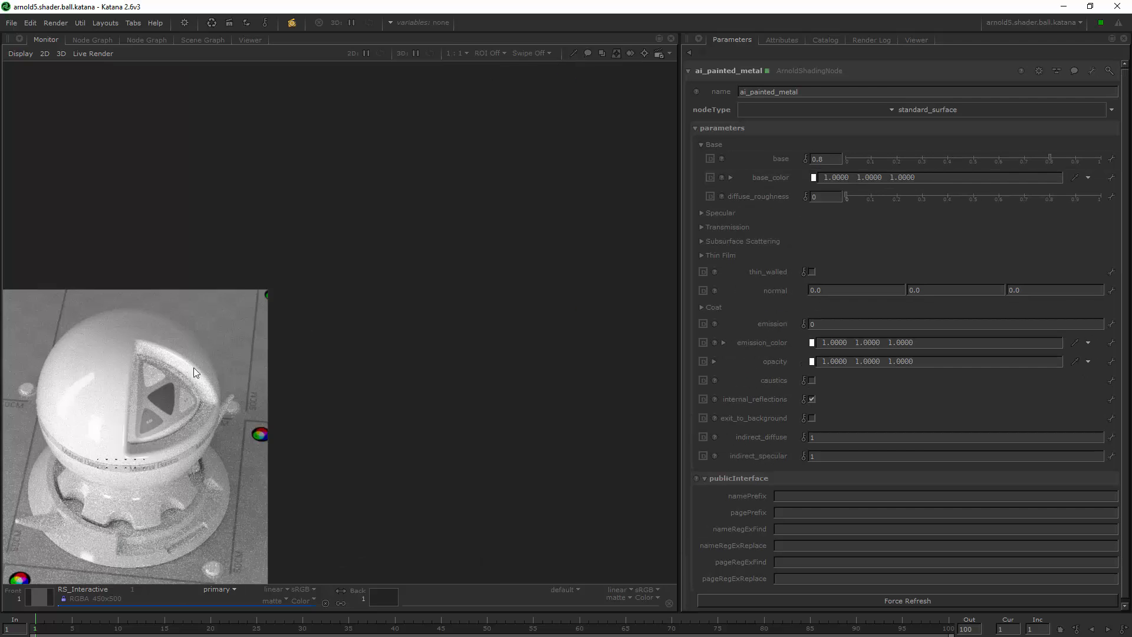
{"action": "middle_click_drag", "start_coordinate": [193, 366], "coordinate": [398, 282]}
{"action": "left_click", "coordinate": [896, 159]}
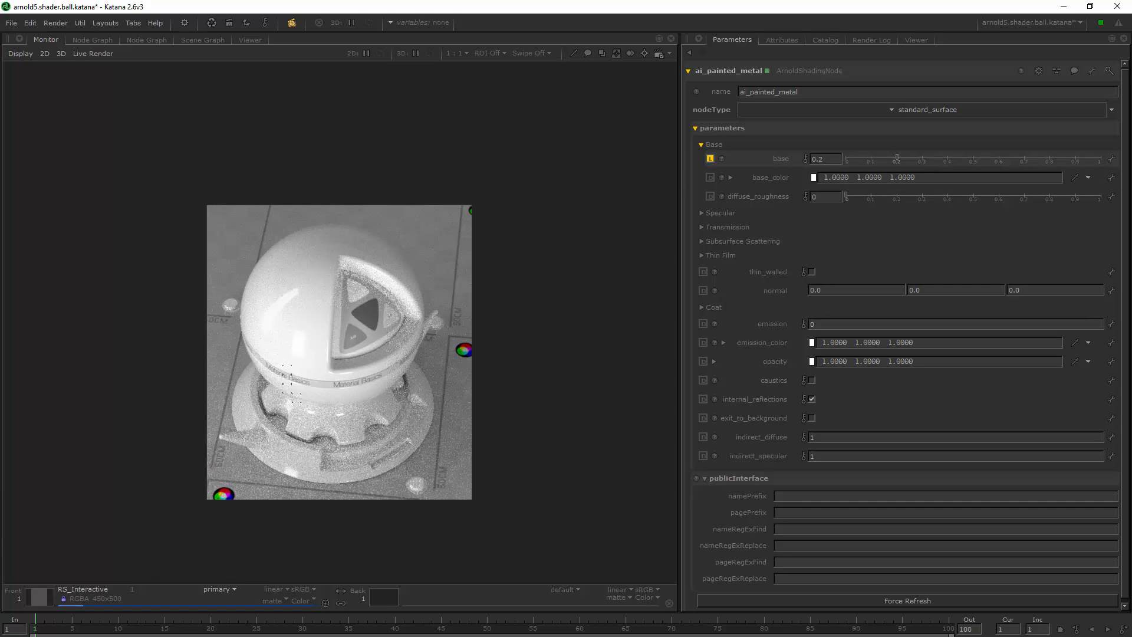
{"action": "left_click_drag", "start_coordinate": [893, 159], "coordinate": [879, 160]}
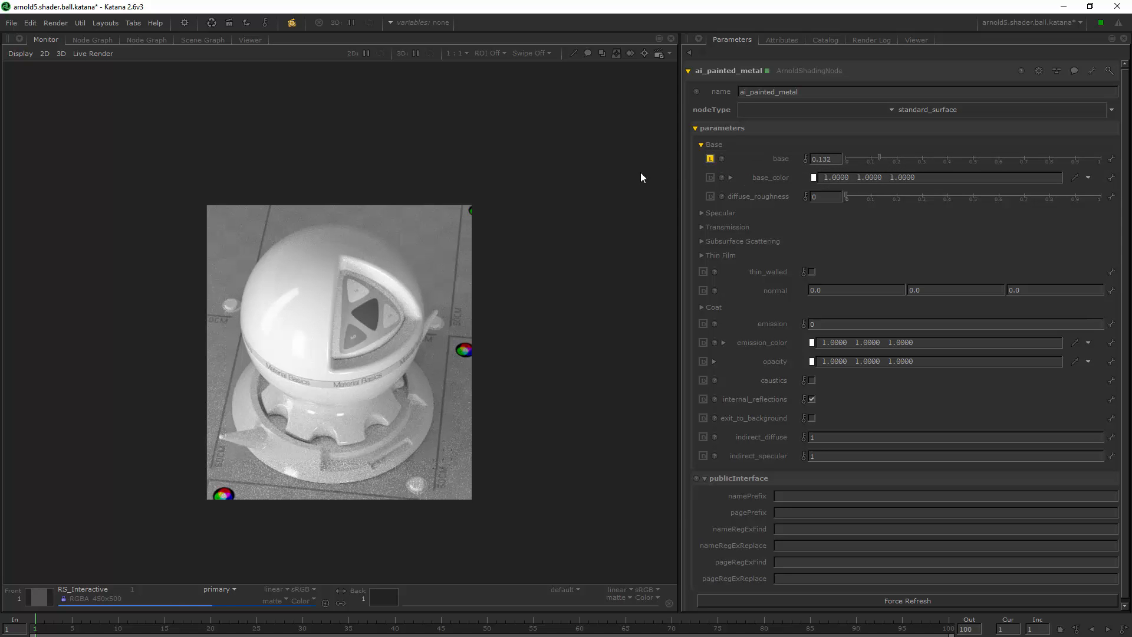
Enable live render updates for the materials and geo locations in the scene graph and return to the rendered image
{"action": "left_click", "coordinate": [203, 40]}
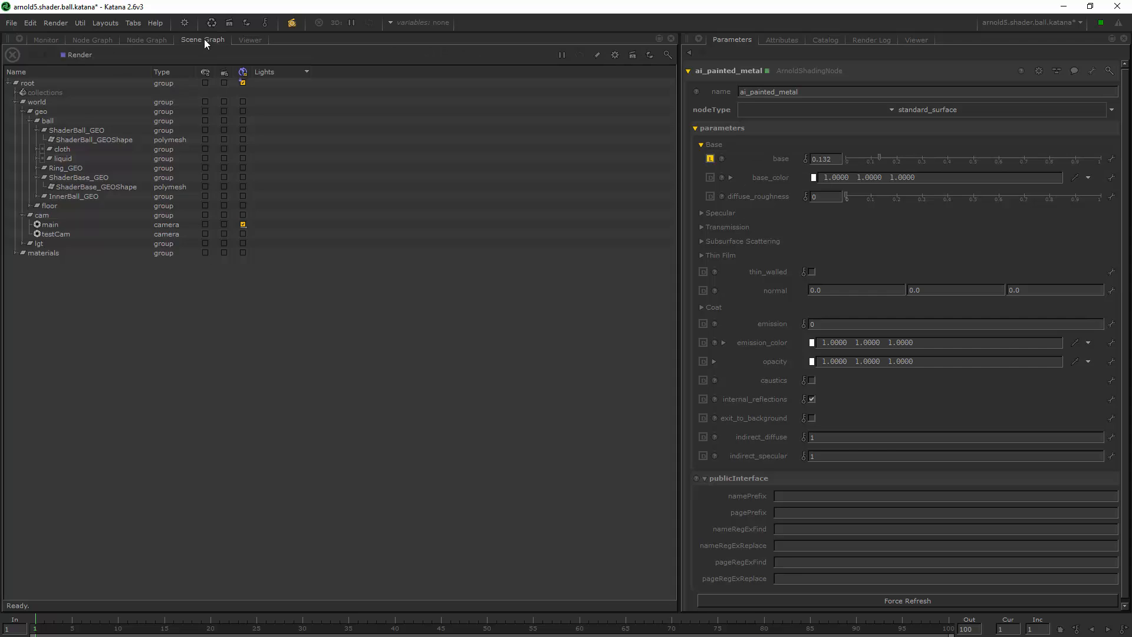
{"action": "left_click", "coordinate": [242, 82]}
{"action": "left_click", "coordinate": [16, 253]}
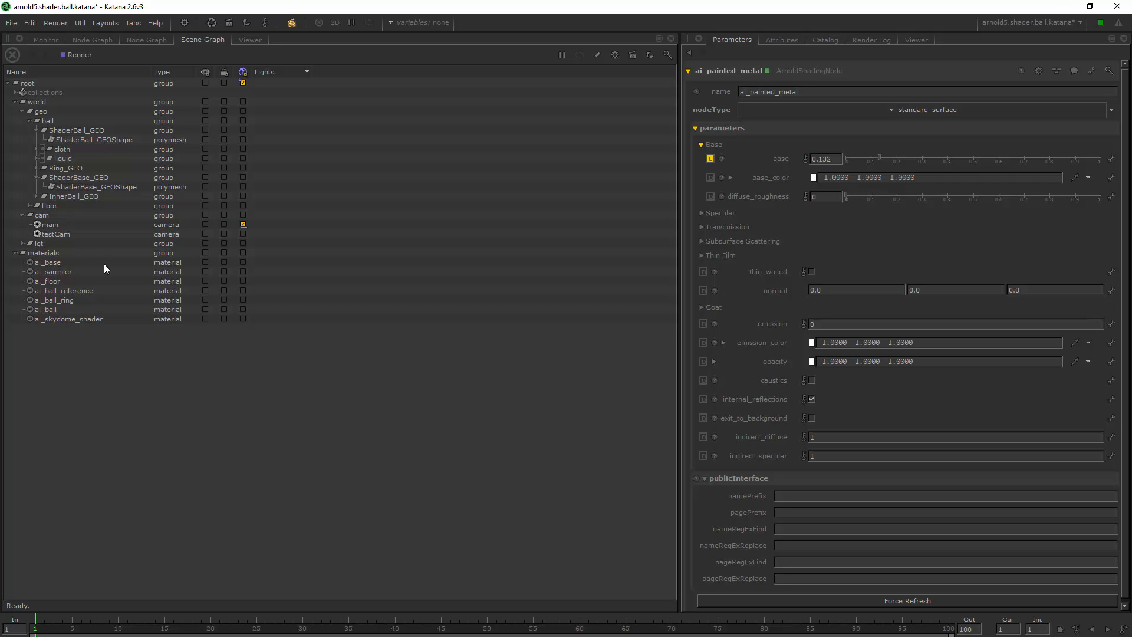
{"action": "left_click", "coordinate": [242, 252]}
{"action": "left_click", "coordinate": [242, 111]}
{"action": "left_click", "coordinate": [47, 40]}
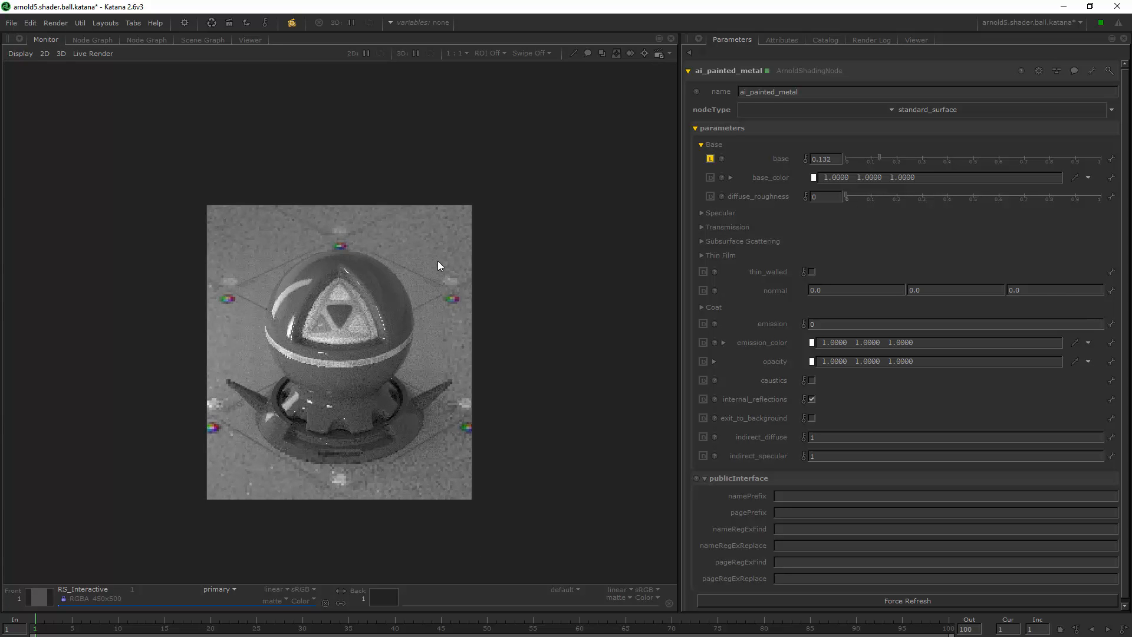
Raise the base weight of ai_painted_metal to 0.427 to test the live update
{"action": "scroll", "coordinate": [429, 354], "scroll_direction": "up", "scroll_amount": 3}
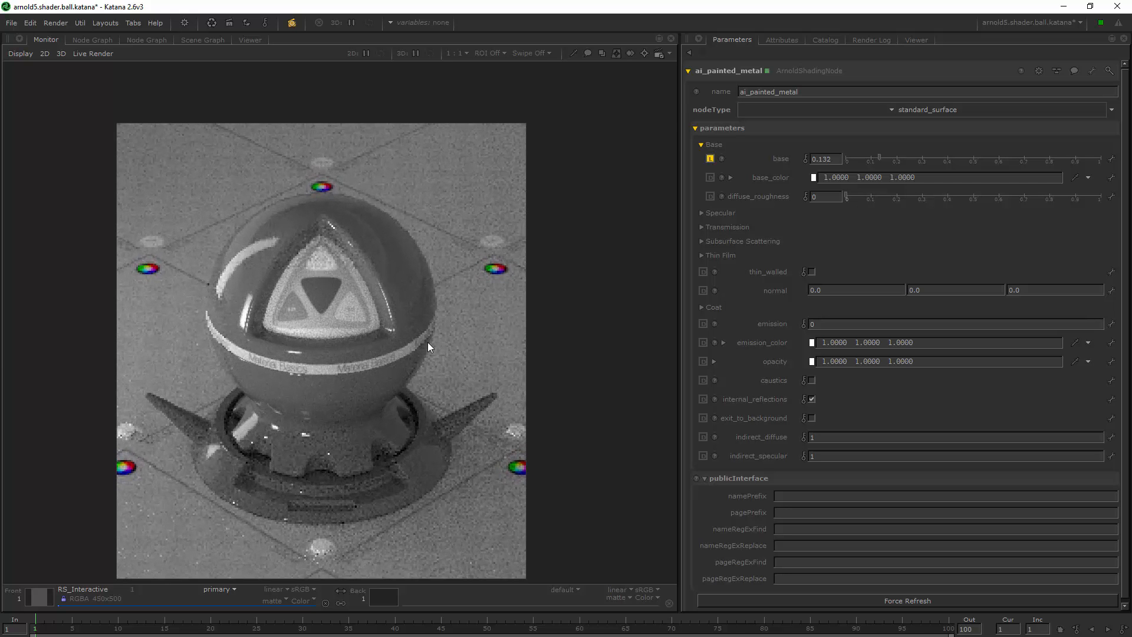
{"action": "left_click_drag", "start_coordinate": [910, 157], "coordinate": [955, 158]}
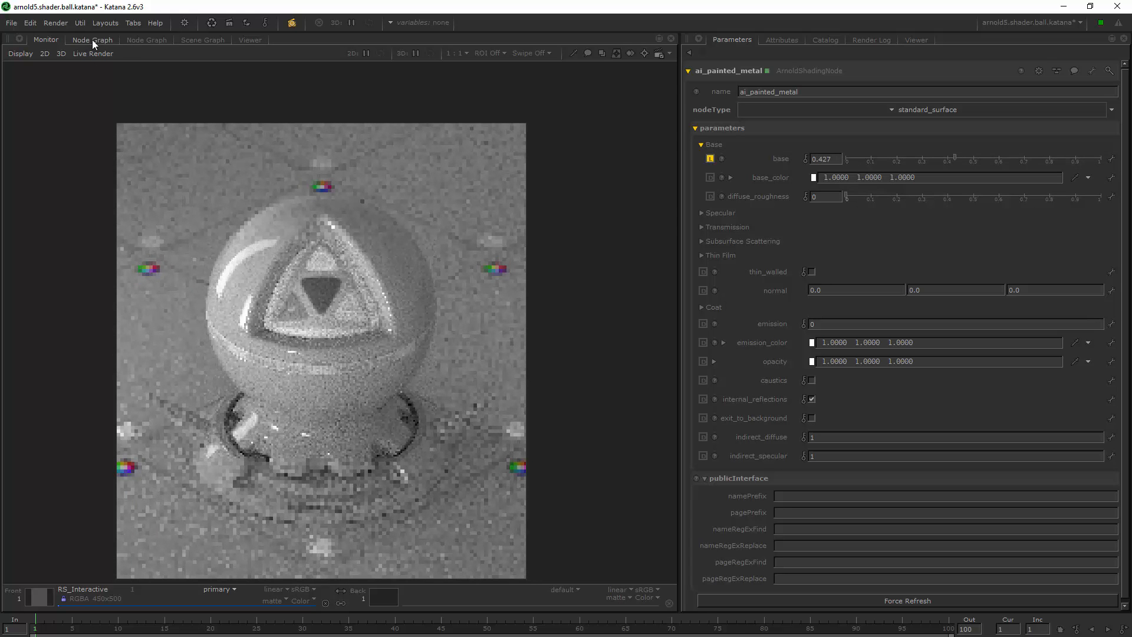
Check the active interactive render filters, relaunch the live render from RS_Interactive, and return to its image in the Monitor
{"action": "left_click", "coordinate": [291, 23]}
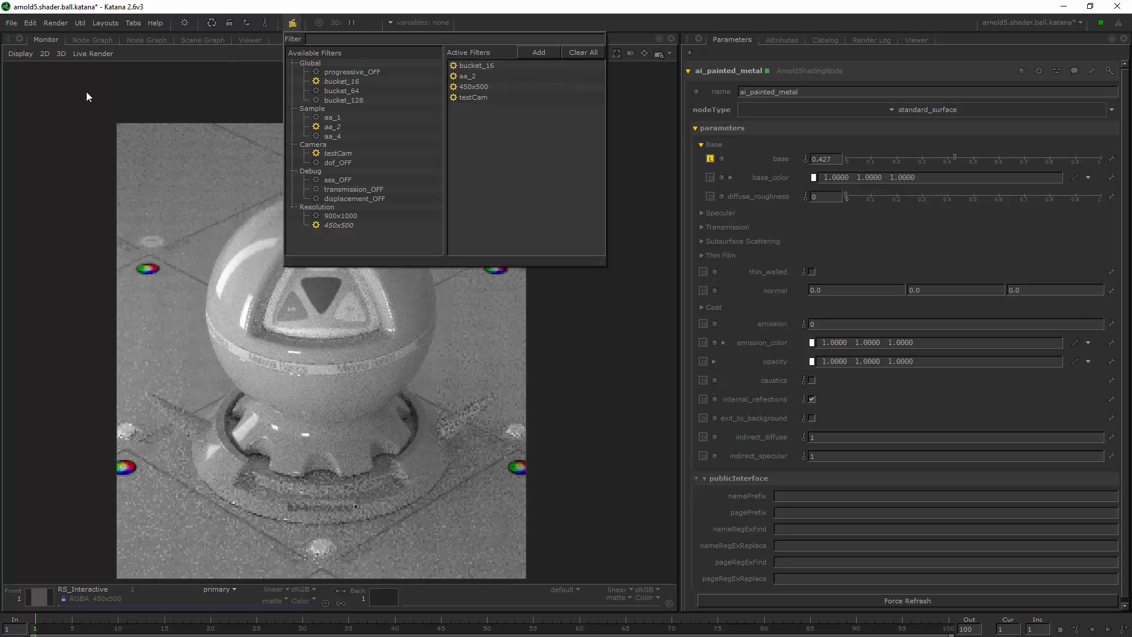
{"action": "left_click", "coordinate": [96, 40]}
{"action": "right_click", "coordinate": [273, 415]}
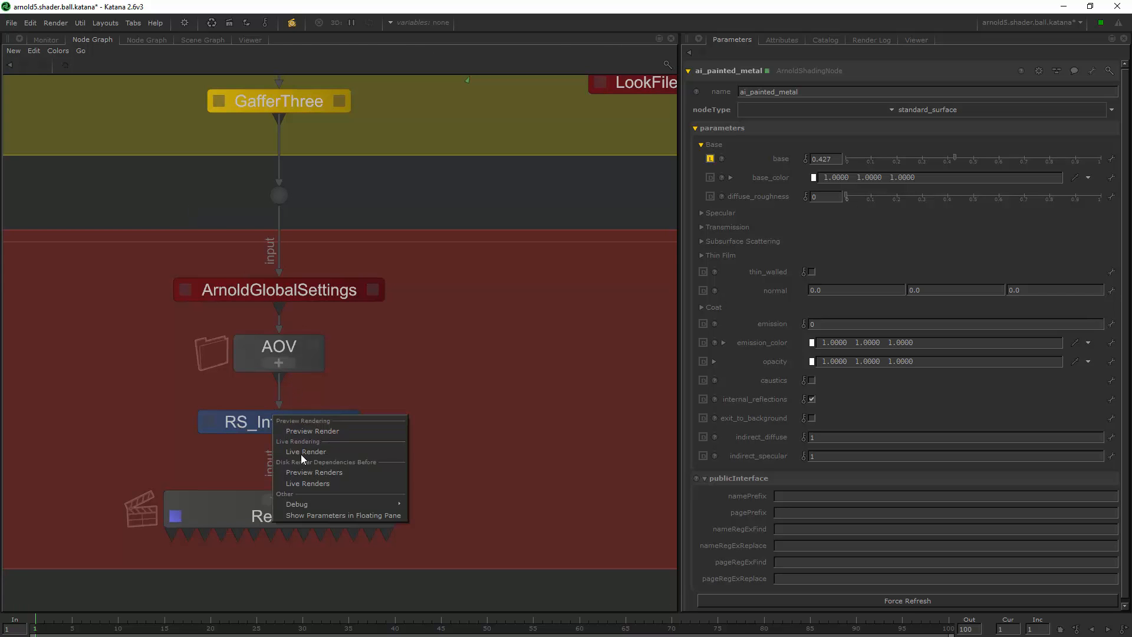
{"action": "left_click", "coordinate": [303, 453]}
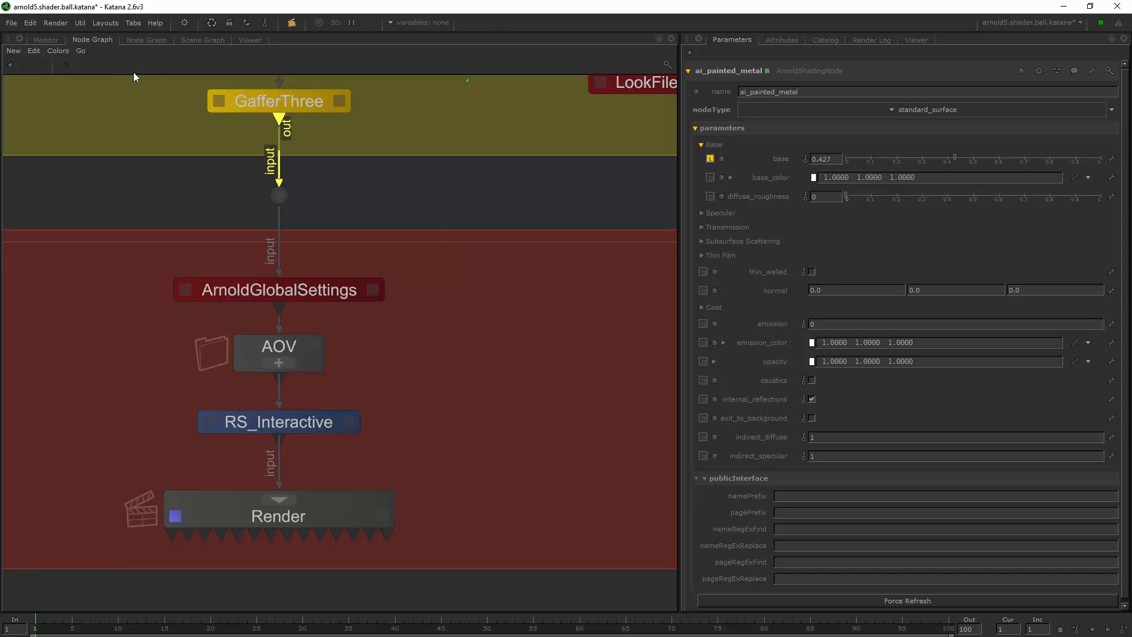
{"action": "left_click", "coordinate": [45, 39]}
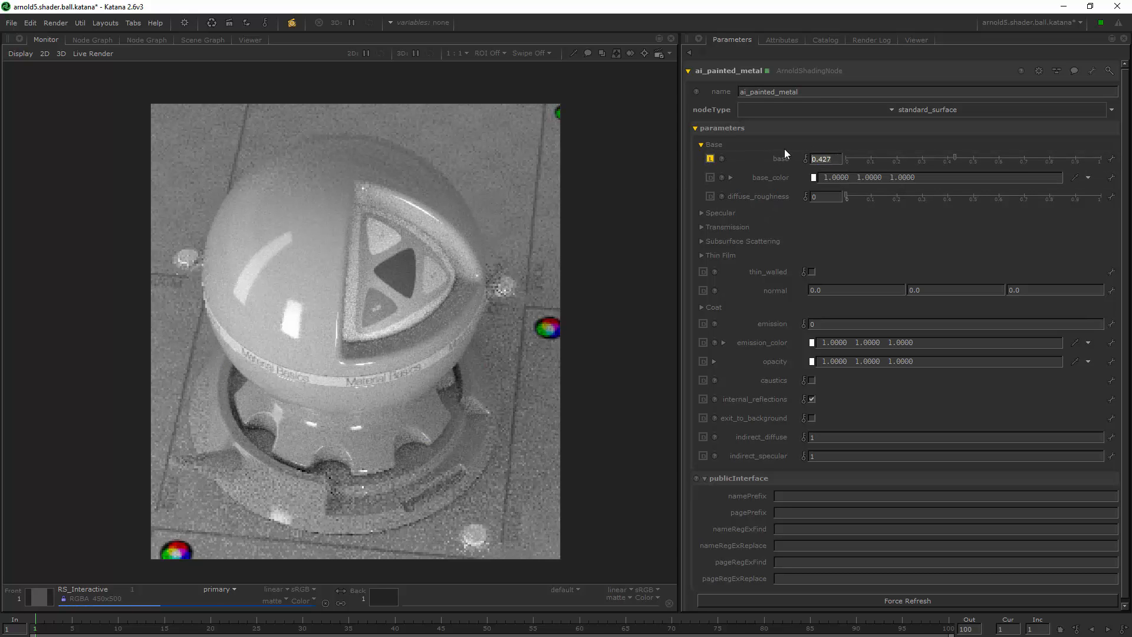
Set the base weight to 1 and darken base_color to an HSV value of about 0.0183
{"action": "type", "text": "1"}
{"action": "key", "text": "Return"}
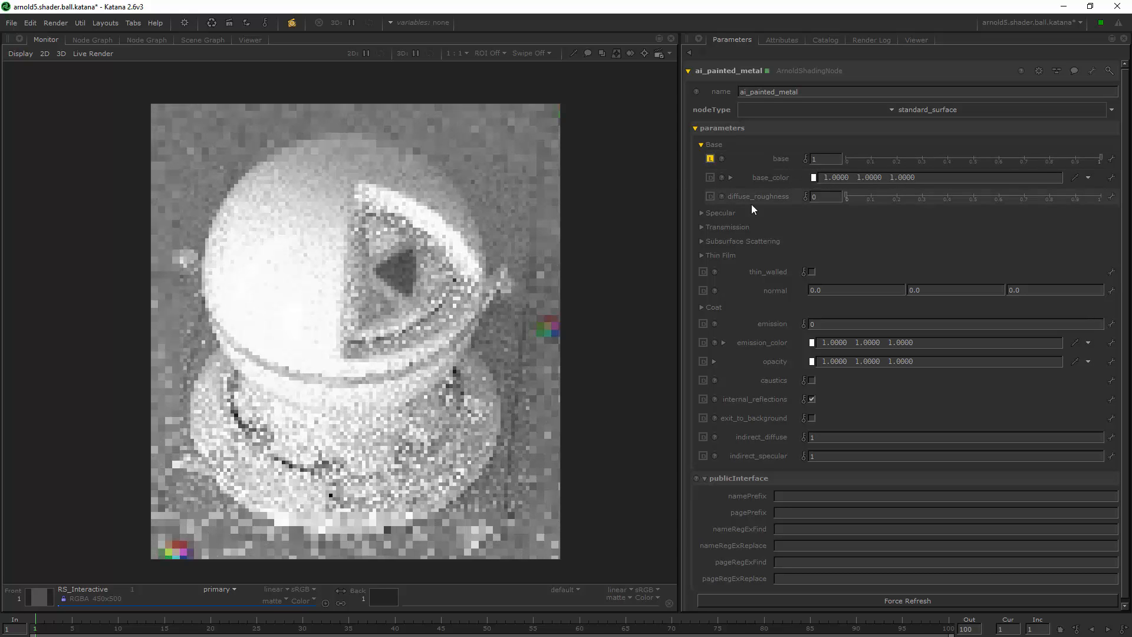
{"action": "left_click", "coordinate": [813, 177]}
{"action": "left_click_drag", "start_coordinate": [544, 204], "coordinate": [769, 181]}
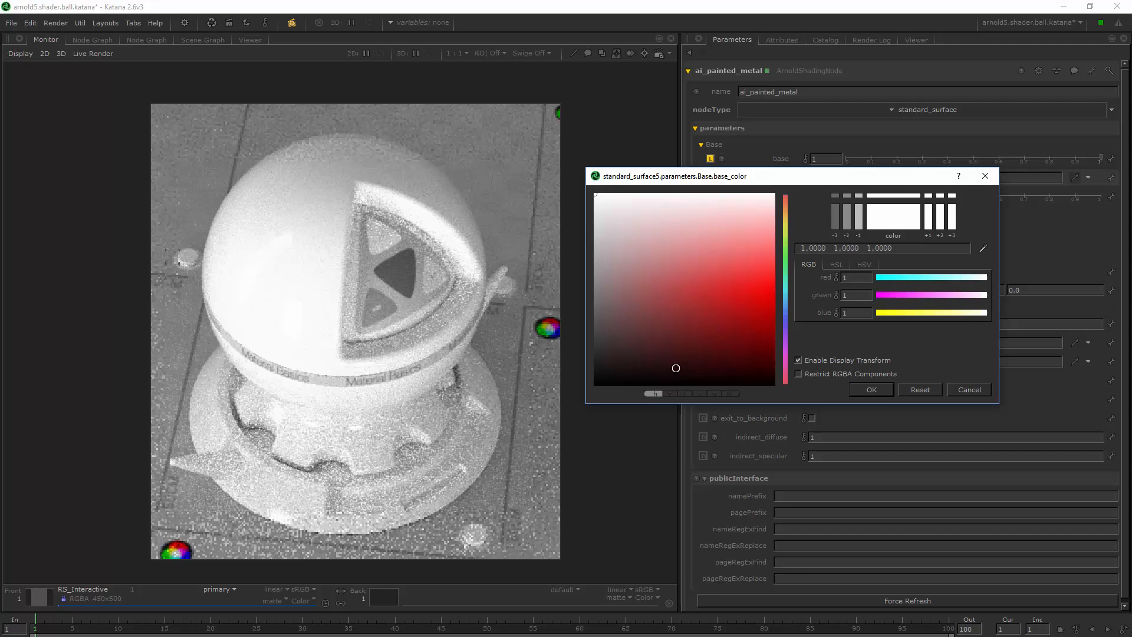
{"action": "left_click", "coordinate": [864, 264]}
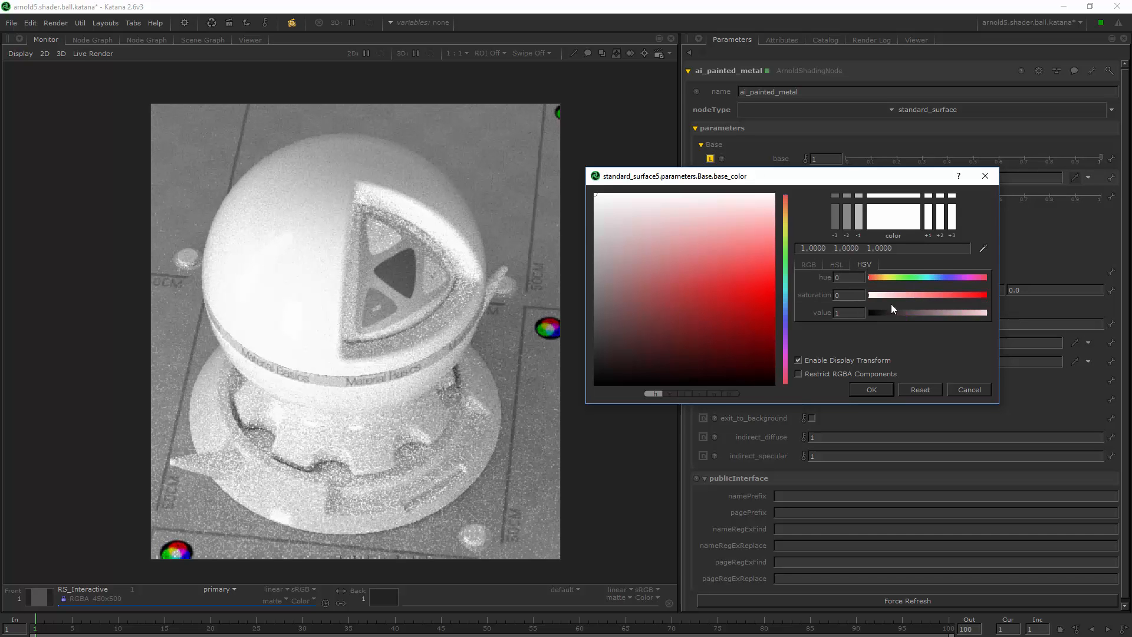
{"action": "left_click_drag", "start_coordinate": [890, 311], "coordinate": [885, 311]}
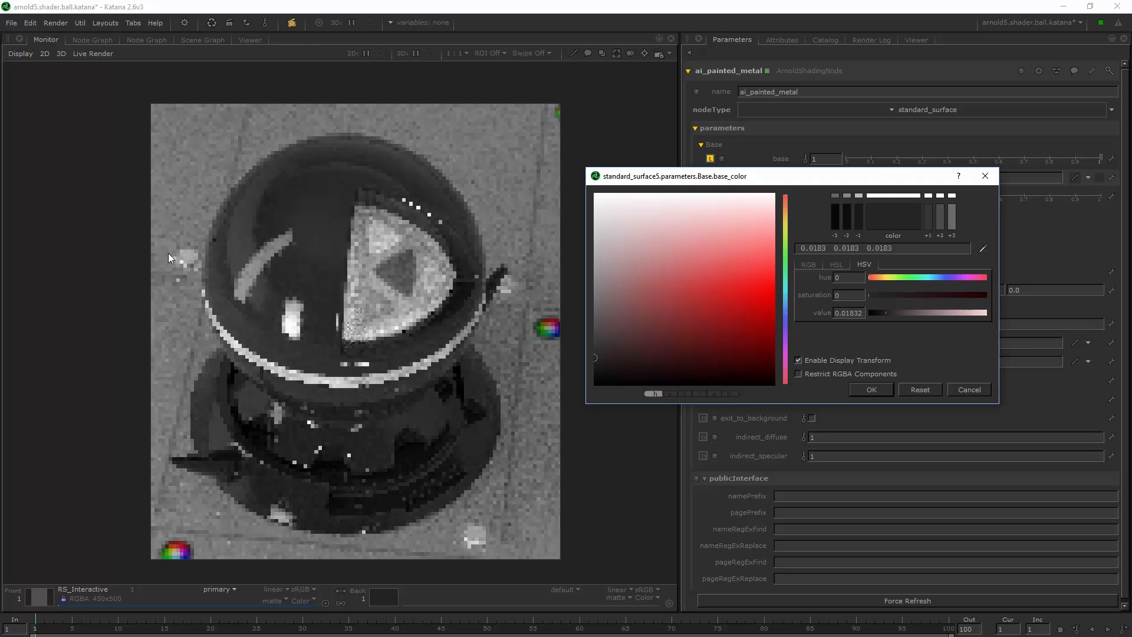
{"action": "left_click", "coordinate": [885, 393]}
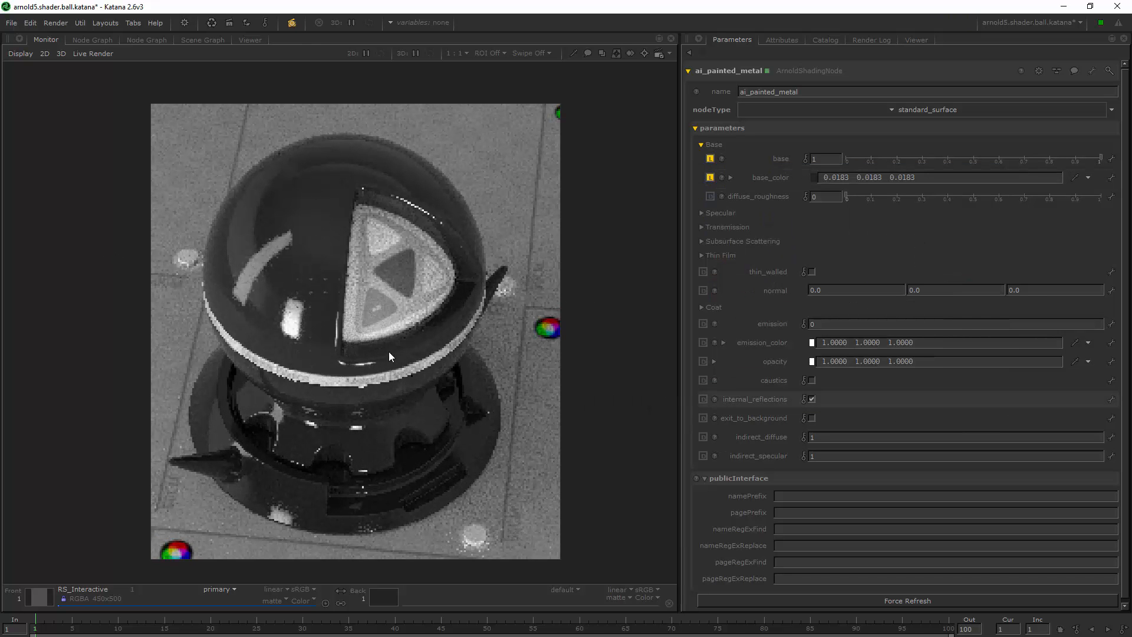
Restrict the live render to a square region of interest around the highlights on the shader ball's sphere
{"action": "left_click_drag", "start_coordinate": [225, 247], "coordinate": [383, 389], "text": "ctrl"}
{"action": "left_click_drag", "start_coordinate": [303, 318], "coordinate": [319, 326]}
{"action": "left_click_drag", "start_coordinate": [244, 210], "coordinate": [383, 351], "text": "shift"}
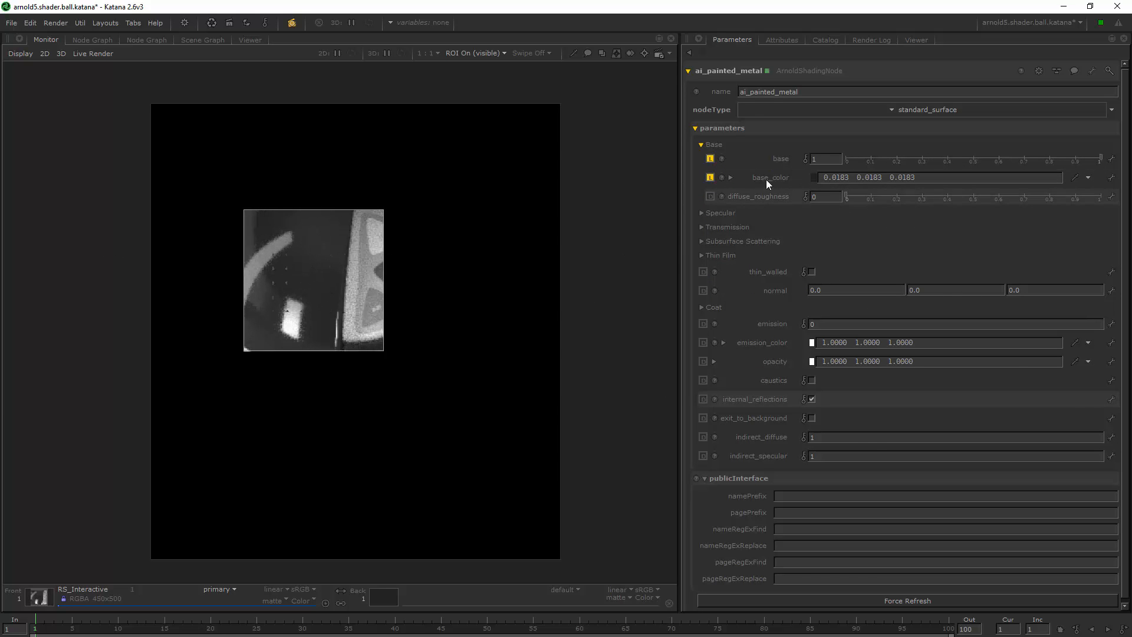
Expand base_color to its HSV sliders and lower the value to about 0.0022
{"action": "left_click", "coordinate": [729, 177]}
{"action": "left_click", "coordinate": [781, 196]}
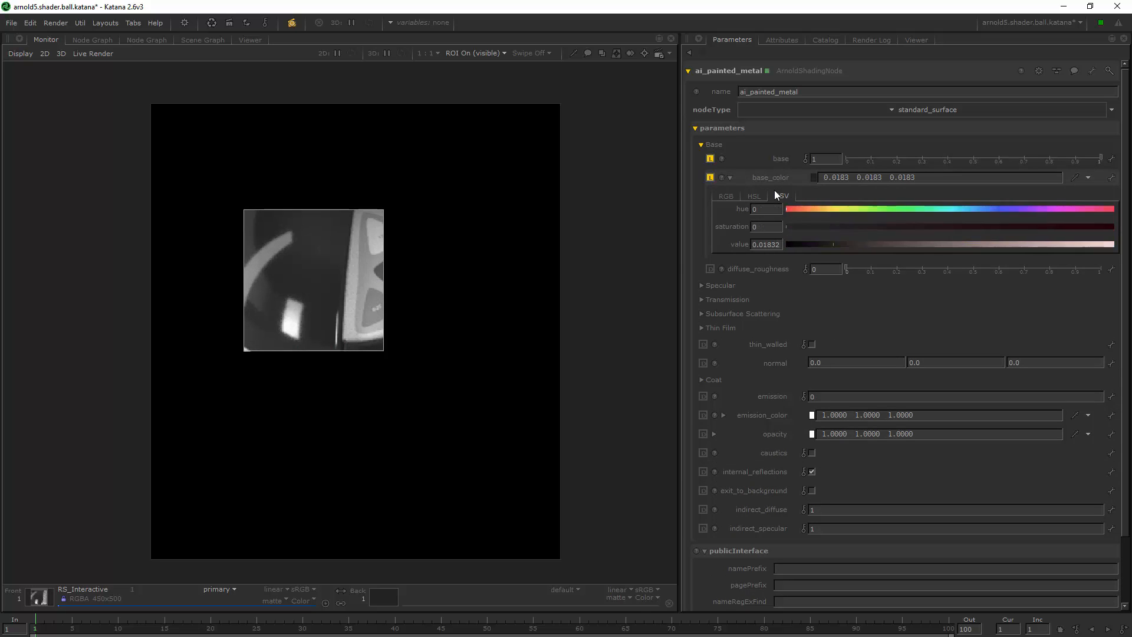
{"action": "left_click_drag", "start_coordinate": [822, 243], "coordinate": [795, 244]}
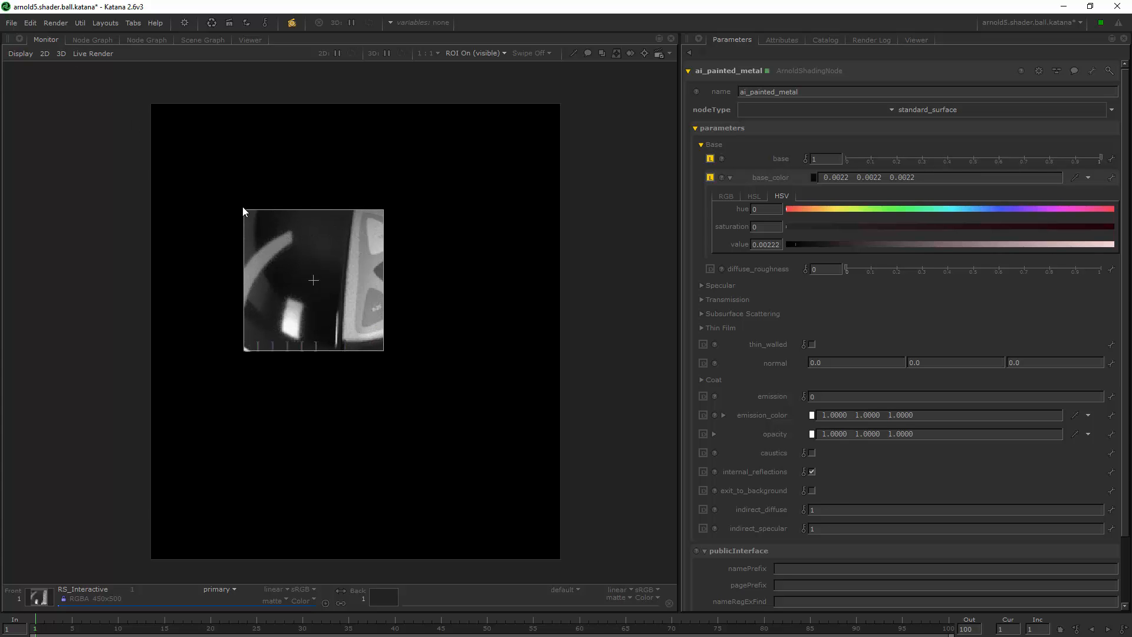
Load the OCIOColorSpace1 reference photo as the back image and compare it with the live render, then frame the render
{"action": "key", "text": "Tab"}
{"action": "left_click", "coordinate": [44, 290]}
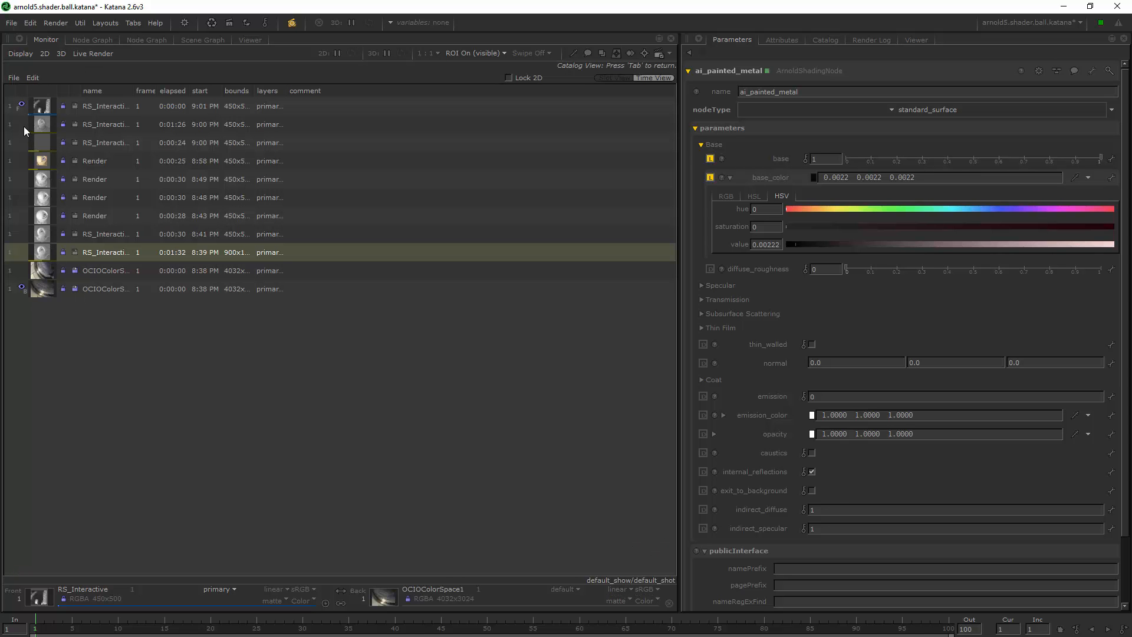
{"action": "key", "text": "Tab"}
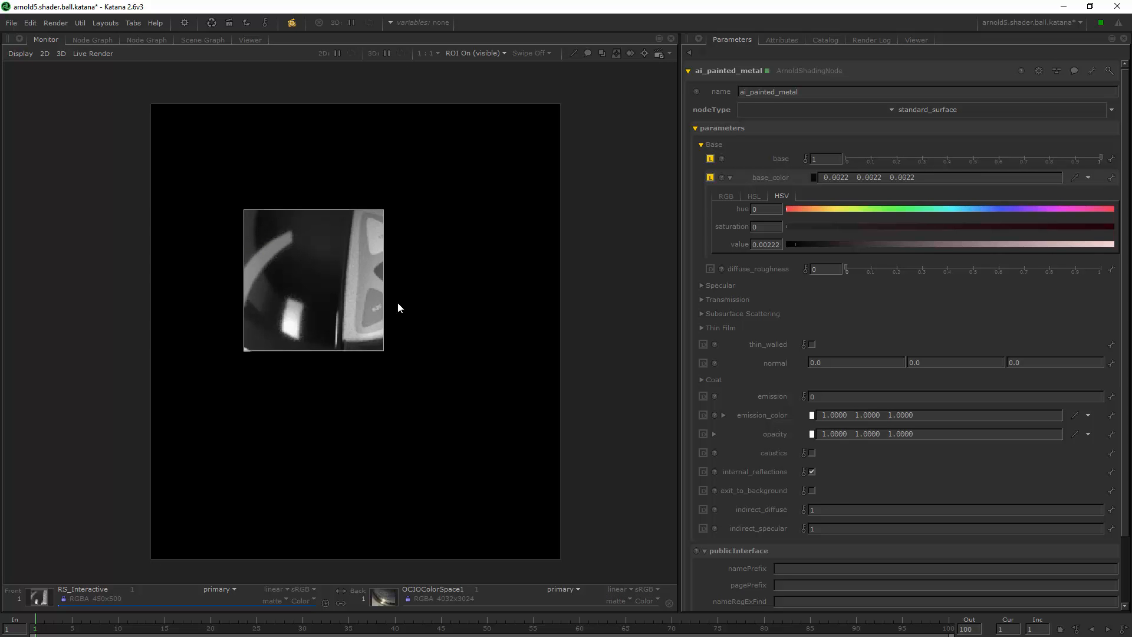
{"action": "key", "text": "backslash"}
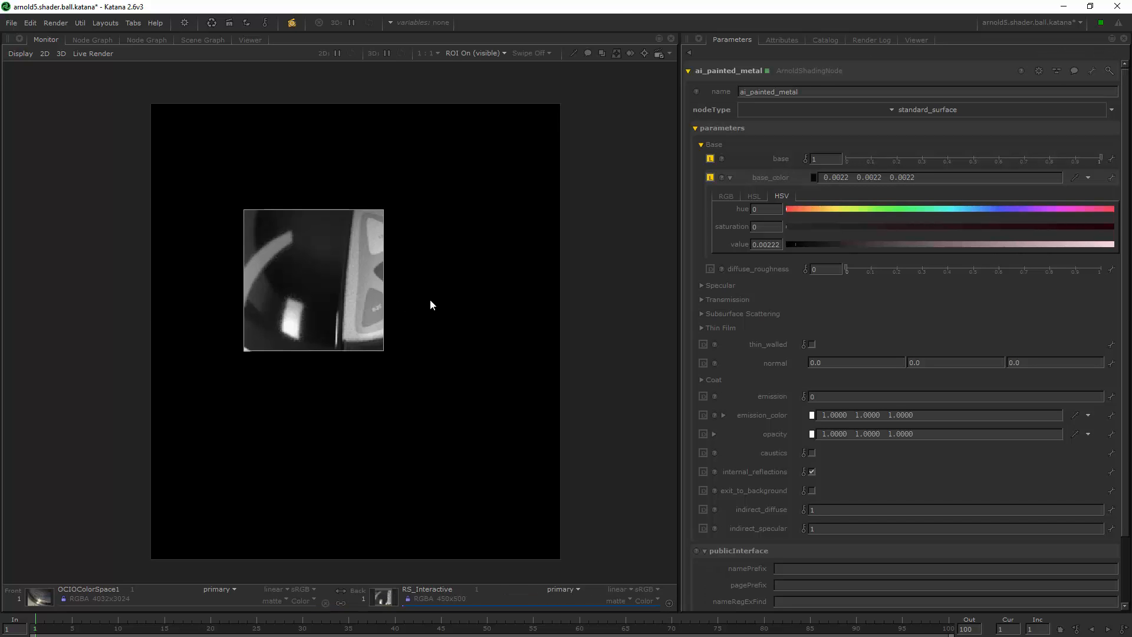
{"action": "scroll", "coordinate": [433, 312], "scroll_direction": "down", "scroll_amount": 4}
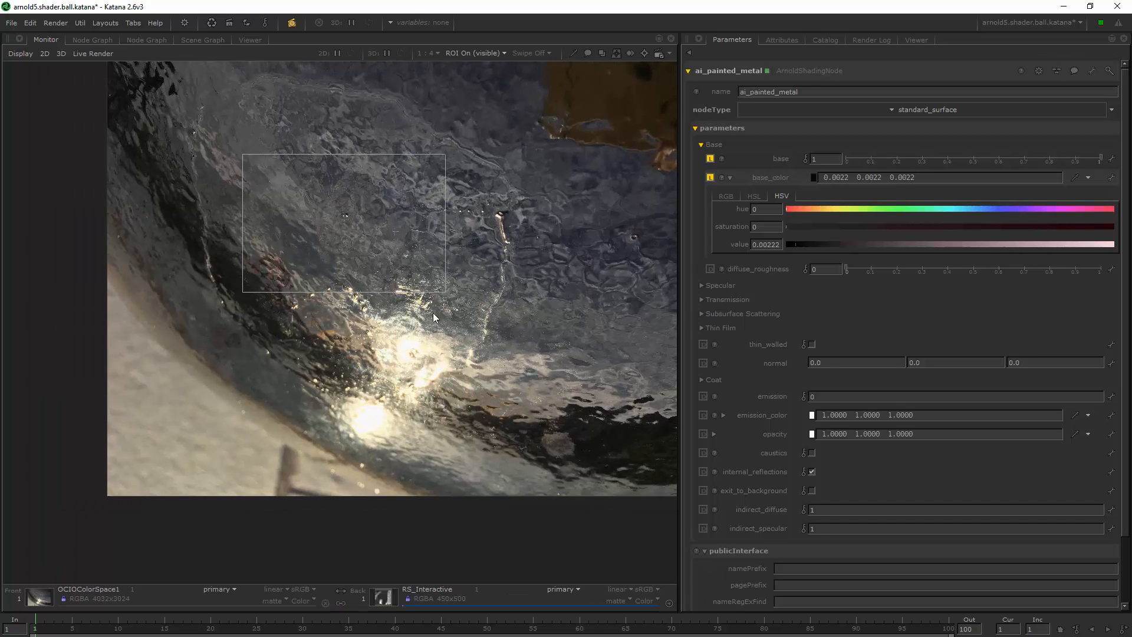
{"action": "key", "text": "backslash"}
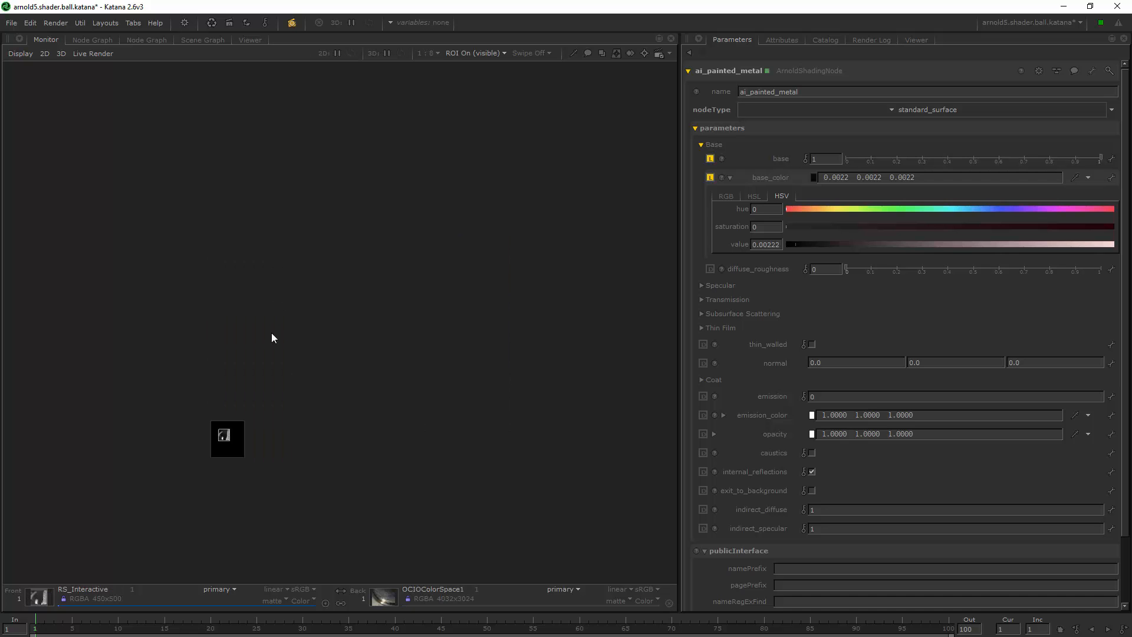
{"action": "key", "text": "backslash"}
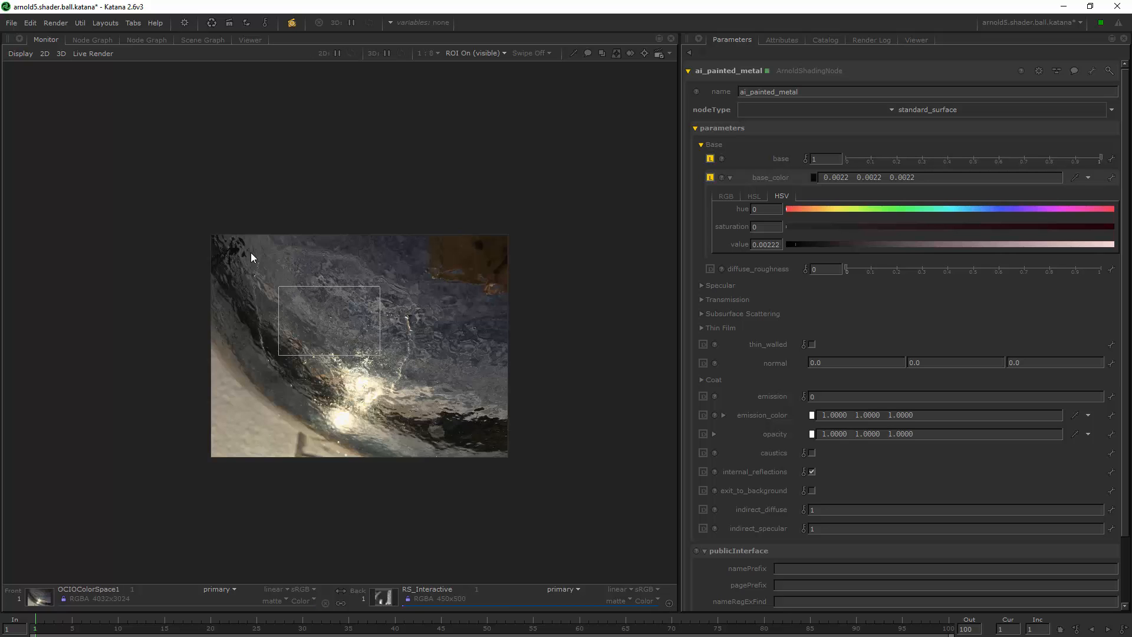
{"action": "scroll", "coordinate": [235, 247], "scroll_direction": "up", "scroll_amount": 2}
{"action": "scroll", "coordinate": [224, 283], "scroll_direction": "up", "scroll_amount": 1}
{"action": "key", "text": "backslash"}
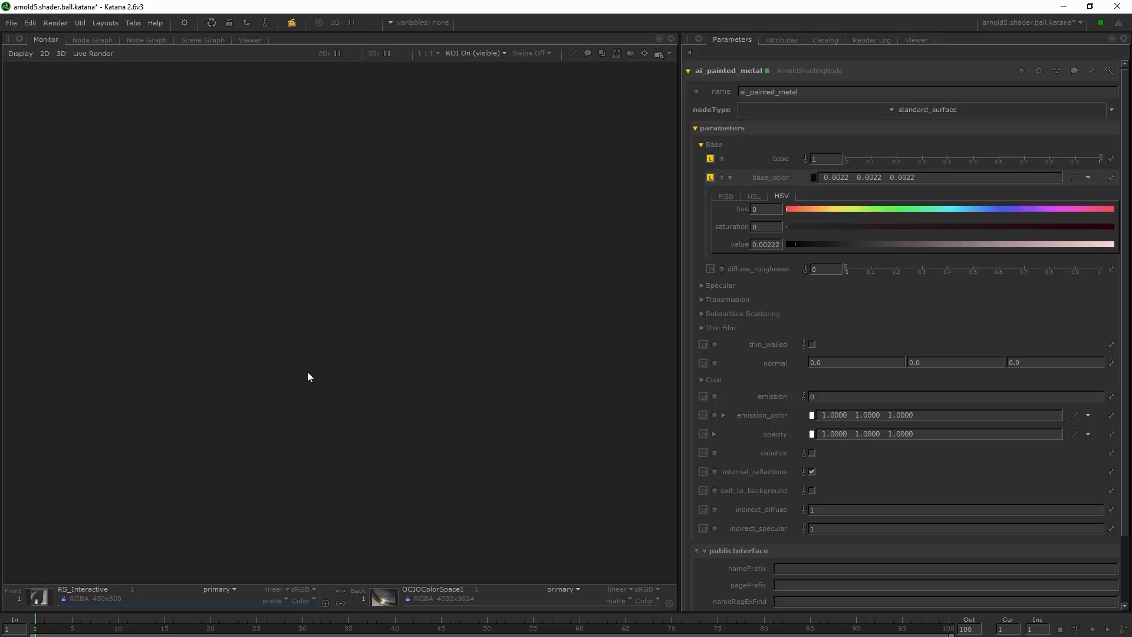
{"action": "key", "text": "backslash"}
{"action": "key", "text": "backslash"}
{"action": "key", "text": "f"}
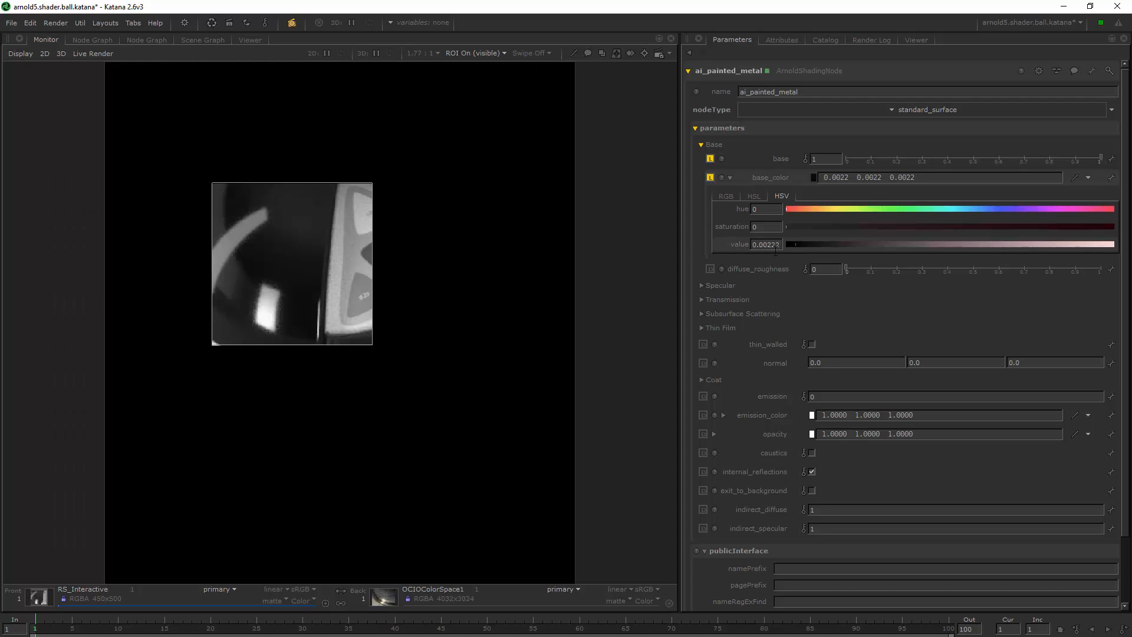
Set the HSV value of base_color to 0.001
{"action": "left_click_drag", "start_coordinate": [766, 245], "coordinate": [778, 252]}
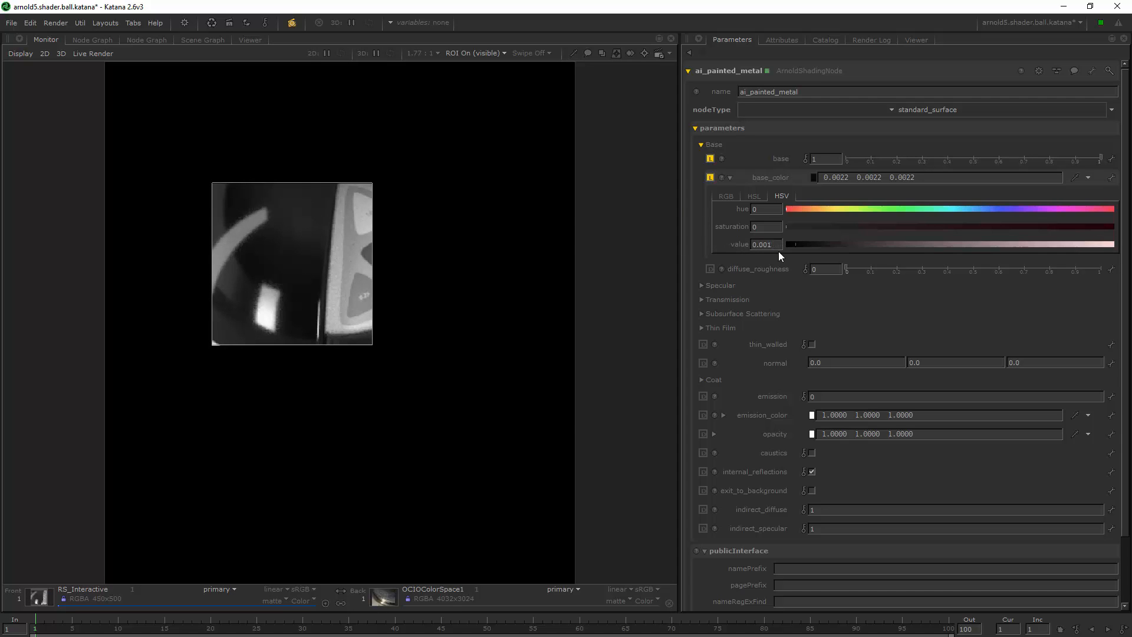
{"action": "type", "text": "1"}
{"action": "key", "text": "Return"}
Collapse the Base parameters, expand the Specular parameters, and set the specular weight to 0
{"action": "left_click", "coordinate": [712, 128]}
{"action": "left_click", "coordinate": [724, 129]}
{"action": "left_click", "coordinate": [716, 146]}
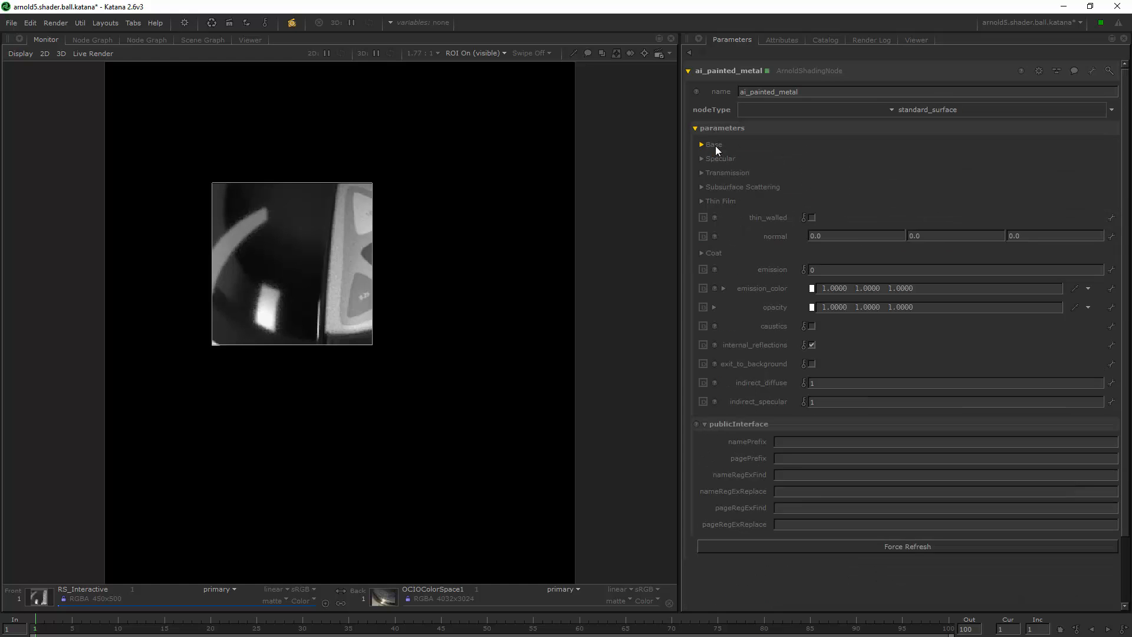
{"action": "left_click", "coordinate": [715, 157]}
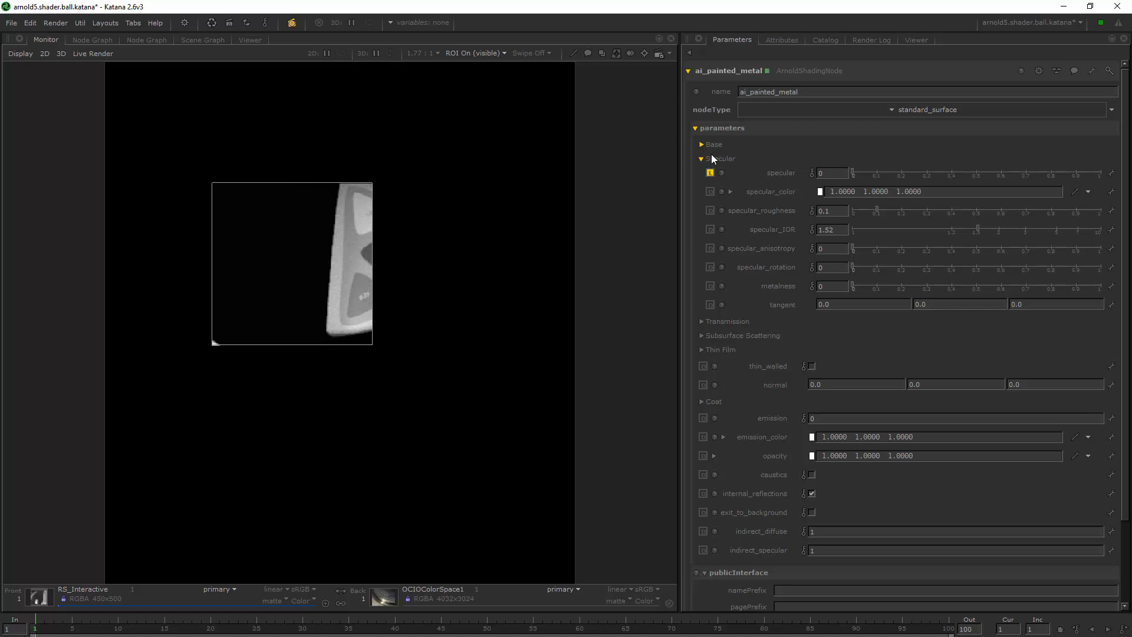
Redraw the region of interest to cover most of the shader ball's sphere and its lettered ring
{"action": "left_click_drag", "start_coordinate": [188, 113], "coordinate": [518, 509]}
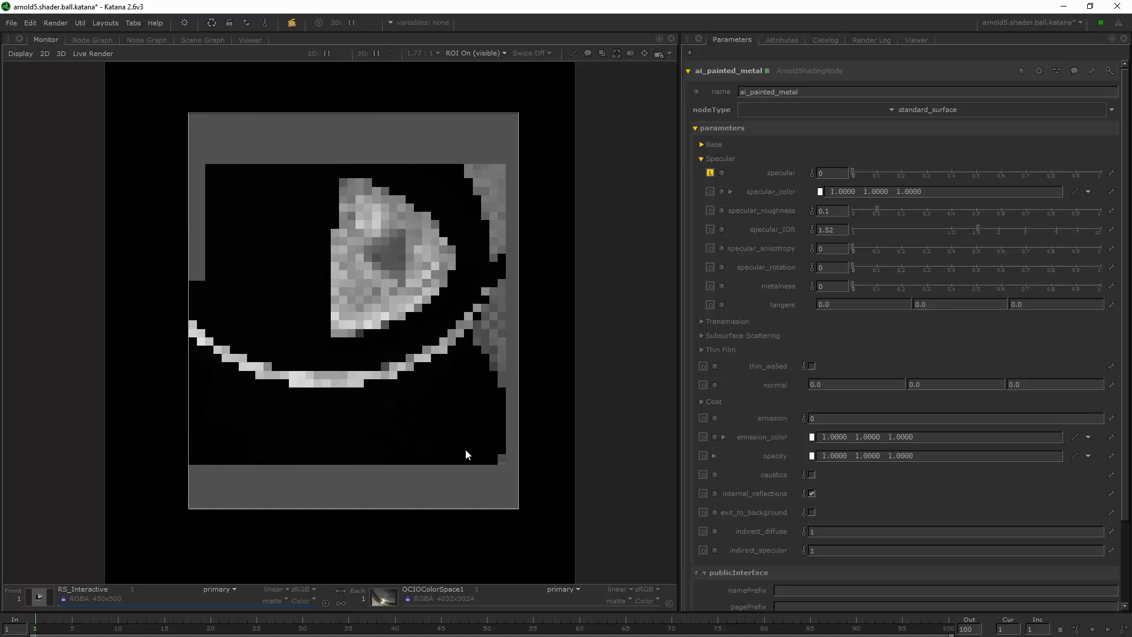
{"action": "left_click_drag", "start_coordinate": [157, 106], "coordinate": [441, 382]}
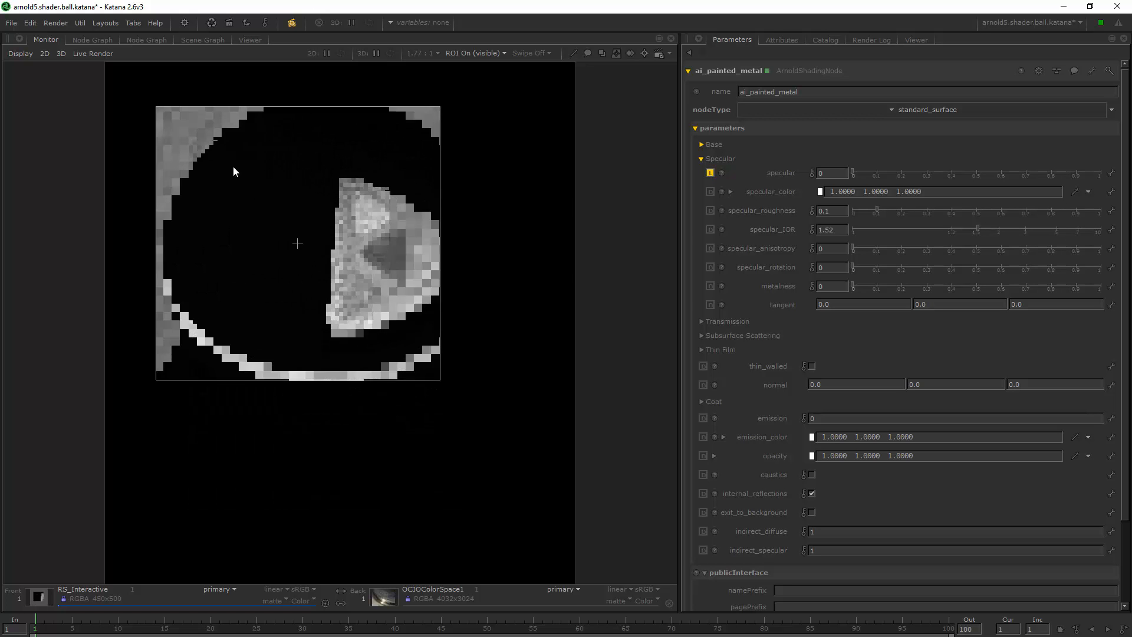
{"action": "left_click_drag", "start_coordinate": [176, 106], "coordinate": [494, 394]}
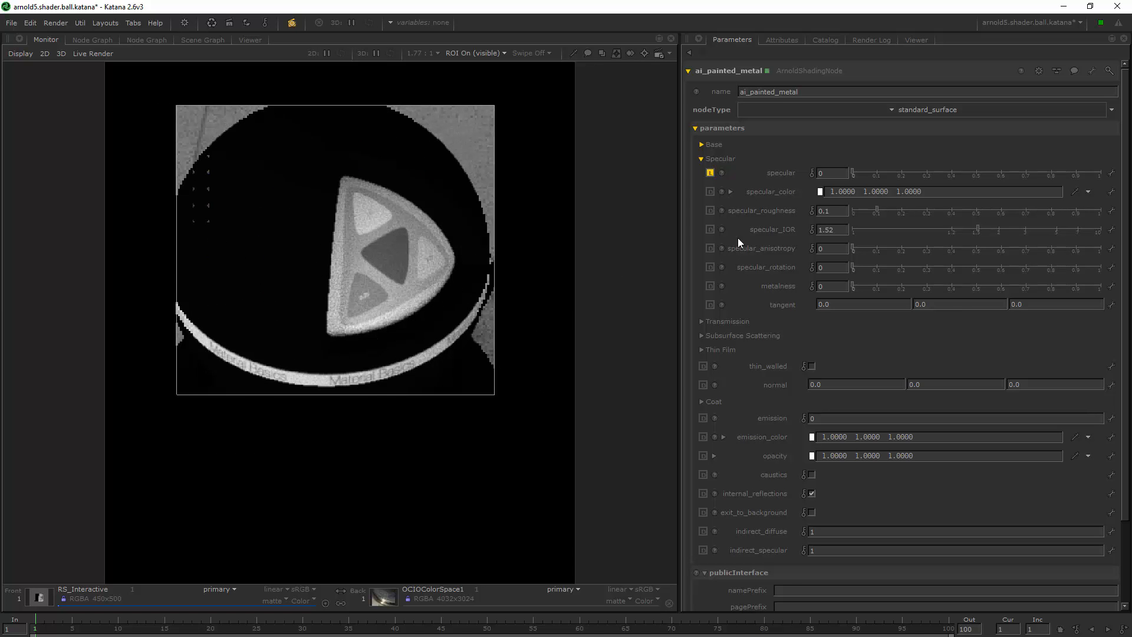
Show the Painted Metal backdrop in the Lookdev node graph, closing the Arnold shader list without adding a node
{"action": "left_click", "coordinate": [106, 38]}
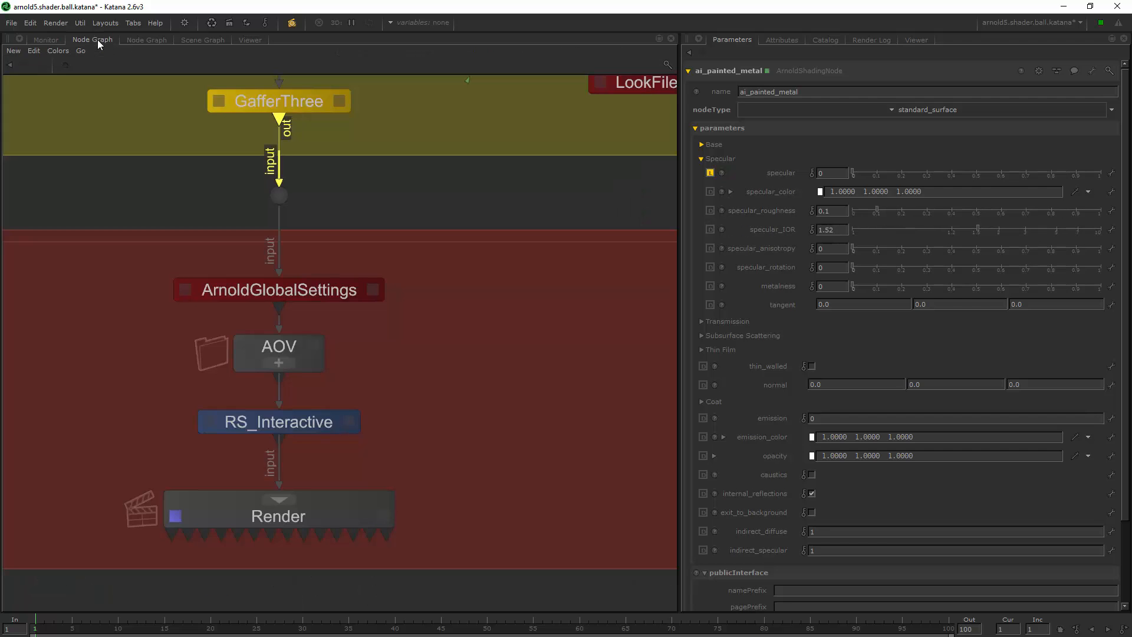
{"action": "left_click", "coordinate": [145, 40]}
{"action": "scroll", "coordinate": [426, 241], "scroll_direction": "down", "scroll_amount": 4}
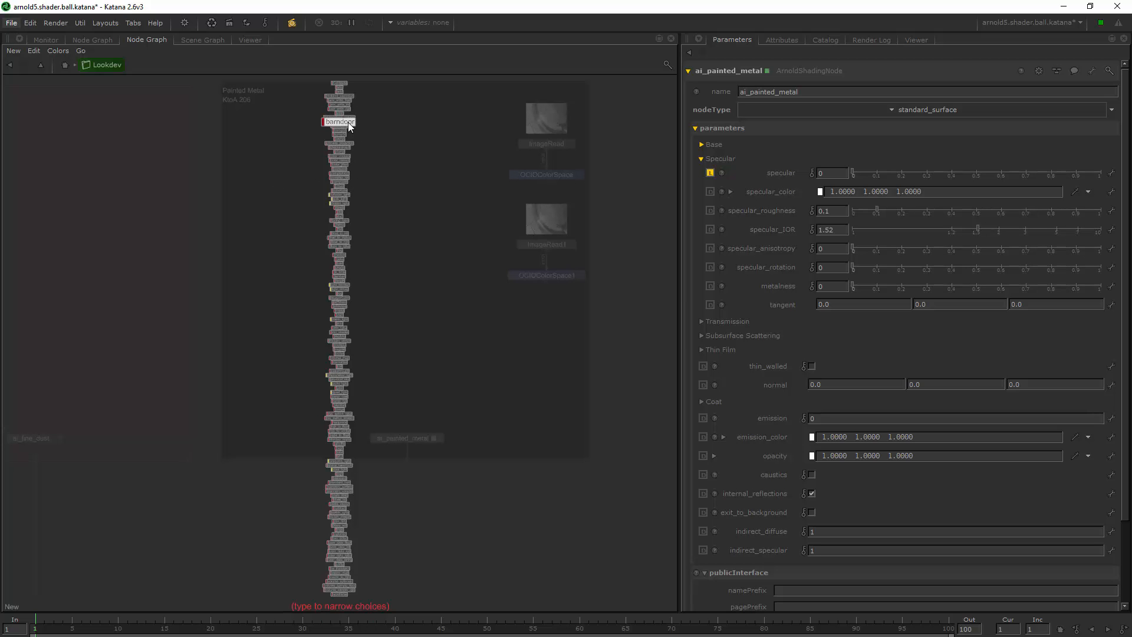
{"action": "key", "text": "Escape"}
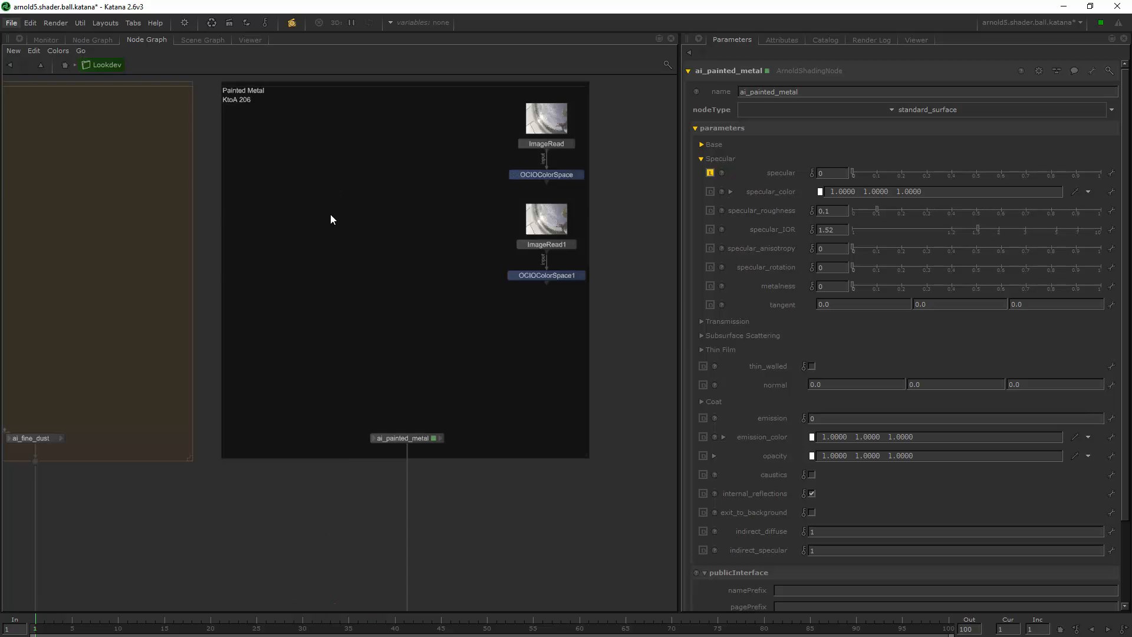
Add an ArnoldShadingNode inside the Painted Metal backdrop and open its parameters
{"action": "key", "text": "Tab"}
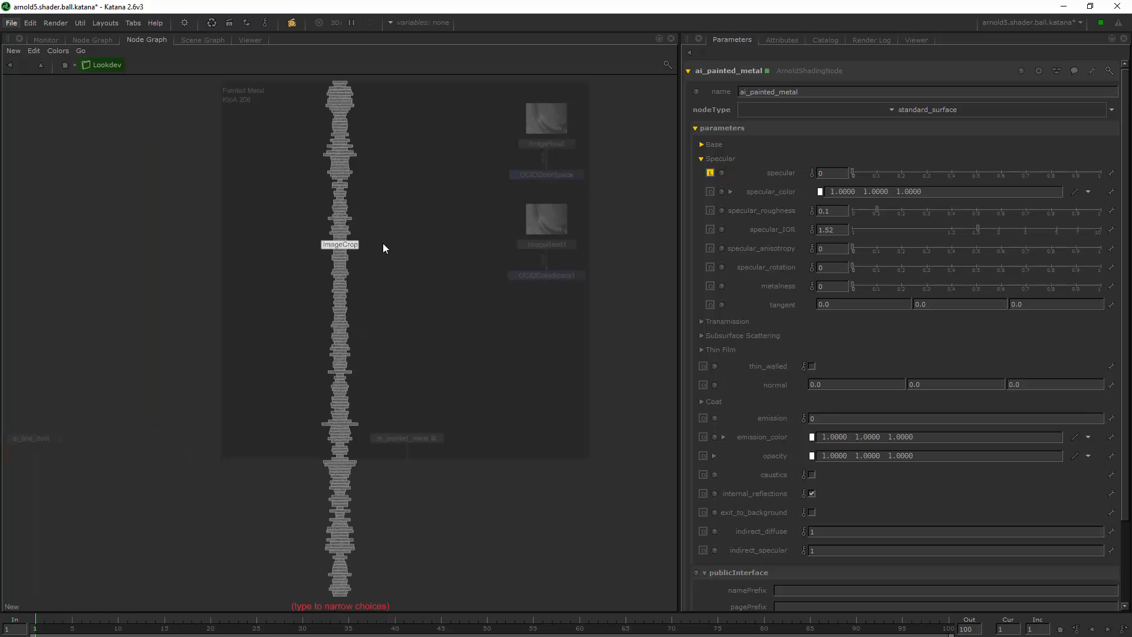
{"action": "type", "text": "asn"}
{"action": "key", "text": "Return"}
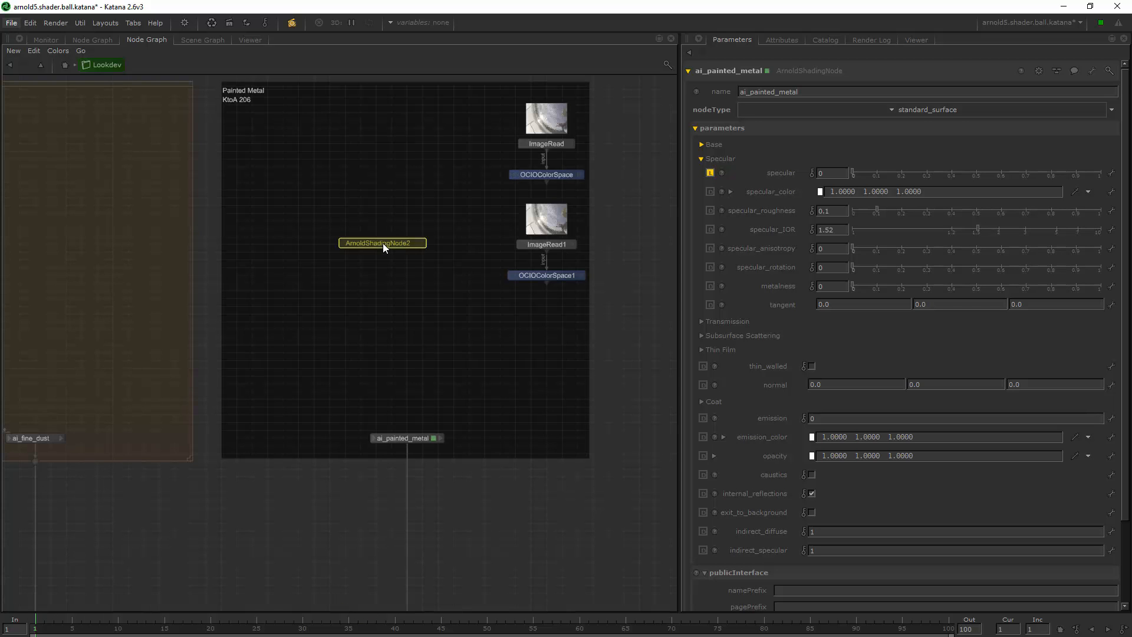
{"action": "left_click", "coordinate": [360, 220]}
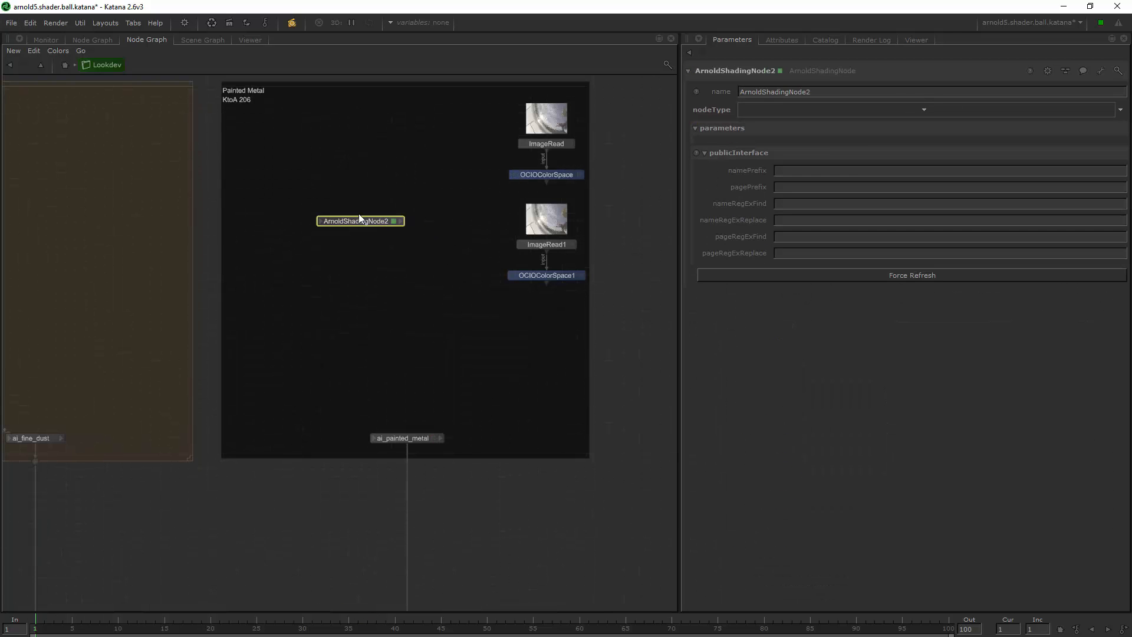
Set the new ArnoldShadingNode's type to noise, then delete the node
{"action": "left_click", "coordinate": [918, 111]}
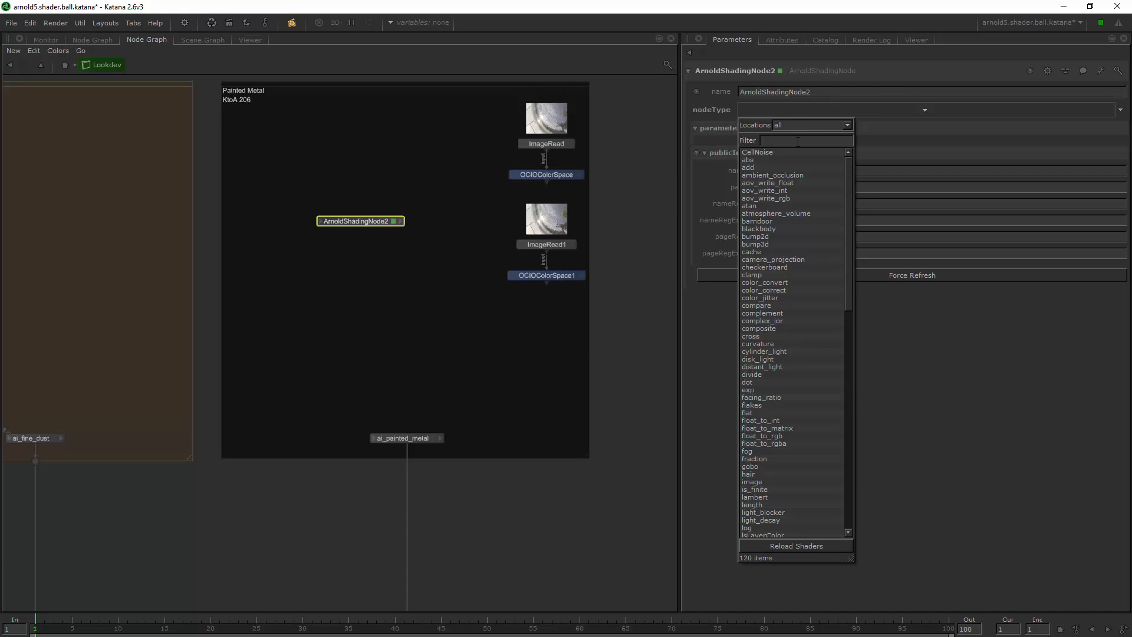
{"action": "type", "text": "noise"}
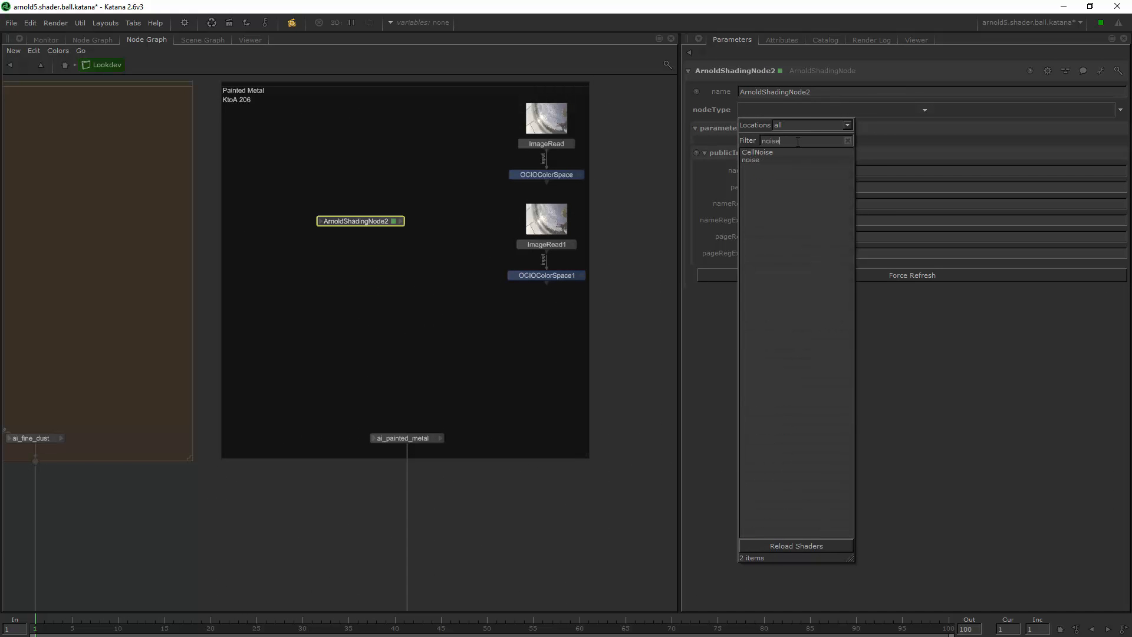
{"action": "left_click", "coordinate": [760, 160]}
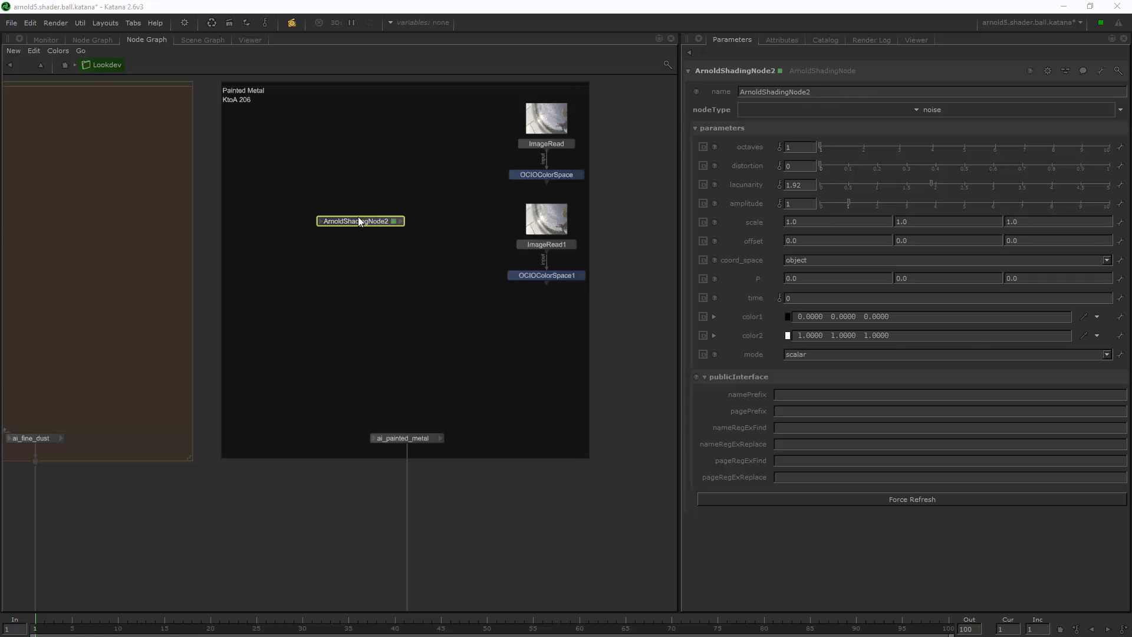
{"action": "key", "text": "Delete"}
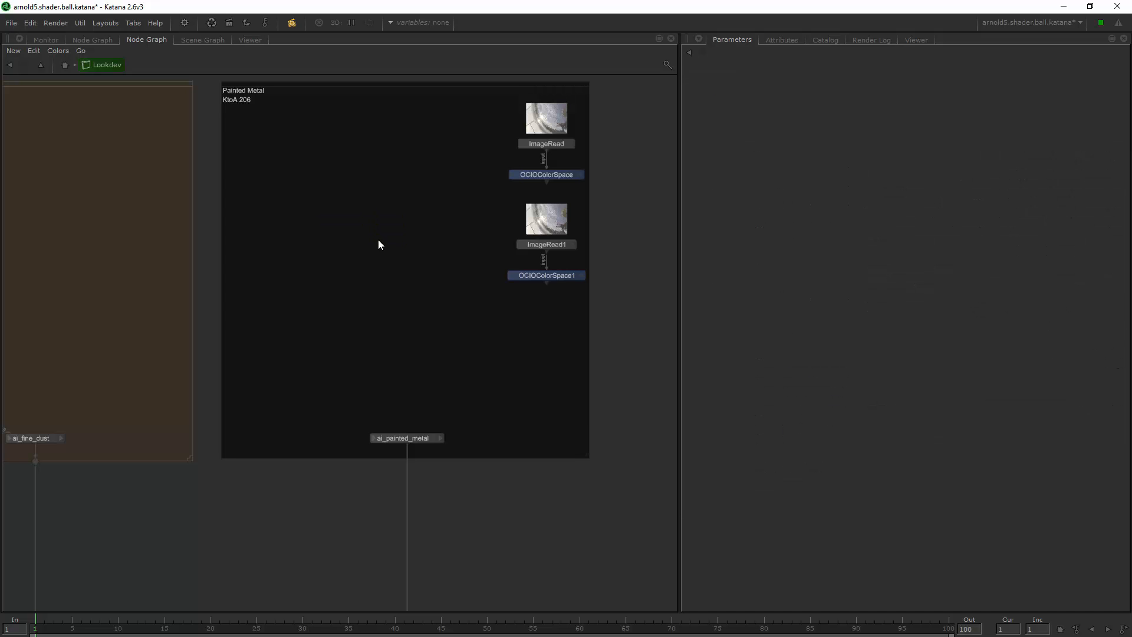
Add a noise shader directly from the Arnold shader list and place it near the upper-left corner of the Painted Metal backdrop
{"action": "key", "text": "a"}
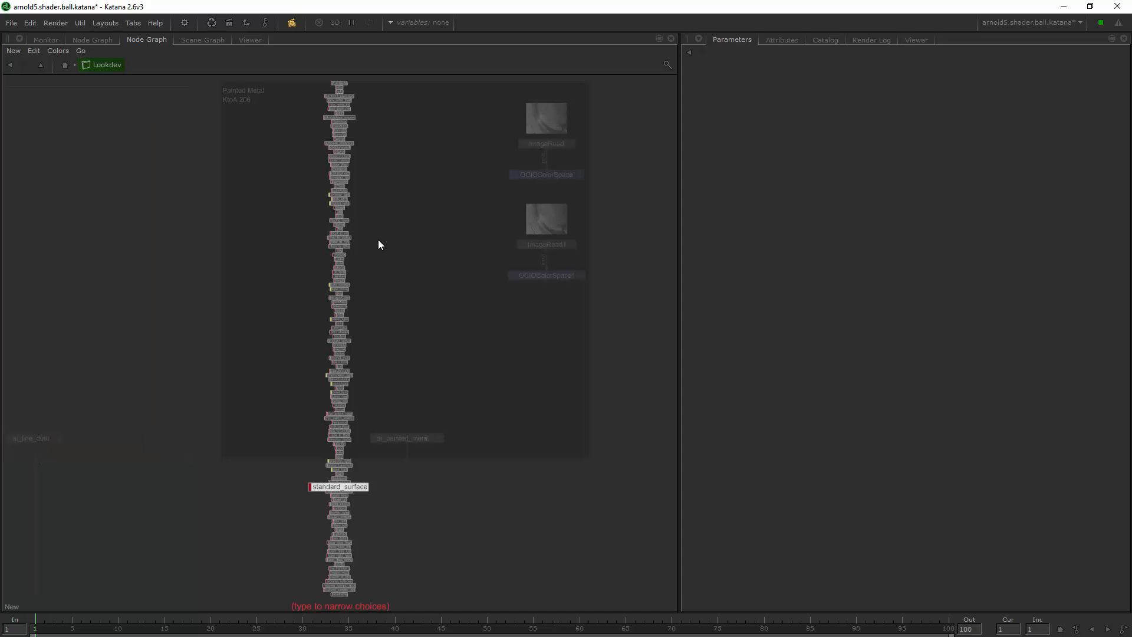
{"action": "type", "text": "noi"}
{"action": "key", "text": "Down"}
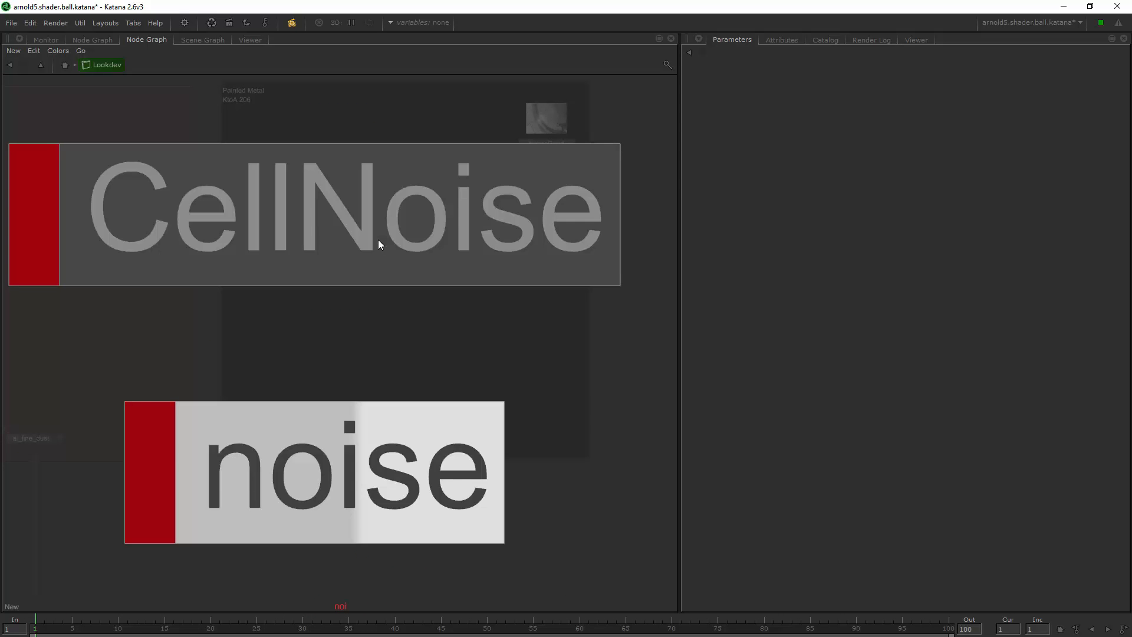
{"action": "key", "text": "Return"}
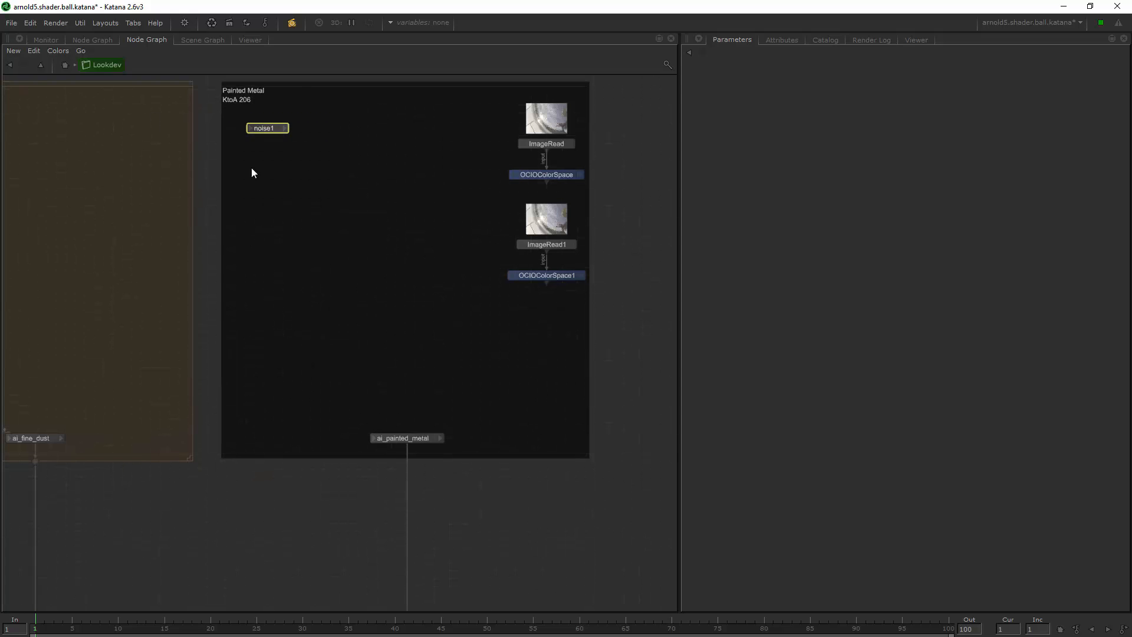
Connect the noise shader's out port to the base_color input of ai_painted_metal
{"action": "left_click", "coordinate": [285, 129]}
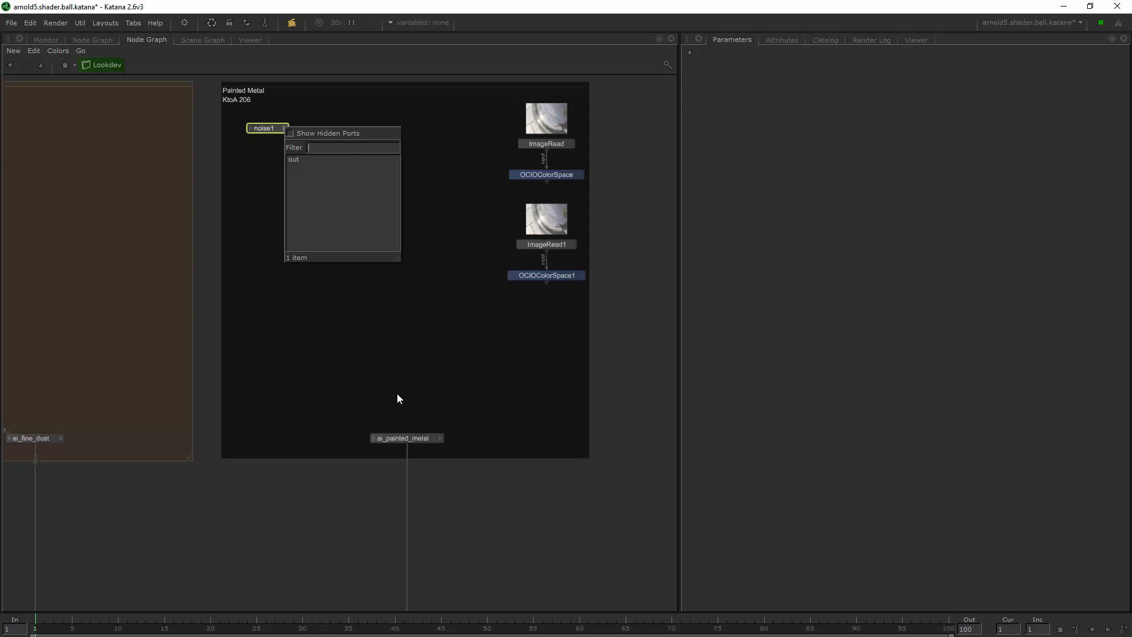
{"action": "left_click", "coordinate": [297, 159]}
{"action": "left_click", "coordinate": [382, 438]}
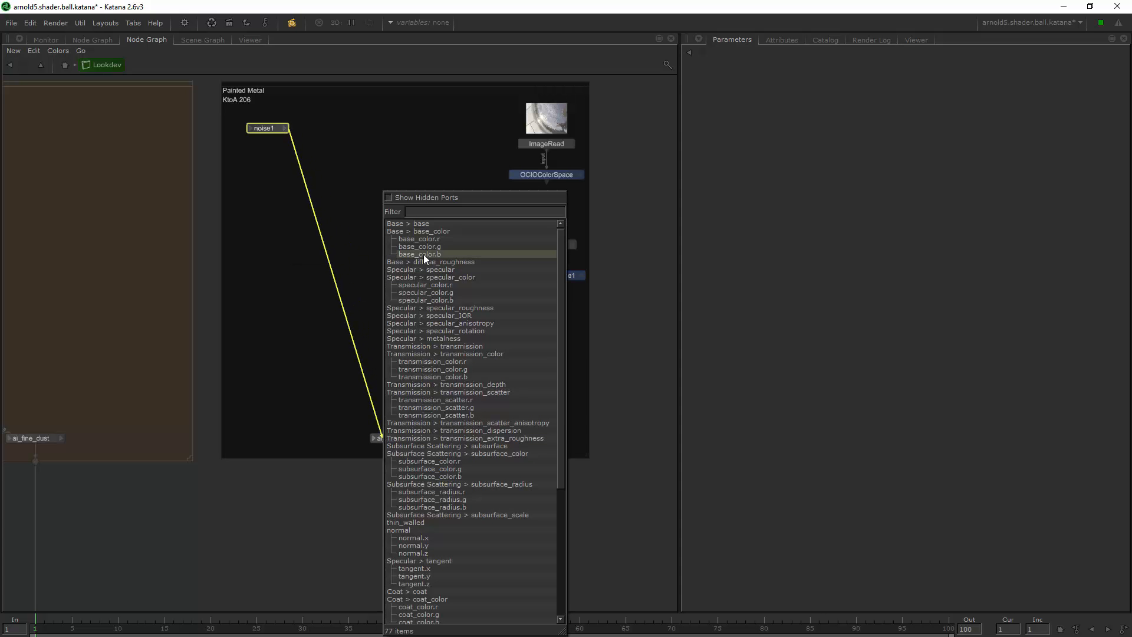
{"action": "left_click", "coordinate": [437, 231]}
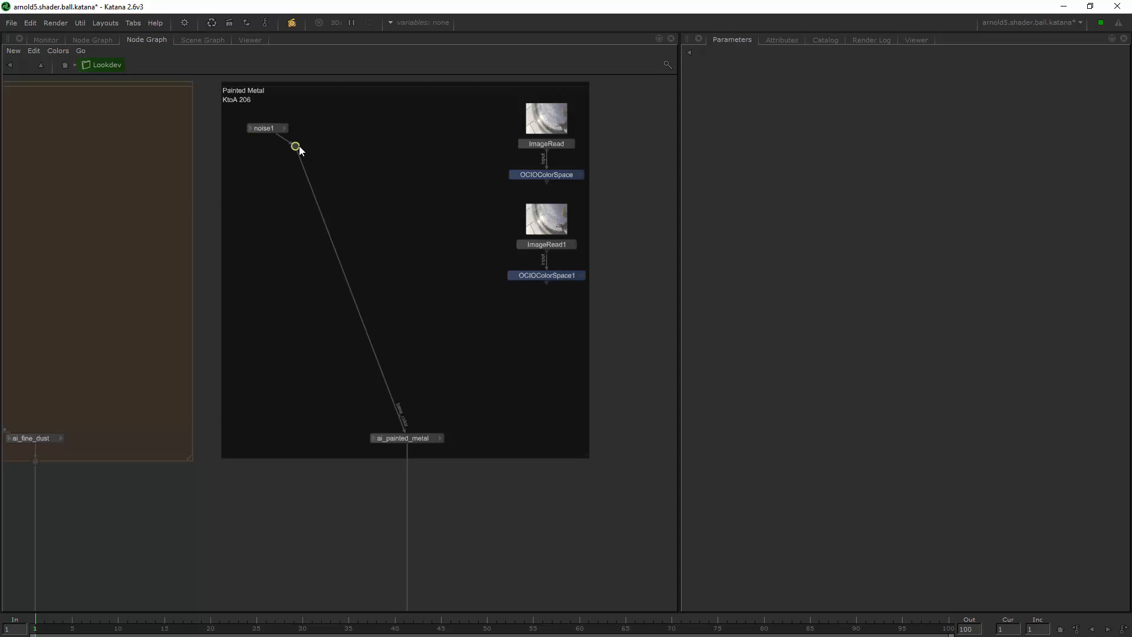
Align the connection's Dot below noise1 and turn it into a full-size node named Input_BaseColor
{"action": "left_click_drag", "start_coordinate": [299, 147], "coordinate": [273, 399]}
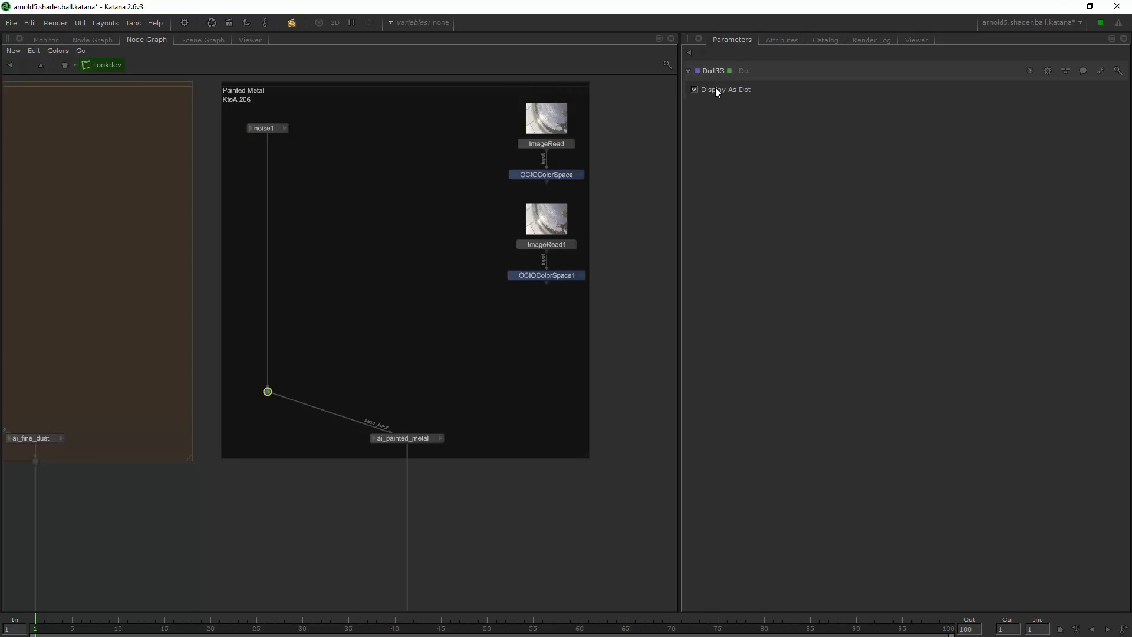
{"action": "left_click", "coordinate": [695, 89]}
{"action": "left_click", "coordinate": [714, 71]}
{"action": "key", "text": "BackSpace"}
{"action": "key", "text": "BackSpace"}
{"action": "key", "text": "BackSpace"}
{"action": "key", "text": "BackSpace"}
{"action": "key", "text": "BackSpace"}
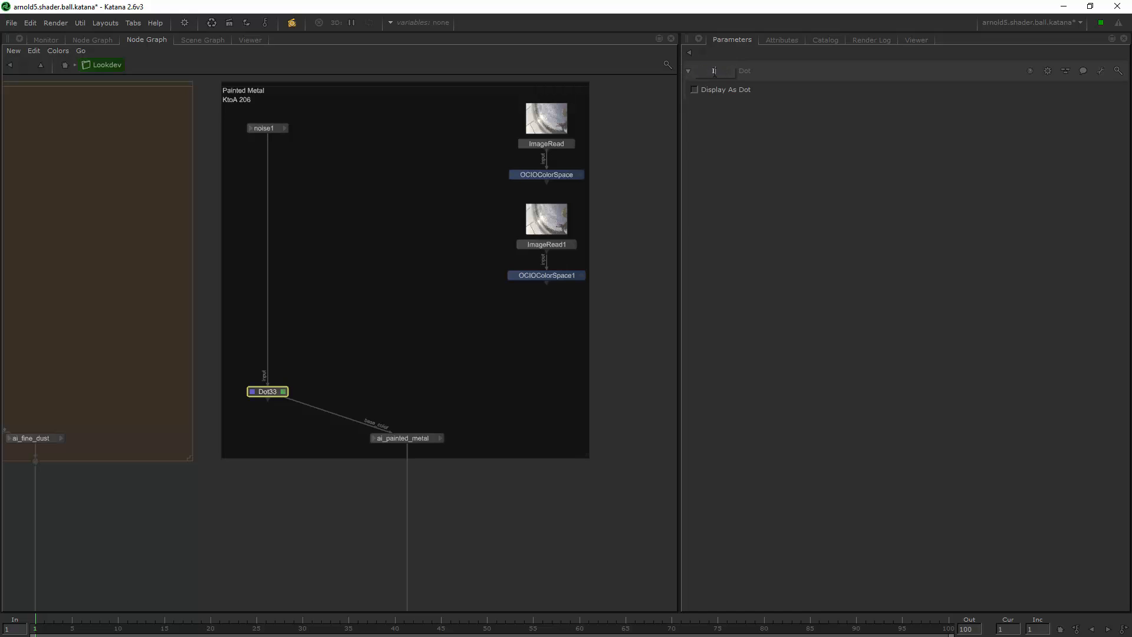
{"action": "type", "text": "Input"}
{"action": "type", "text": "_BaseCol"}
{"action": "type", "text": "or"}
{"action": "key", "text": "Return"}
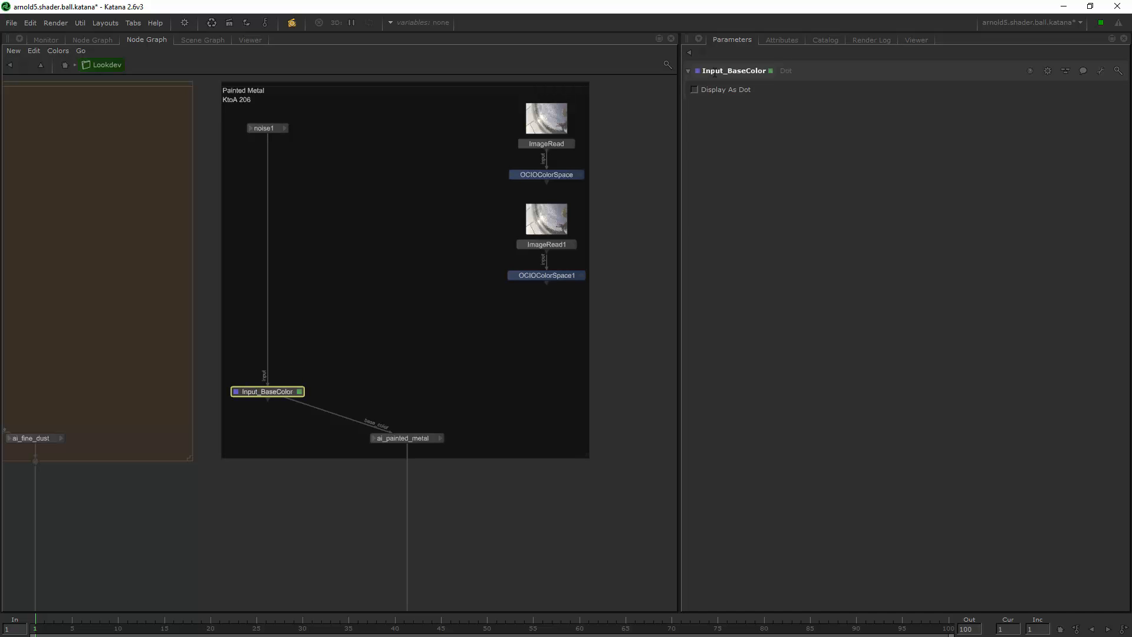
{"action": "left_click", "coordinate": [337, 388]}
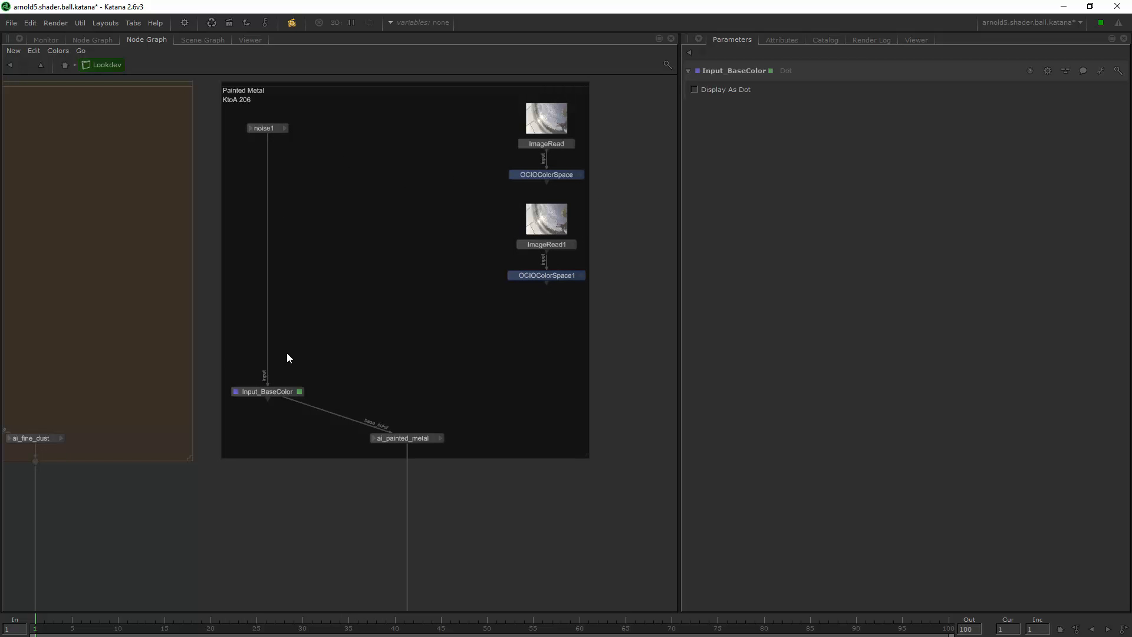
Open the parameters of noise1 and start a live render from RS_Interactive
{"action": "middle_click_drag", "start_coordinate": [320, 331], "coordinate": [375, 303]}
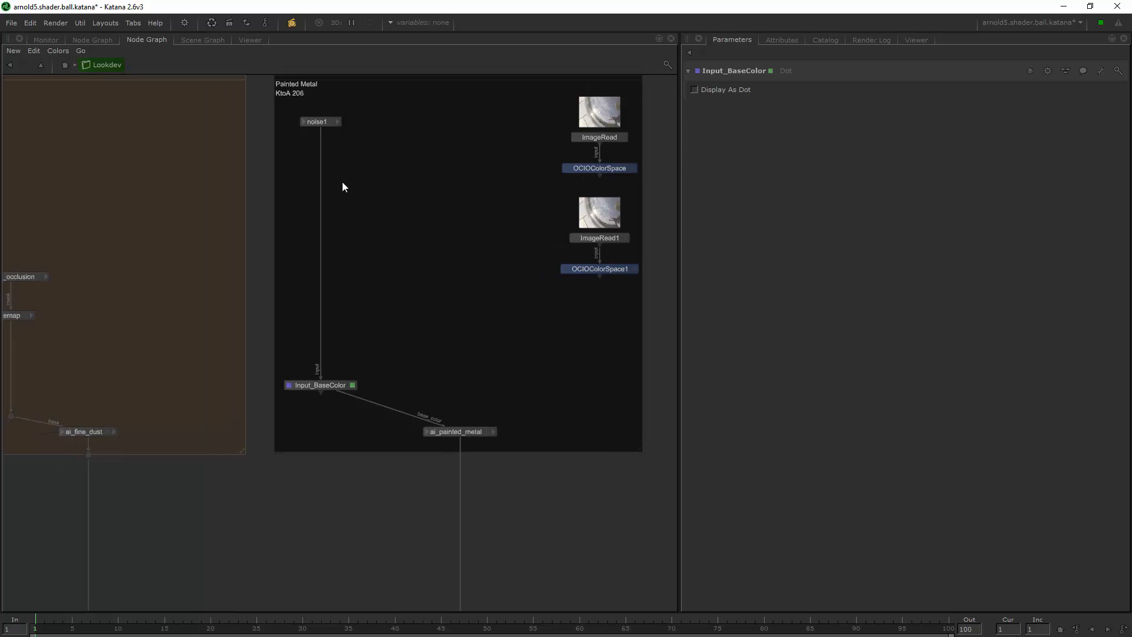
{"action": "double_click", "coordinate": [323, 123]}
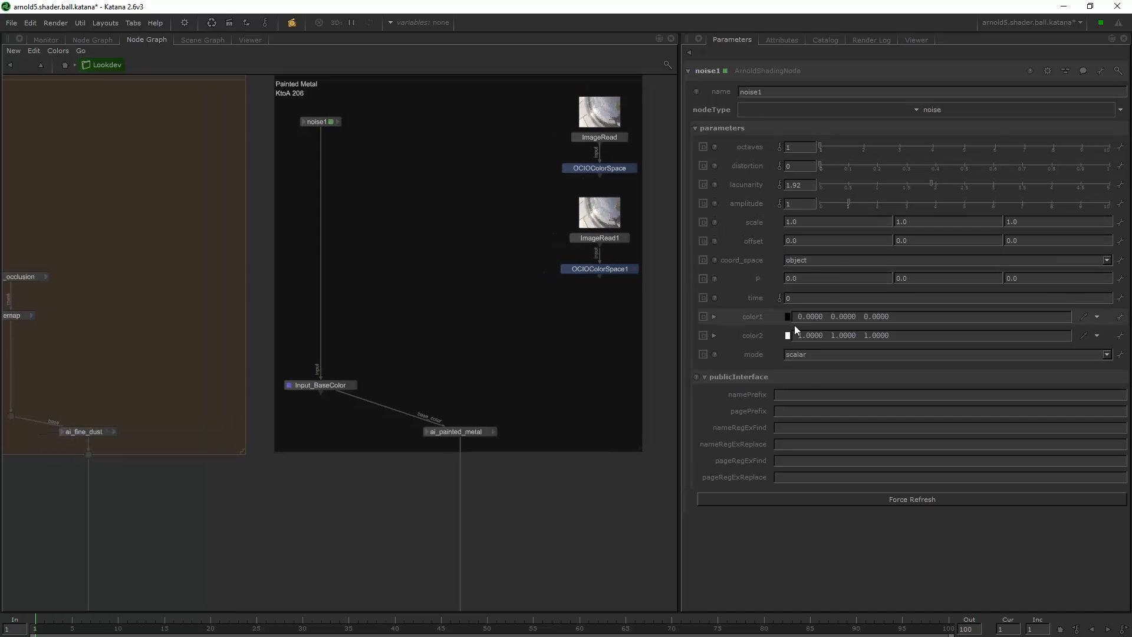
{"action": "left_click", "coordinate": [44, 39]}
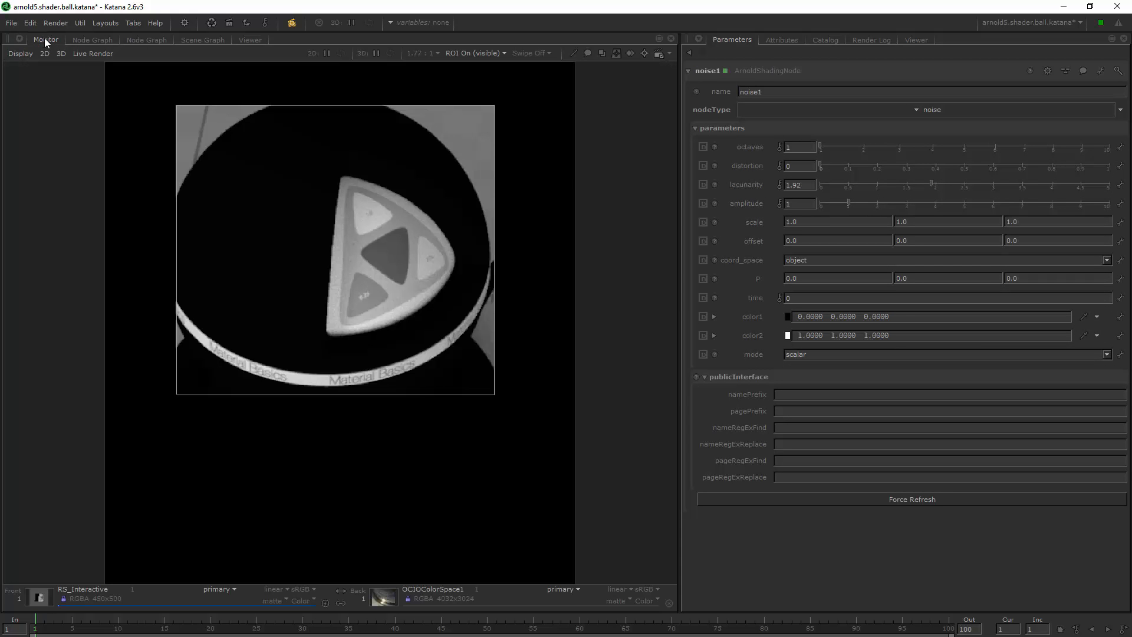
{"action": "left_click", "coordinate": [106, 40]}
{"action": "right_click", "coordinate": [272, 423]}
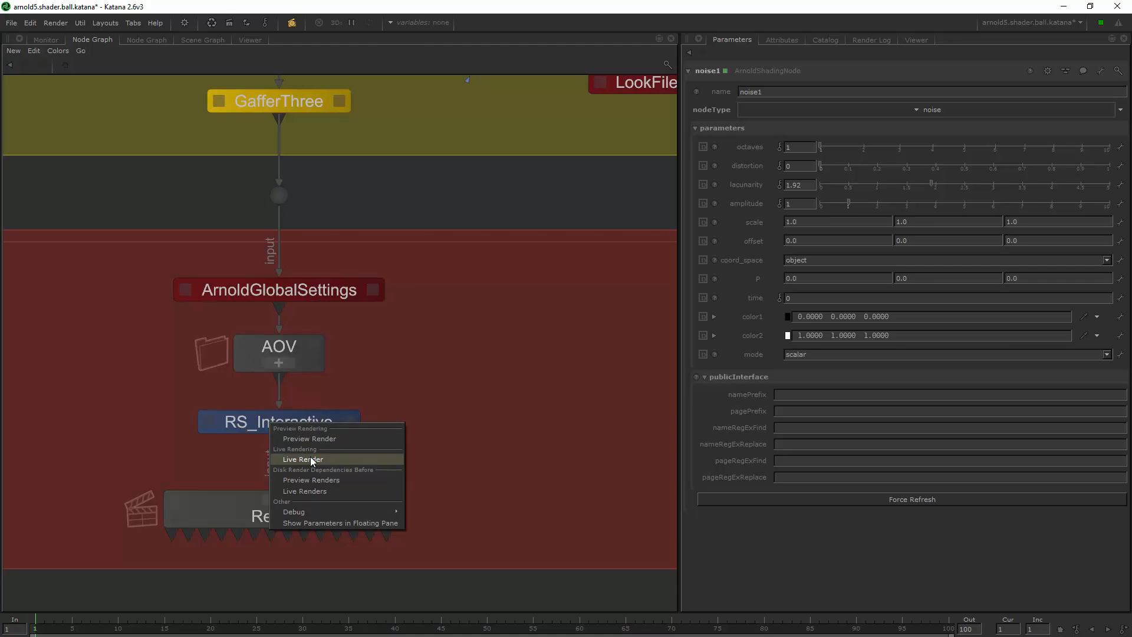
{"action": "left_click", "coordinate": [303, 459]}
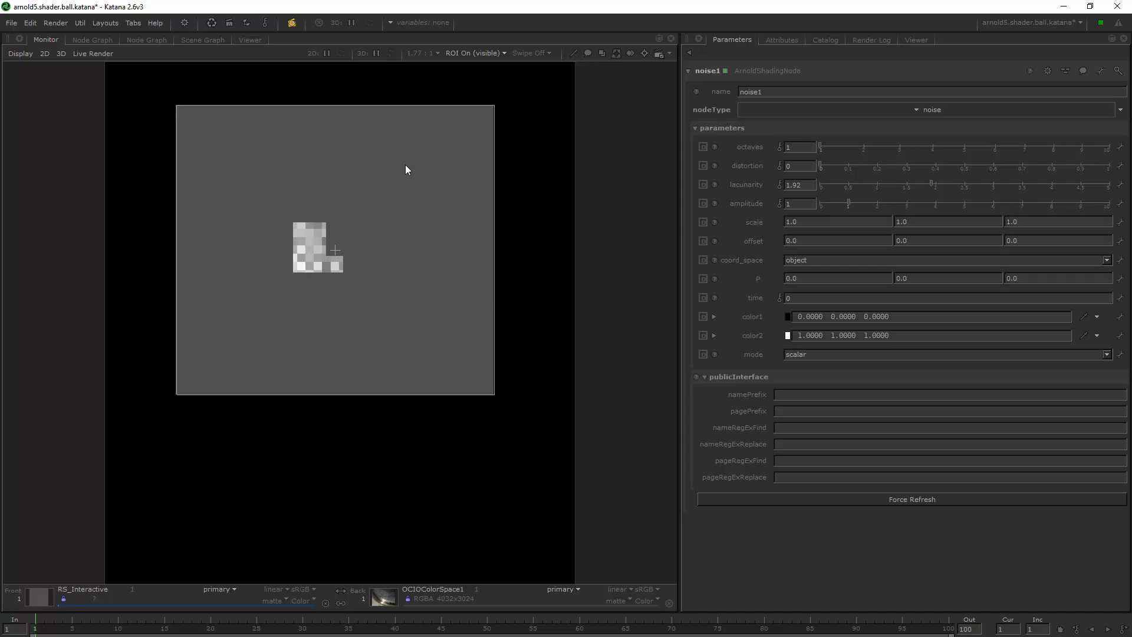
{"action": "middle_click_drag", "start_coordinate": [327, 232], "coordinate": [393, 220]}
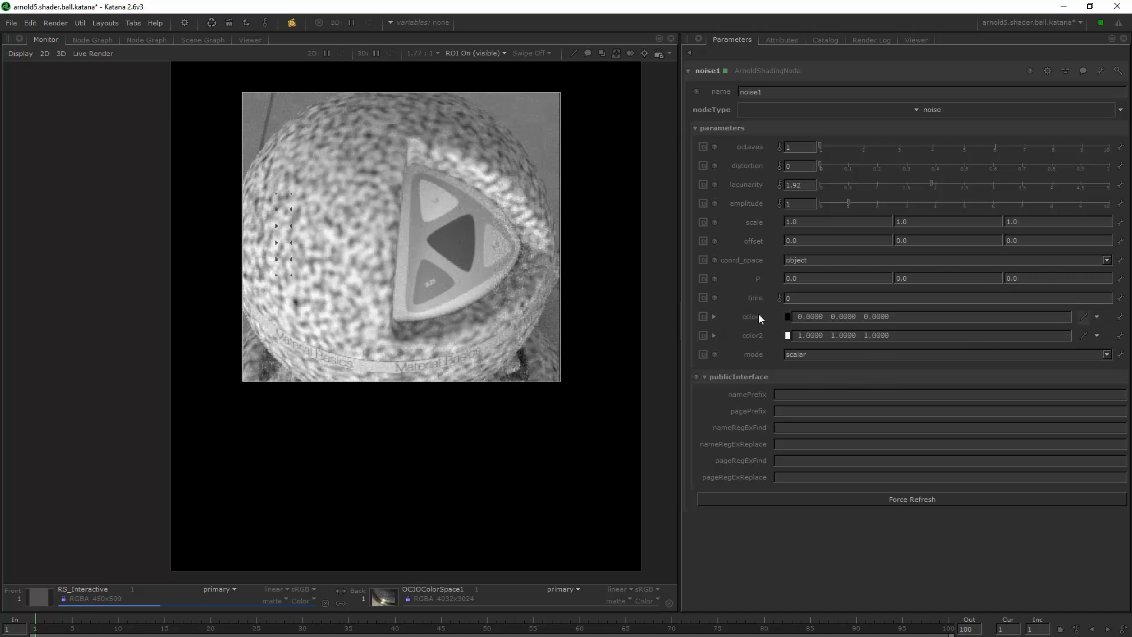
Set the HSV value of the noise's color1 to 0.001 and collapse its color settings
{"action": "left_click", "coordinate": [713, 317]}
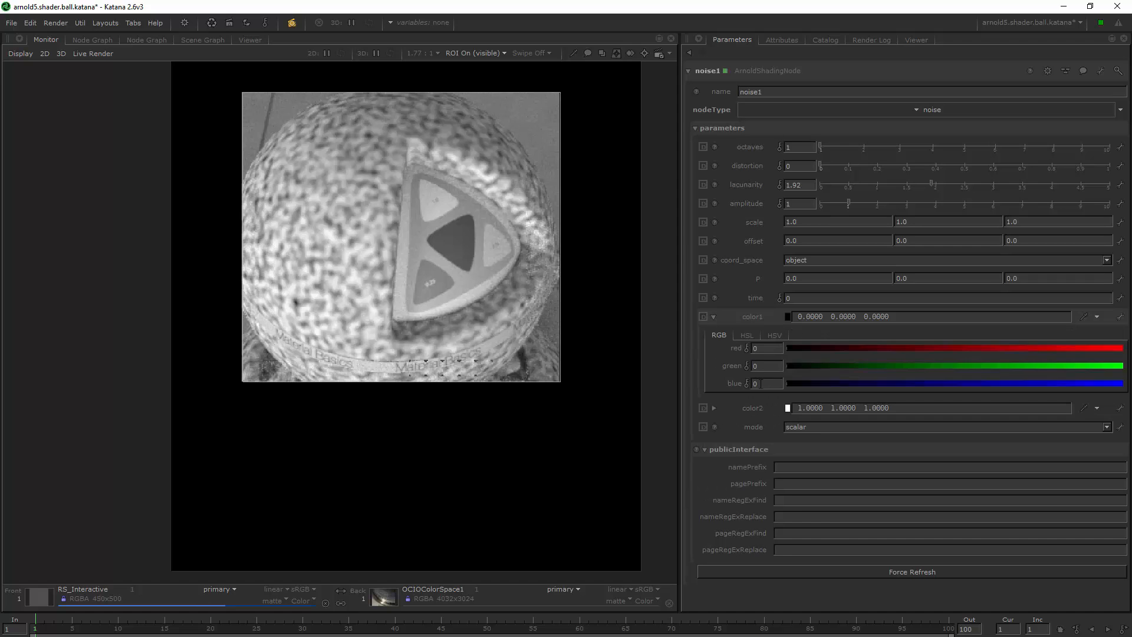
{"action": "left_click", "coordinate": [777, 335]}
{"action": "left_click", "coordinate": [763, 382]}
{"action": "type", "text": "00"}
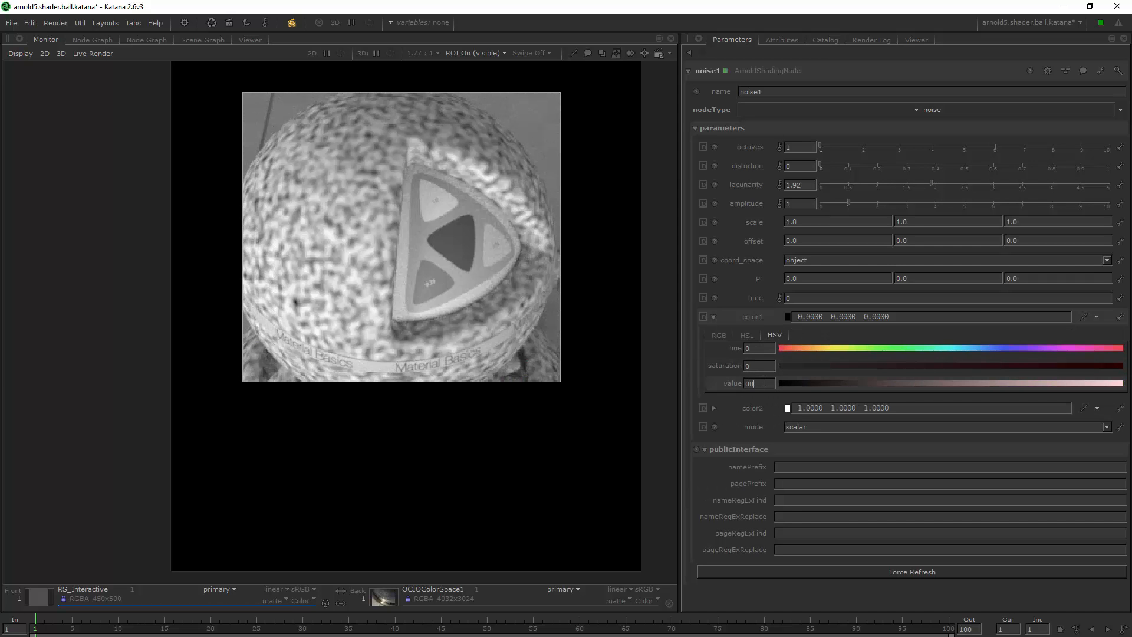
{"action": "key", "text": "BackSpace"}
{"action": "type", "text": ".001"}
{"action": "key", "text": "Return"}
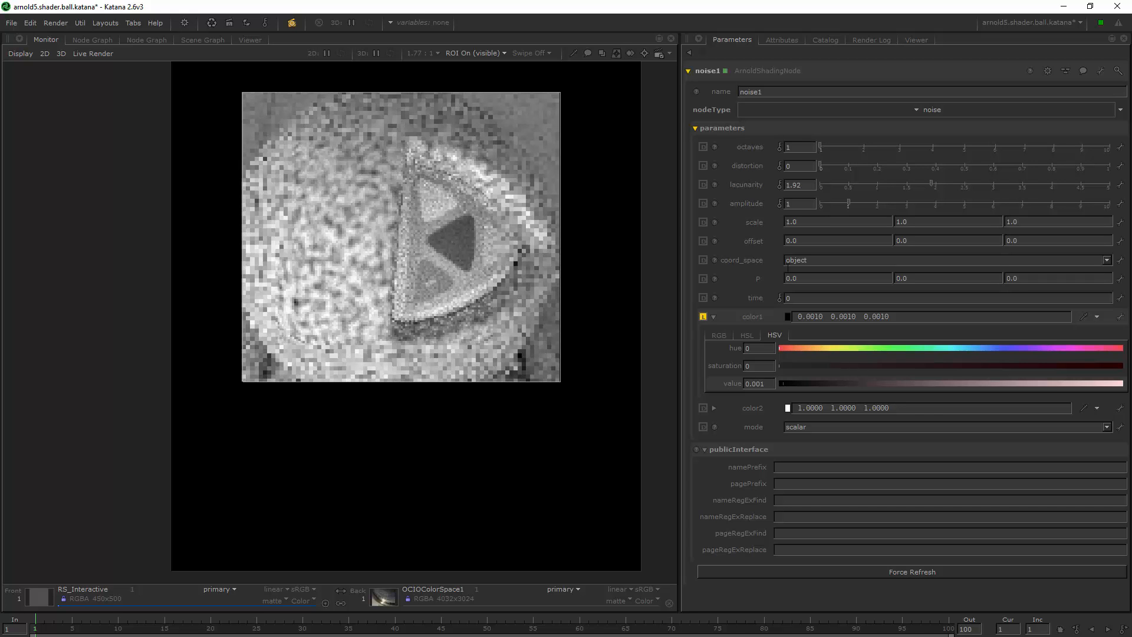
{"action": "left_click", "coordinate": [713, 316]}
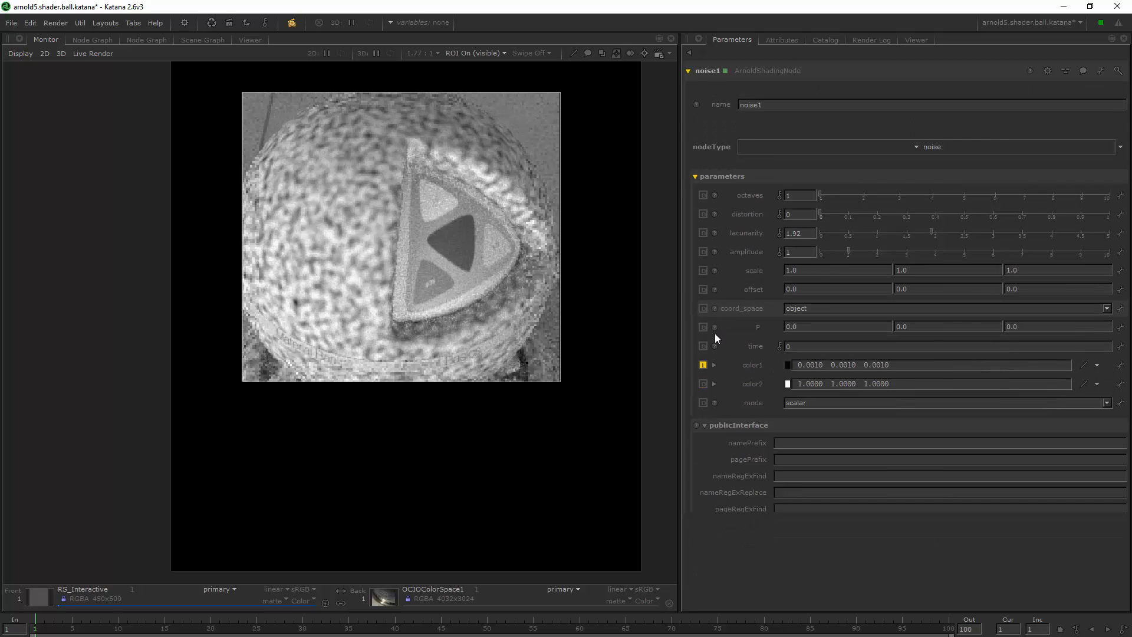
Lower the HSV value of the noise's color2 to about 0.031
{"action": "left_click", "coordinate": [714, 334]}
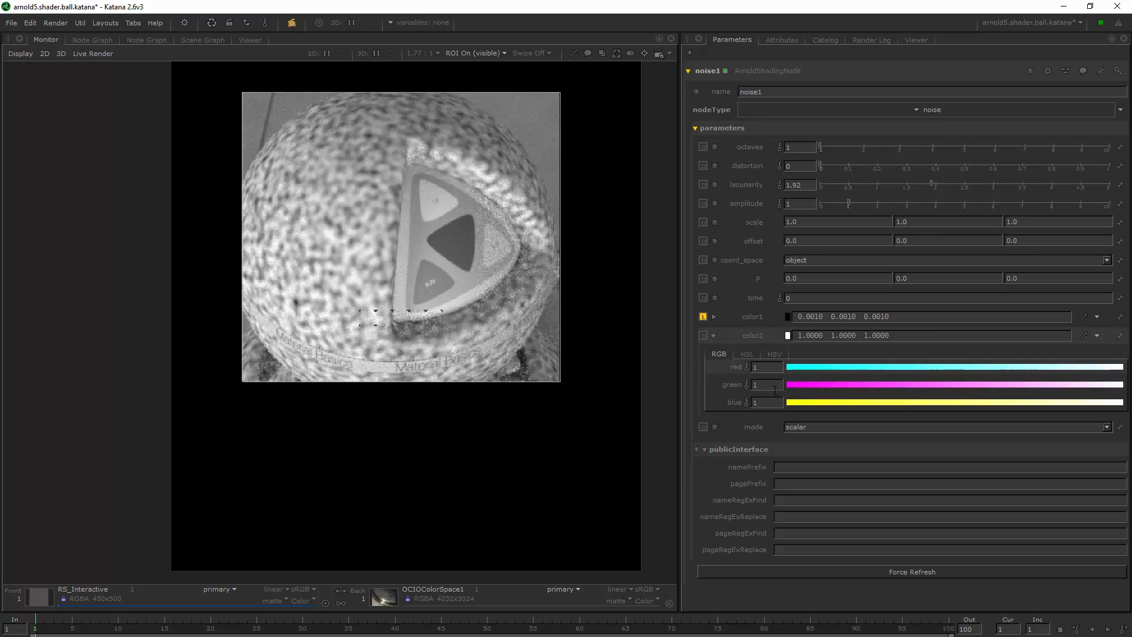
{"action": "left_click", "coordinate": [774, 353]}
{"action": "left_click", "coordinate": [797, 401]}
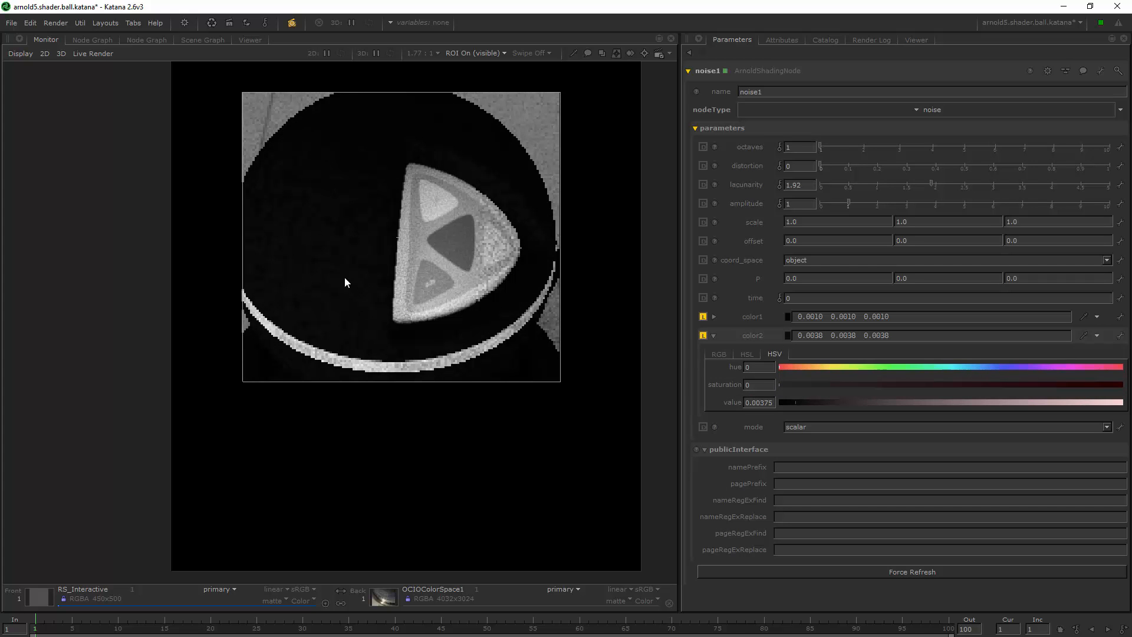
{"action": "left_click_drag", "start_coordinate": [820, 402], "coordinate": [847, 404]}
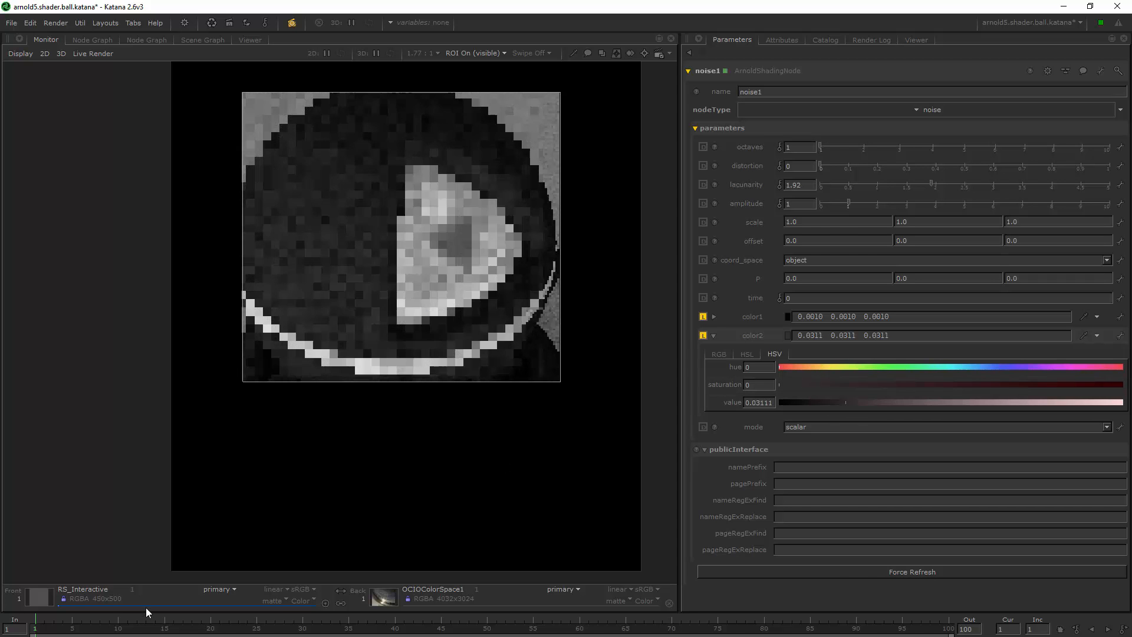
Switch the front image's displayed render pass to diffuse_albedo
{"action": "left_click", "coordinate": [227, 588]}
{"action": "left_click", "coordinate": [214, 589]}
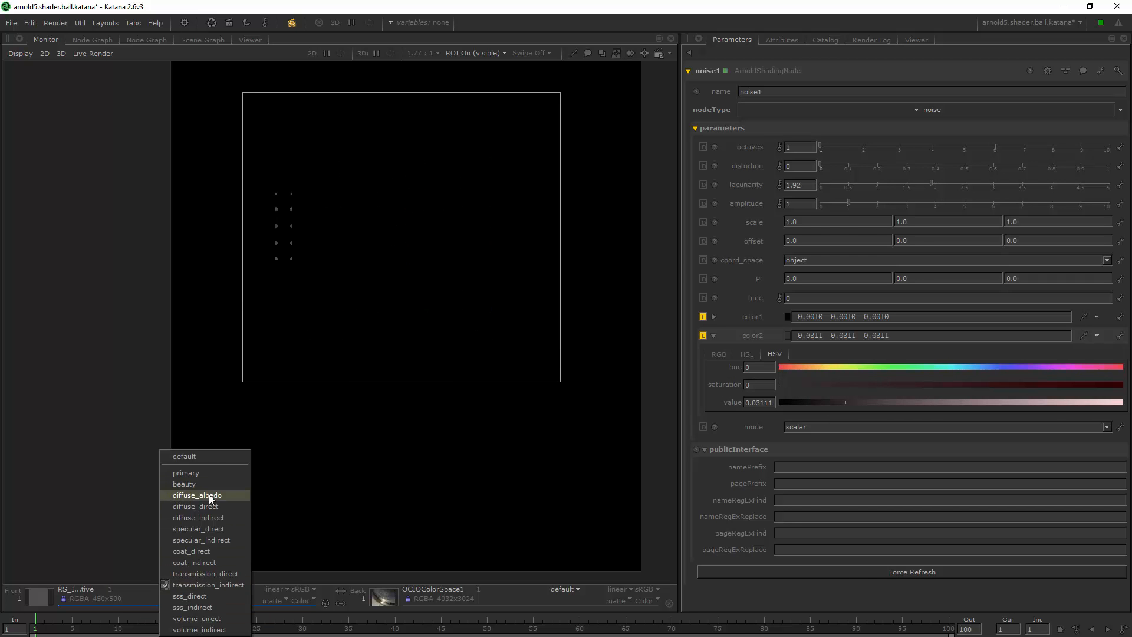
{"action": "left_click", "coordinate": [209, 495]}
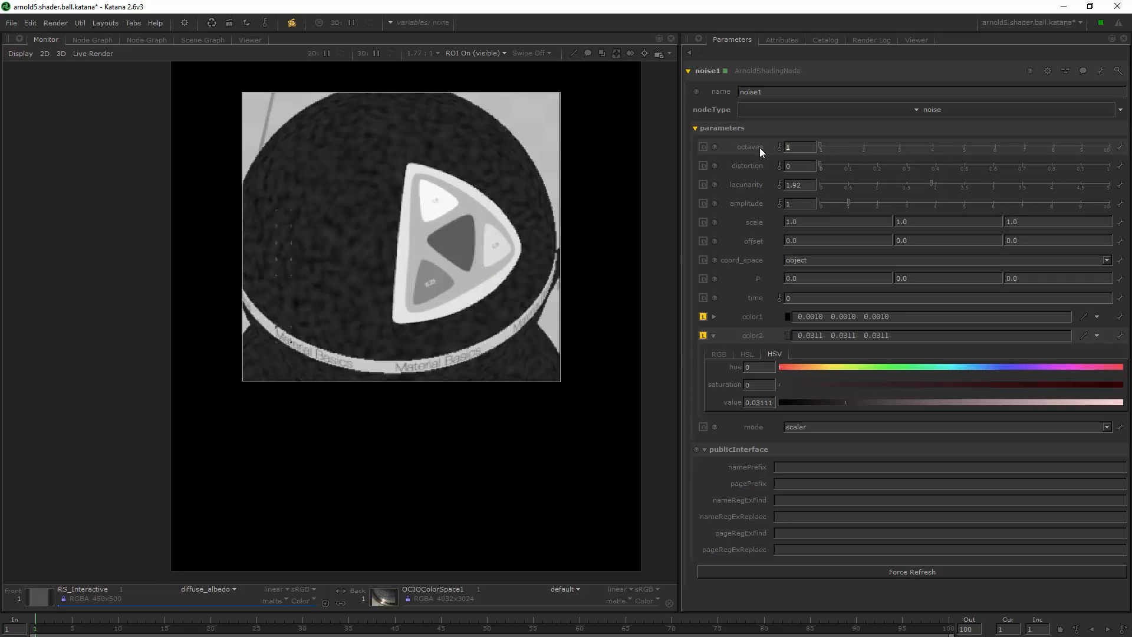
Set the noise's octaves to 3 and restrict the render region to the dark area of the sphere beside the triangular inset
{"action": "type", "text": "3"}
{"action": "key", "text": "Return"}
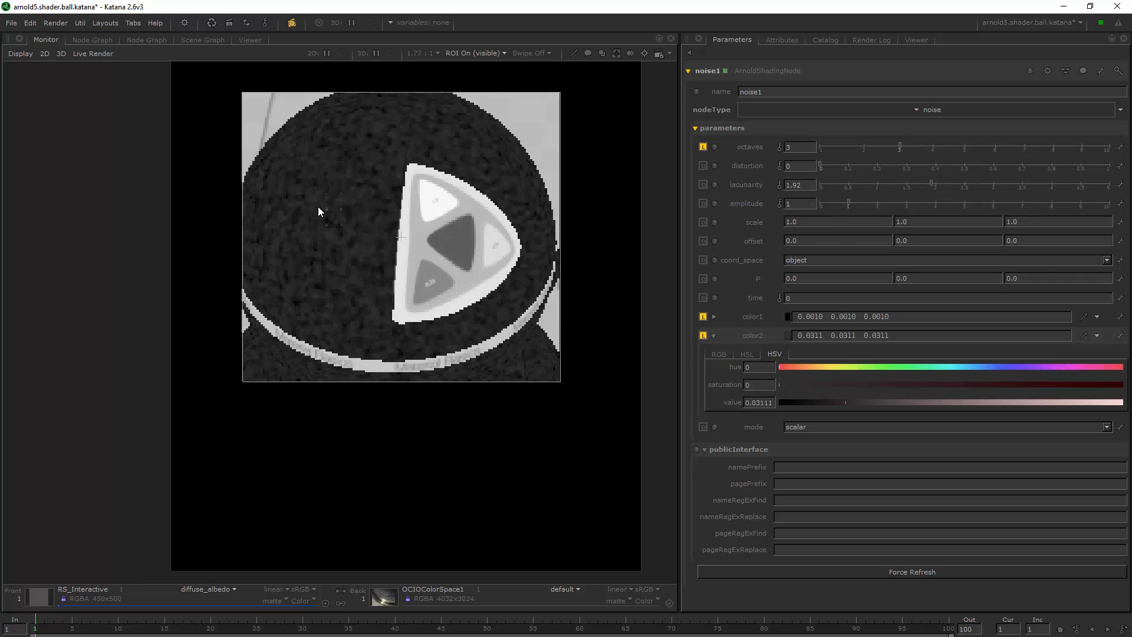
{"action": "left_click_drag", "start_coordinate": [264, 134], "coordinate": [410, 333], "text": "ctrl"}
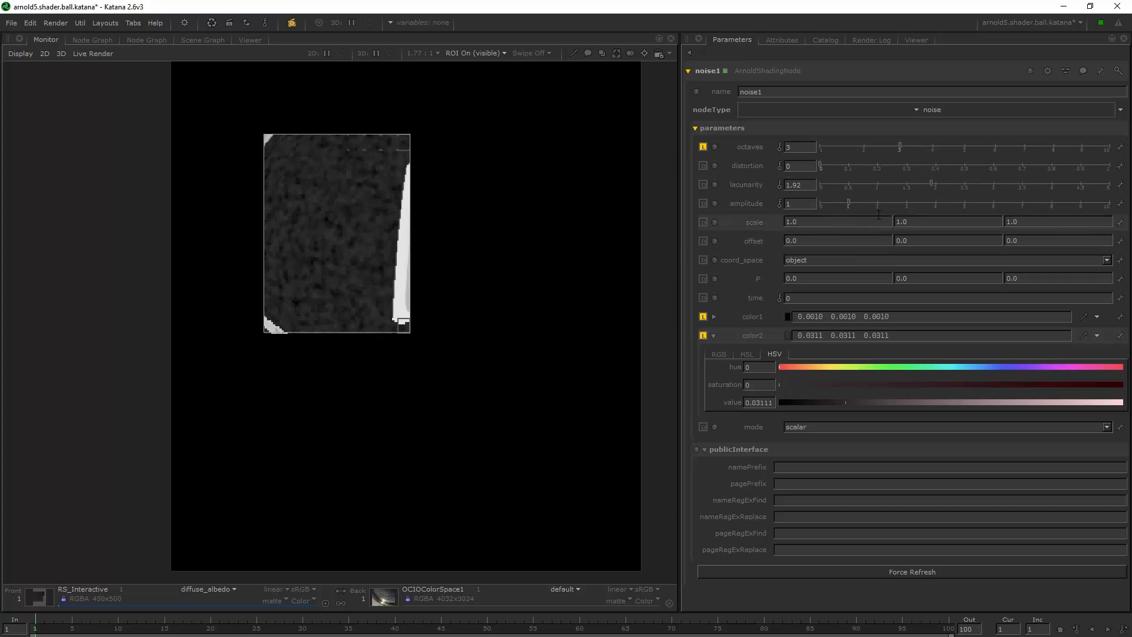
Raise the noise's distortion to 2
{"action": "left_click_drag", "start_coordinate": [837, 167], "coordinate": [1080, 168]}
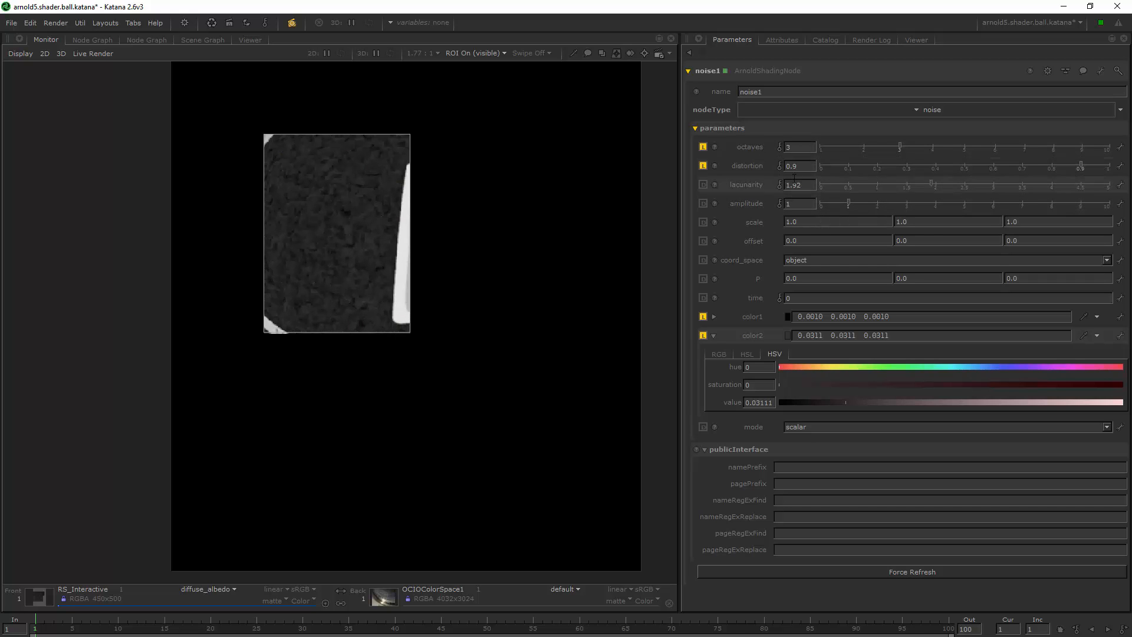
{"action": "left_click_drag", "start_coordinate": [802, 166], "coordinate": [742, 163]}
{"action": "type", "text": "2"}
{"action": "key", "text": "Return"}
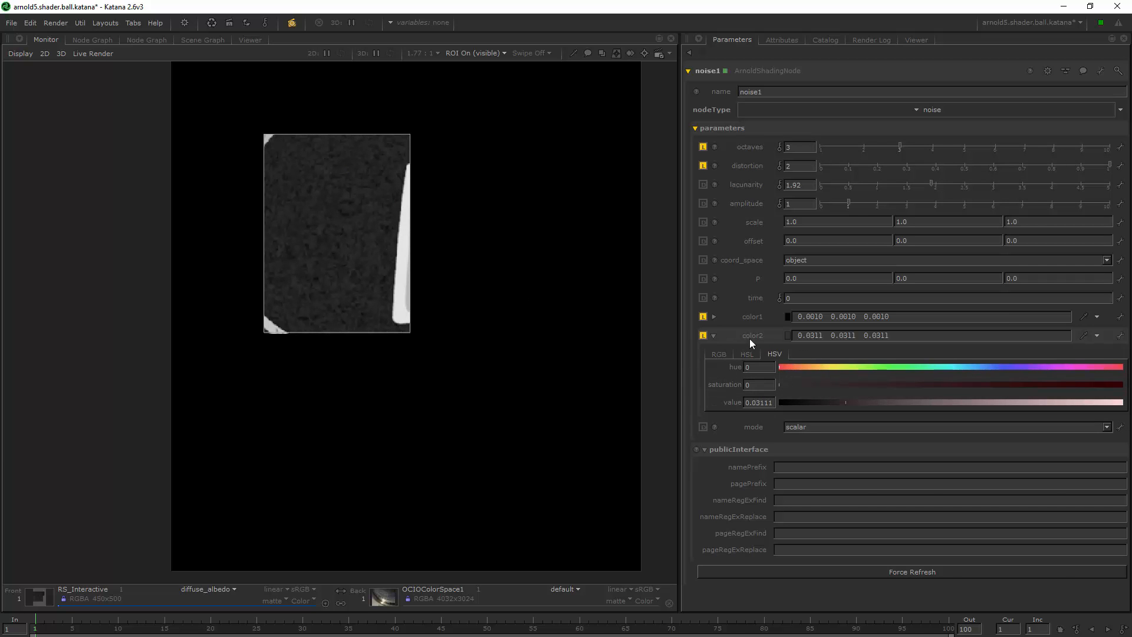
Lower the HSV value of the noise's color2 to about 0.0024 and display the primary pass of the front image
{"action": "left_click", "coordinate": [798, 403]}
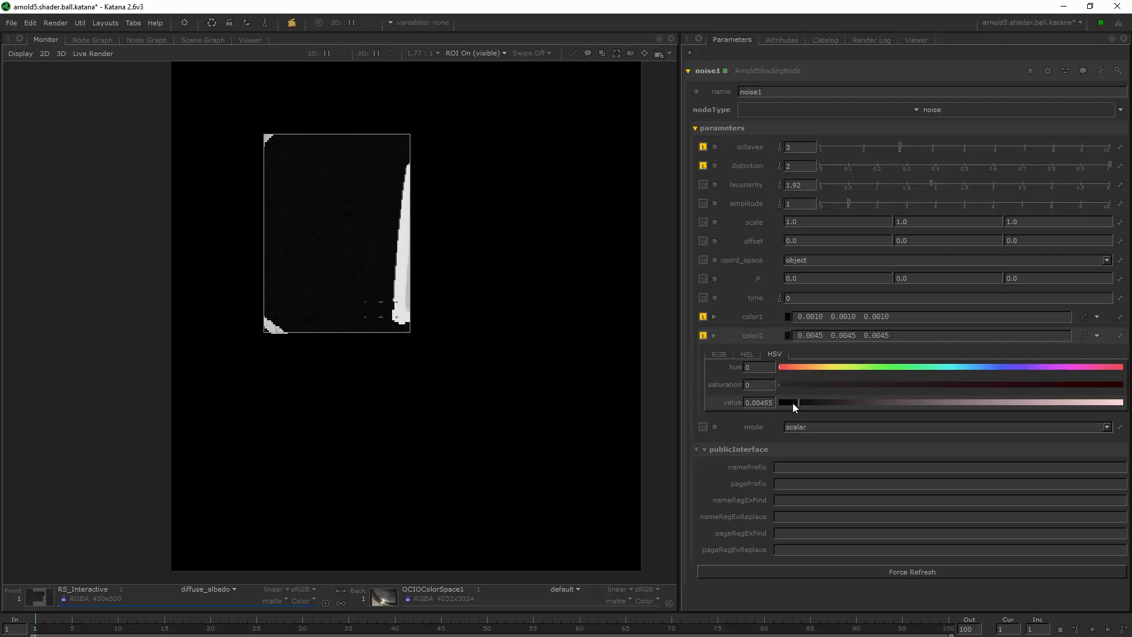
{"action": "left_click_drag", "start_coordinate": [792, 402], "coordinate": [790, 401]}
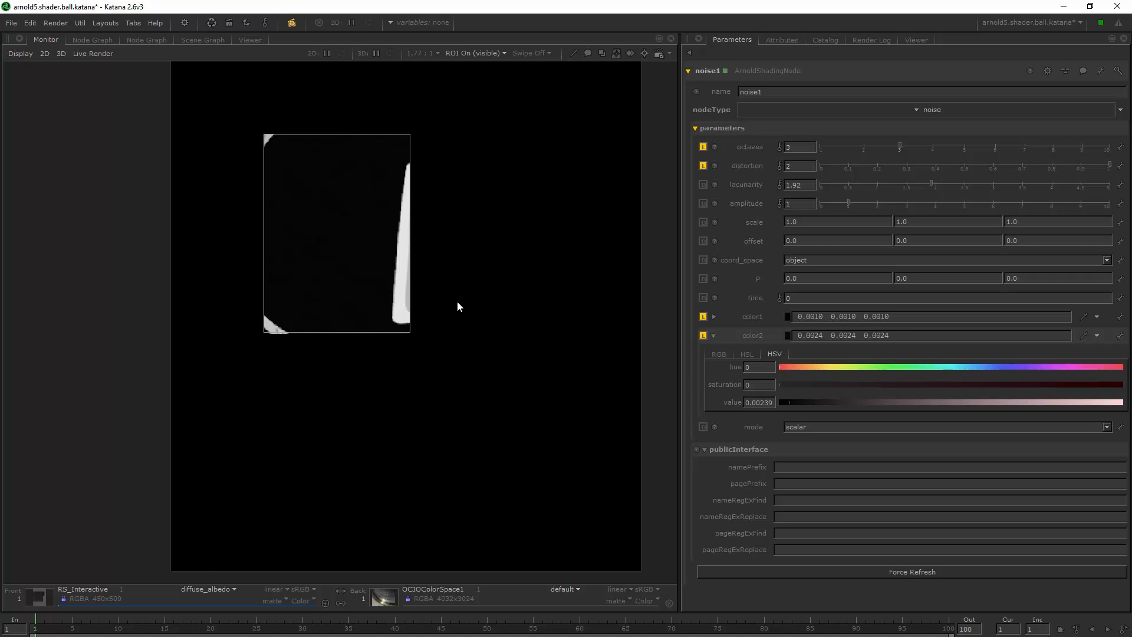
{"action": "left_click", "coordinate": [207, 589]}
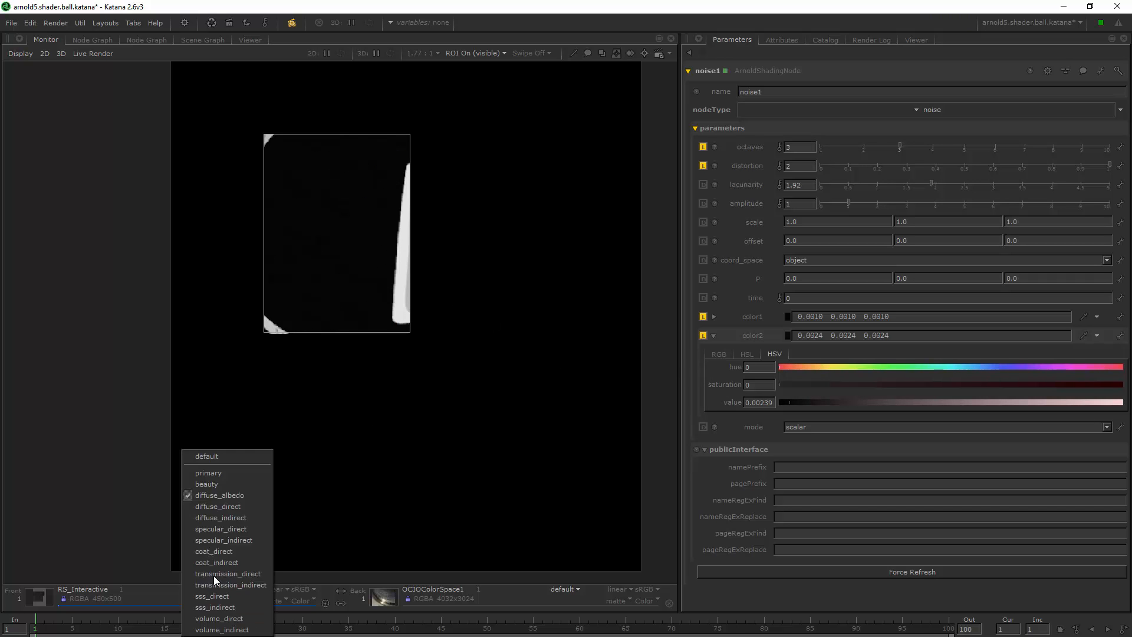
{"action": "left_click", "coordinate": [221, 470]}
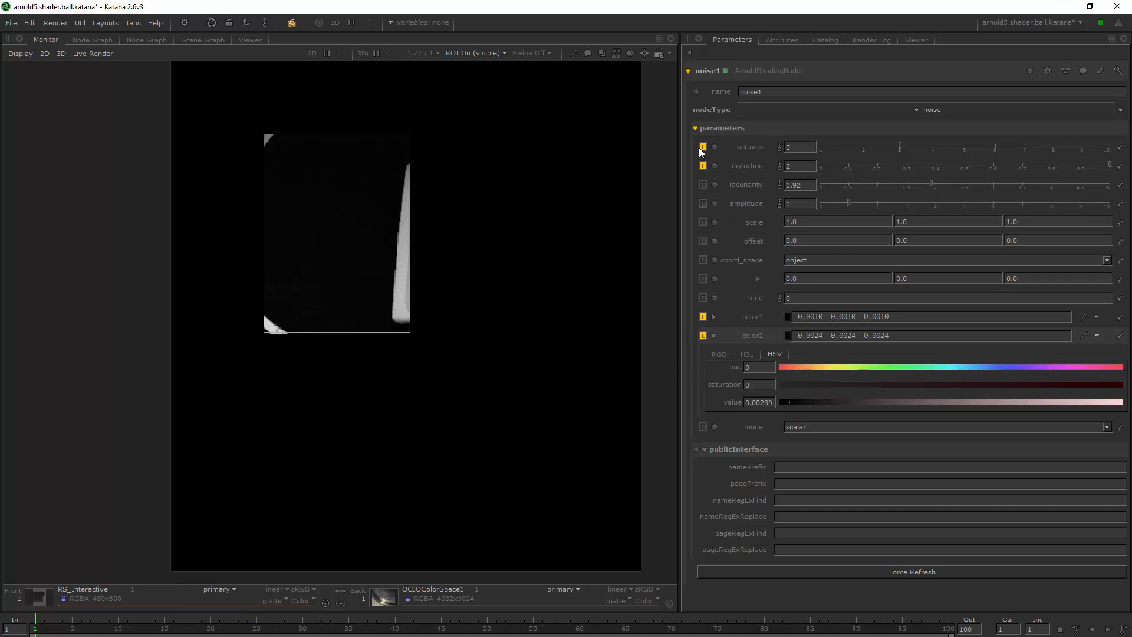
Collapse the noise parameters, open the parameters of ai_painted_metal and return to the live render view
{"action": "left_click", "coordinate": [715, 129]}
{"action": "left_click", "coordinate": [144, 39]}
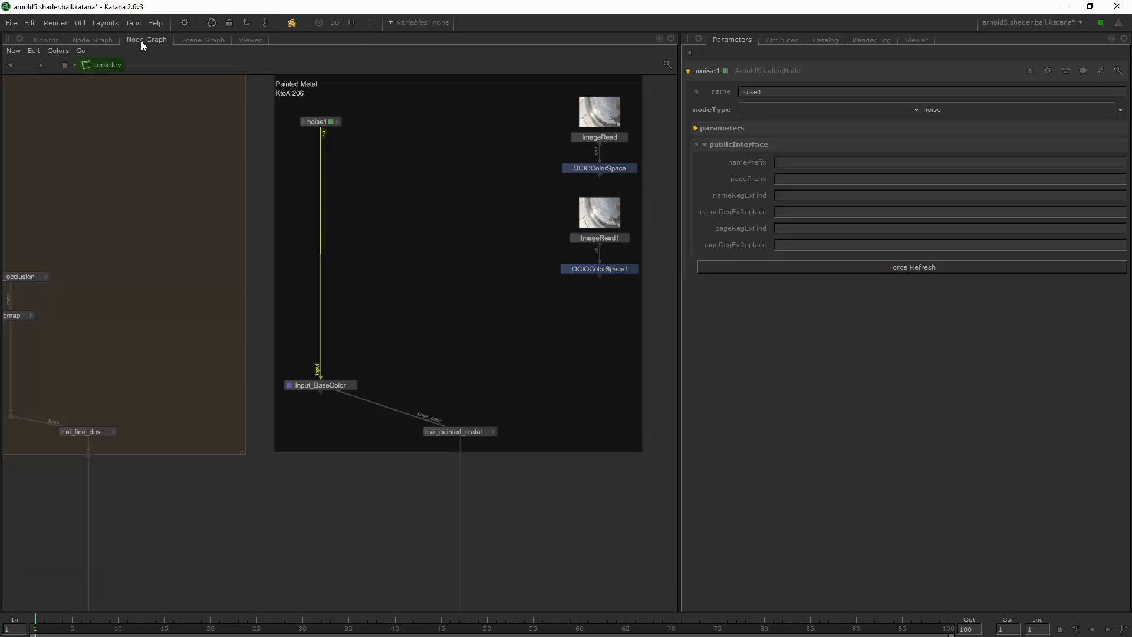
{"action": "left_click", "coordinate": [330, 386]}
{"action": "left_click", "coordinate": [456, 432]}
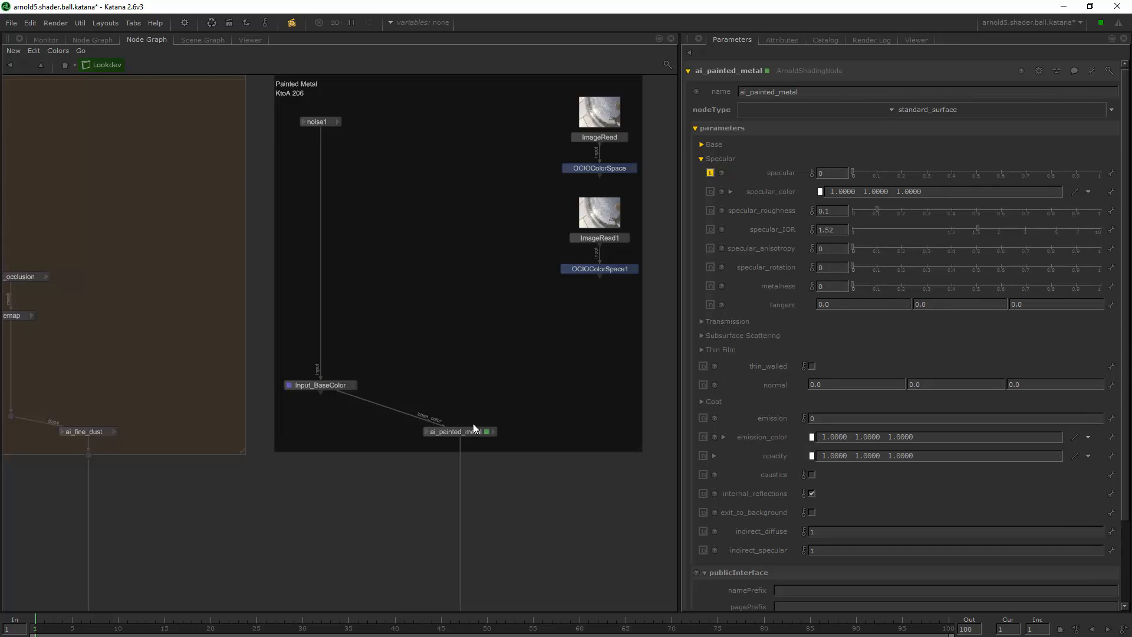
{"action": "left_click", "coordinate": [61, 41]}
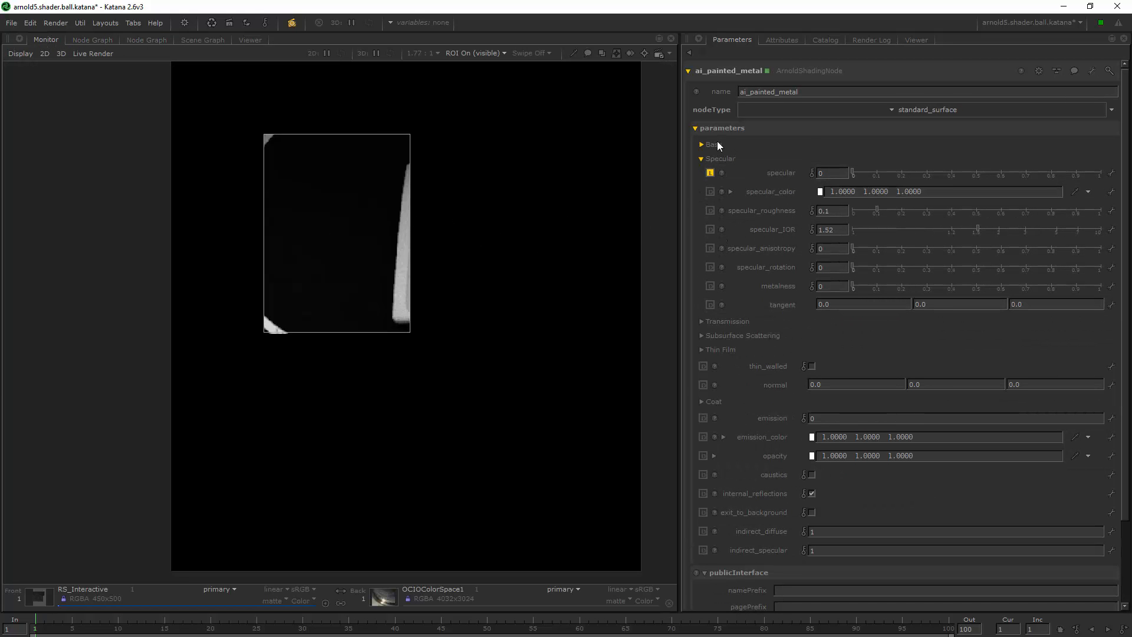
Try a specular weight of 1 on the painted metal, undo it and collapse the Specular settings
{"action": "type", "text": "1"}
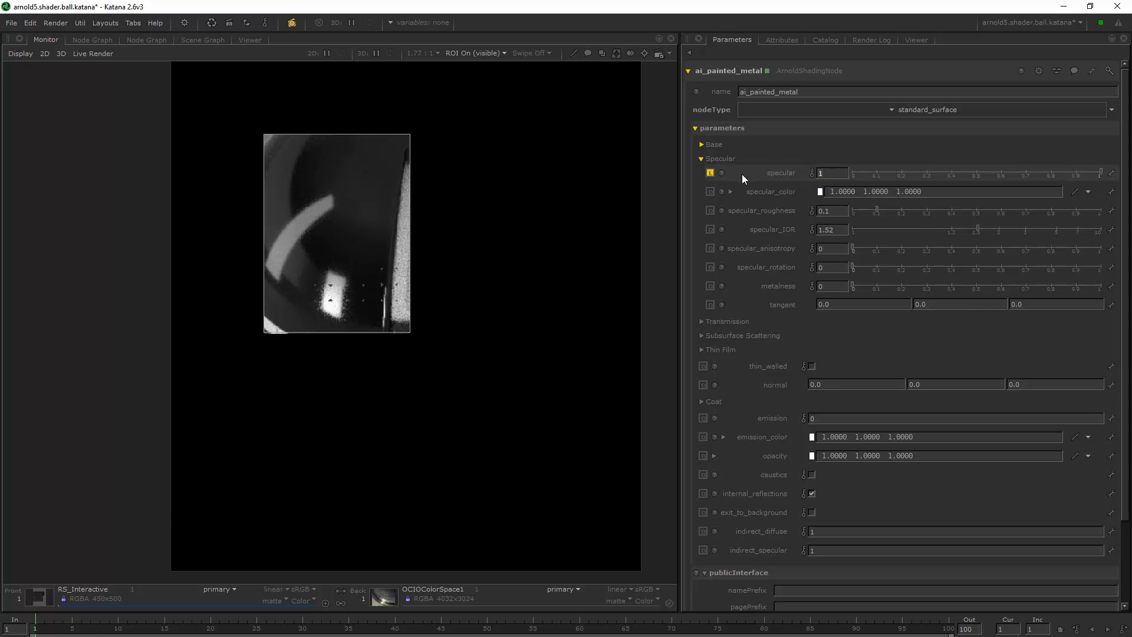
{"action": "key", "text": "ctrl+z"}
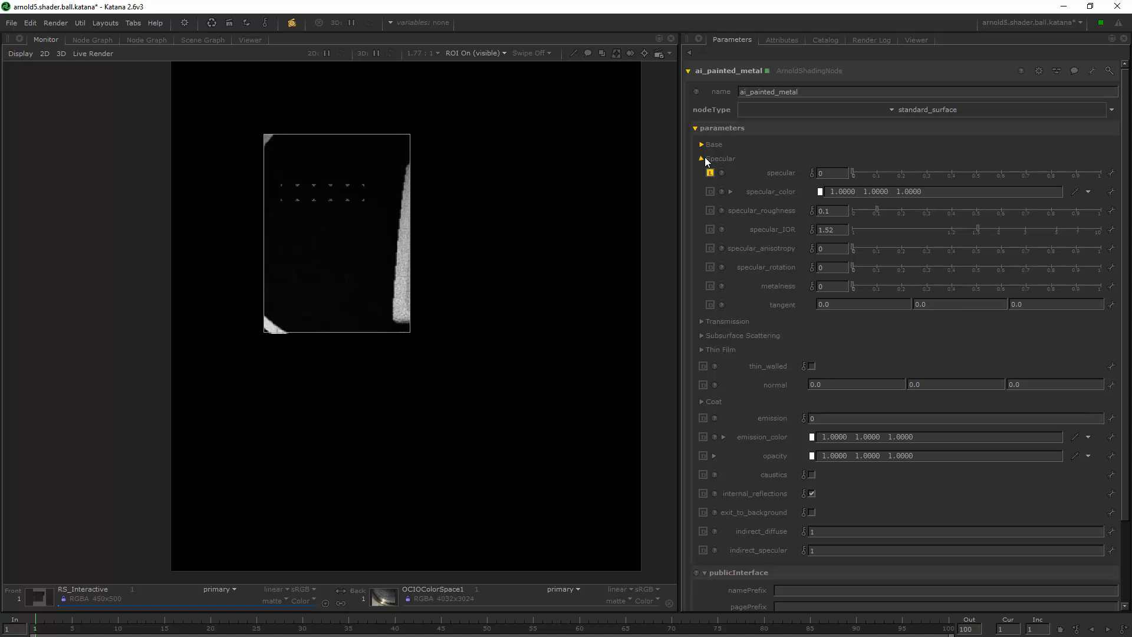
{"action": "left_click", "coordinate": [702, 158]}
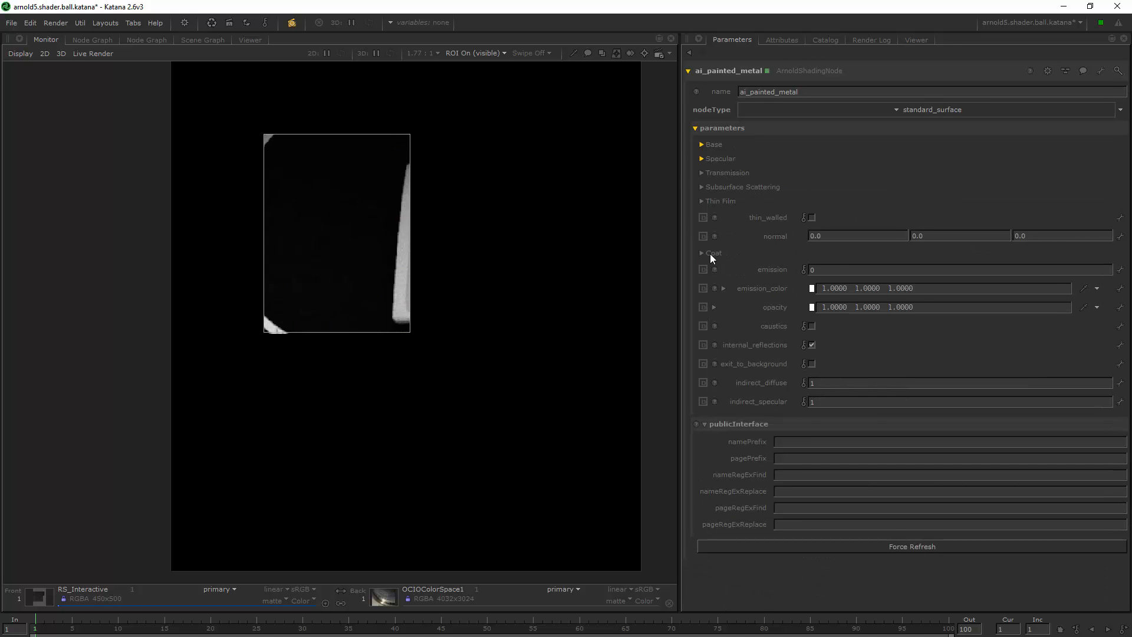
Expand the Coat settings of ai_painted_metal and set coat to 1
{"action": "left_click", "coordinate": [710, 254]}
{"action": "double_click", "coordinate": [832, 266]}
{"action": "type", "text": "1"}
{"action": "key", "text": "Return"}
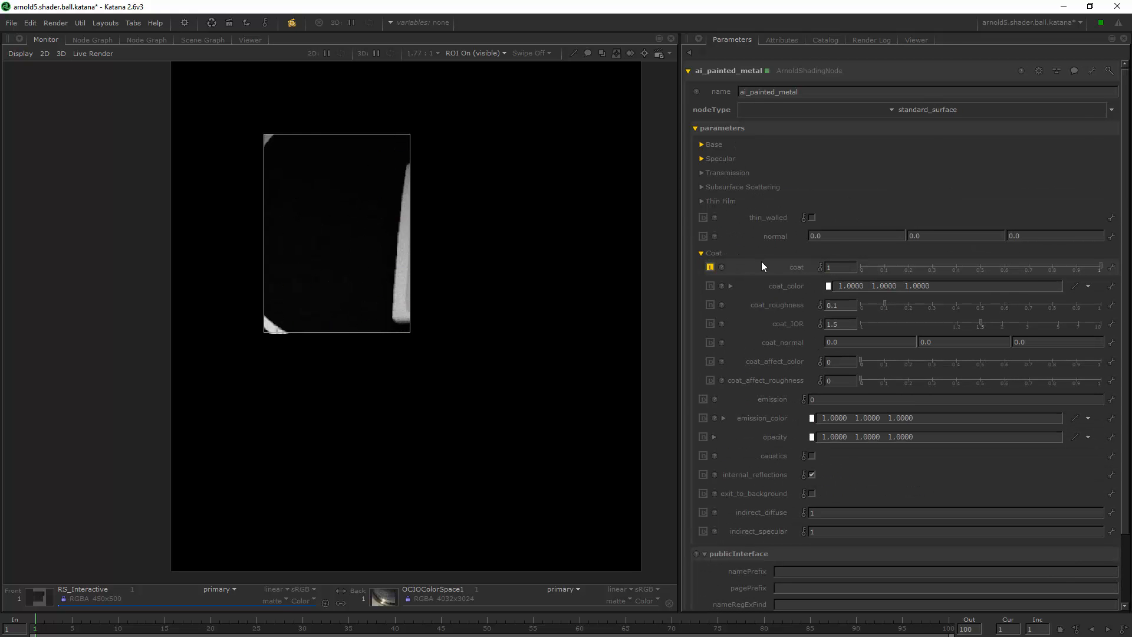
Enlarge the render region to cover the triangular inset and ball edges, and inspect the coat's reflections
{"action": "scroll", "coordinate": [352, 221], "scroll_direction": "up", "scroll_amount": 3}
{"action": "scroll", "coordinate": [352, 222], "scroll_direction": "down", "scroll_amount": 2}
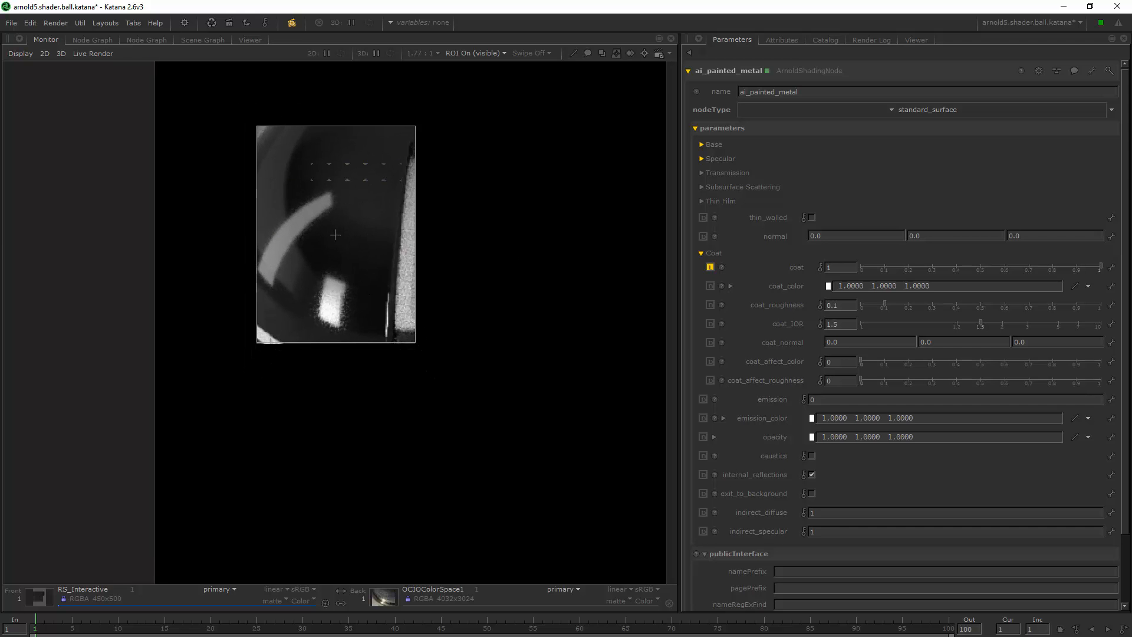
{"action": "mouse_move", "coordinate": [234, 94]}
{"action": "left_mouse_down", "text": "shift"}
{"action": "mouse_move", "coordinate": [285, 192]}
{"action": "mouse_move", "coordinate": [617, 461]}
{"action": "left_mouse_up", "text": "shift"}
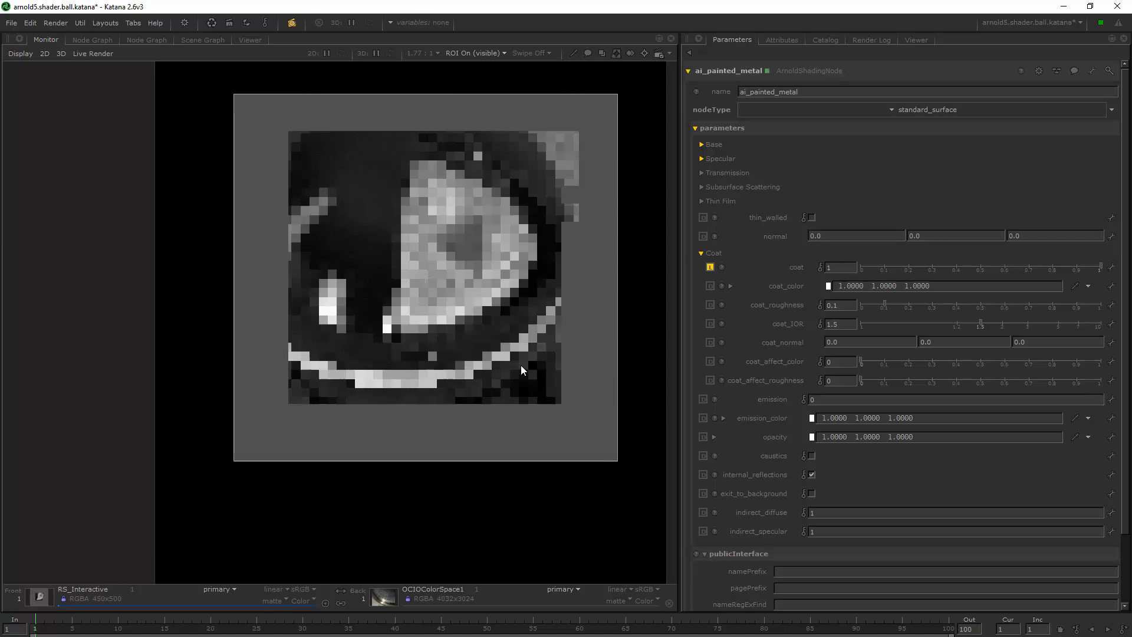
{"action": "scroll", "coordinate": [401, 232], "scroll_direction": "up", "scroll_amount": 2}
{"action": "scroll", "coordinate": [401, 233], "scroll_direction": "down", "scroll_amount": 2}
{"action": "middle_click_drag", "start_coordinate": [380, 245], "coordinate": [438, 264]}
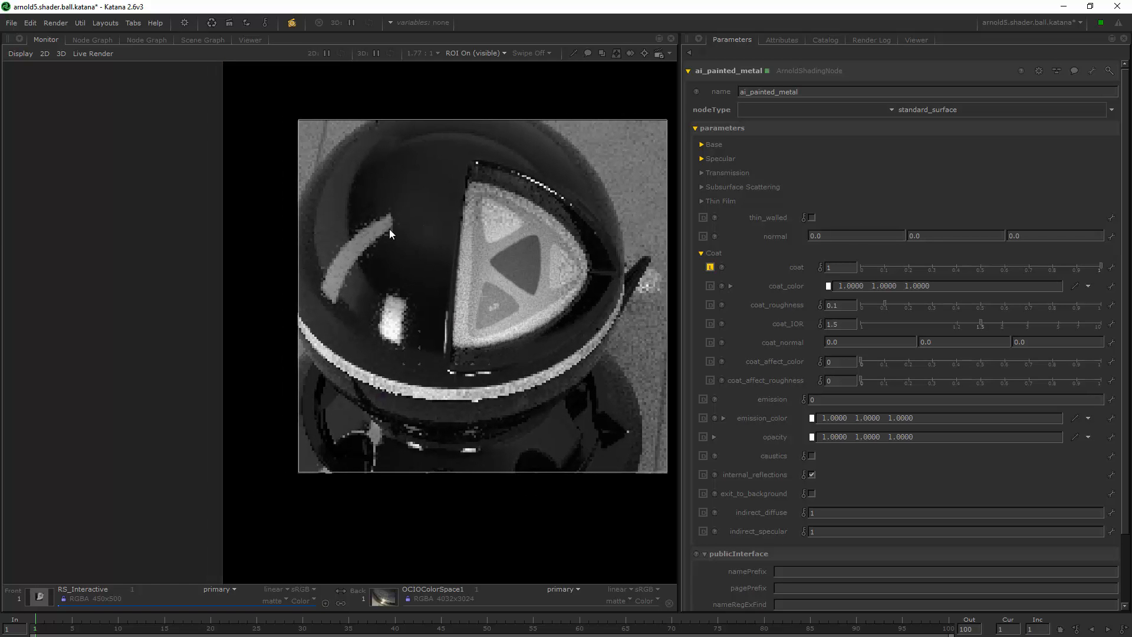
Set coat_roughness to 0 and narrow the render region to the rectangular light reflection on the sphere
{"action": "left_click_drag", "start_coordinate": [267, 70], "coordinate": [512, 422], "text": "shift"}
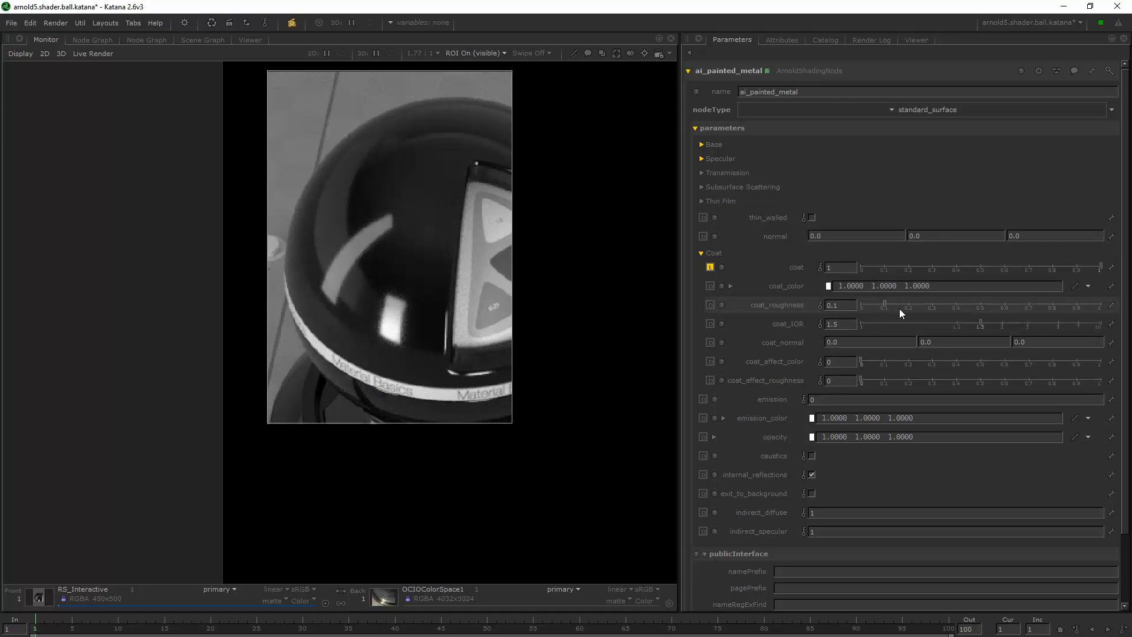
{"action": "left_click_drag", "start_coordinate": [885, 304], "coordinate": [860, 303]}
{"action": "left_click_drag", "start_coordinate": [331, 246], "coordinate": [450, 391], "text": "shift"}
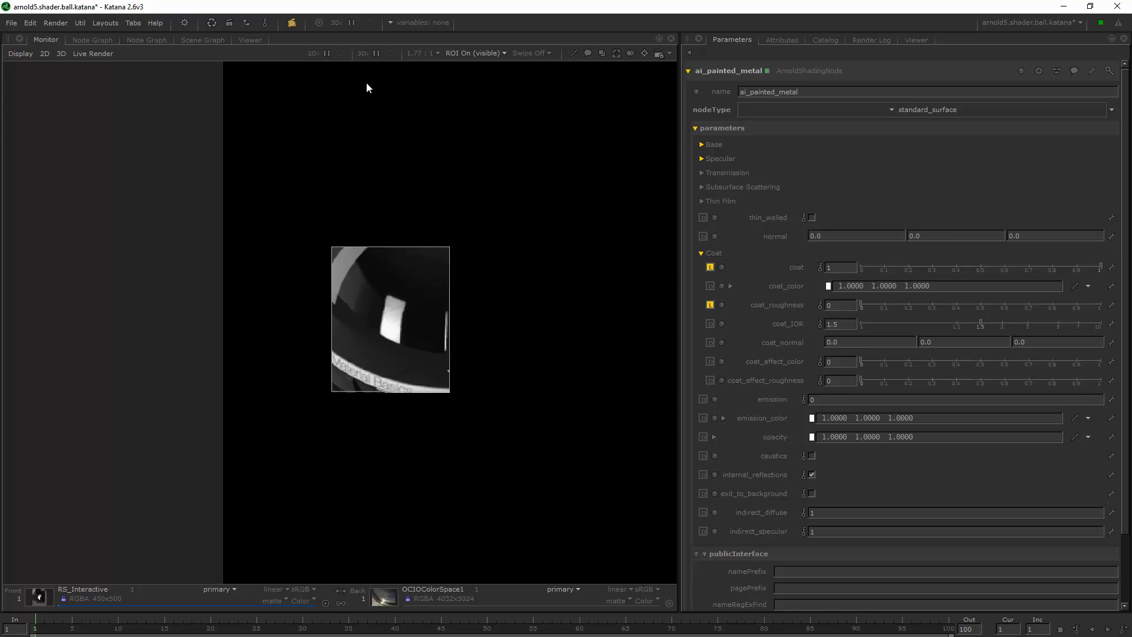
Maximize the Monitor and bring the OCIOColorSpace1 reference photo to the front, framed in full
{"action": "key", "text": "Tab"}
{"action": "key", "text": "Tab"}
{"action": "key", "text": "space"}
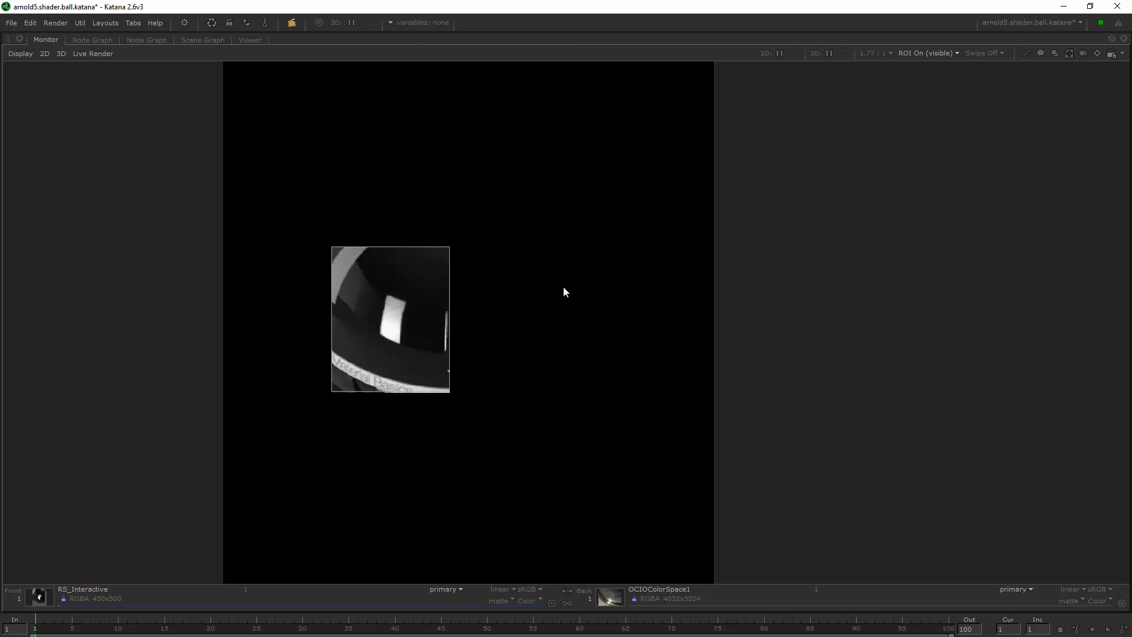
{"action": "key", "text": "grave"}
{"action": "scroll", "coordinate": [662, 288], "scroll_direction": "down", "scroll_amount": 8}
{"action": "key", "text": "f"}
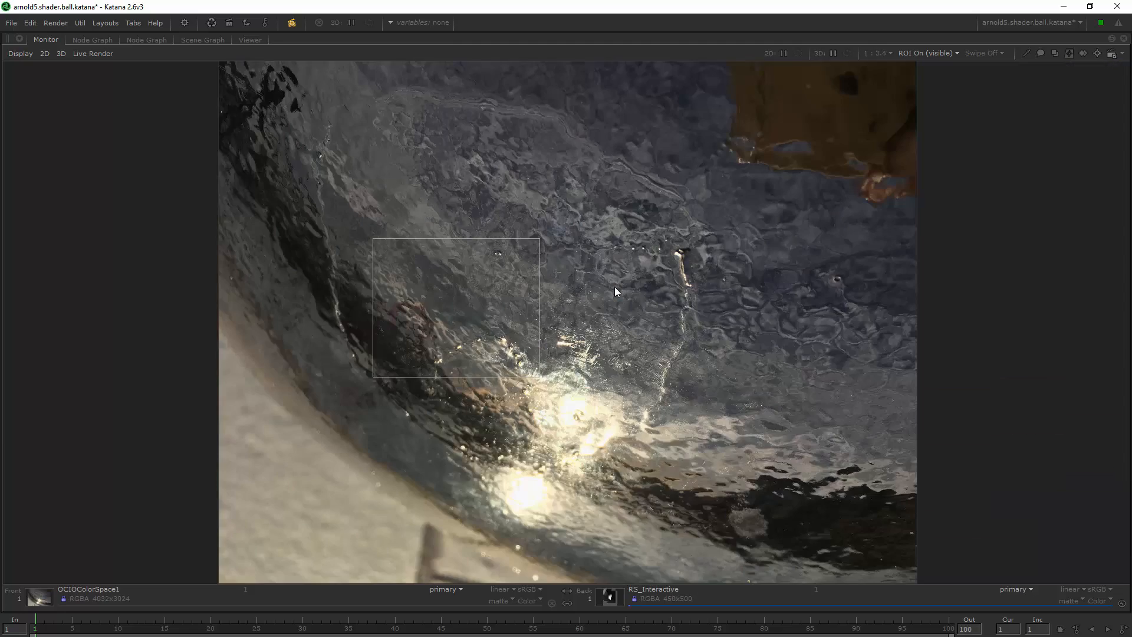
Examine the highlights, scratches and rippled reflections in the OCIOColorSpace1 reference photo up close
{"action": "scroll", "coordinate": [490, 285], "scroll_direction": "down", "scroll_amount": 2}
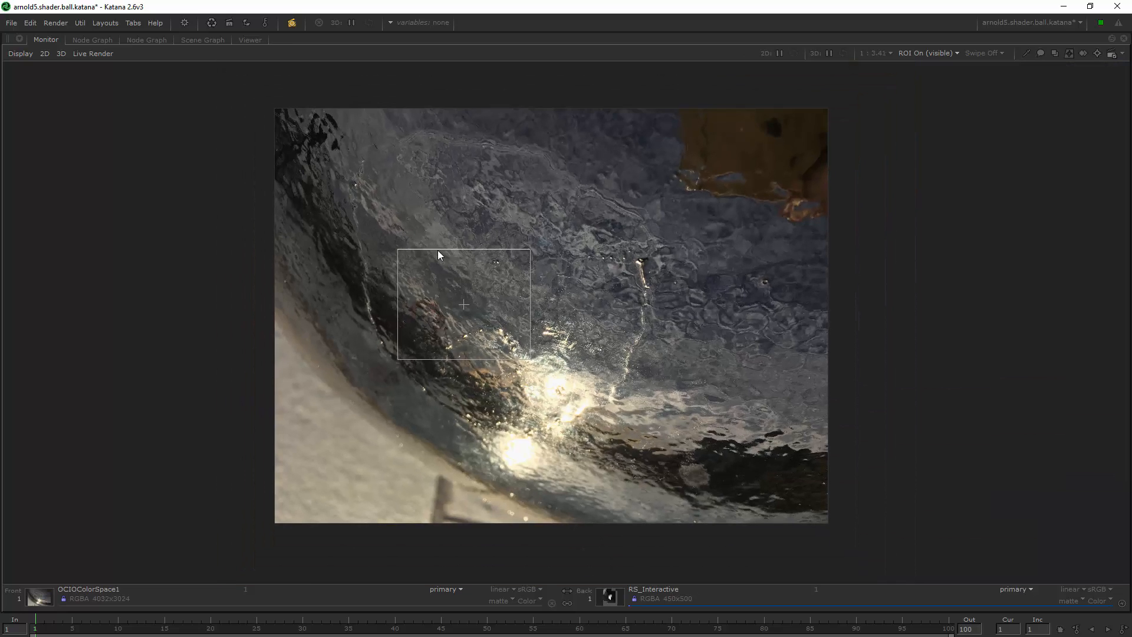
{"action": "middle_click_drag", "start_coordinate": [586, 352], "coordinate": [531, 282]}
{"action": "scroll", "coordinate": [546, 291], "scroll_direction": "up", "scroll_amount": 5}
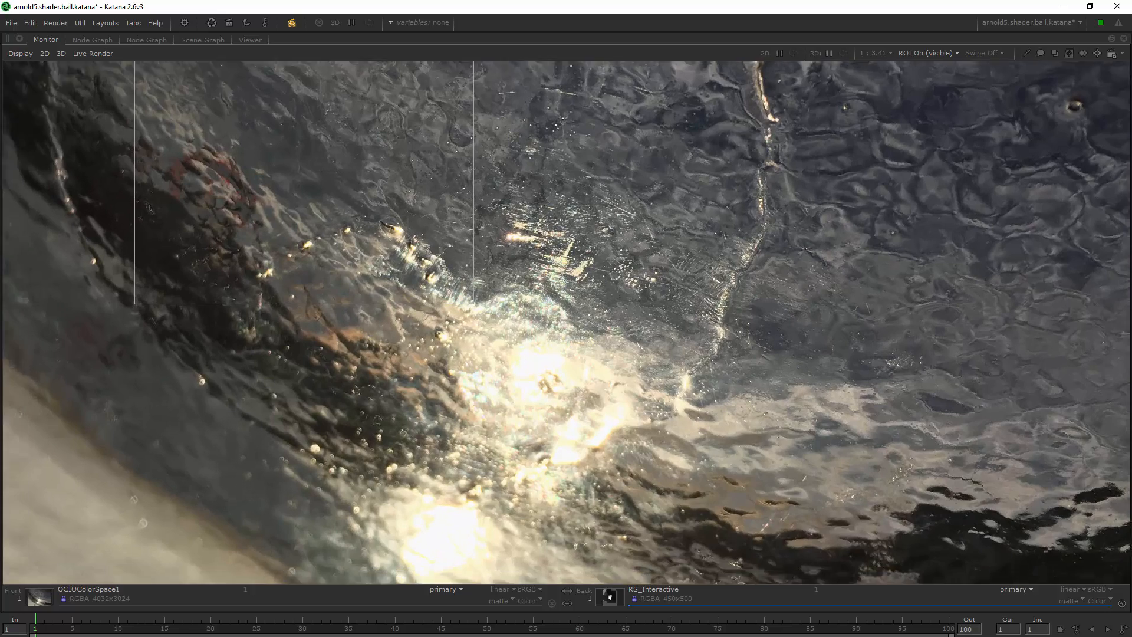
{"action": "middle_click_drag", "start_coordinate": [578, 405], "coordinate": [623, 311]}
{"action": "middle_click_drag", "start_coordinate": [638, 253], "coordinate": [461, 257]}
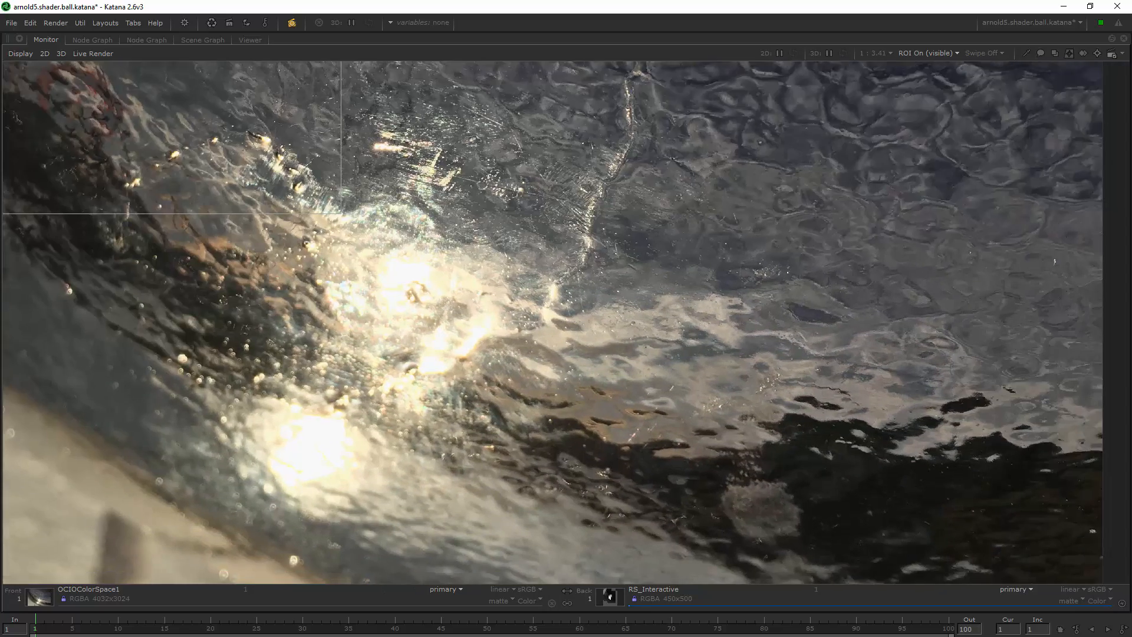
{"action": "middle_click_drag", "start_coordinate": [488, 179], "coordinate": [557, 361]}
{"action": "scroll", "coordinate": [555, 358], "scroll_direction": "down", "scroll_amount": 4}
{"action": "middle_click_drag", "start_coordinate": [450, 246], "coordinate": [486, 298]}
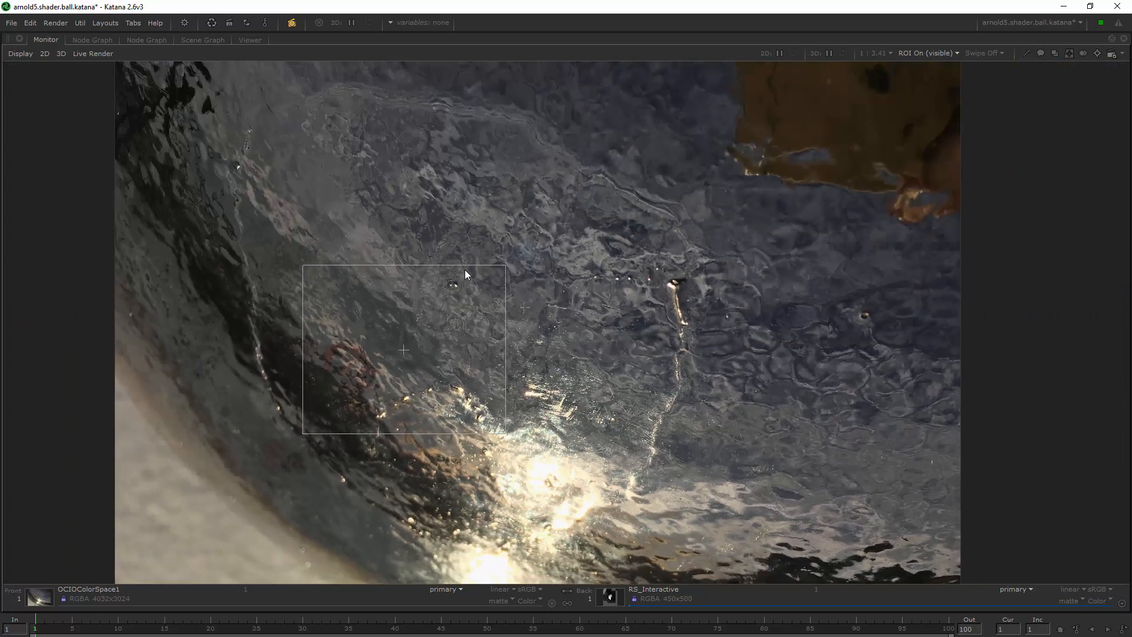
Switch to the OCIOColorSpace reference photo and examine the bumpy paint surface and distorted reflections up close
{"action": "key", "text": "Page_Down"}
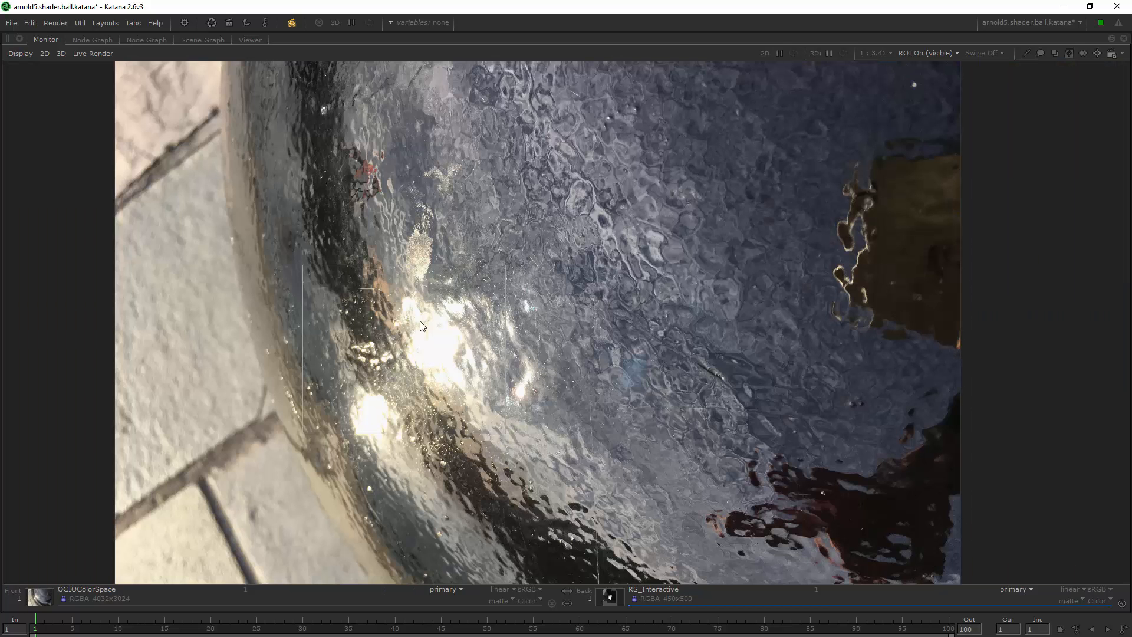
{"action": "scroll", "coordinate": [440, 187], "scroll_direction": "up", "scroll_amount": 5}
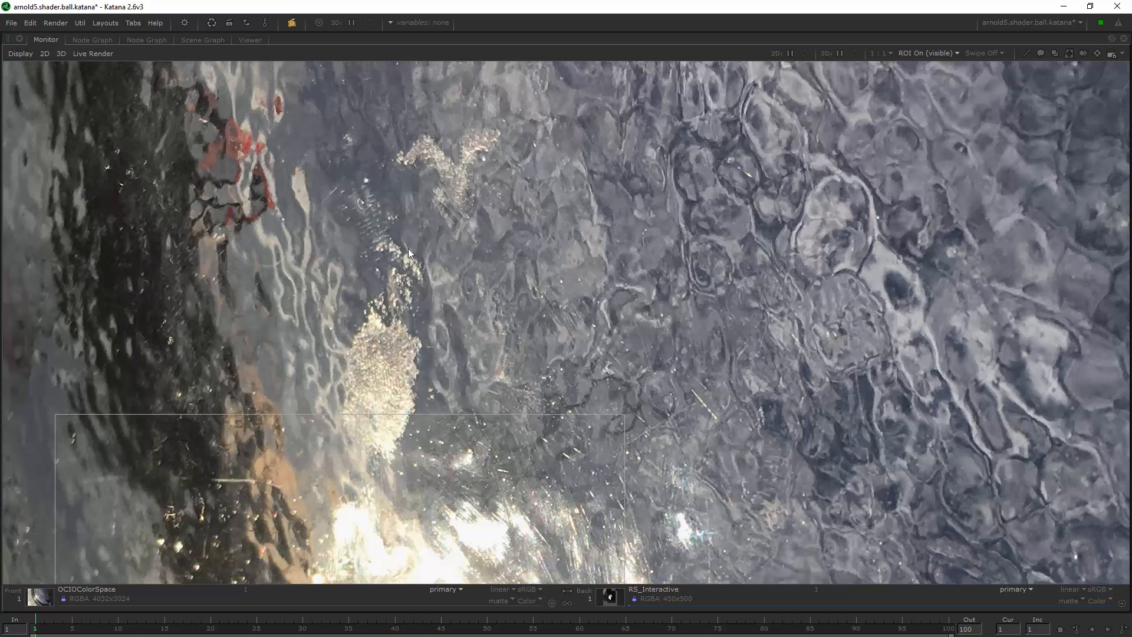
{"action": "scroll", "coordinate": [408, 249], "scroll_direction": "down", "scroll_amount": 5}
{"action": "middle_click_drag", "start_coordinate": [527, 393], "coordinate": [453, 308]}
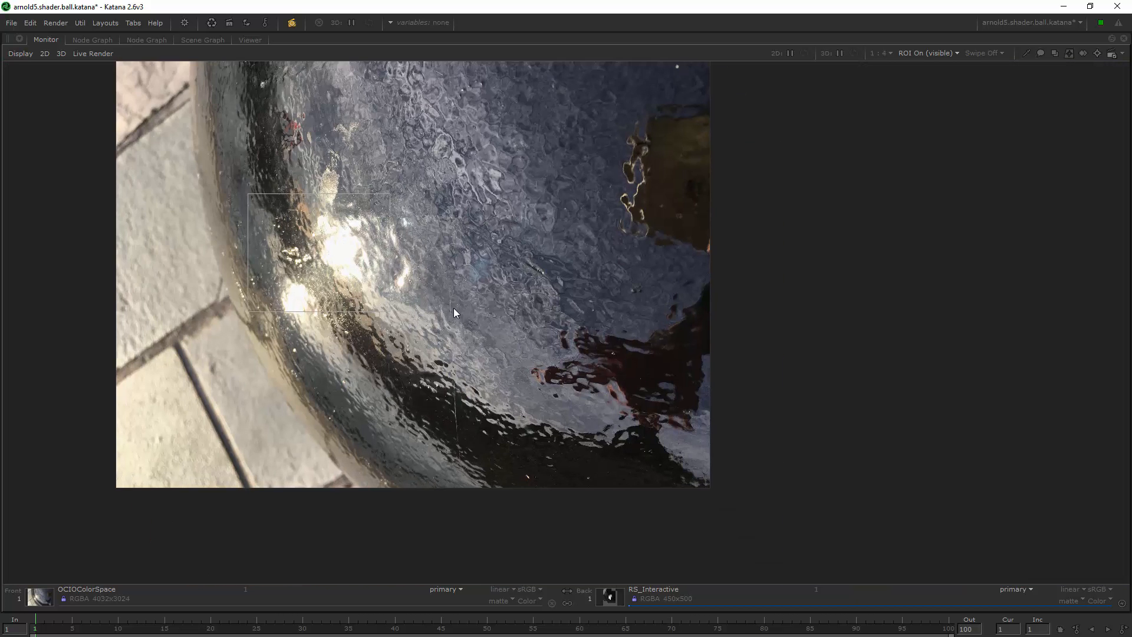
{"action": "scroll", "coordinate": [386, 420], "scroll_direction": "up", "scroll_amount": 5}
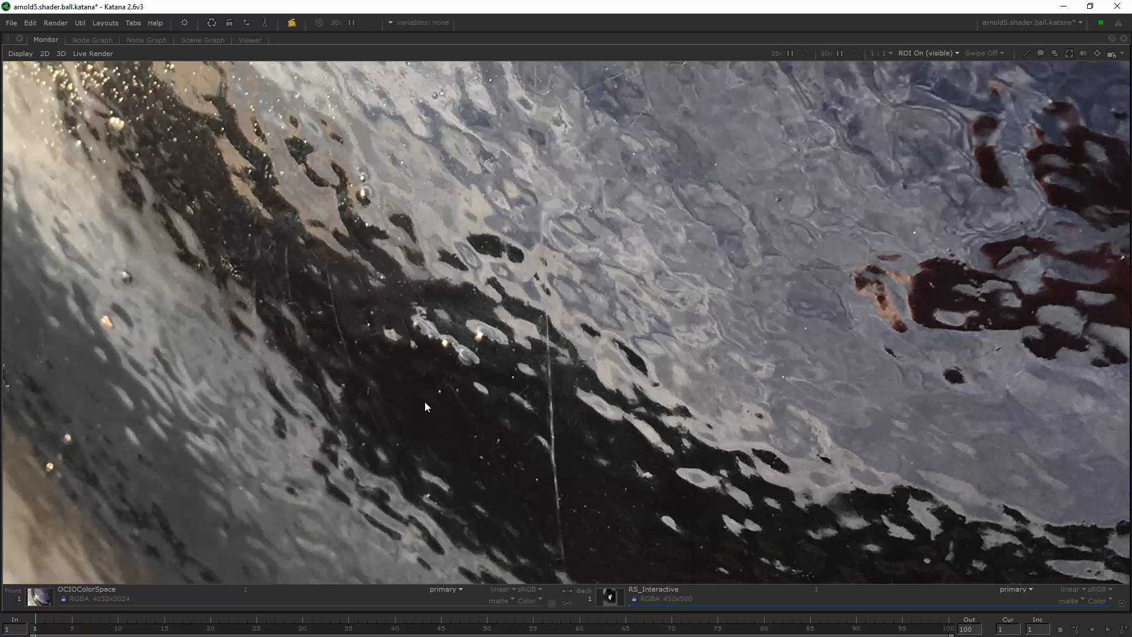
{"action": "scroll", "coordinate": [510, 324], "scroll_direction": "up", "scroll_amount": 2}
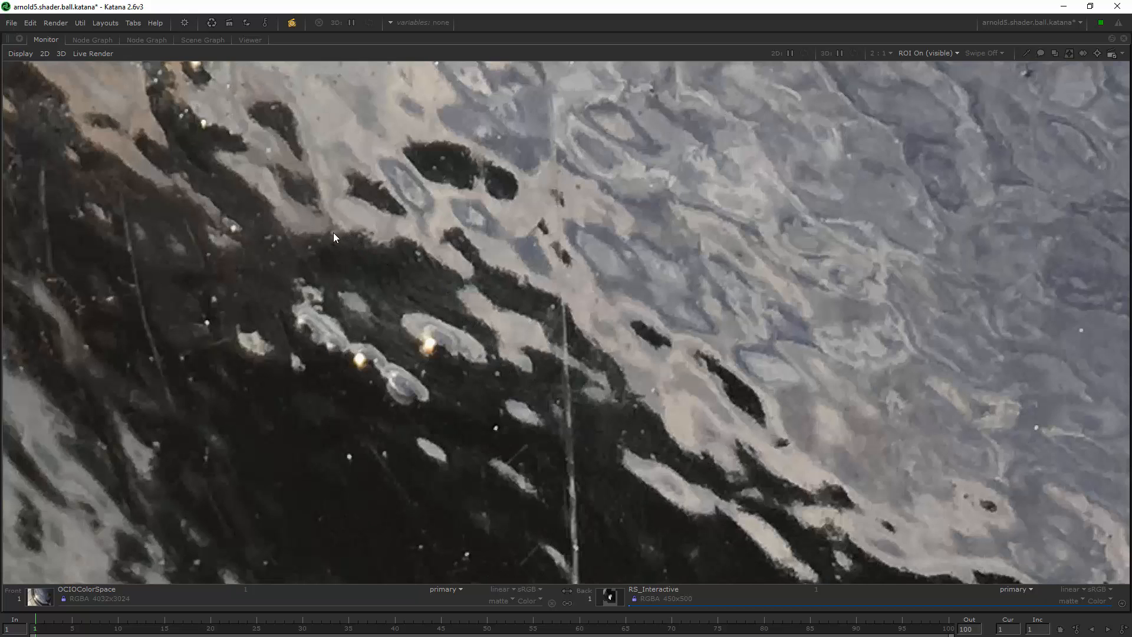
{"action": "middle_click_drag", "start_coordinate": [265, 188], "coordinate": [487, 316]}
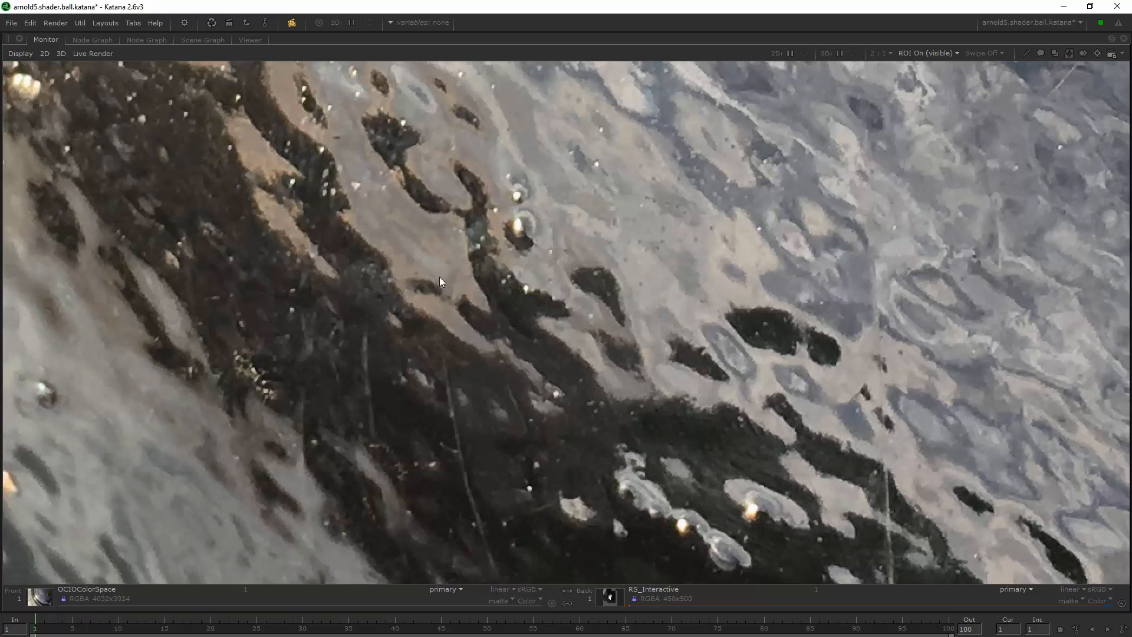
{"action": "scroll", "coordinate": [426, 271], "scroll_direction": "down", "scroll_amount": 4}
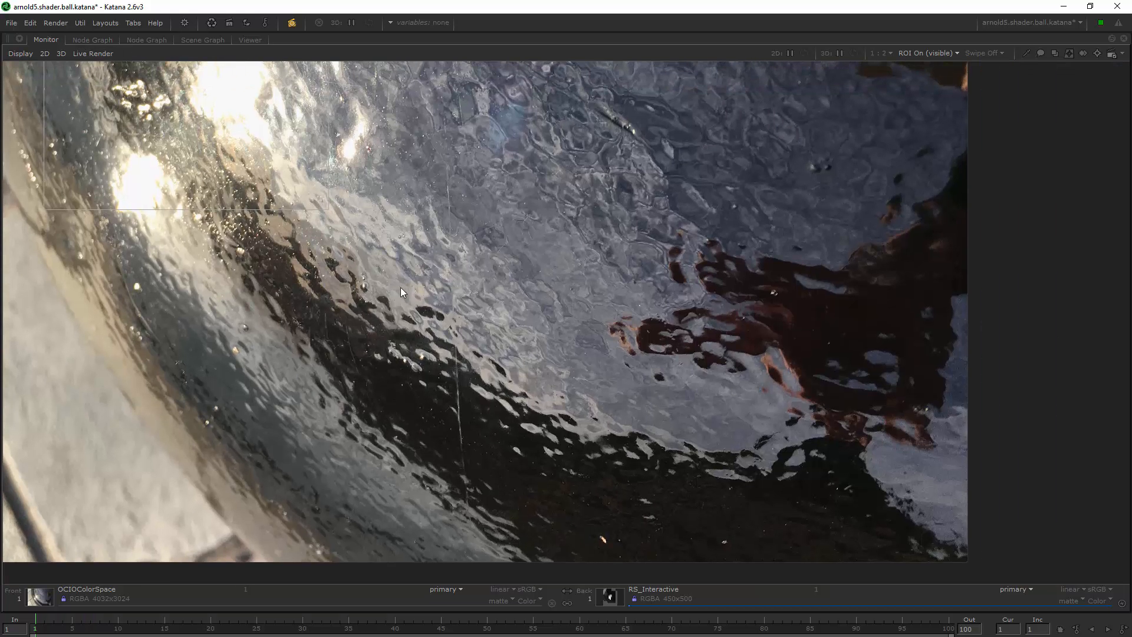
Bring the 450x500 RS_Interactive live render back as the front image in the maximized Monitor
{"action": "key", "text": "Page_Down"}
{"action": "middle_click_drag", "start_coordinate": [395, 319], "coordinate": [702, 297]}
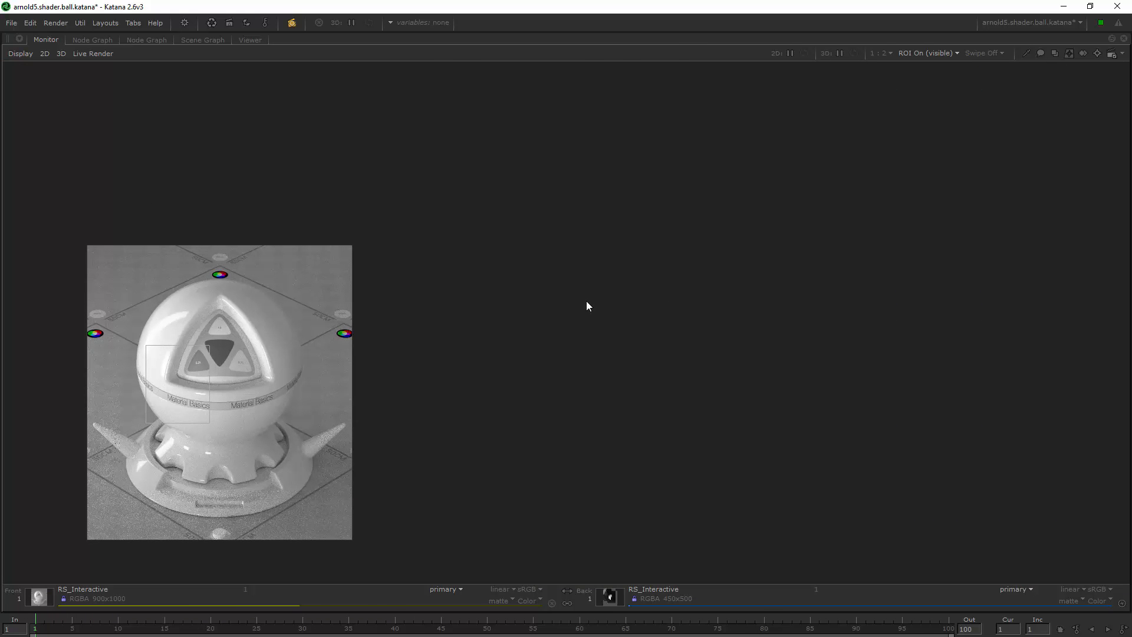
{"action": "key", "text": "space"}
{"action": "key", "text": "space"}
{"action": "key", "text": "grave"}
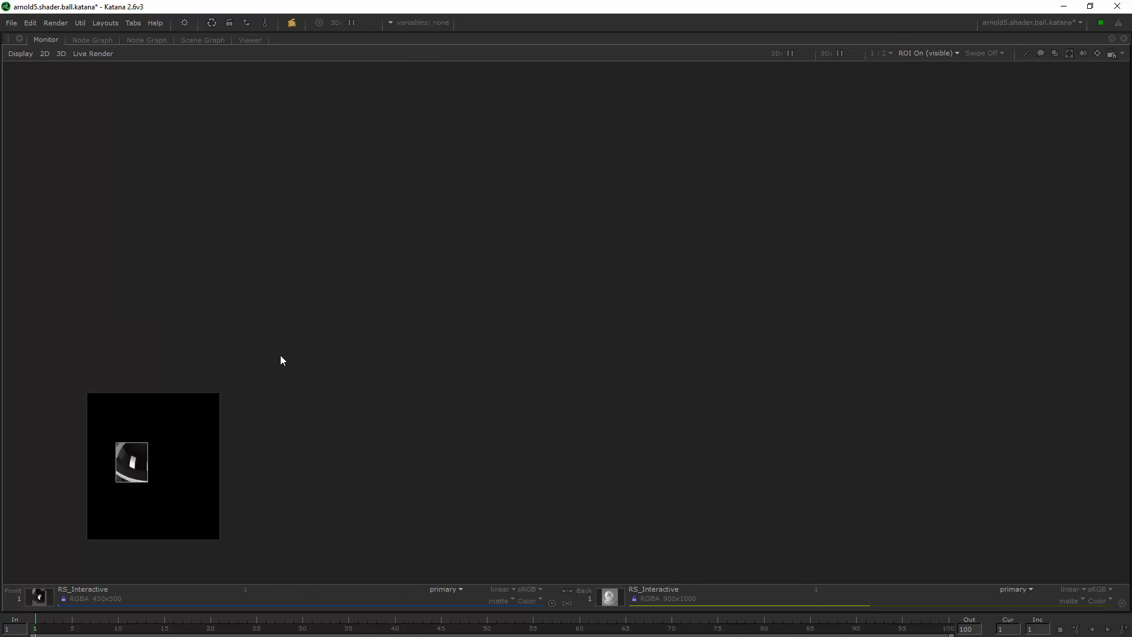
Frame the live render, try a coat_roughness of 0.2 on ai_painted_metal, and settle on 0.05
{"action": "key", "text": "f"}
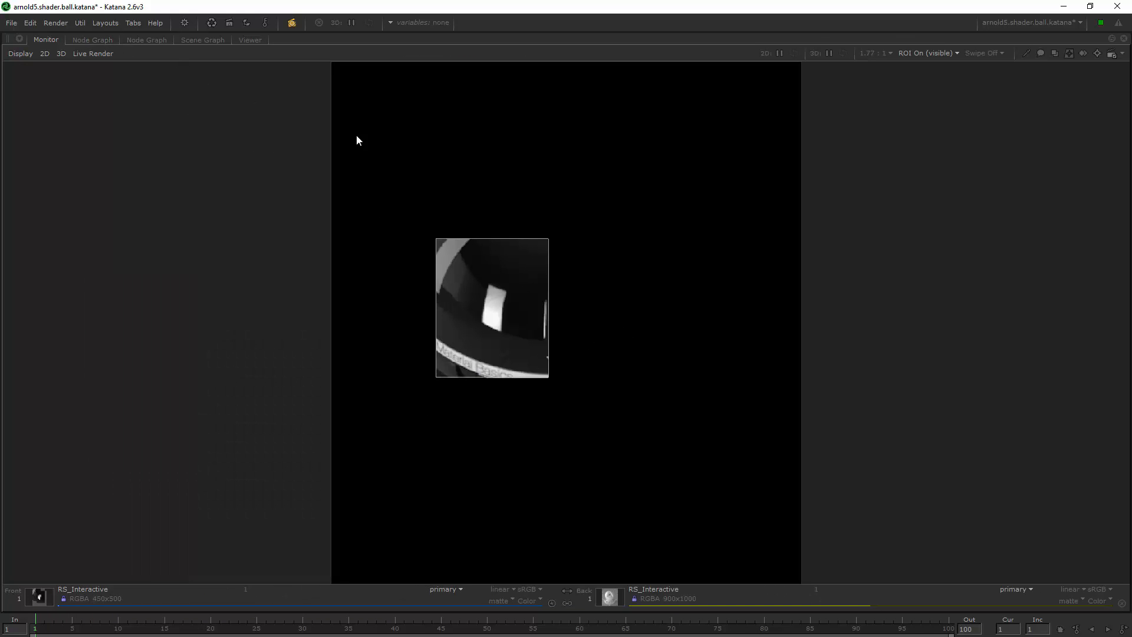
{"action": "key", "text": "space"}
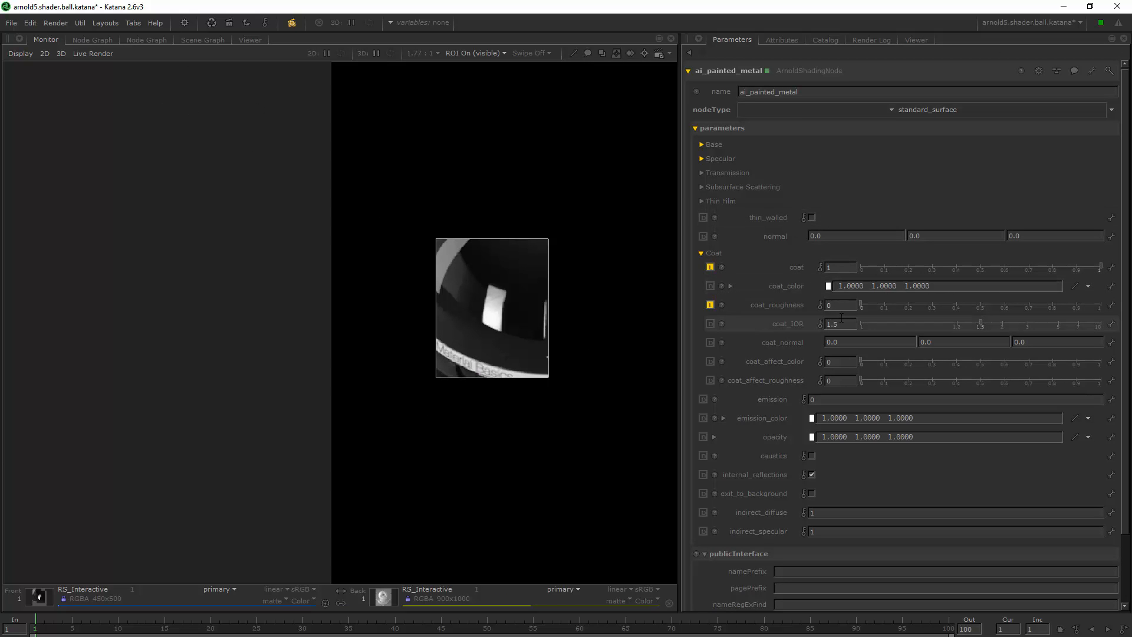
{"action": "type", "text": "2"}
{"action": "key", "text": "Return"}
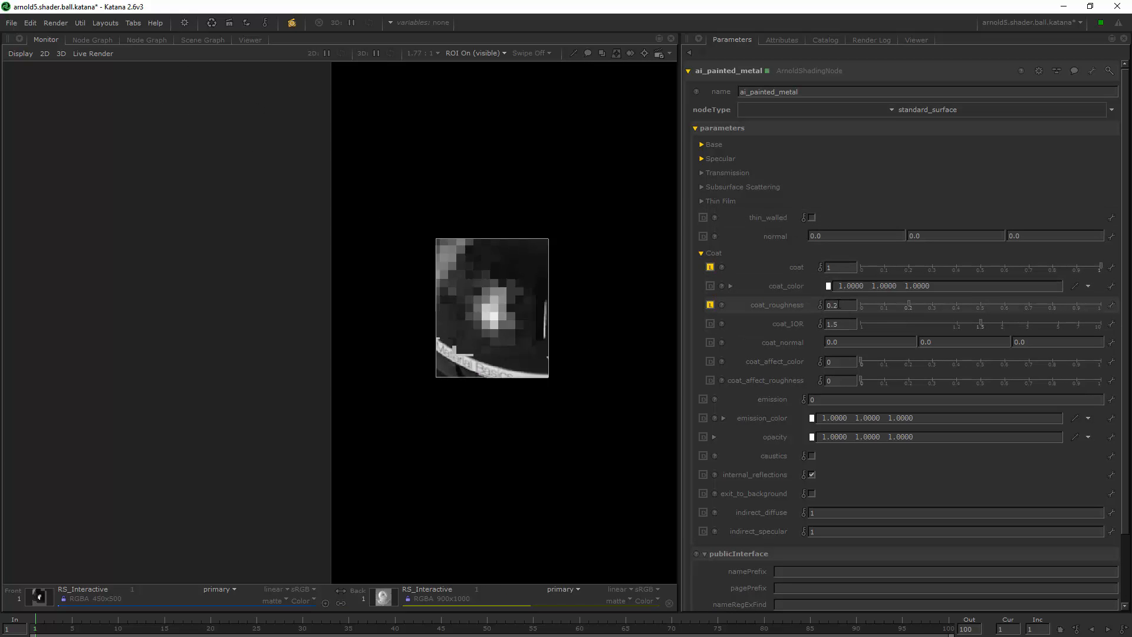
{"action": "key", "text": "BackSpace"}
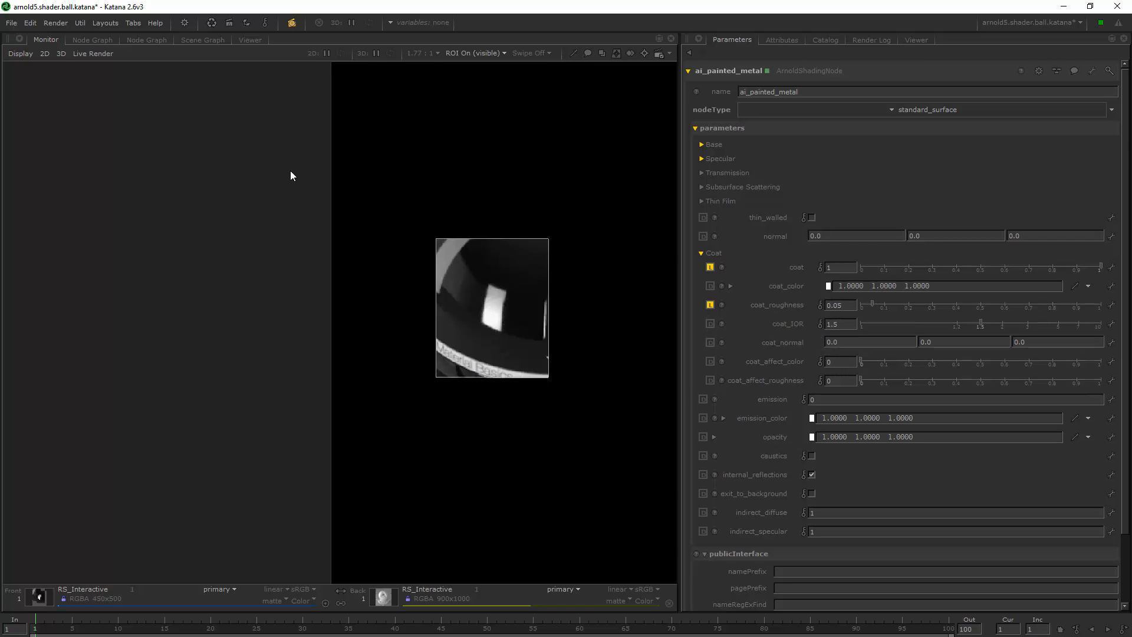
Enlarge the live render's region of interest to cover most of the shader ball's upper sphere and its lettered band
{"action": "left_click_drag", "start_coordinate": [373, 110], "coordinate": [671, 412], "text": "shift"}
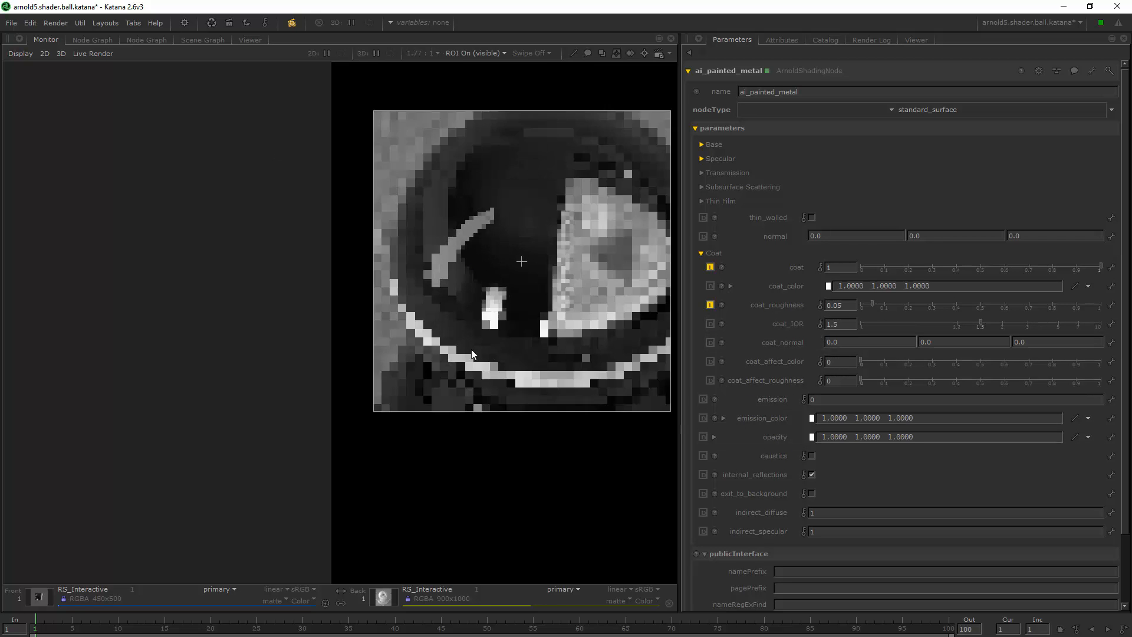
{"action": "scroll", "coordinate": [472, 349], "scroll_direction": "down", "scroll_amount": 1}
{"action": "scroll", "coordinate": [462, 339], "scroll_direction": "up", "scroll_amount": 1}
{"action": "middle_click_drag", "start_coordinate": [550, 288], "coordinate": [322, 287]}
{"action": "scroll", "coordinate": [330, 227], "scroll_direction": "up", "scroll_amount": 5}
{"action": "middle_click_drag", "start_coordinate": [358, 245], "coordinate": [418, 289]}
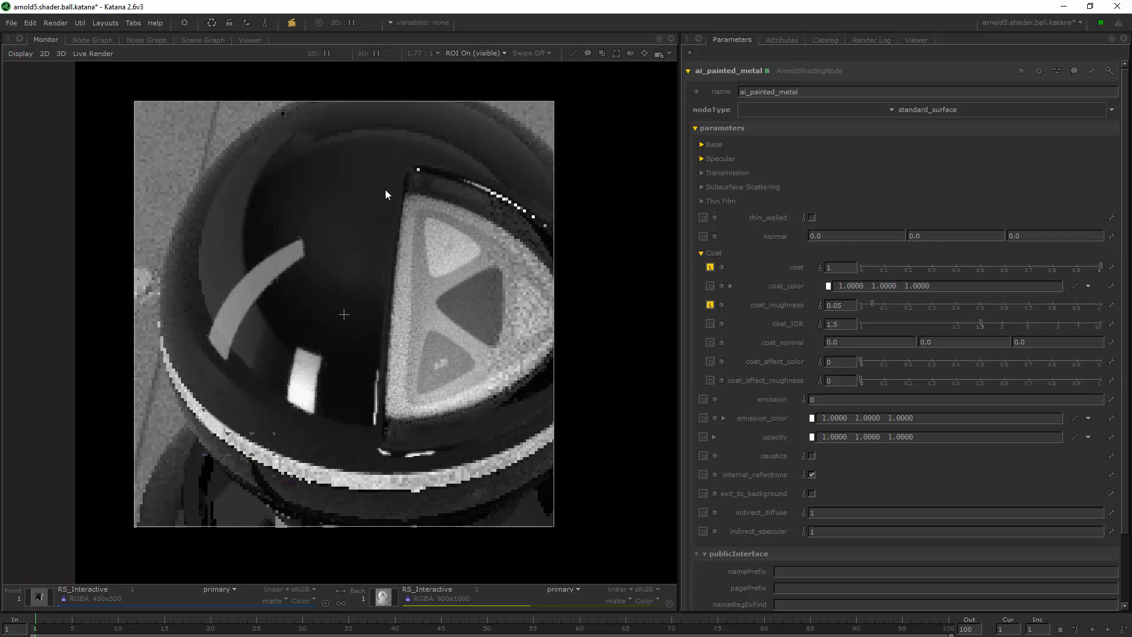
{"action": "left_click_drag", "start_coordinate": [453, 79], "coordinate": [121, 517], "text": "shift"}
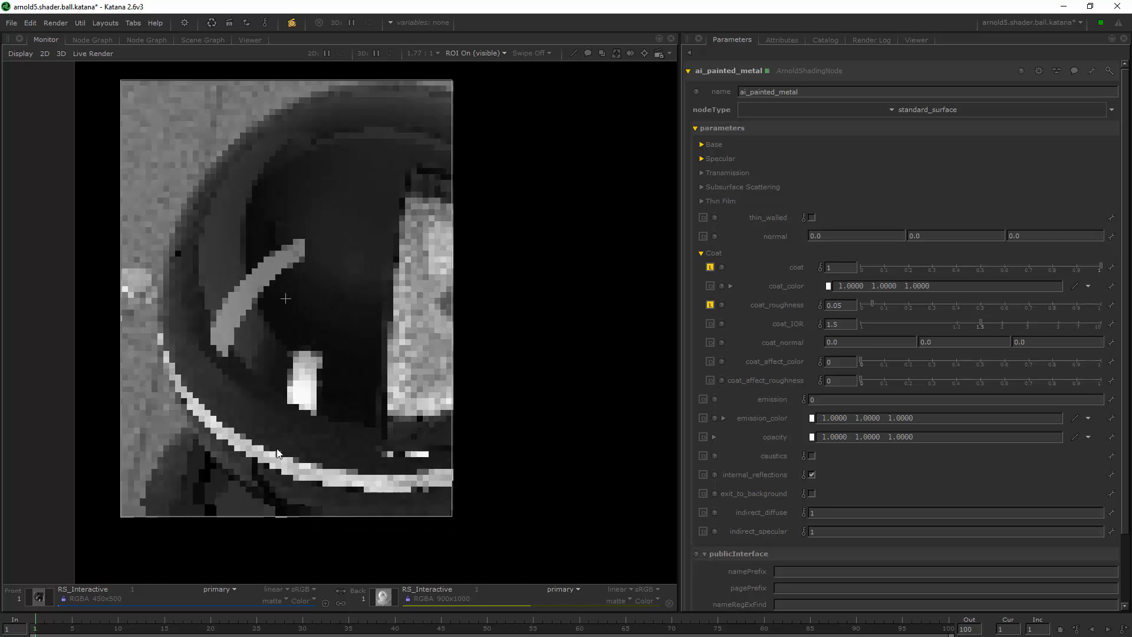
{"action": "middle_click_drag", "start_coordinate": [337, 267], "coordinate": [399, 269]}
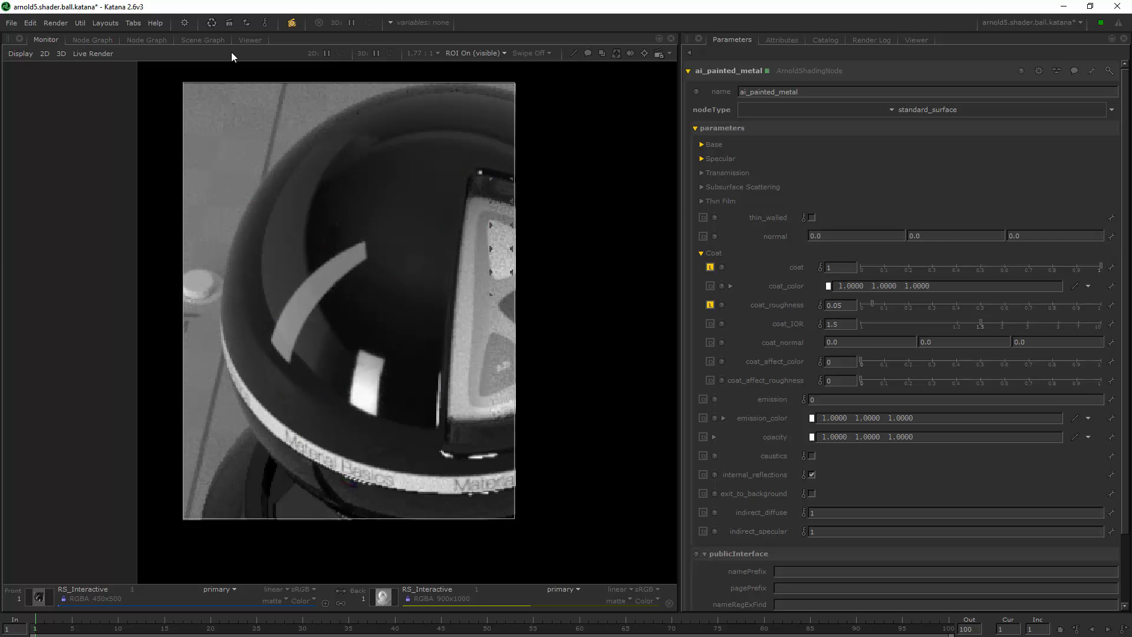
Duplicate noise1 in the Painted Metal group and connect the copy's out.r output to coat_roughness on ai_painted_metal
{"action": "left_click", "coordinate": [146, 40]}
{"action": "middle_click_drag", "start_coordinate": [419, 155], "coordinate": [377, 171]}
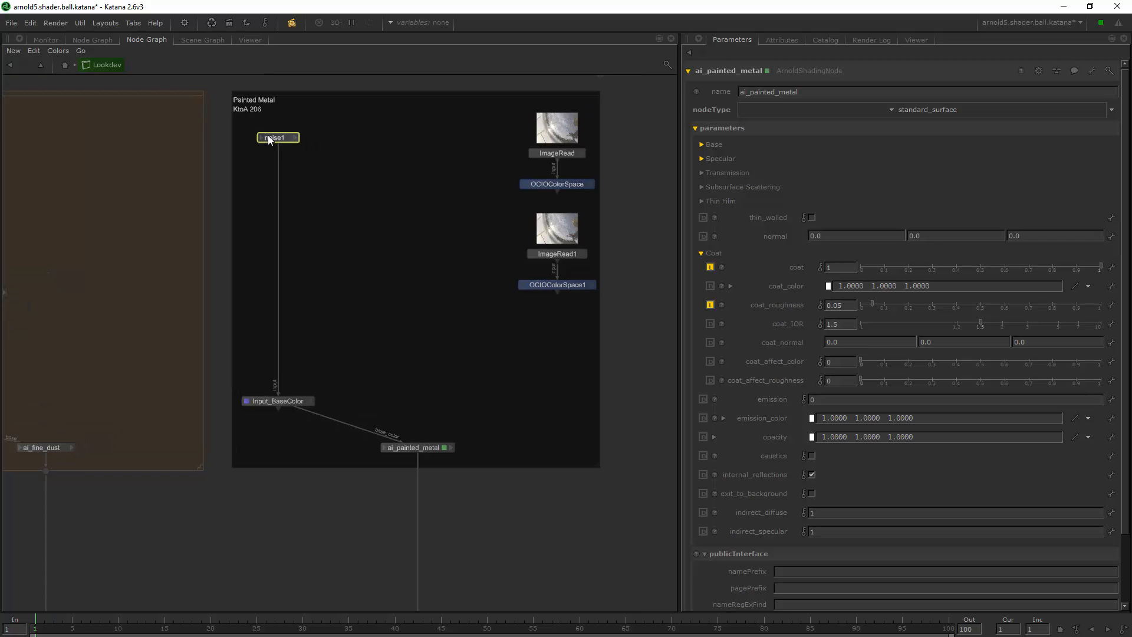
{"action": "key", "text": "ctrl+d"}
{"action": "left_click", "coordinate": [373, 137]}
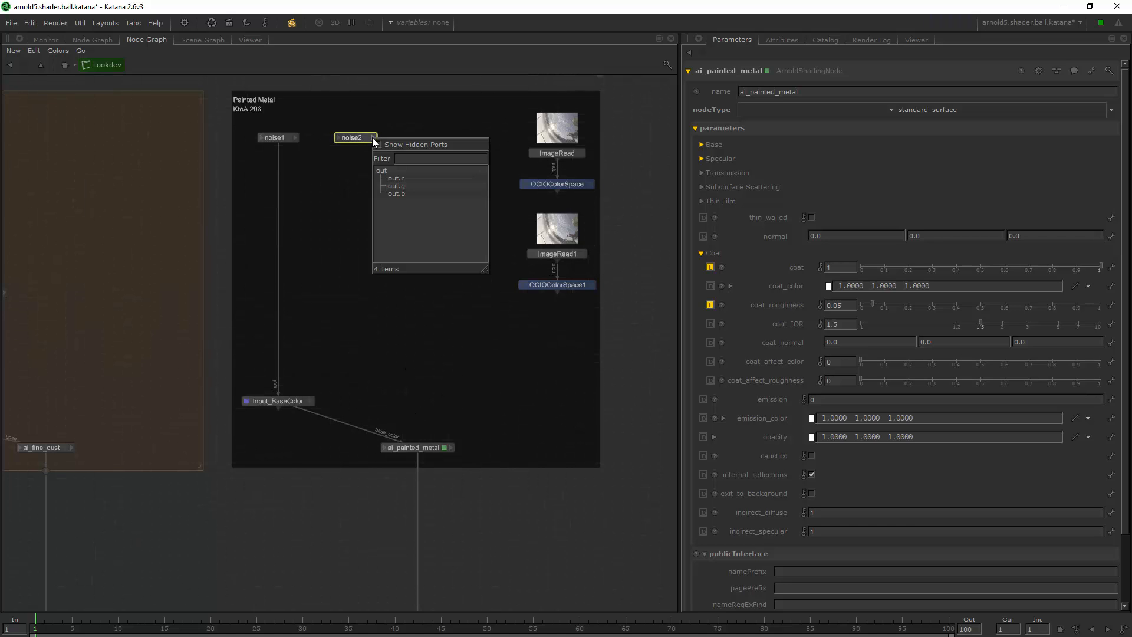
{"action": "left_click", "coordinate": [400, 178]}
{"action": "left_click", "coordinate": [392, 447]}
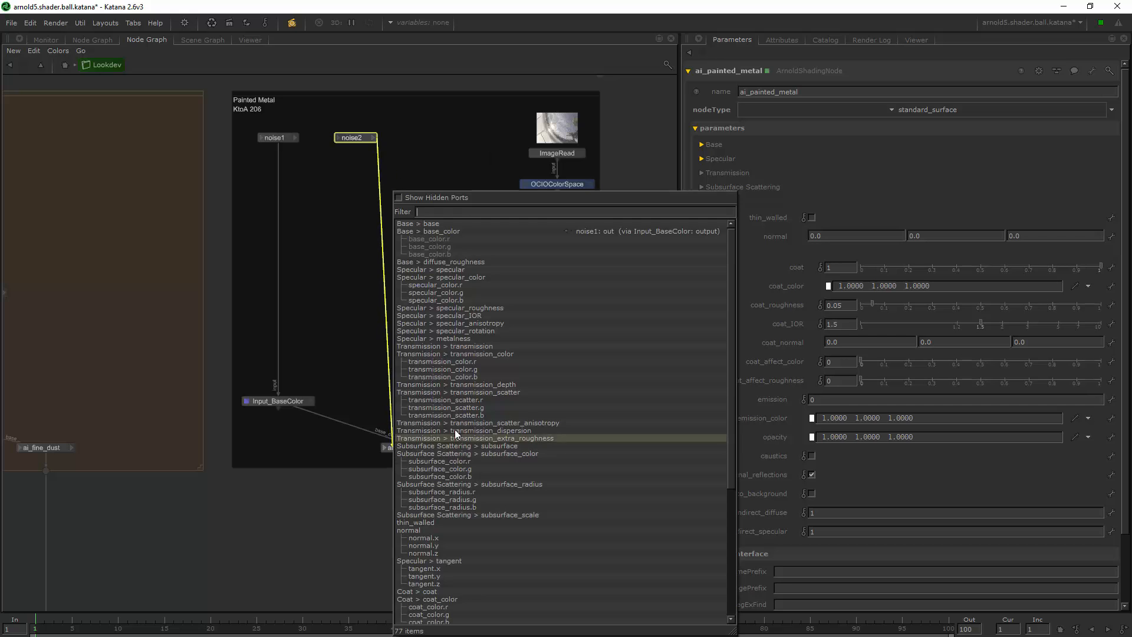
{"action": "scroll", "coordinate": [491, 447], "scroll_direction": "down", "scroll_amount": 5}
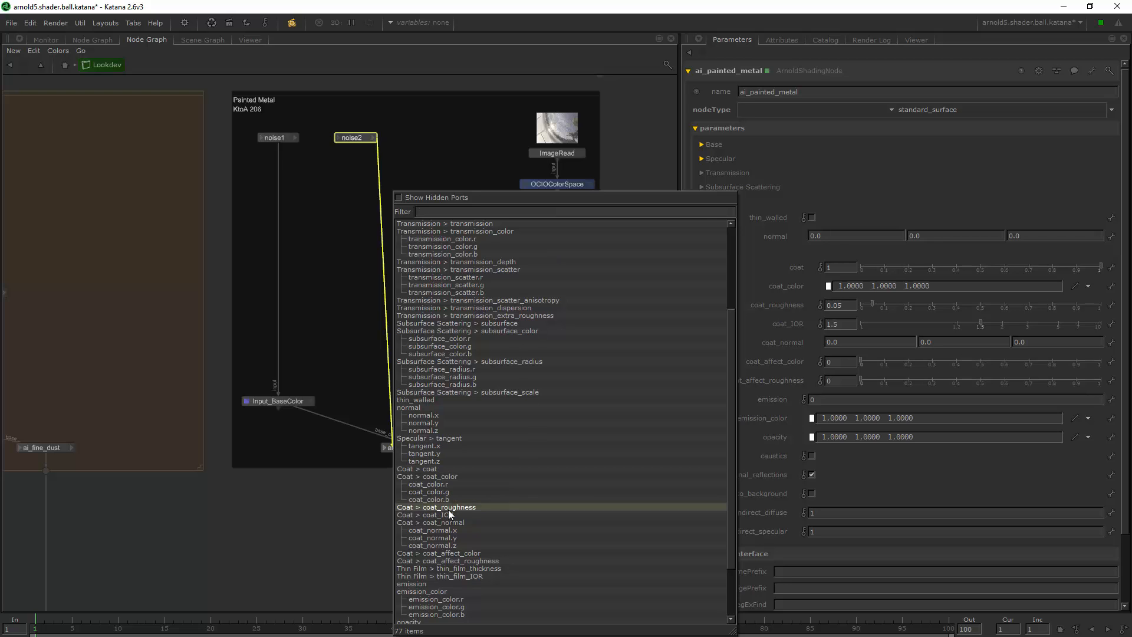
{"action": "left_click", "coordinate": [470, 508]}
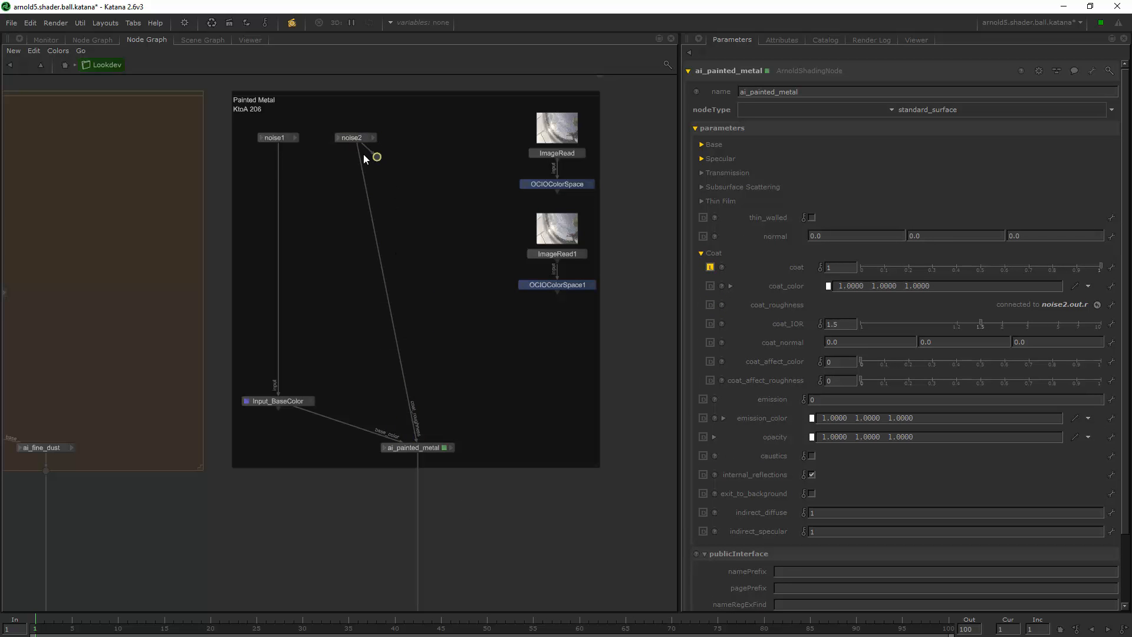
Route the full out output of noise2 through a Dot into coat_roughness, placing the Dot just above ai_painted_metal
{"action": "left_click", "coordinate": [374, 156]}
{"action": "left_click", "coordinate": [412, 131]}
{"action": "left_click_drag", "start_coordinate": [375, 153], "coordinate": [417, 199]}
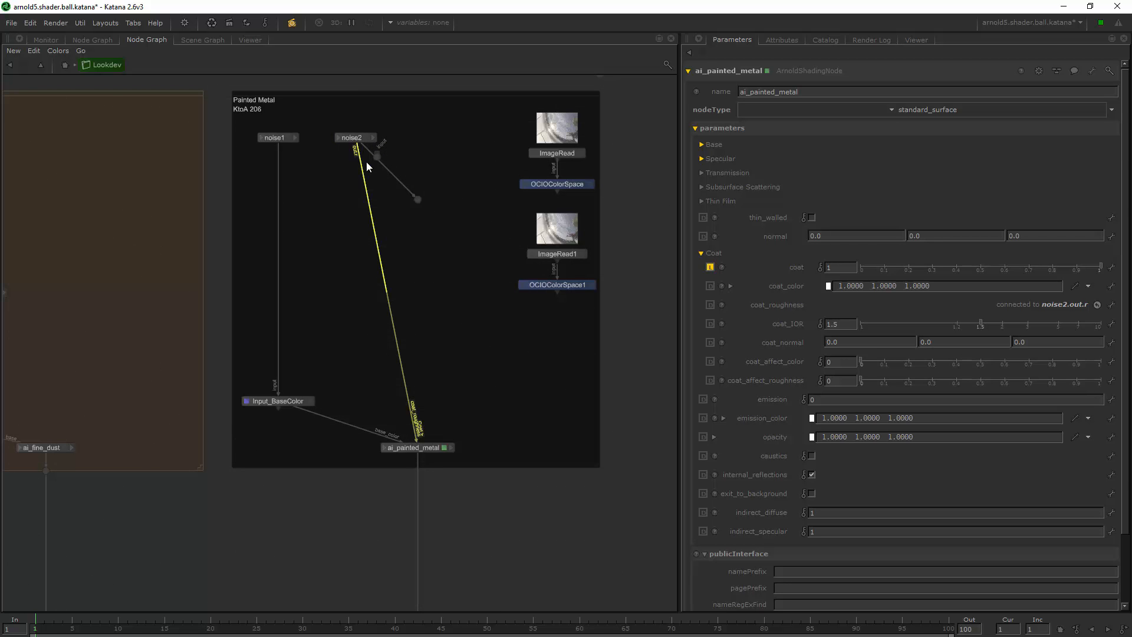
{"action": "left_click", "coordinate": [356, 146]}
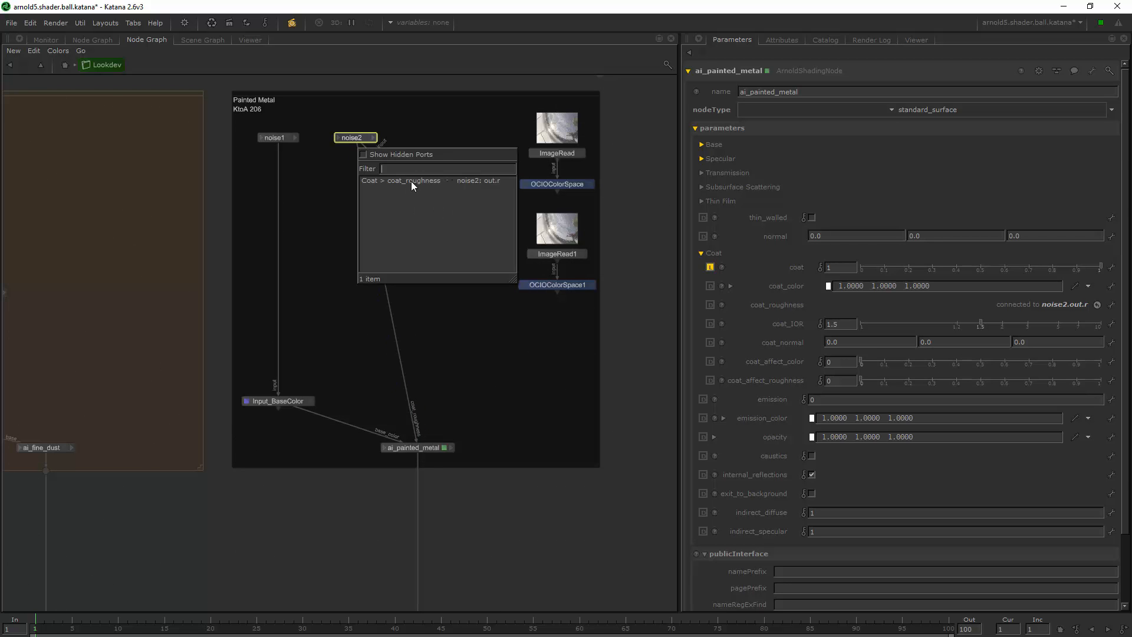
{"action": "left_click", "coordinate": [411, 182]}
{"action": "left_click", "coordinate": [417, 199]}
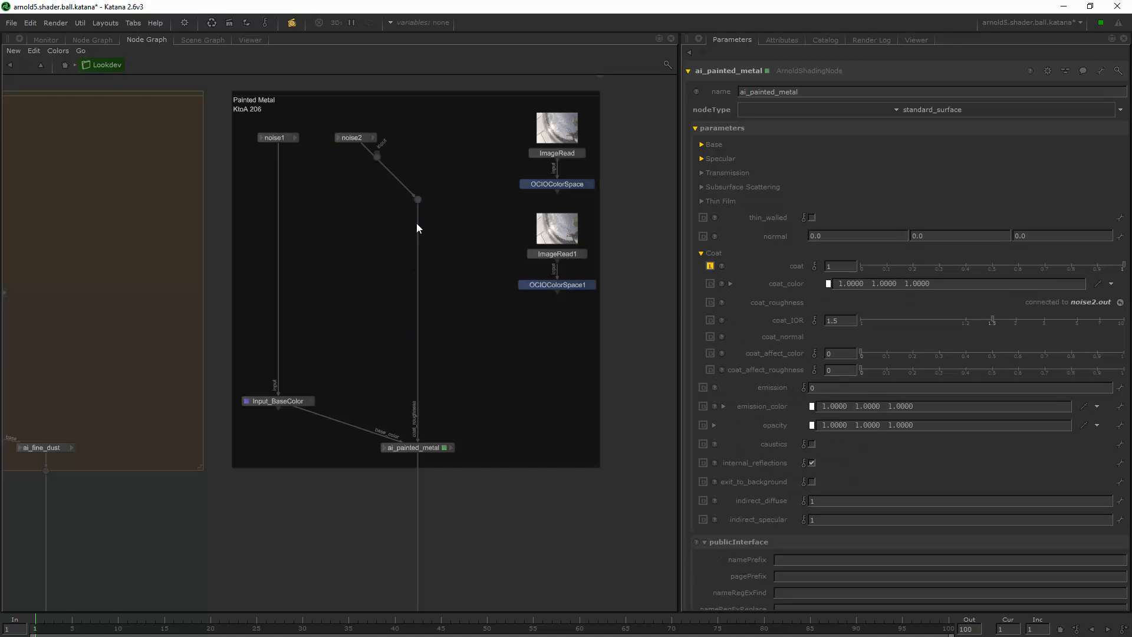
{"action": "left_click_drag", "start_coordinate": [418, 200], "coordinate": [367, 380]}
Turn off Display As Dot for the Dot feeding coat_roughness and rename it Input_CoatSpecR
{"action": "double_click", "coordinate": [371, 379]}
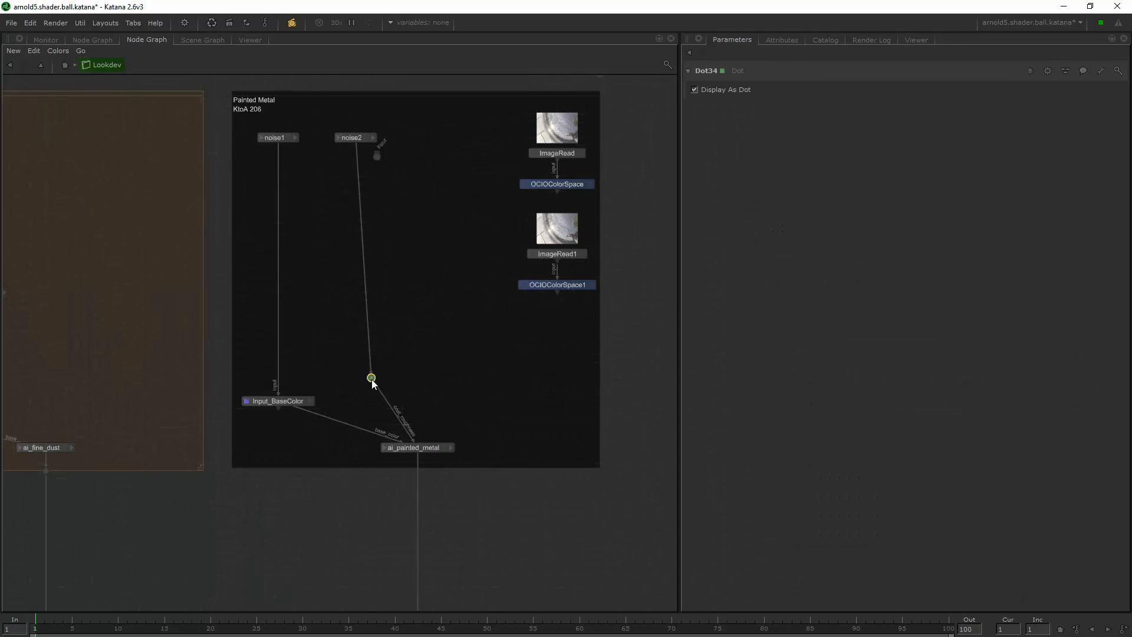
{"action": "left_click", "coordinate": [711, 89]}
{"action": "left_click", "coordinate": [704, 71]}
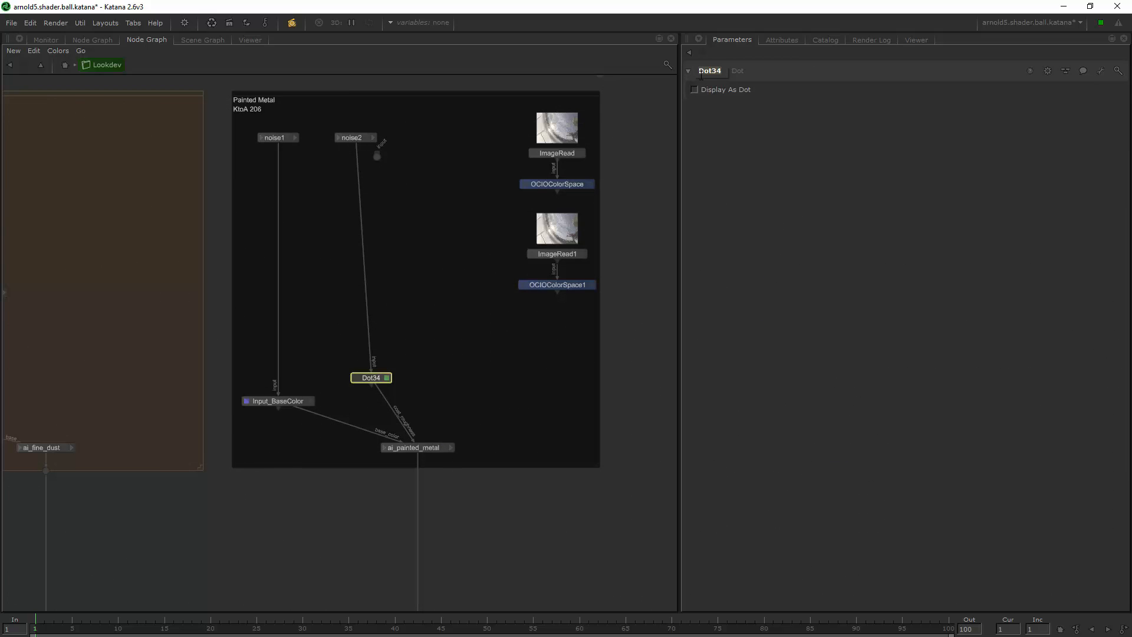
{"action": "type", "text": "Inptu"}
{"action": "key", "text": "BackSpace"}
{"action": "key", "text": "BackSpace"}
{"action": "type", "text": "ut_"}
{"action": "type", "text": "S"}
{"action": "key", "text": "BackSpace"}
{"action": "type", "text": "CoatSpecR"}
{"action": "key", "text": "Return"}
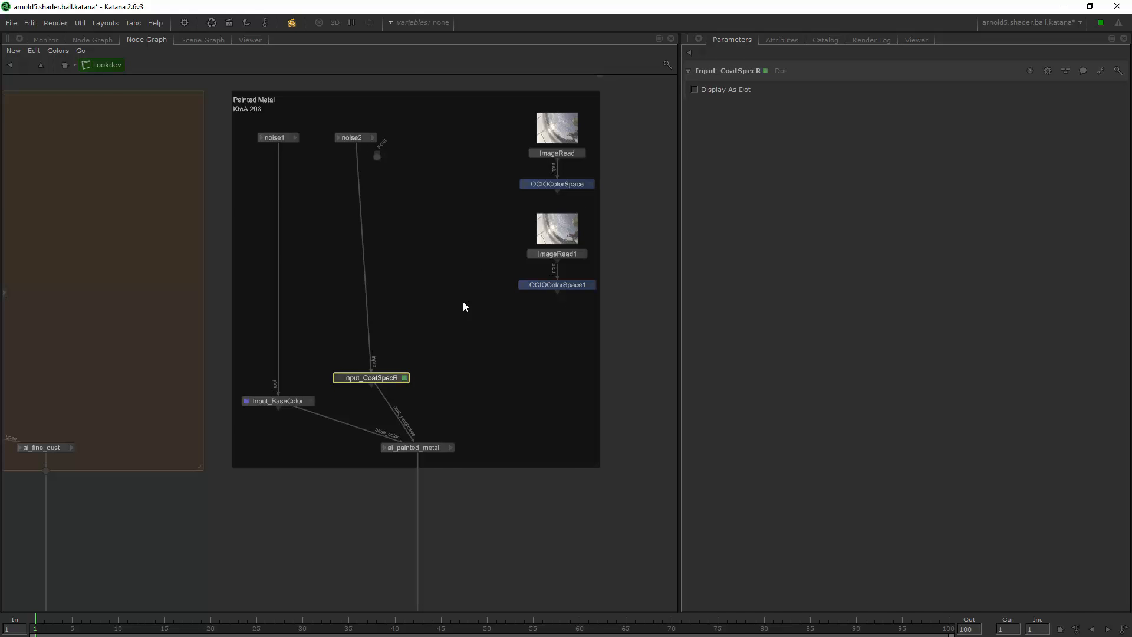
Align Input_CoatSpecR beneath noise2 and beside Input_BaseColor, and delete the unused Dot near noise2
{"action": "left_click_drag", "start_coordinate": [366, 383], "coordinate": [339, 411]}
{"action": "left_click", "coordinate": [395, 363]}
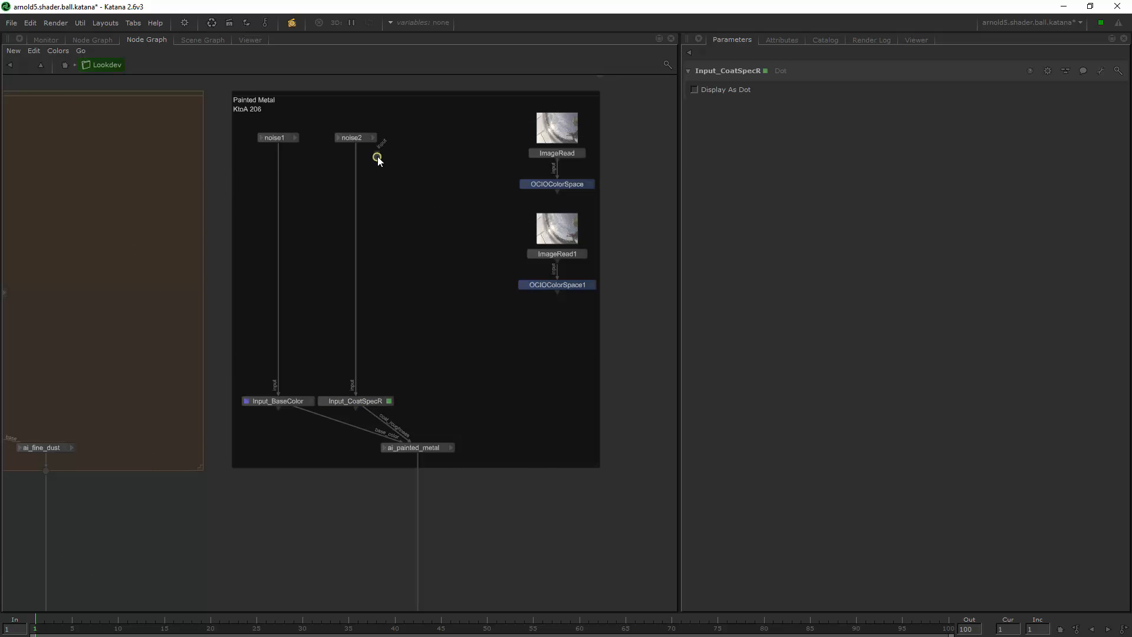
{"action": "left_click", "coordinate": [44, 40]}
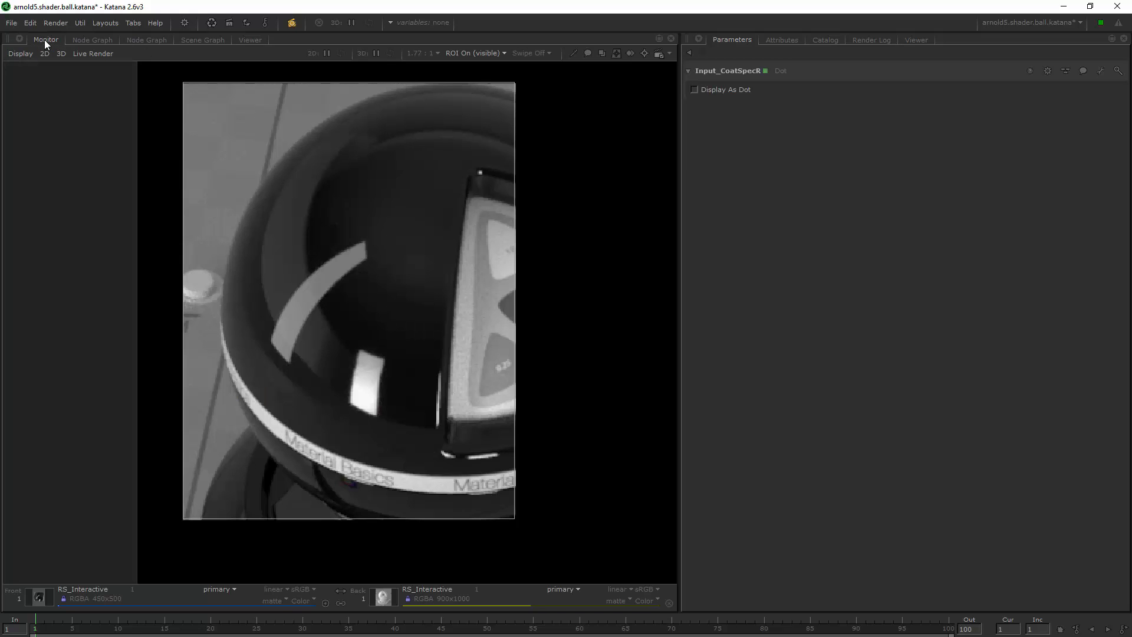
{"action": "left_click", "coordinate": [148, 40]}
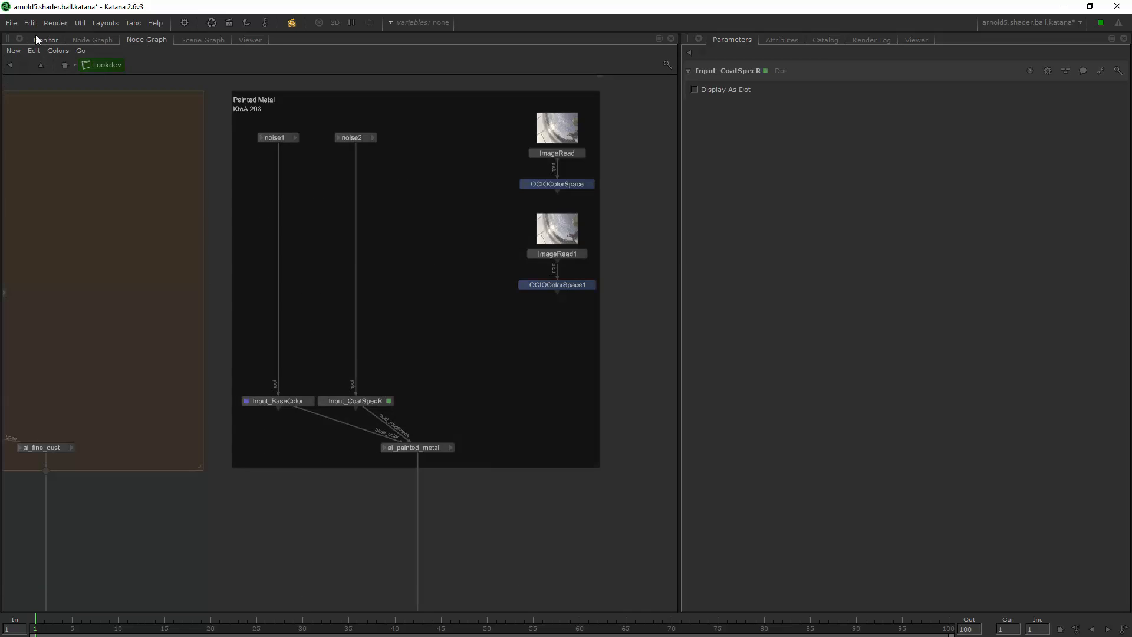
Restart the live render from the RS_Interactive node and bring the Monitor back into view
{"action": "left_click", "coordinate": [41, 39]}
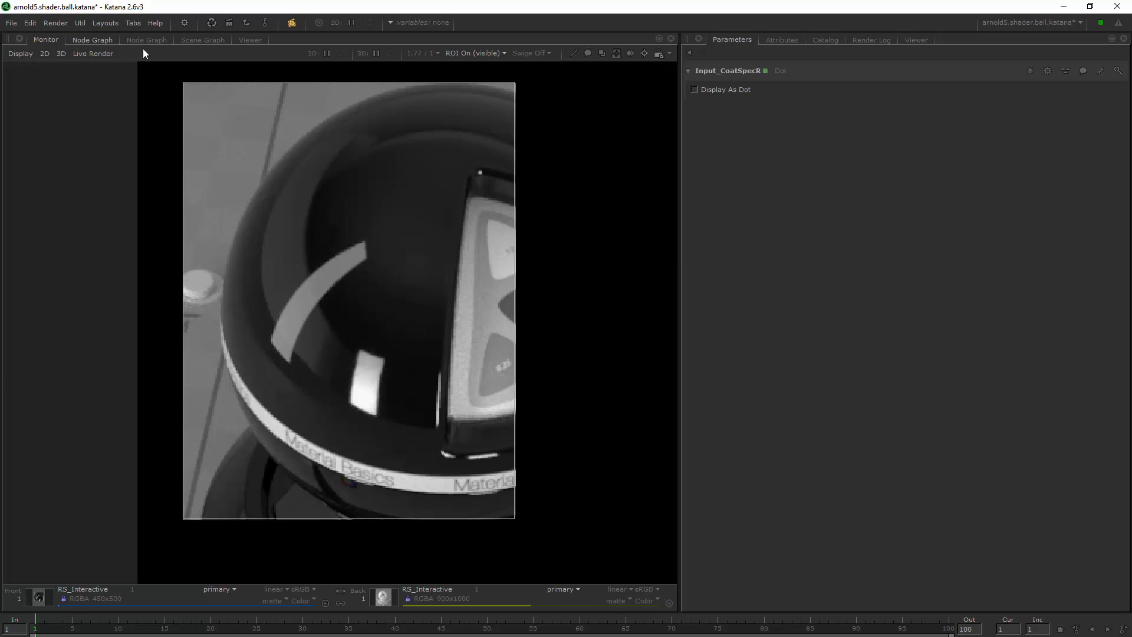
{"action": "left_click", "coordinate": [228, 590]}
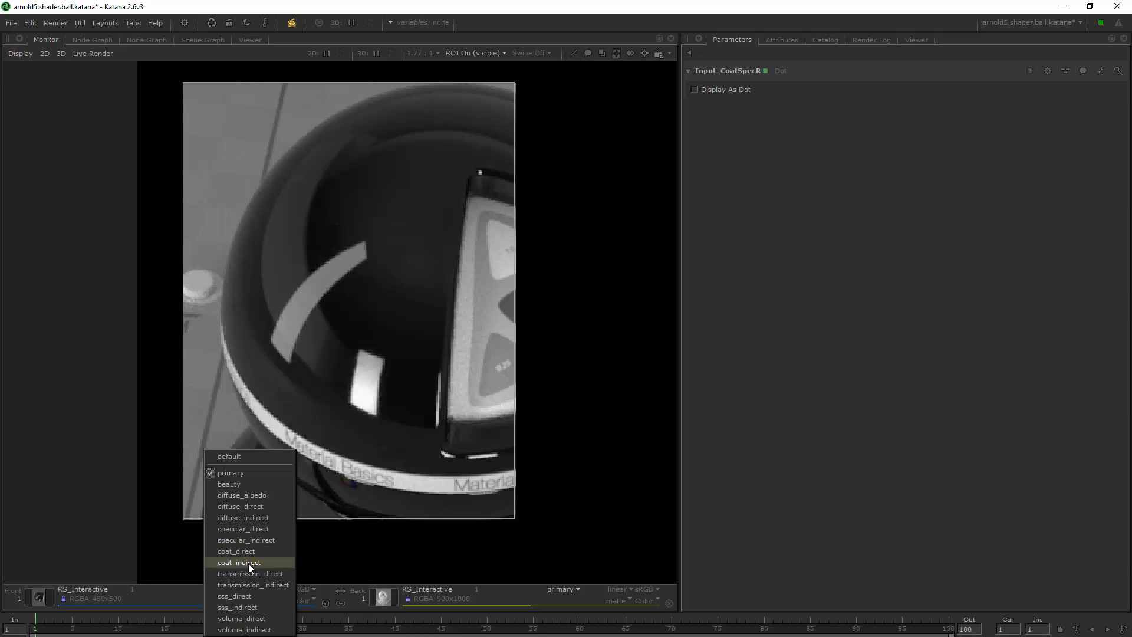
{"action": "left_click", "coordinate": [88, 39]}
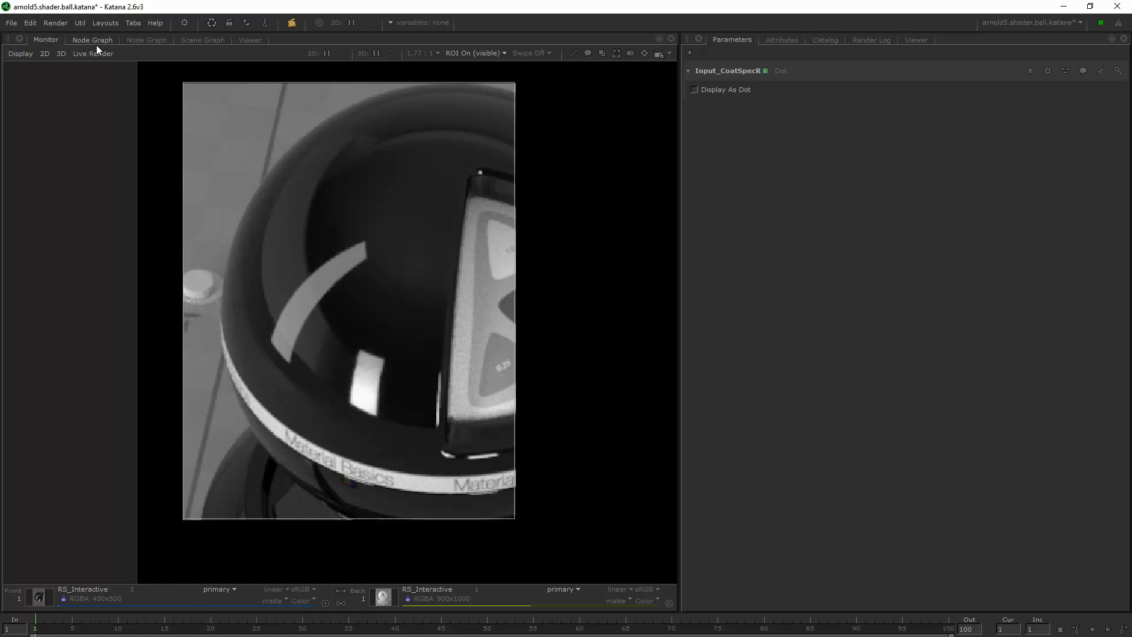
{"action": "left_click", "coordinate": [88, 40]}
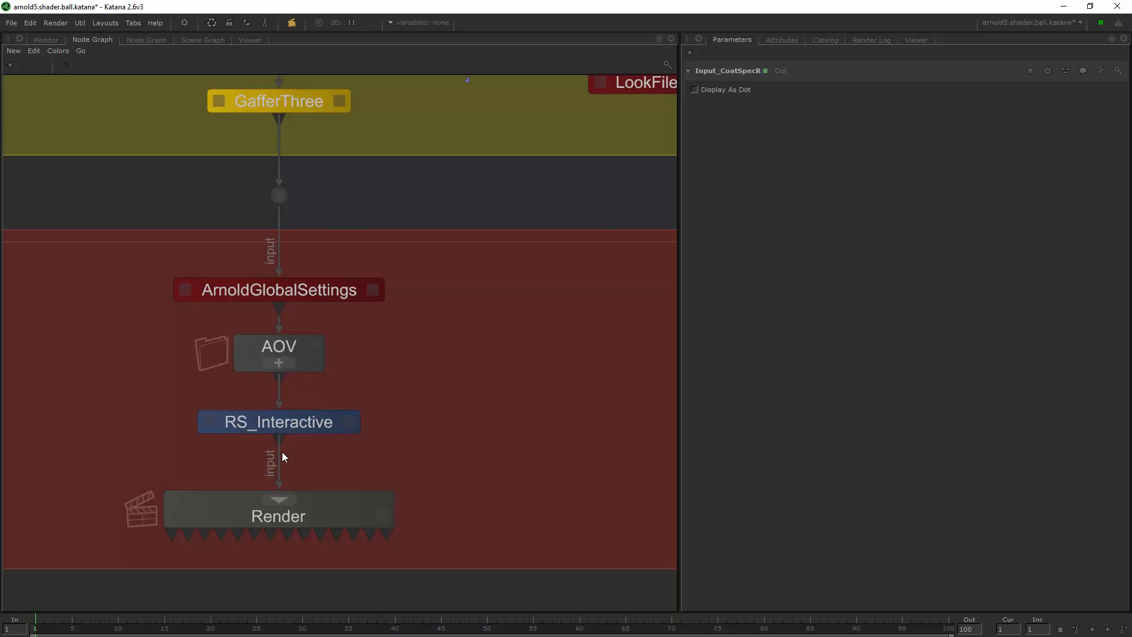
{"action": "right_click", "coordinate": [283, 426]}
{"action": "left_click", "coordinate": [308, 440]}
{"action": "left_click", "coordinate": [46, 41]}
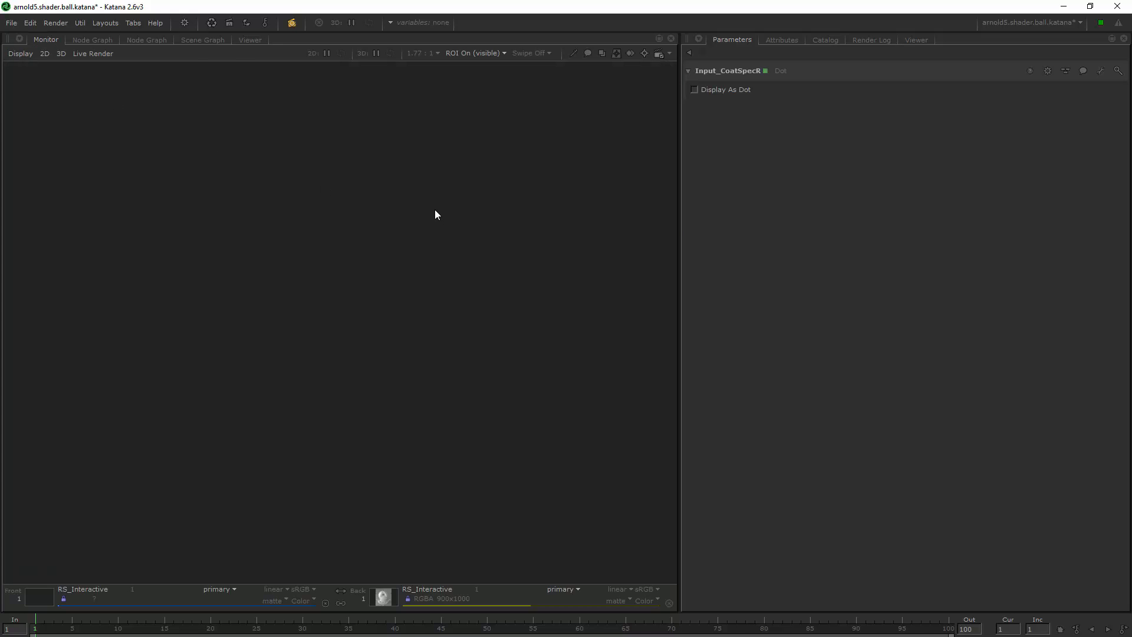
Open noise2's parameters and check the restarted live render of the shader ball
{"action": "left_click", "coordinate": [156, 40]}
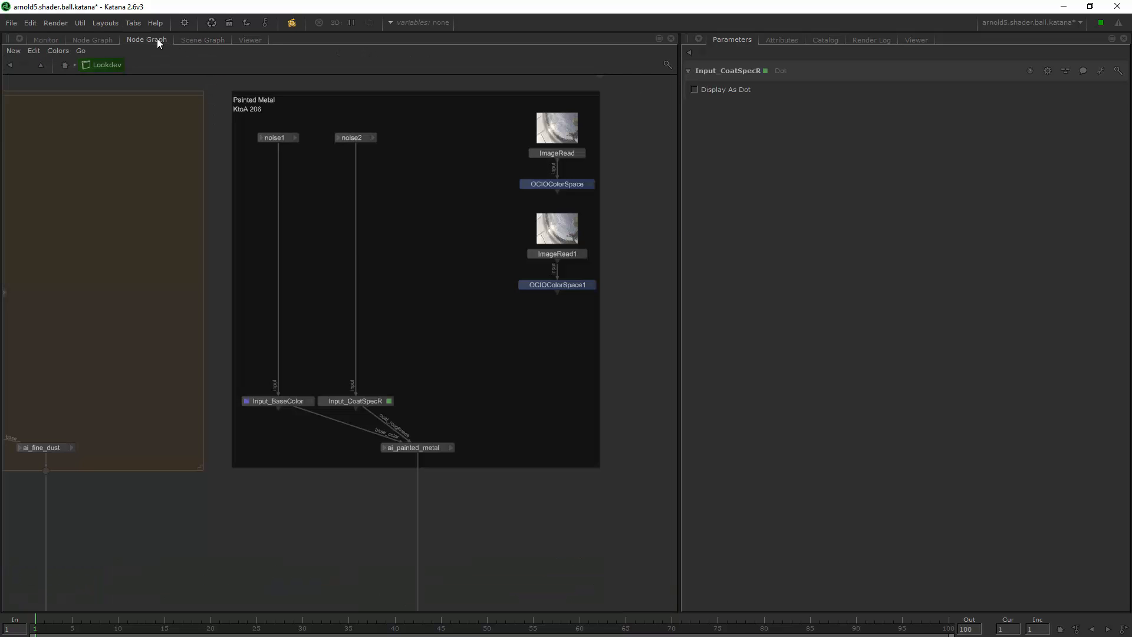
{"action": "double_click", "coordinate": [352, 137]}
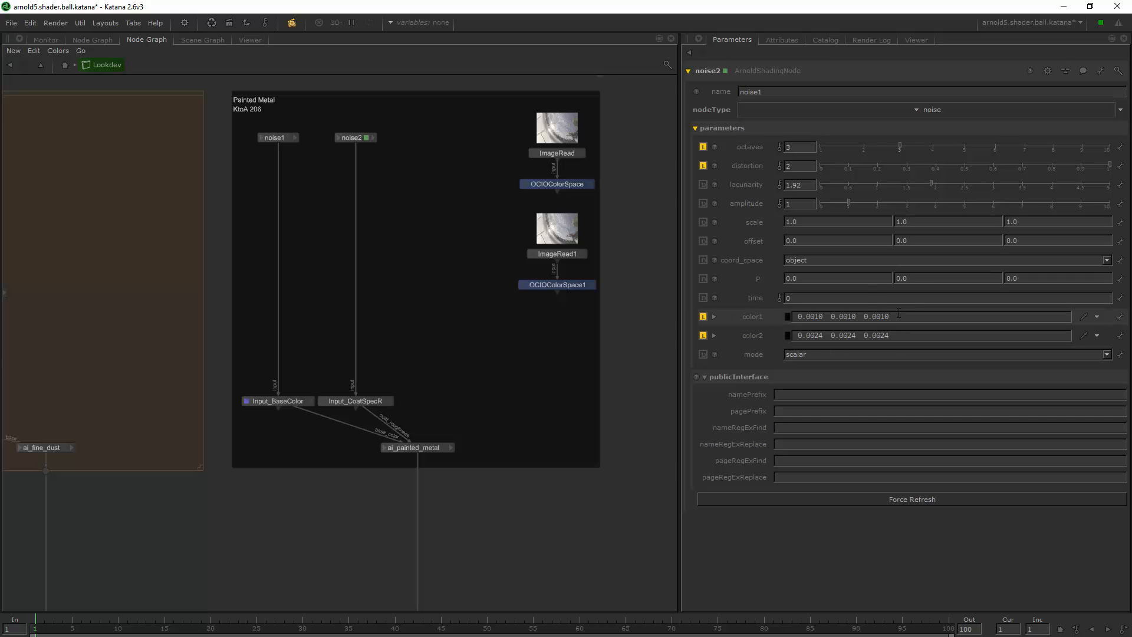
{"action": "left_click", "coordinate": [43, 40]}
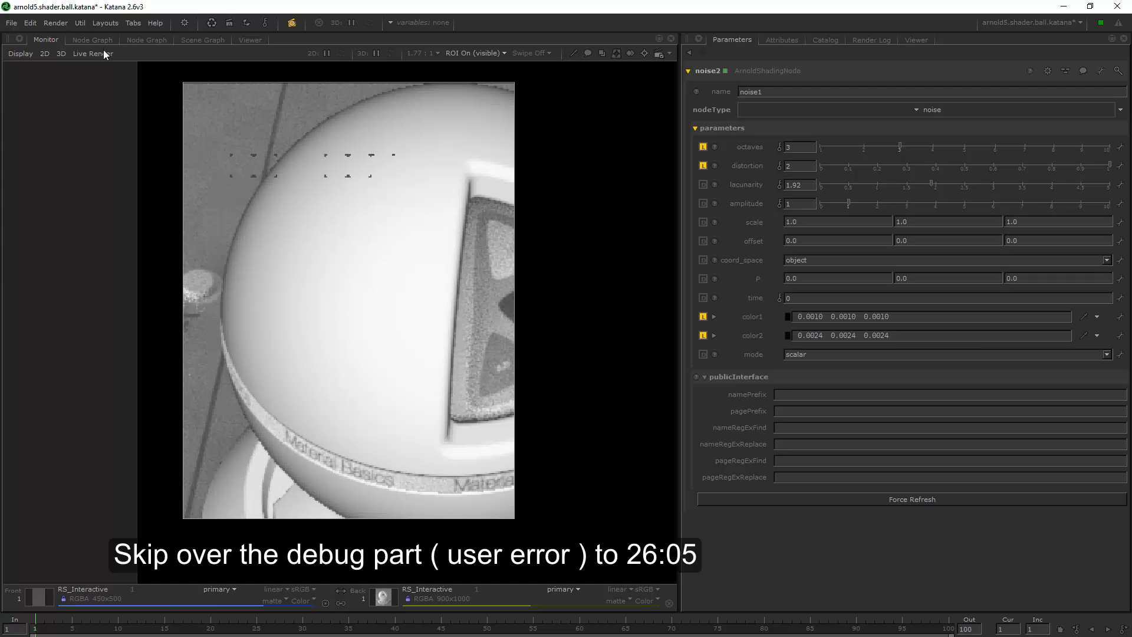
Move Input_CoatSpecR slightly higher in the Painted Metal group and reconnect noise2's out output to its input
{"action": "left_click", "coordinate": [91, 40]}
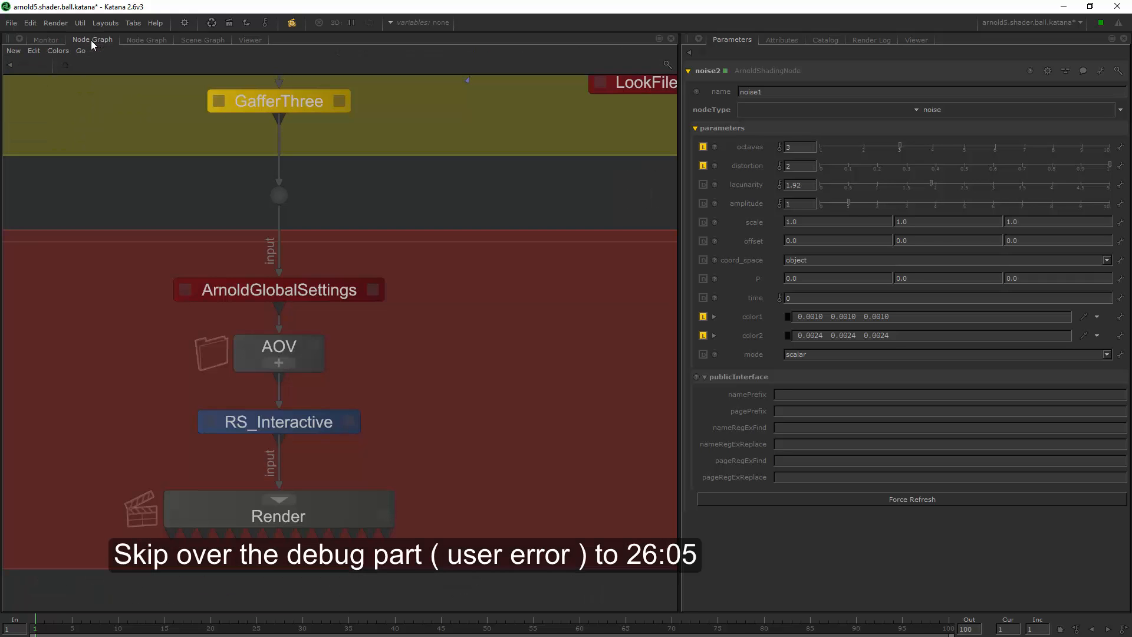
{"action": "left_click", "coordinate": [137, 40]}
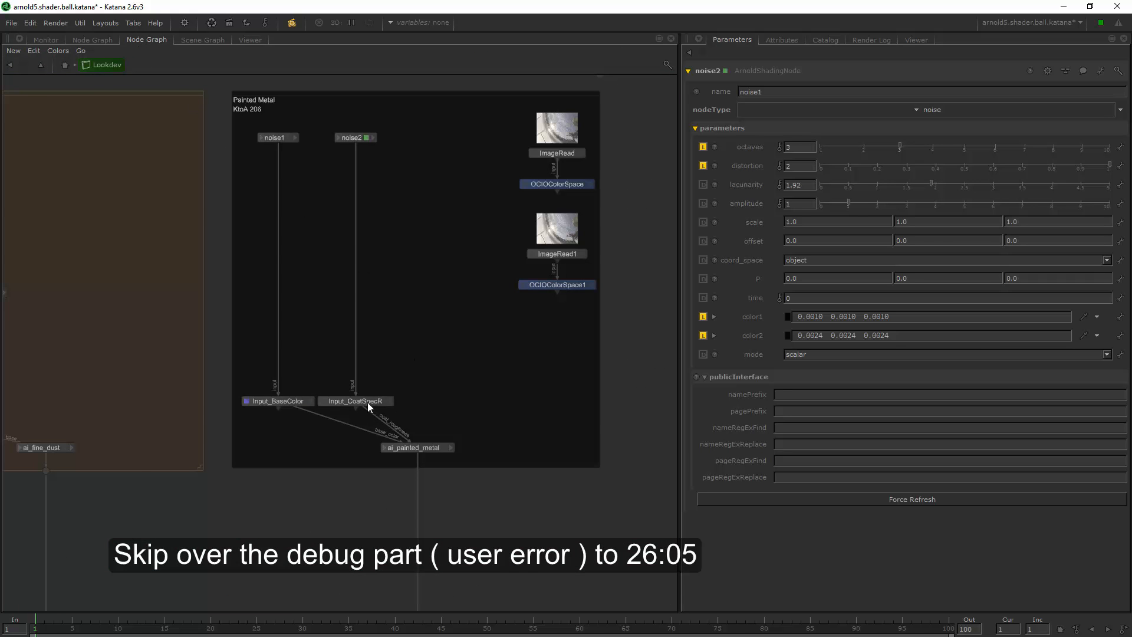
{"action": "left_click_drag", "start_coordinate": [366, 402], "coordinate": [368, 371]}
{"action": "left_click", "coordinate": [373, 139]}
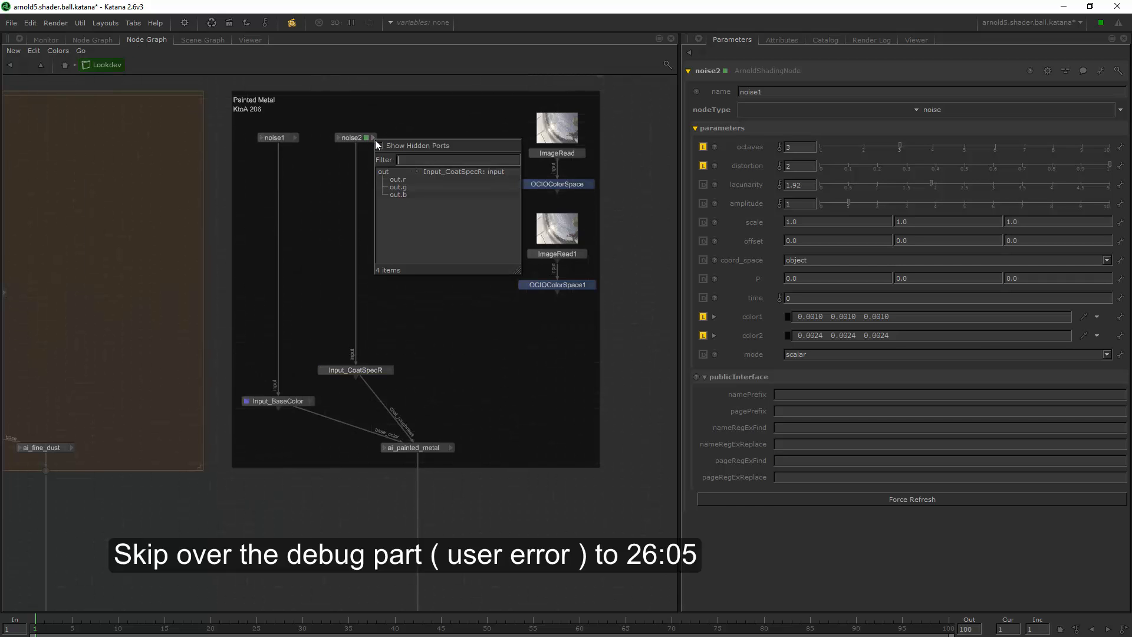
{"action": "left_click", "coordinate": [394, 172]}
{"action": "left_click", "coordinate": [356, 369]}
{"action": "left_click", "coordinate": [356, 370]}
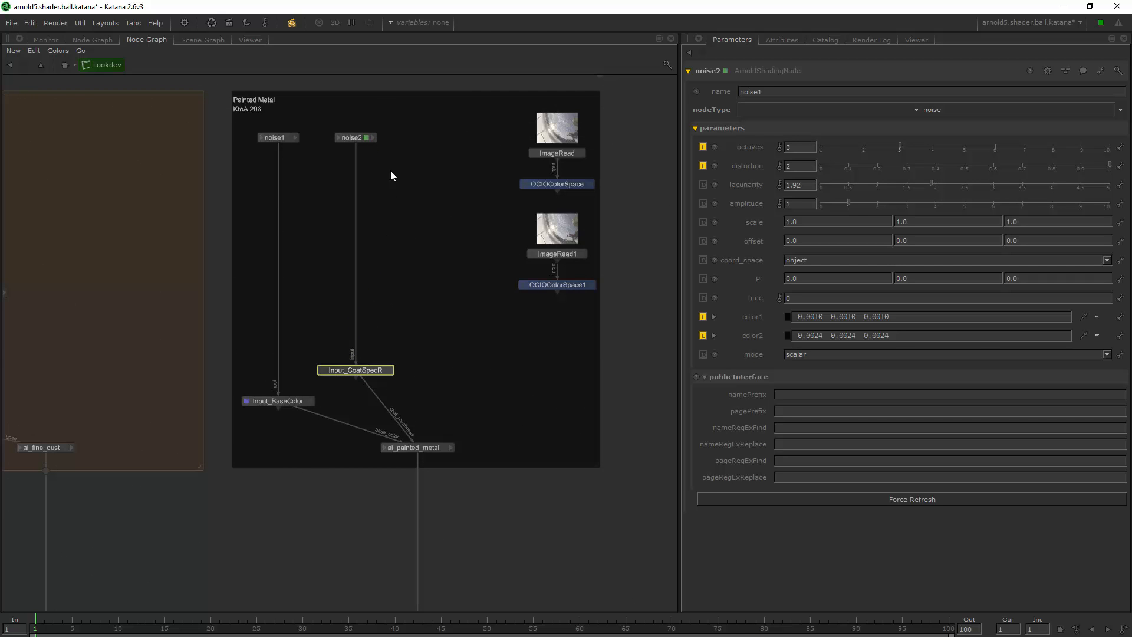
Disconnect Input_CoatSpecR from ai_painted_metal's coat_roughness and delete the Input_CoatSpecR node
{"action": "left_click", "coordinate": [439, 366]}
{"action": "left_click", "coordinate": [380, 387]}
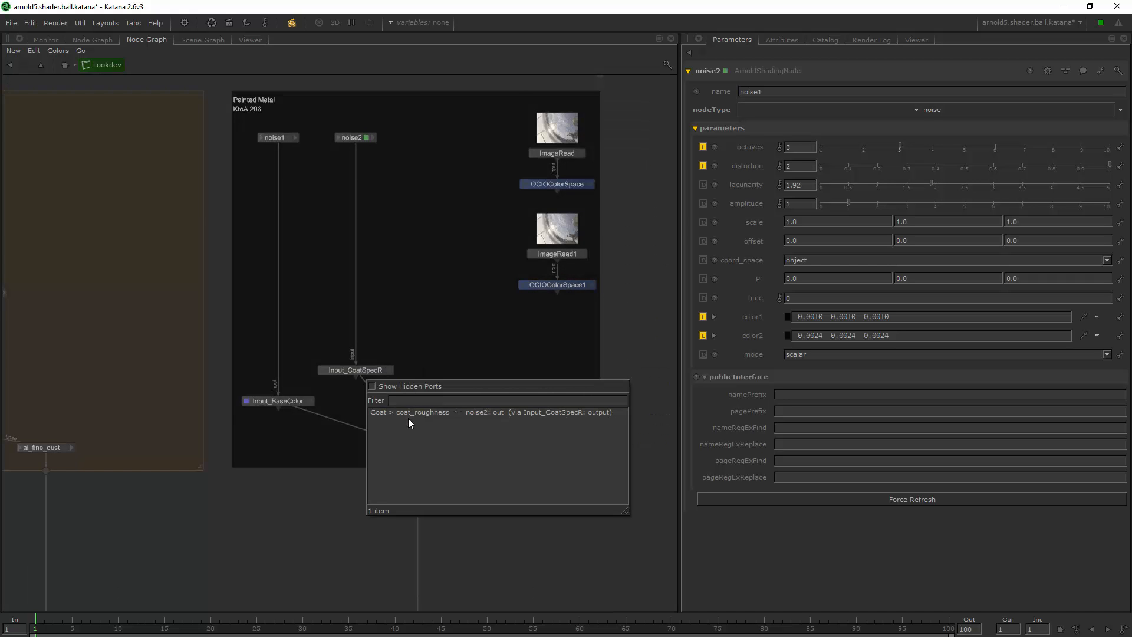
{"action": "left_click", "coordinate": [408, 419]}
{"action": "left_click", "coordinate": [387, 373]}
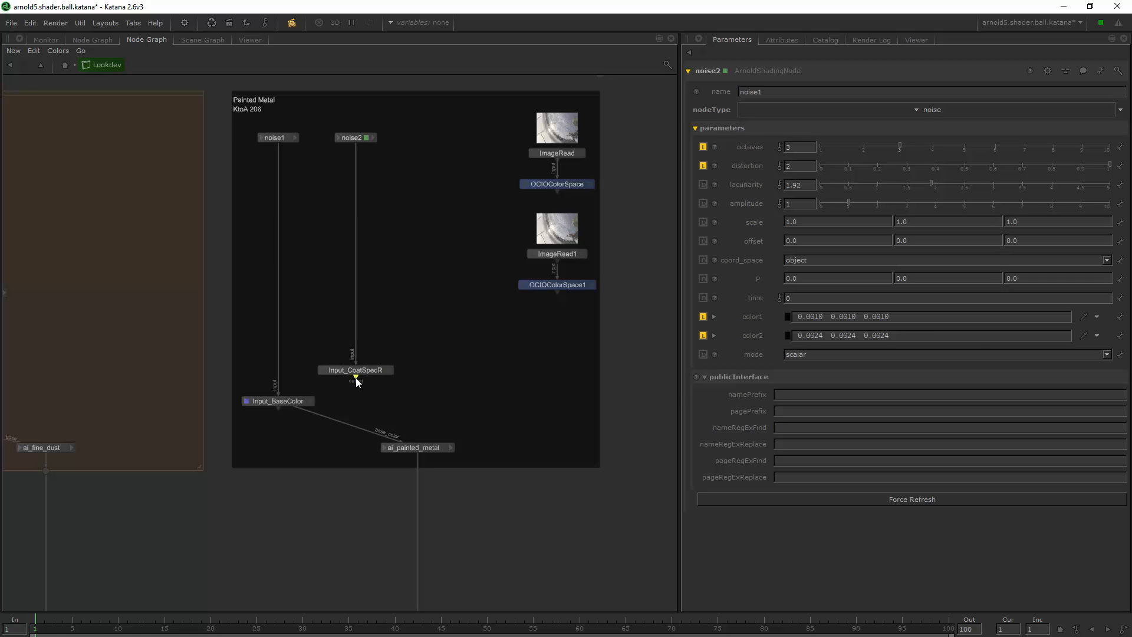
{"action": "left_click", "coordinate": [368, 371]}
{"action": "key", "text": "Delete"}
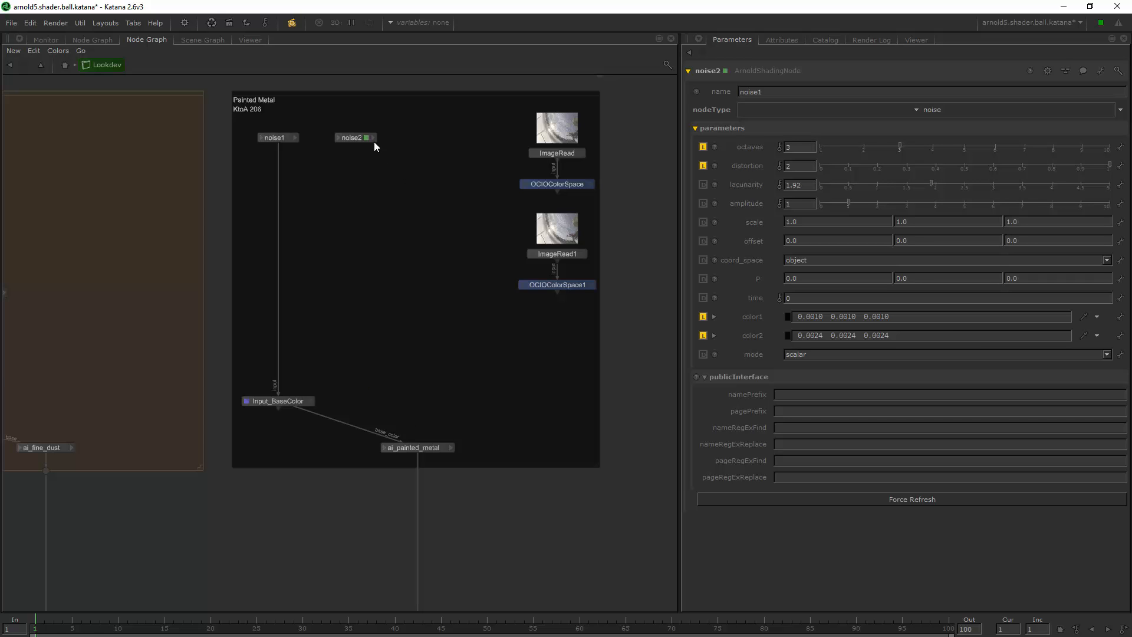
Connect noise2's out.r output directly to the coat_roughness input of ai_painted_metal
{"action": "left_click", "coordinate": [373, 137]}
{"action": "left_click", "coordinate": [374, 138]}
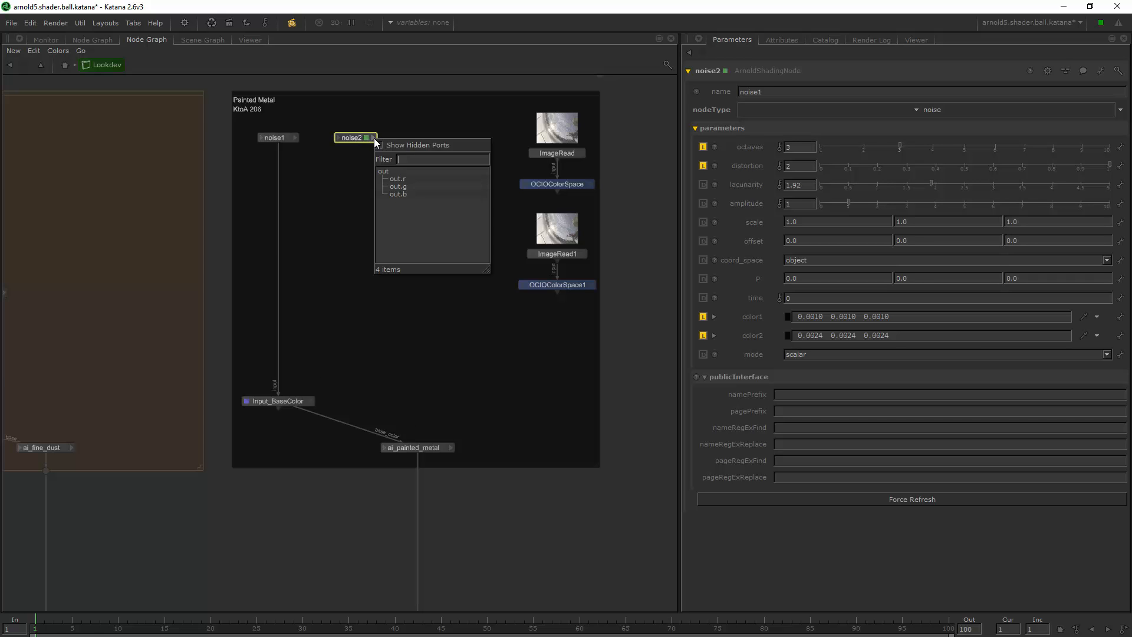
{"action": "left_click", "coordinate": [397, 179]}
{"action": "left_click", "coordinate": [385, 448]}
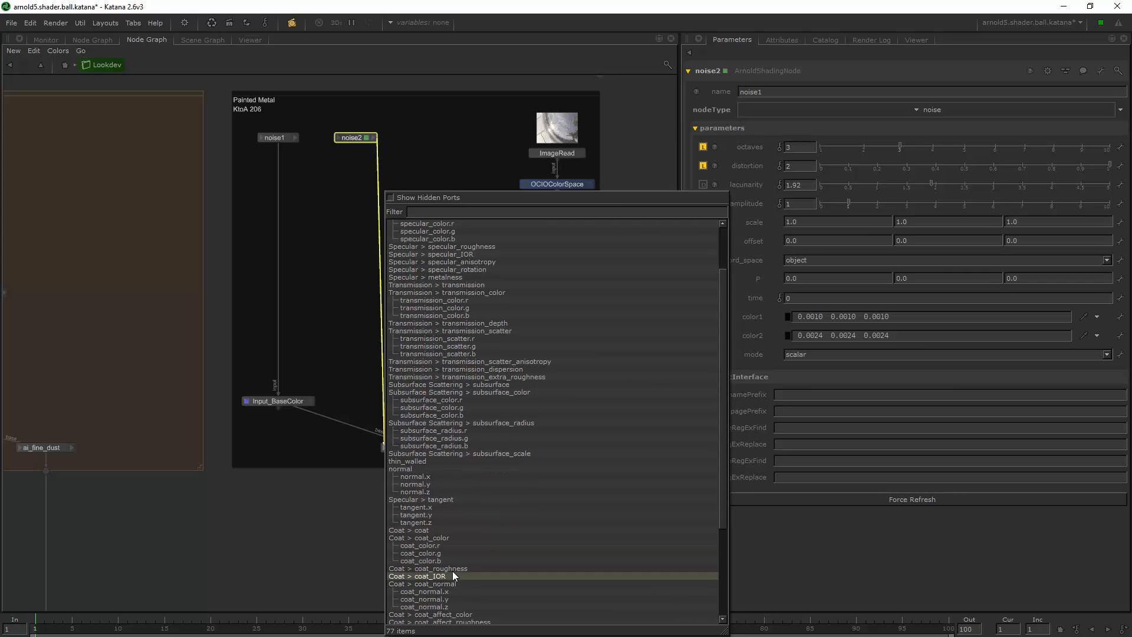
{"action": "scroll", "coordinate": [452, 568], "scroll_direction": "down", "scroll_amount": 2}
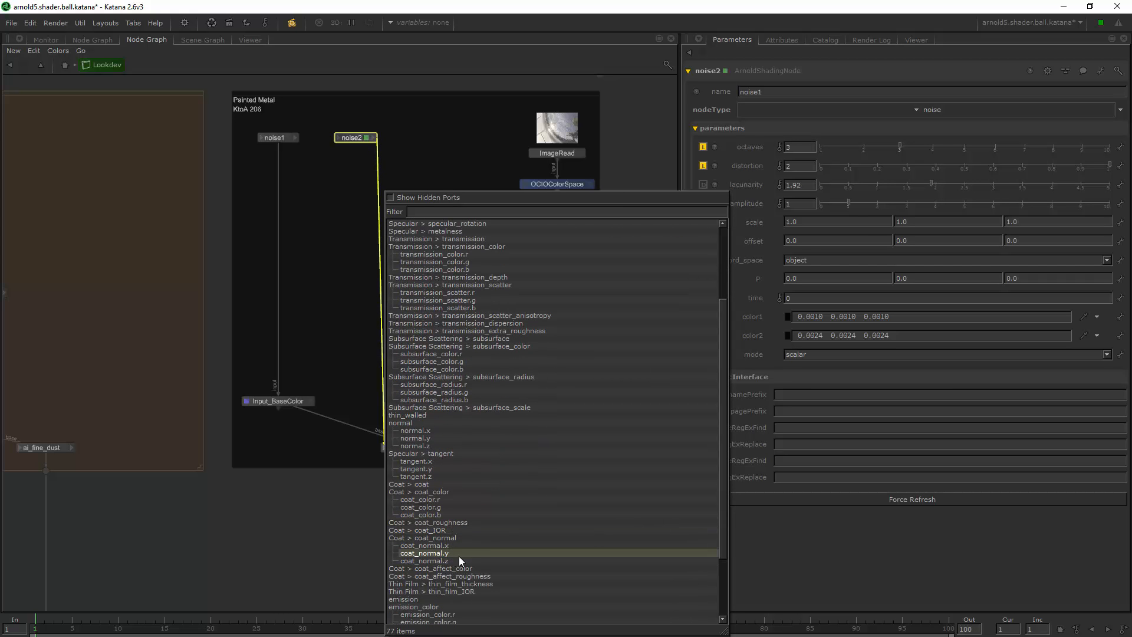
{"action": "left_click", "coordinate": [448, 522]}
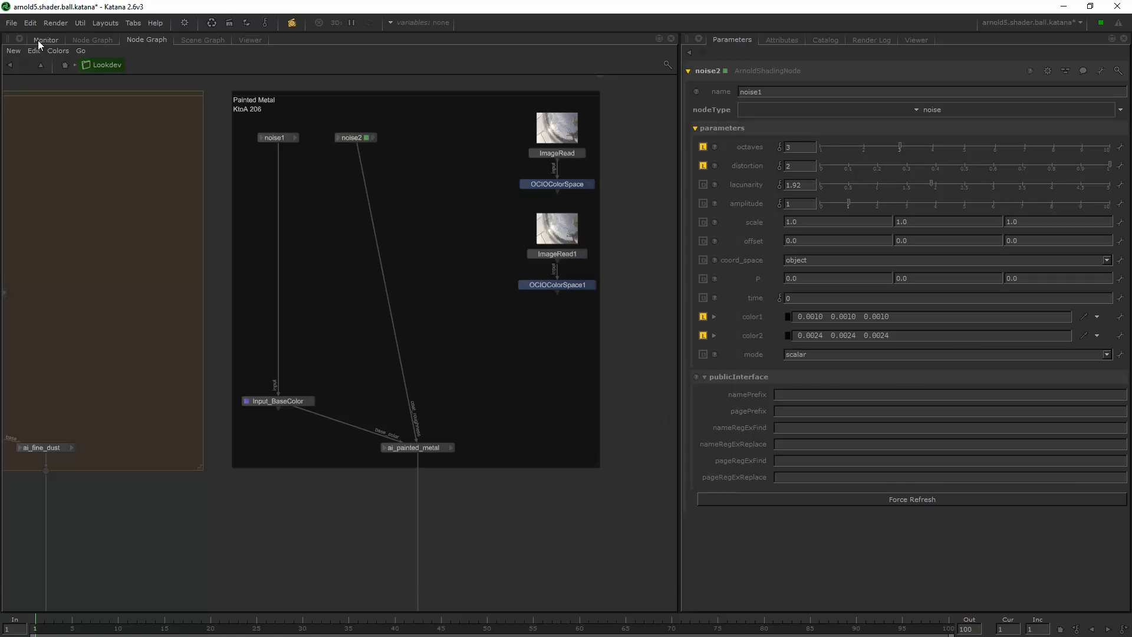
Restart the live render from the RS_Interactive node and check the shader ball in the Monitor
{"action": "left_click", "coordinate": [46, 40]}
{"action": "left_click", "coordinate": [92, 39]}
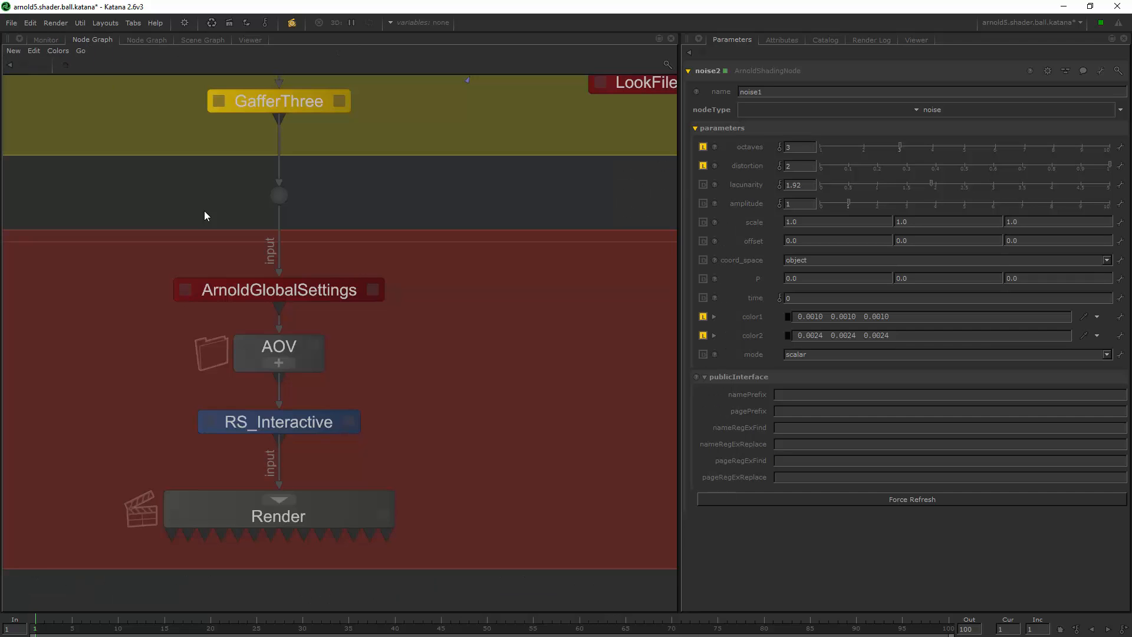
{"action": "right_click", "coordinate": [286, 419]}
{"action": "left_click", "coordinate": [314, 456]}
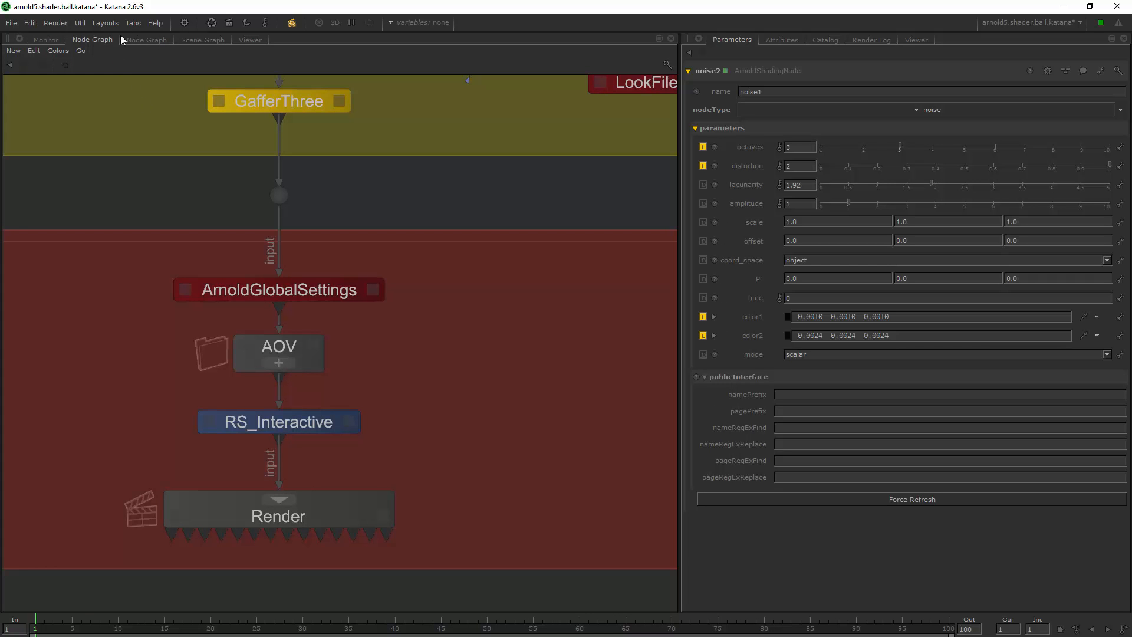
{"action": "left_click", "coordinate": [44, 37]}
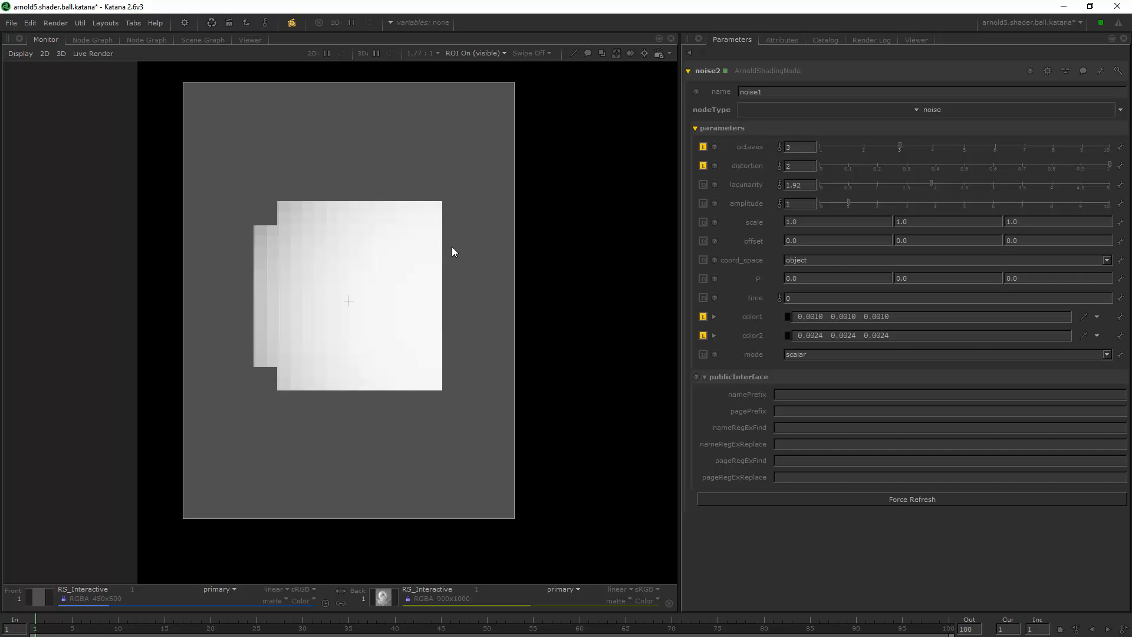
{"action": "middle_click_drag", "start_coordinate": [452, 247], "coordinate": [413, 247]}
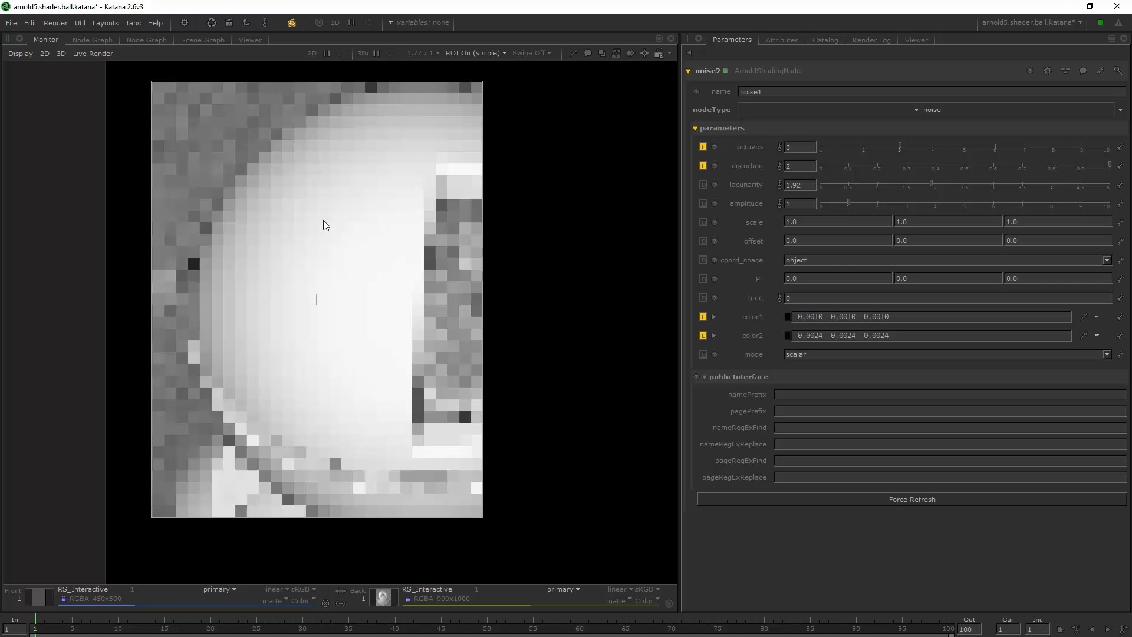
Open ai_painted_metal's parameters in the Painted Metal group and disconnect noise2 from its coat_roughness input
{"action": "left_click", "coordinate": [97, 40]}
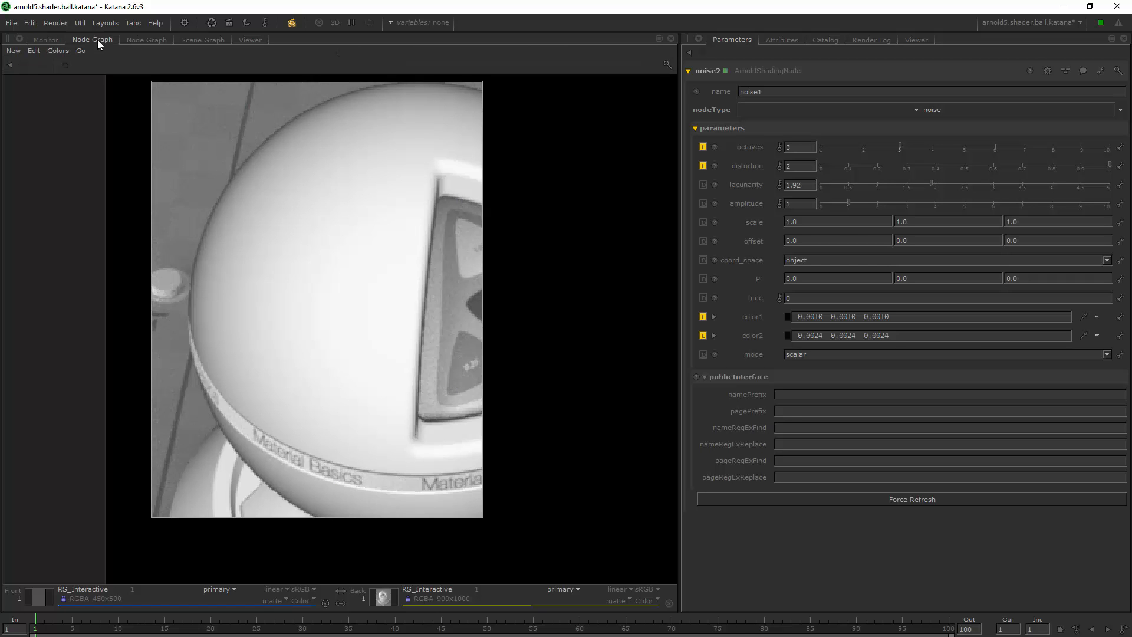
{"action": "left_click", "coordinate": [147, 40]}
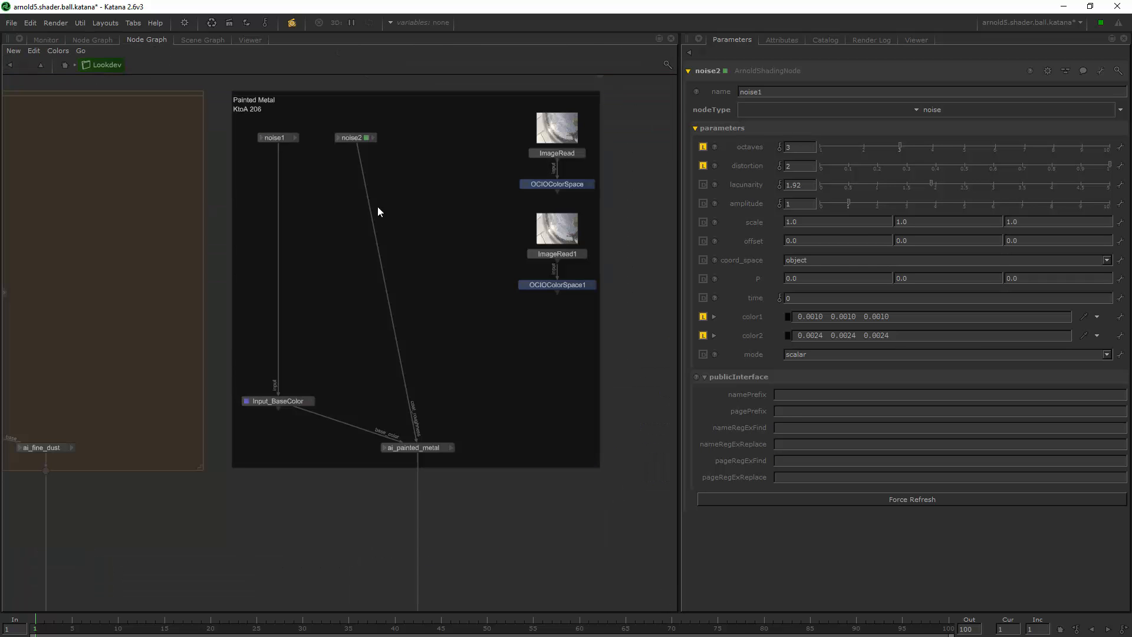
{"action": "left_click", "coordinate": [351, 138]}
{"action": "middle_click_drag", "start_coordinate": [401, 265], "coordinate": [341, 253]}
{"action": "left_click", "coordinate": [367, 435]}
{"action": "double_click", "coordinate": [366, 434]}
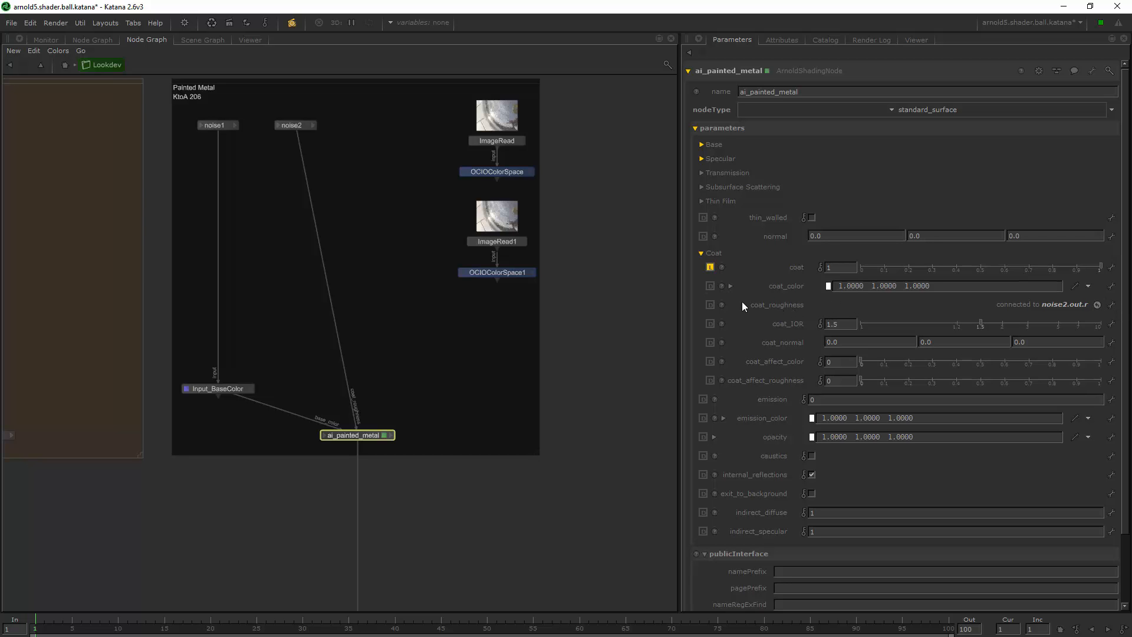
{"action": "left_click", "coordinate": [356, 391]}
{"action": "left_click", "coordinate": [400, 428]}
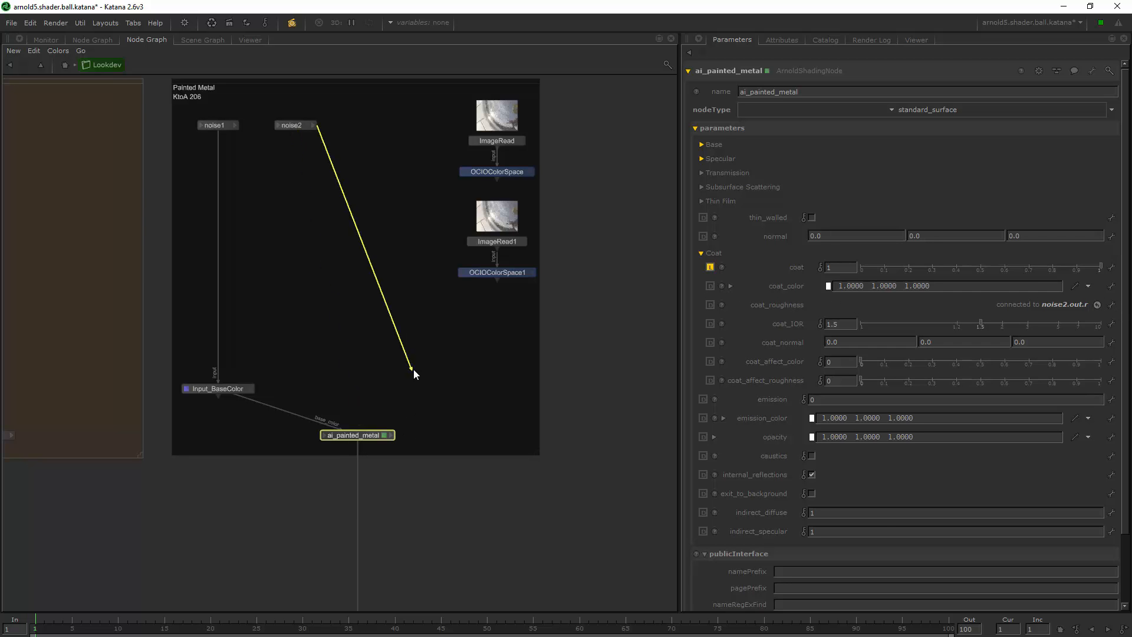
{"action": "left_click", "coordinate": [414, 373]}
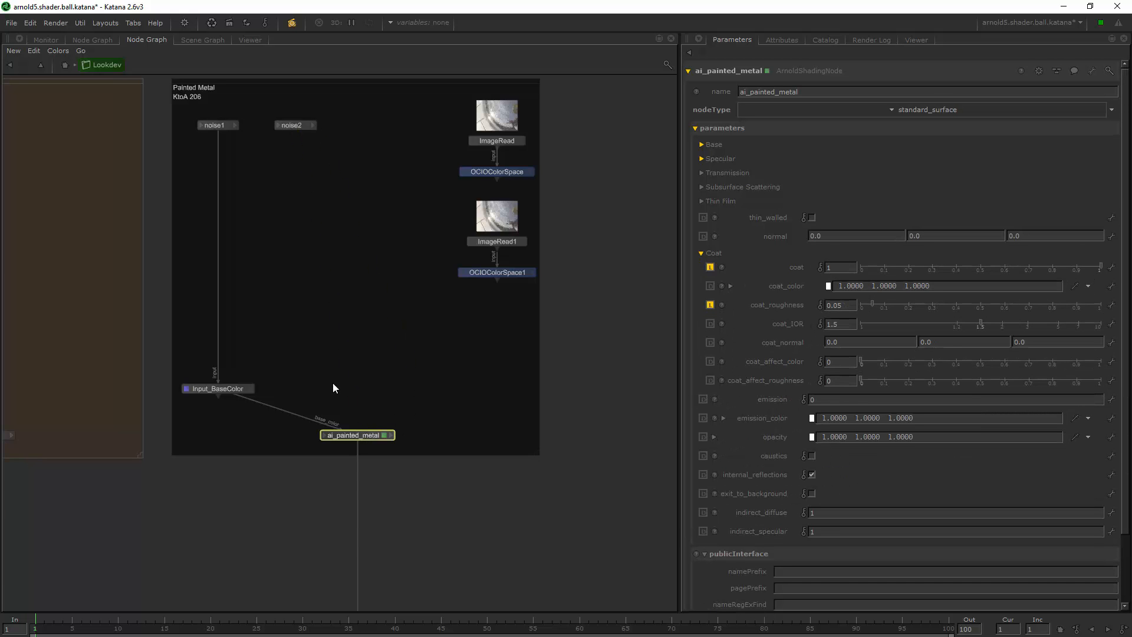
Restart the live render with noise2 disconnected and check the coat reflections on the shader ball
{"action": "left_click", "coordinate": [45, 40]}
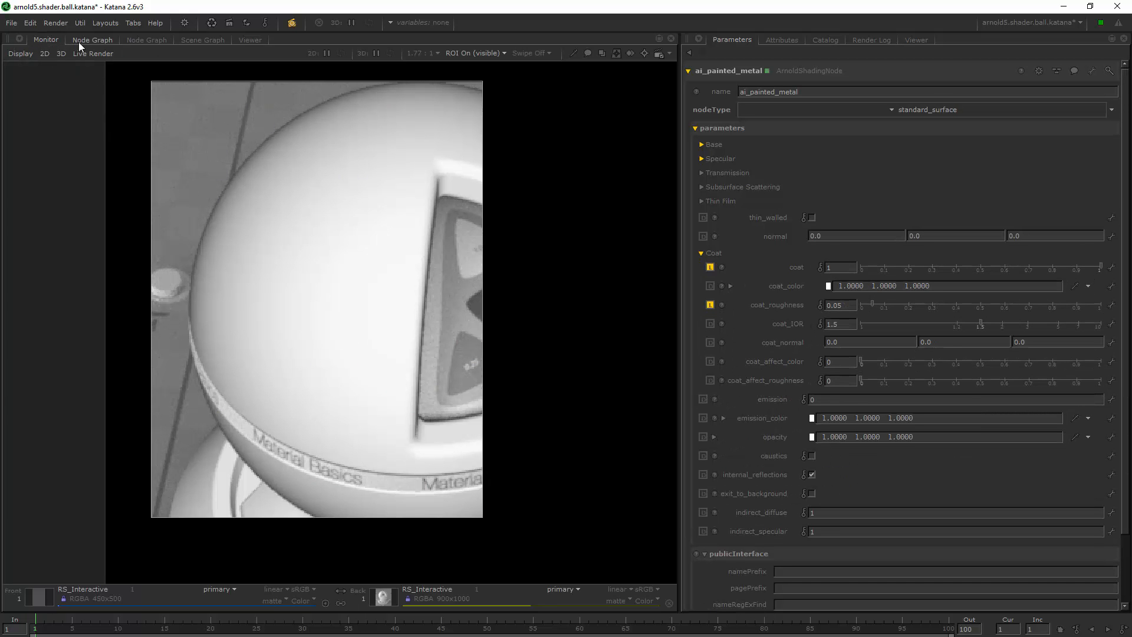
{"action": "left_click", "coordinate": [78, 41]}
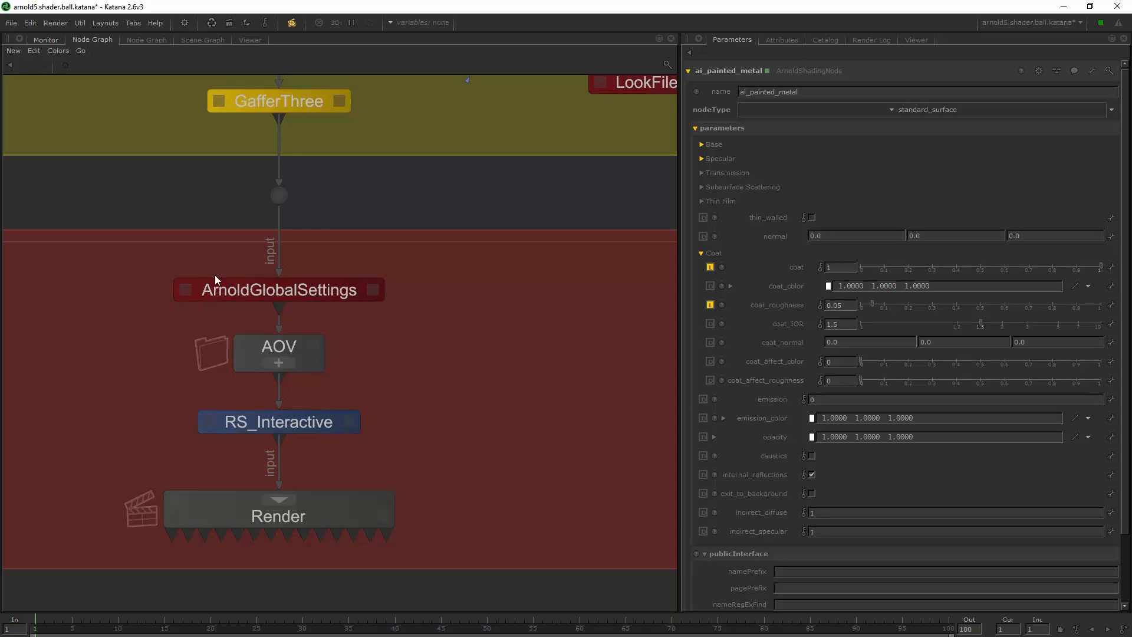
{"action": "left_click", "coordinate": [41, 39]}
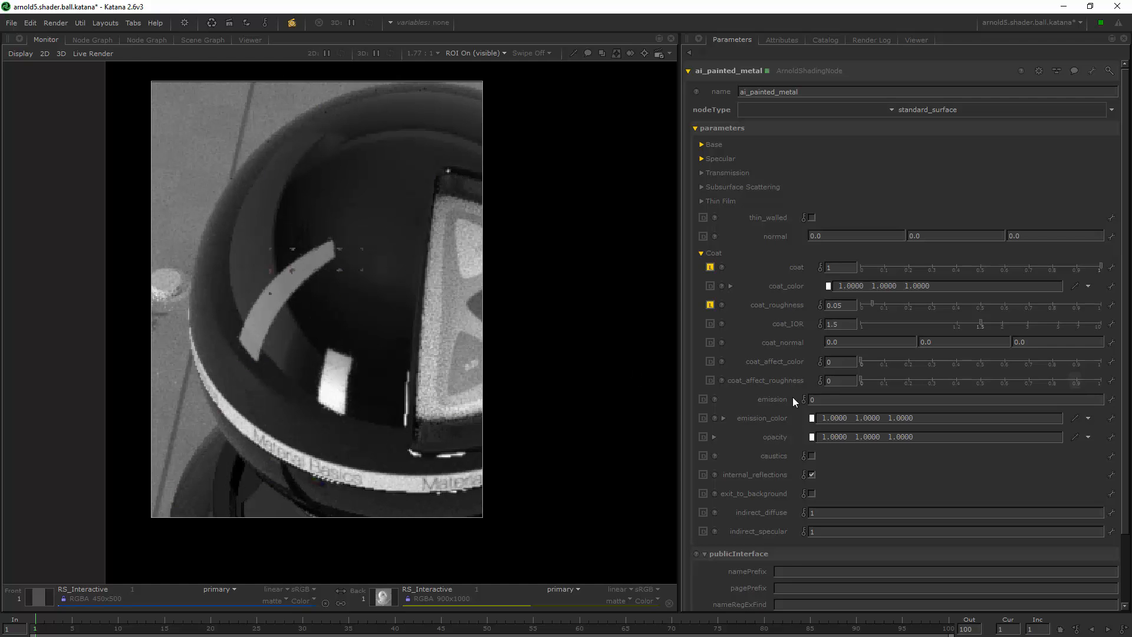
Inspect noise2's parameters and the type of its out.r output, and read the coat_roughness description on ai_painted_metal
{"action": "left_click", "coordinate": [92, 39]}
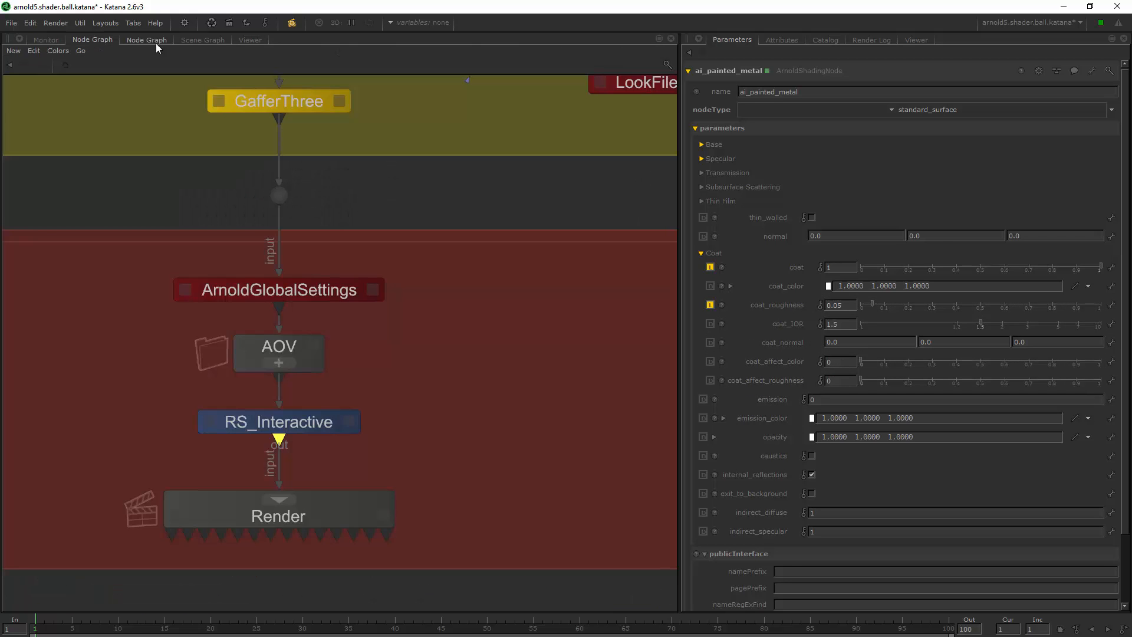
{"action": "left_click", "coordinate": [207, 40]}
{"action": "left_click", "coordinate": [147, 39]}
{"action": "left_click", "coordinate": [297, 126]}
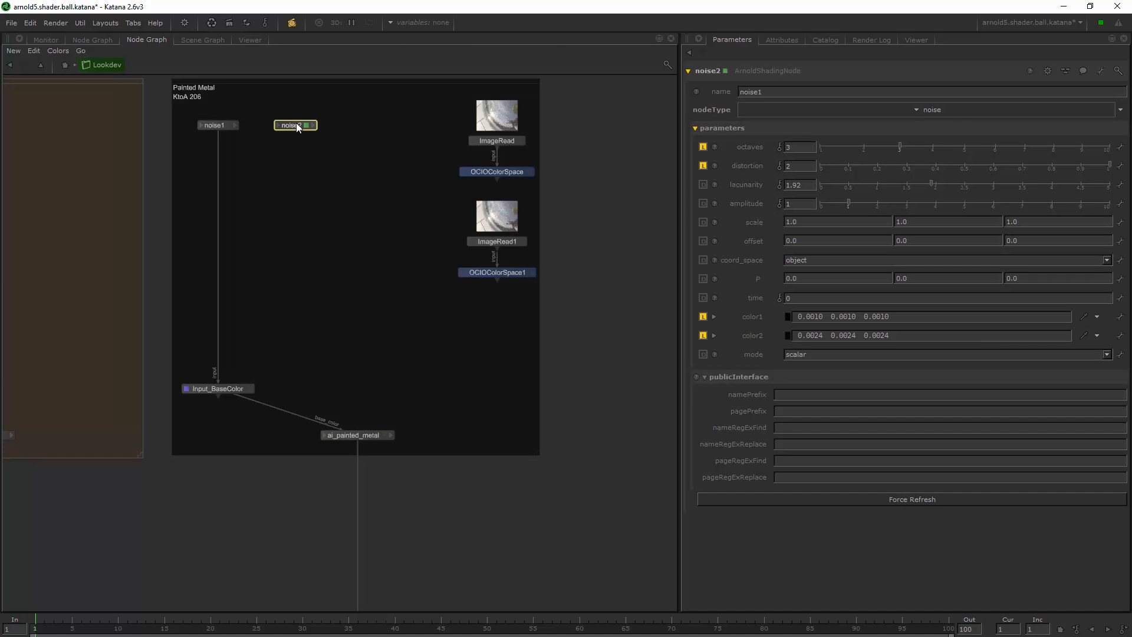
{"action": "left_click", "coordinate": [313, 127]}
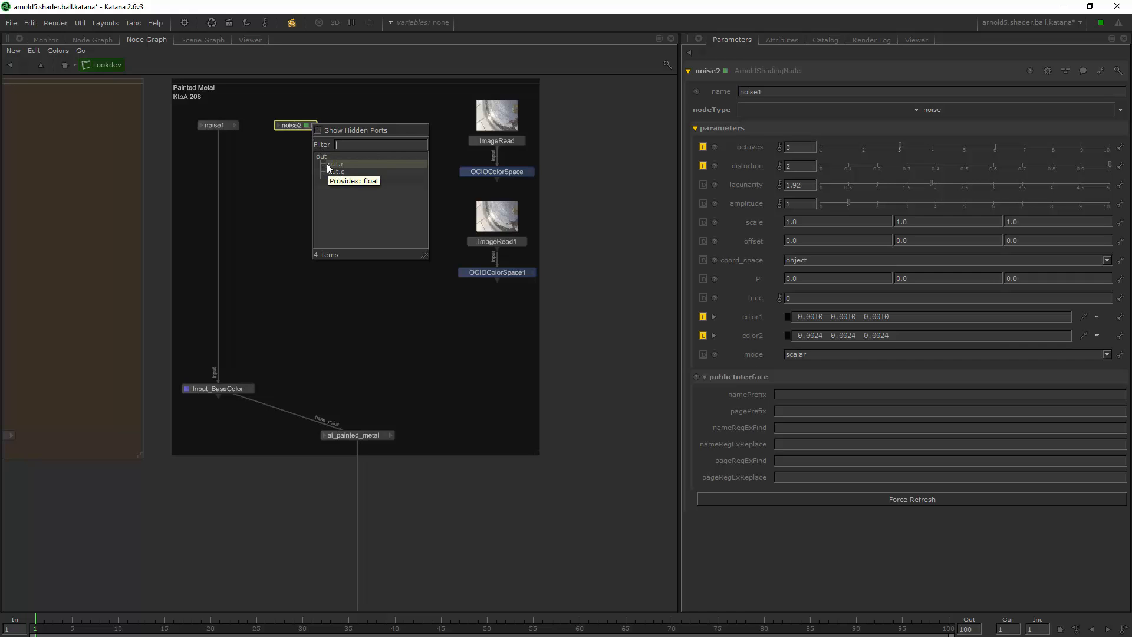
{"action": "double_click", "coordinate": [363, 437]}
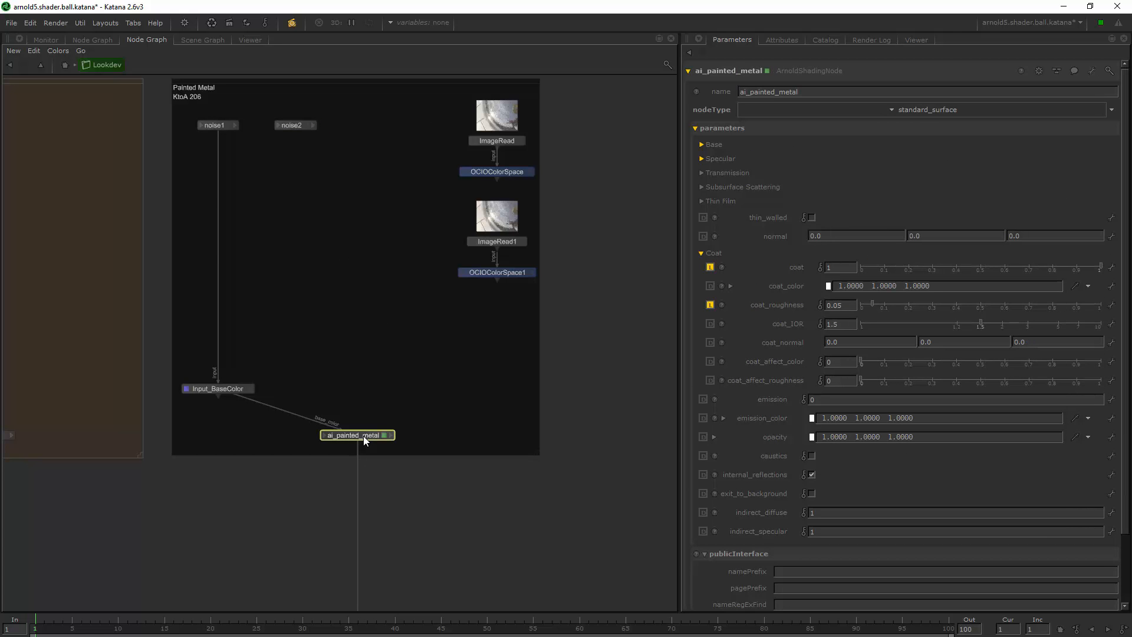
{"action": "mouse_move", "coordinate": [721, 305]}
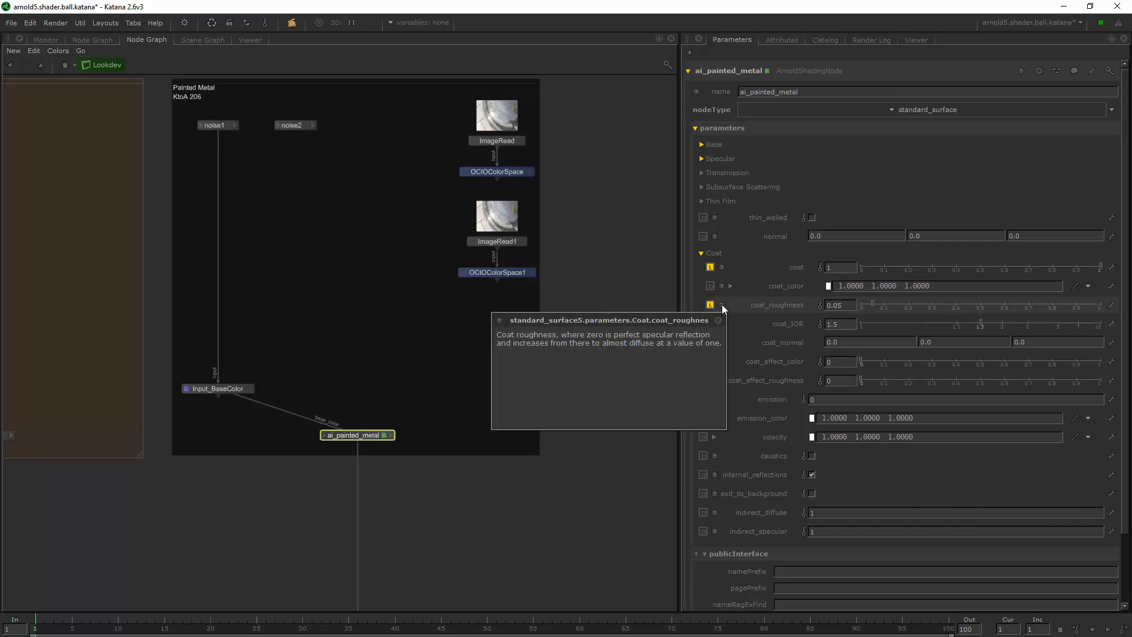
Reconnect noise2's out.r output to the coat_roughness input of ai_painted_metal
{"action": "left_click", "coordinate": [339, 143]}
{"action": "left_click", "coordinate": [313, 126]}
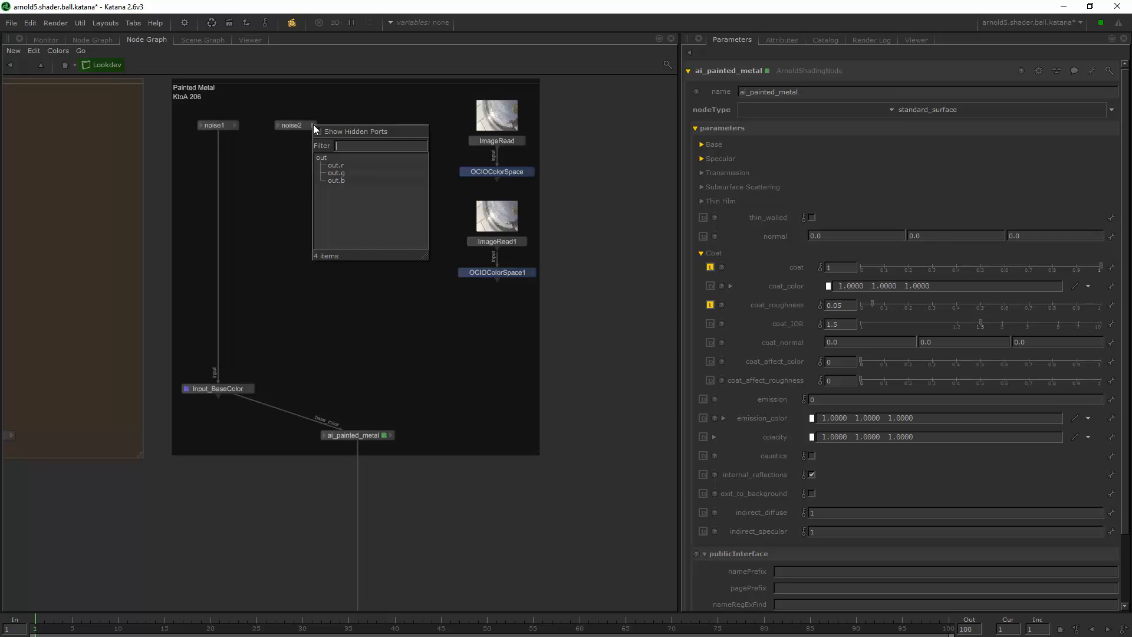
{"action": "left_click", "coordinate": [342, 166]}
{"action": "left_click", "coordinate": [329, 436]}
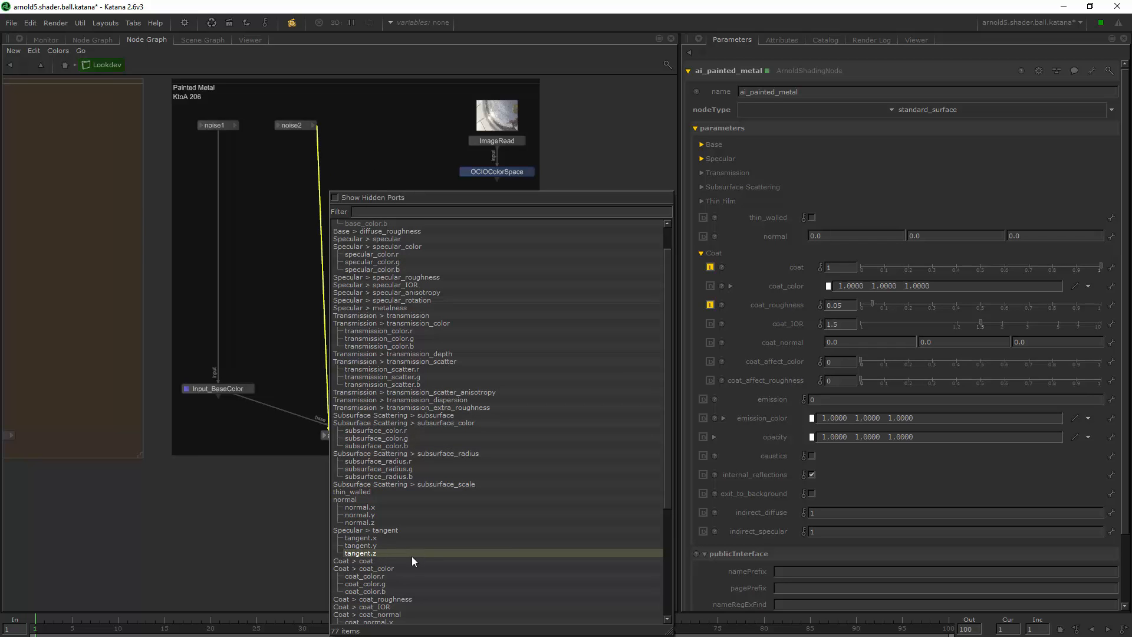
{"action": "left_click", "coordinate": [364, 599]}
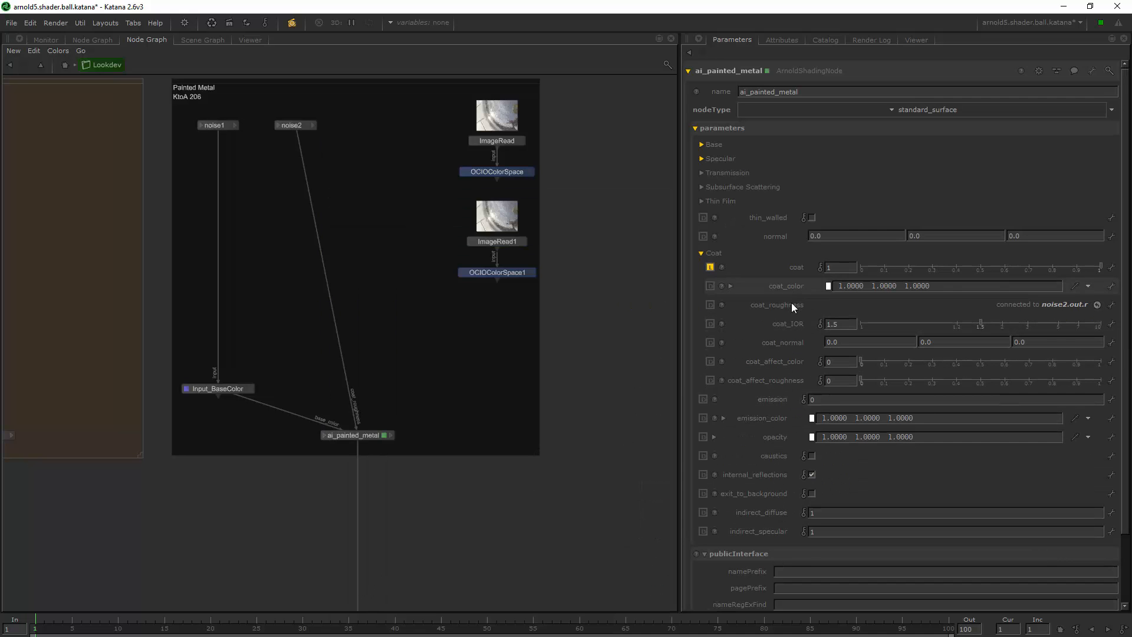
Restart the live render from the RS_Interactive node with noise2 driving coat_roughness, and show it in the Monitor
{"action": "left_click", "coordinate": [46, 39]}
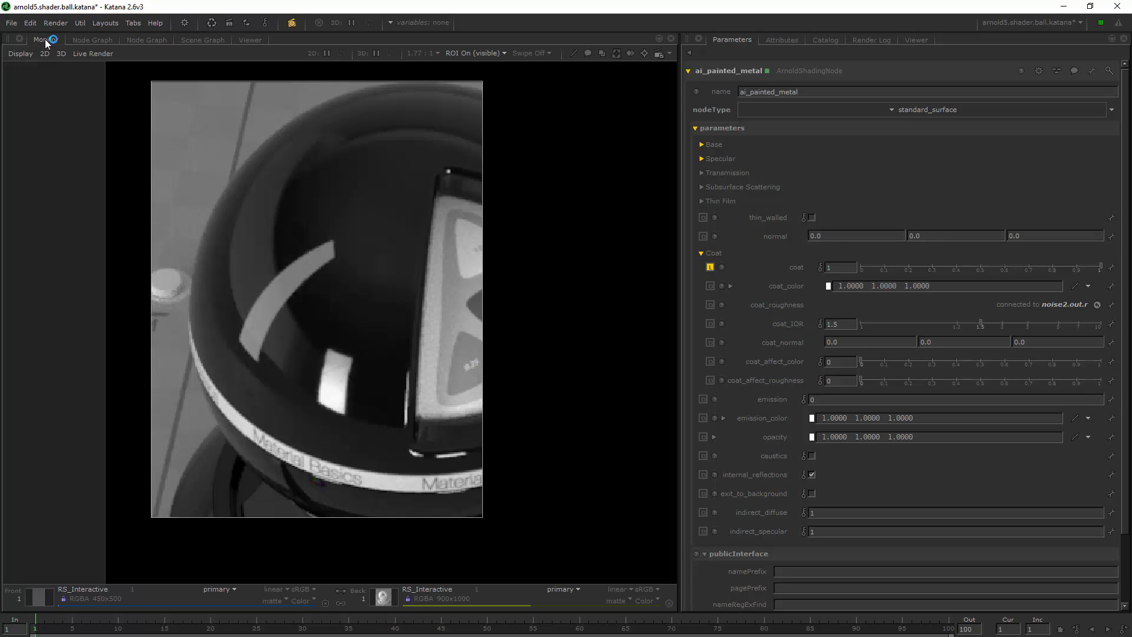
{"action": "left_click", "coordinate": [88, 40]}
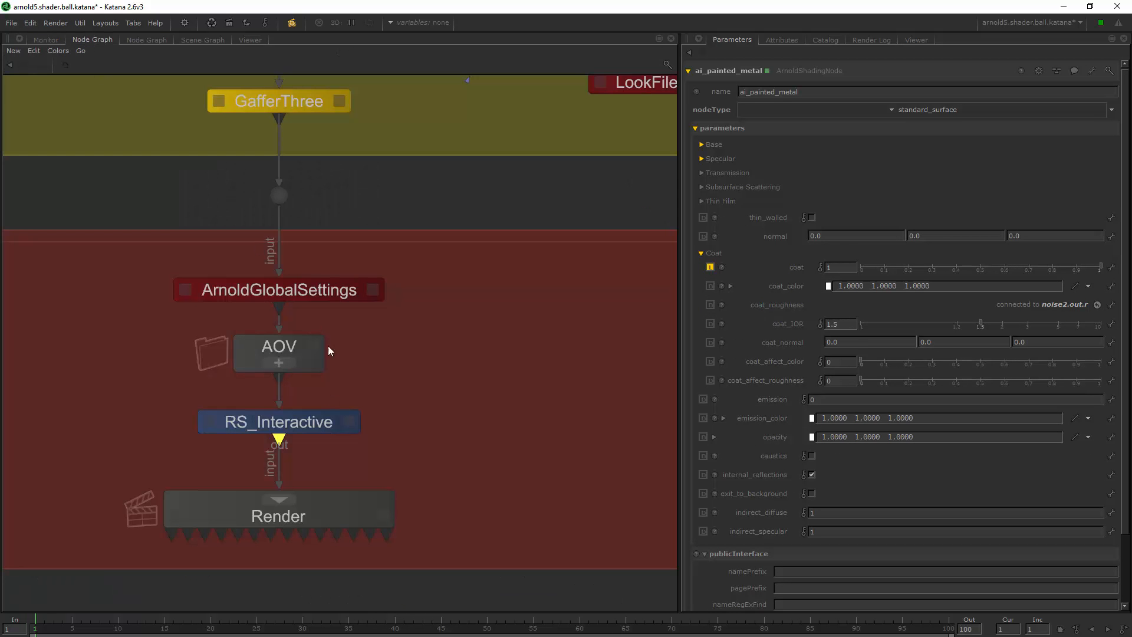
{"action": "right_click", "coordinate": [275, 422]}
{"action": "left_click", "coordinate": [322, 438]}
{"action": "left_click", "coordinate": [47, 39]}
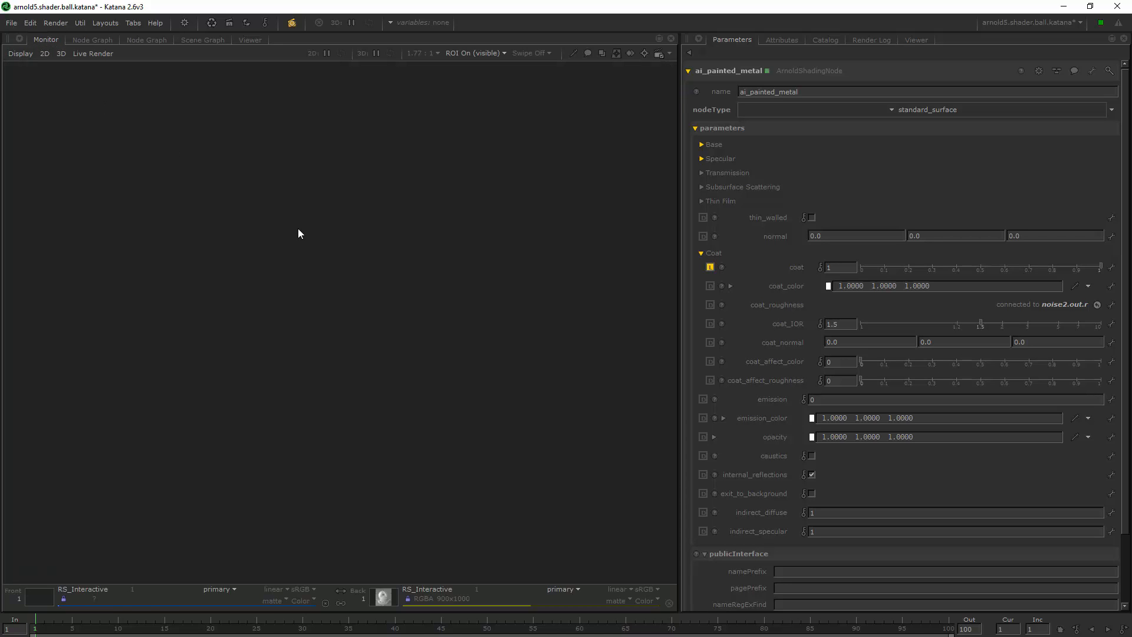
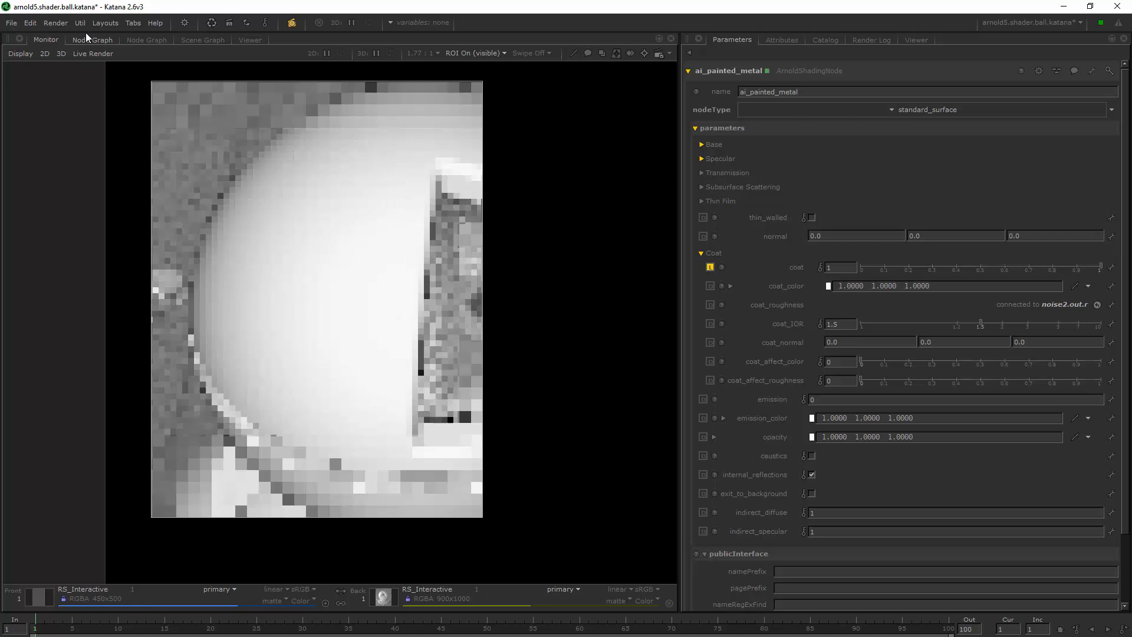
Check the refining shader ball render and return to the Painted Metal node network
{"action": "left_click", "coordinate": [90, 39]}
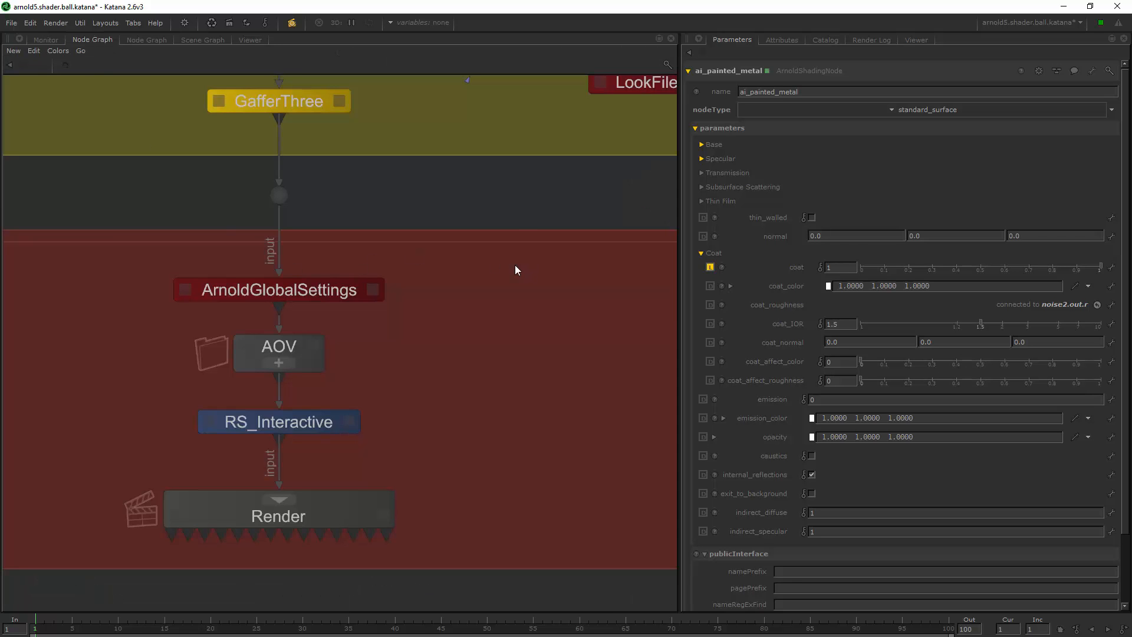
{"action": "left_click", "coordinate": [50, 40]}
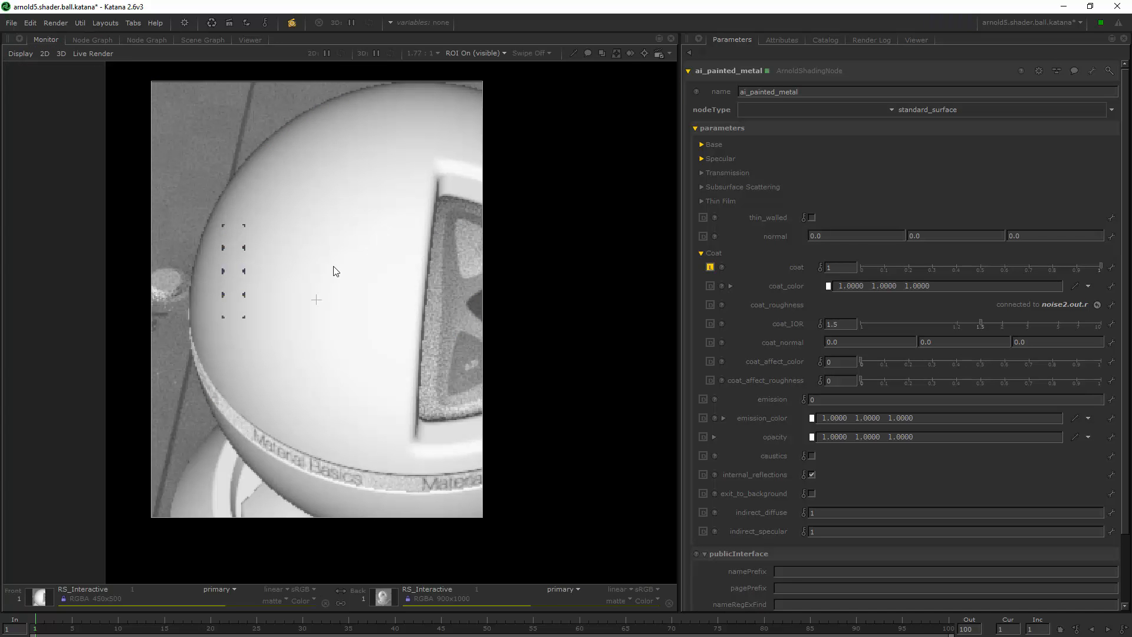
{"action": "left_click", "coordinate": [93, 40]}
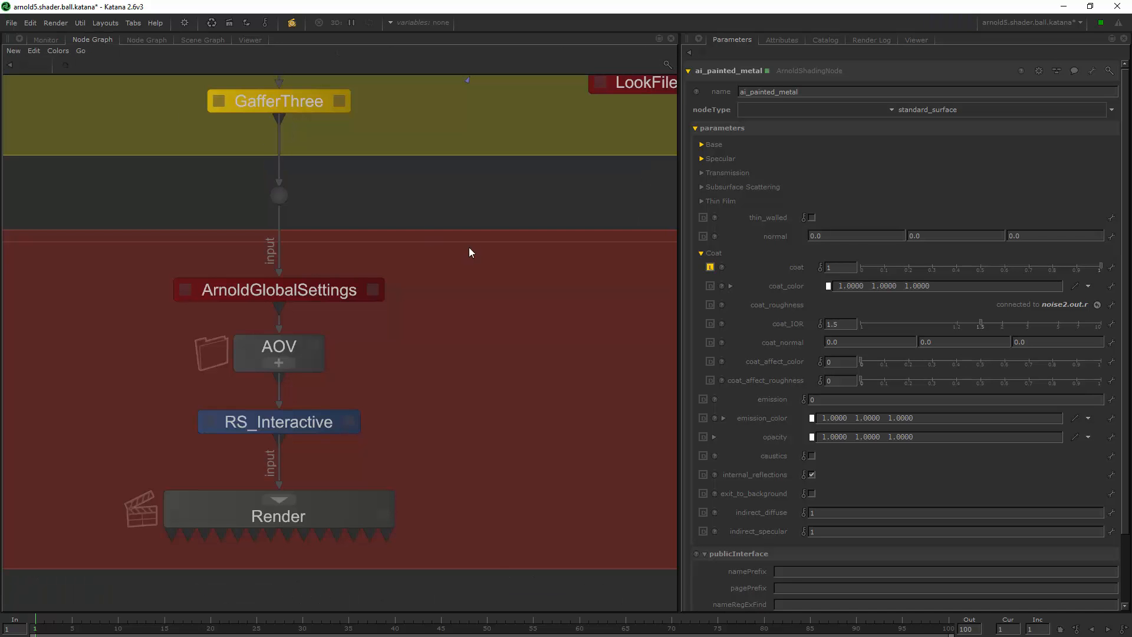
{"action": "left_click", "coordinate": [142, 41]}
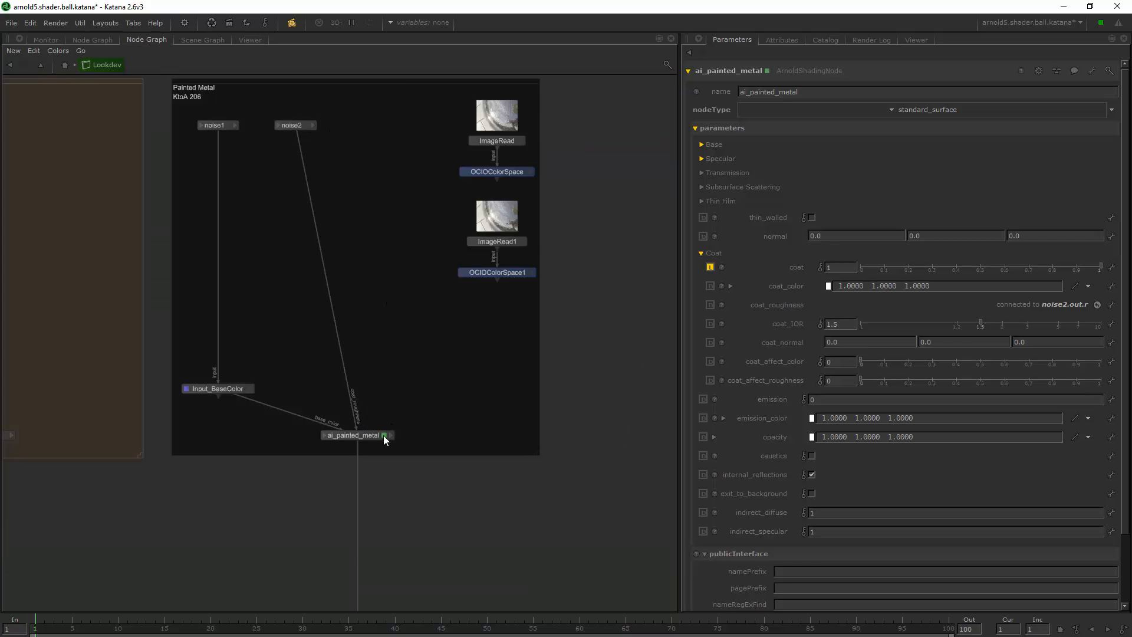
Disconnect noise2 from coat_roughness on ai_painted_metal and connect its out.r output to specular_roughness instead
{"action": "left_click", "coordinate": [354, 420]}
{"action": "left_click", "coordinate": [386, 458]}
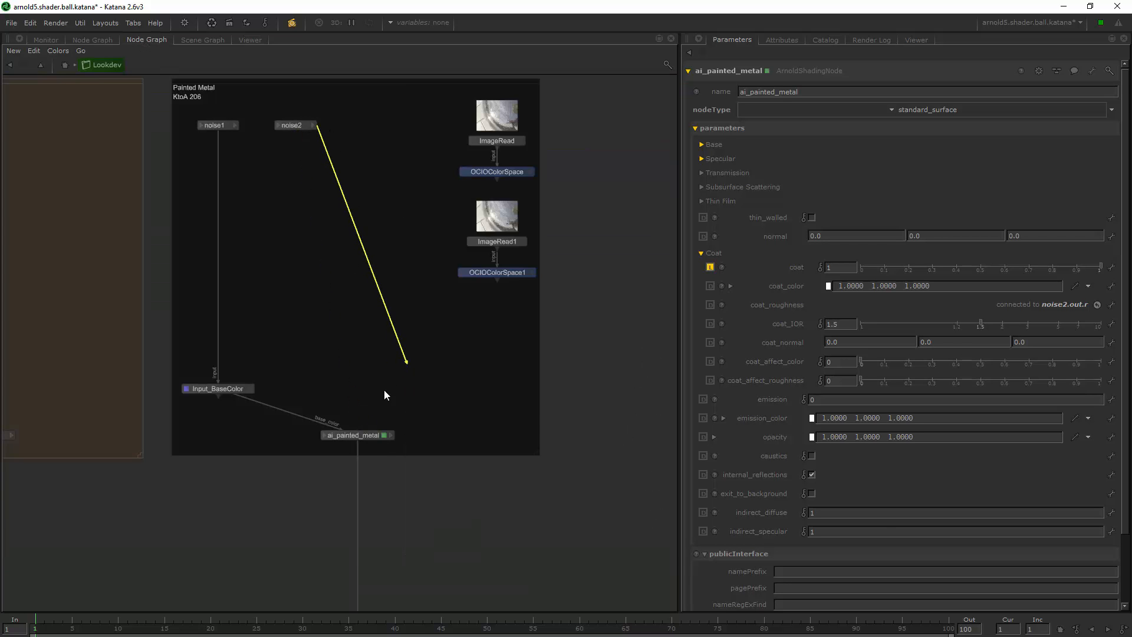
{"action": "left_click", "coordinate": [384, 391]}
{"action": "left_click", "coordinate": [312, 125]}
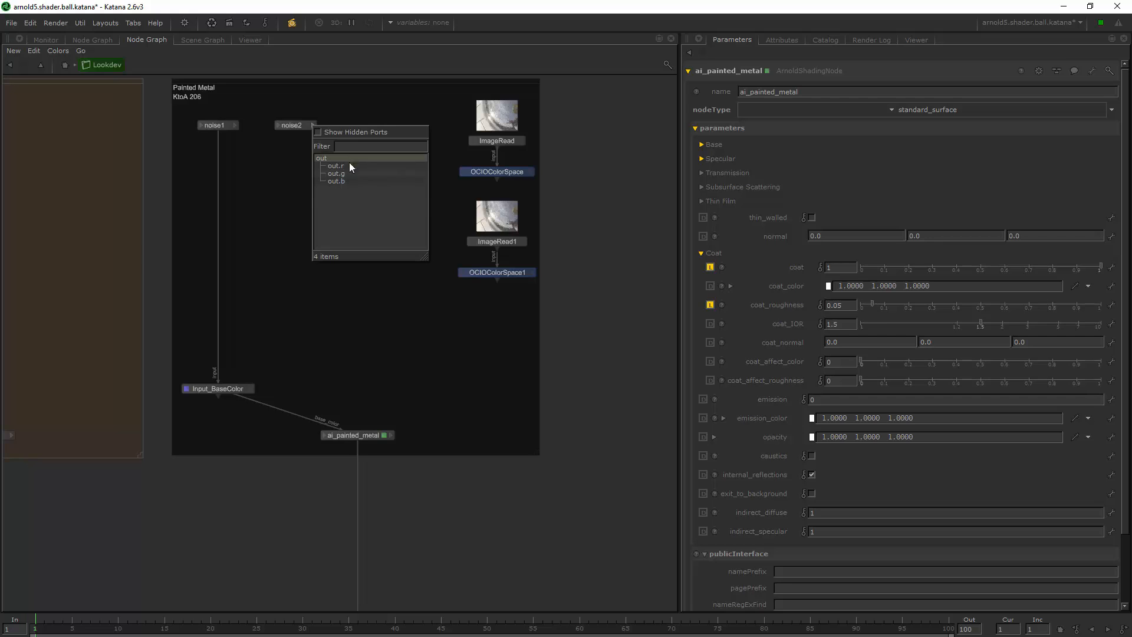
{"action": "left_click", "coordinate": [348, 162]}
{"action": "left_click", "coordinate": [342, 435]}
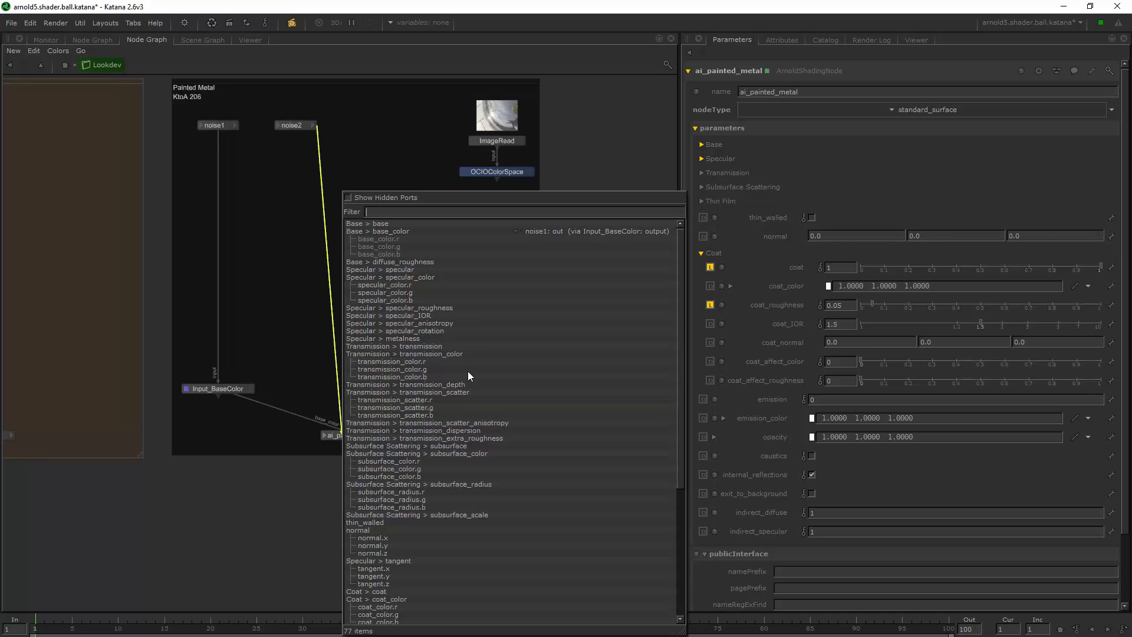
{"action": "left_click", "coordinate": [415, 308]}
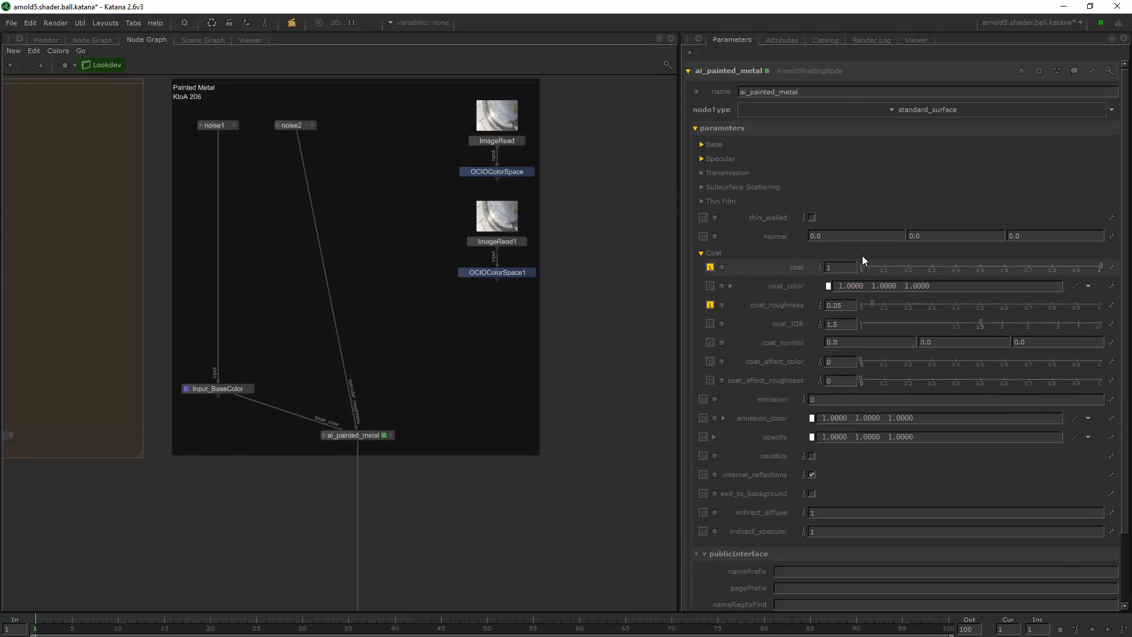
Reset coat, coat_roughness and the specular weight of ai_painted_metal to their default values
{"action": "left_click", "coordinate": [709, 267]}
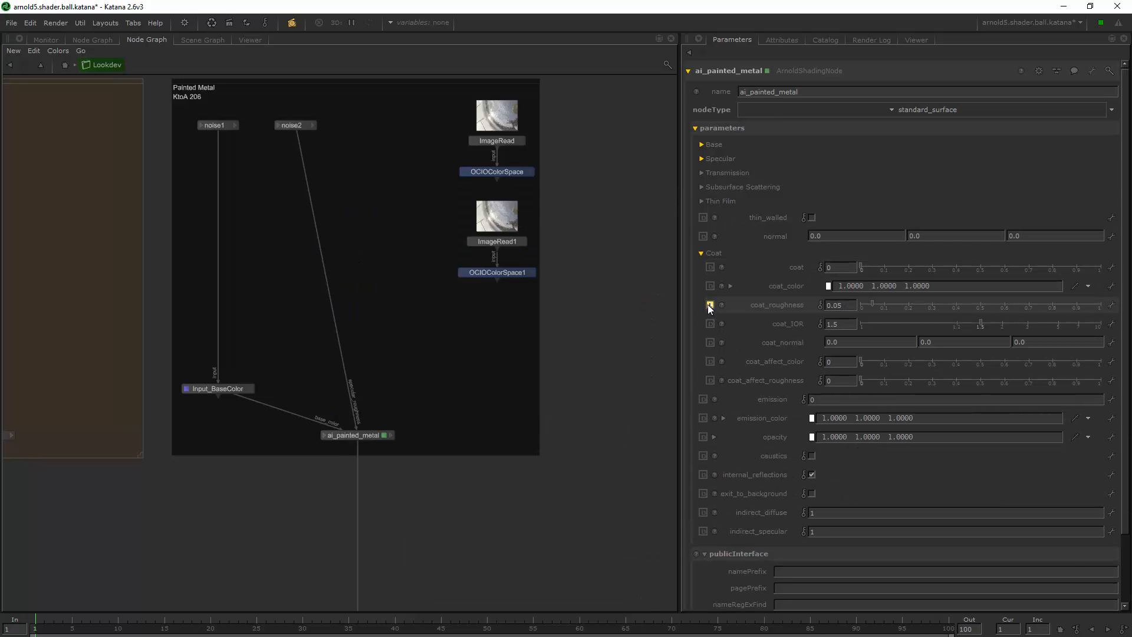
{"action": "left_click", "coordinate": [709, 304]}
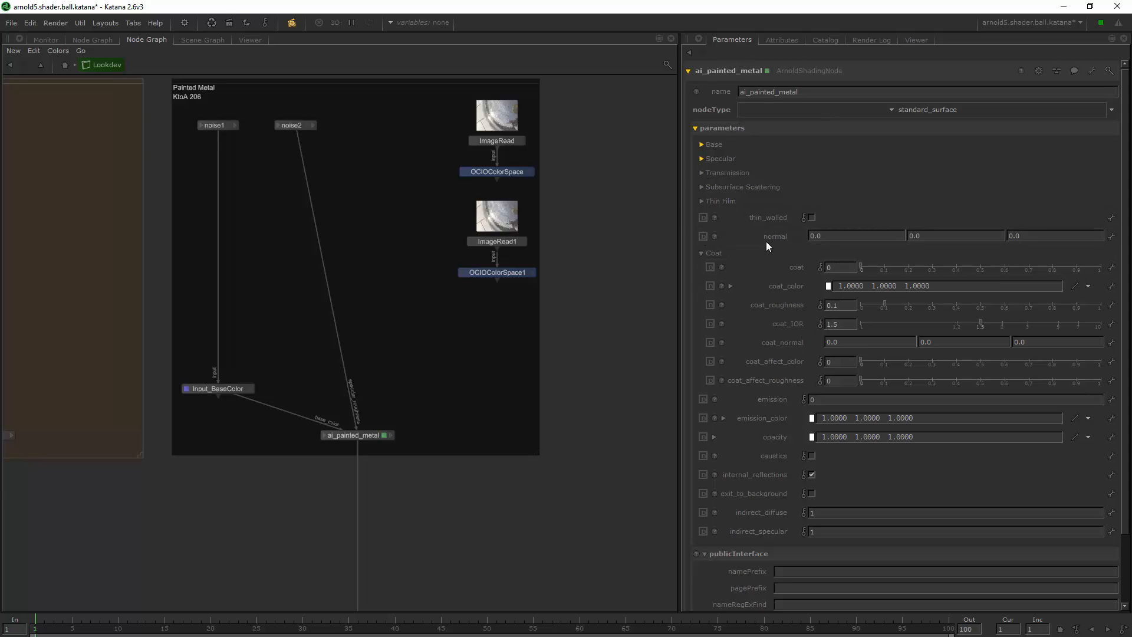
{"action": "left_click", "coordinate": [699, 253]}
{"action": "left_click", "coordinate": [716, 158]}
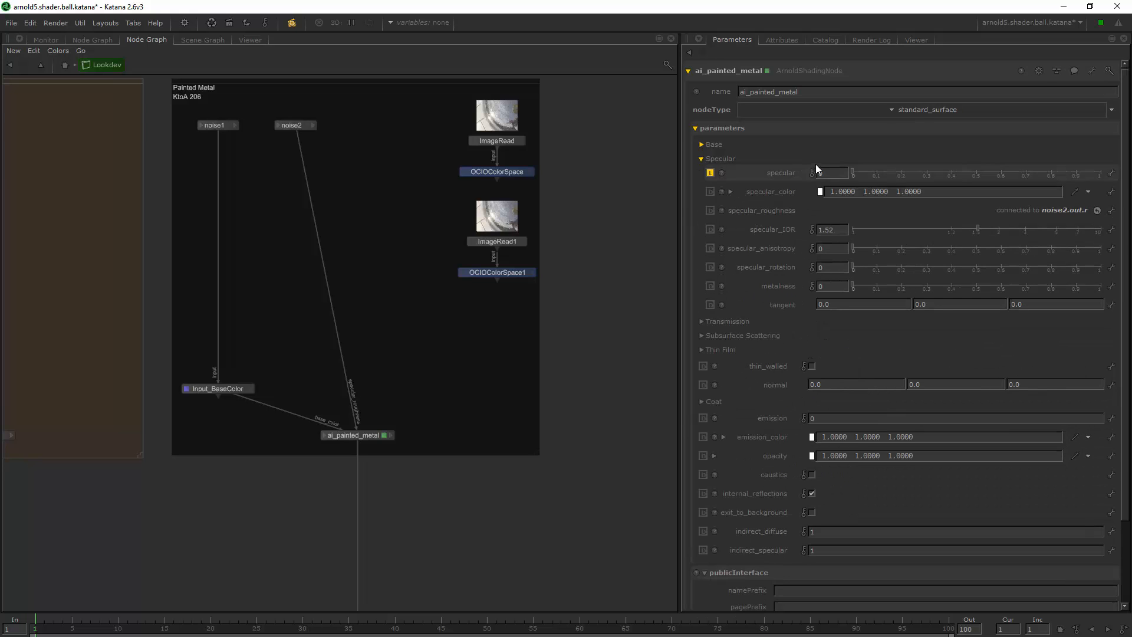
{"action": "left_click", "coordinate": [710, 173]}
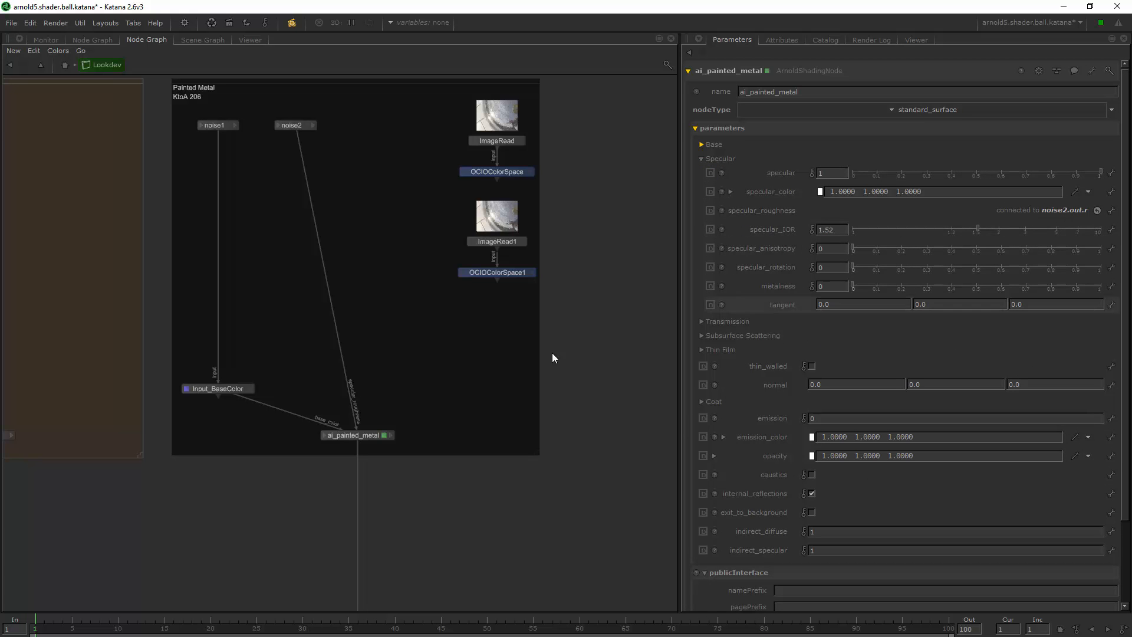
Restart the live render from the RS_Interactive node with noise2 driving specular_roughness, and view it in the Monitor
{"action": "left_click", "coordinate": [46, 39]}
{"action": "left_click", "coordinate": [83, 40]}
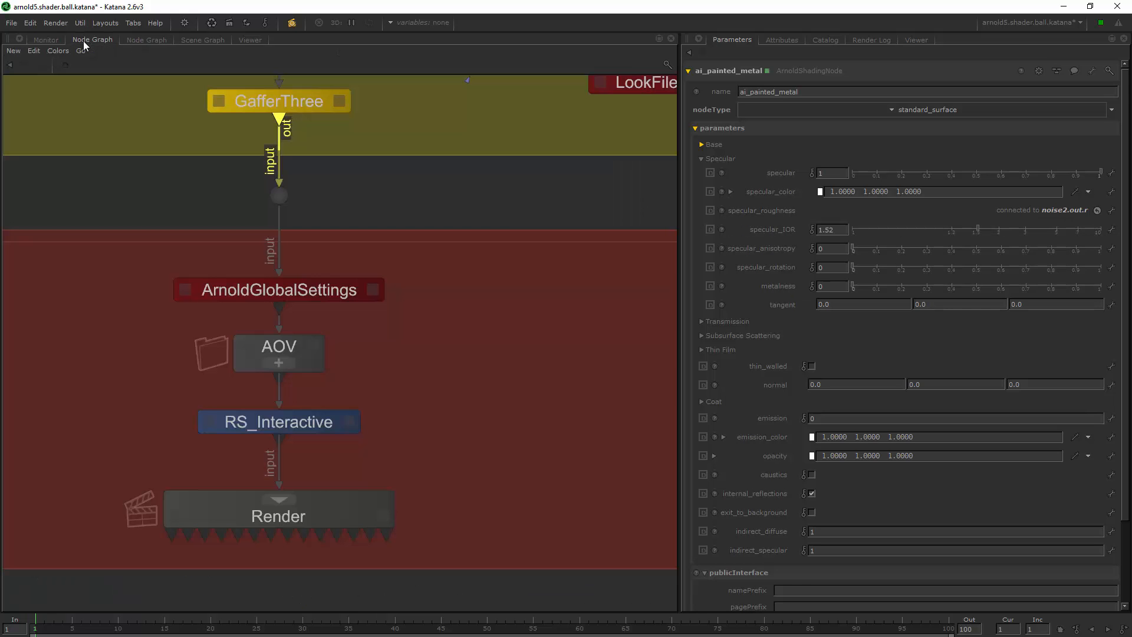
{"action": "right_click", "coordinate": [245, 419]}
{"action": "left_click", "coordinate": [277, 455]}
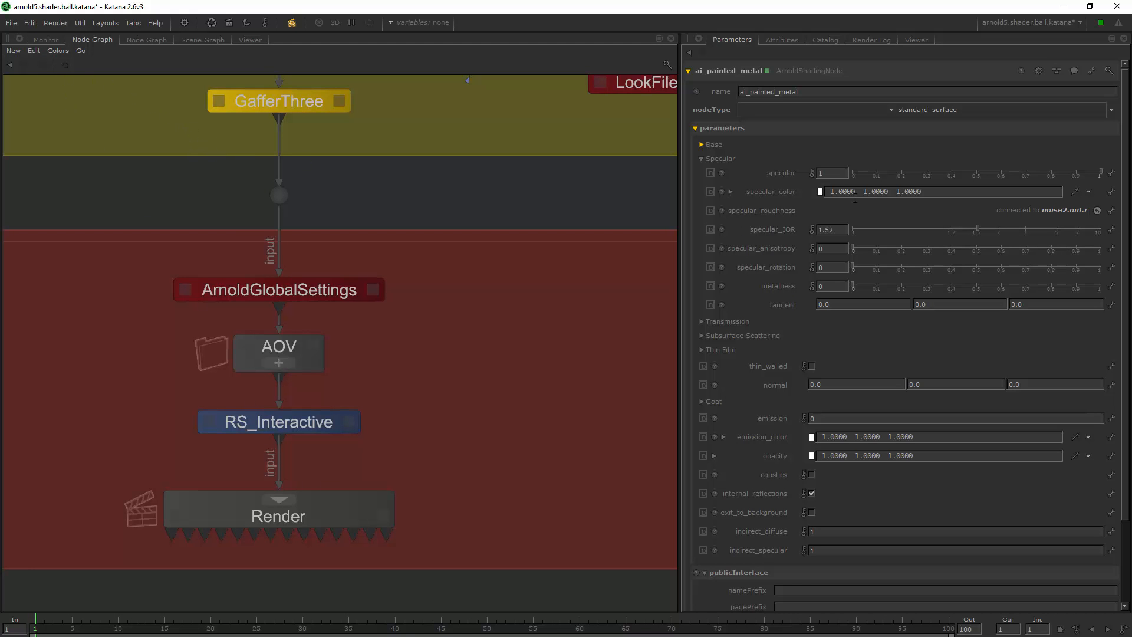
{"action": "left_click", "coordinate": [43, 39]}
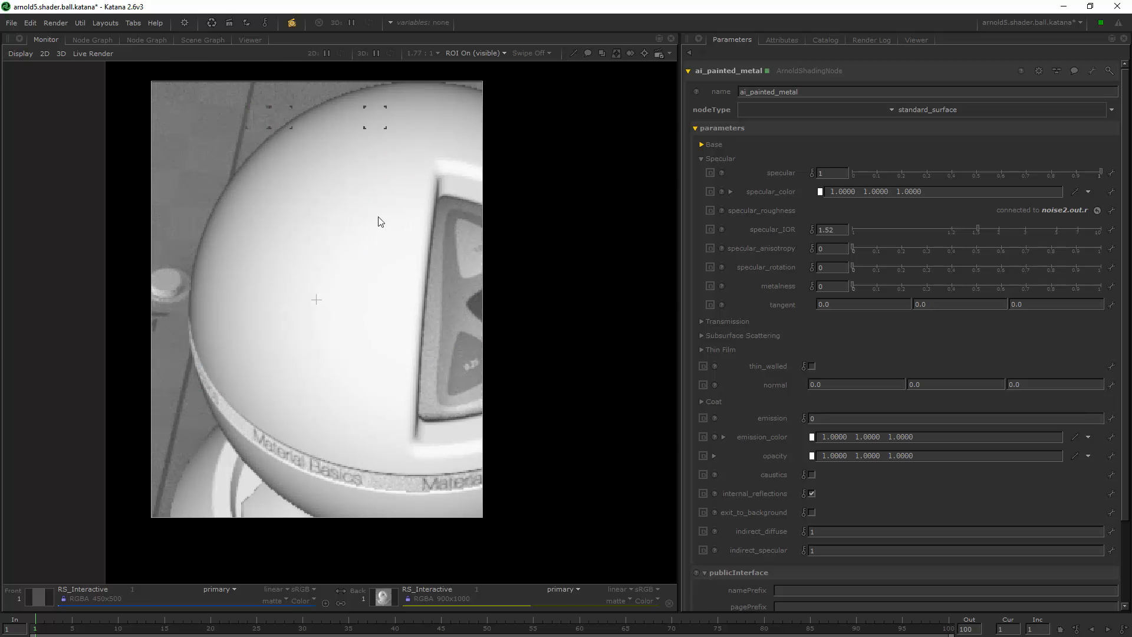
Return to the Painted Metal node network and add a range shading node
{"action": "left_click", "coordinate": [94, 39]}
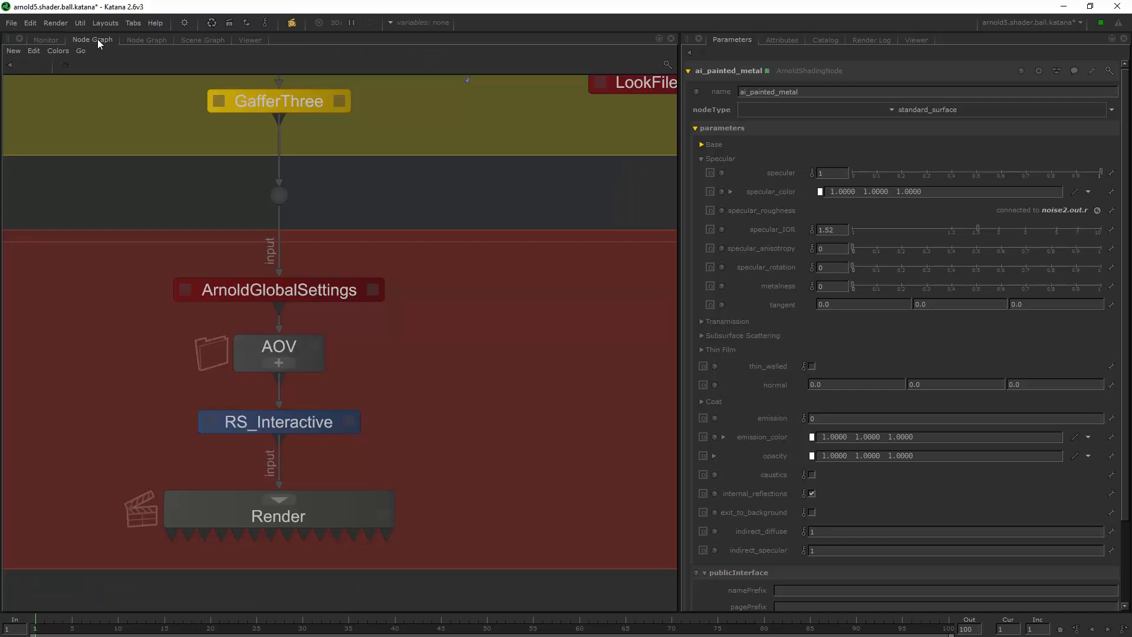
{"action": "left_click", "coordinate": [199, 41]}
{"action": "left_click", "coordinate": [162, 41]}
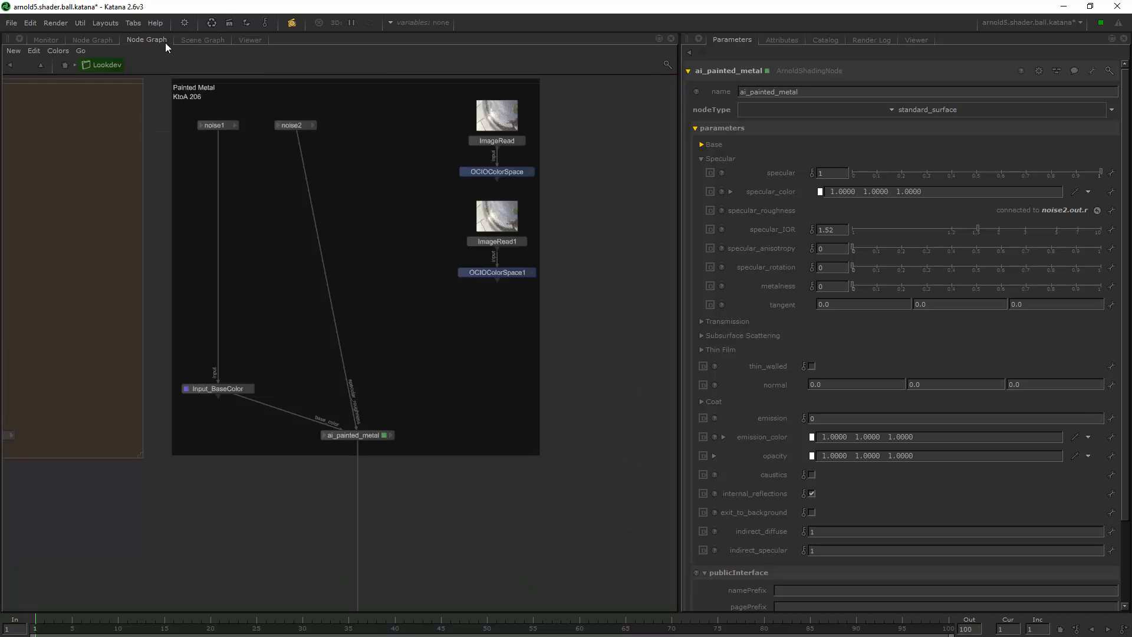
{"action": "left_click", "coordinate": [251, 40]}
{"action": "left_click", "coordinate": [202, 39]}
{"action": "left_click", "coordinate": [147, 39]}
{"action": "key", "text": "Tab"}
{"action": "key", "text": "Escape"}
{"action": "key", "text": "Tab"}
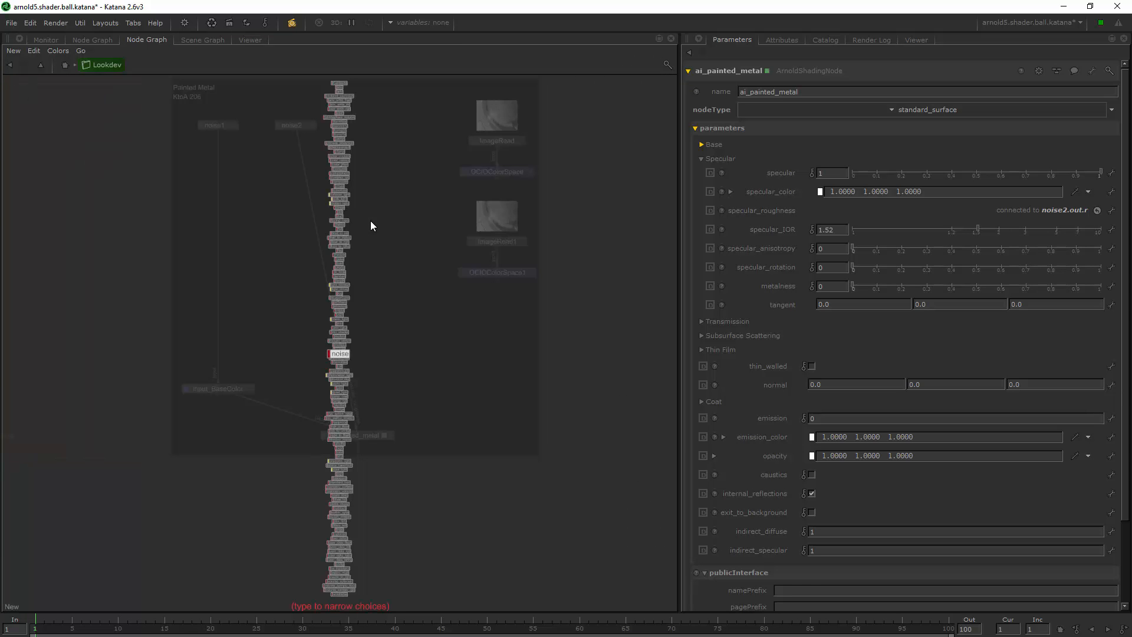
{"action": "type", "text": "ran"}
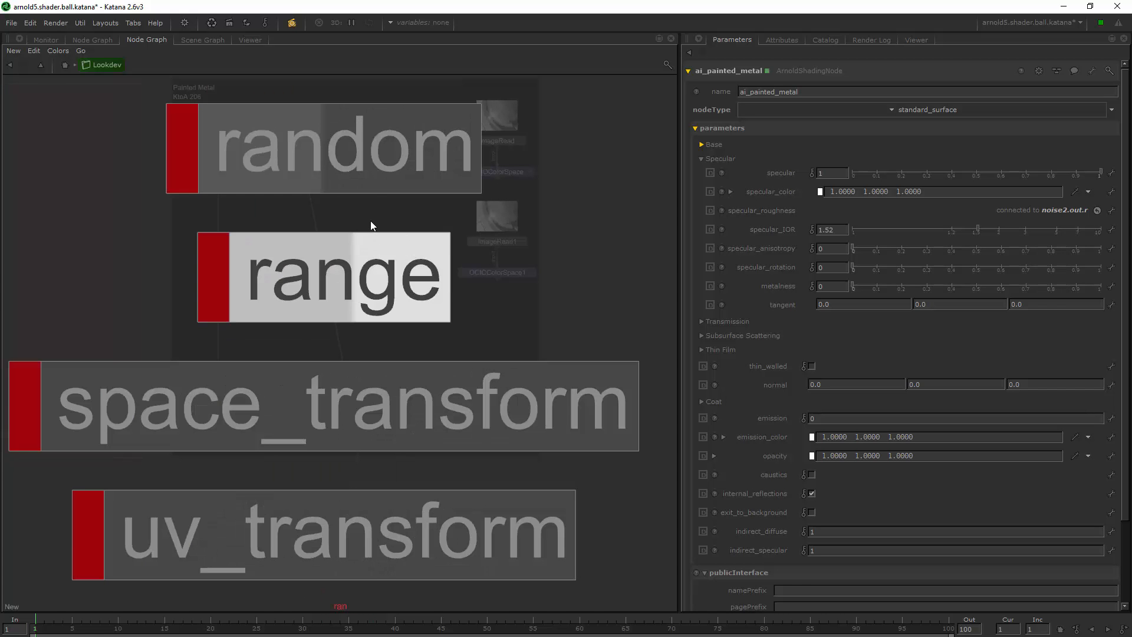
{"action": "key", "text": "Return"}
{"action": "left_click", "coordinate": [369, 226]}
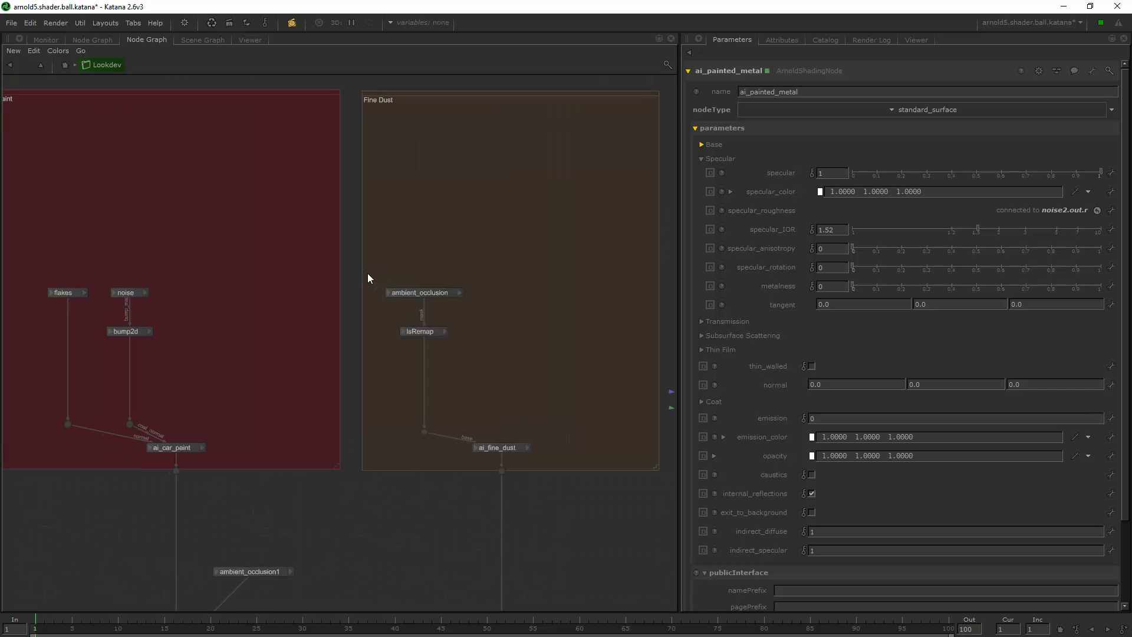
Connect the range node's out output to the specular_roughness input of ai_painted_metal, replacing noise2
{"action": "scroll", "coordinate": [368, 277], "scroll_direction": "down", "scroll_amount": 2}
{"action": "scroll", "coordinate": [275, 392], "scroll_direction": "up", "scroll_amount": 3}
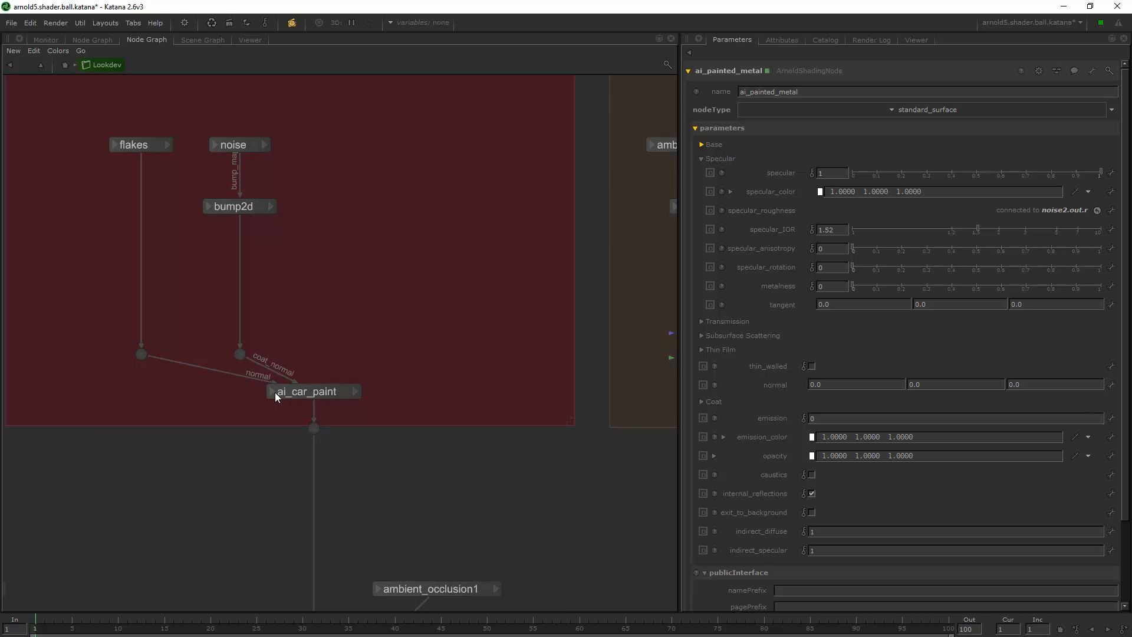
{"action": "middle_click_drag", "start_coordinate": [287, 306], "coordinate": [375, 311]}
{"action": "scroll", "coordinate": [383, 254], "scroll_direction": "down", "scroll_amount": 2}
{"action": "middle_click_drag", "start_coordinate": [530, 236], "coordinate": [265, 236]}
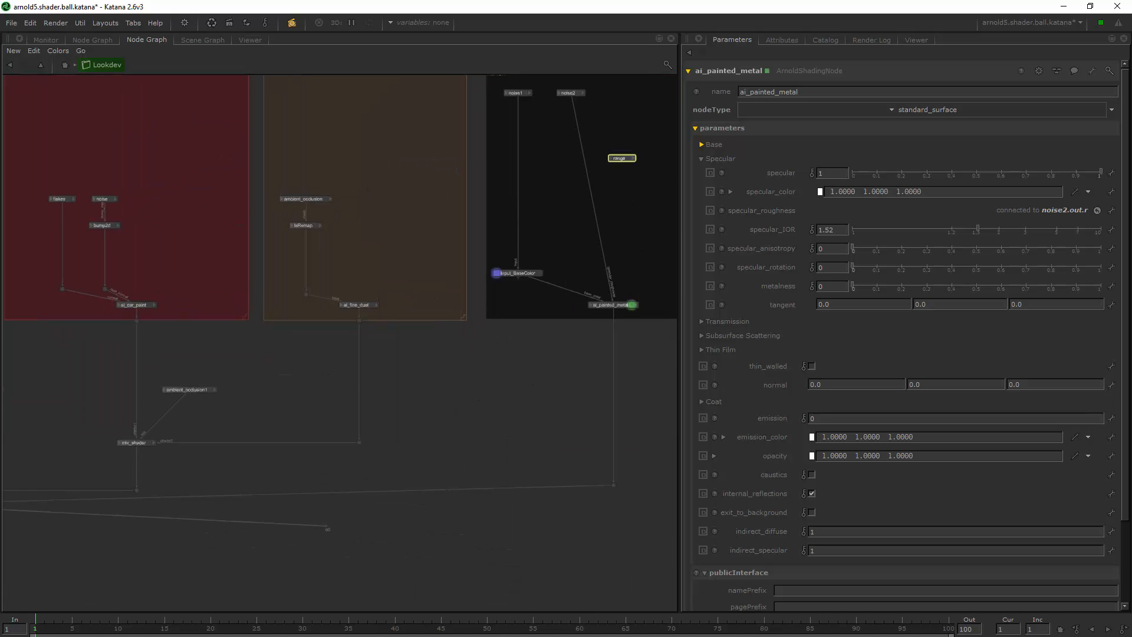
{"action": "scroll", "coordinate": [556, 235], "scroll_direction": "up", "scroll_amount": 3}
{"action": "middle_click_drag", "start_coordinate": [556, 234], "coordinate": [408, 306]}
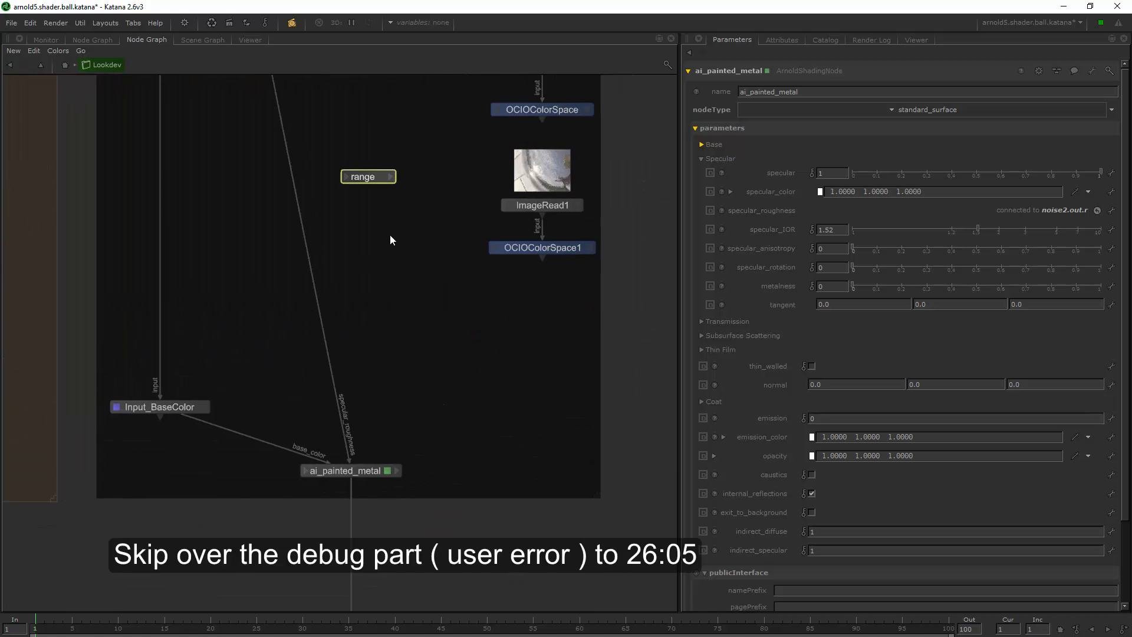
{"action": "left_click", "coordinate": [350, 230]}
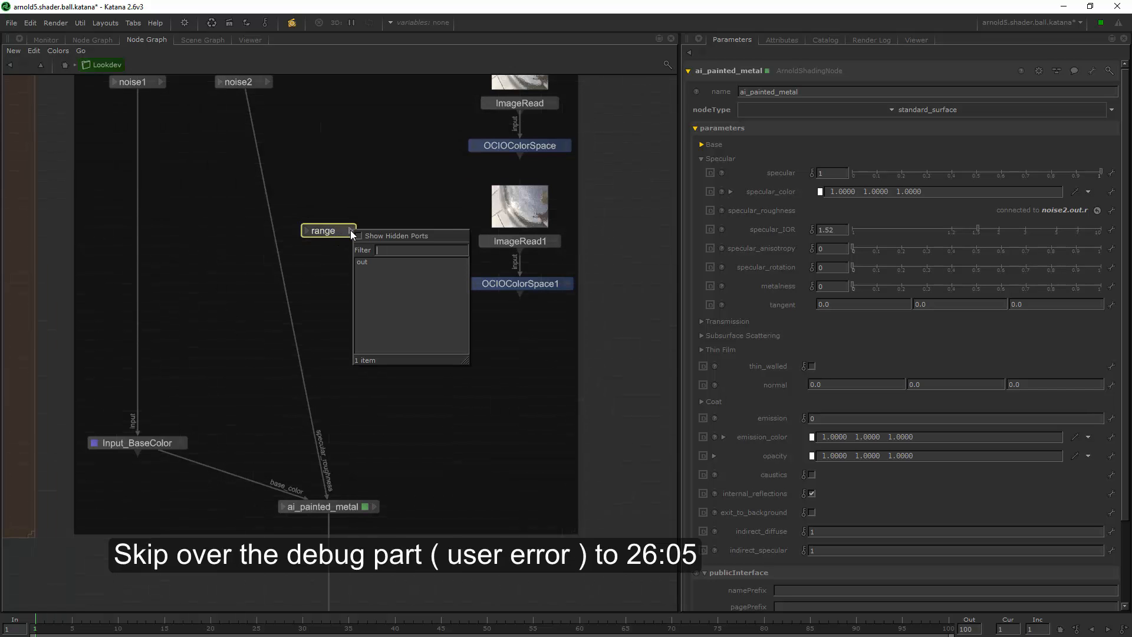
{"action": "left_click", "coordinate": [363, 261]}
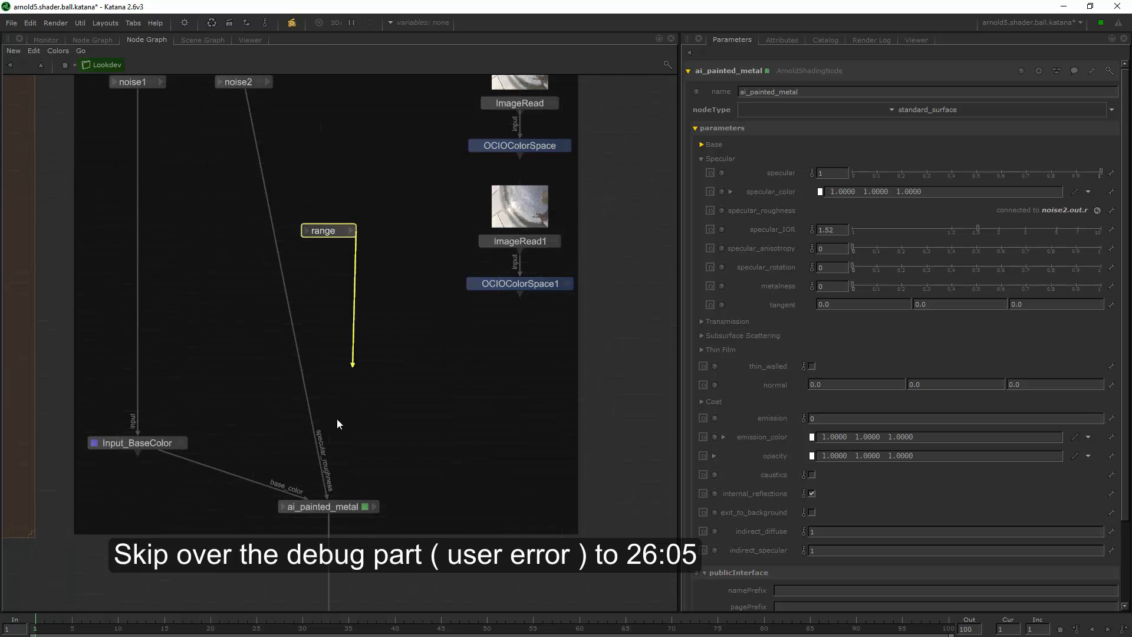
{"action": "left_click", "coordinate": [315, 507]}
{"action": "scroll", "coordinate": [415, 495], "scroll_direction": "down", "scroll_amount": 2}
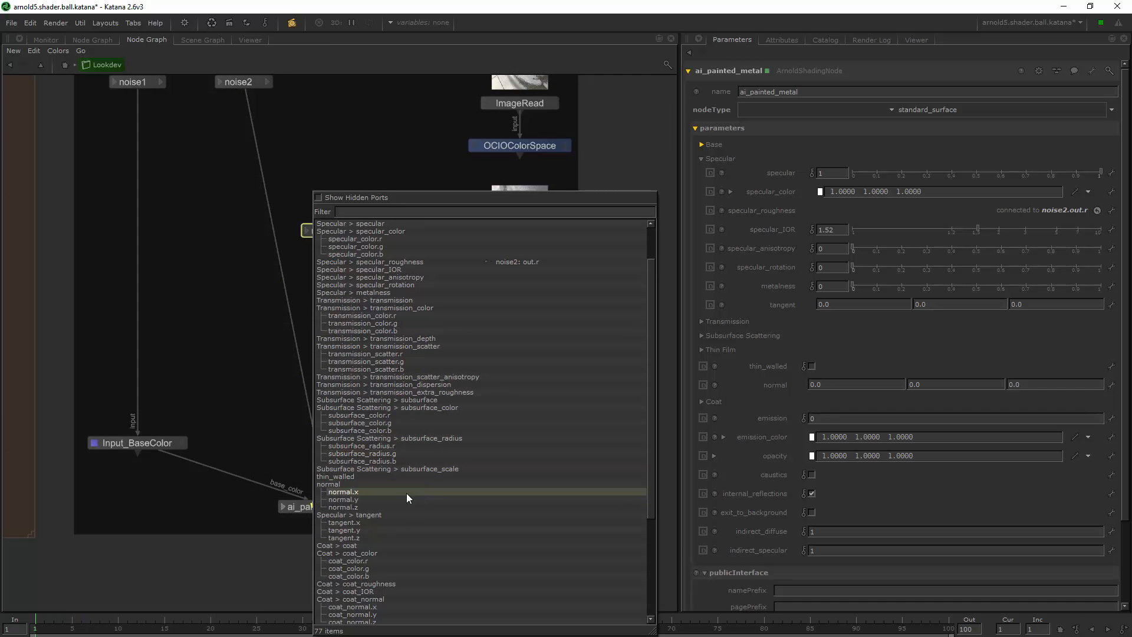
{"action": "left_click", "coordinate": [408, 262]}
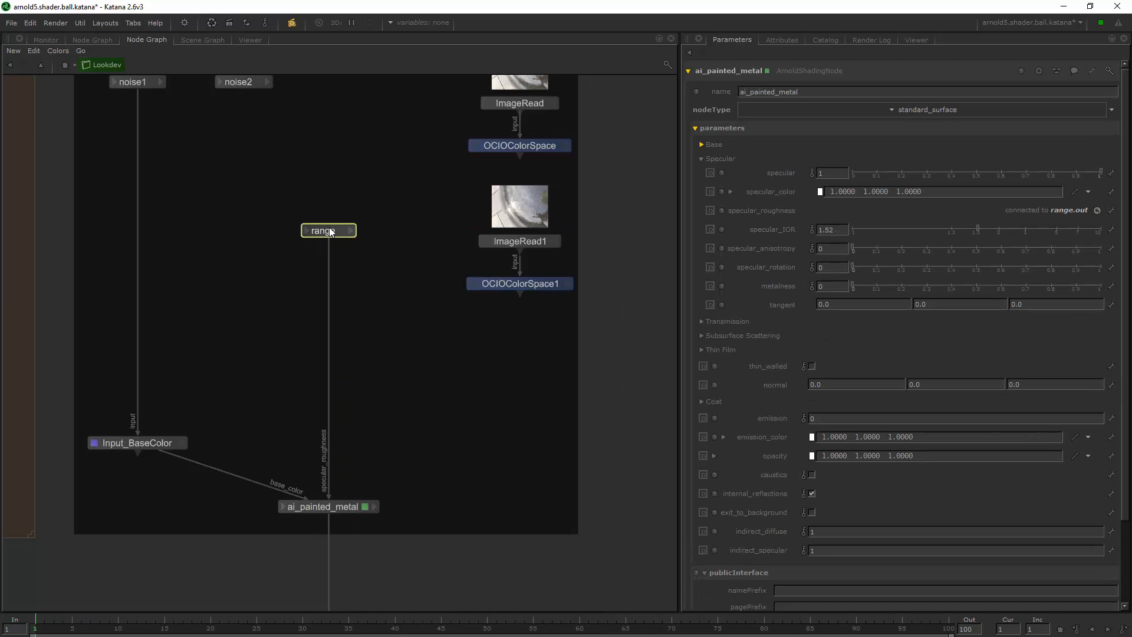
Set the range node's input to 0.2 in all three channels
{"action": "double_click", "coordinate": [330, 232]}
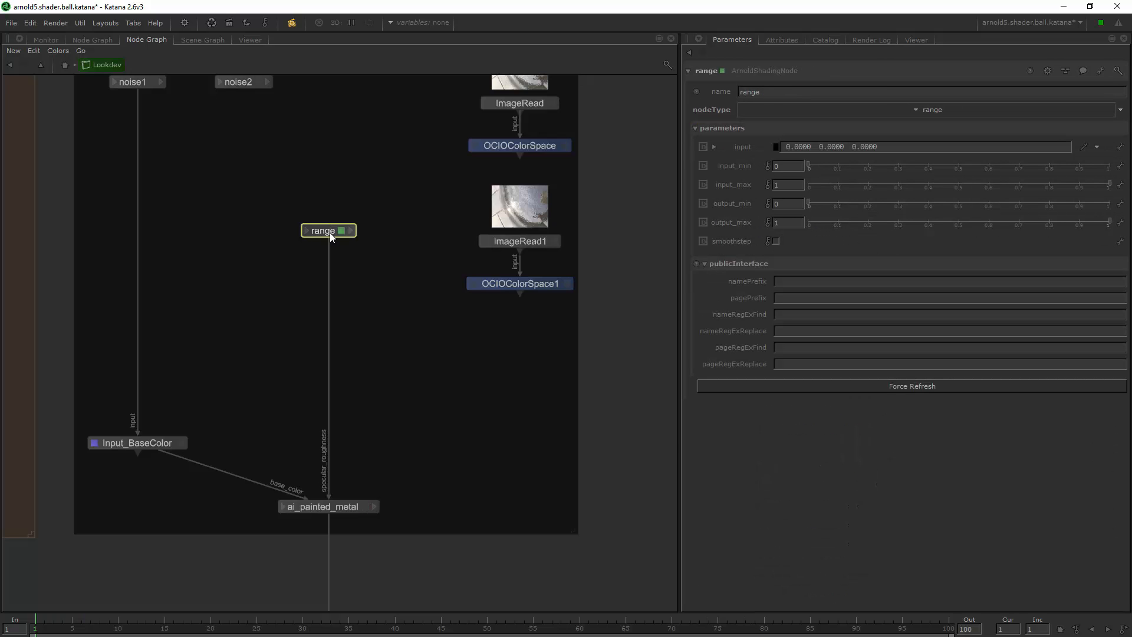
{"action": "left_click", "coordinate": [702, 147]}
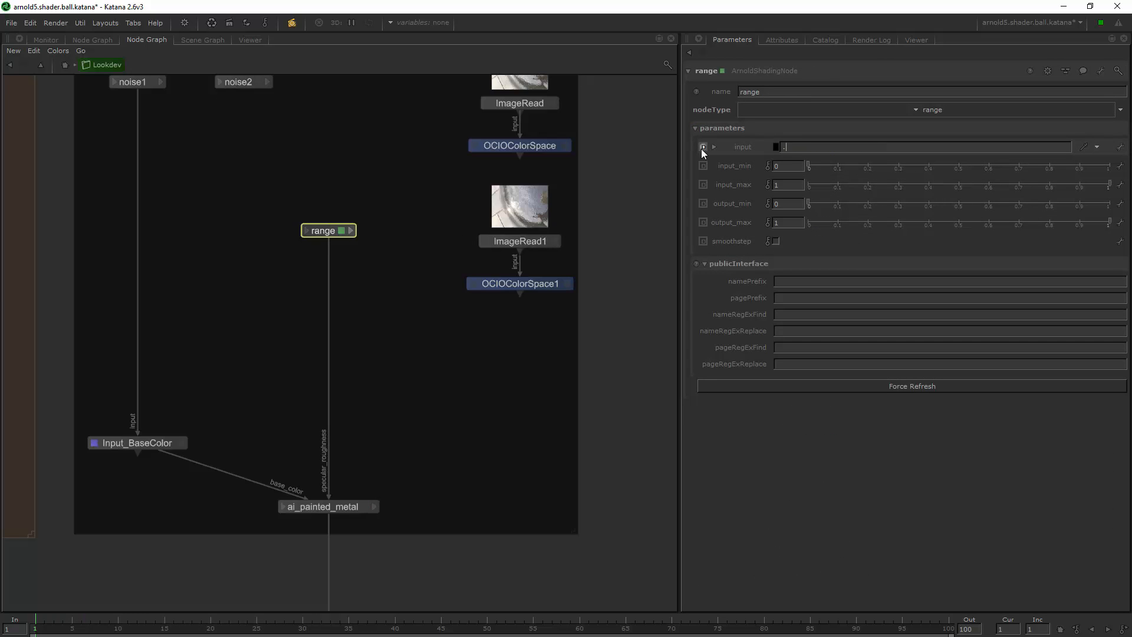
{"action": "left_click", "coordinate": [251, 101]}
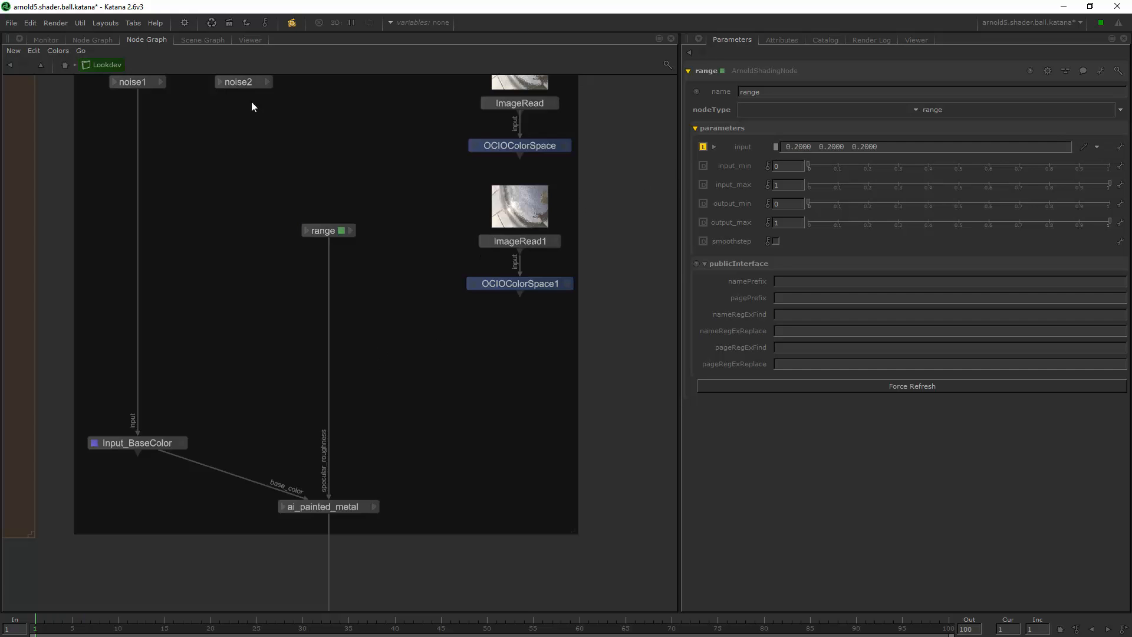
Restart the live render from RS_Interactive with range driving specular_roughness, and check the shader ball in the Monitor
{"action": "left_click", "coordinate": [47, 40]}
{"action": "left_click", "coordinate": [93, 39]}
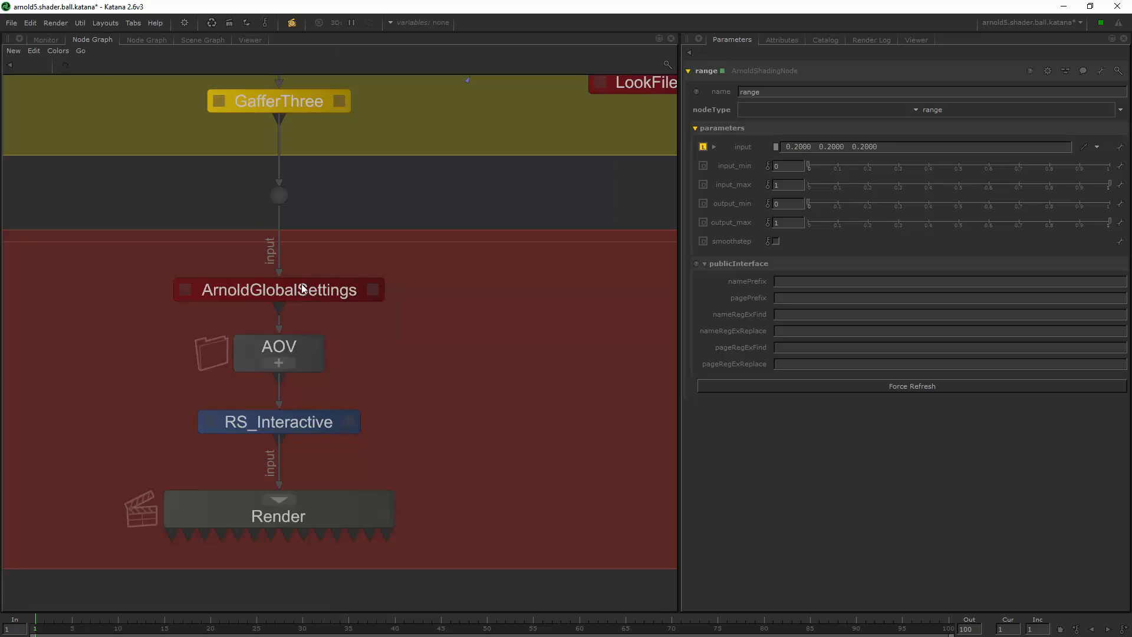
{"action": "right_click", "coordinate": [250, 430]}
{"action": "left_click", "coordinate": [284, 467]}
{"action": "left_click", "coordinate": [41, 40]}
{"action": "left_click", "coordinate": [153, 42]}
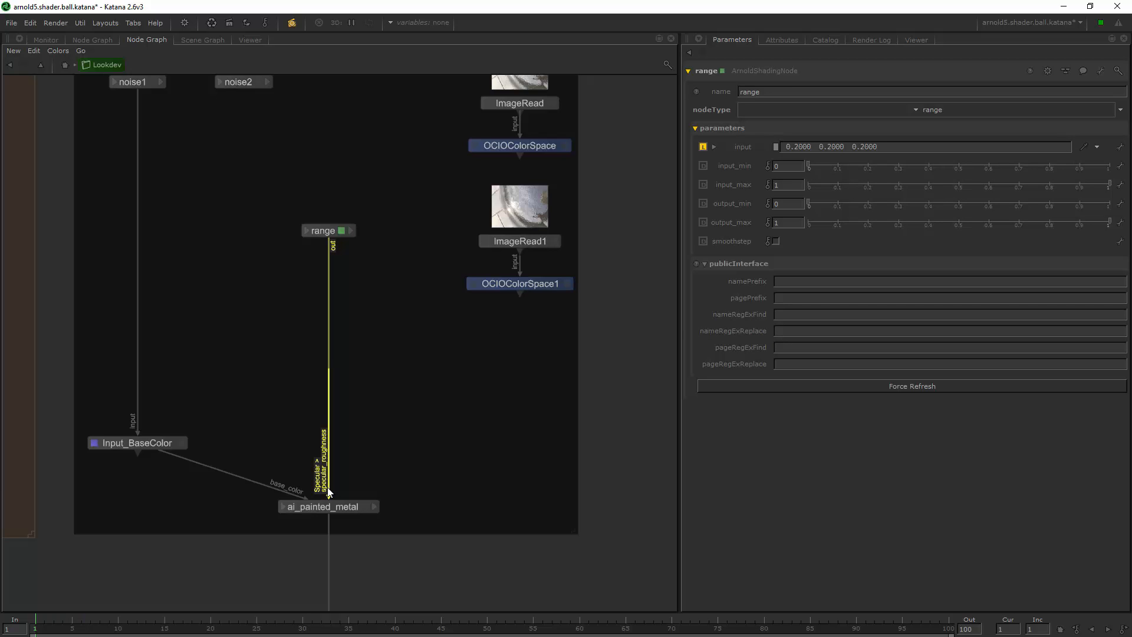
{"action": "left_click", "coordinate": [37, 40]}
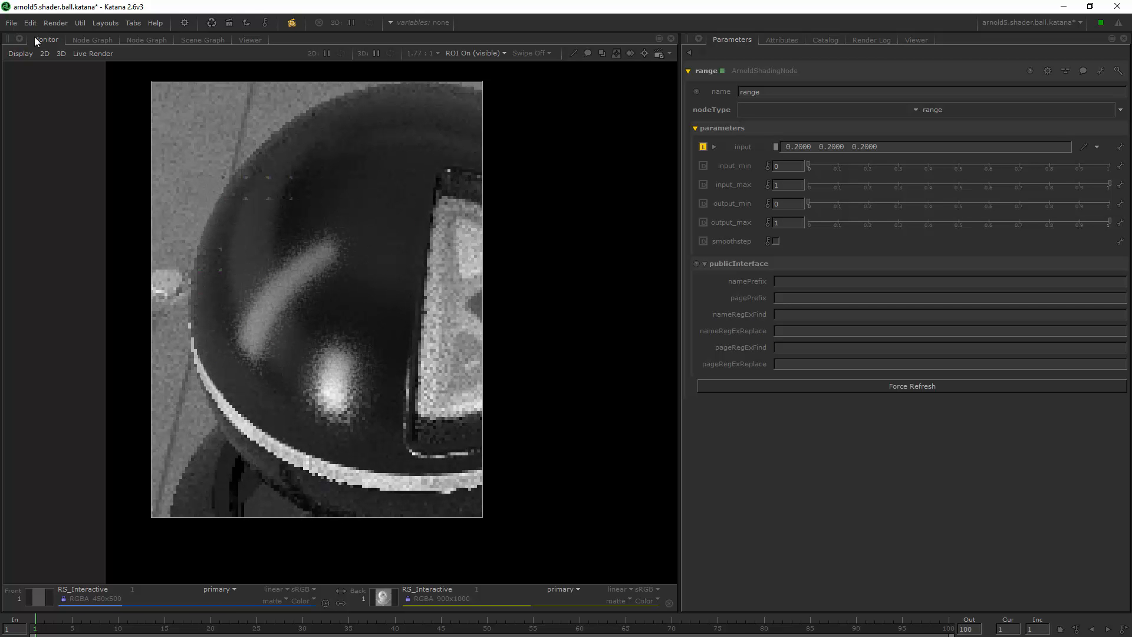
Connect noise2's full out output to specular_roughness of ai_painted_metal in place of range, and view the render in the Monitor
{"action": "left_click", "coordinate": [95, 40]}
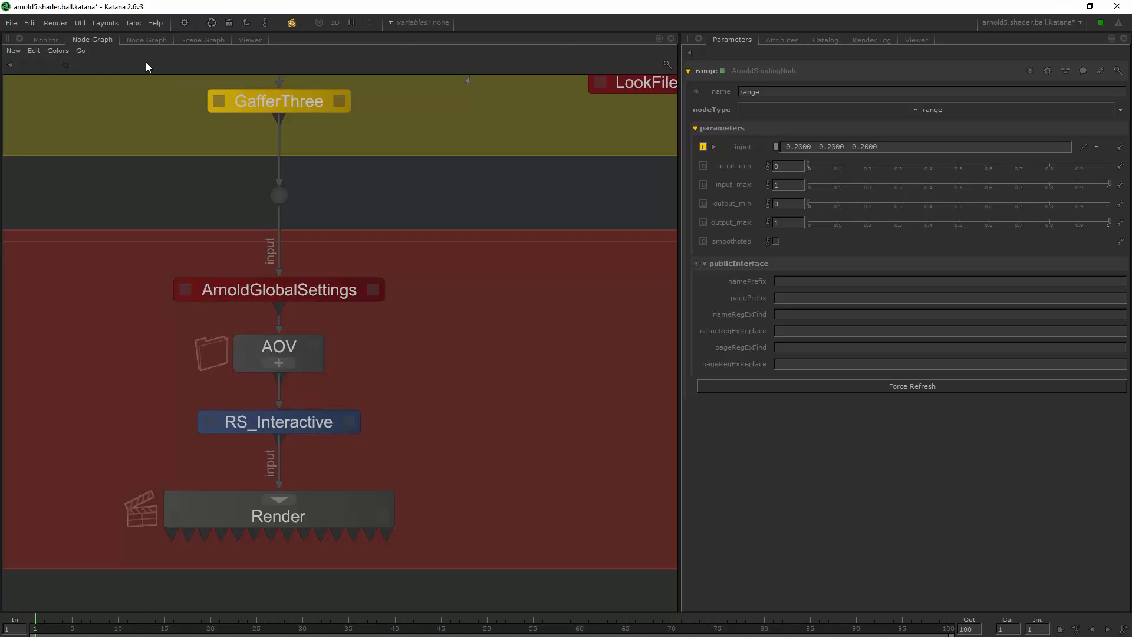
{"action": "left_click", "coordinate": [202, 40]}
{"action": "left_click", "coordinate": [162, 39]}
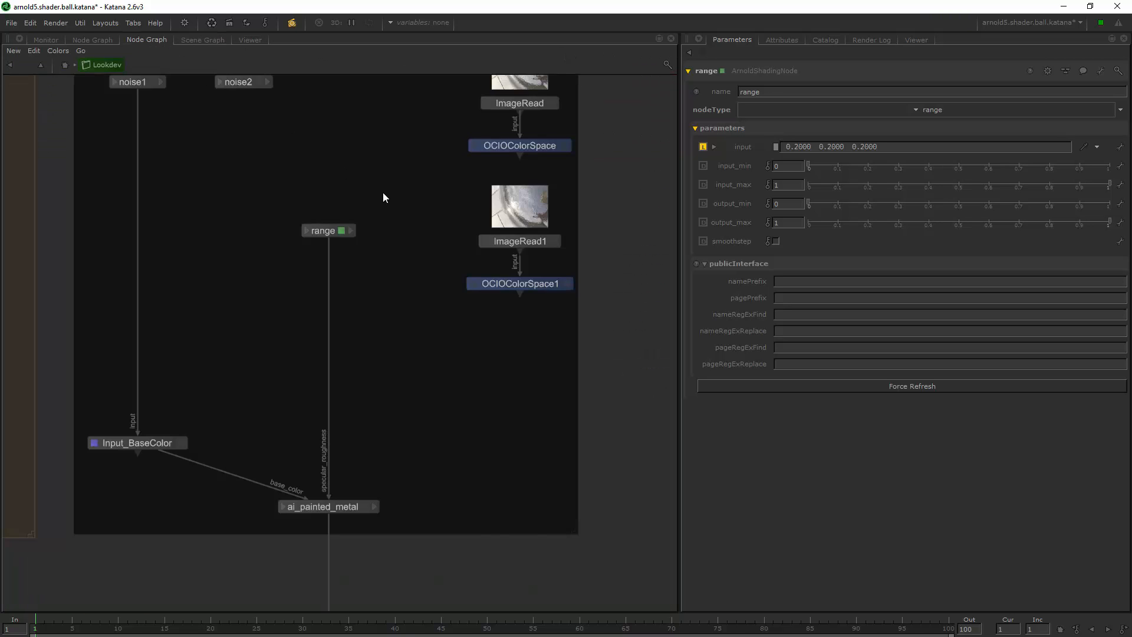
{"action": "left_click", "coordinate": [249, 102]}
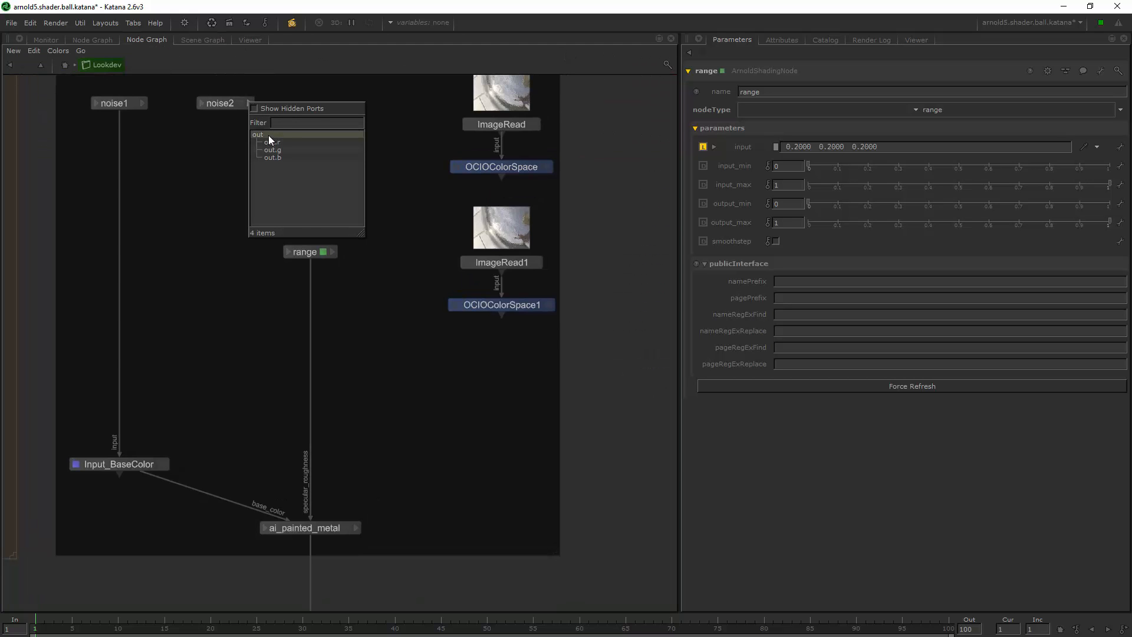
{"action": "left_click", "coordinate": [280, 134]}
{"action": "left_click", "coordinate": [300, 529]}
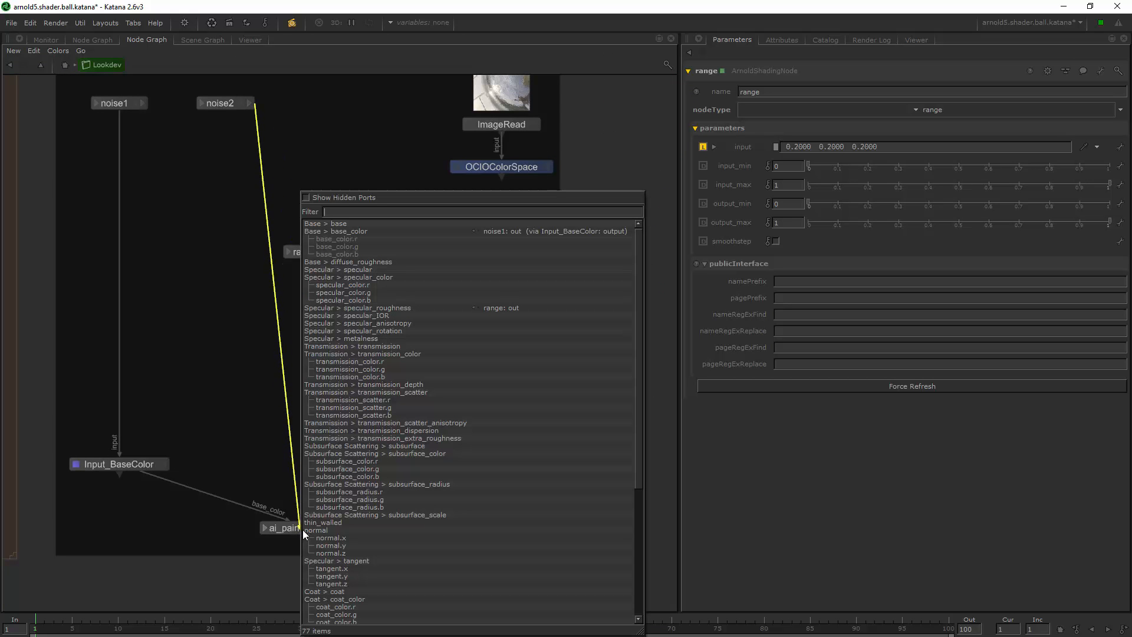
{"action": "left_click", "coordinate": [373, 307]}
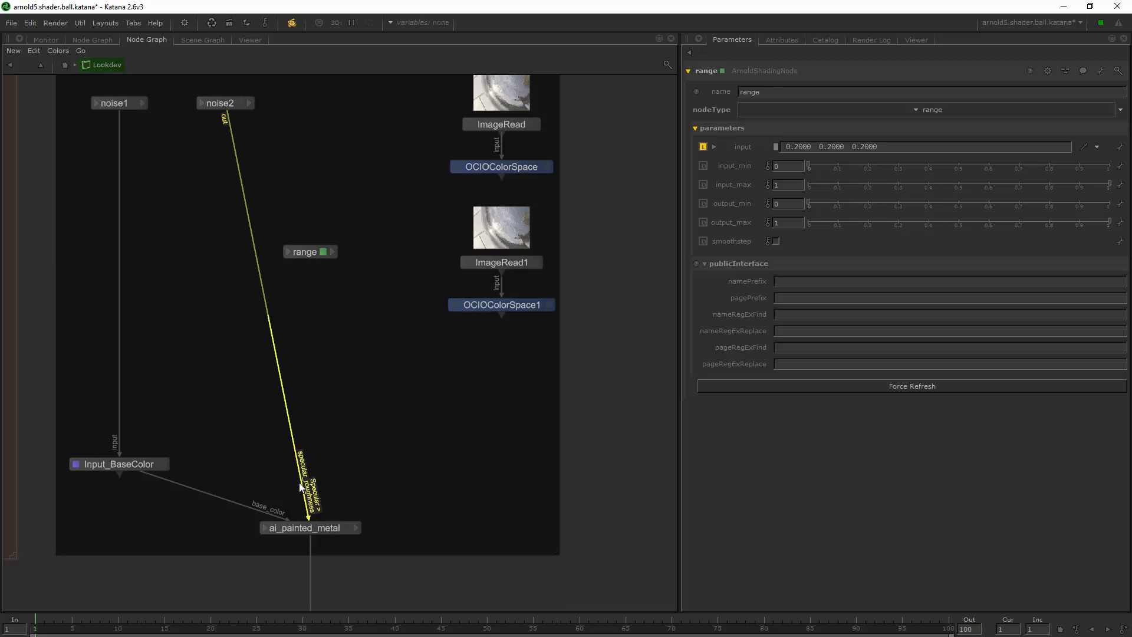
{"action": "left_click", "coordinate": [59, 51]}
{"action": "left_click", "coordinate": [46, 39]}
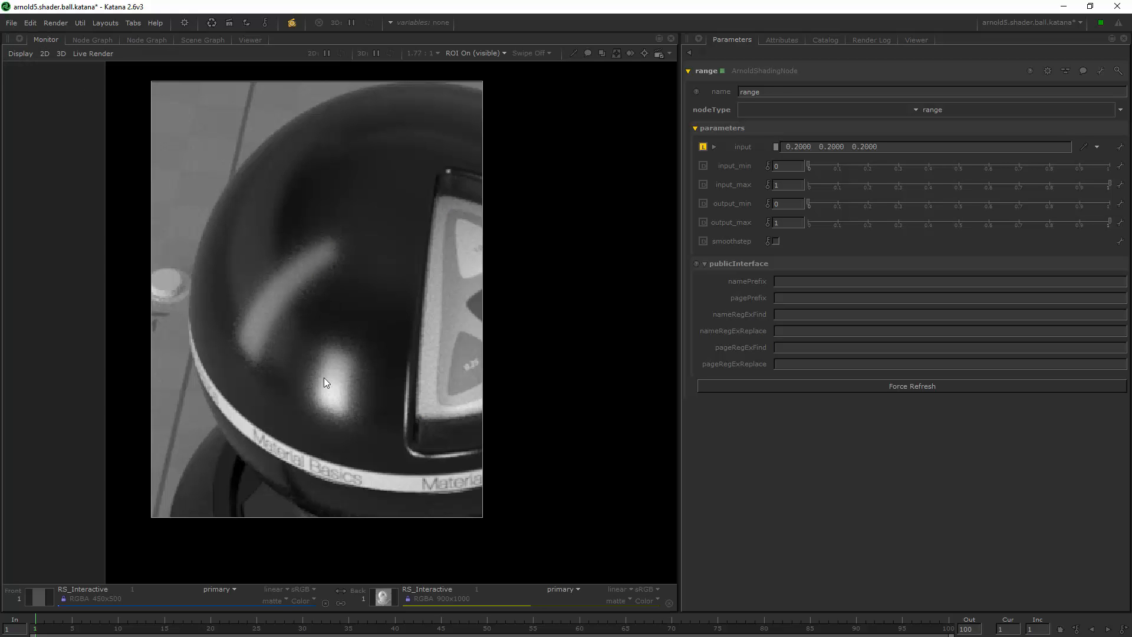
Start a preview render from RS_Interactive and check the shader ball in the Monitor
{"action": "left_click", "coordinate": [90, 39]}
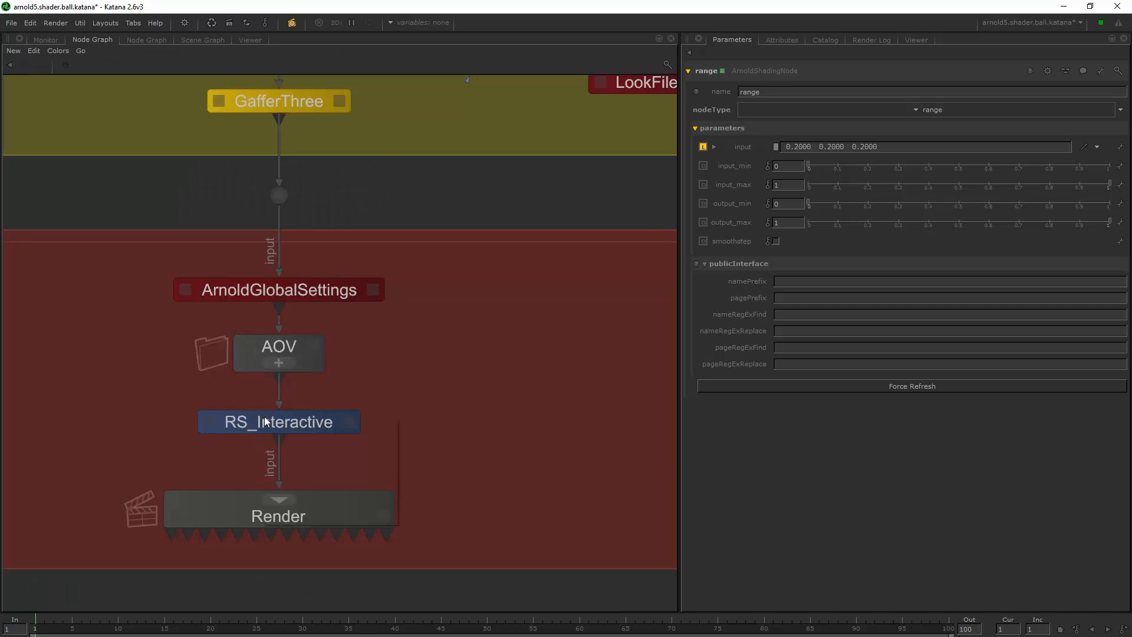
{"action": "right_click", "coordinate": [261, 422]}
{"action": "left_click", "coordinate": [295, 454]}
{"action": "left_click", "coordinate": [46, 40]}
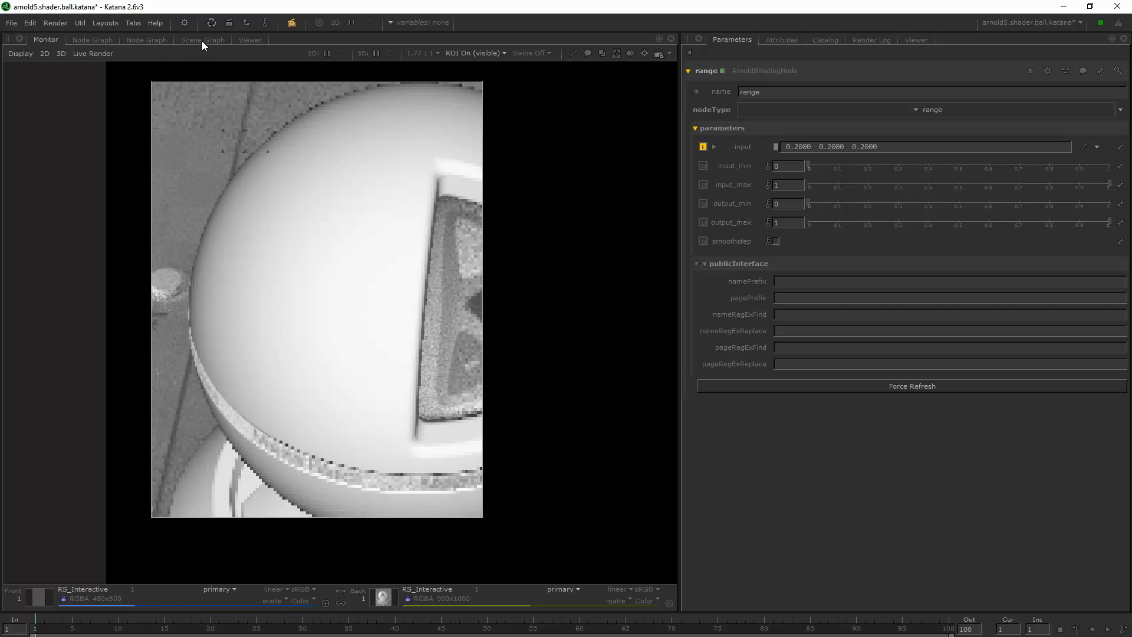
Connect the range node's out output to coat_roughness of ai_painted_metal and disconnect noise2 from its specular_roughness
{"action": "left_click", "coordinate": [194, 40]}
{"action": "left_click", "coordinate": [163, 40]}
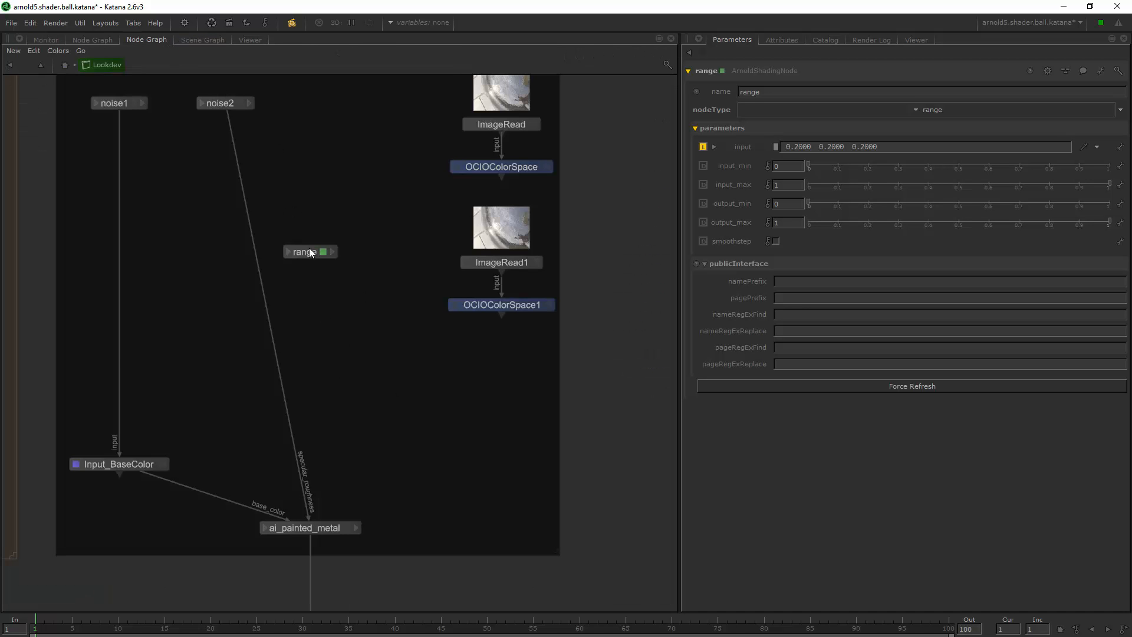
{"action": "left_click", "coordinate": [334, 253]}
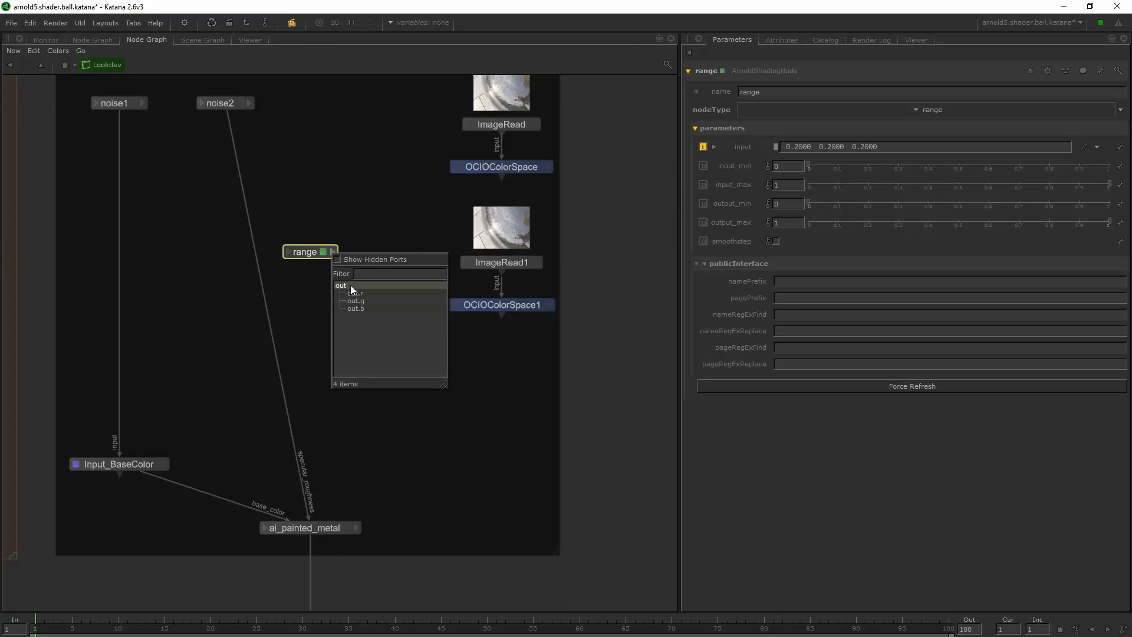
{"action": "left_click", "coordinate": [350, 285]}
{"action": "left_click", "coordinate": [316, 526]}
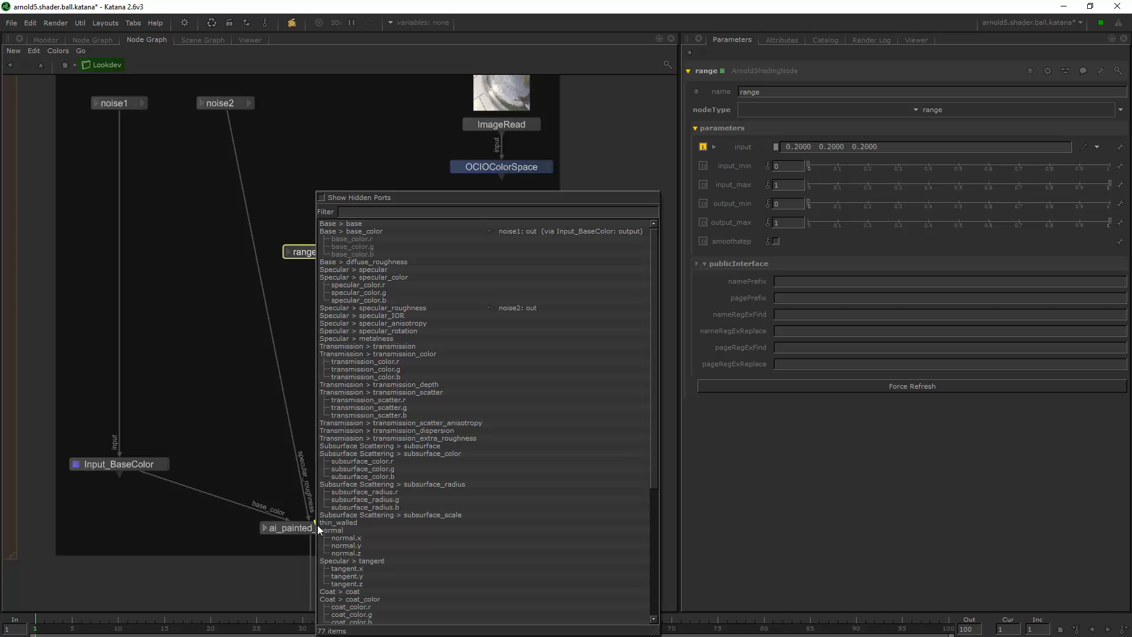
{"action": "scroll", "coordinate": [400, 594], "scroll_direction": "down", "scroll_amount": 1}
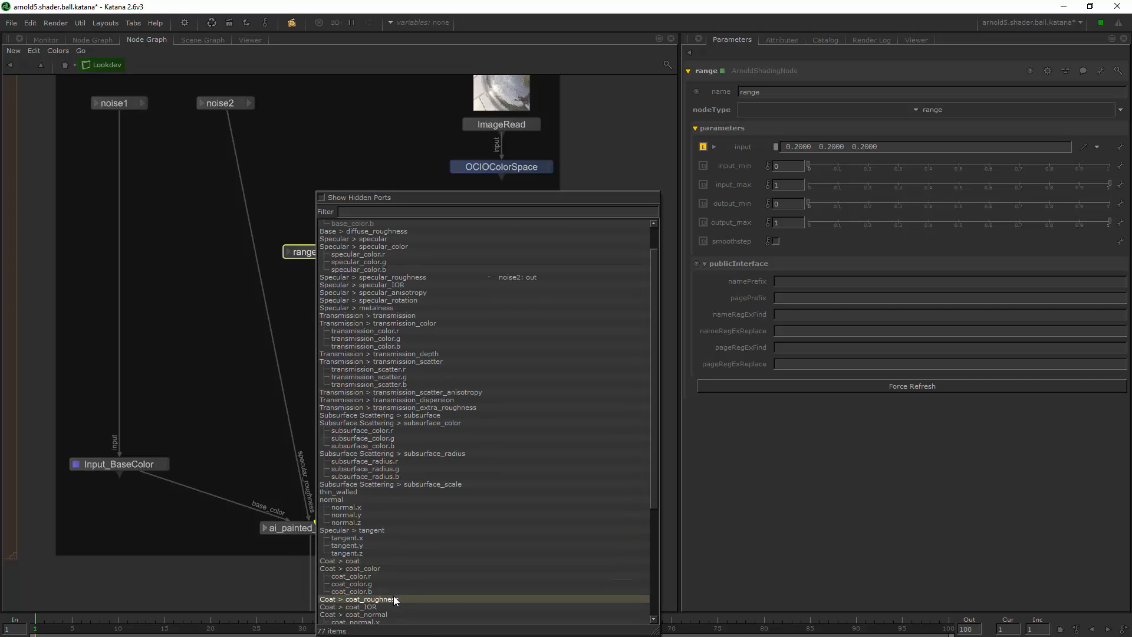
{"action": "left_click", "coordinate": [393, 598]}
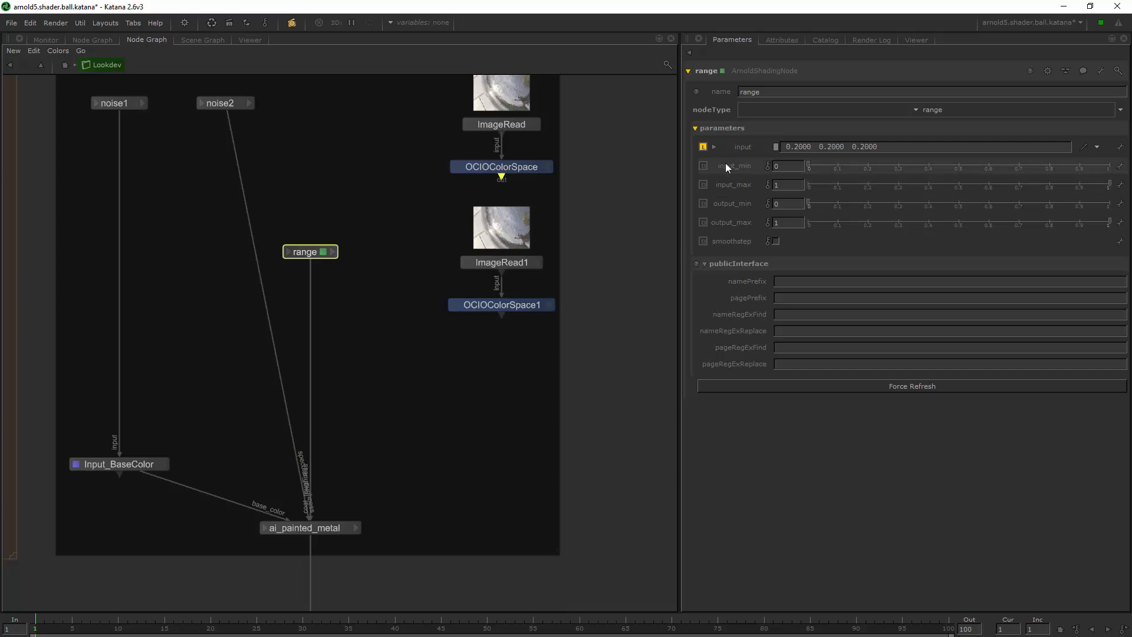
{"action": "left_click", "coordinate": [290, 425]}
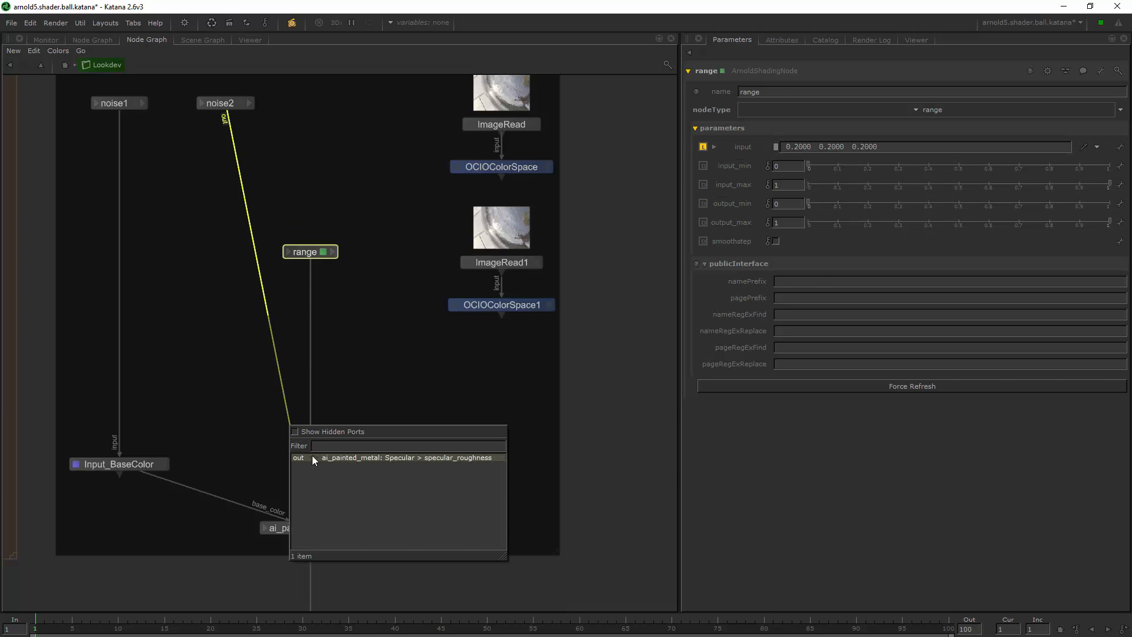
{"action": "left_click", "coordinate": [313, 457]}
Set the coat weight of ai_painted_metal to 1
{"action": "left_click", "coordinate": [347, 528]}
{"action": "left_click", "coordinate": [347, 527]}
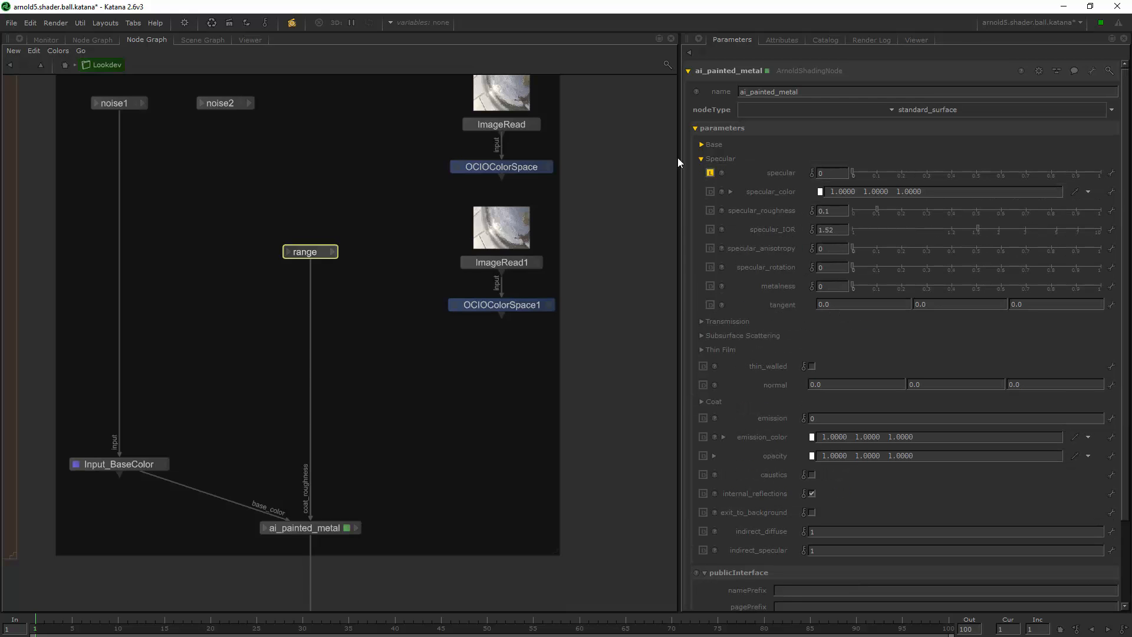
{"action": "left_click", "coordinate": [716, 159]}
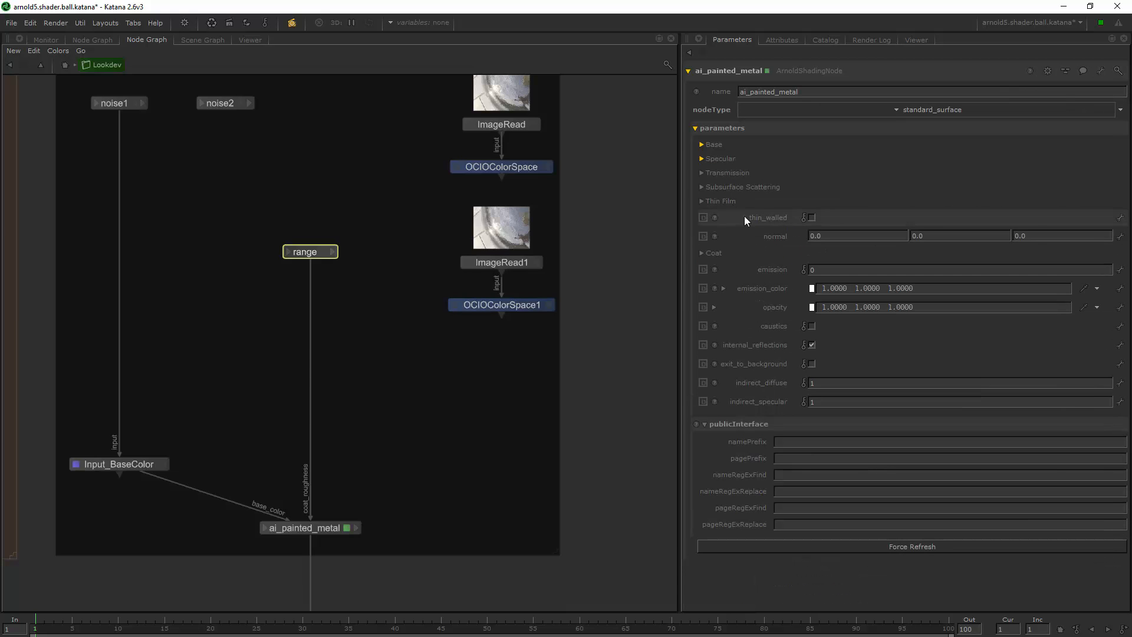
{"action": "left_click", "coordinate": [713, 253]}
{"action": "key", "text": "Return"}
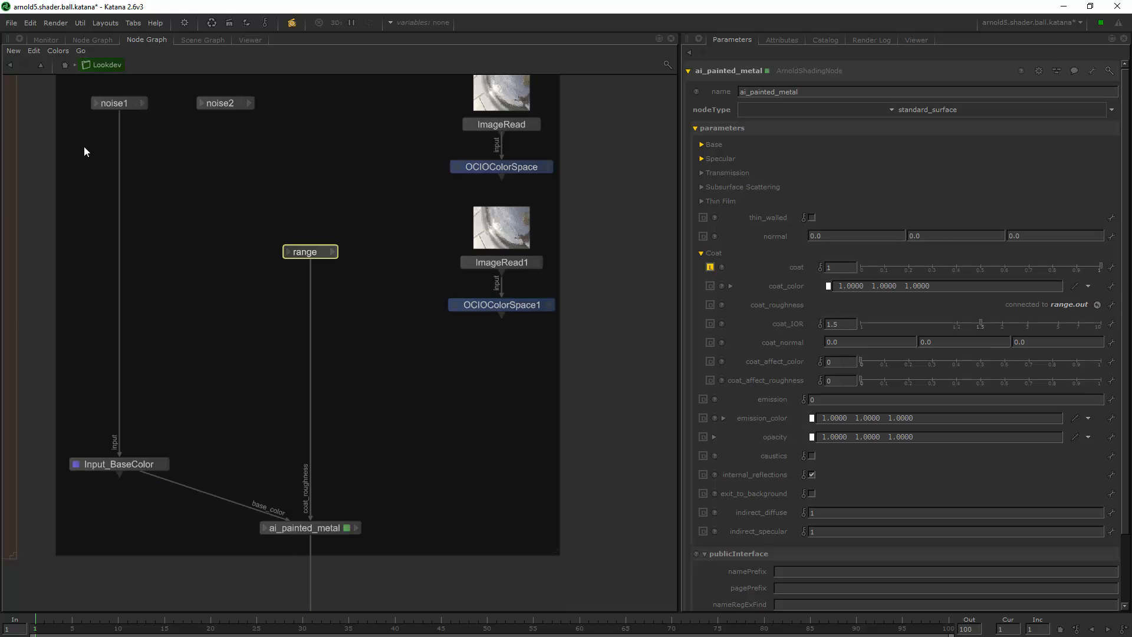
Preview render RS_Interactive with range driving coat_roughness and inspect the highlights on the shader ball
{"action": "left_click", "coordinate": [88, 39]}
{"action": "right_click", "coordinate": [272, 421]}
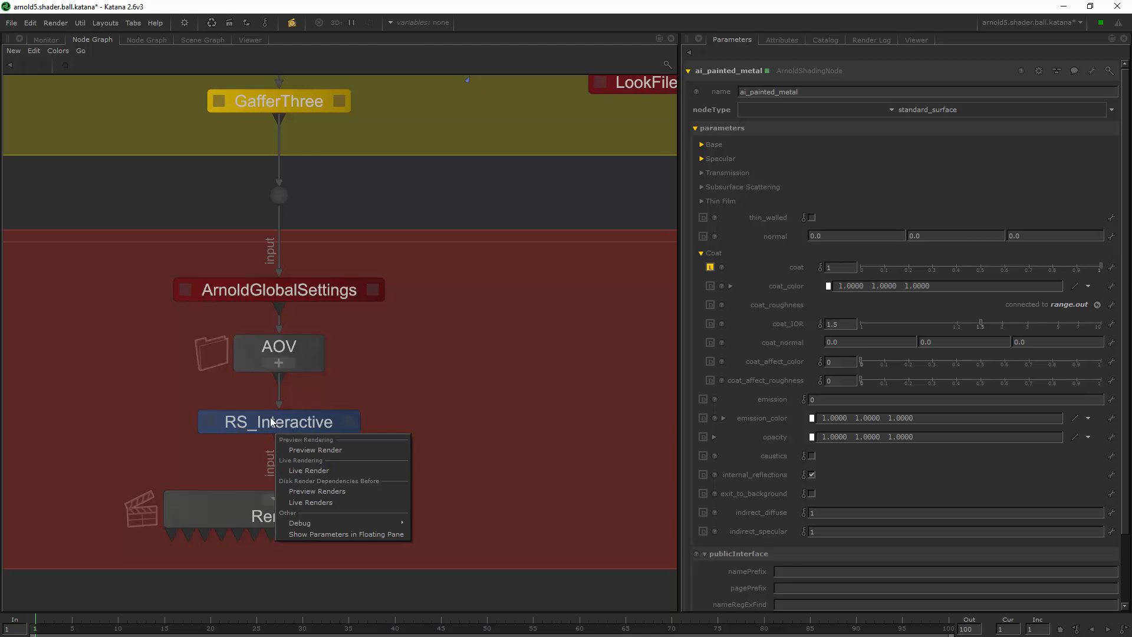
{"action": "left_click", "coordinate": [297, 450]}
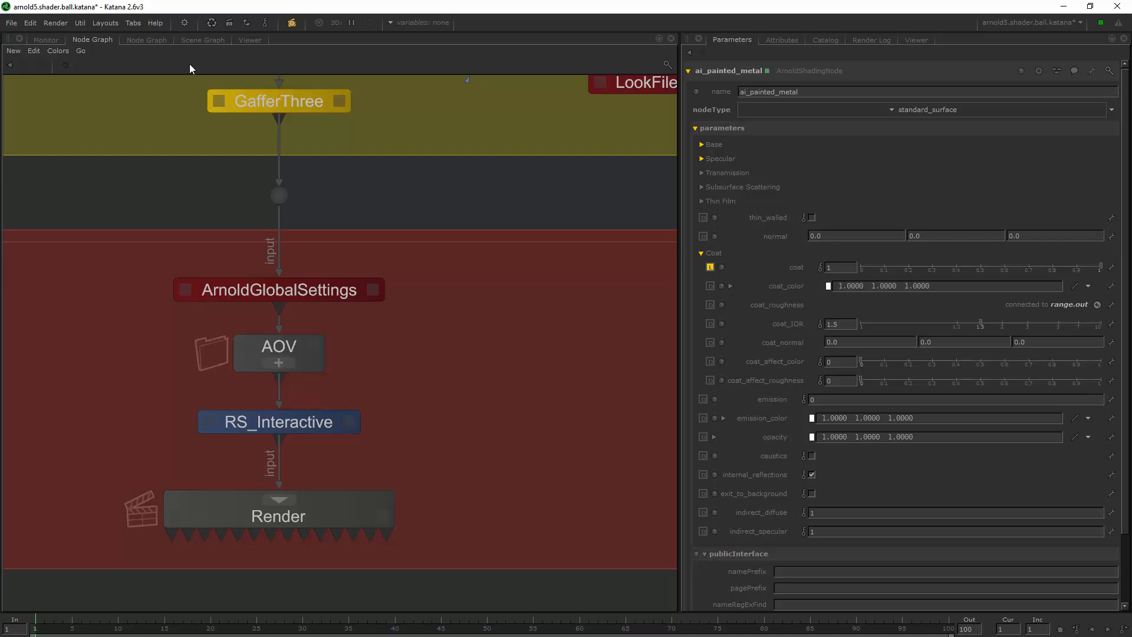
{"action": "left_click", "coordinate": [46, 39]}
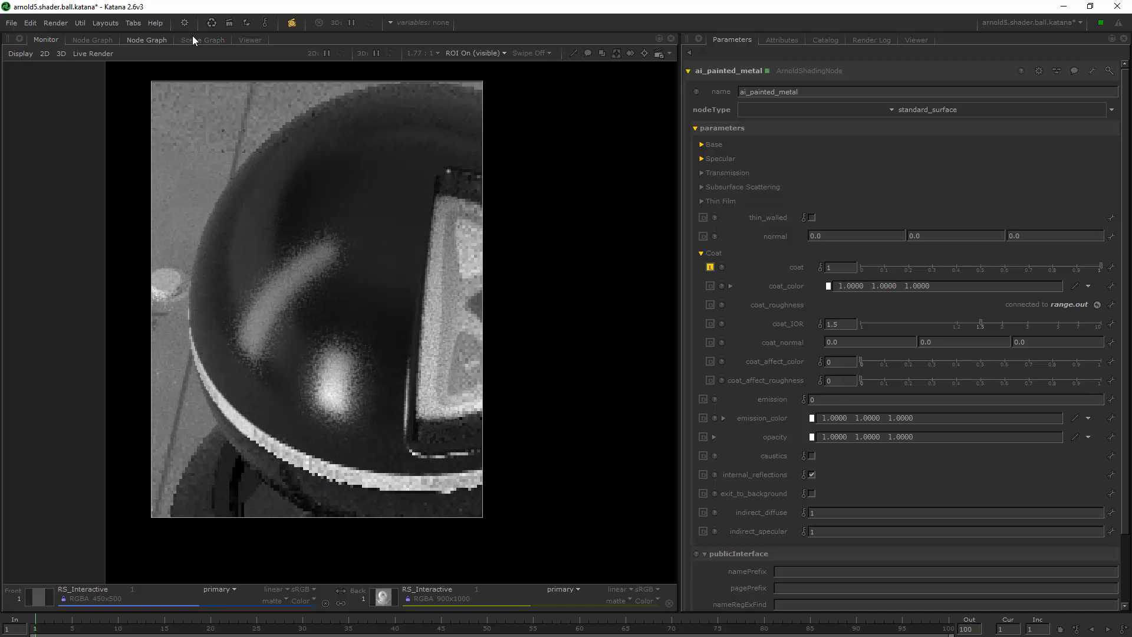
Connect noise2's output to the input of the range node that feeds coat_roughness
{"action": "left_click", "coordinate": [146, 39]}
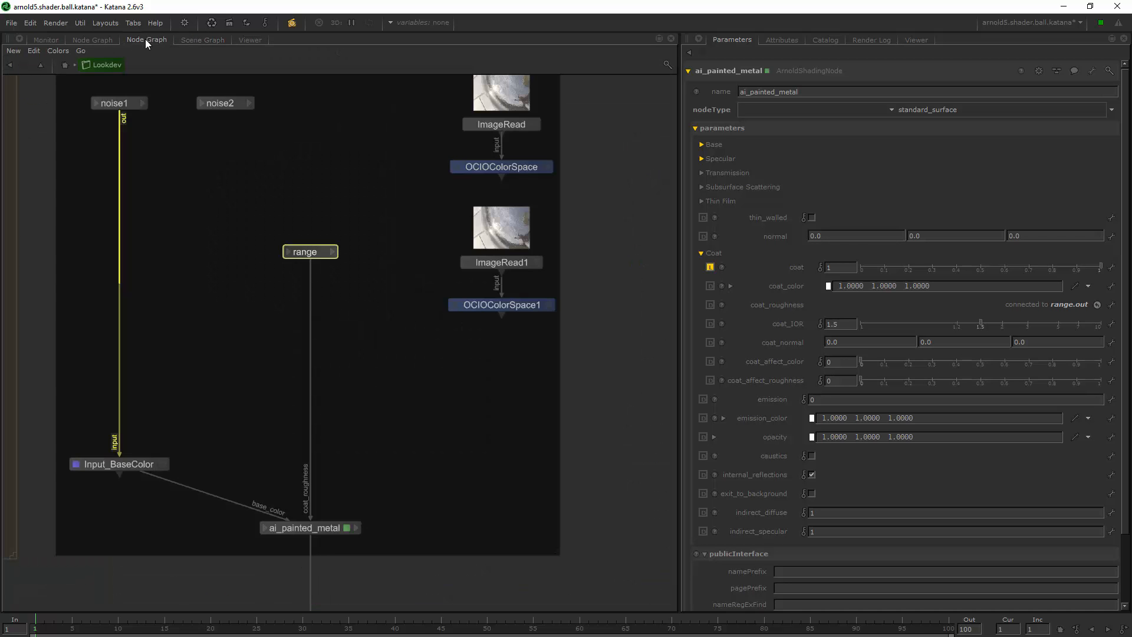
{"action": "left_click", "coordinate": [250, 104]}
{"action": "left_click", "coordinate": [268, 136]}
{"action": "left_click", "coordinate": [295, 252]}
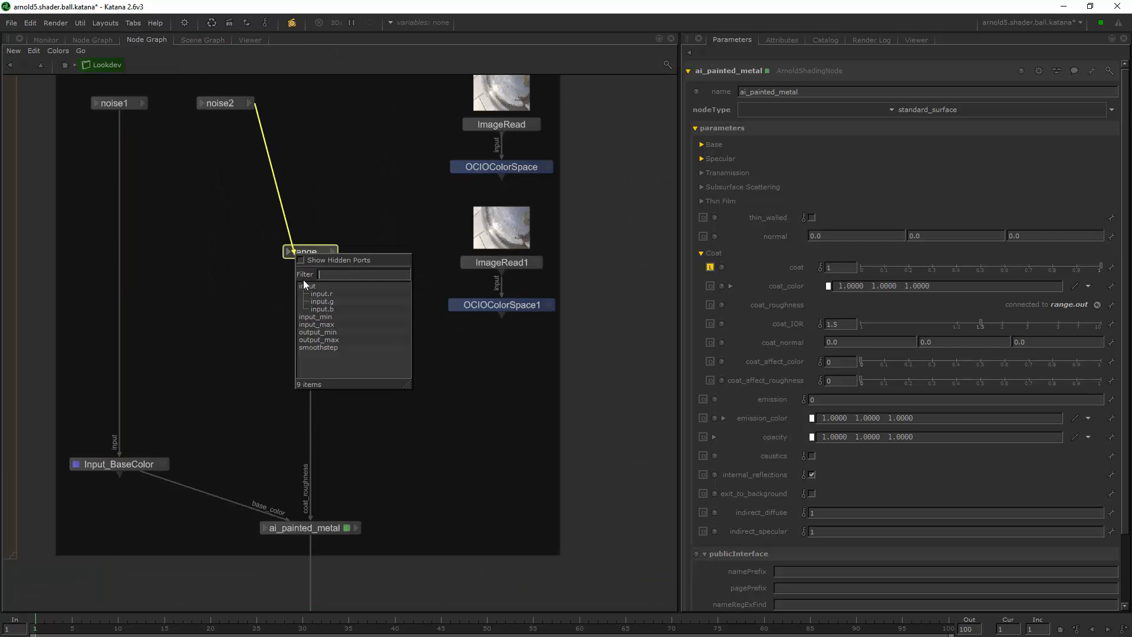
{"action": "left_click", "coordinate": [306, 286]}
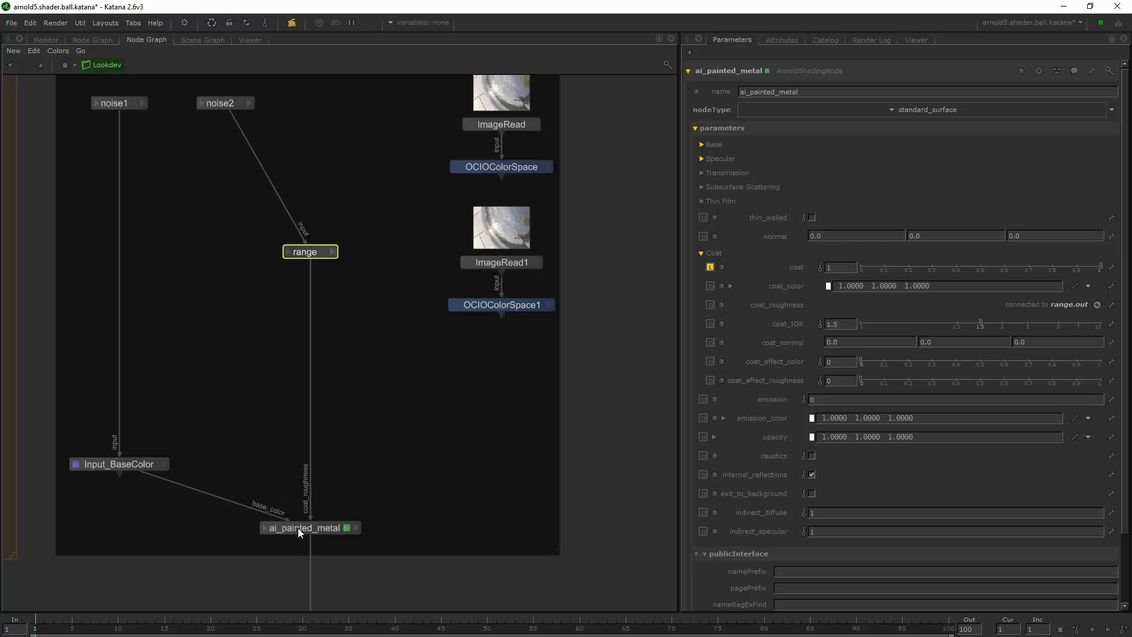
Render RS_Interactive again with noise2 passing through range, and view the shader ball in the Monitor
{"action": "left_click", "coordinate": [46, 39]}
{"action": "left_click", "coordinate": [92, 39]}
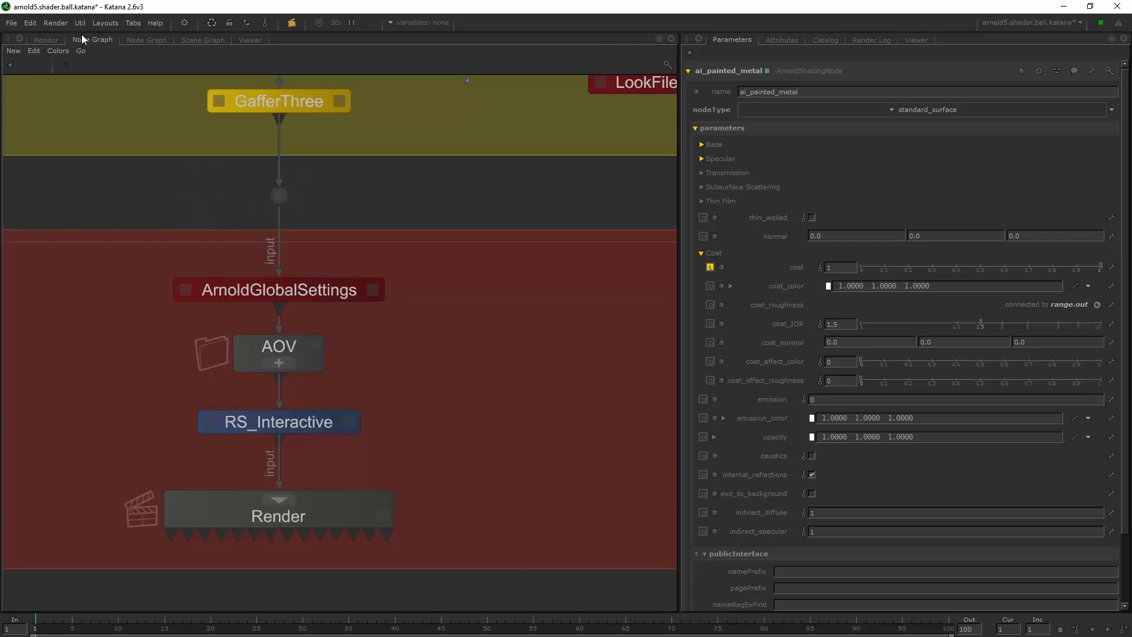
{"action": "right_click", "coordinate": [266, 426]}
{"action": "left_click", "coordinate": [289, 460]}
{"action": "left_click", "coordinate": [48, 39]}
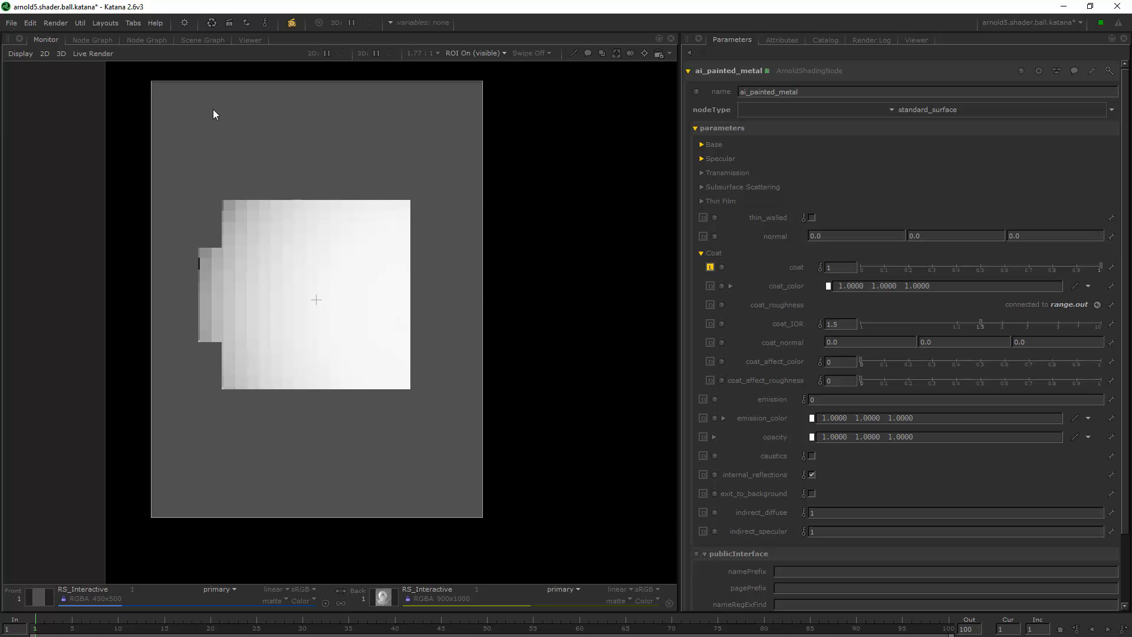
Open noise2's parameters and check which mode options the noise offers, keeping scalar
{"action": "left_click", "coordinate": [148, 40]}
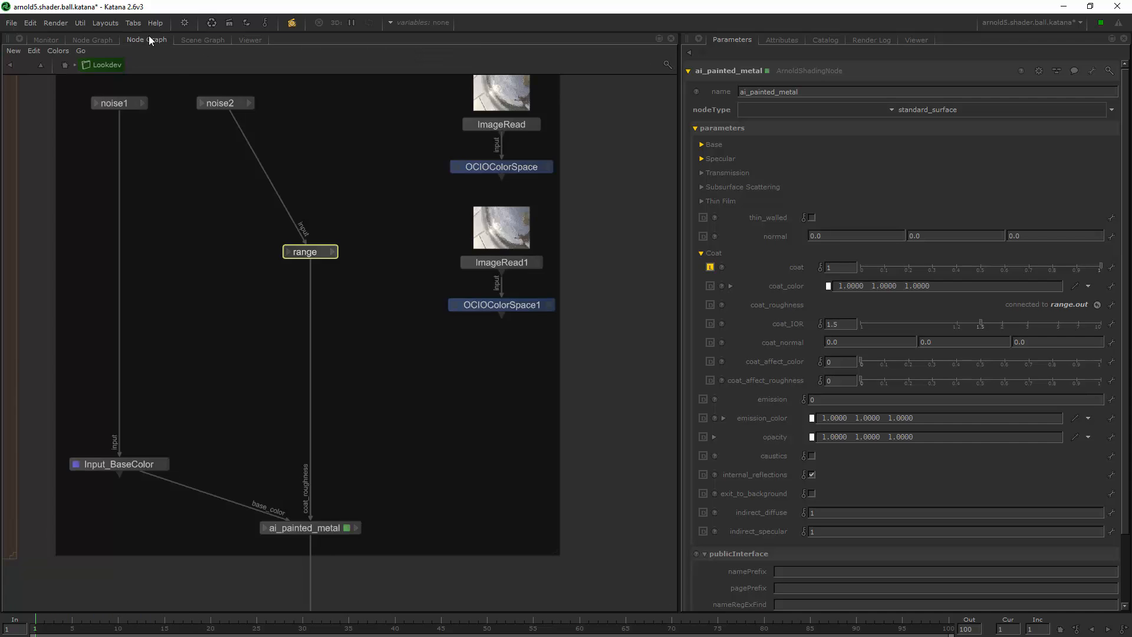
{"action": "double_click", "coordinate": [219, 103]}
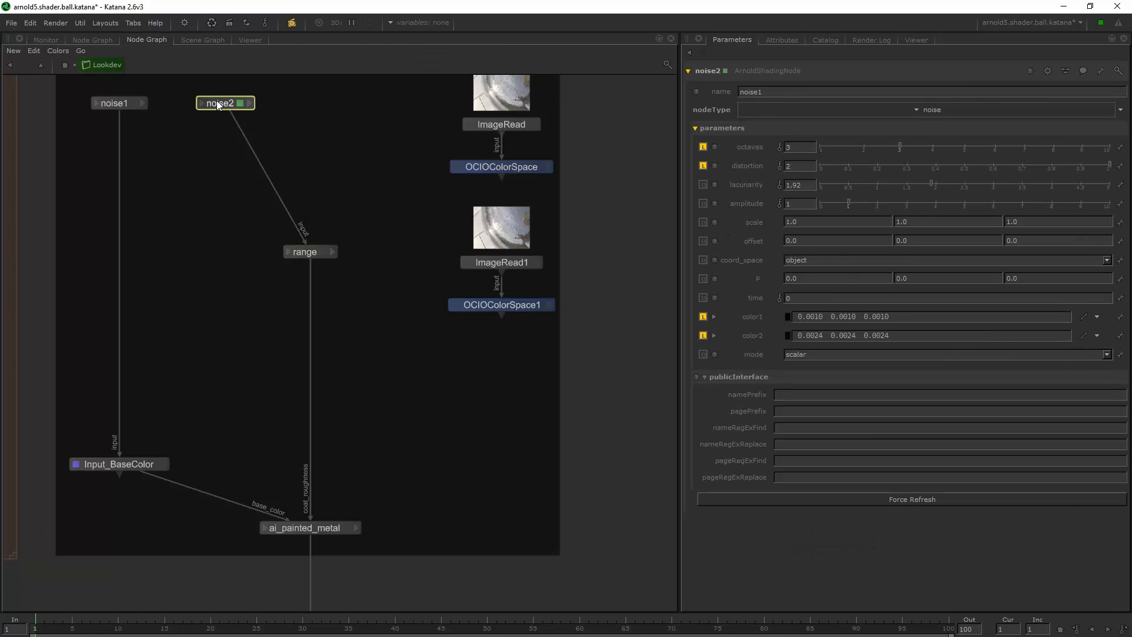
{"action": "left_click", "coordinate": [821, 356]}
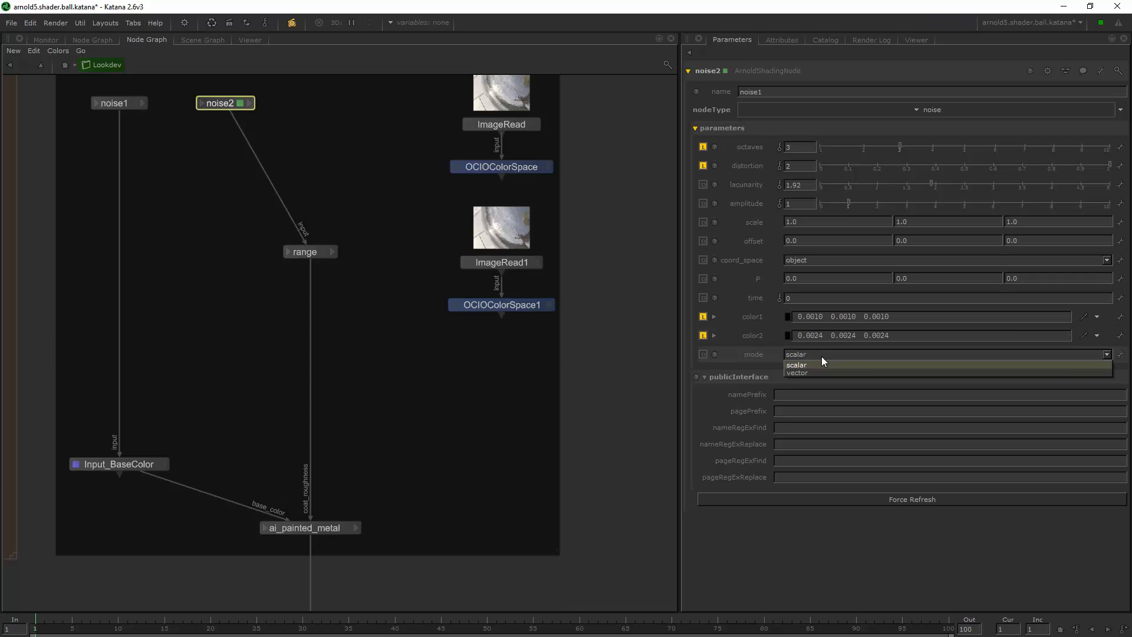
{"action": "left_click", "coordinate": [822, 356]}
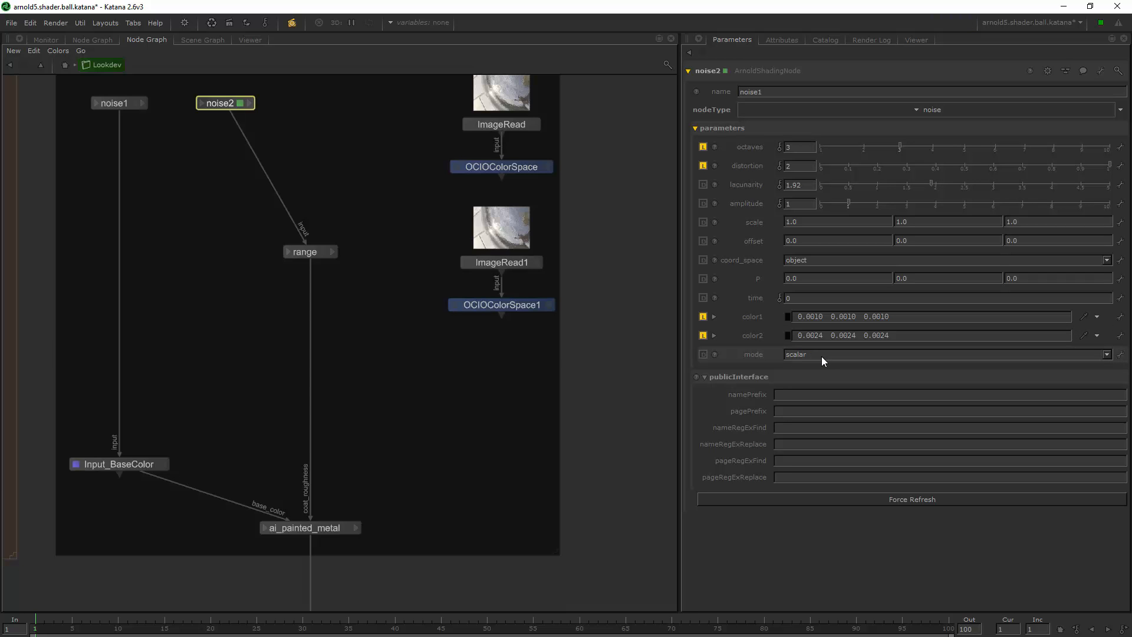
{"action": "left_click", "coordinate": [352, 137]}
{"action": "middle_click_drag", "start_coordinate": [352, 136], "coordinate": [272, 191]}
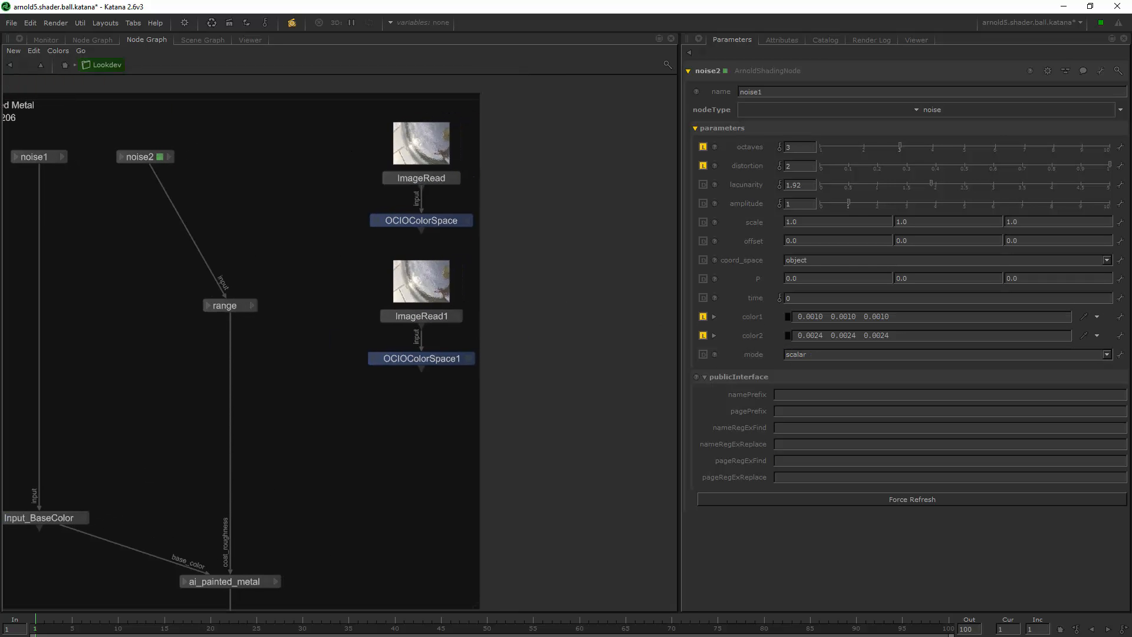
{"action": "key", "text": "Tab"}
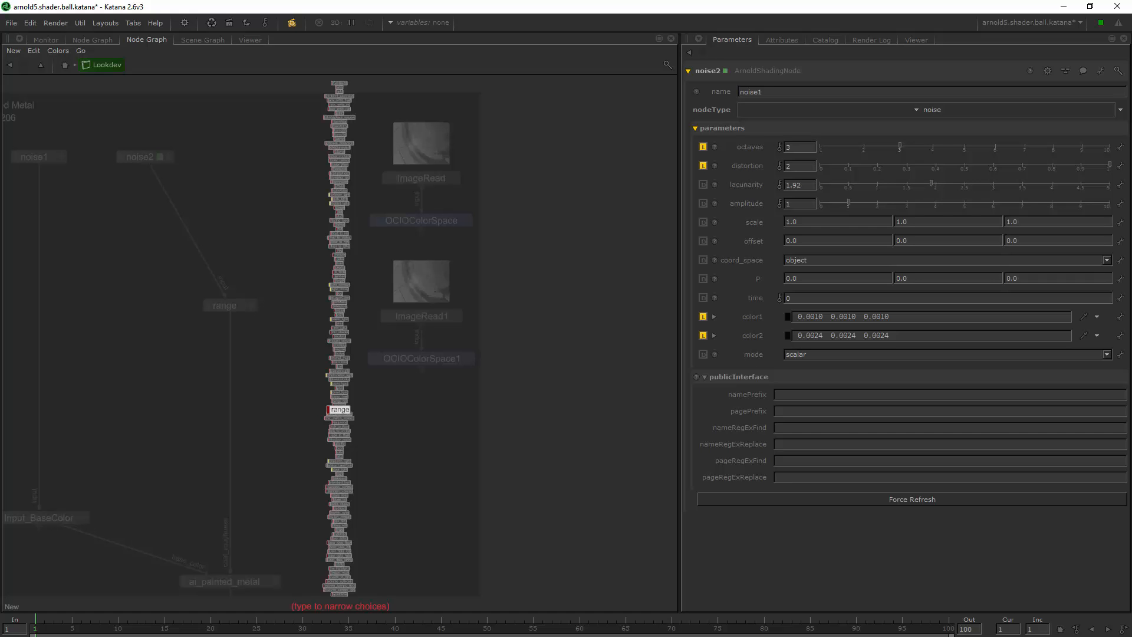
{"action": "key", "text": "Escape"}
{"action": "right_click", "coordinate": [266, 187]}
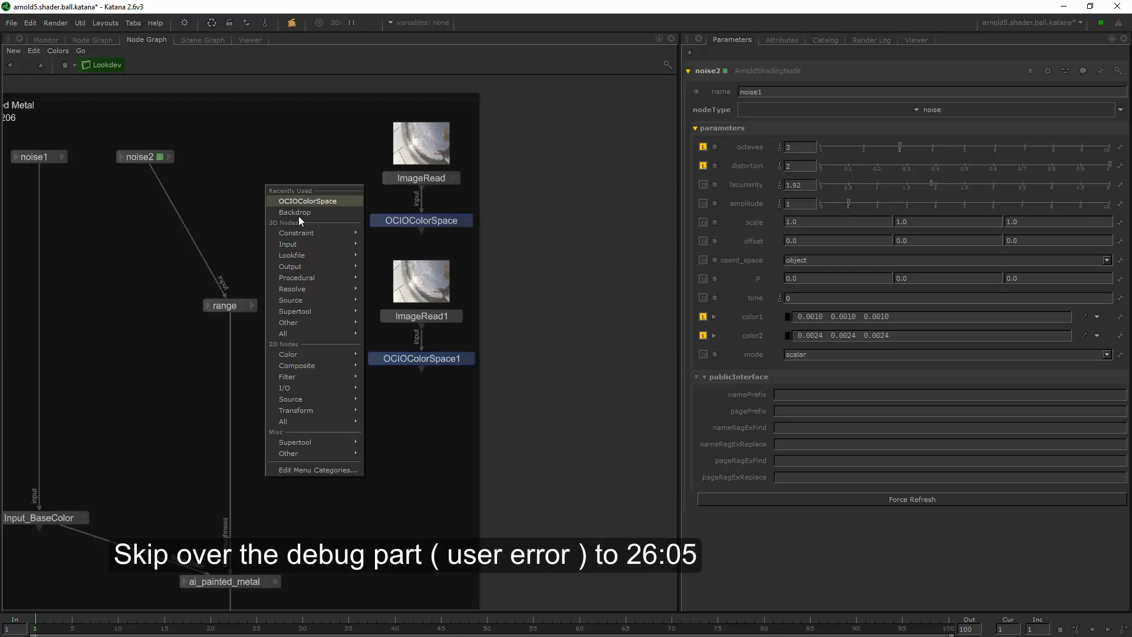
{"action": "mouse_move", "coordinate": [333, 364]}
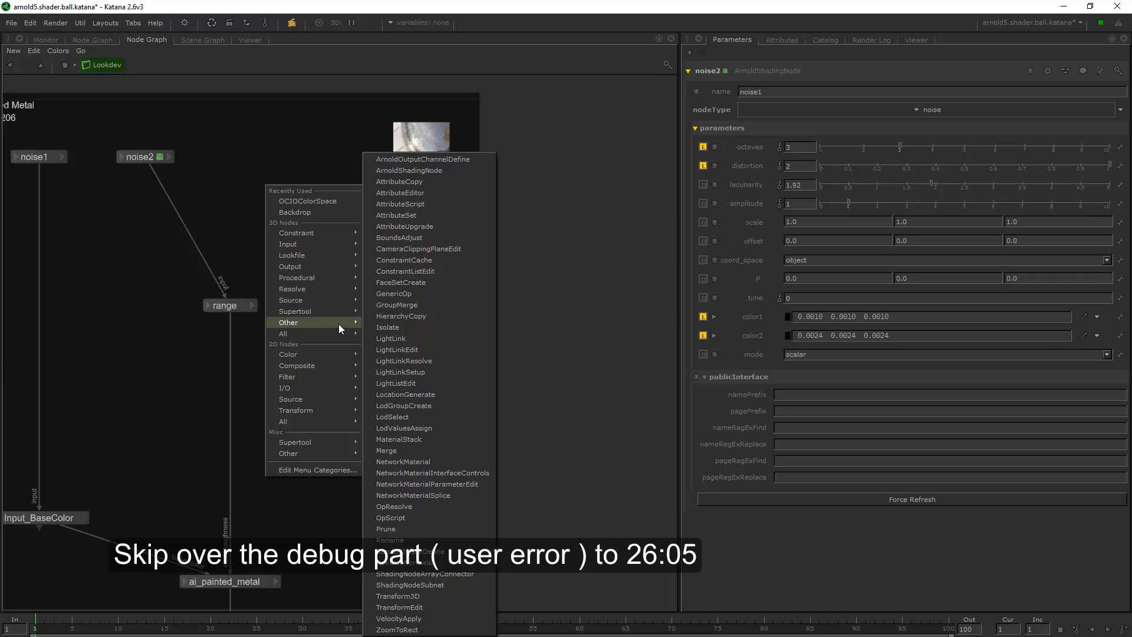
{"action": "mouse_move", "coordinate": [328, 253]}
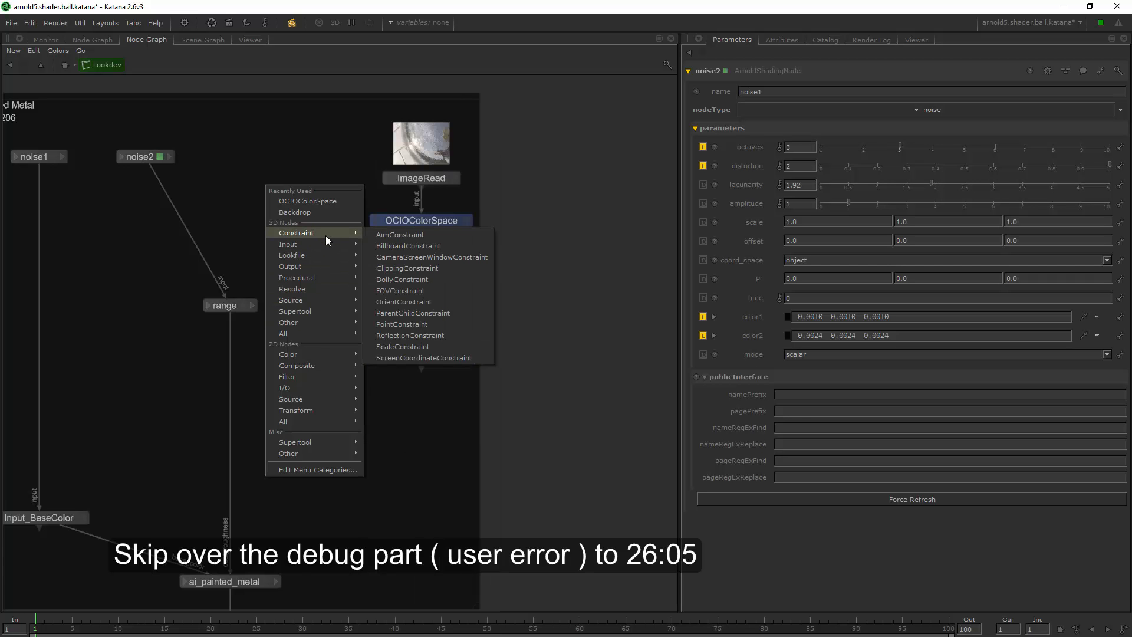
{"action": "key", "text": "Escape"}
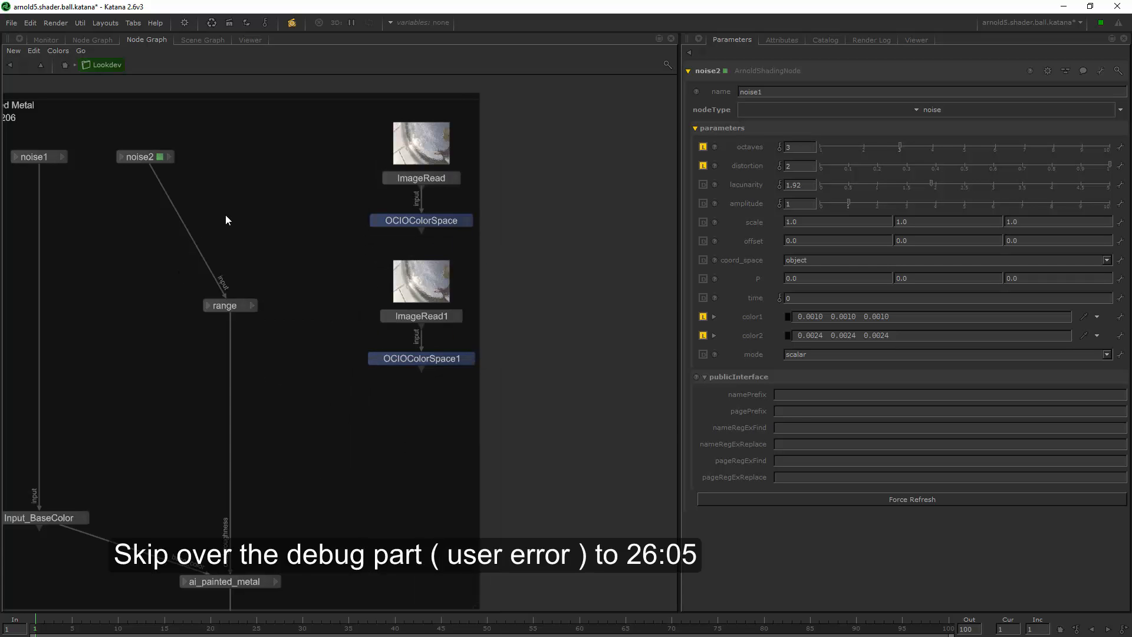
Add a new ArnoldShadingNode to the Lookdev network, placed between noise2 and the OCIOColorSpace nodes
{"action": "key", "text": "Tab"}
{"action": "type", "text": "asn"}
{"action": "key", "text": "Return"}
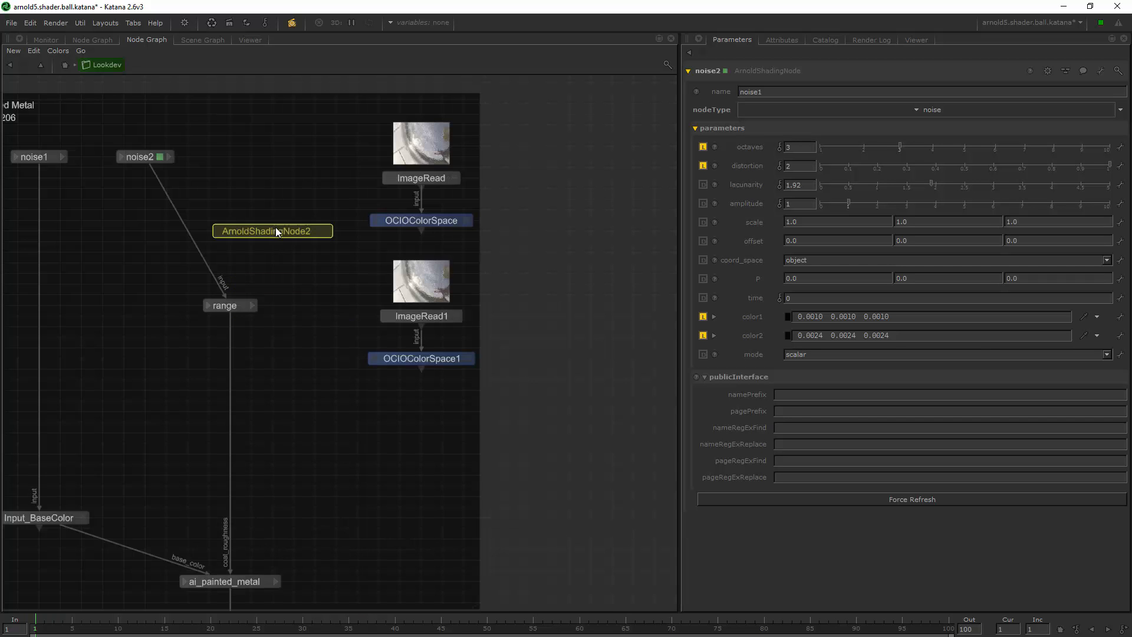
{"action": "left_click", "coordinate": [275, 230]}
Browse the shader types available for ArnoldShadingNode2, filtering the list by "noi", and leave the type unassigned
{"action": "left_click", "coordinate": [900, 110]}
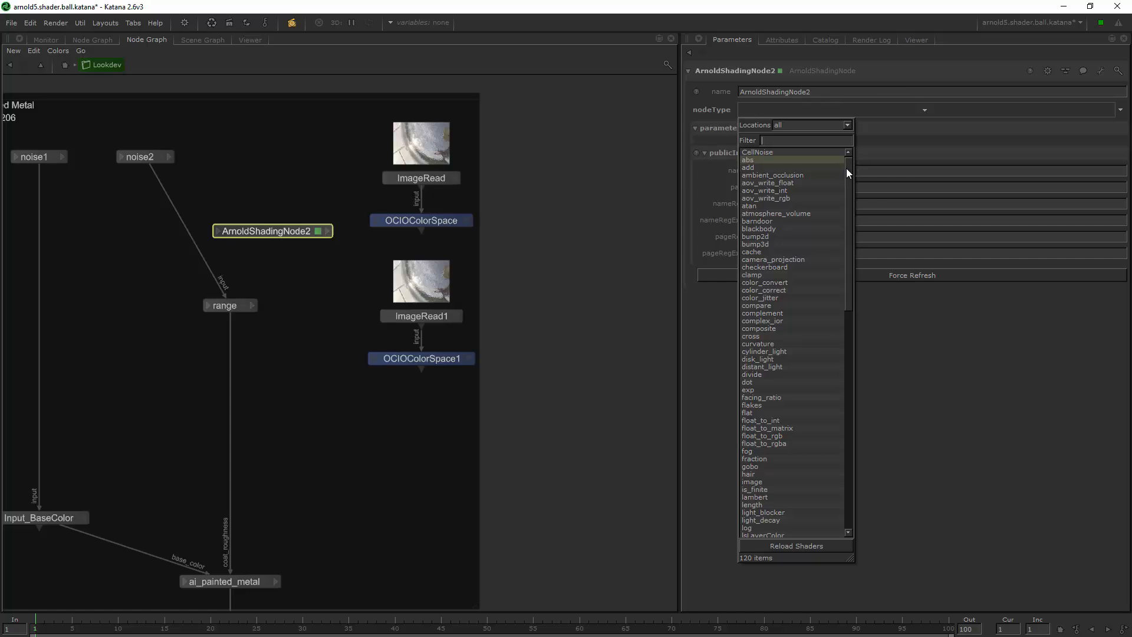
{"action": "left_click_drag", "start_coordinate": [846, 168], "coordinate": [846, 236]}
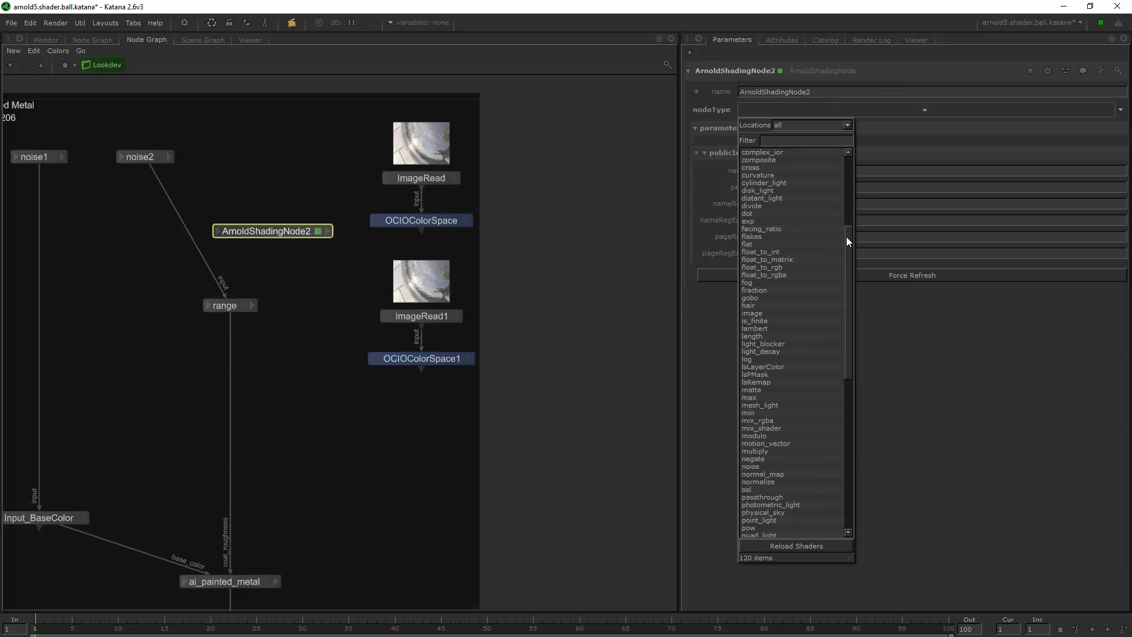
{"action": "left_click", "coordinate": [779, 142]}
{"action": "type", "text": "noi"}
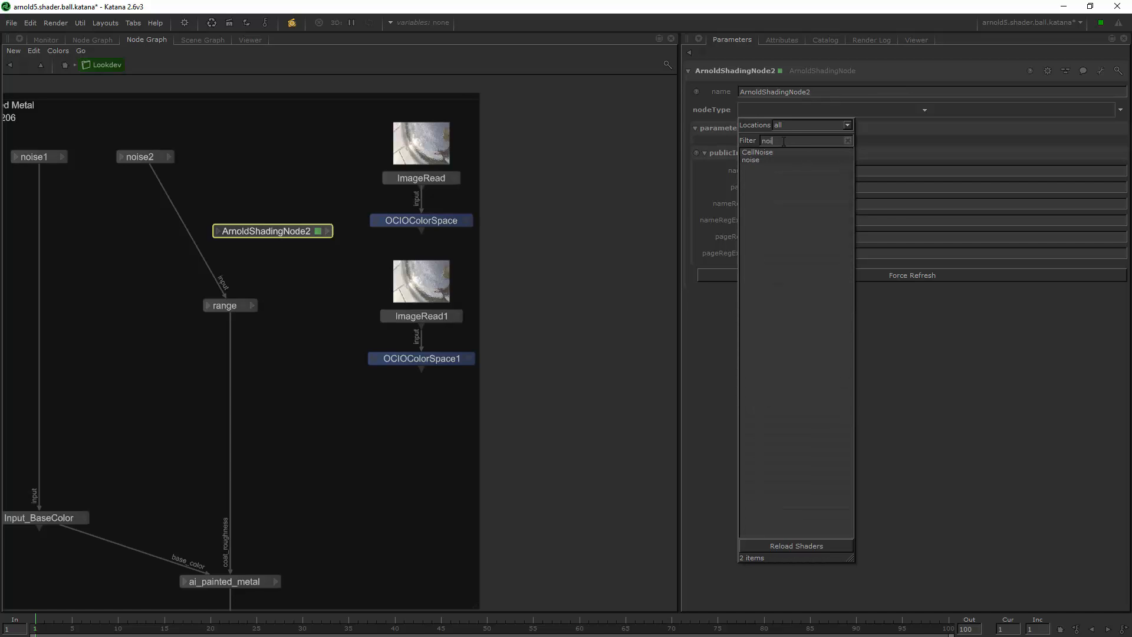
{"action": "key", "text": "BackSpace"}
{"action": "key", "text": "BackSpace"}
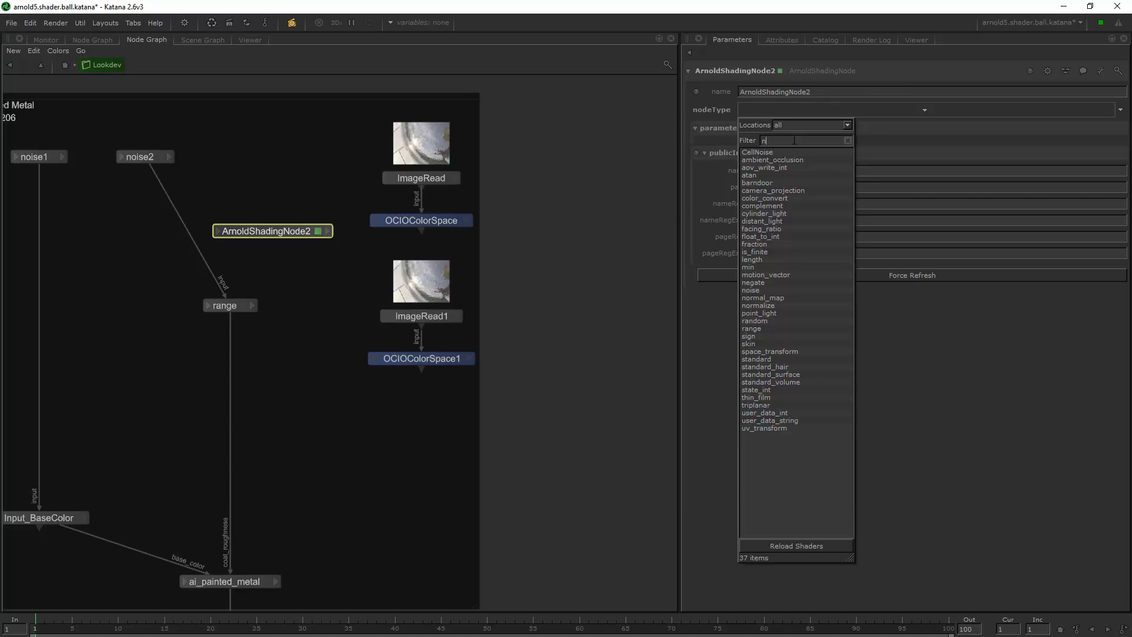
{"action": "key", "text": "BackSpace"}
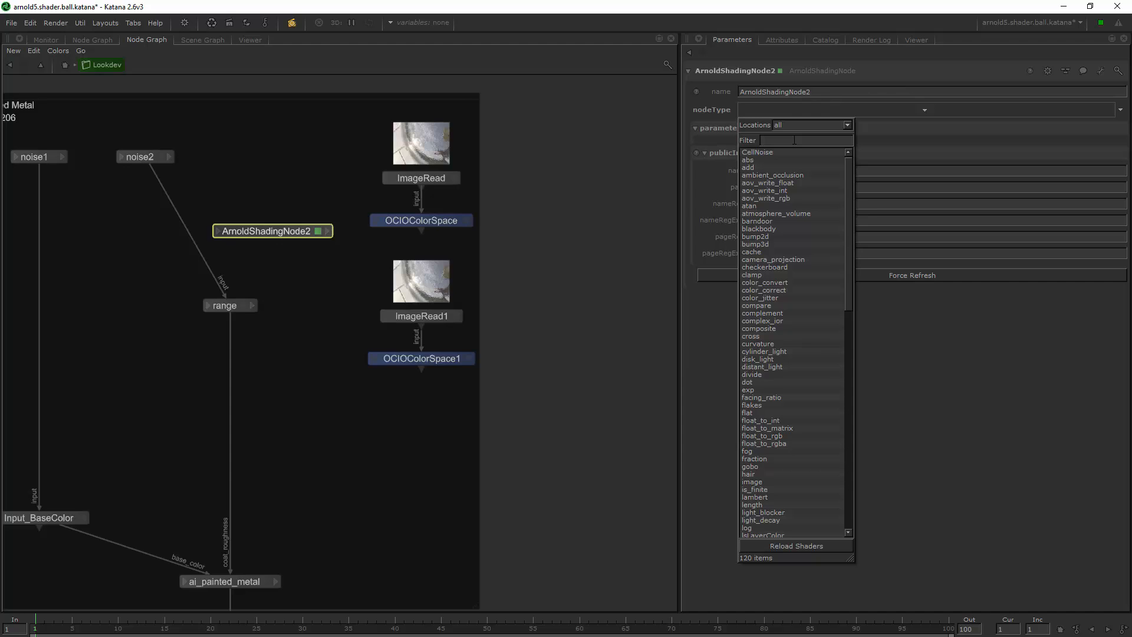
{"action": "left_click", "coordinate": [312, 319]}
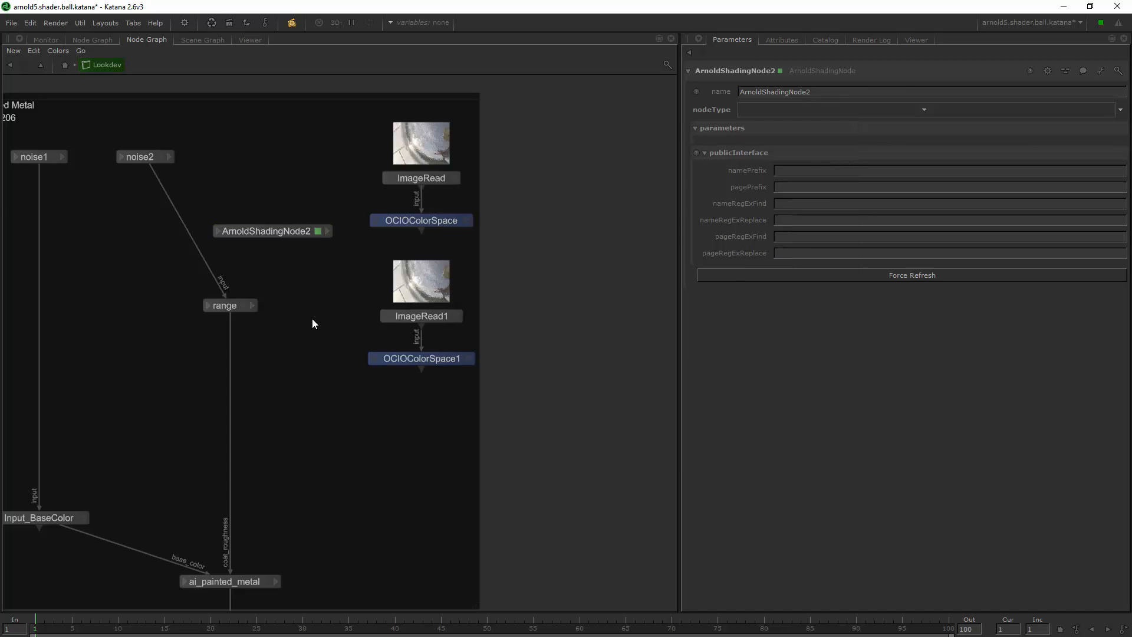
Connect the range node's out.r component to the coat_roughness input of ai_painted_metal
{"action": "key", "text": "f"}
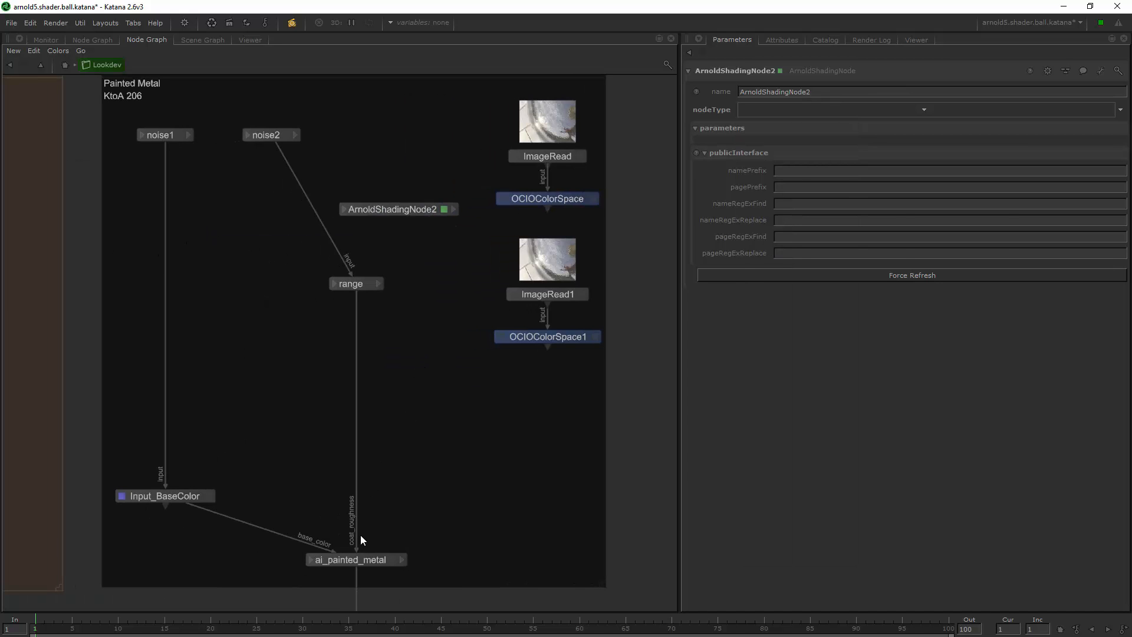
{"action": "left_click", "coordinate": [273, 136]}
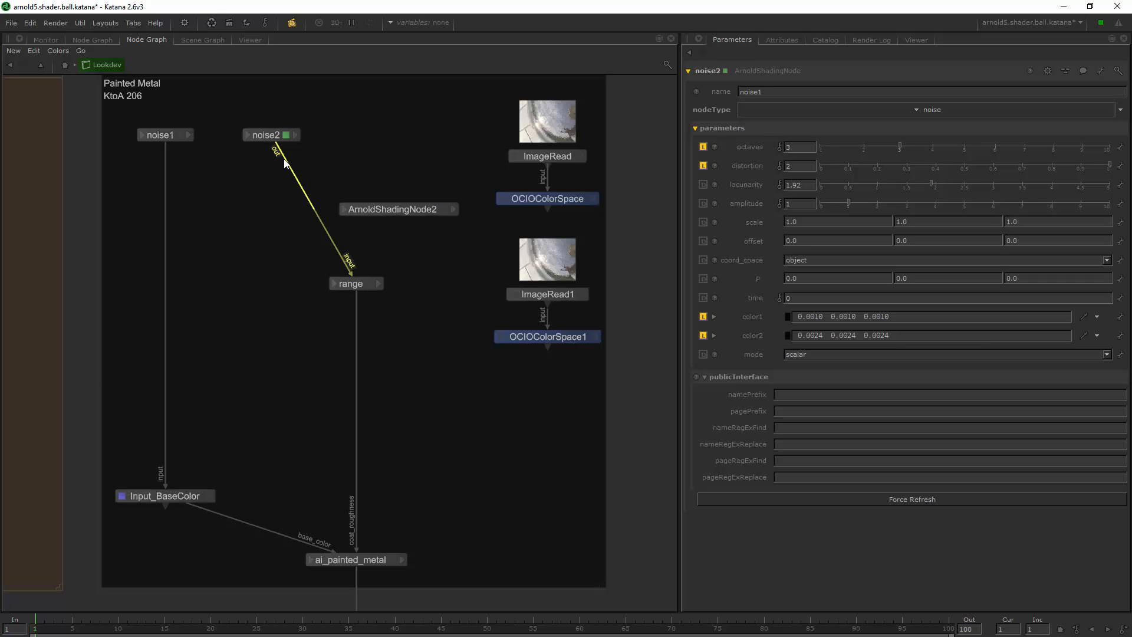
{"action": "left_click", "coordinate": [393, 560]}
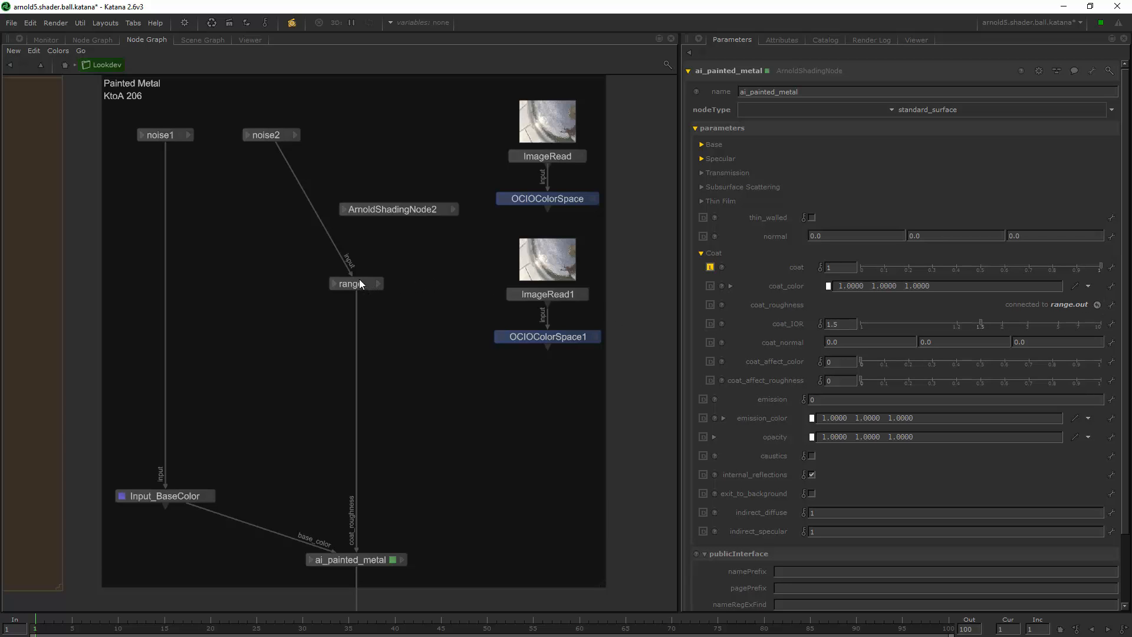
{"action": "left_click", "coordinate": [377, 285]}
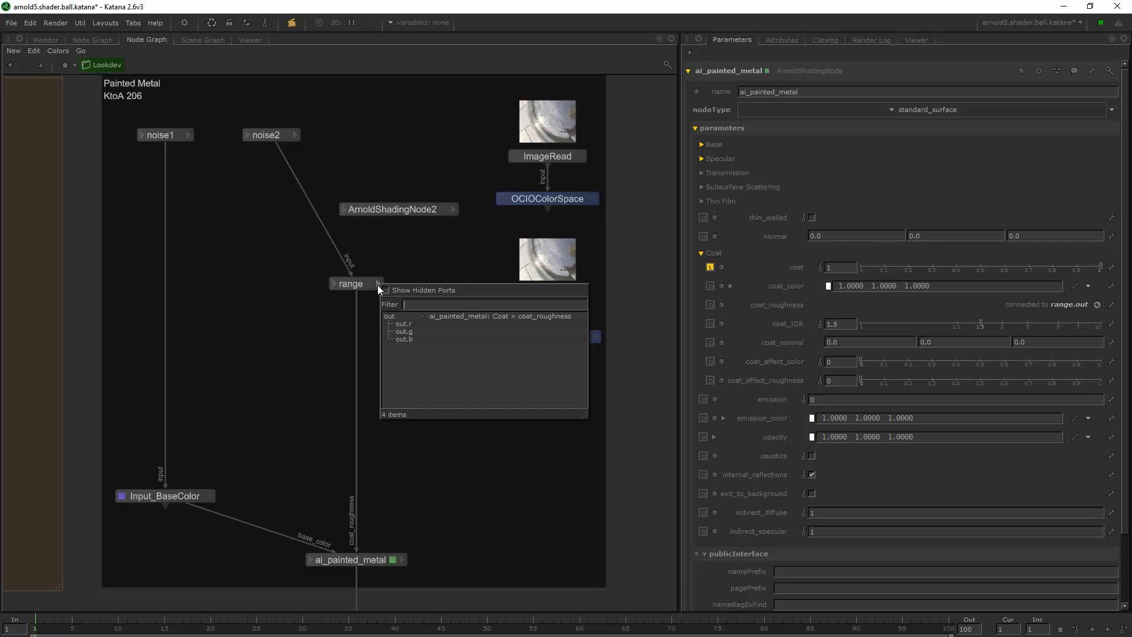
{"action": "left_click", "coordinate": [402, 324]}
{"action": "left_click", "coordinate": [346, 559]}
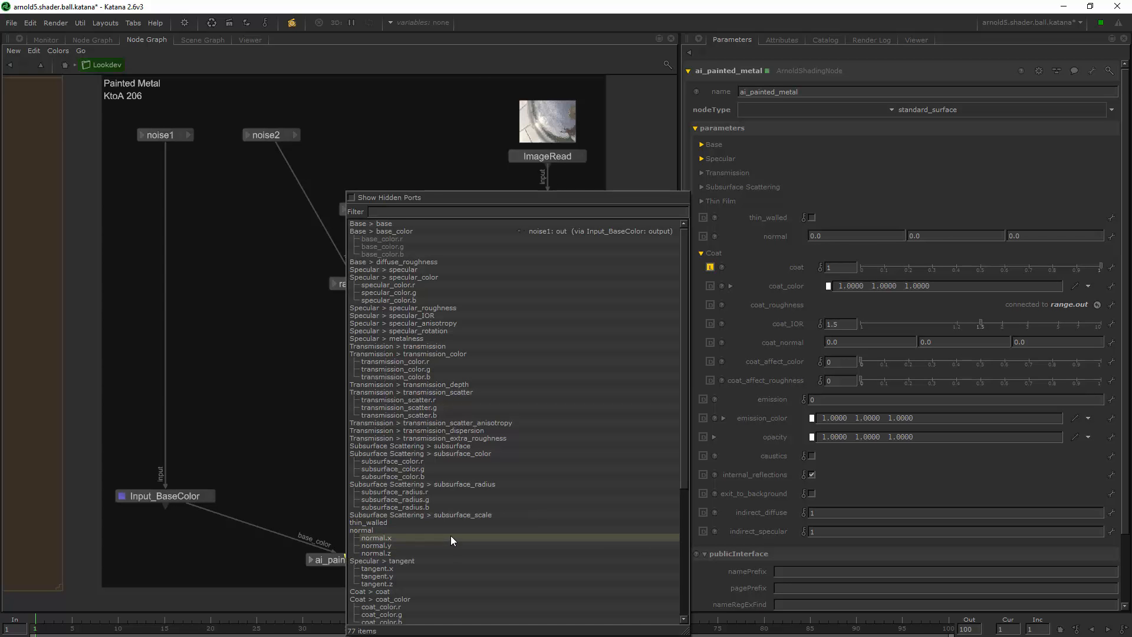
{"action": "scroll", "coordinate": [449, 533], "scroll_direction": "down", "scroll_amount": 2}
{"action": "left_click", "coordinate": [409, 581]}
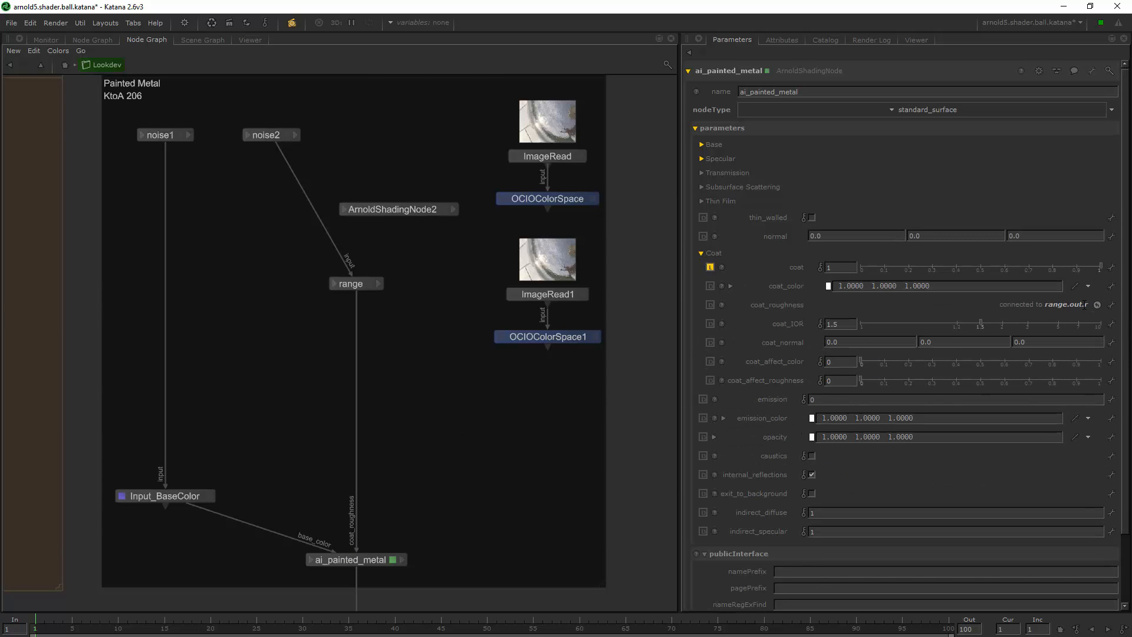
Render RS_Interactive again and examine the shader ball in the Monitor together with the render log
{"action": "left_click", "coordinate": [46, 40]}
{"action": "left_click", "coordinate": [92, 39]}
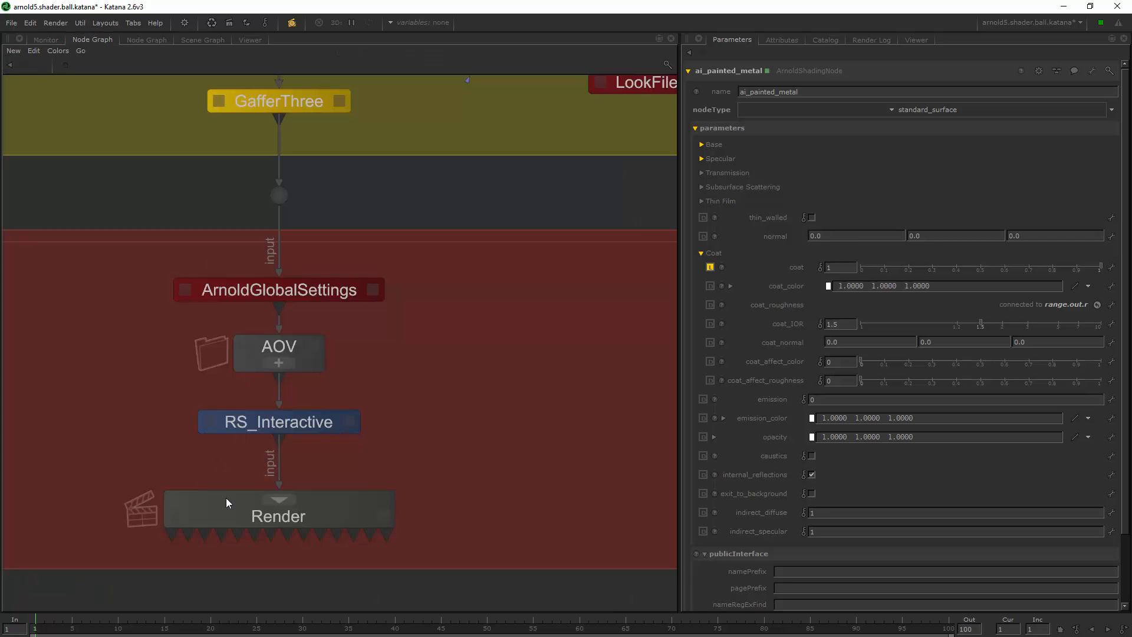
{"action": "right_click", "coordinate": [258, 419]}
{"action": "left_click", "coordinate": [297, 434]}
{"action": "left_click", "coordinate": [883, 40]}
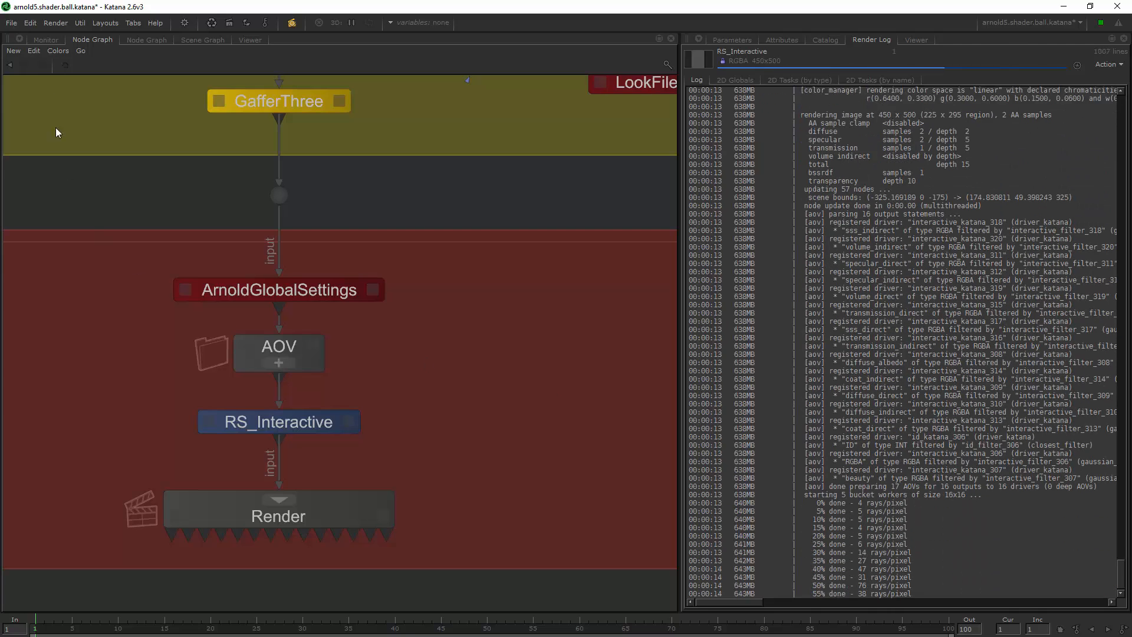
{"action": "left_click", "coordinate": [46, 39]}
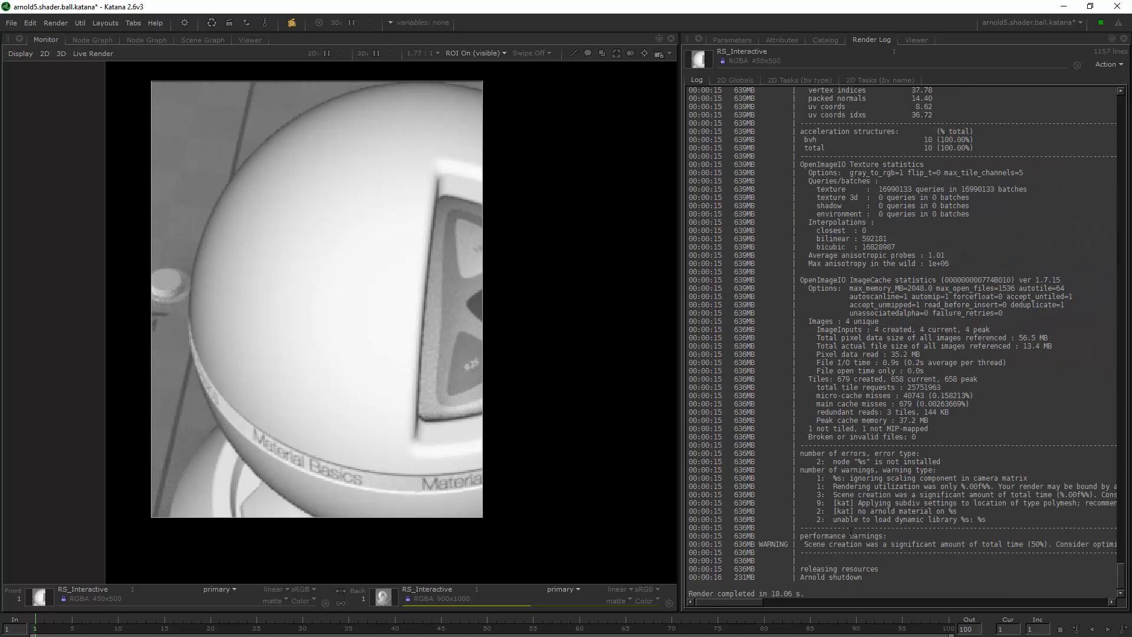
{"action": "scroll", "coordinate": [850, 534], "scroll_direction": "up", "scroll_amount": 20}
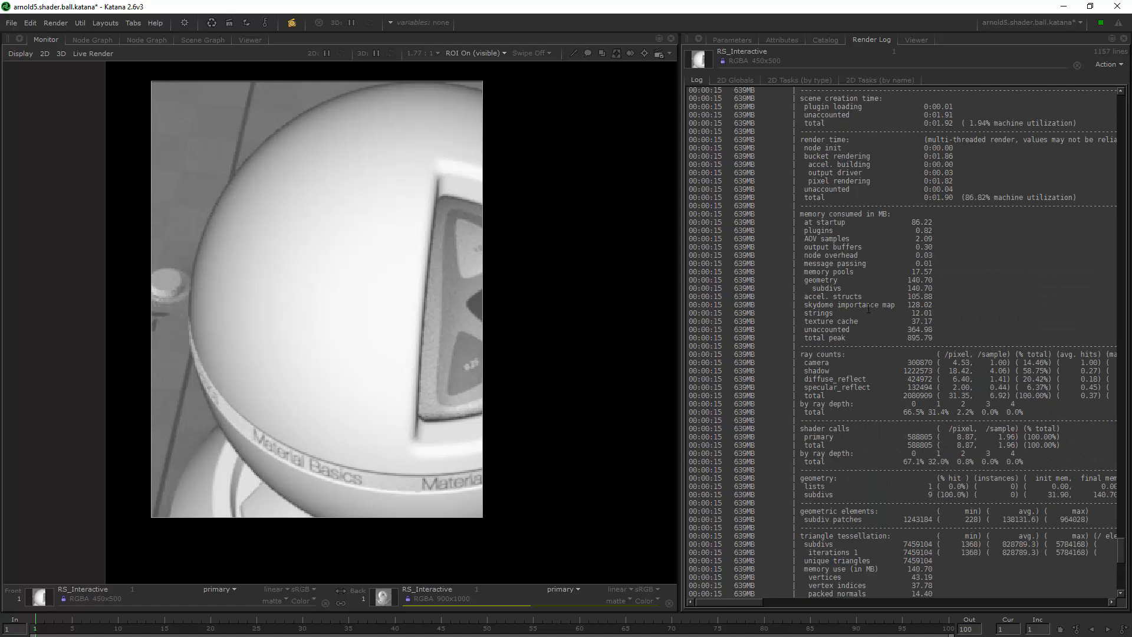
Disconnect the range node from ai_painted_metal's coat_roughness input in the Lookdev network
{"action": "left_click", "coordinate": [93, 41]}
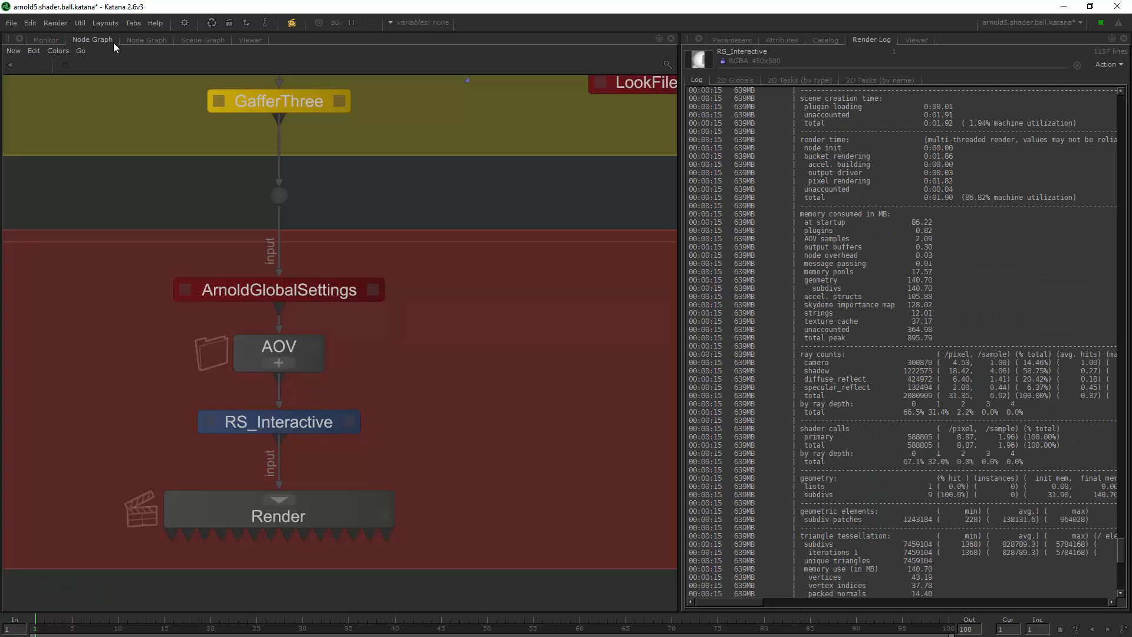
{"action": "left_click", "coordinate": [137, 39]}
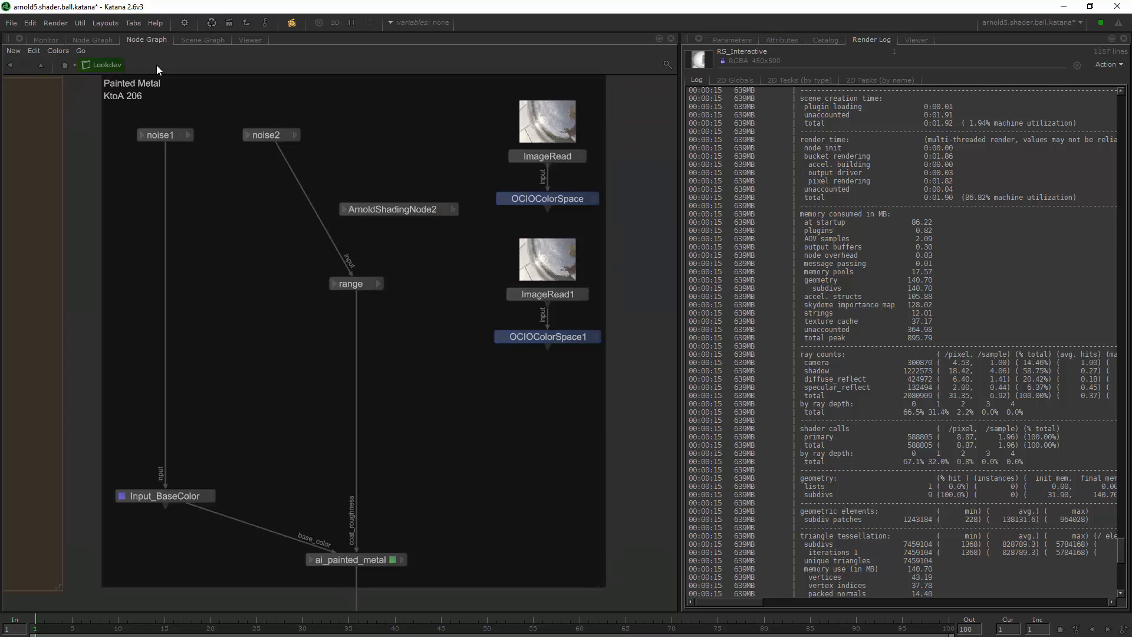
{"action": "middle_click_drag", "start_coordinate": [422, 327], "coordinate": [317, 302]}
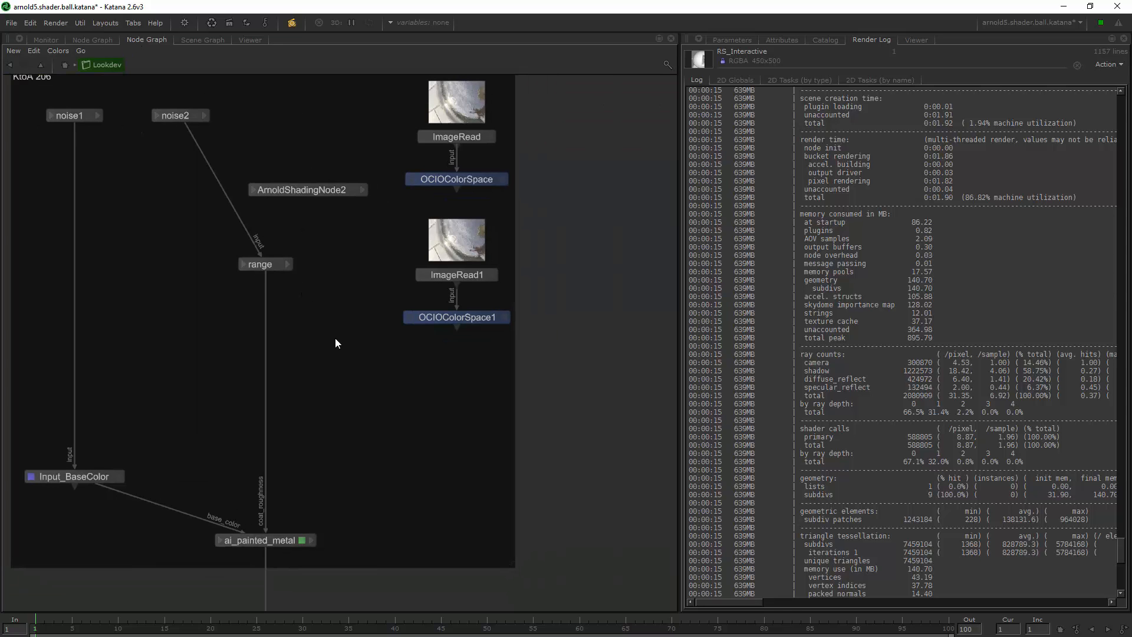
{"action": "left_click", "coordinate": [731, 40]}
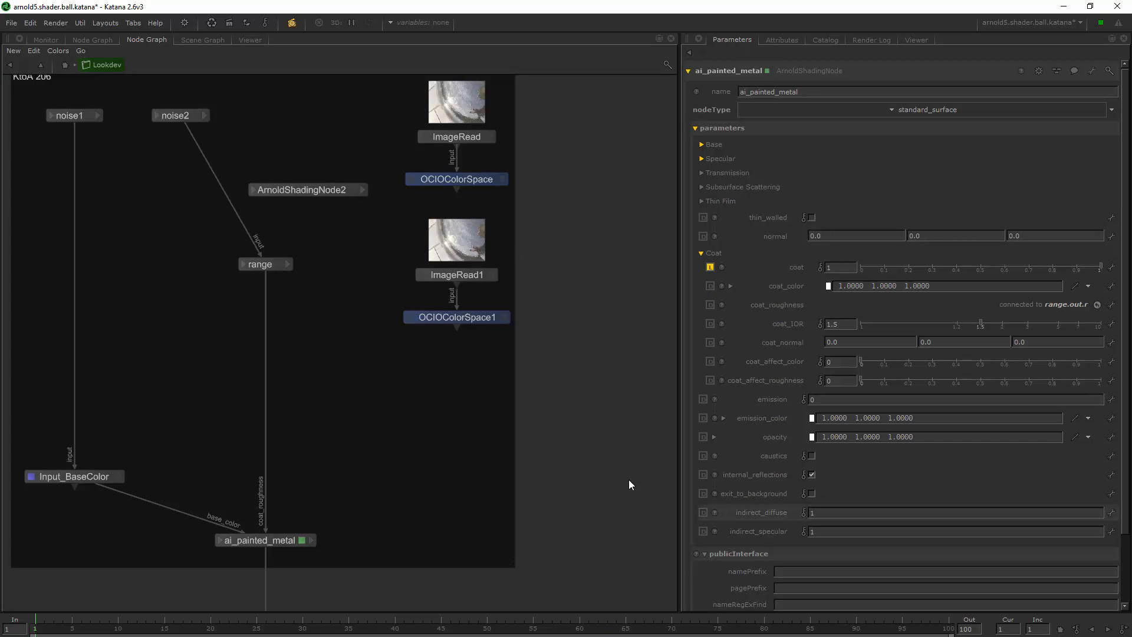
{"action": "left_click", "coordinate": [266, 319]}
{"action": "left_click", "coordinate": [312, 348]}
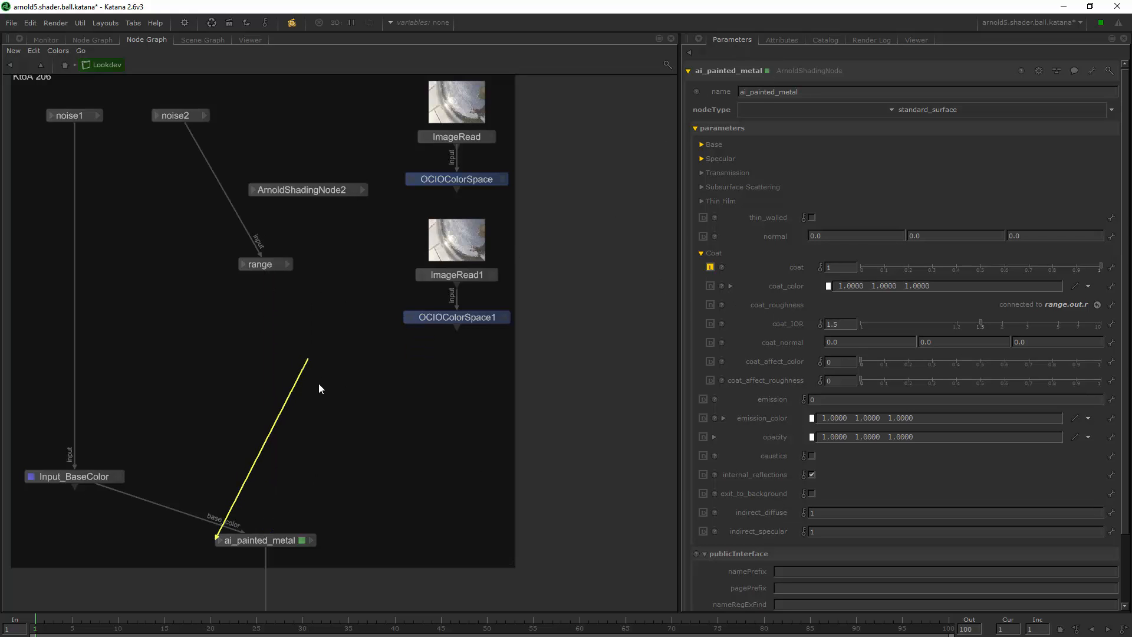
{"action": "left_click", "coordinate": [319, 385]}
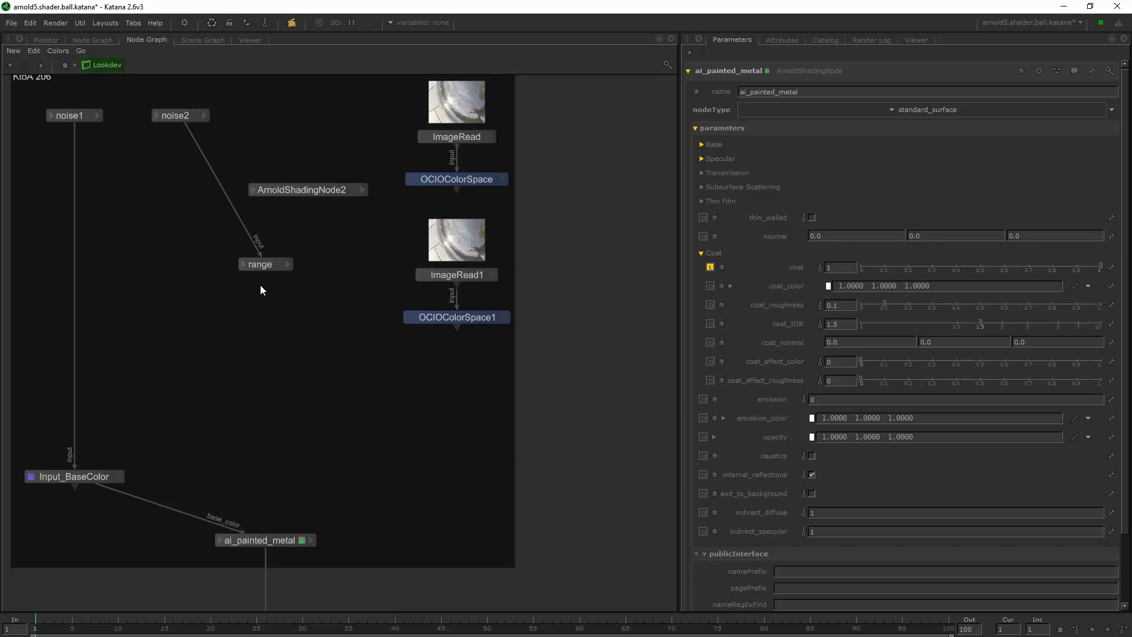
Try vector mode on noise2 and return its mode to scalar
{"action": "middle_click_drag", "start_coordinate": [244, 296], "coordinate": [343, 299]}
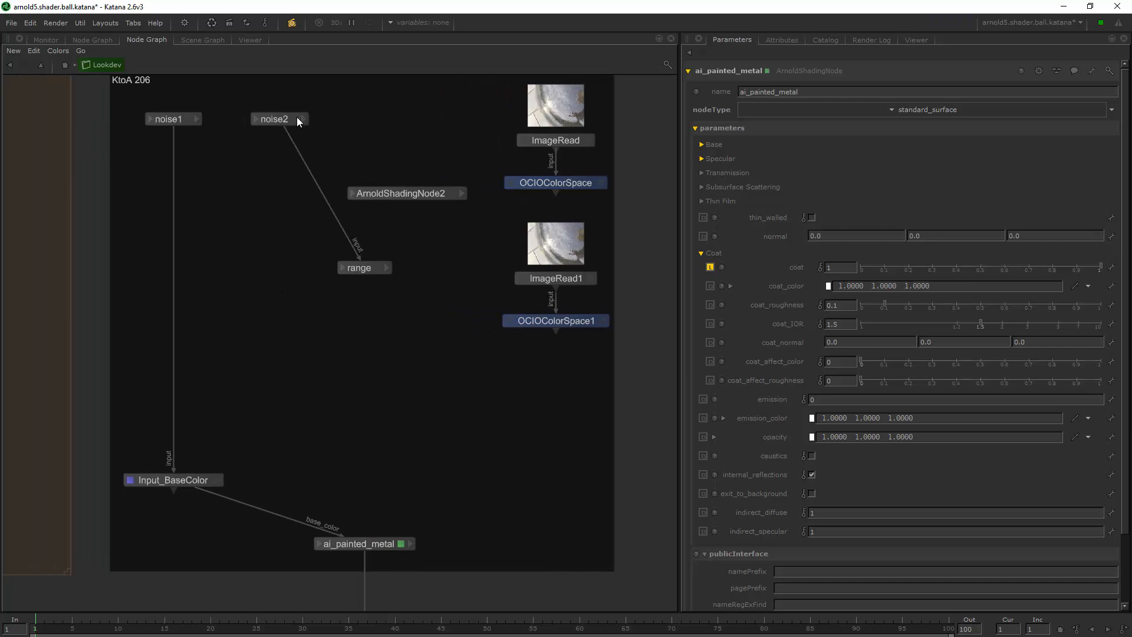
{"action": "left_click", "coordinate": [294, 119]}
{"action": "left_click", "coordinate": [809, 355]}
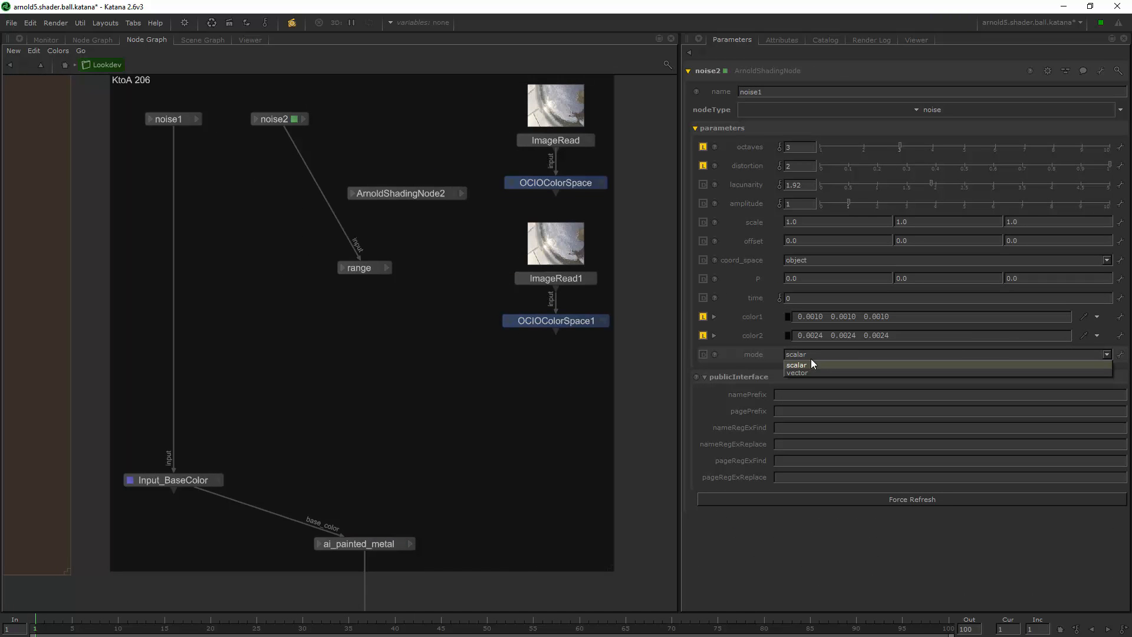
{"action": "left_click", "coordinate": [804, 370]}
{"action": "left_click", "coordinate": [807, 354]}
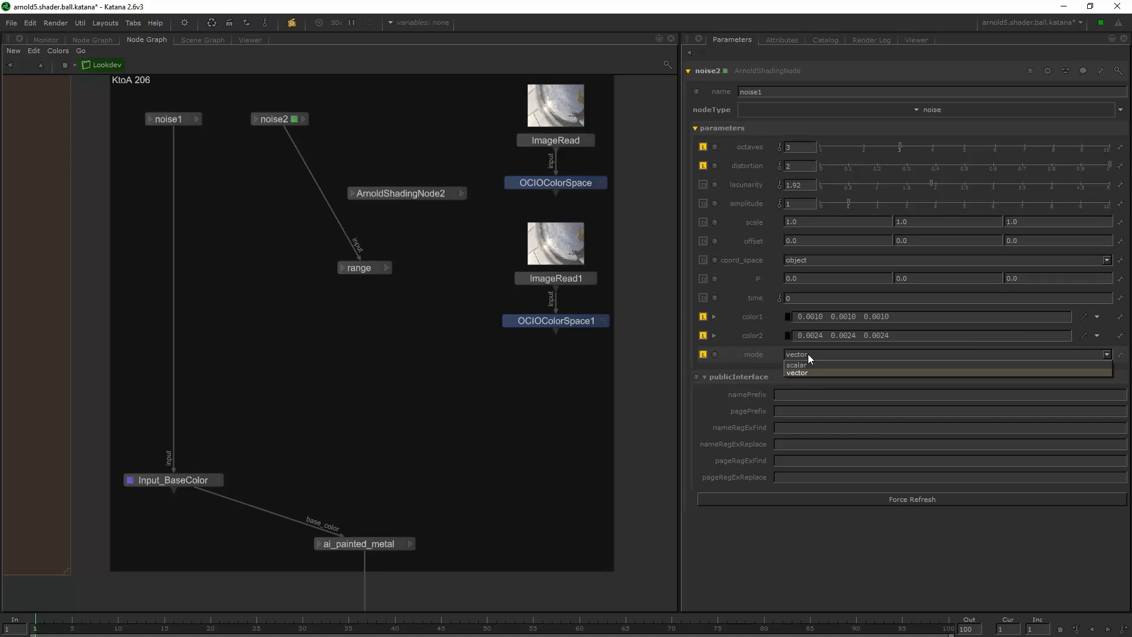
{"action": "left_click", "coordinate": [808, 364]}
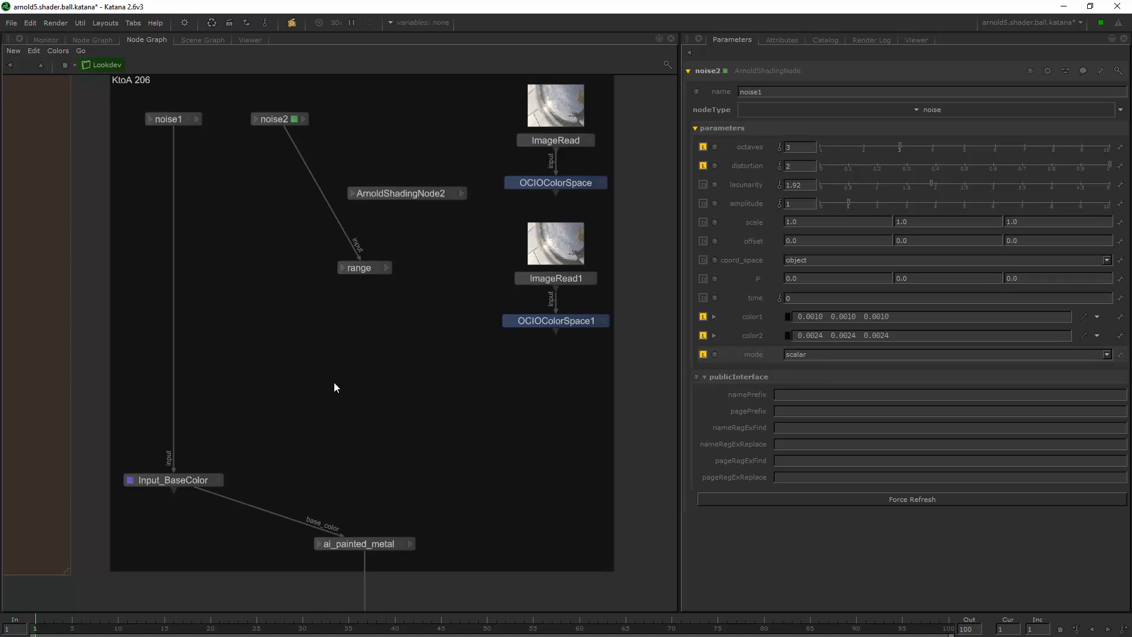
Add a bump2d node below the range node in the Lookdev network and read the help for its bump_map parameter
{"action": "key", "text": "Tab"}
{"action": "type", "text": "bum"}
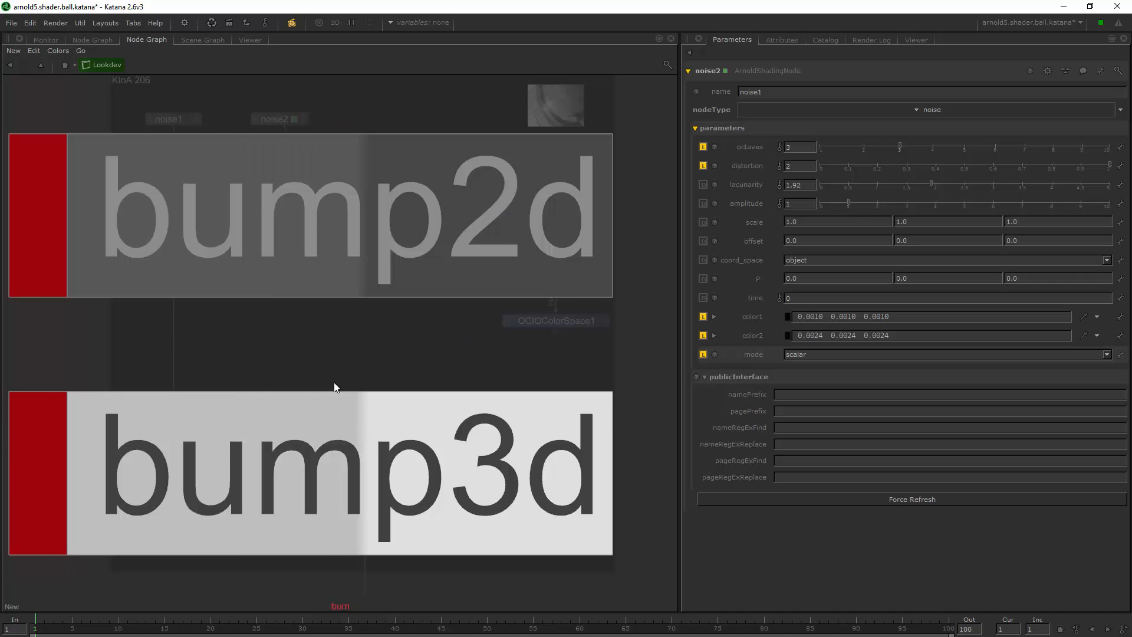
{"action": "key", "text": "Up"}
{"action": "key", "text": "Return"}
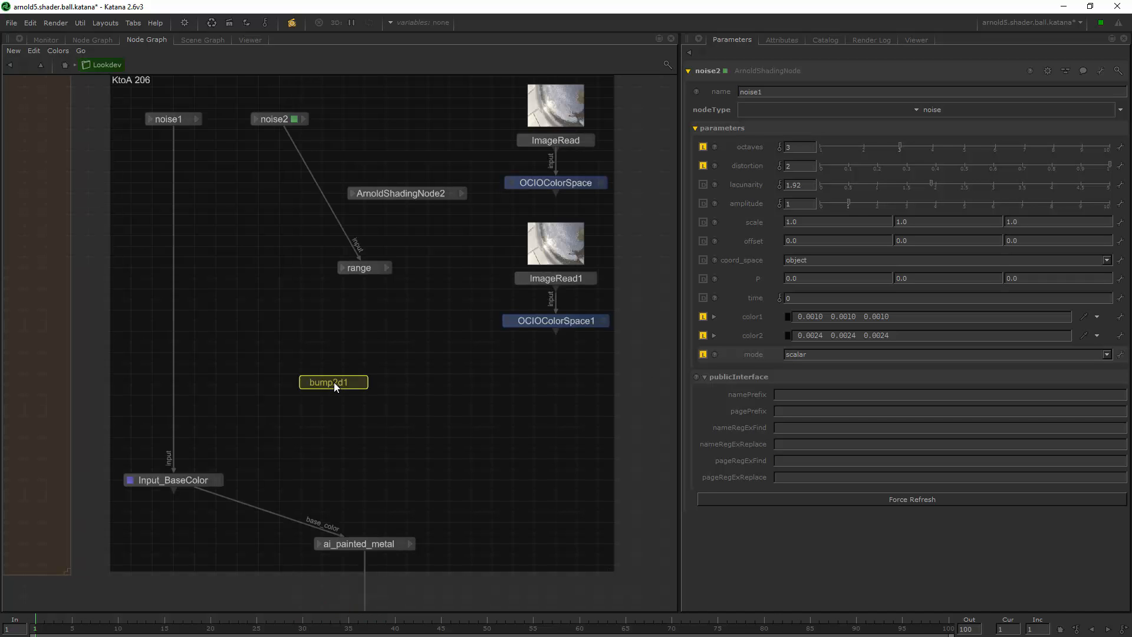
{"action": "left_click", "coordinate": [324, 385]}
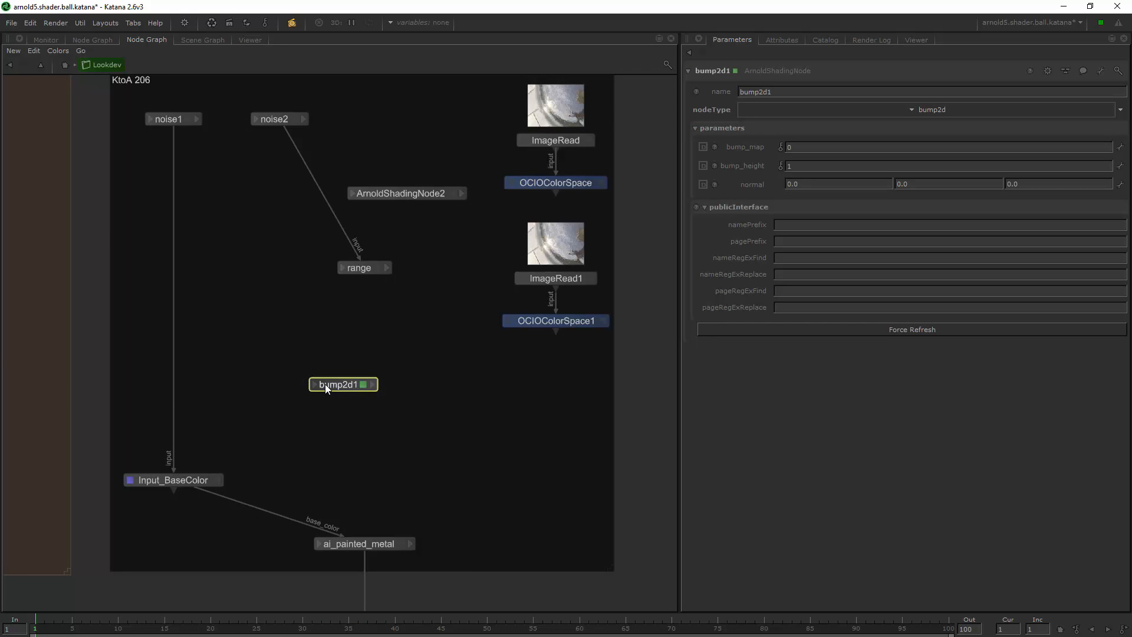
{"action": "left_click_drag", "start_coordinate": [324, 384], "coordinate": [306, 345]}
{"action": "mouse_move", "coordinate": [715, 147]}
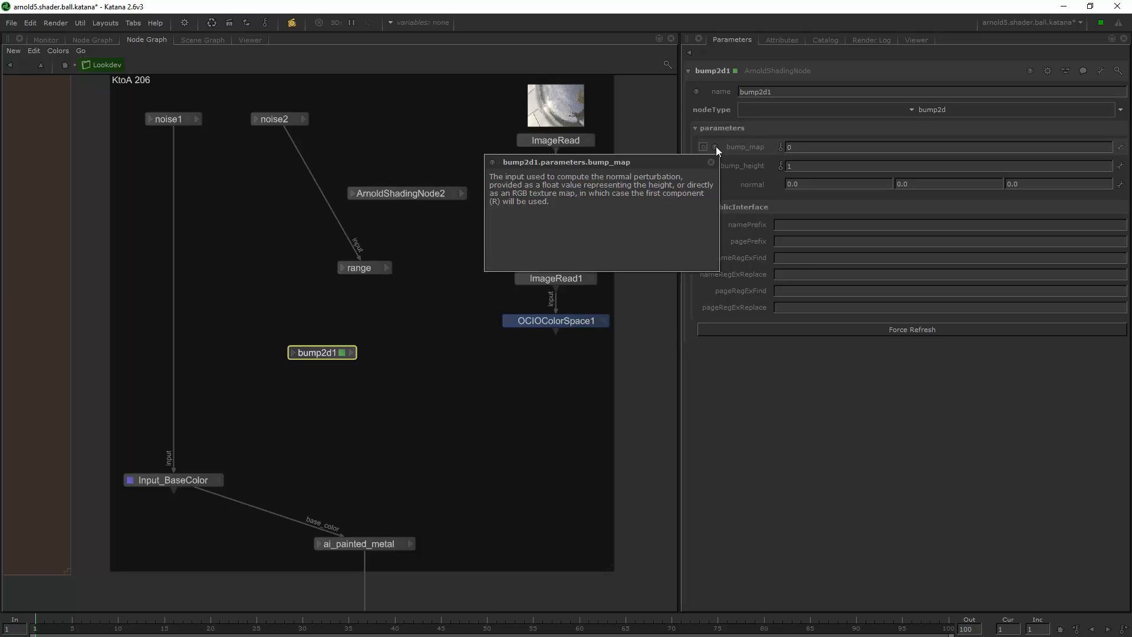
{"action": "left_click", "coordinate": [815, 333]}
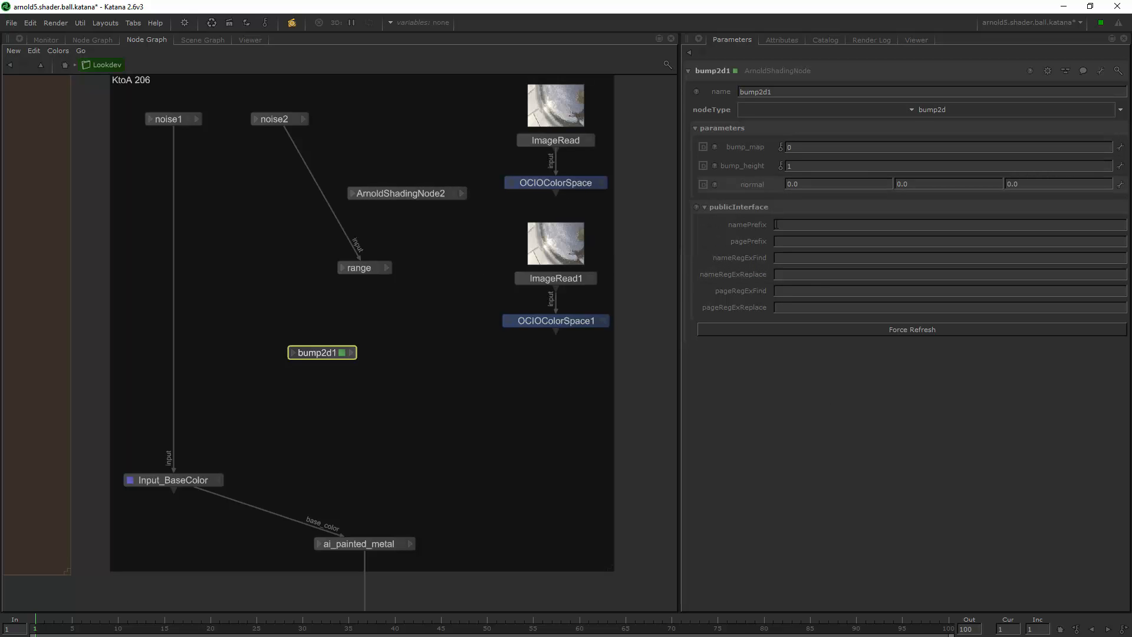
Connect noise2's out port to the bump_map input of bump2d1
{"action": "double_click", "coordinate": [400, 547]}
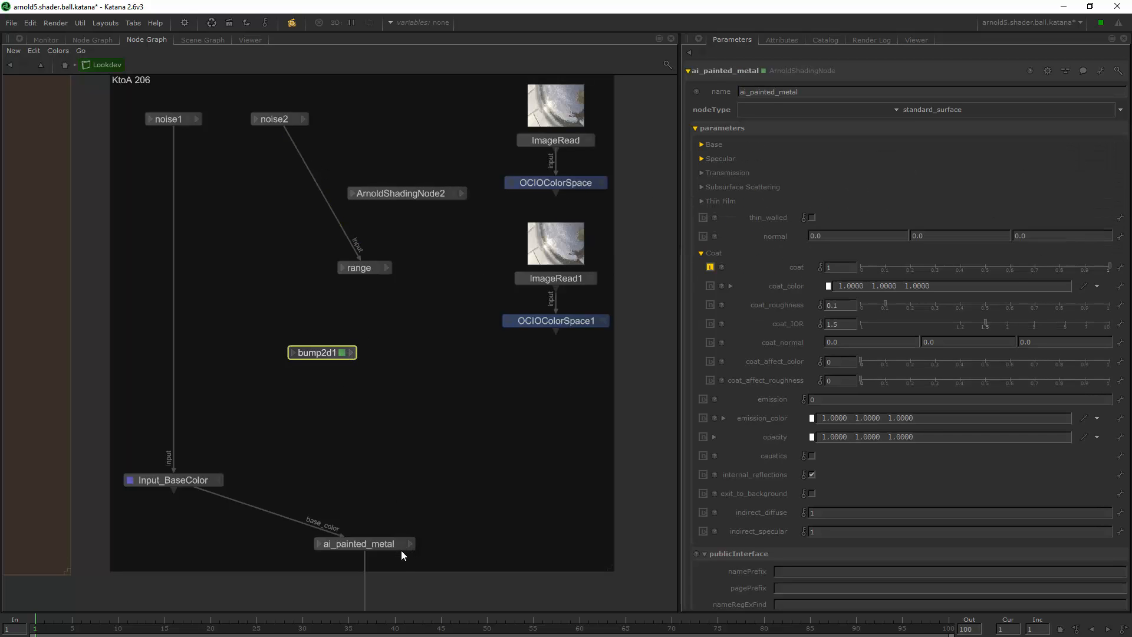
{"action": "left_click", "coordinate": [302, 118]}
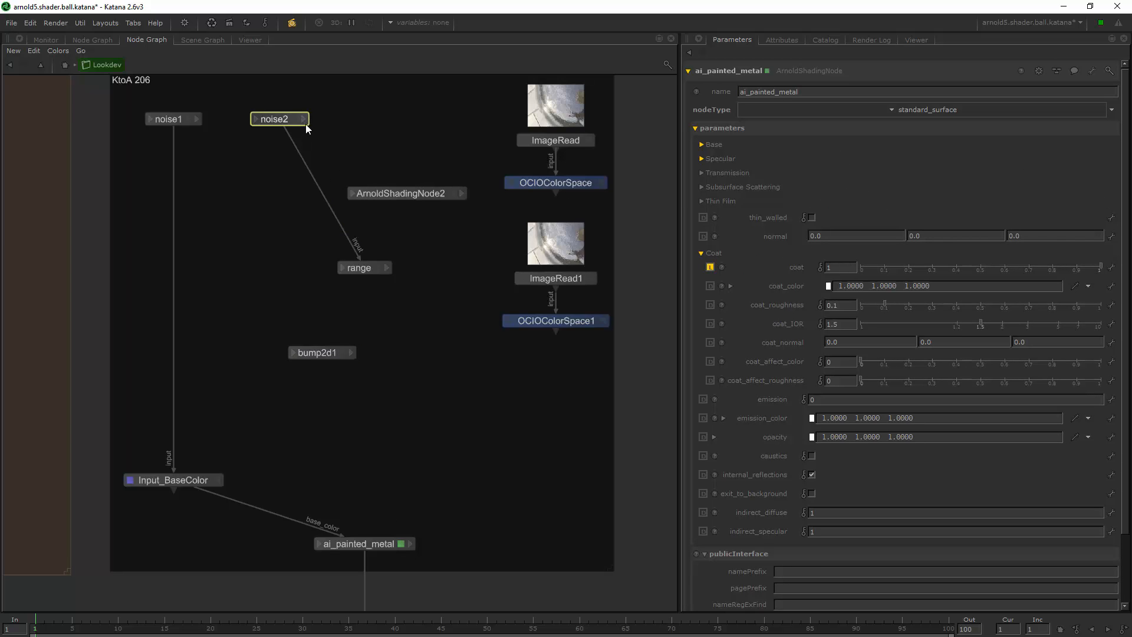
{"action": "left_click", "coordinate": [302, 118]}
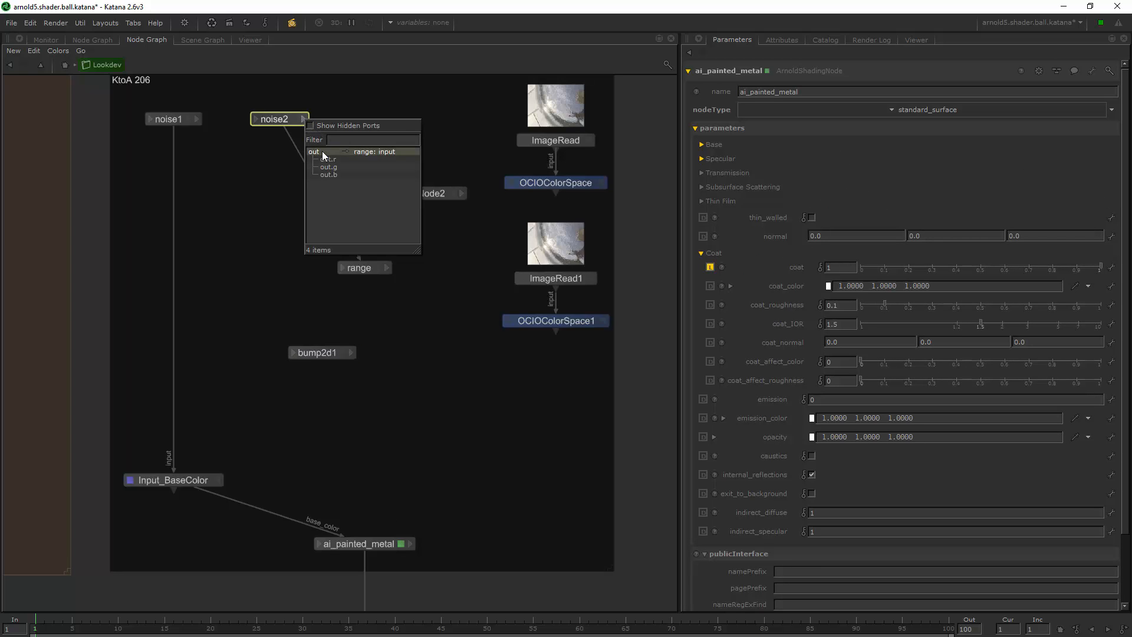
{"action": "left_click", "coordinate": [322, 152]}
{"action": "left_click", "coordinate": [312, 350]}
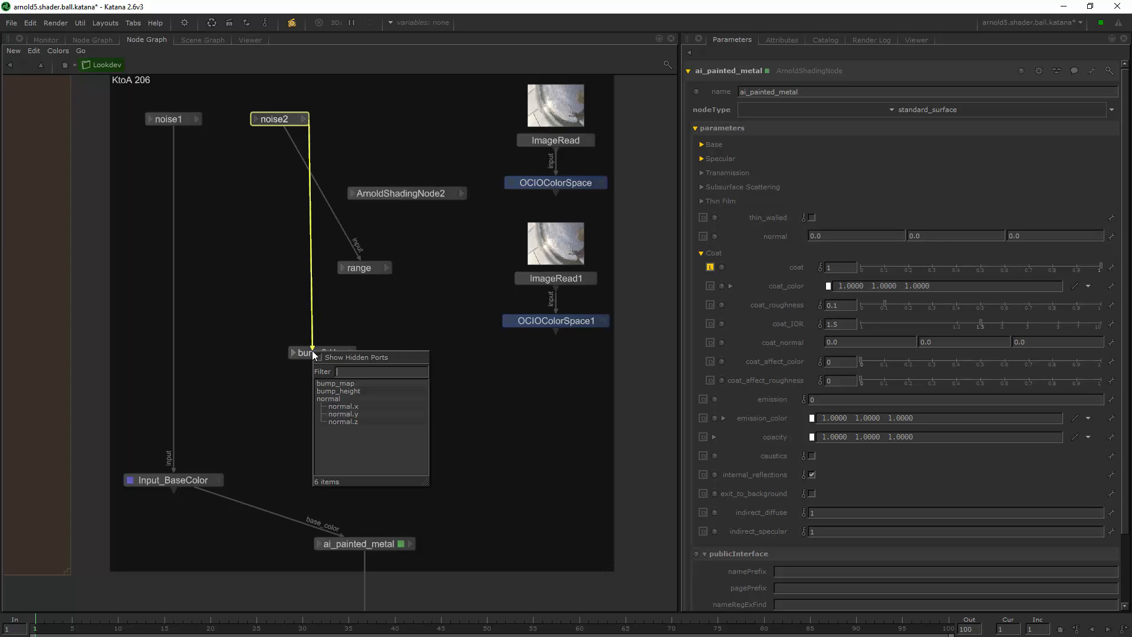
{"action": "left_click", "coordinate": [352, 383]}
Connect bump2d1's out port to ai_painted_metal's coat_normal input and move the range node aside, clear of that connection
{"action": "left_click", "coordinate": [350, 352]}
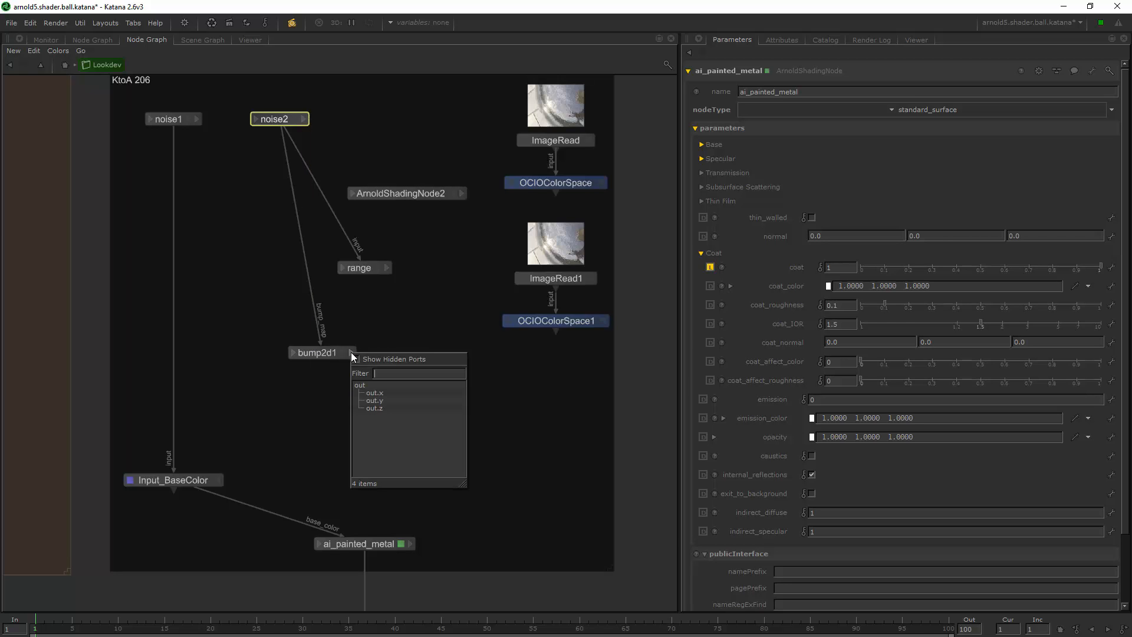
{"action": "left_click", "coordinate": [367, 382]}
{"action": "left_click", "coordinate": [391, 542]}
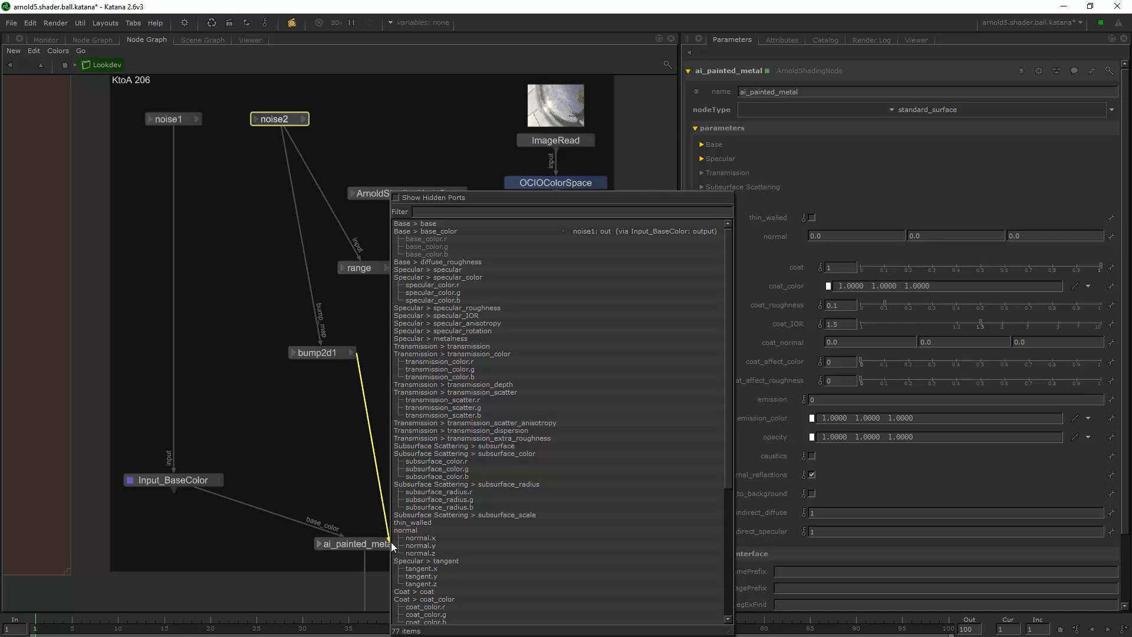
{"action": "scroll", "coordinate": [476, 519], "scroll_direction": "down", "scroll_amount": 3}
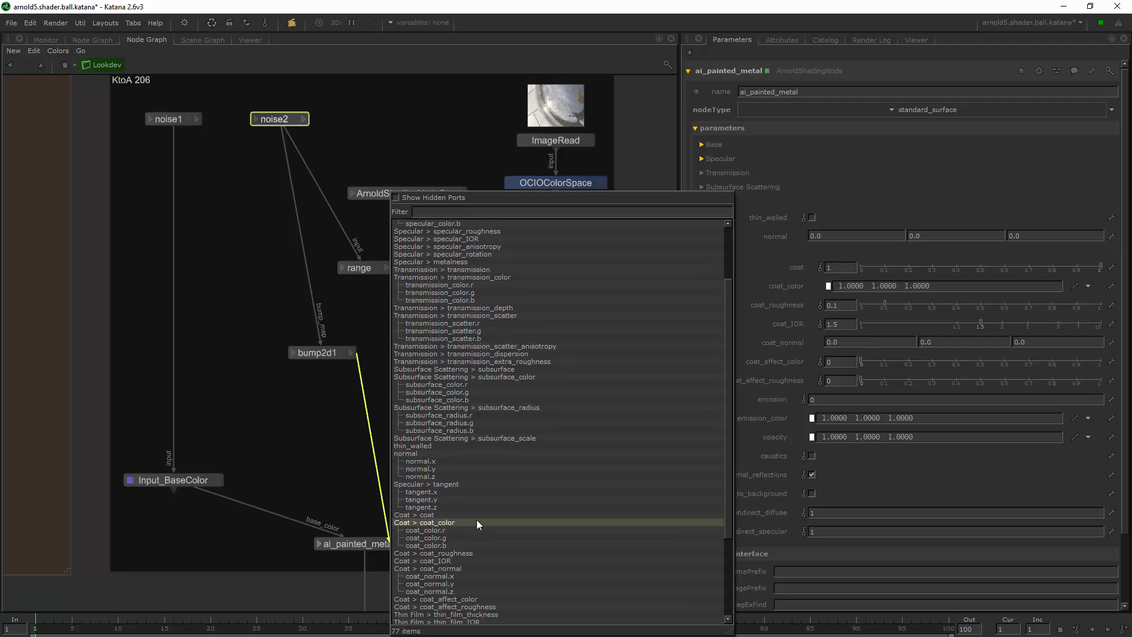
{"action": "left_click", "coordinate": [479, 569]}
{"action": "double_click", "coordinate": [326, 352]}
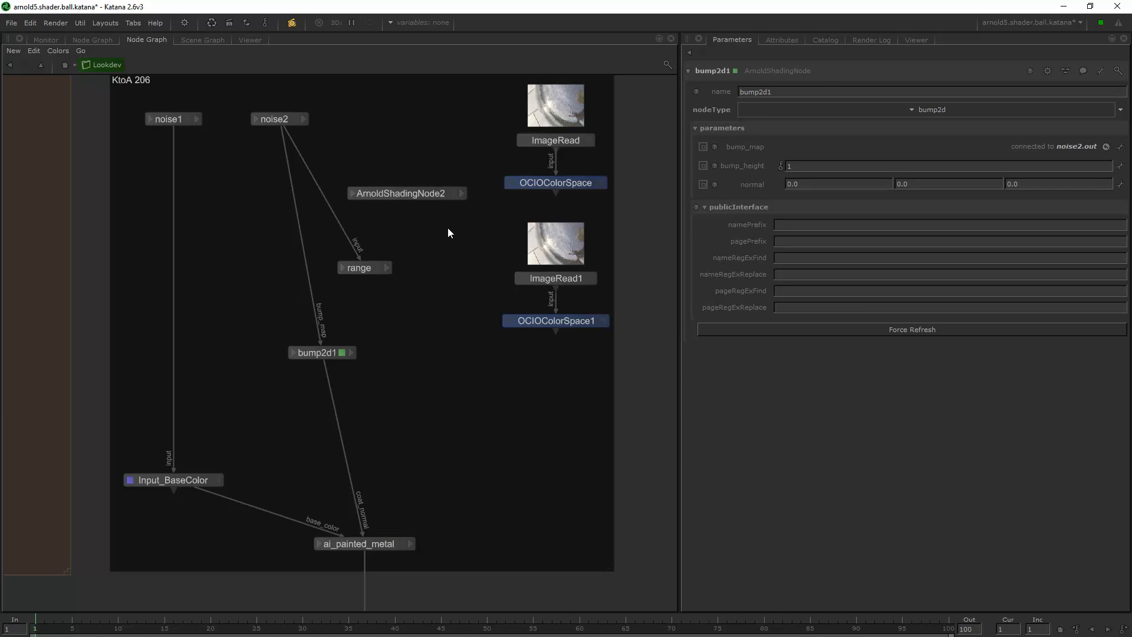
{"action": "left_click_drag", "start_coordinate": [353, 270], "coordinate": [417, 281]}
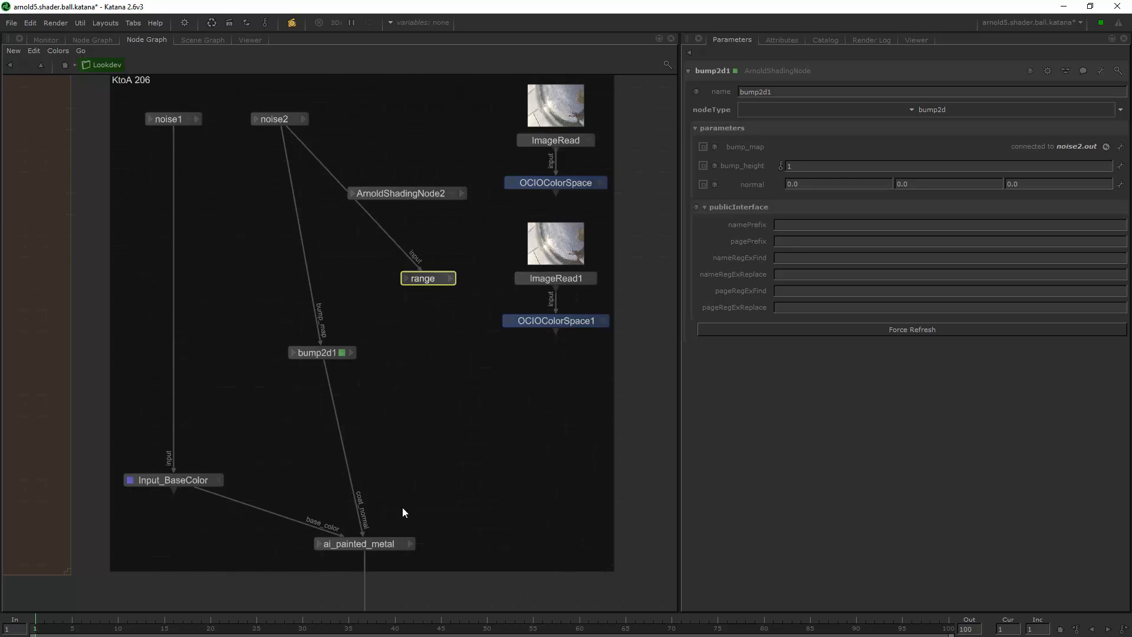
Examine the parameters of the existing bump2d node in the ai_car_paint network as a reference for the bump setup
{"action": "left_click", "coordinate": [46, 39]}
{"action": "left_click", "coordinate": [92, 39]}
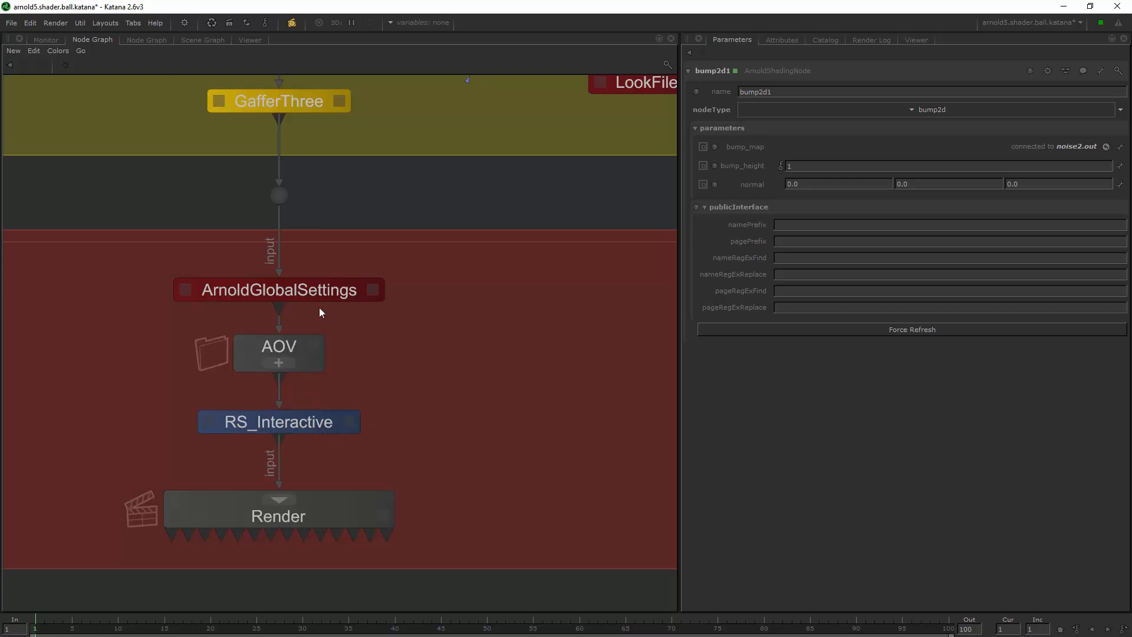
{"action": "left_click", "coordinate": [188, 40]}
{"action": "left_click", "coordinate": [146, 40]}
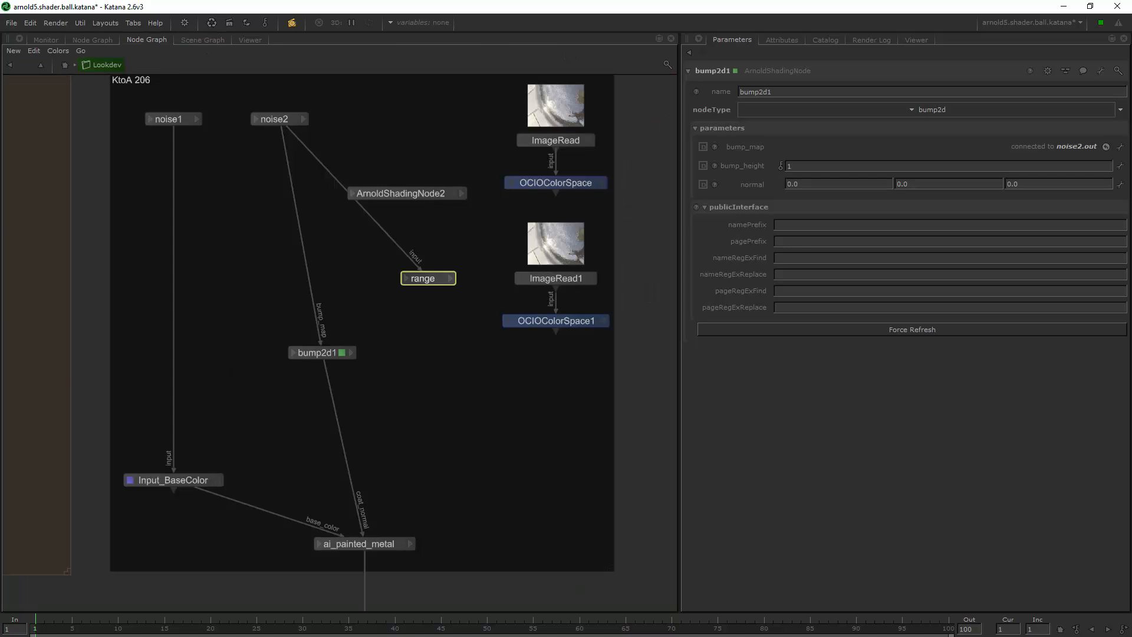
{"action": "scroll", "coordinate": [236, 354], "scroll_direction": "down", "scroll_amount": 3}
{"action": "middle_click_drag", "start_coordinate": [235, 354], "coordinate": [597, 316]}
{"action": "scroll", "coordinate": [483, 355], "scroll_direction": "down", "scroll_amount": 3}
{"action": "middle_click_drag", "start_coordinate": [73, 419], "coordinate": [263, 395]}
{"action": "scroll", "coordinate": [263, 395], "scroll_direction": "up", "scroll_amount": 6}
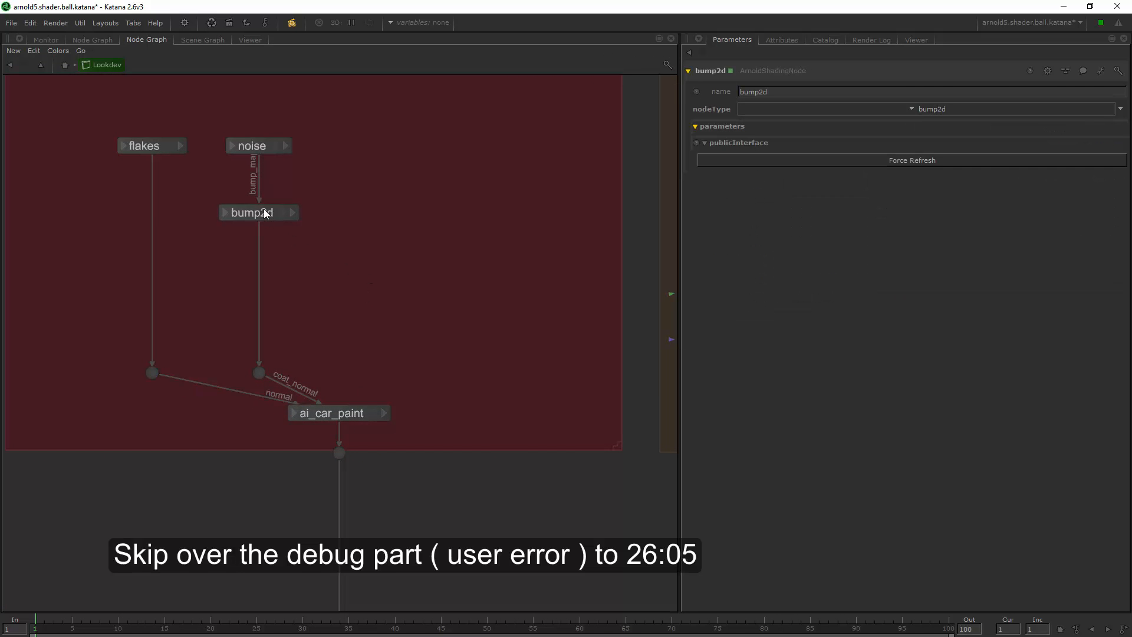
{"action": "double_click", "coordinate": [260, 212]}
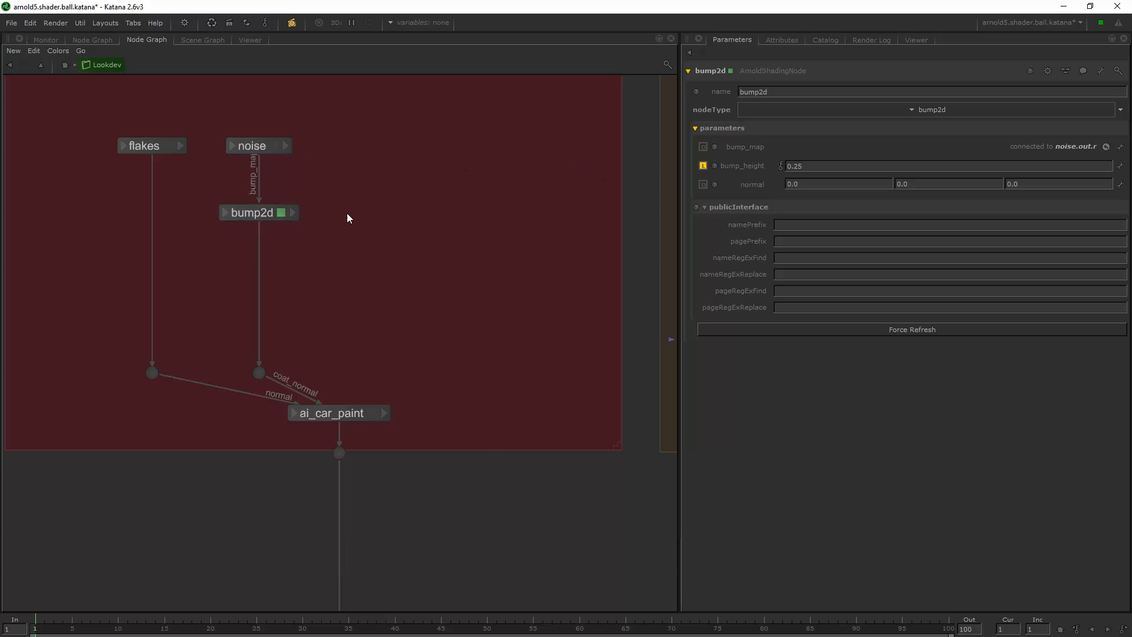
Move bump2d1 down beside Input_BaseColor, just above ai_painted_metal, and check the current render in the Monitor
{"action": "middle_click_drag", "start_coordinate": [646, 330], "coordinate": [176, 327]}
{"action": "scroll", "coordinate": [403, 328], "scroll_direction": "down", "scroll_amount": 4}
{"action": "middle_click_drag", "start_coordinate": [595, 328], "coordinate": [300, 328]}
{"action": "scroll", "coordinate": [364, 328], "scroll_direction": "up", "scroll_amount": 1}
{"action": "scroll", "coordinate": [363, 328], "scroll_direction": "up", "scroll_amount": 3}
{"action": "scroll", "coordinate": [447, 260], "scroll_direction": "down", "scroll_amount": 1}
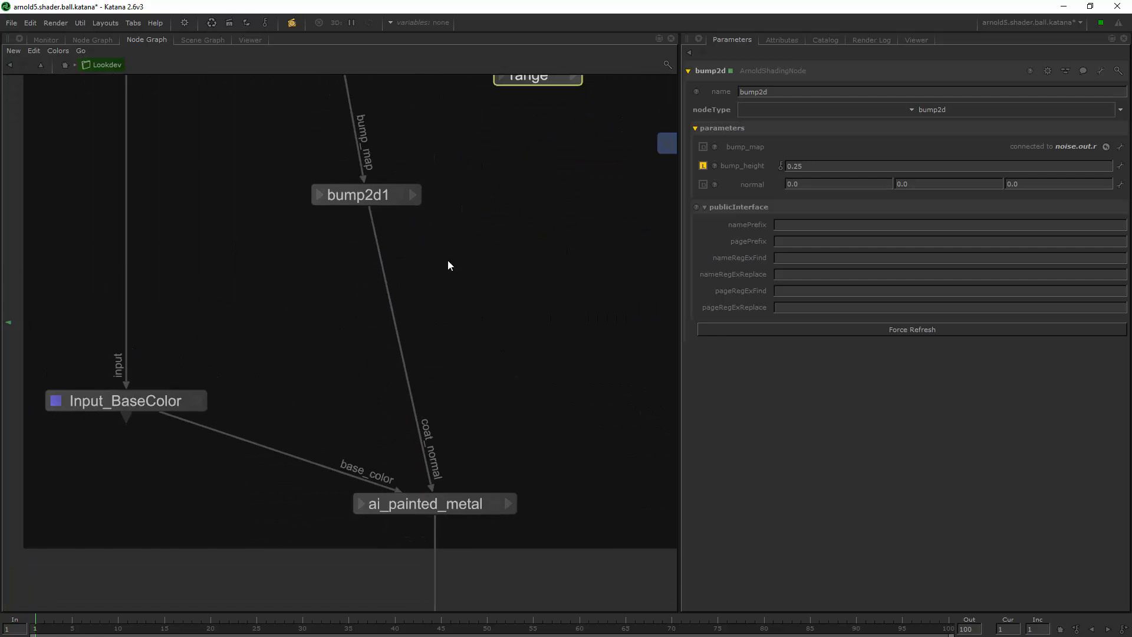
{"action": "left_click_drag", "start_coordinate": [383, 195], "coordinate": [359, 400]}
{"action": "left_click", "coordinate": [48, 40]}
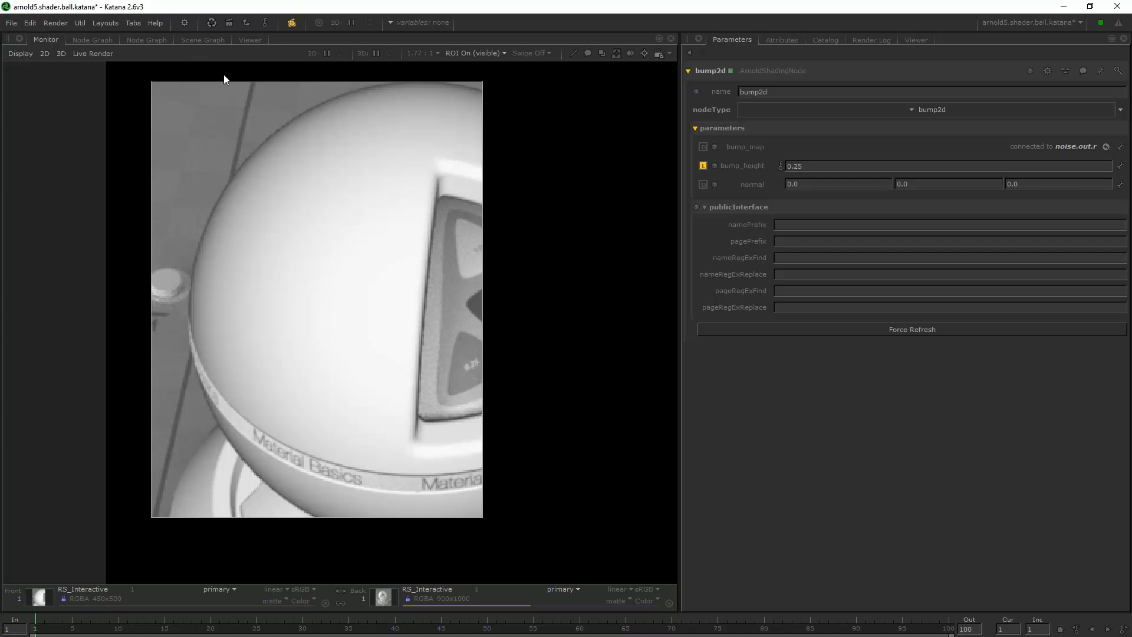
{"action": "left_click", "coordinate": [137, 40]}
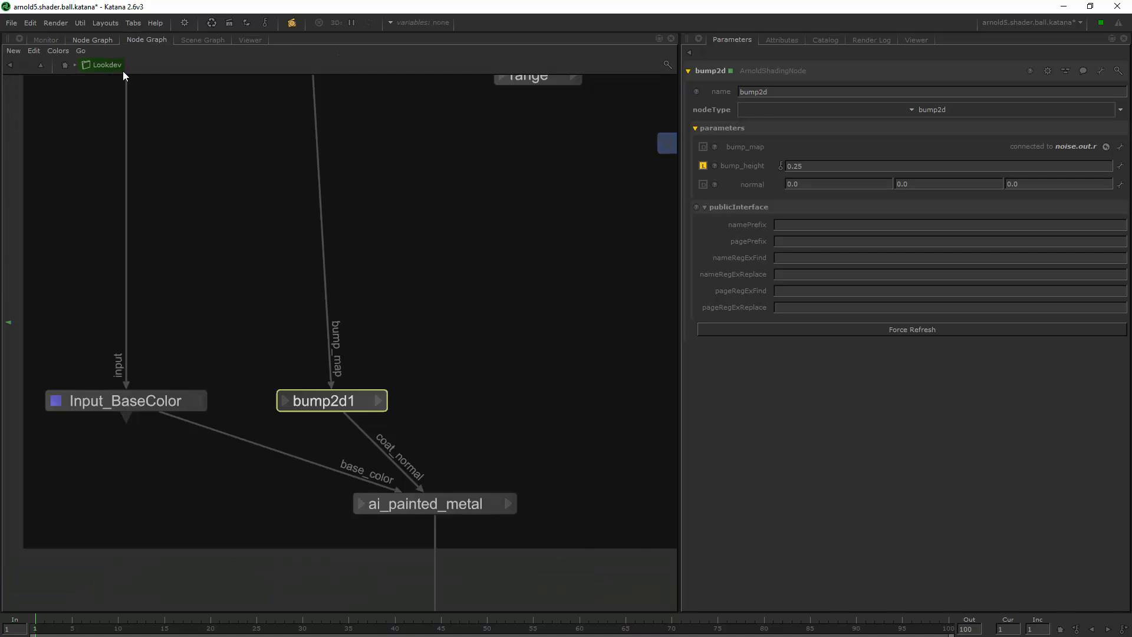
Set the name parameter of the noise node feeding bump2d1 to noise2
{"action": "key", "text": "a"}
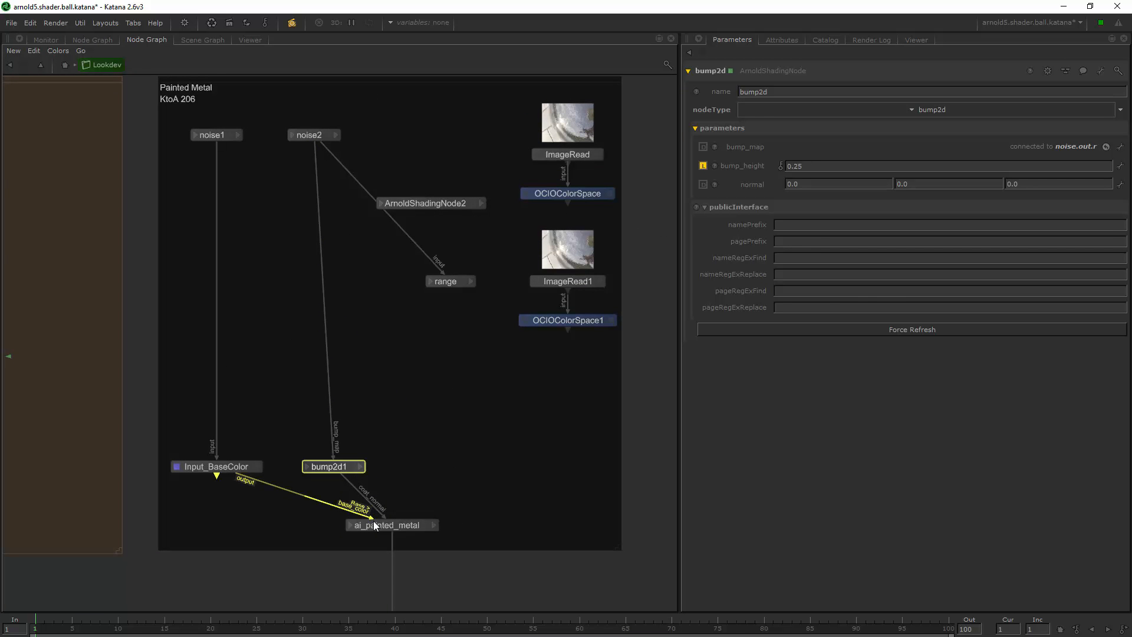
{"action": "key", "text": "e"}
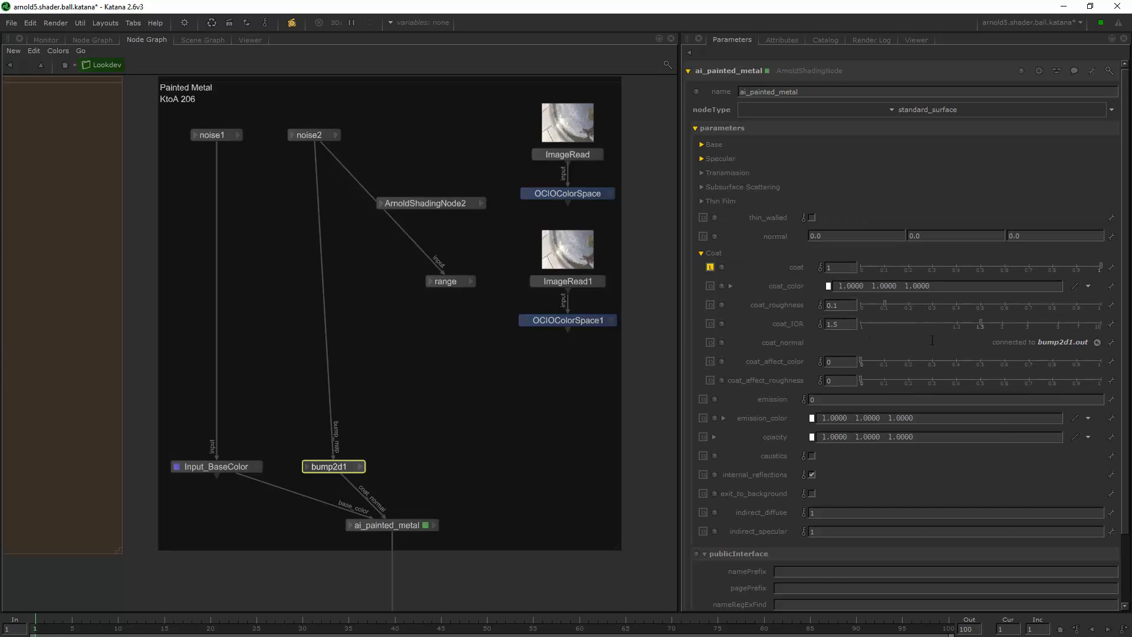
{"action": "key", "text": "e"}
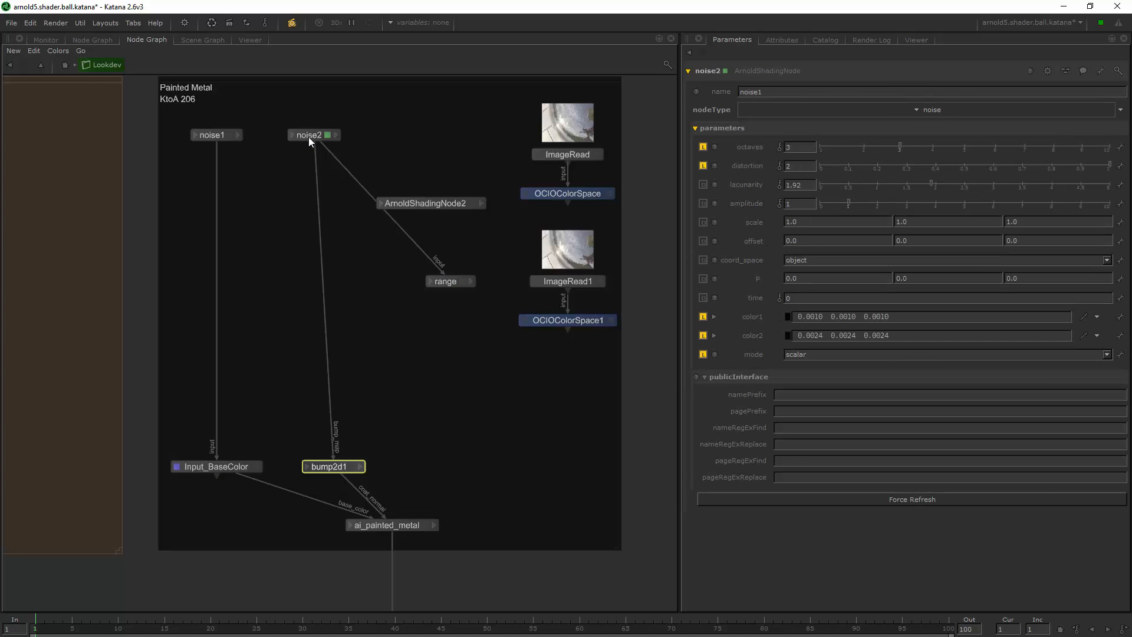
{"action": "key", "text": "e"}
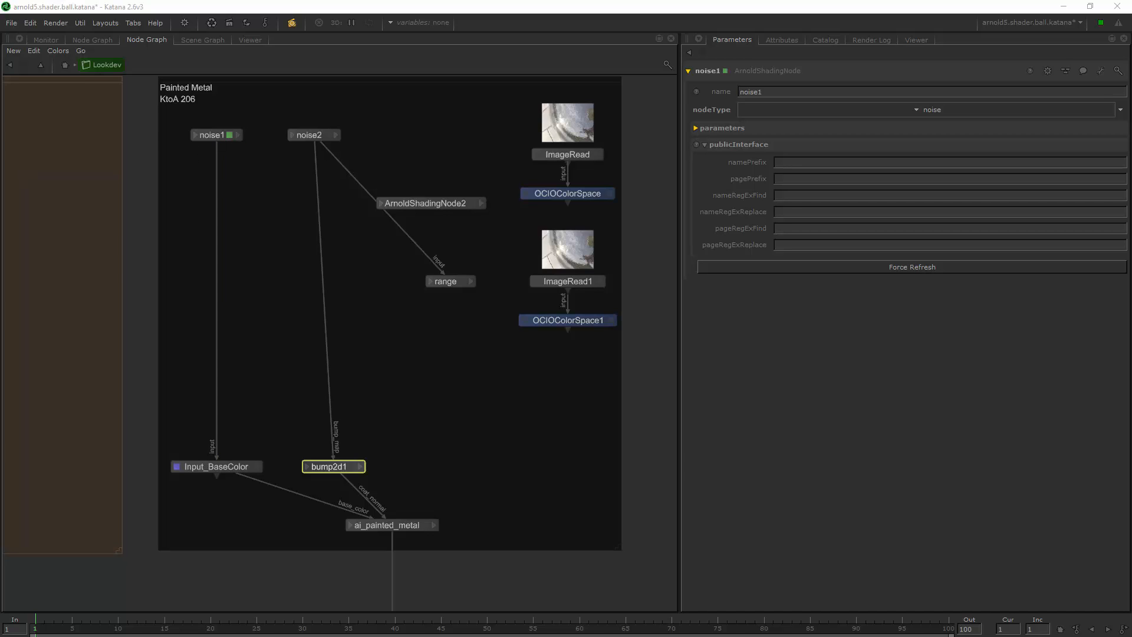
{"action": "left_click", "coordinate": [212, 135]}
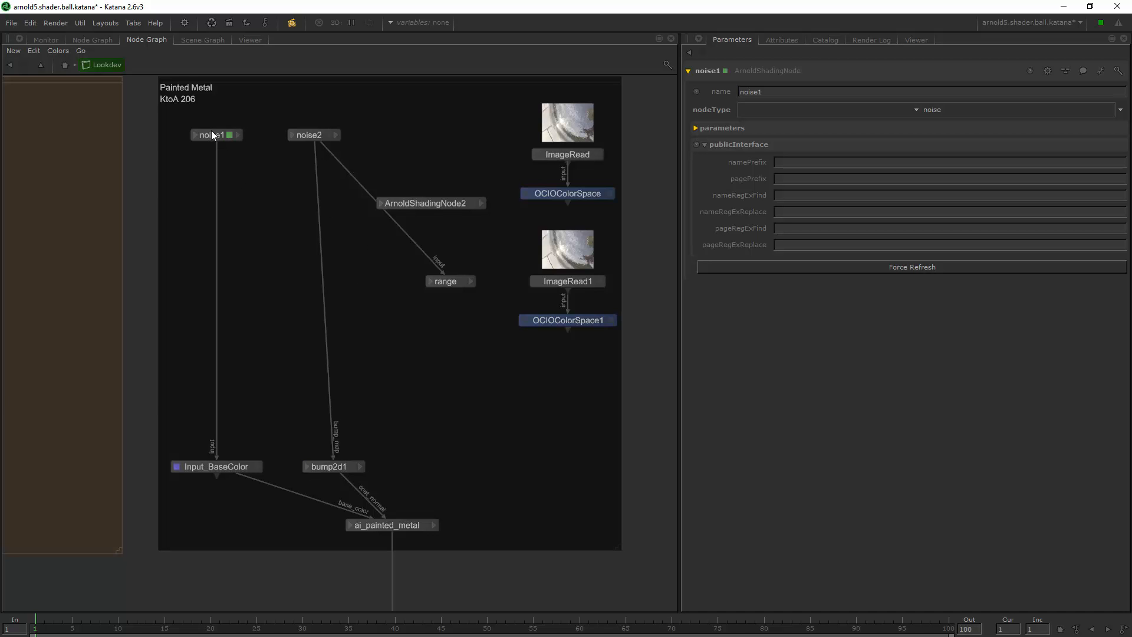
{"action": "left_click", "coordinate": [326, 136]}
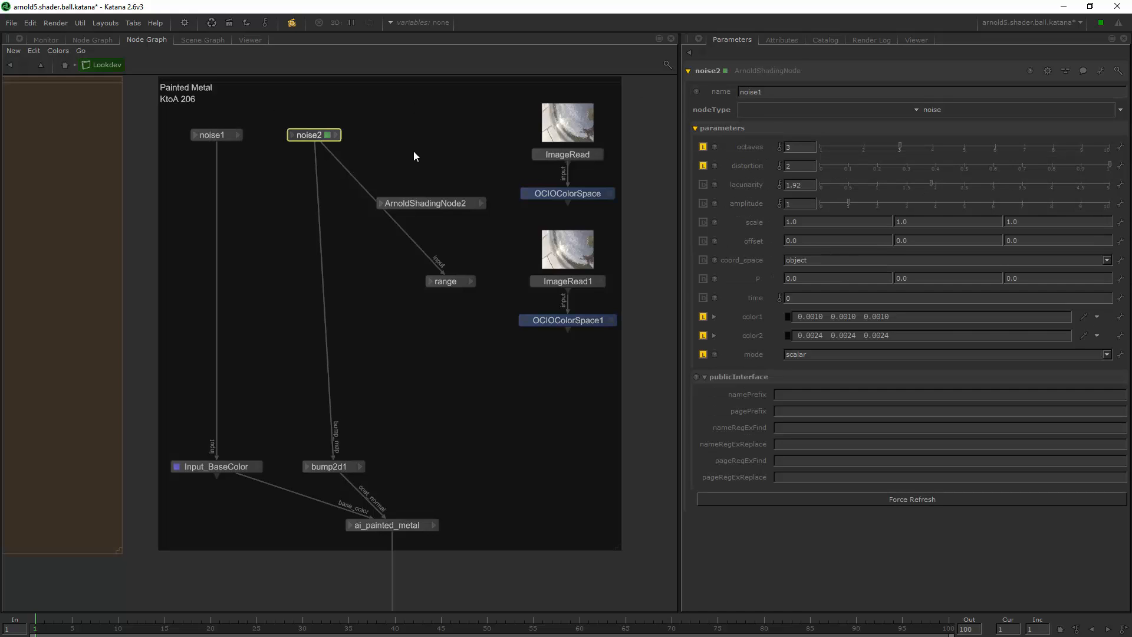
{"action": "left_click", "coordinate": [781, 92]}
{"action": "left_click", "coordinate": [453, 380]}
Start a render from the RS_Interactive node and view the shader ball in the monitor
{"action": "left_click", "coordinate": [97, 40]}
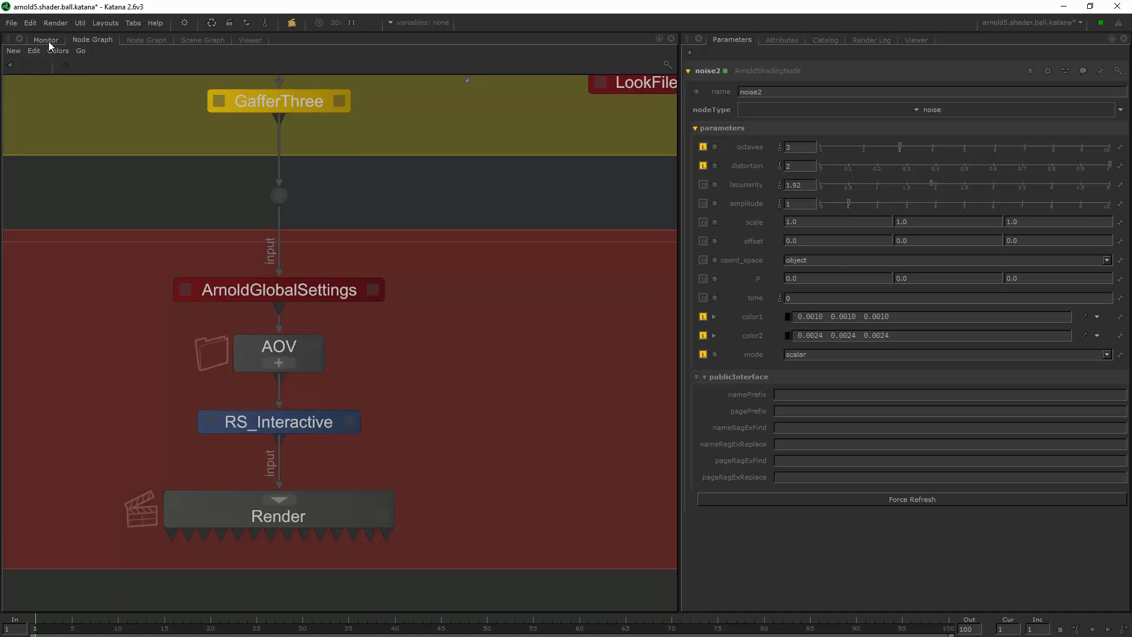
{"action": "left_click", "coordinate": [48, 40]}
{"action": "left_click", "coordinate": [92, 39]}
{"action": "right_click", "coordinate": [245, 423]}
{"action": "left_click", "coordinate": [577, 362]}
{"action": "left_click", "coordinate": [54, 43]}
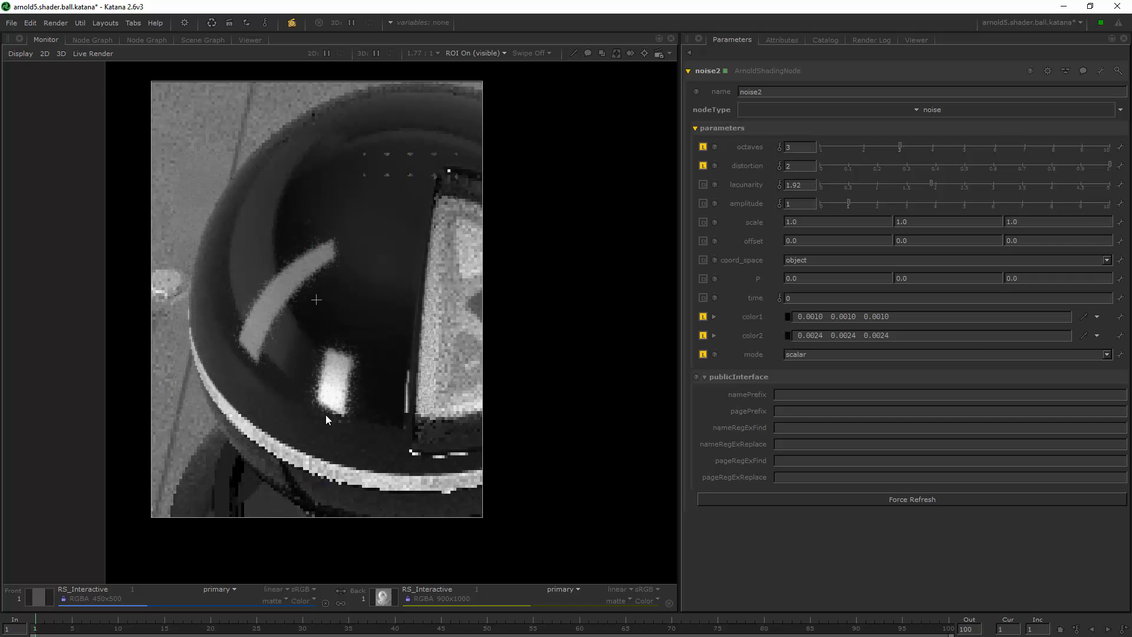
Disconnect bump2d1 from the coat_normal input of ai_painted_metal in the Lookdev network
{"action": "left_click", "coordinate": [93, 40]}
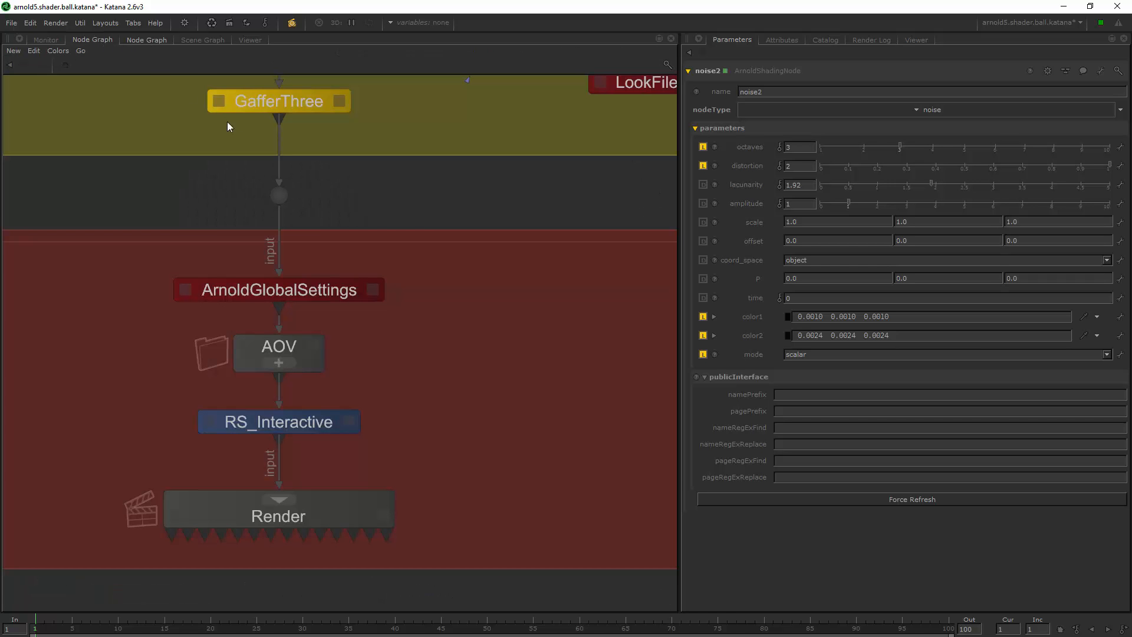
{"action": "left_click", "coordinate": [150, 40]}
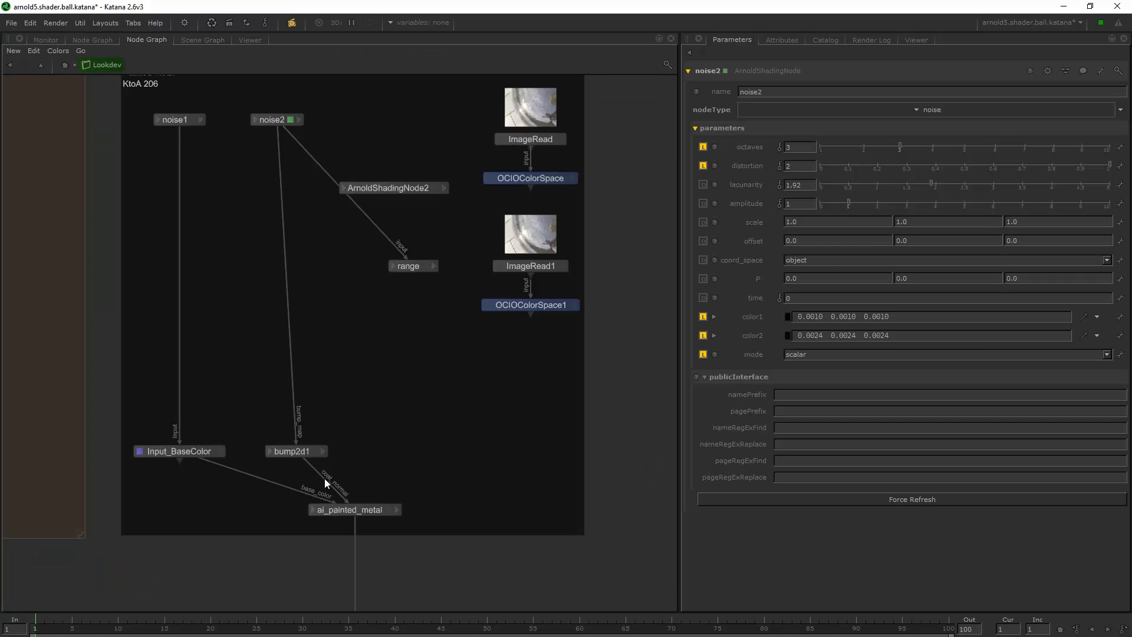
{"action": "left_click", "coordinate": [307, 469]}
{"action": "left_click", "coordinate": [324, 480]}
{"action": "left_click", "coordinate": [356, 506]}
Delete the unused ArnoldShadingNode2 from the Painted Metal network
{"action": "middle_click_drag", "start_coordinate": [347, 256], "coordinate": [287, 290]}
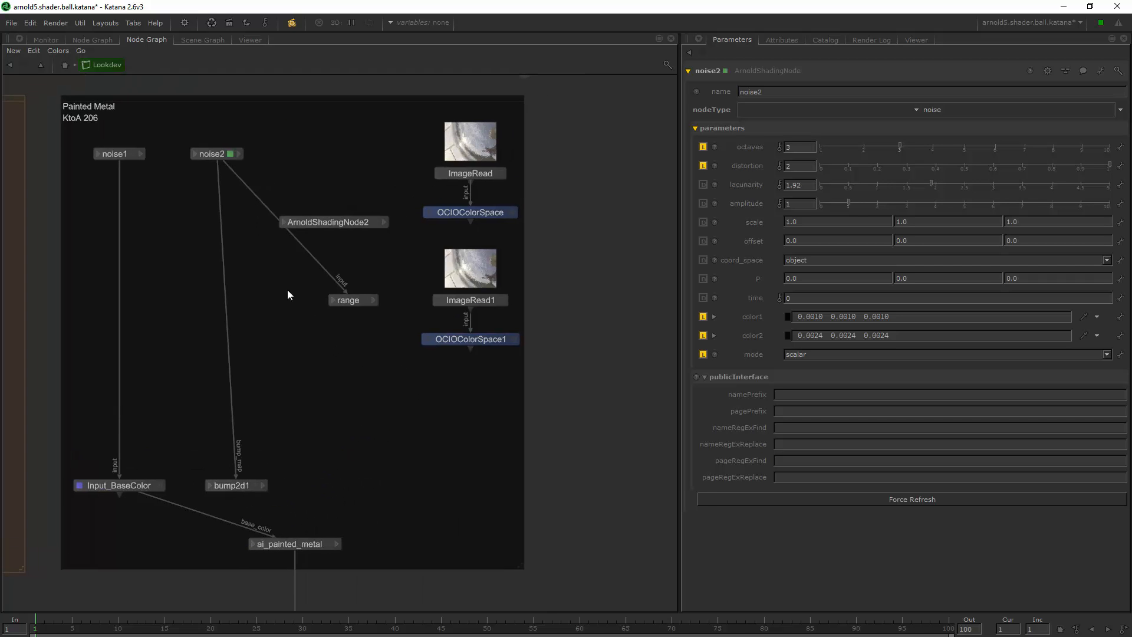
{"action": "left_click", "coordinate": [339, 219]}
{"action": "key", "text": "Delete"}
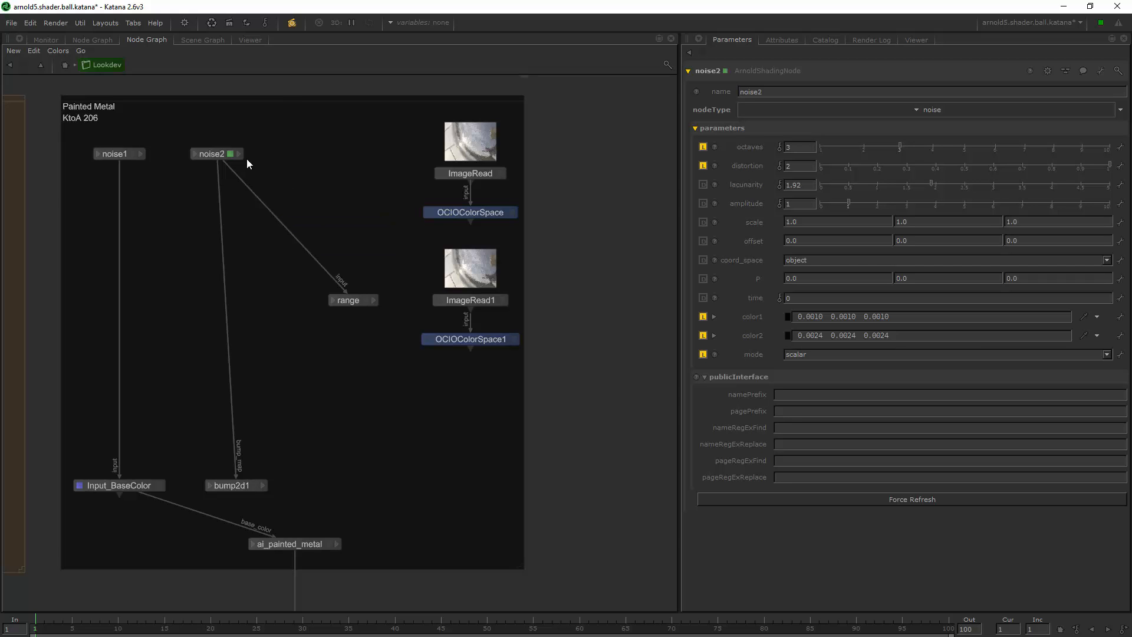
Create a new noise shading node and place it beside noise2
{"action": "key", "text": "Tab"}
{"action": "type", "text": "n"}
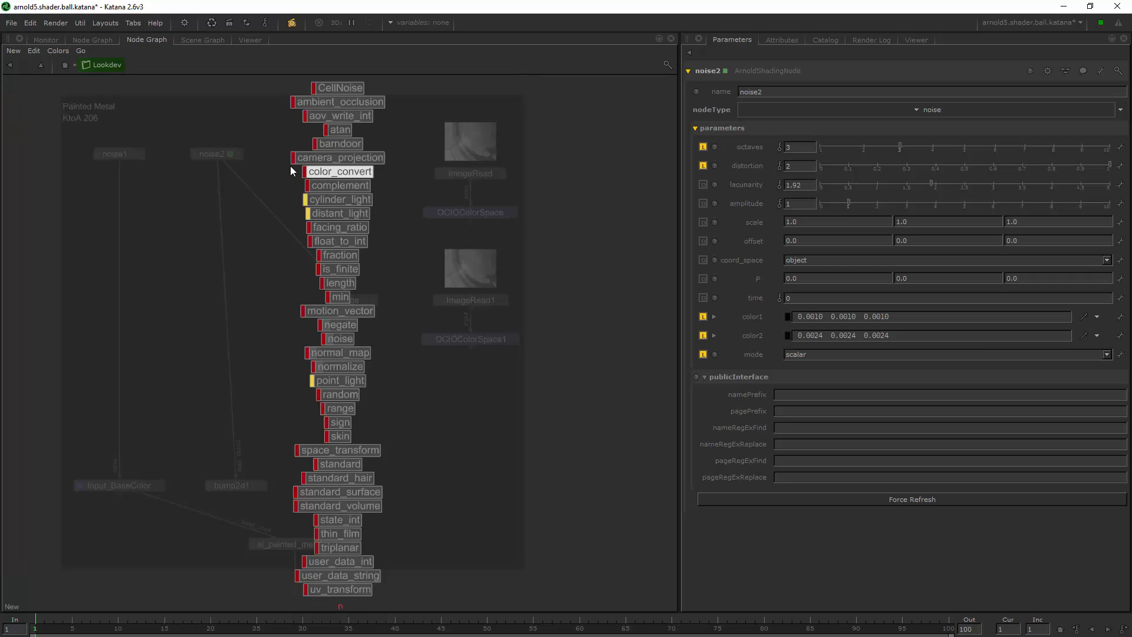
{"action": "type", "text": "no"}
{"action": "key", "text": "BackSpace"}
{"action": "key", "text": "BackSpace"}
{"action": "key", "text": "BackSpace"}
{"action": "key", "text": "Escape"}
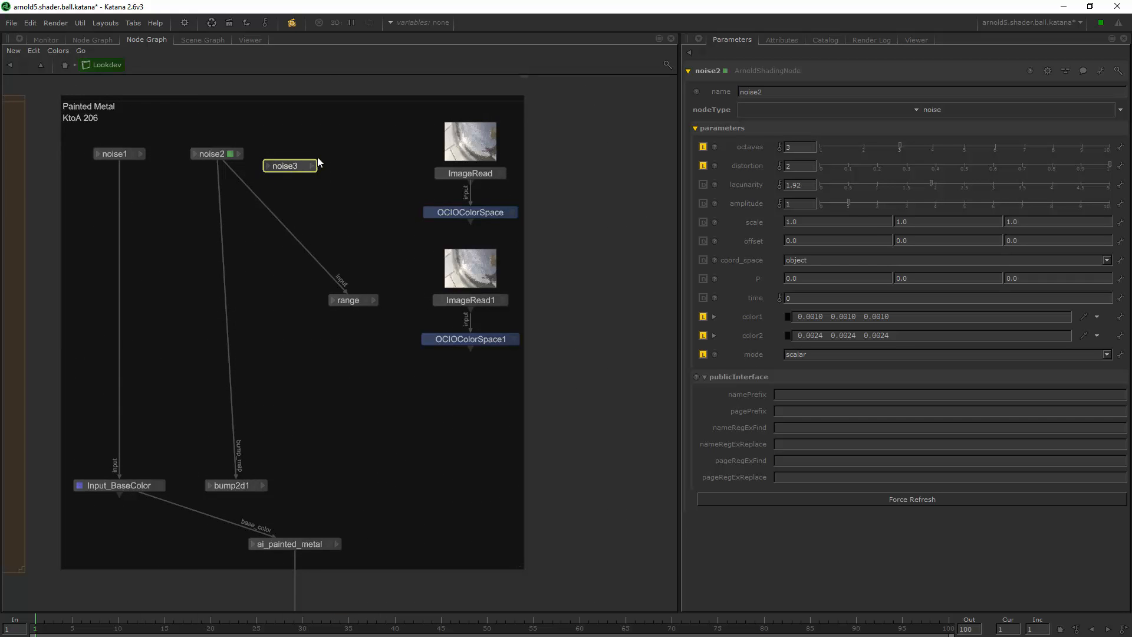
{"action": "left_click", "coordinate": [342, 155]}
{"action": "left_click", "coordinate": [337, 164]}
{"action": "left_click", "coordinate": [363, 194]}
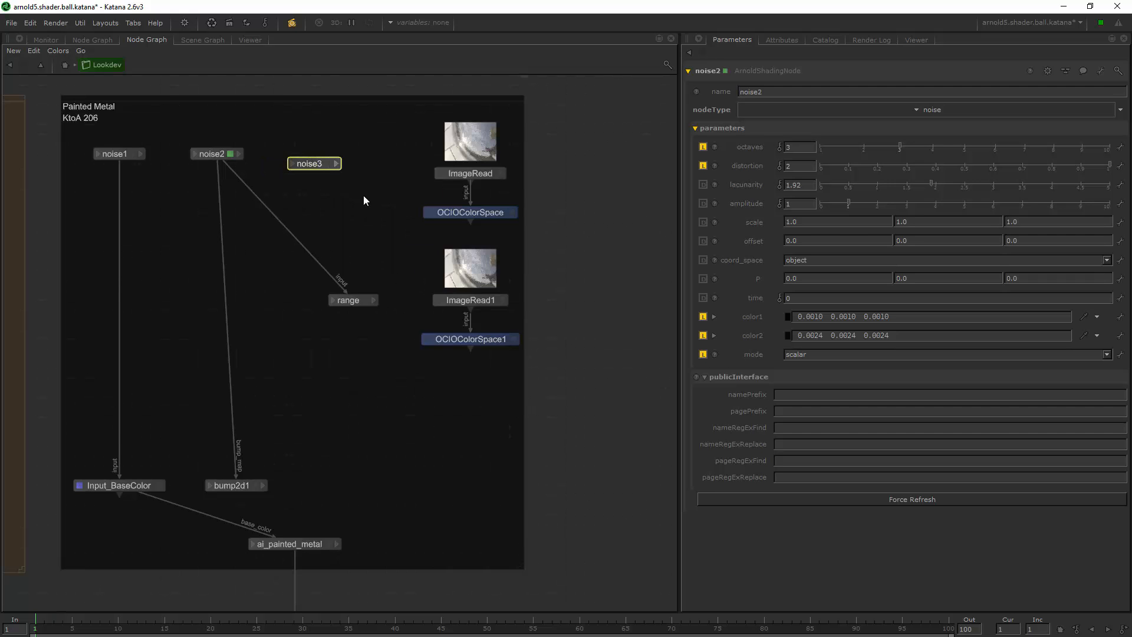
Connect noise3 to the input of range, and the output of range to coat_roughness on ai_painted_metal
{"action": "left_click", "coordinate": [341, 300]}
{"action": "left_click", "coordinate": [359, 331]}
{"action": "left_click", "coordinate": [374, 300]}
{"action": "left_click", "coordinate": [399, 332]}
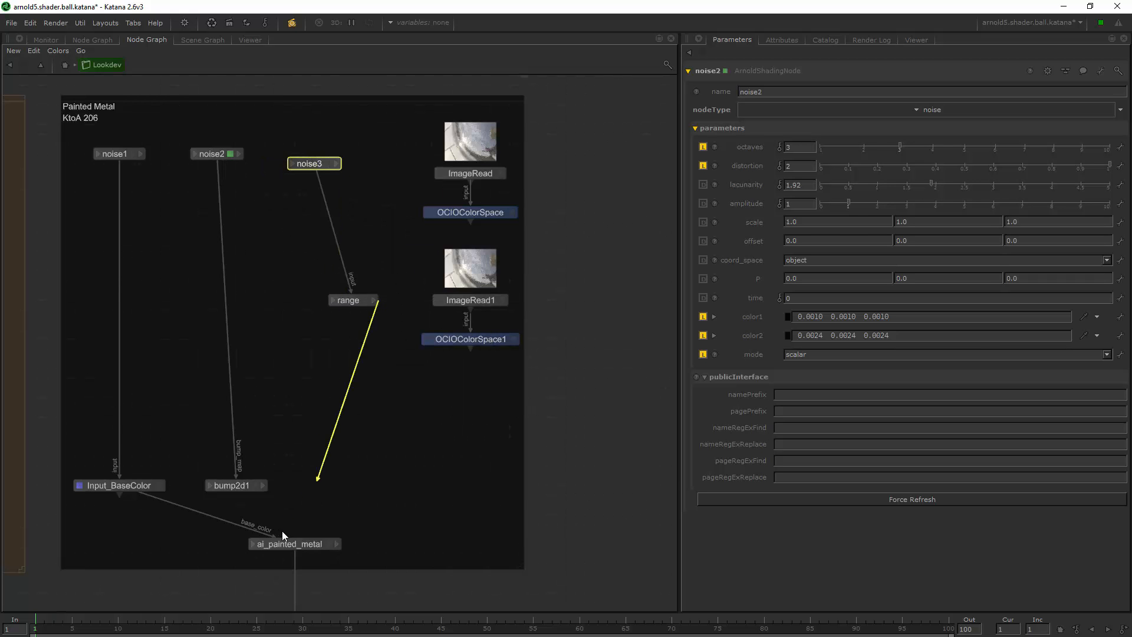
{"action": "left_click", "coordinate": [283, 544]}
{"action": "scroll", "coordinate": [424, 479], "scroll_direction": "down", "scroll_amount": 6}
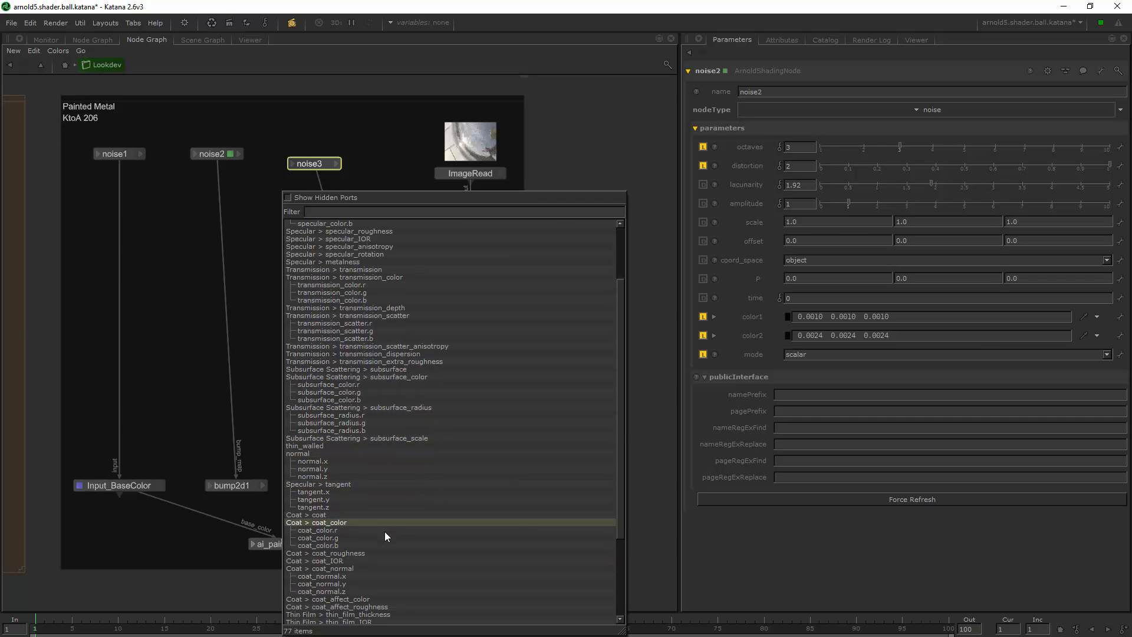
{"action": "left_click", "coordinate": [351, 553]}
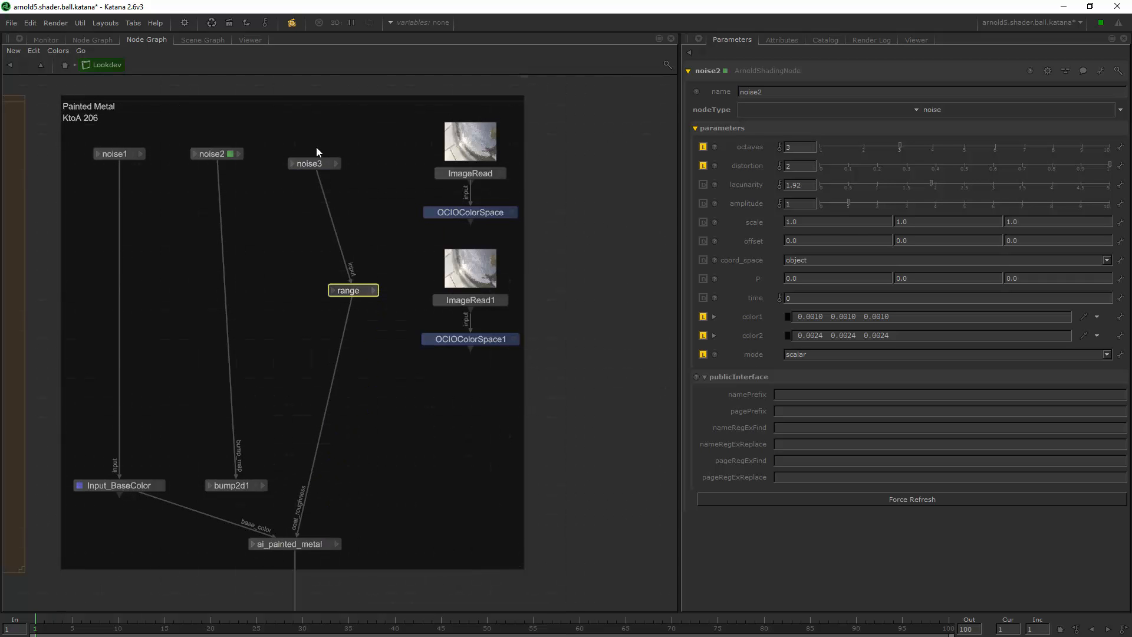
Reposition the range node and line up noise3 directly above it
{"action": "left_click_drag", "start_coordinate": [357, 291], "coordinate": [320, 270]}
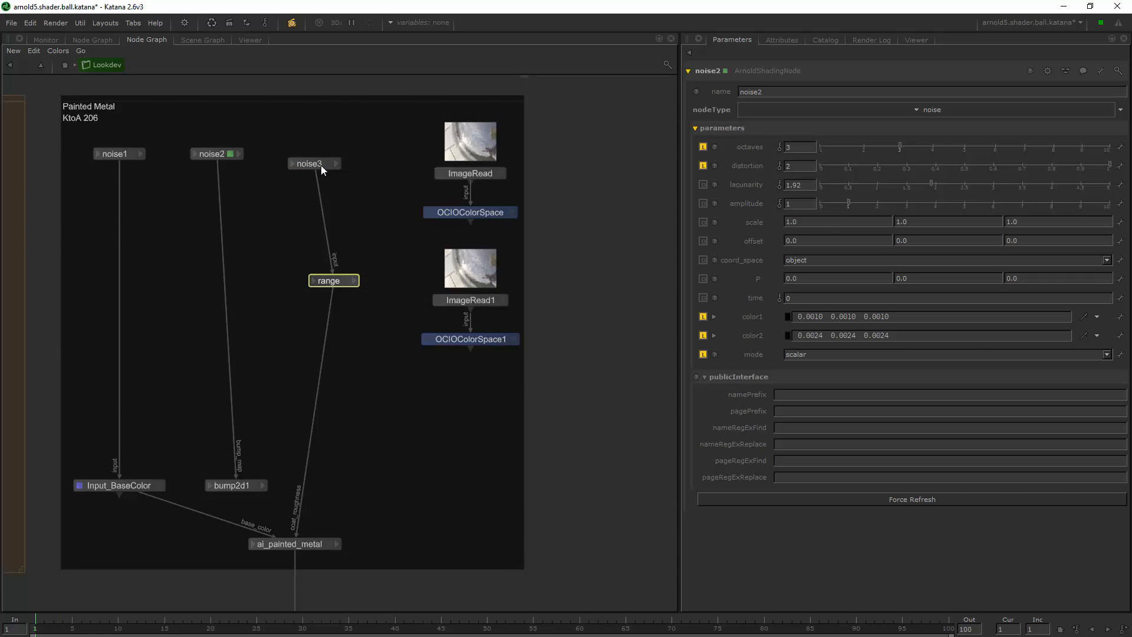
{"action": "left_click_drag", "start_coordinate": [320, 165], "coordinate": [340, 185]}
{"action": "left_click", "coordinate": [377, 387]}
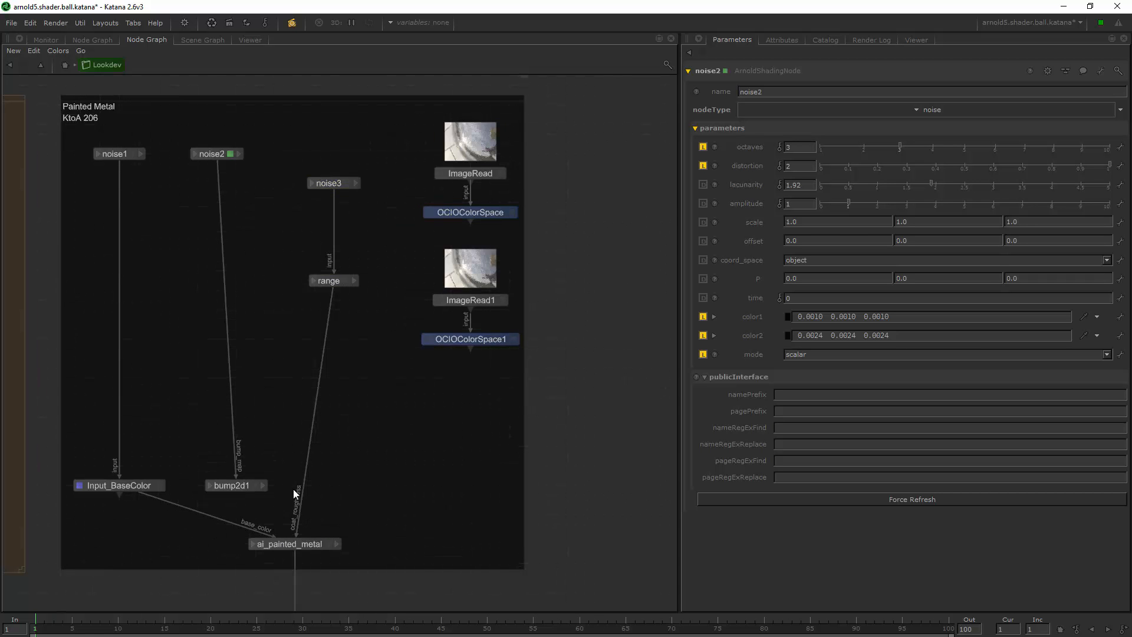
Start a live render from RS_Interactive and narrow the render region to the highlights on the ball
{"action": "left_click", "coordinate": [83, 41]}
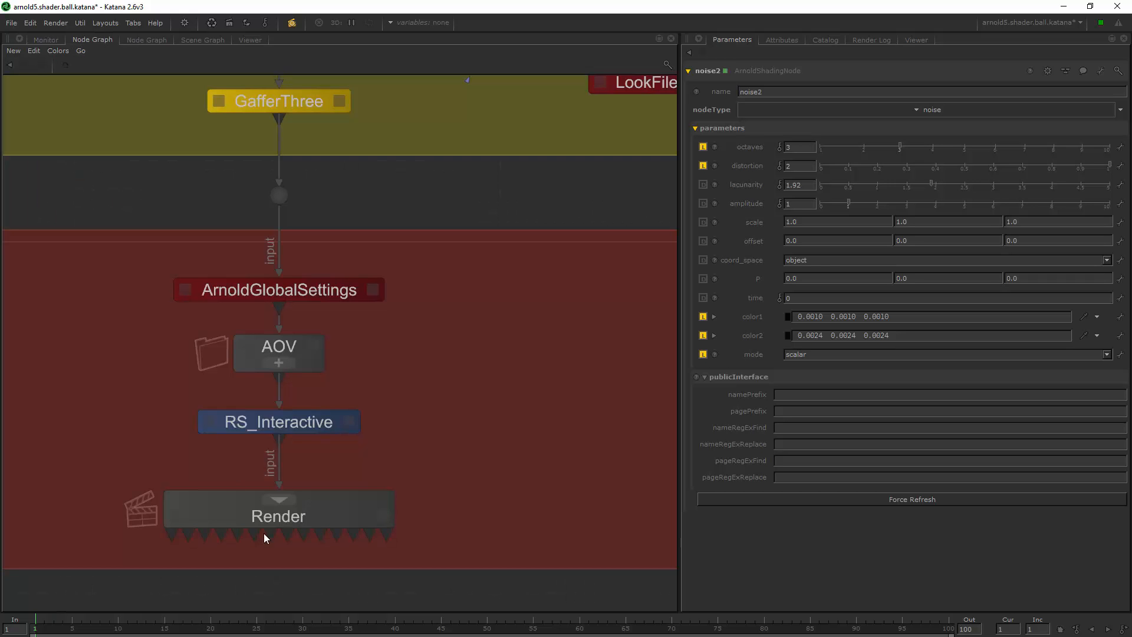
{"action": "right_click", "coordinate": [279, 422]}
{"action": "left_click", "coordinate": [309, 458]}
{"action": "left_click", "coordinate": [44, 40]}
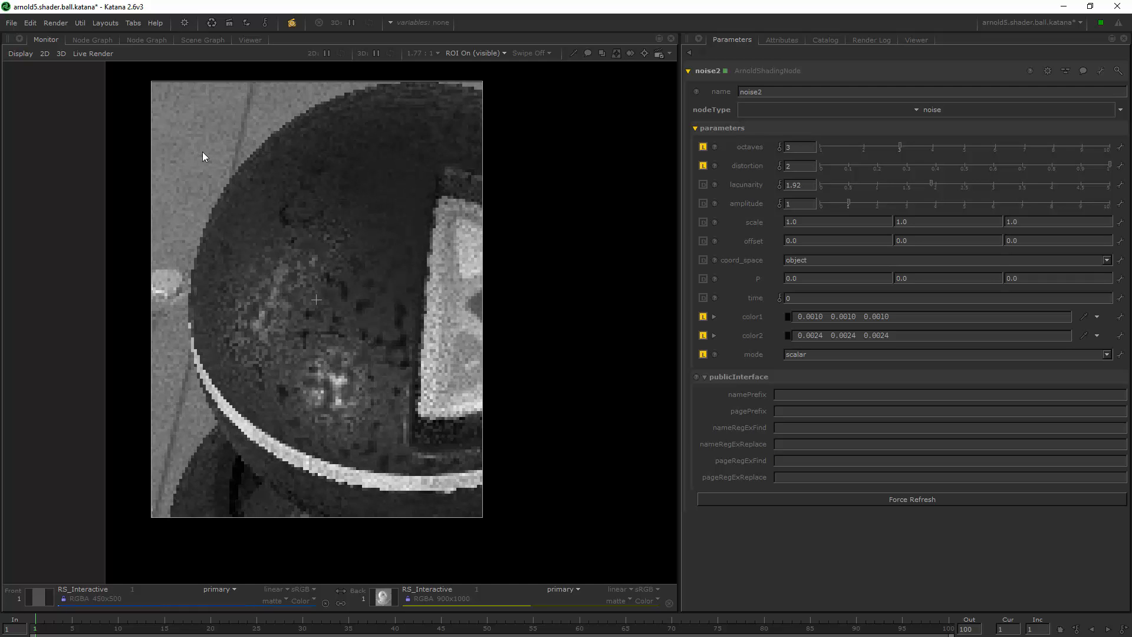
{"action": "left_click_drag", "start_coordinate": [199, 170], "coordinate": [442, 395], "text": "shift"}
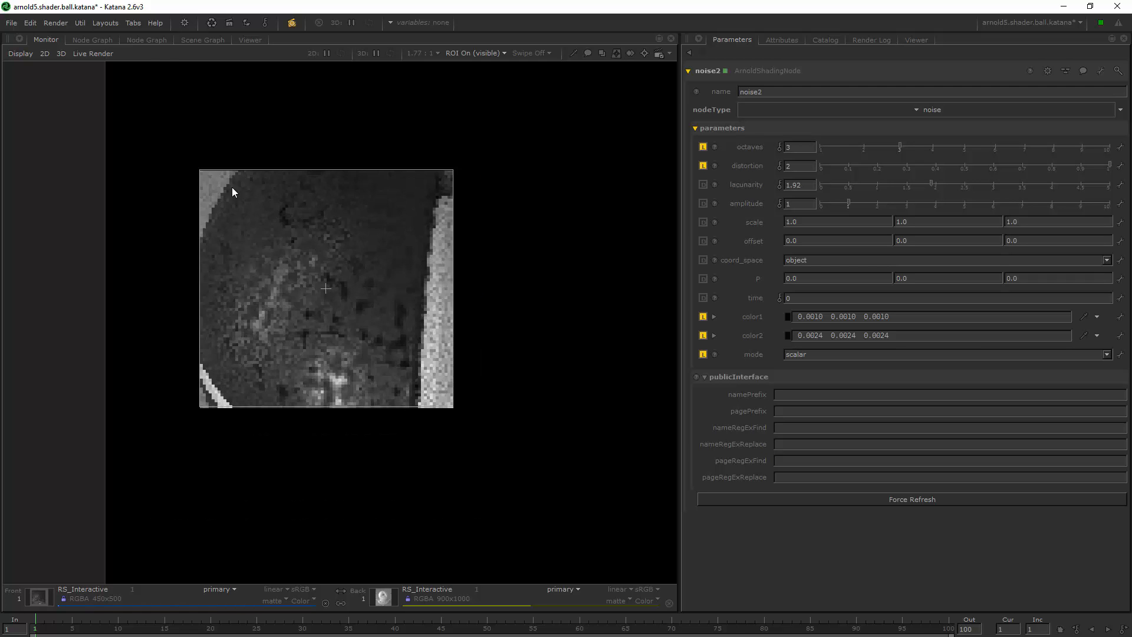
{"action": "left_click_drag", "start_coordinate": [232, 186], "coordinate": [415, 392], "text": "shift"}
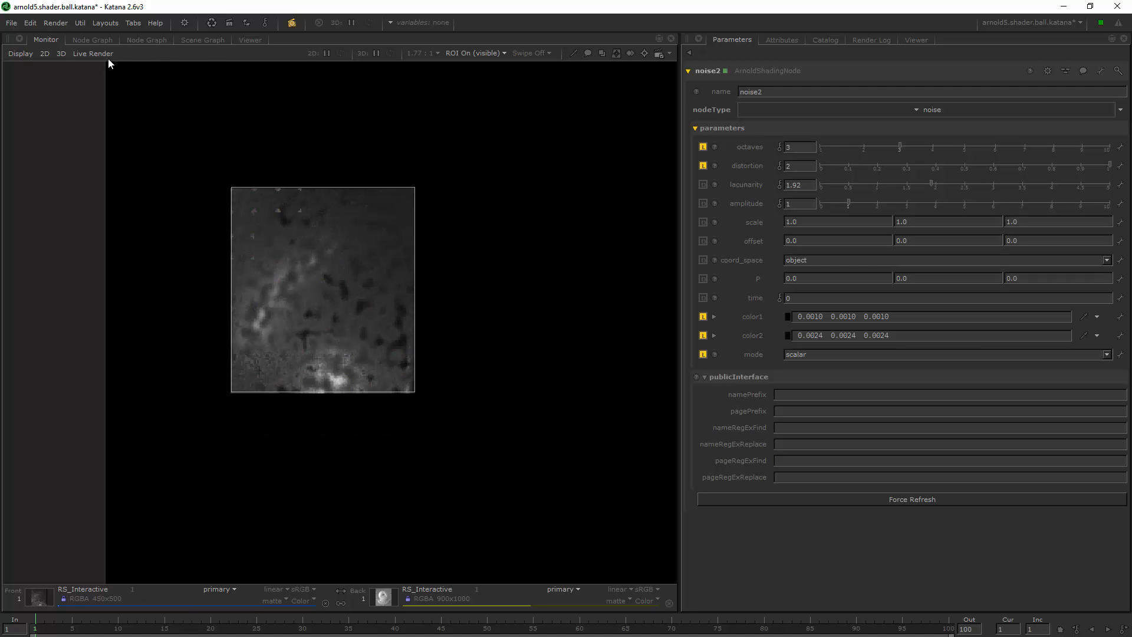
Open the parameters of noise3 and enlarge the render region to include the ball's lower rim
{"action": "left_click", "coordinate": [149, 40]}
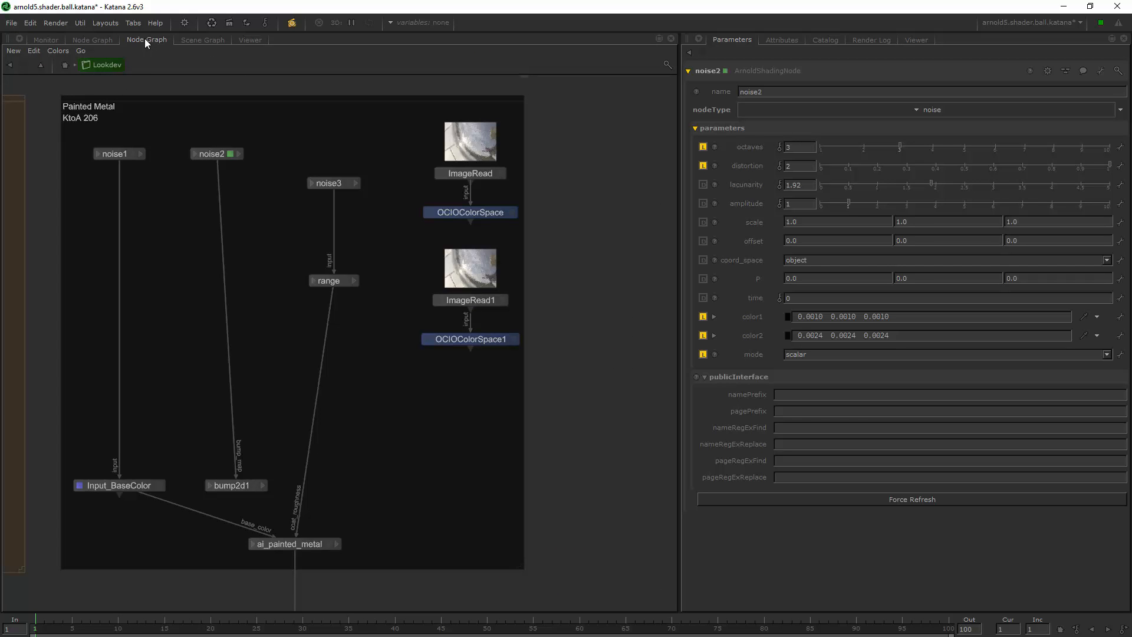
{"action": "double_click", "coordinate": [327, 182]}
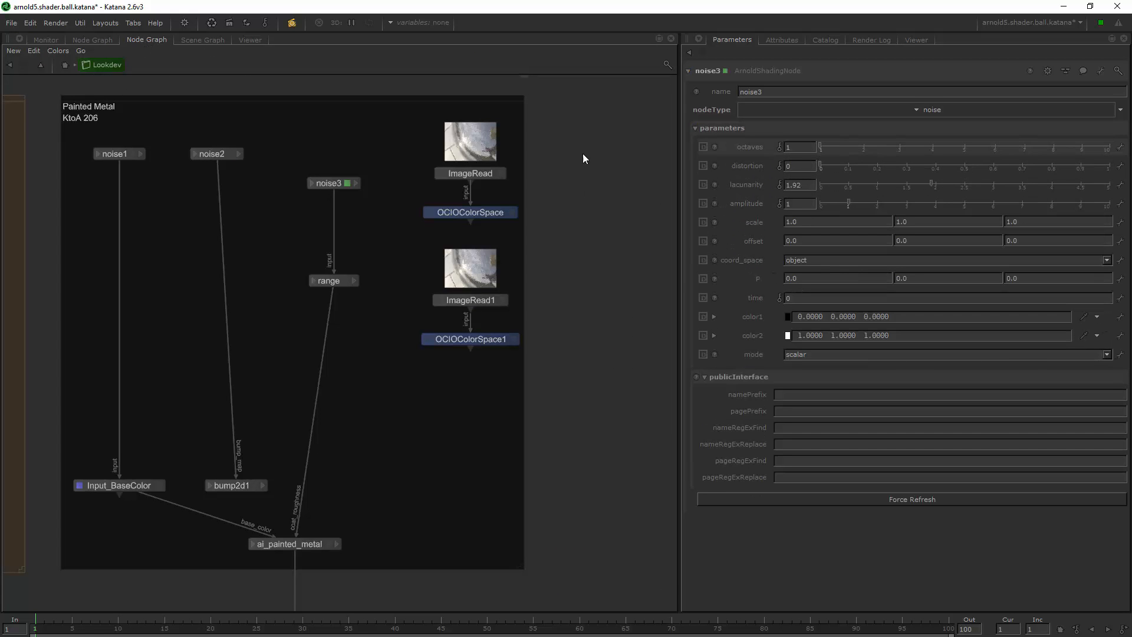
{"action": "left_click", "coordinate": [43, 40]}
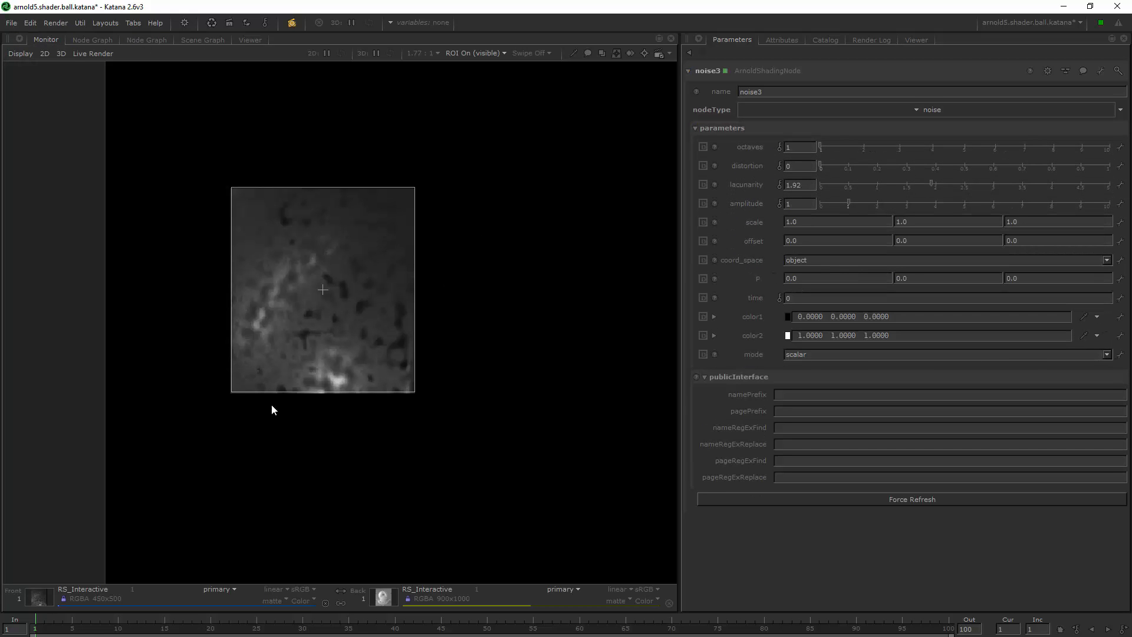
{"action": "left_click_drag", "start_coordinate": [234, 395], "coordinate": [192, 514]}
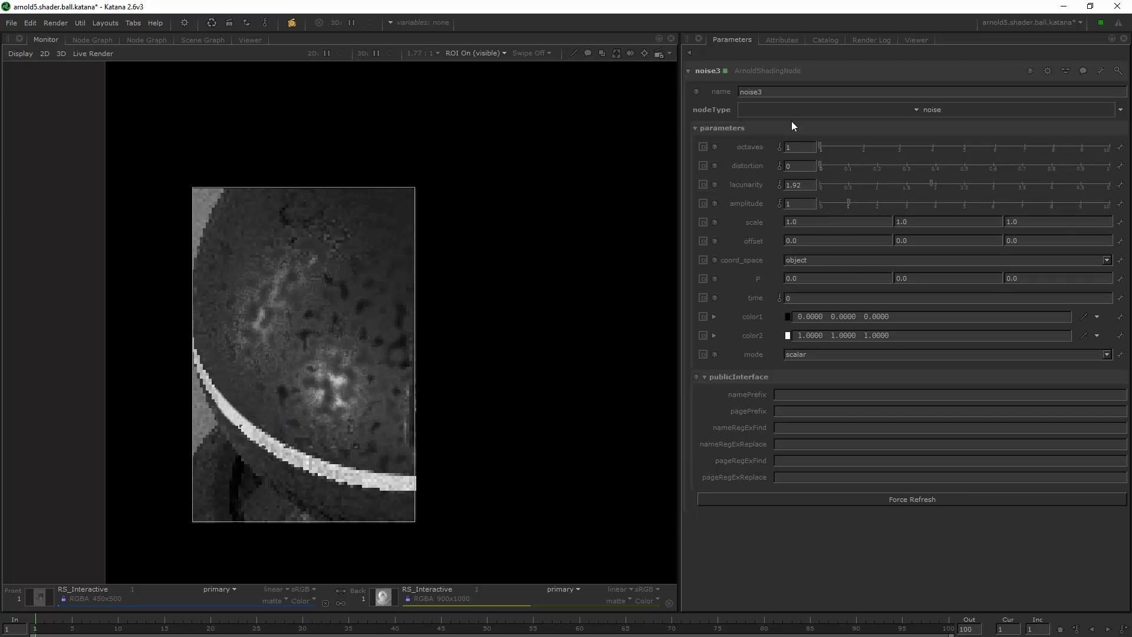
Set the octaves of noise3 to 5 and its scale to 0.2 on all three axes
{"action": "type", "text": "5"}
{"action": "key", "text": "Return"}
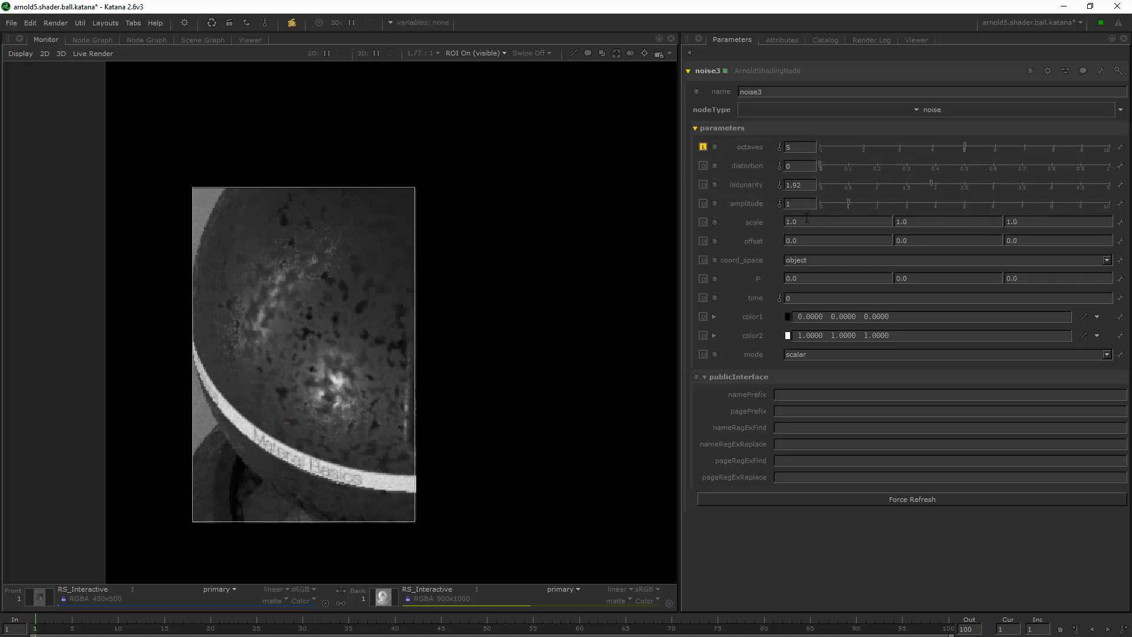
{"action": "type", "text": "0.2"}
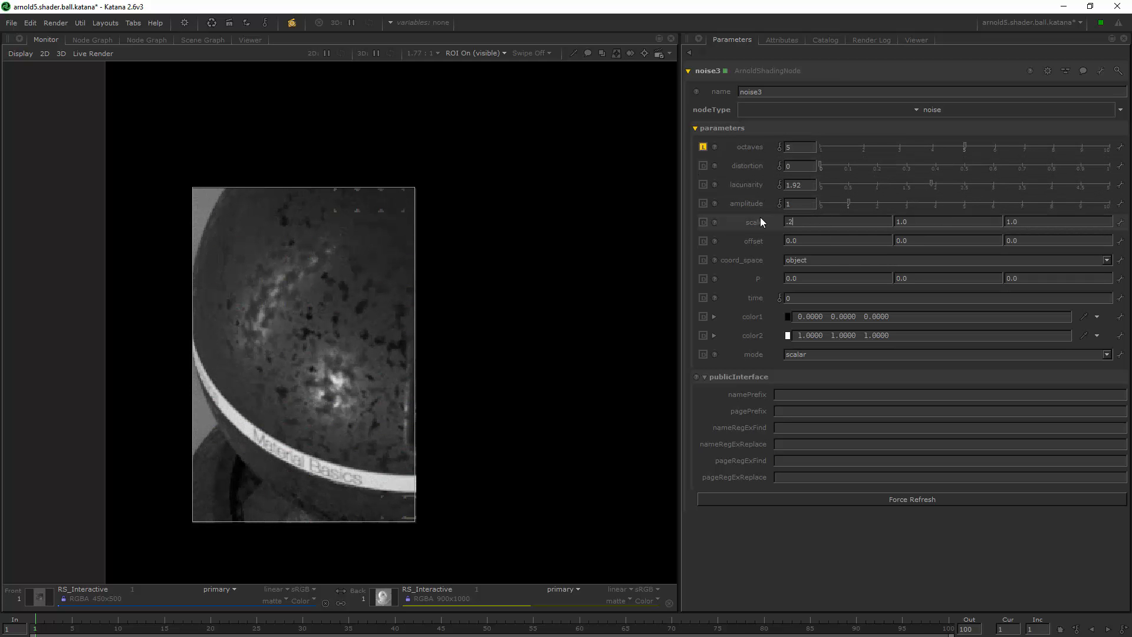
{"action": "key", "text": "Return"}
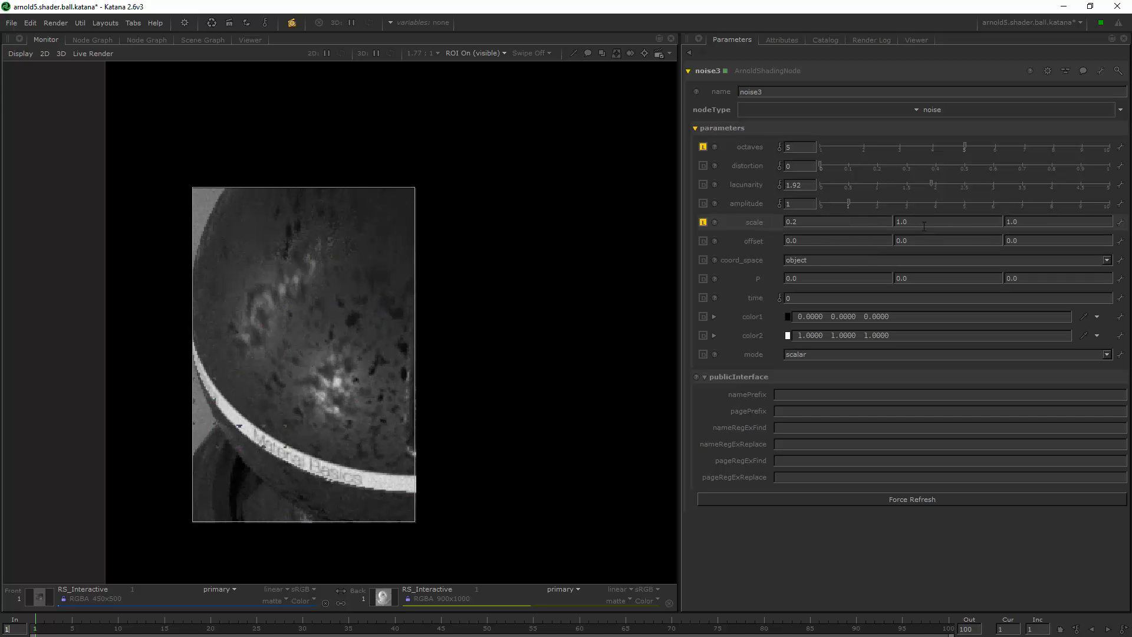
{"action": "key", "text": "Tab"}
{"action": "type", "text": ".2"}
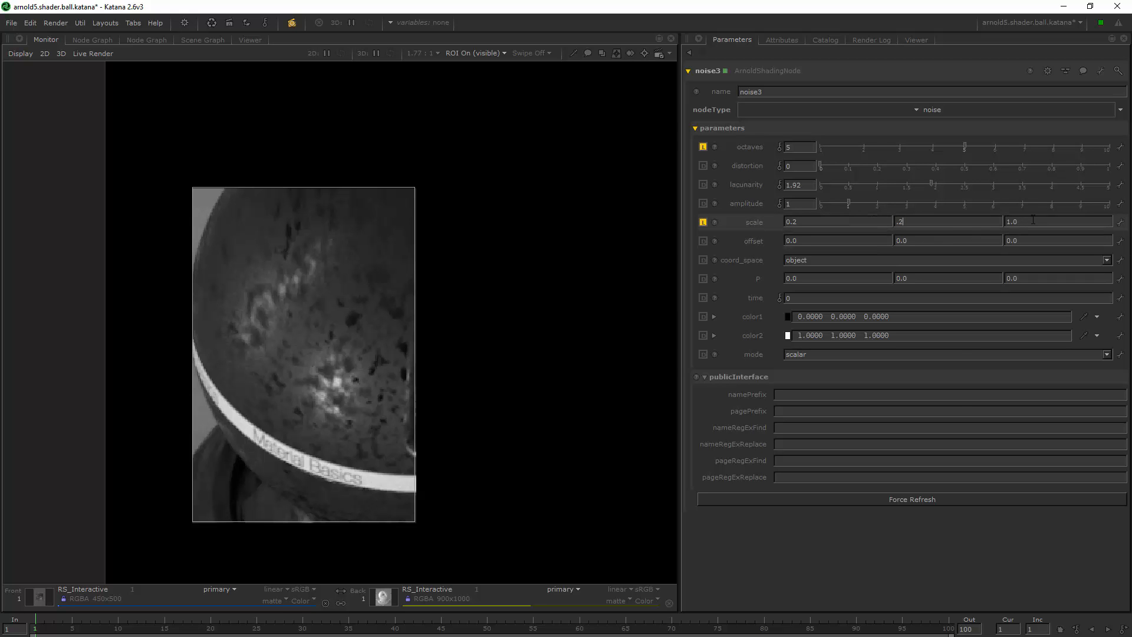
{"action": "left_click_drag", "start_coordinate": [1033, 220], "coordinate": [971, 221]}
{"action": "type", "text": ".2"}
{"action": "key", "text": "Return"}
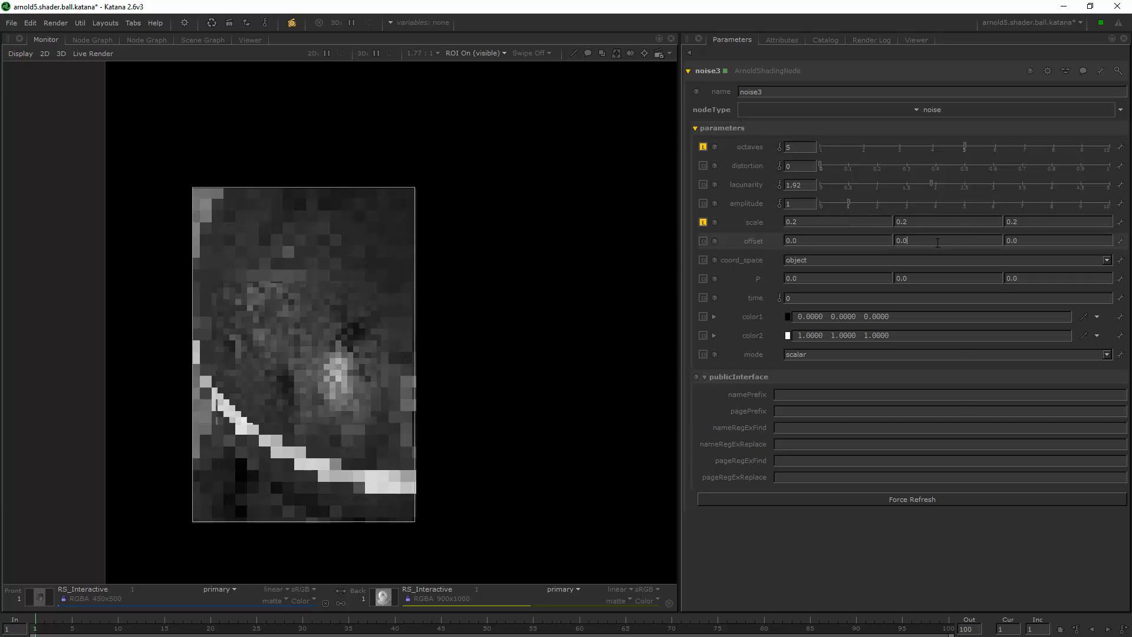
{"action": "left_click", "coordinate": [938, 243]}
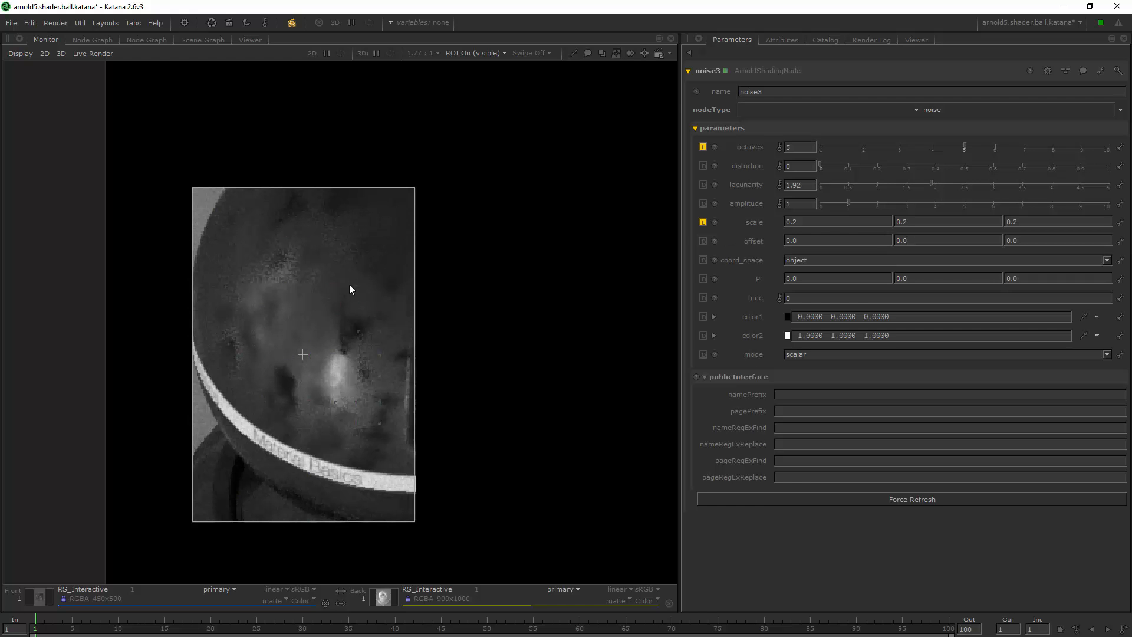
Expand color2 of noise3 in HSV mode and lower its value to 0
{"action": "left_click", "coordinate": [714, 335]}
{"action": "left_click", "coordinate": [774, 354]}
{"action": "left_click_drag", "start_coordinate": [816, 401], "coordinate": [720, 405]}
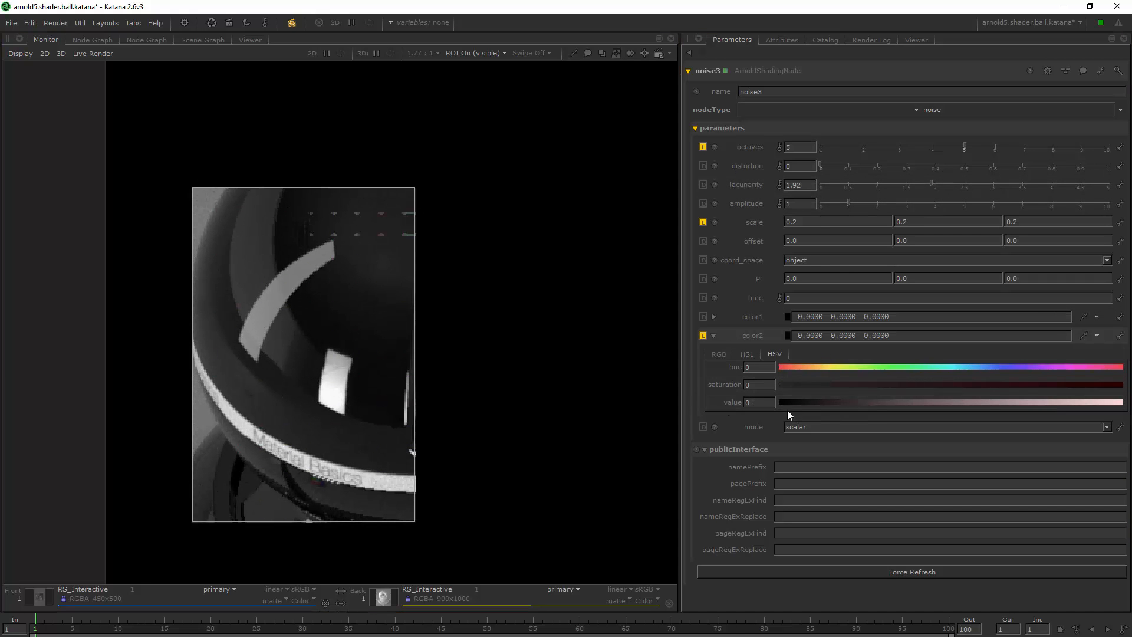
Raise the HSV value of color2 on noise3 to about 0.372 and narrow the render region to the lower highlight
{"action": "left_click_drag", "start_coordinate": [805, 402], "coordinate": [857, 404]}
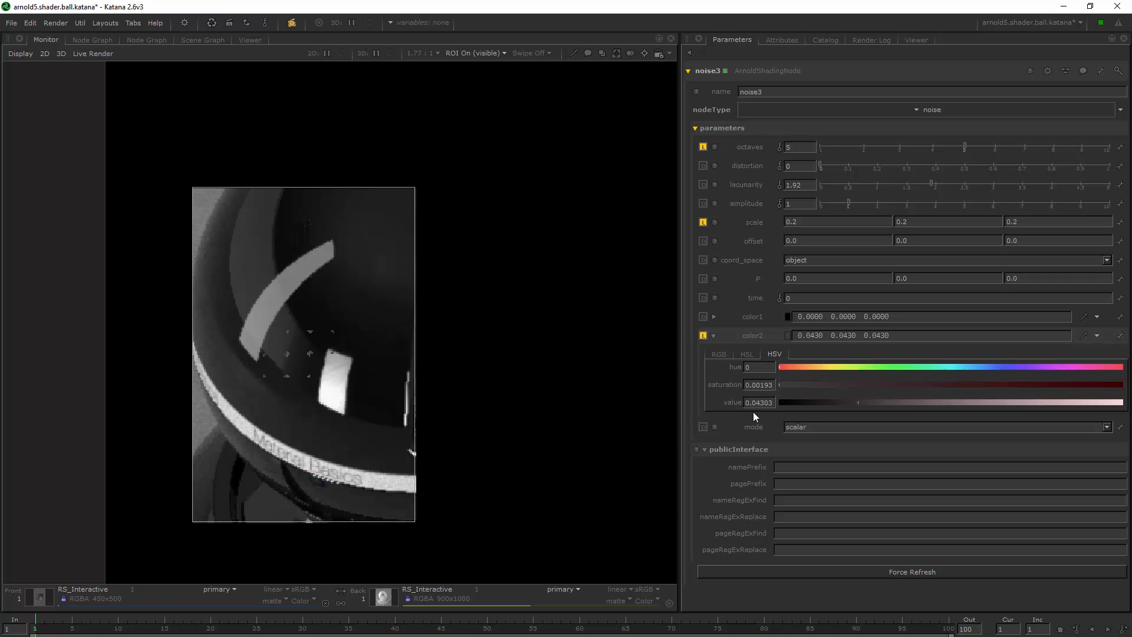
{"action": "left_click_drag", "start_coordinate": [879, 402], "coordinate": [958, 401]}
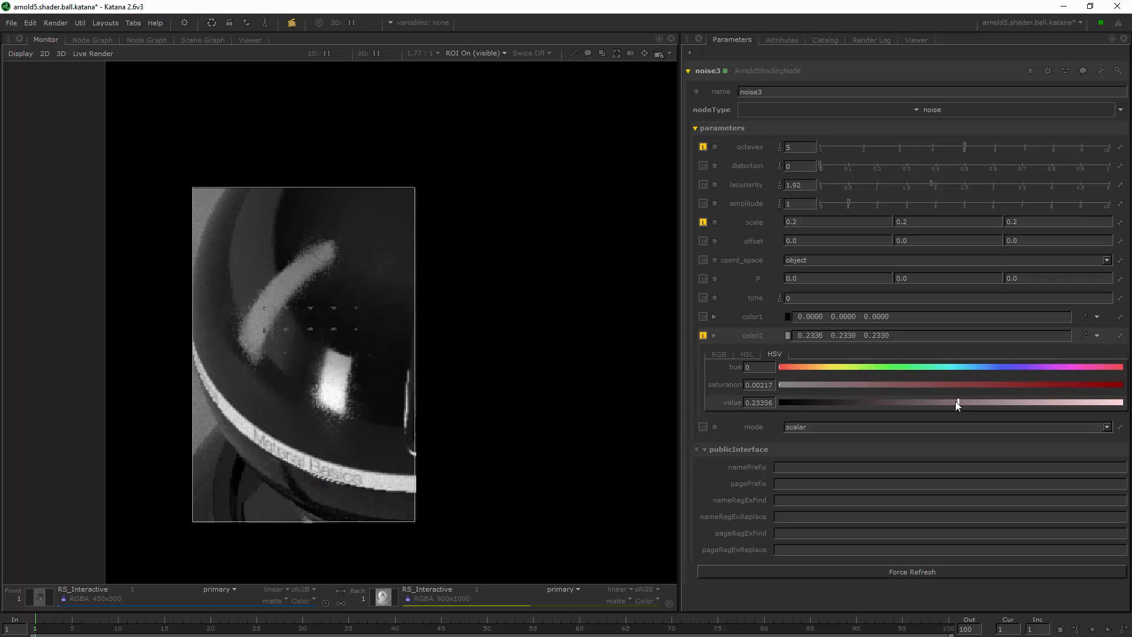
{"action": "left_click_drag", "start_coordinate": [983, 406], "coordinate": [1002, 414]}
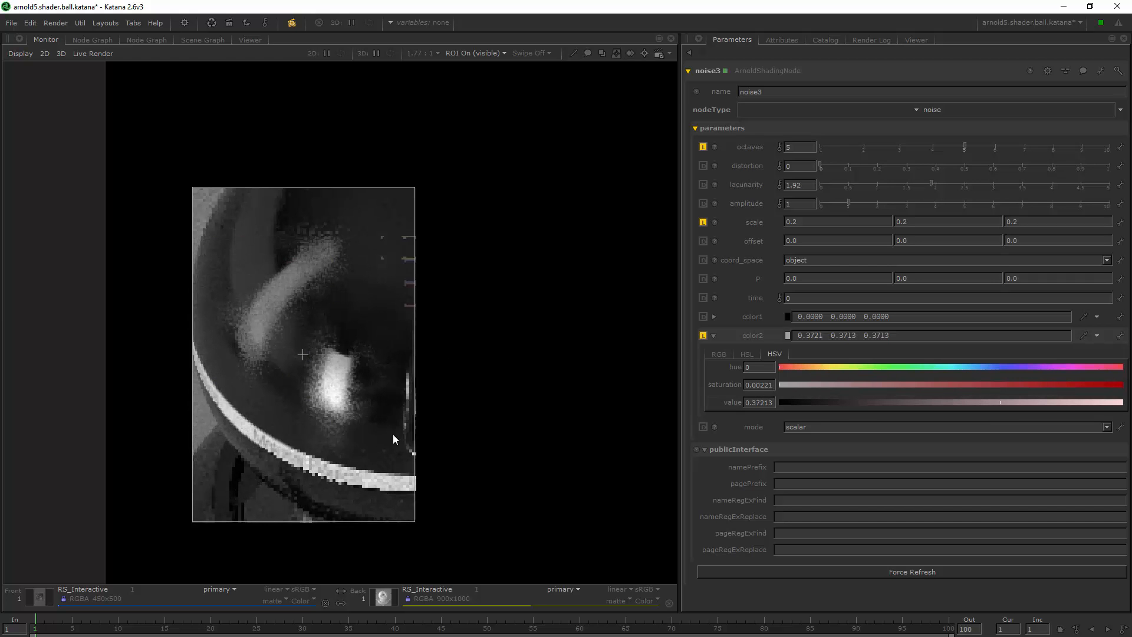
{"action": "left_click_drag", "start_coordinate": [252, 280], "coordinate": [431, 451], "text": "ctrl"}
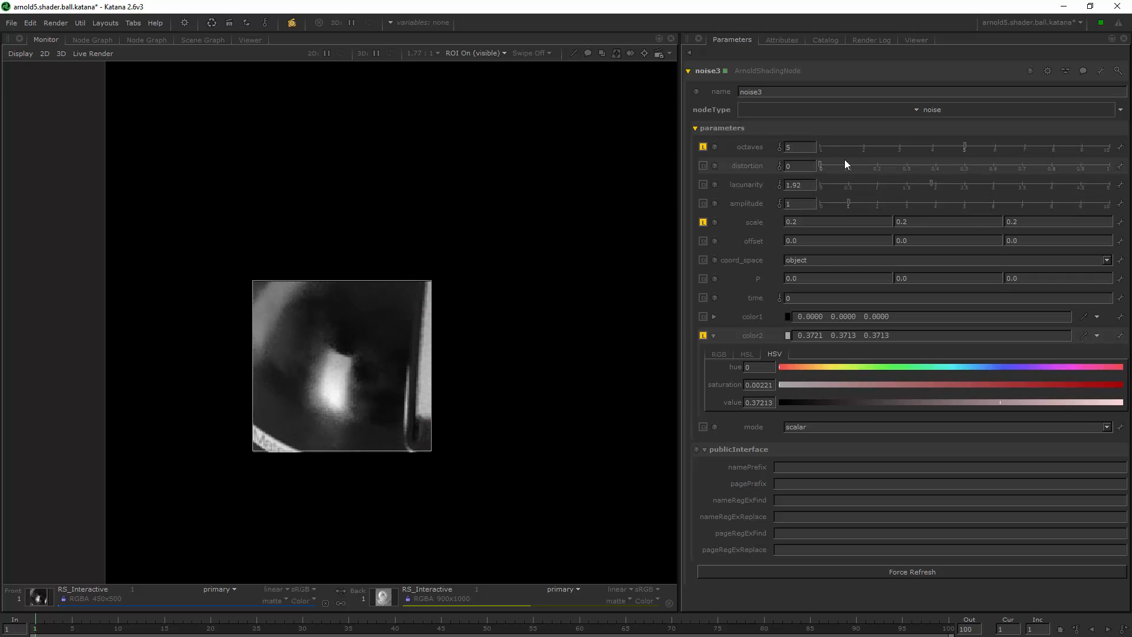
Set the distortion of noise3 to 2 and enlarge the render region to cover both highlights on the ball
{"action": "left_click_drag", "start_coordinate": [927, 172], "coordinate": [994, 171]}
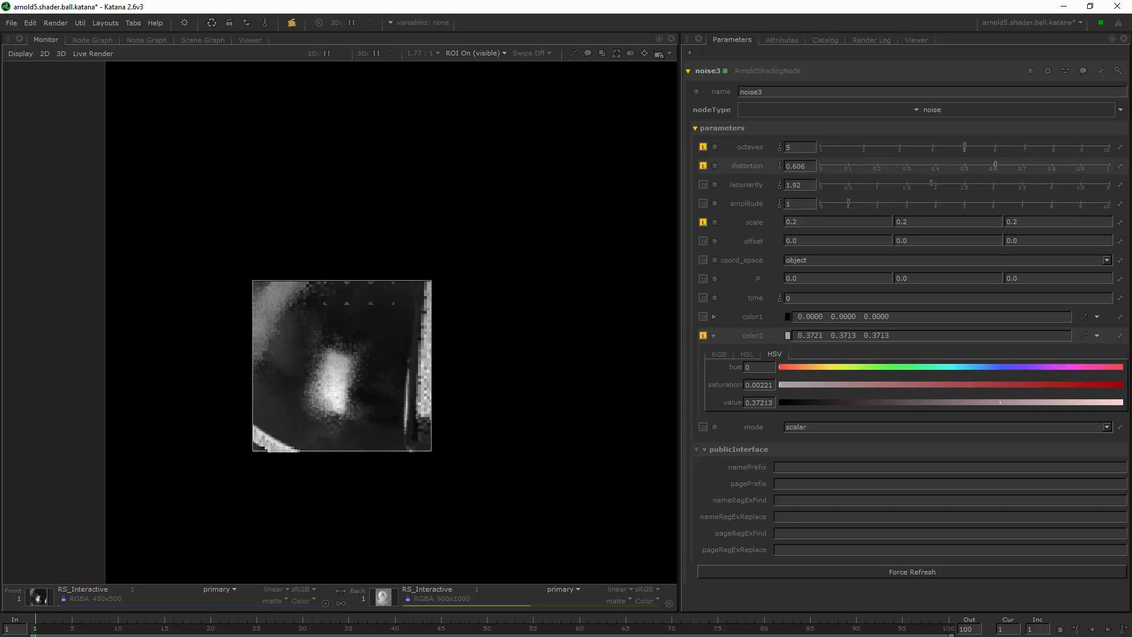
{"action": "left_click_drag", "start_coordinate": [994, 171], "coordinate": [1072, 166]}
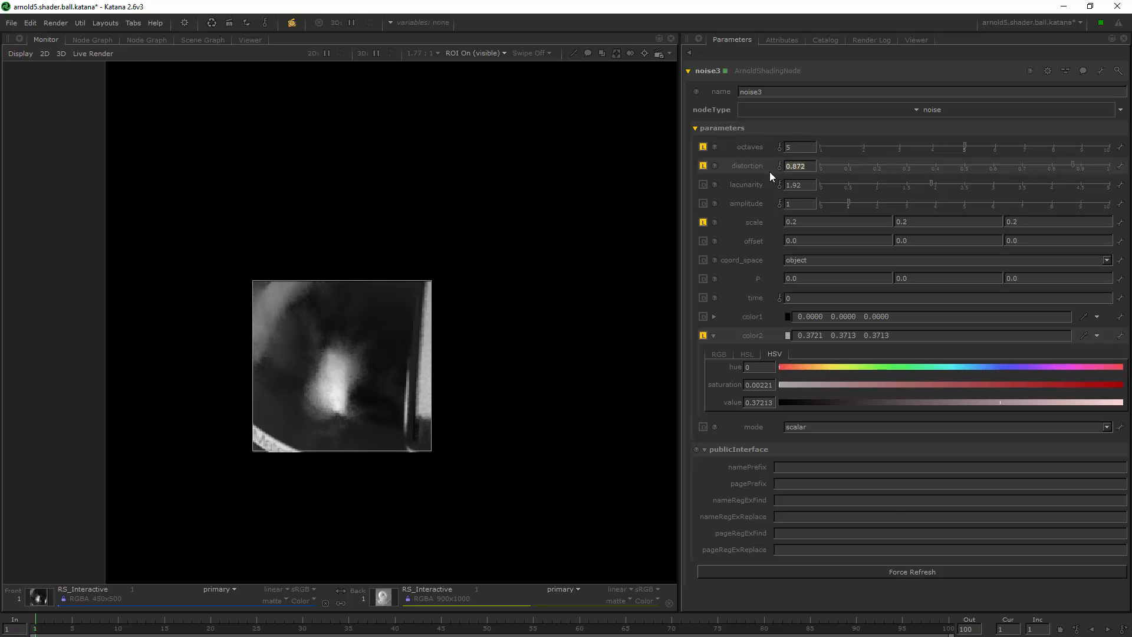
{"action": "type", "text": "2"}
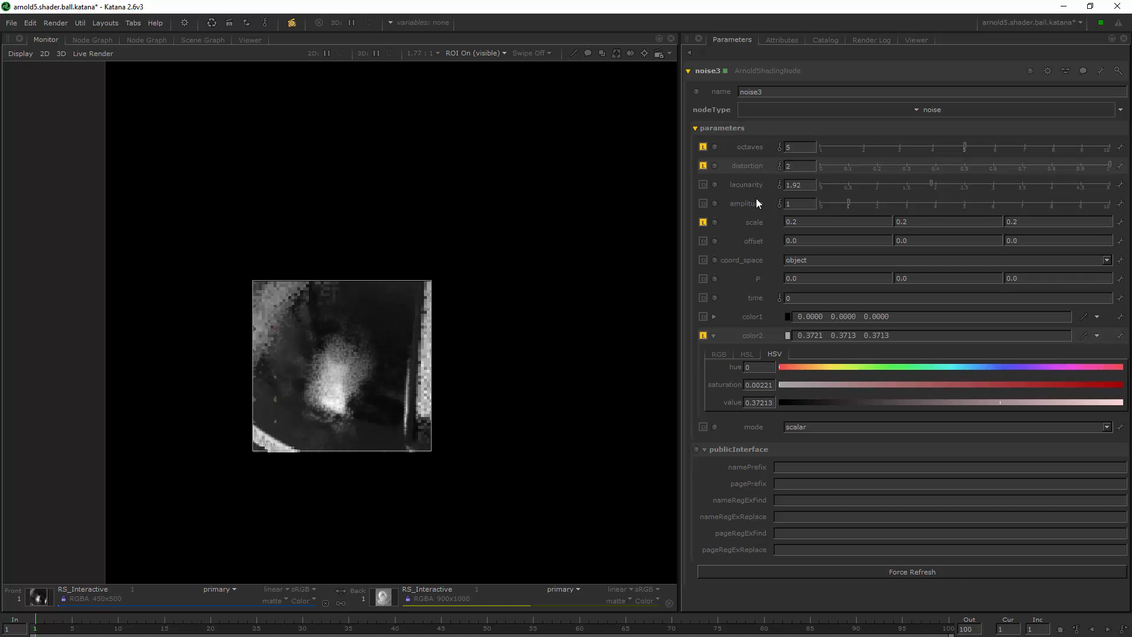
{"action": "key", "text": "Return"}
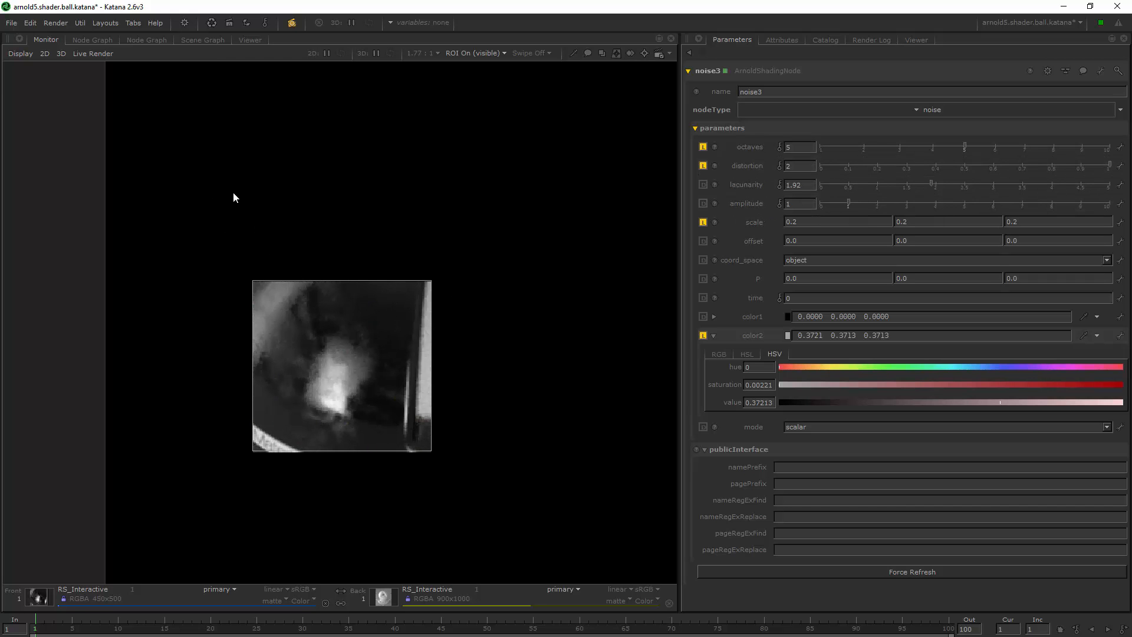
{"action": "left_click_drag", "start_coordinate": [218, 189], "coordinate": [420, 379]}
{"action": "left_click_drag", "start_coordinate": [210, 158], "coordinate": [414, 424]}
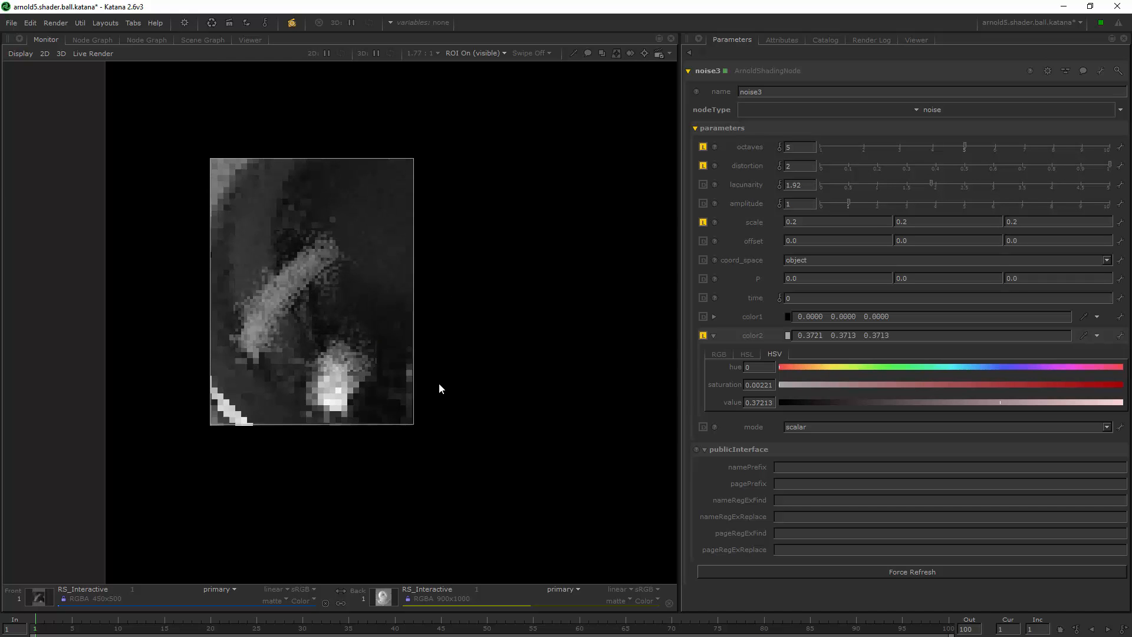
Set the HSV value of noise3's color1 to 0.025 and of its color2 to 0.2
{"action": "left_click", "coordinate": [713, 317]}
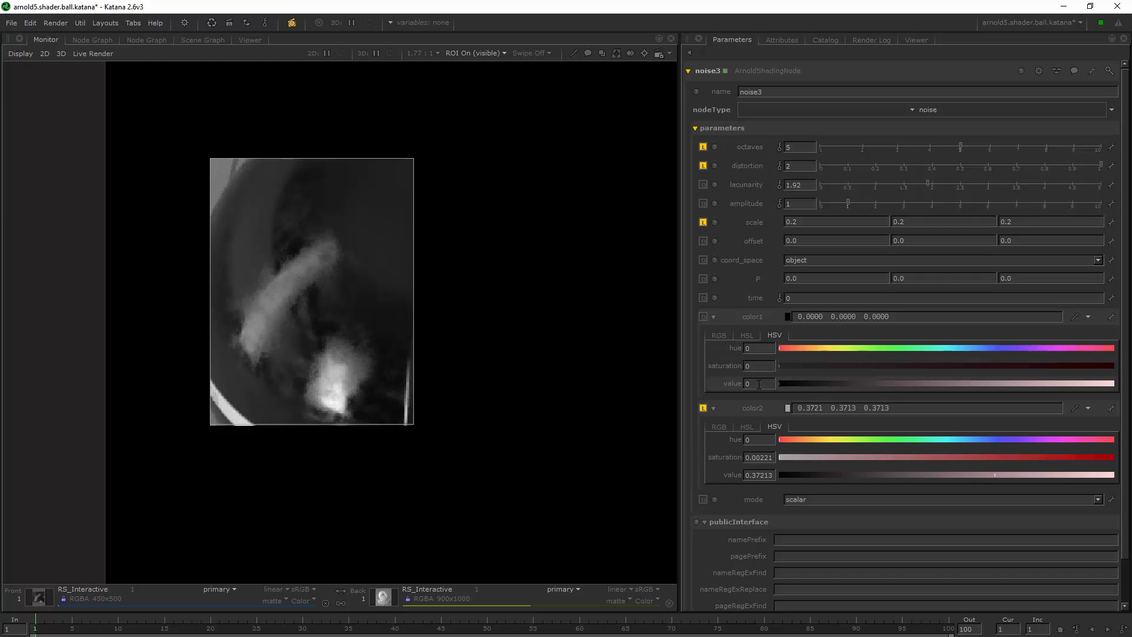
{"action": "left_click", "coordinate": [759, 384]}
{"action": "type", "text": ".1"}
{"action": "key", "text": "Return"}
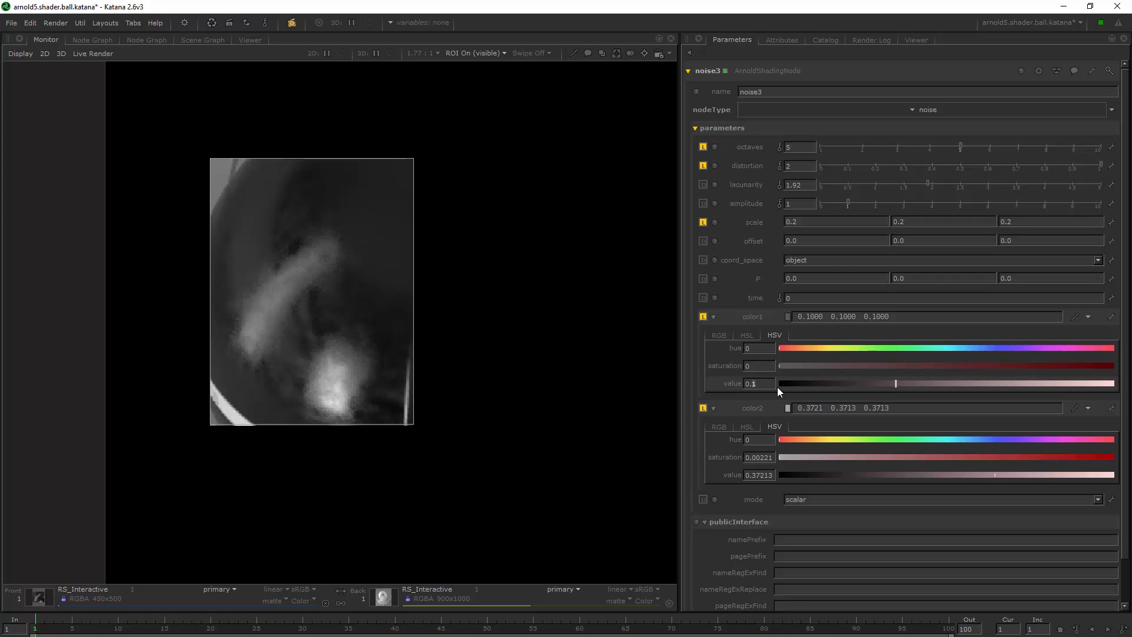
{"action": "left_click", "coordinate": [836, 383]}
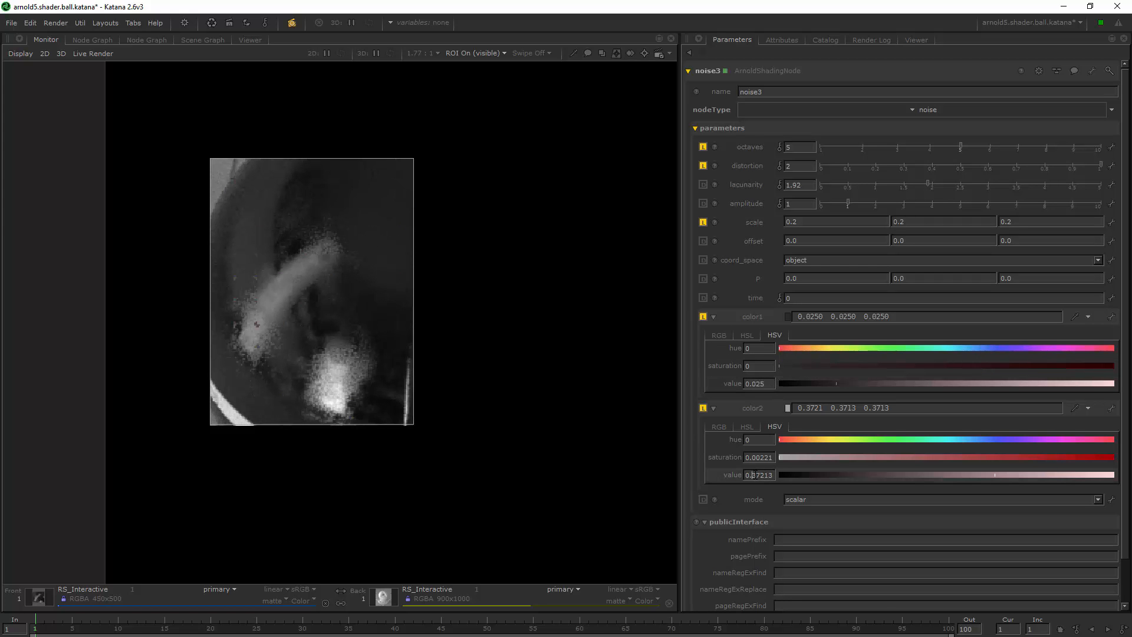
{"action": "left_click_drag", "start_coordinate": [754, 475], "coordinate": [781, 470]}
{"action": "type", "text": "2"}
{"action": "key", "text": "Return"}
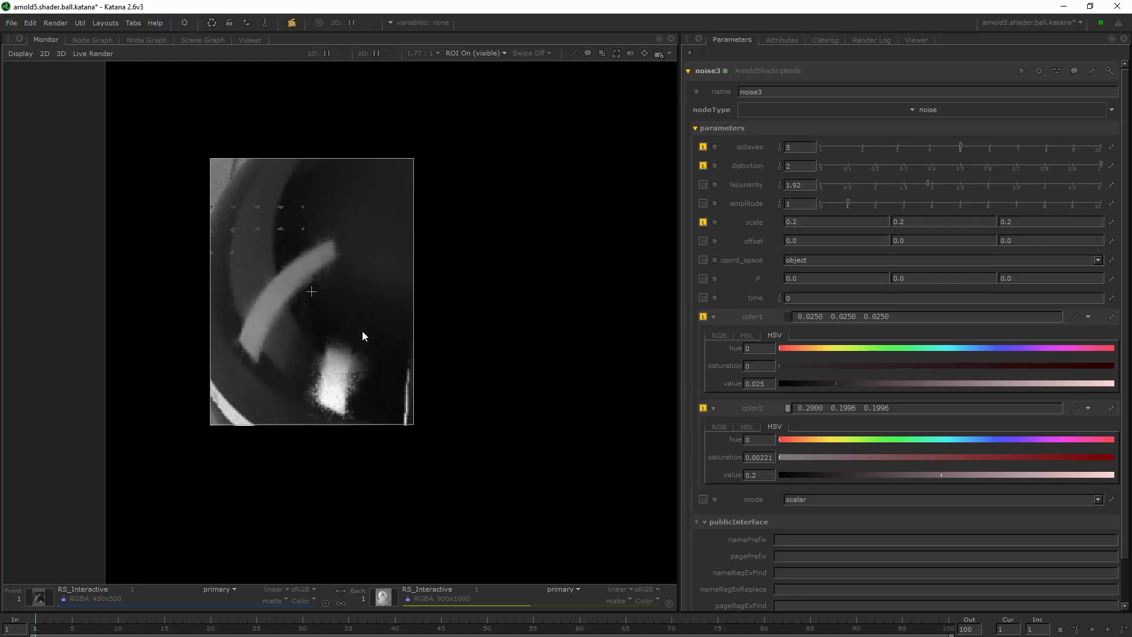
Clear the render region, redraw it around the whole ball, and examine the coat highlights in the live render
{"action": "key", "text": "shift+r"}
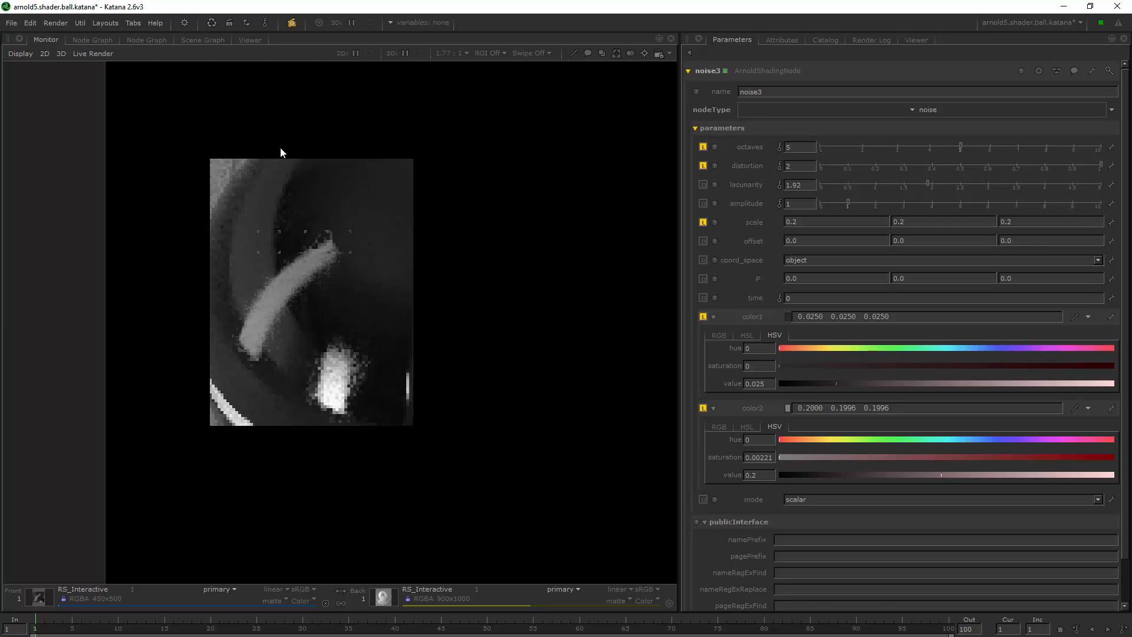
{"action": "scroll", "coordinate": [324, 192], "scroll_direction": "down", "scroll_amount": 3}
{"action": "mouse_move", "coordinate": [372, 175]}
{"action": "left_mouse_down", "text": "shift"}
{"action": "mouse_move", "coordinate": [485, 301]}
{"action": "mouse_move", "coordinate": [541, 343]}
{"action": "left_mouse_up", "text": "shift"}
{"action": "scroll", "coordinate": [451, 241], "scroll_direction": "up", "scroll_amount": 6}
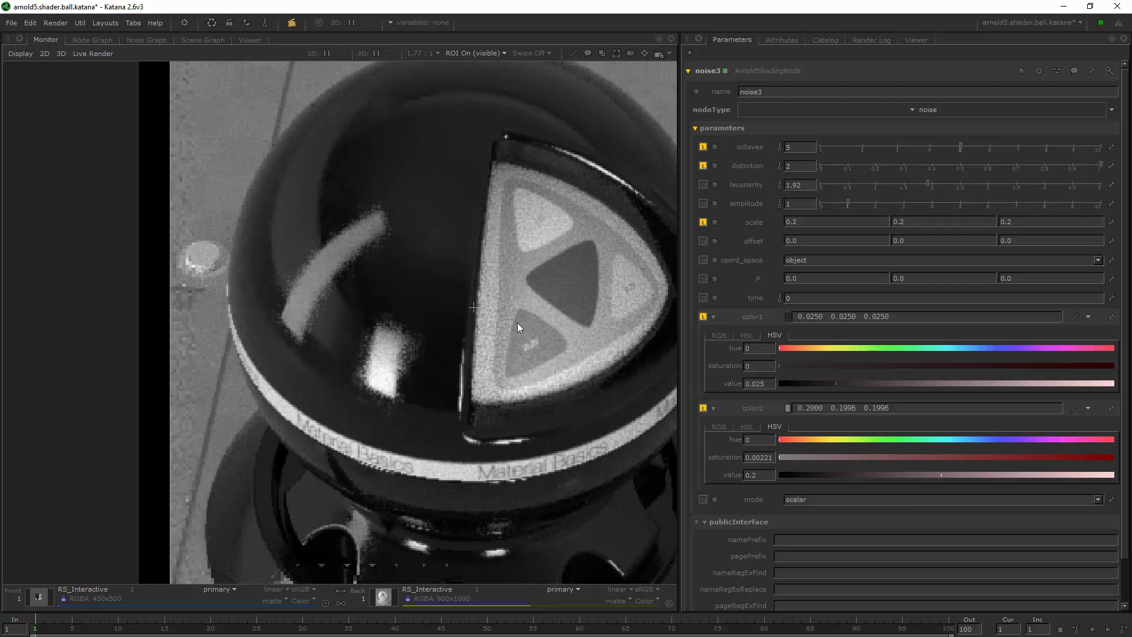
{"action": "scroll", "coordinate": [468, 369], "scroll_direction": "down", "scroll_amount": 5}
{"action": "scroll", "coordinate": [423, 369], "scroll_direction": "up", "scroll_amount": 3}
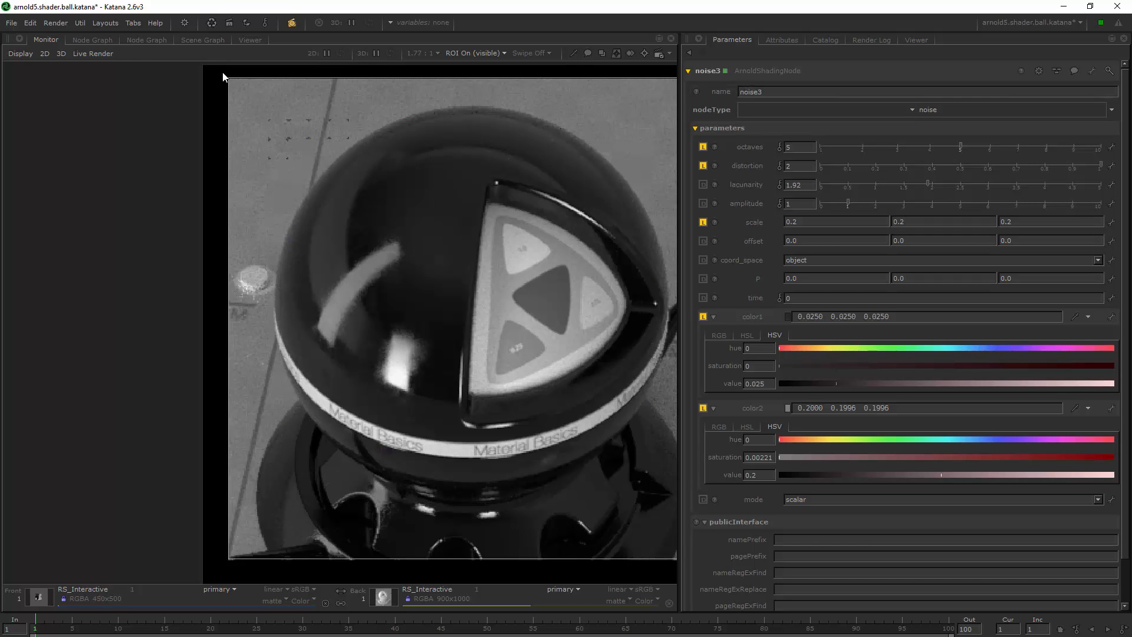
Open the parameters of noise2 and raise the HSV value of its color2 to about 0.187
{"action": "left_click", "coordinate": [197, 39]}
{"action": "left_click", "coordinate": [132, 39]}
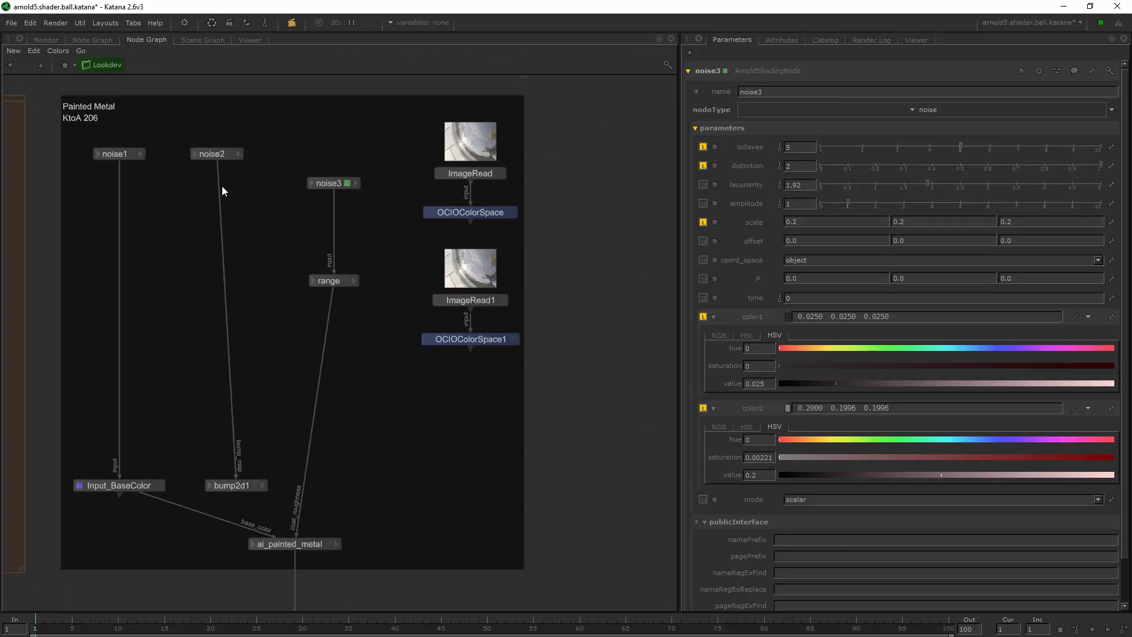
{"action": "middle_click_drag", "start_coordinate": [222, 185], "coordinate": [261, 115]}
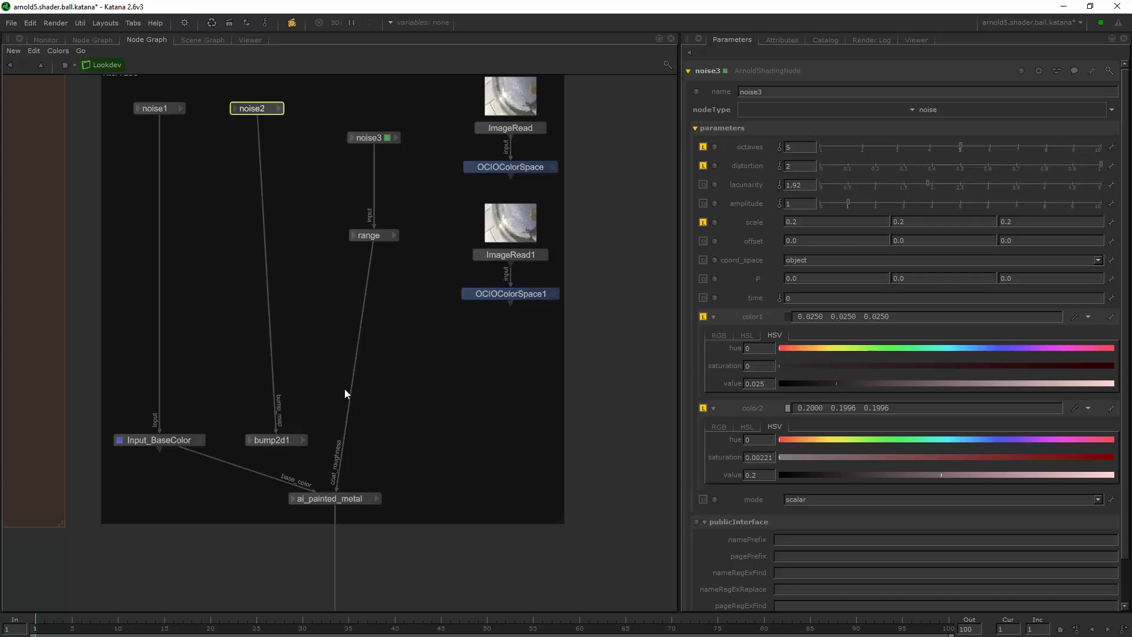
{"action": "double_click", "coordinate": [257, 109]}
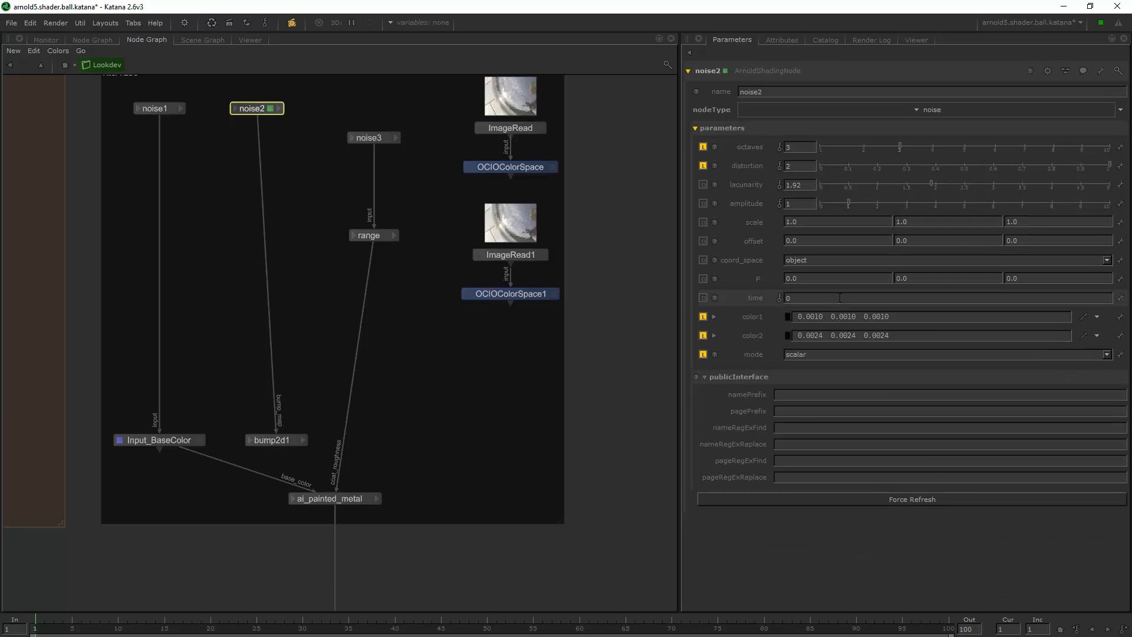
{"action": "left_click", "coordinate": [713, 335]}
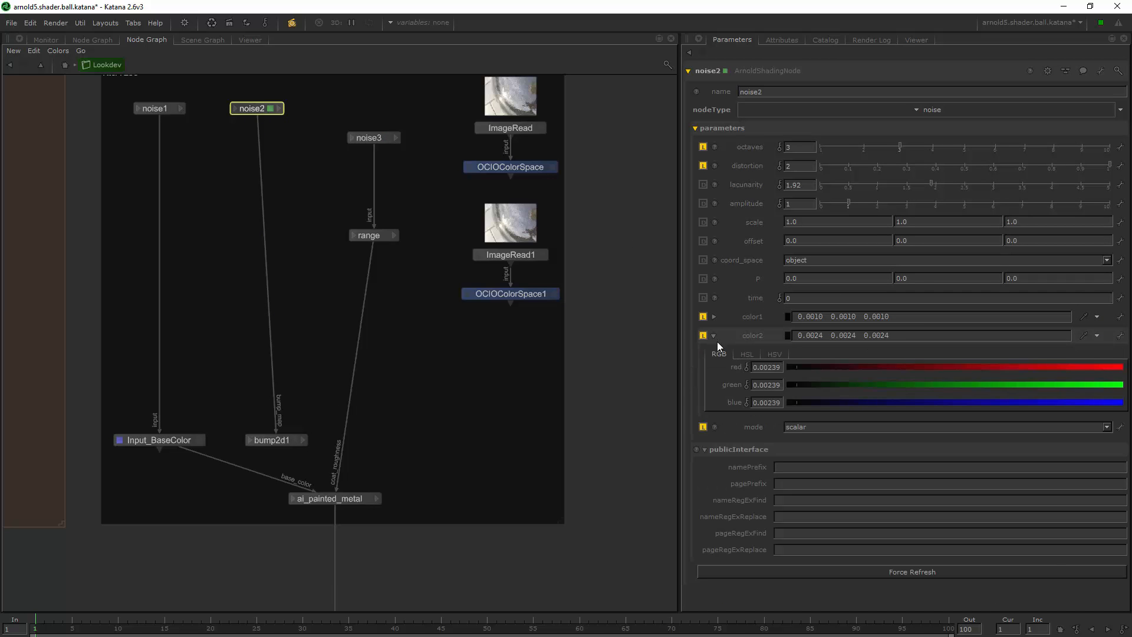
{"action": "left_click_drag", "start_coordinate": [844, 402], "coordinate": [940, 402]}
{"action": "left_click", "coordinate": [917, 322]}
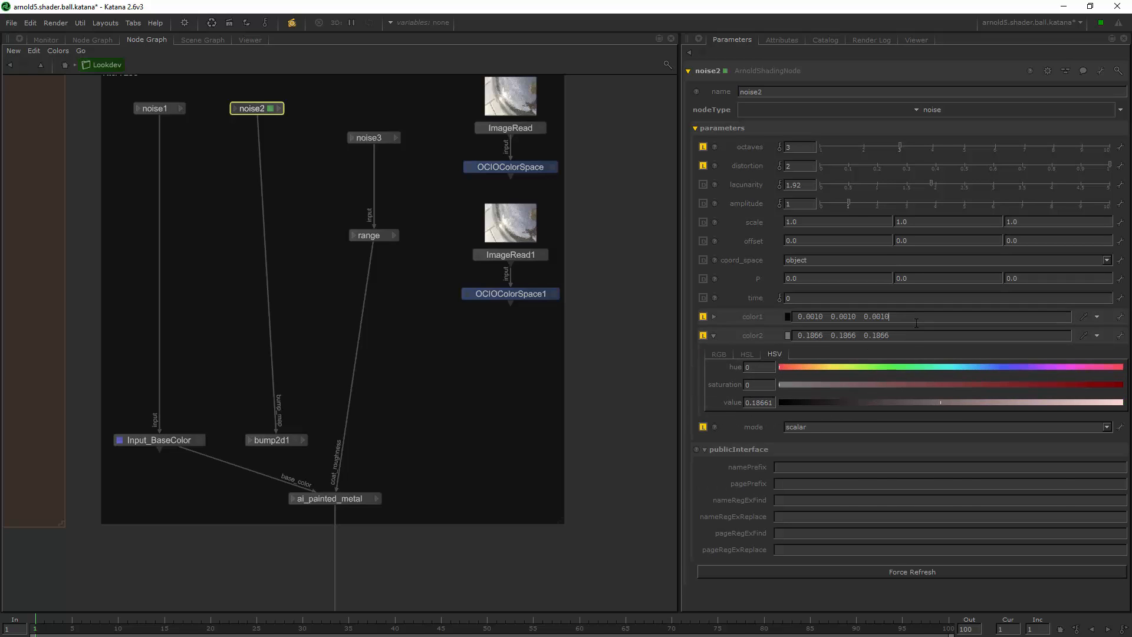
Connect the output of bump2d1 to the coat_normal input of ai_painted_metal
{"action": "left_click", "coordinate": [581, 408]}
{"action": "left_click", "coordinate": [302, 439]}
{"action": "left_click", "coordinate": [327, 469]}
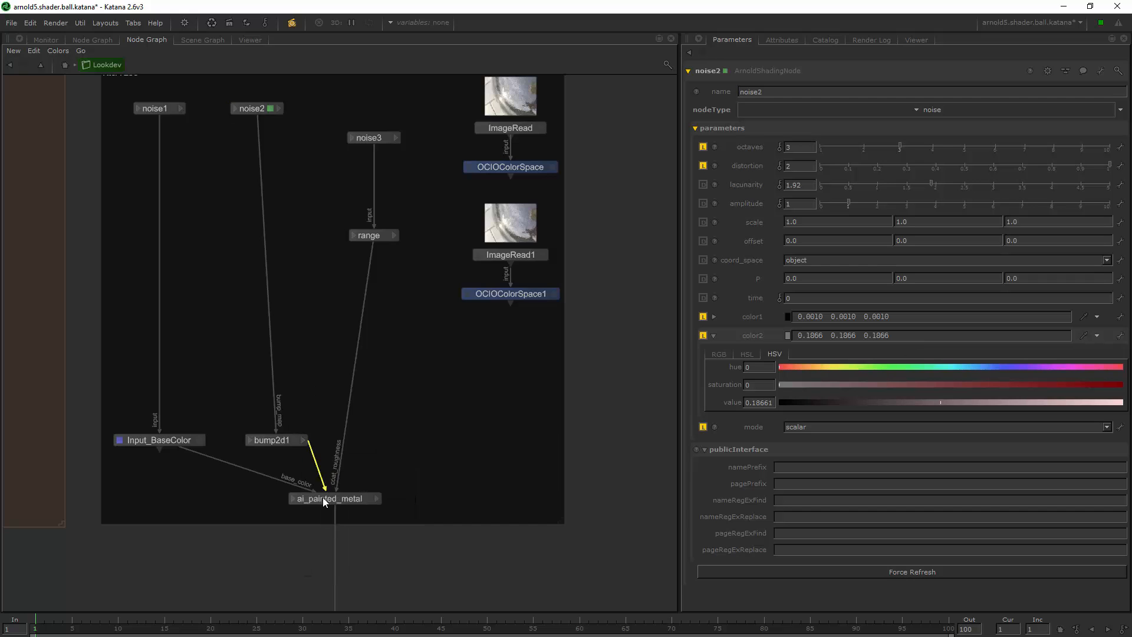
{"action": "left_click", "coordinate": [322, 497]}
{"action": "scroll", "coordinate": [397, 595], "scroll_direction": "down", "scroll_amount": 2}
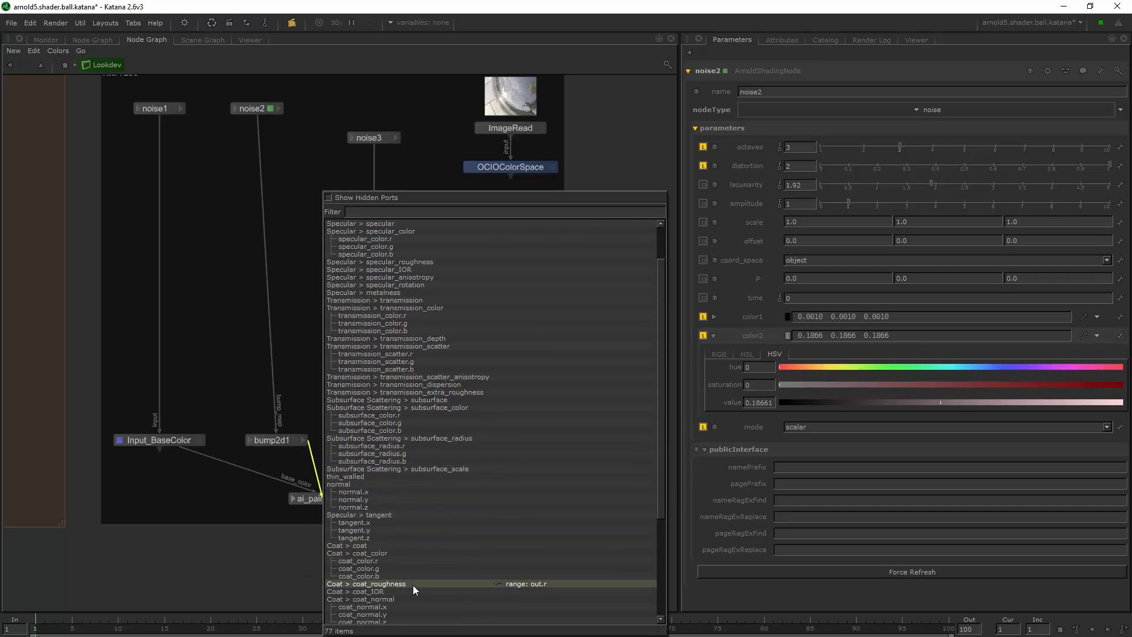
{"action": "left_click", "coordinate": [402, 598]}
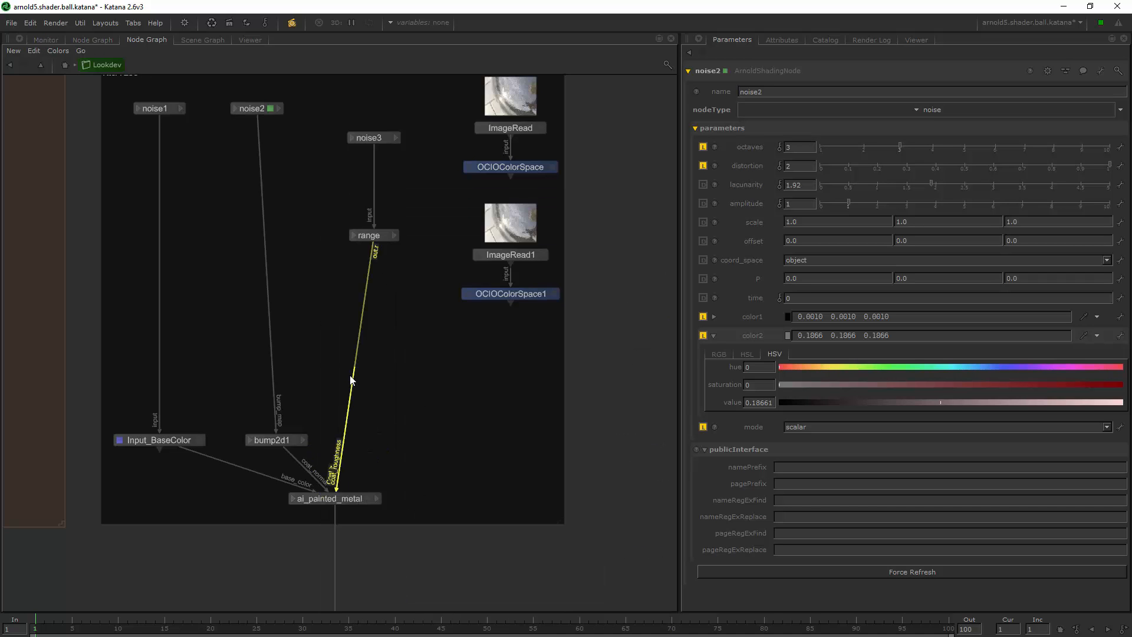
{"action": "left_click", "coordinate": [365, 236]}
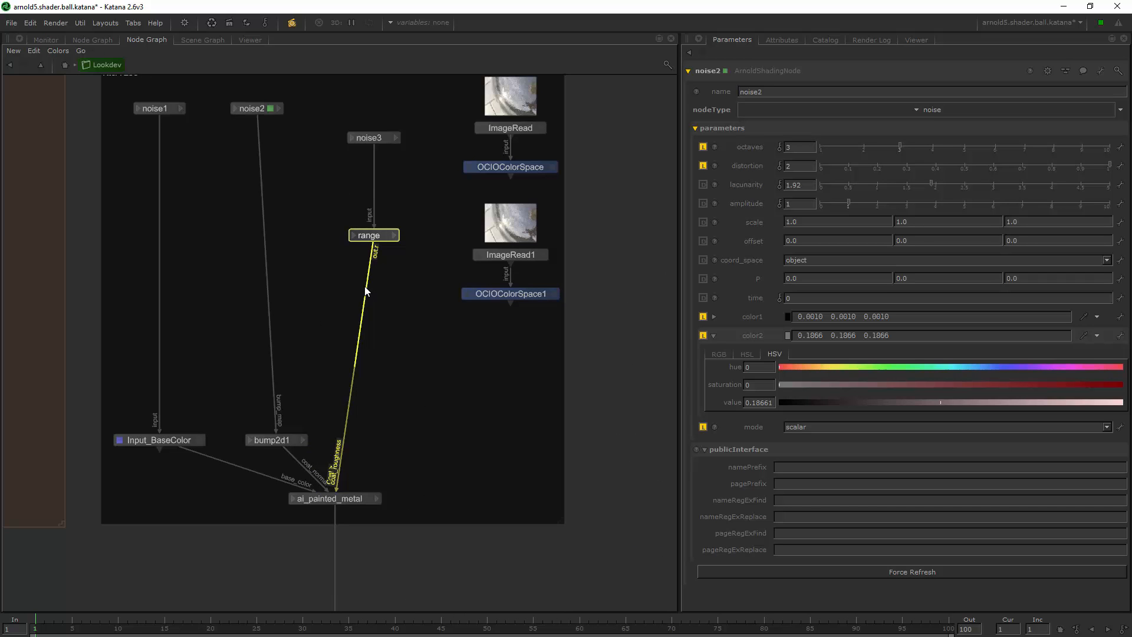
{"action": "left_click", "coordinate": [377, 250]}
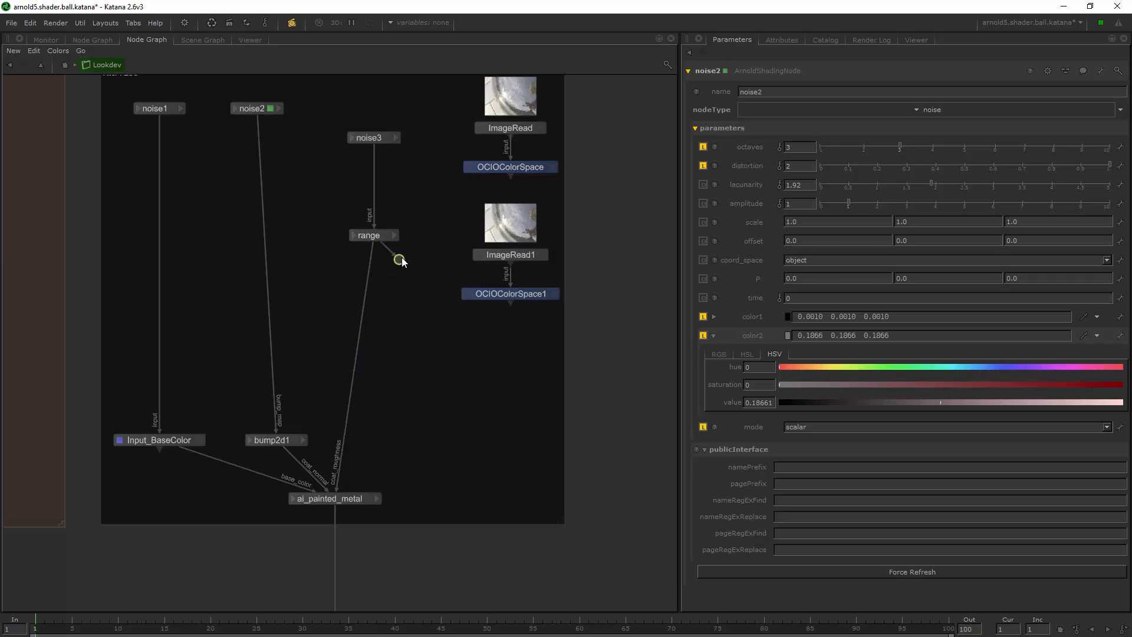
Start a new live render from RS_Interactive and show it in the monitor
{"action": "left_click", "coordinate": [97, 40]}
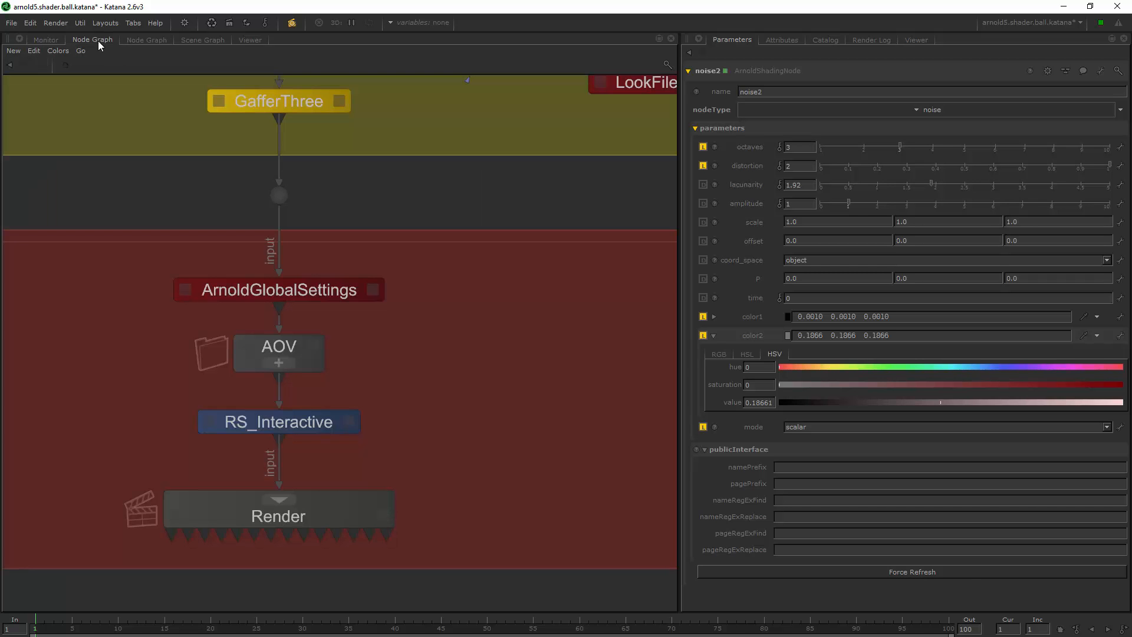
{"action": "right_click", "coordinate": [286, 421]}
{"action": "left_click", "coordinate": [325, 453]}
{"action": "left_click", "coordinate": [144, 40]}
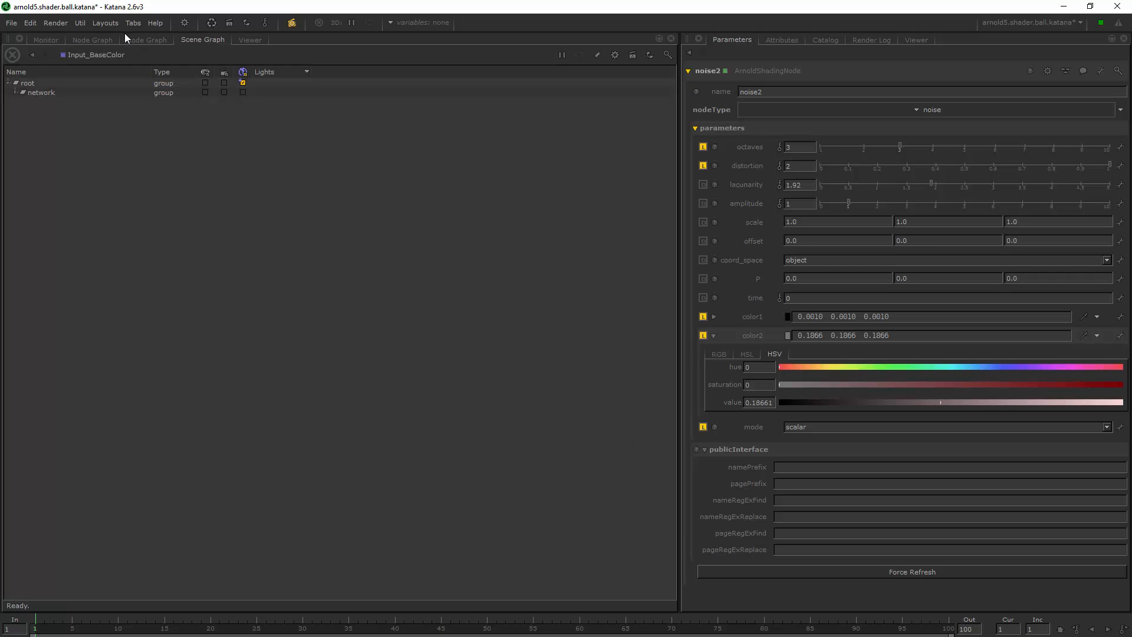
{"action": "left_click", "coordinate": [47, 37]}
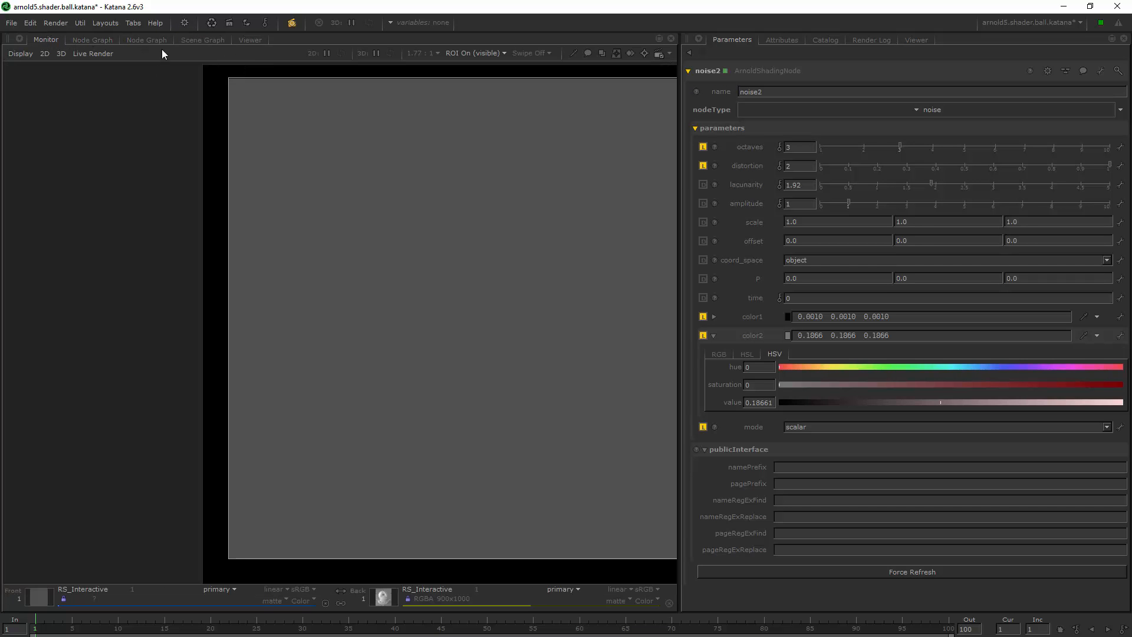
Set the bump_height of bump2d1 to 0.1 and narrow the render region to the highlights on the ball
{"action": "left_click", "coordinate": [197, 39]}
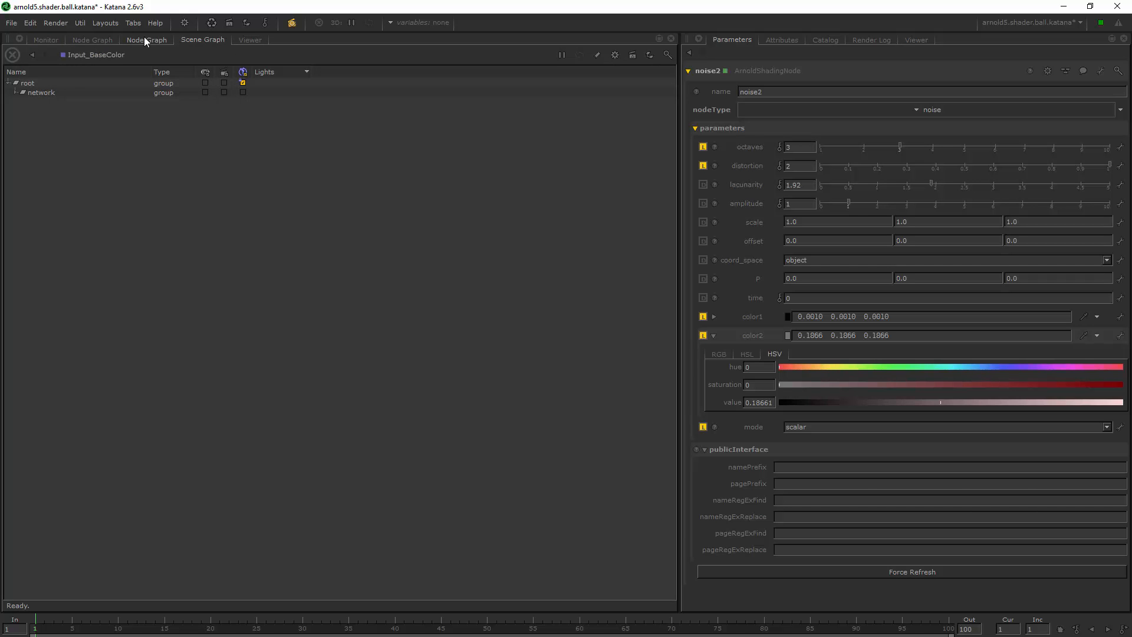
{"action": "left_click", "coordinate": [145, 39]}
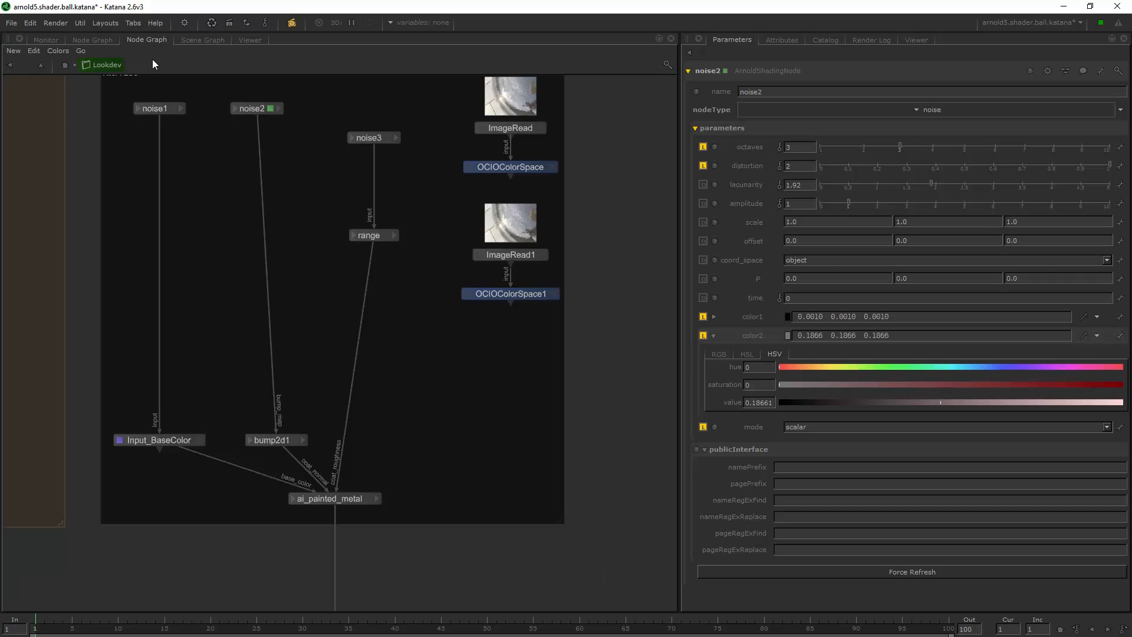
{"action": "double_click", "coordinate": [277, 441]}
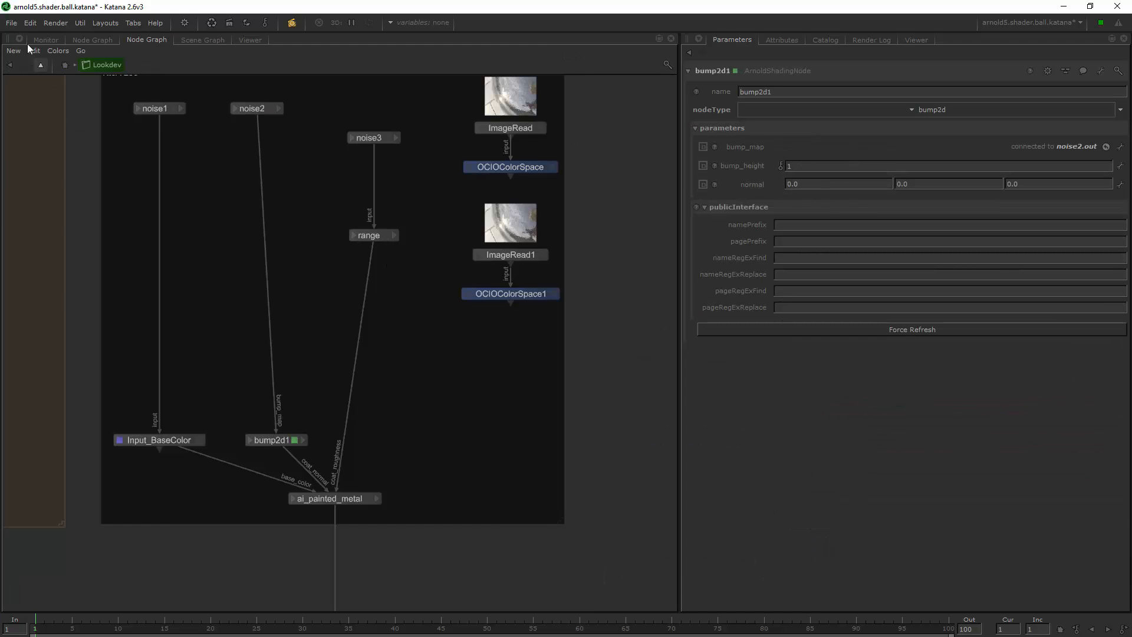
{"action": "left_click", "coordinate": [86, 39]}
{"action": "left_click", "coordinate": [48, 39]}
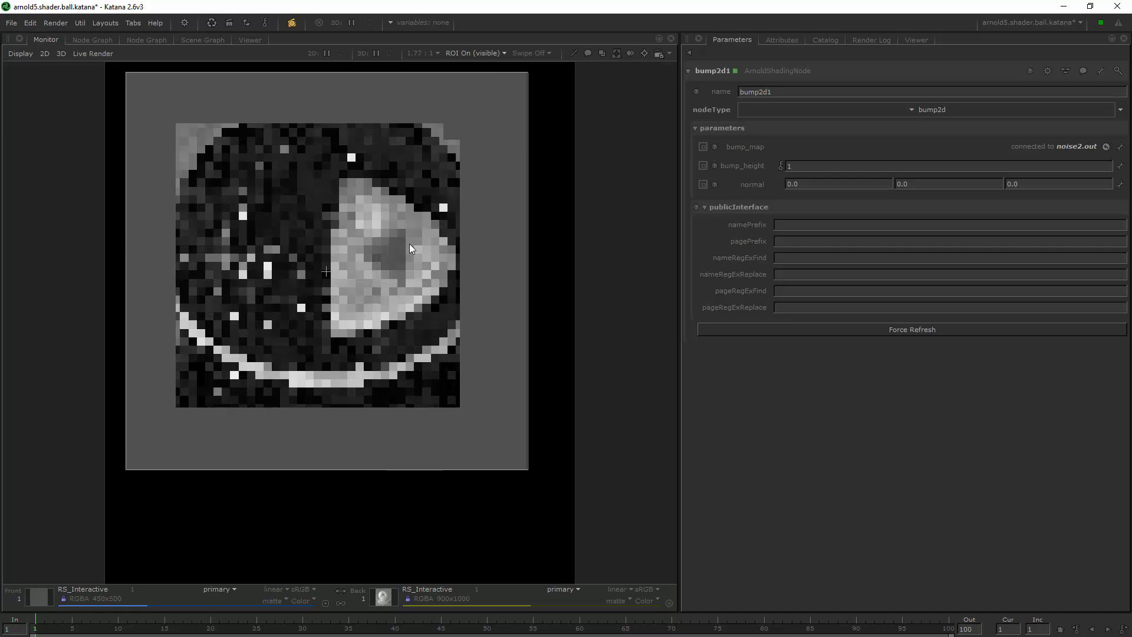
{"action": "left_click_drag", "start_coordinate": [177, 144], "coordinate": [334, 340], "text": "shift"}
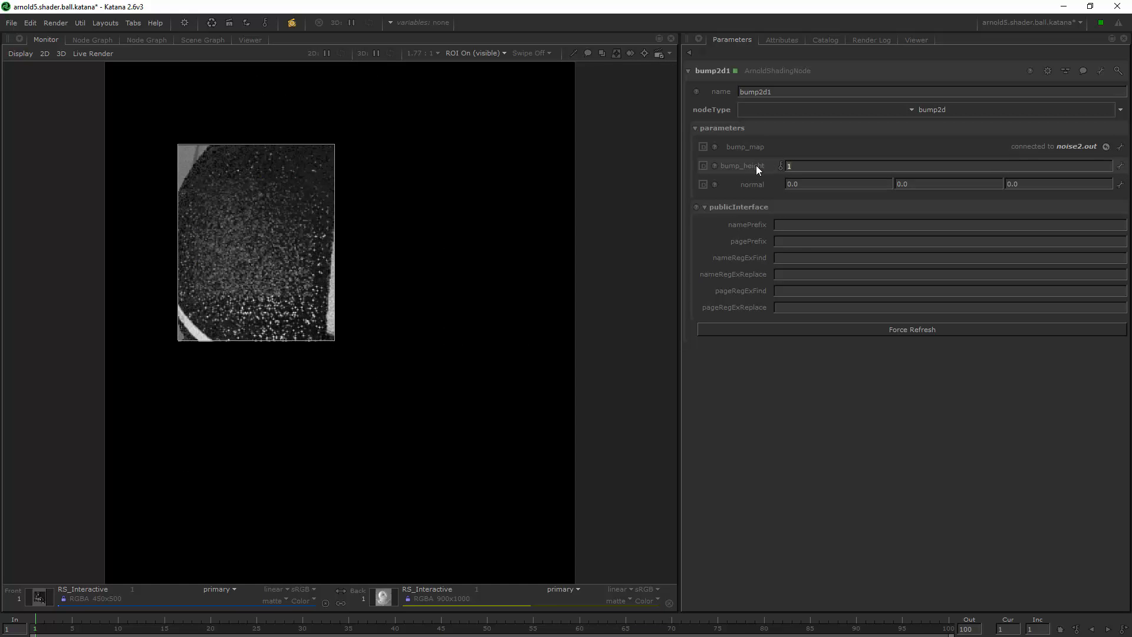
{"action": "type", "text": "0.1"}
{"action": "key", "text": "Return"}
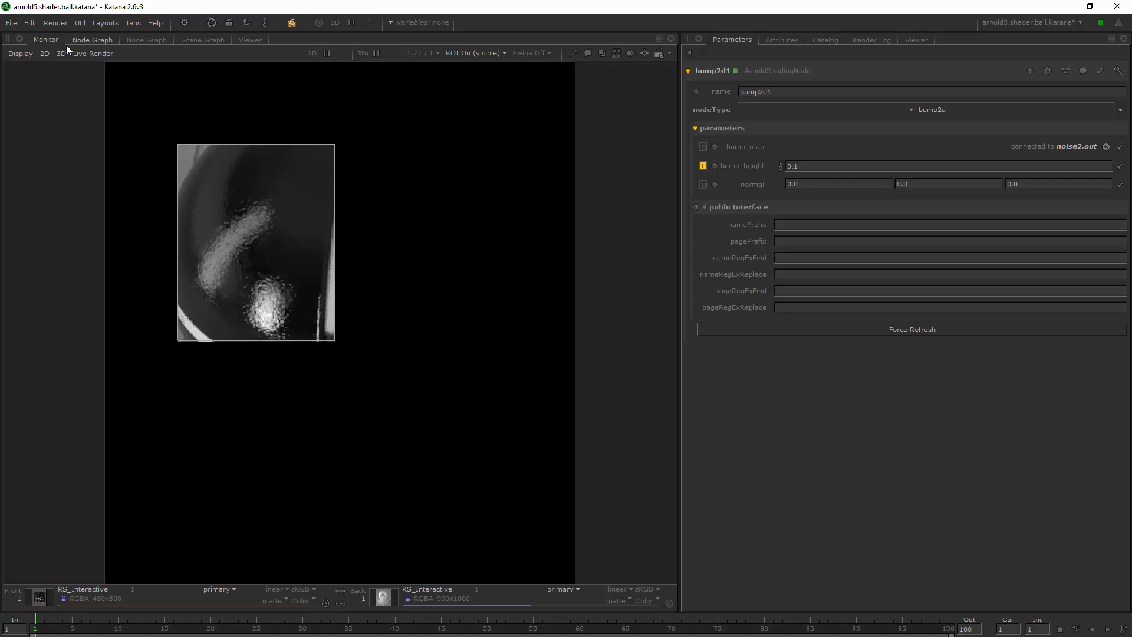
Assign the OCIOColorSpace reference photo from the render catalog to the monitor's back buffer and swap it to the front
{"action": "key", "text": "Tab"}
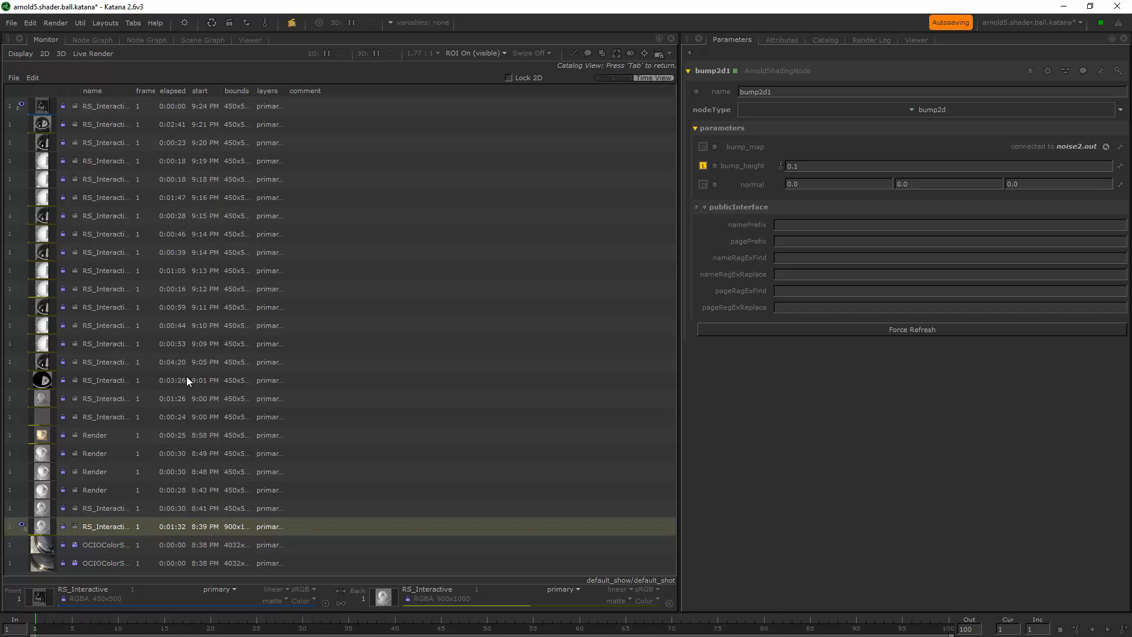
{"action": "right_click", "coordinate": [32, 546]}
{"action": "key", "text": "Tab"}
{"action": "key", "text": "space"}
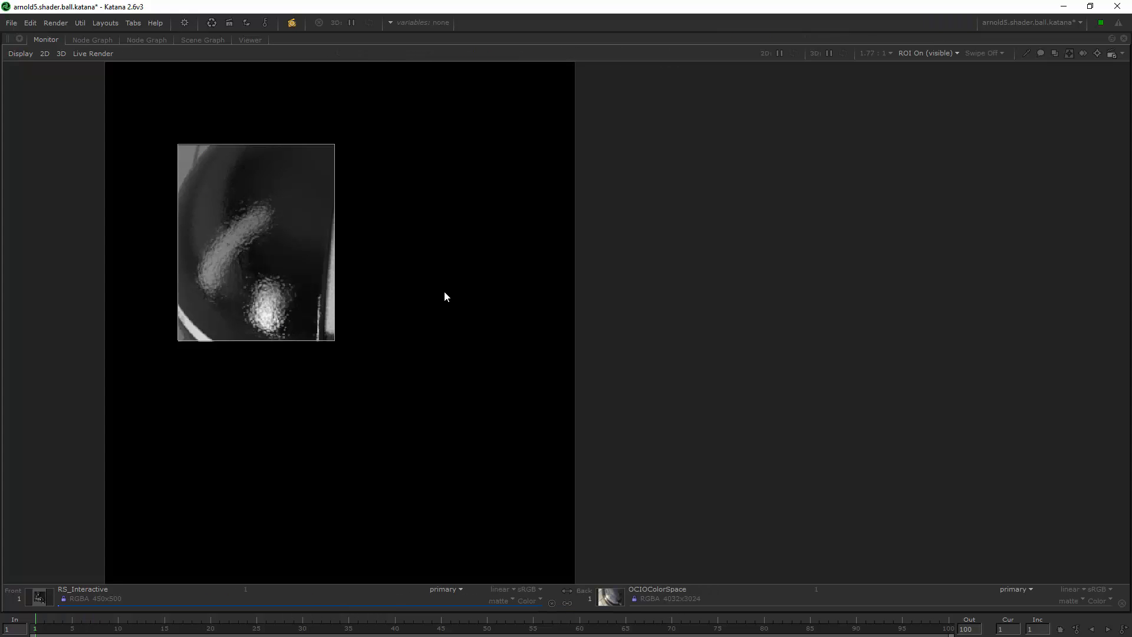
{"action": "key", "text": "space"}
{"action": "key", "text": "grave"}
Examine the bumpy surface and highlights in the reference photo against the live render, ending on the render
{"action": "scroll", "coordinate": [554, 246], "scroll_direction": "down", "scroll_amount": 7}
{"action": "middle_click_drag", "start_coordinate": [532, 265], "coordinate": [290, 382]}
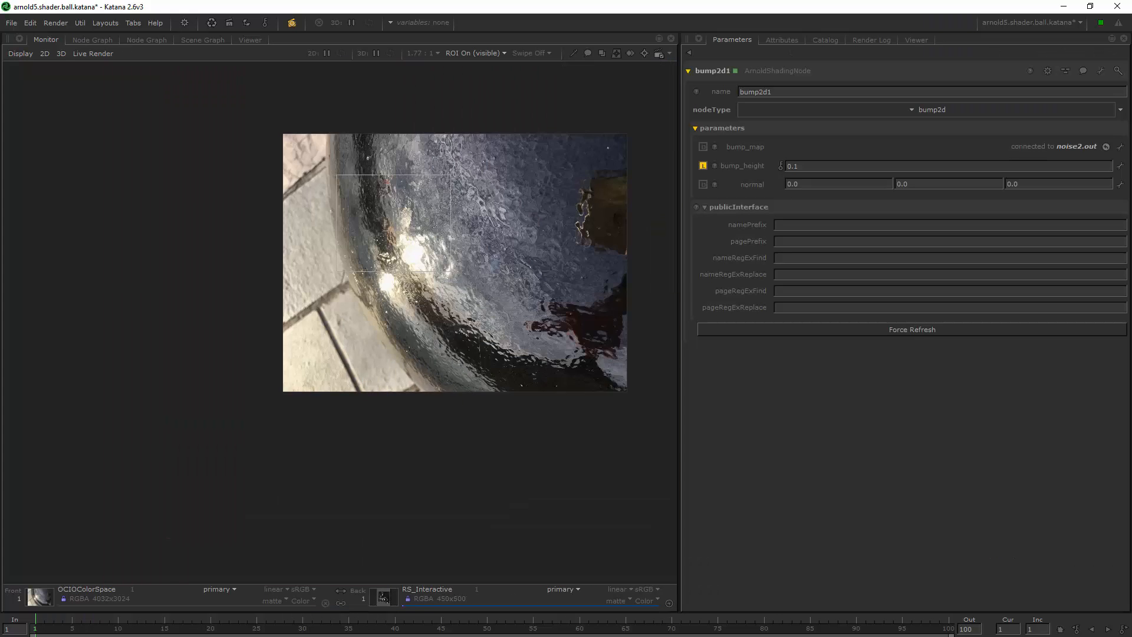
{"action": "middle_click_drag", "start_coordinate": [442, 250], "coordinate": [419, 258]}
{"action": "scroll", "coordinate": [419, 258], "scroll_direction": "up", "scroll_amount": 4}
{"action": "scroll", "coordinate": [419, 257], "scroll_direction": "down", "scroll_amount": 1}
{"action": "middle_click_drag", "start_coordinate": [491, 176], "coordinate": [447, 217]}
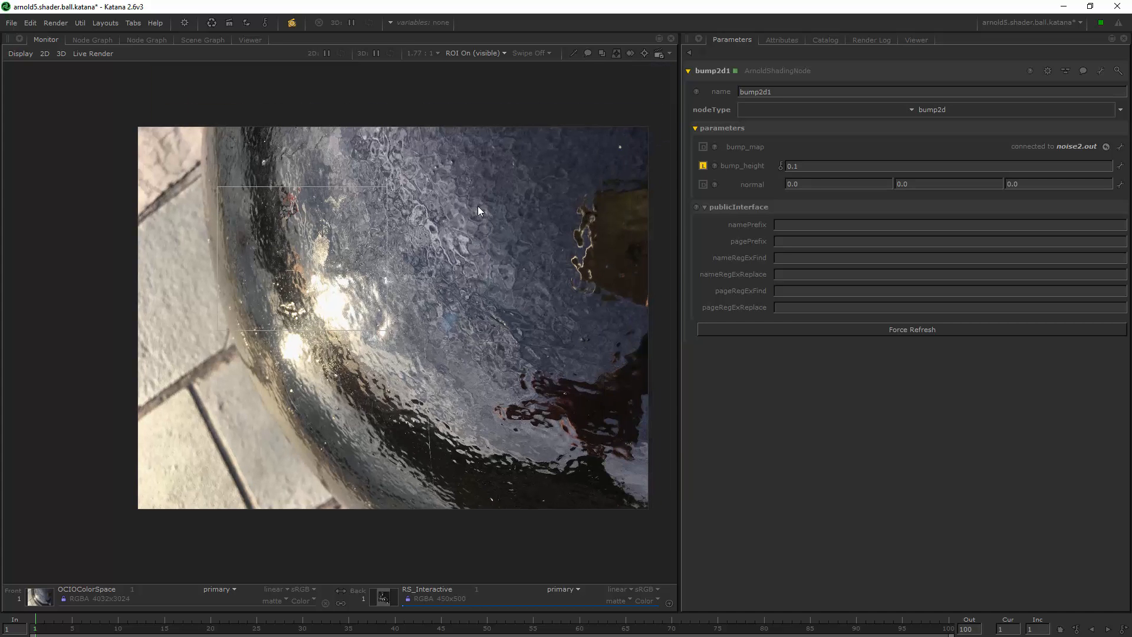
{"action": "key", "text": "grave"}
{"action": "key", "text": "grave"}
{"action": "key", "text": "grave"}
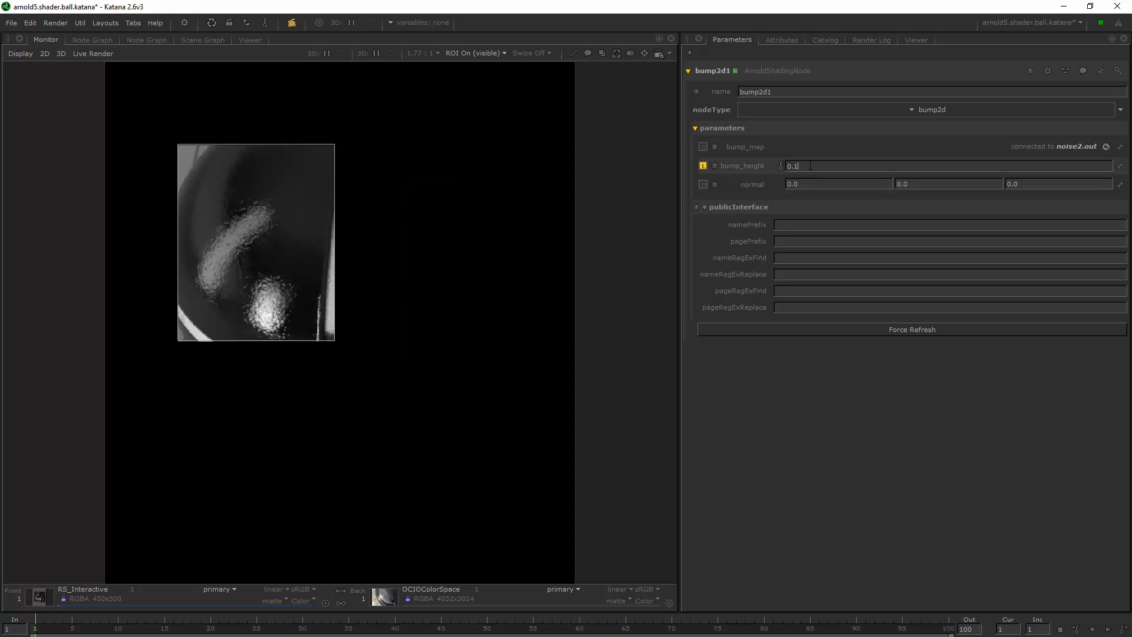
Open the parameters of noise2, which feeds bump2d1, and show the live render in the monitor again
{"action": "left_click", "coordinate": [148, 40]}
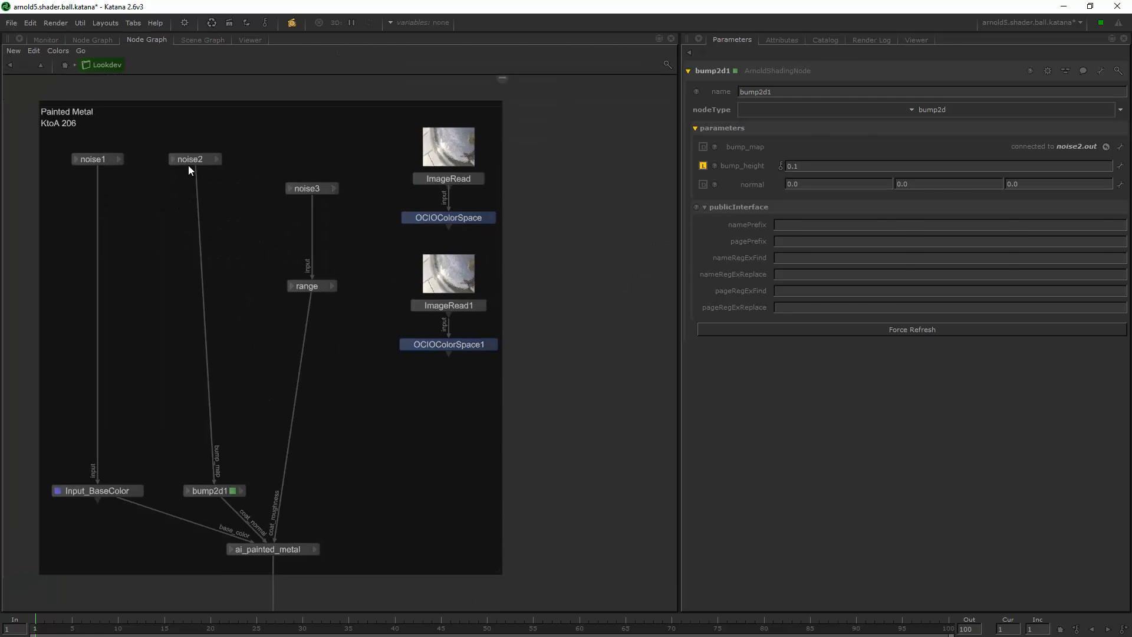
{"action": "left_click", "coordinate": [190, 163]}
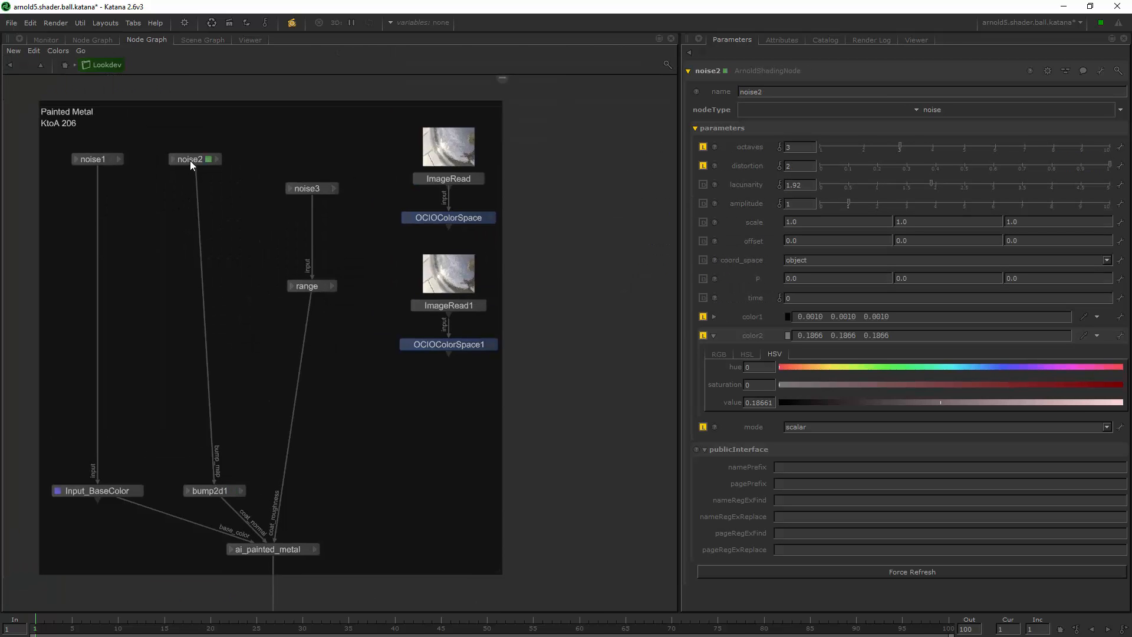
{"action": "left_click", "coordinate": [41, 40]}
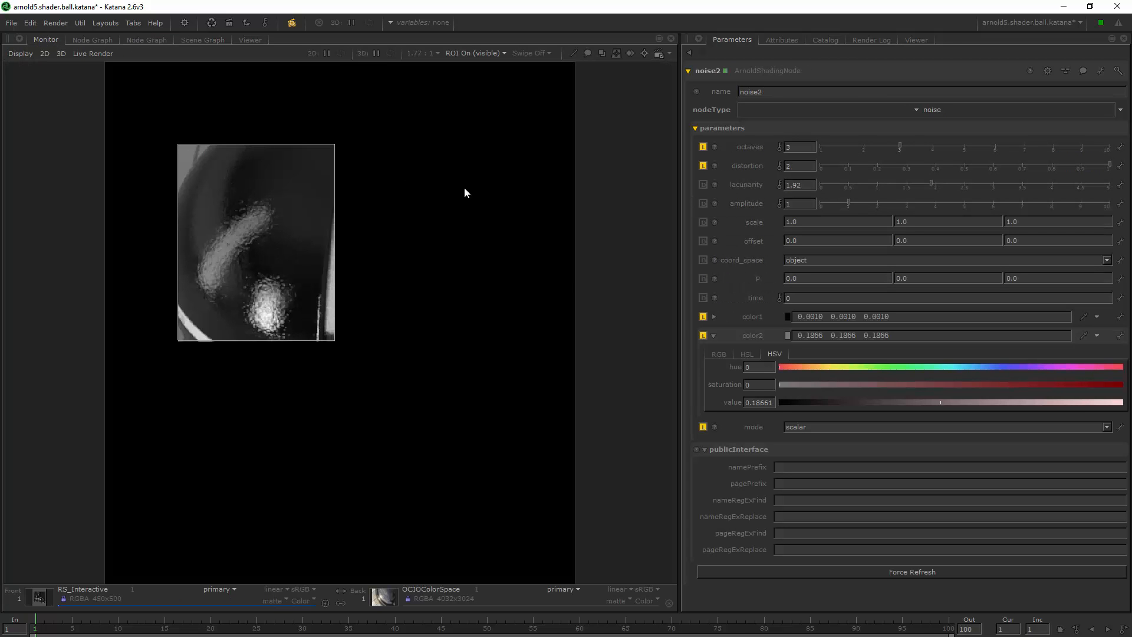
{"action": "left_click", "coordinate": [689, 52]}
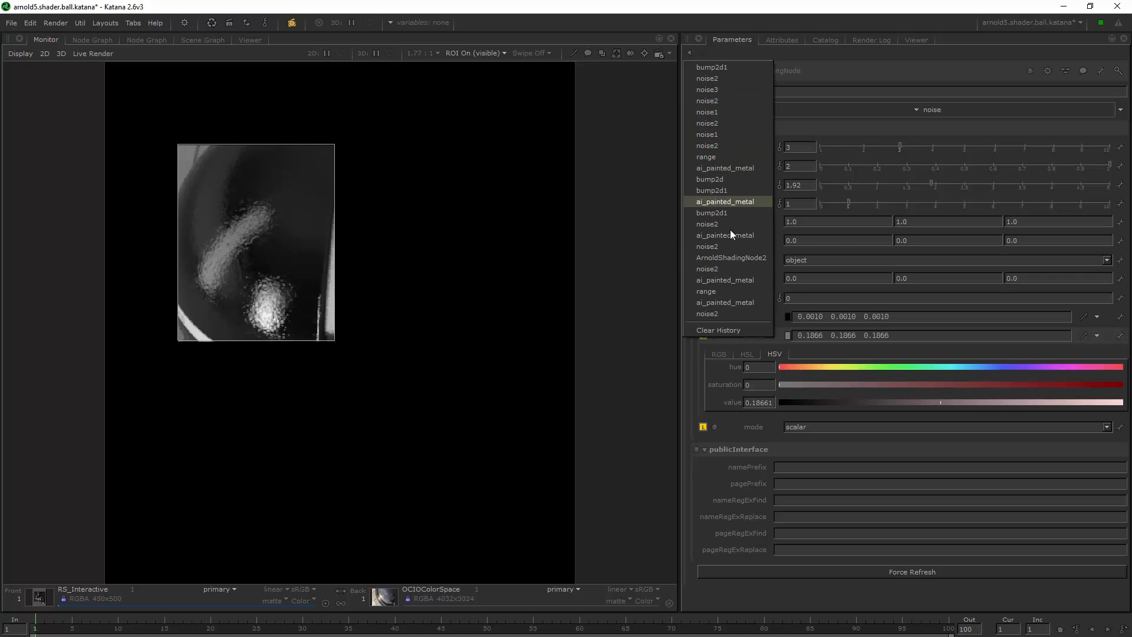
{"action": "left_click", "coordinate": [614, 292]}
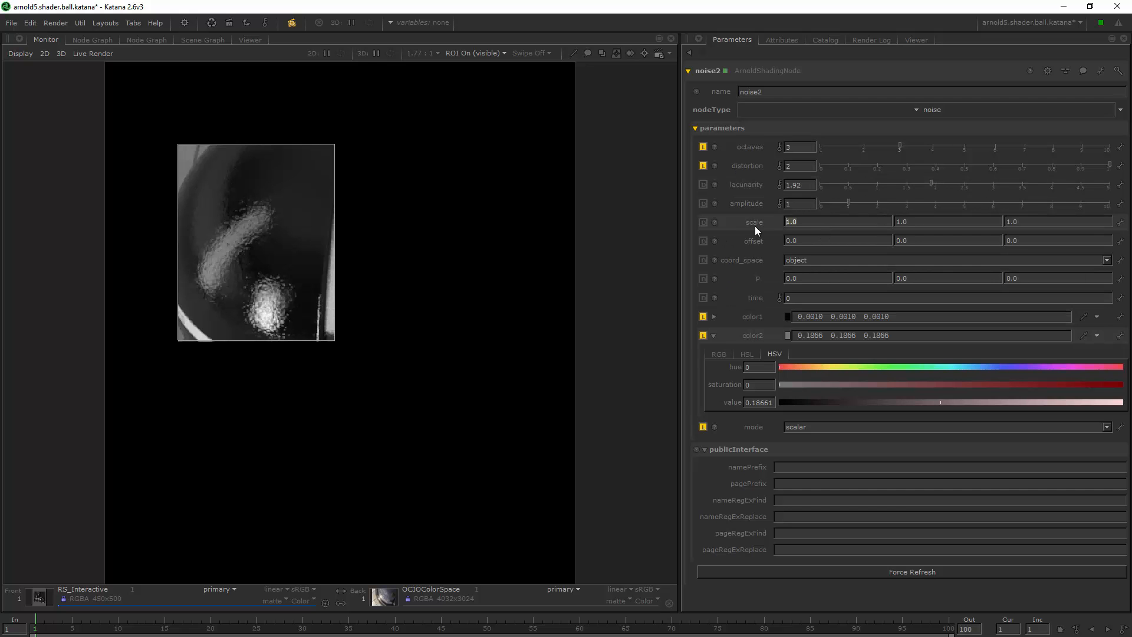
Set the scale of noise2 to 0.5 on all three axes and its octaves to 4
{"action": "type", "text": ".5"}
{"action": "left_click", "coordinate": [975, 224]}
{"action": "type", "text": ".5"}
{"action": "key", "text": "ctrl+a"}
{"action": "type", "text": ".5"}
{"action": "key", "text": "Tab"}
{"action": "type", "text": ".5"}
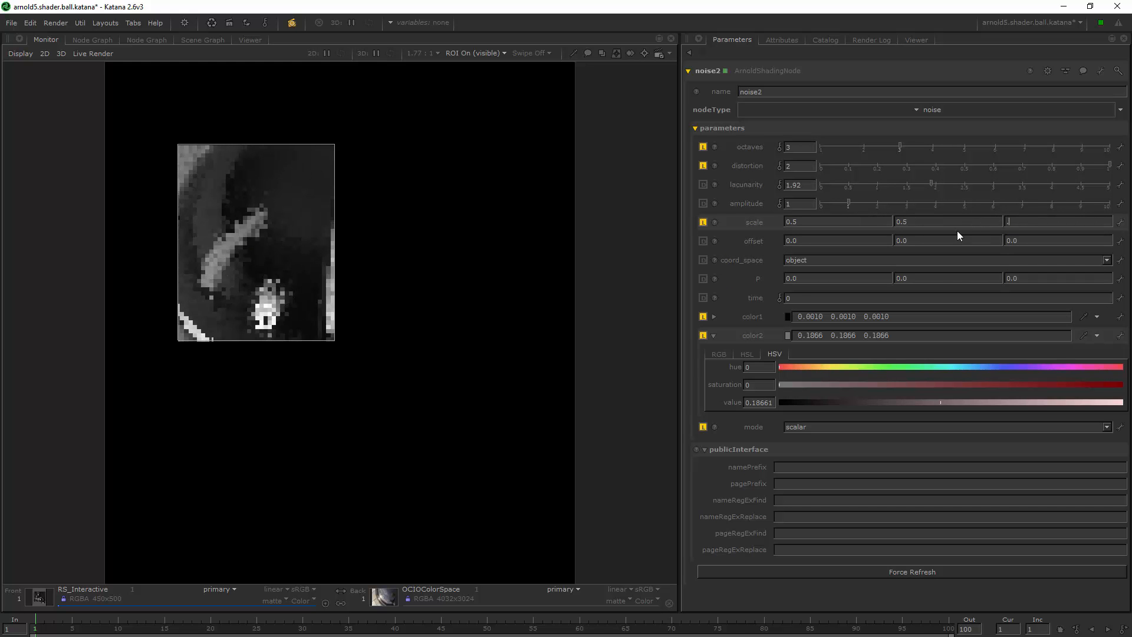
{"action": "left_click", "coordinate": [941, 241]}
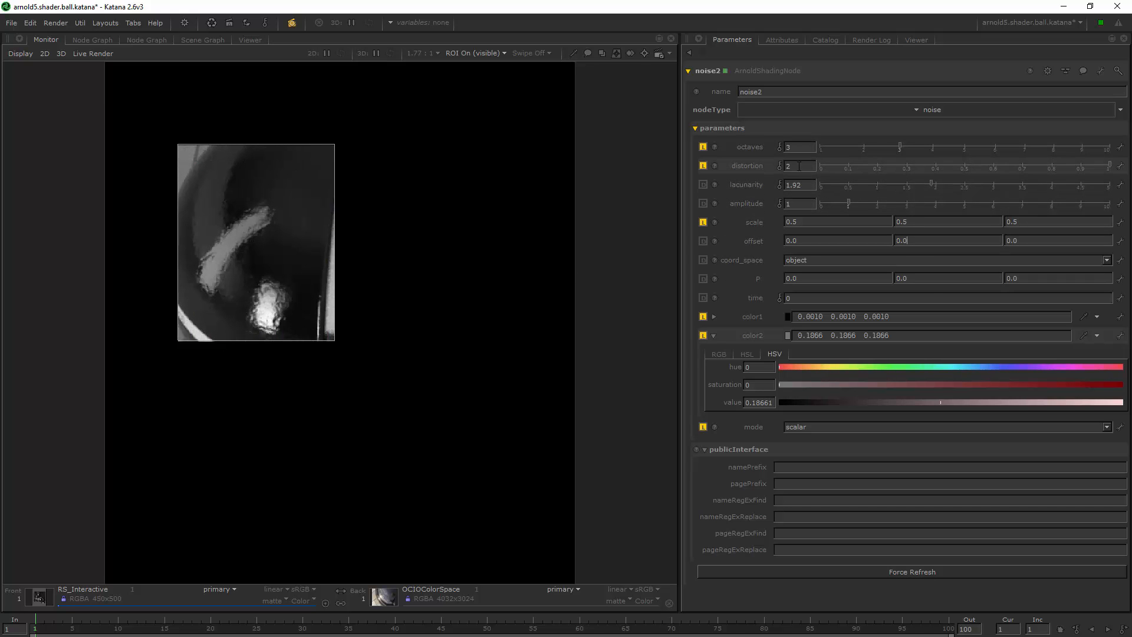
{"action": "left_click_drag", "start_coordinate": [796, 148], "coordinate": [770, 149]}
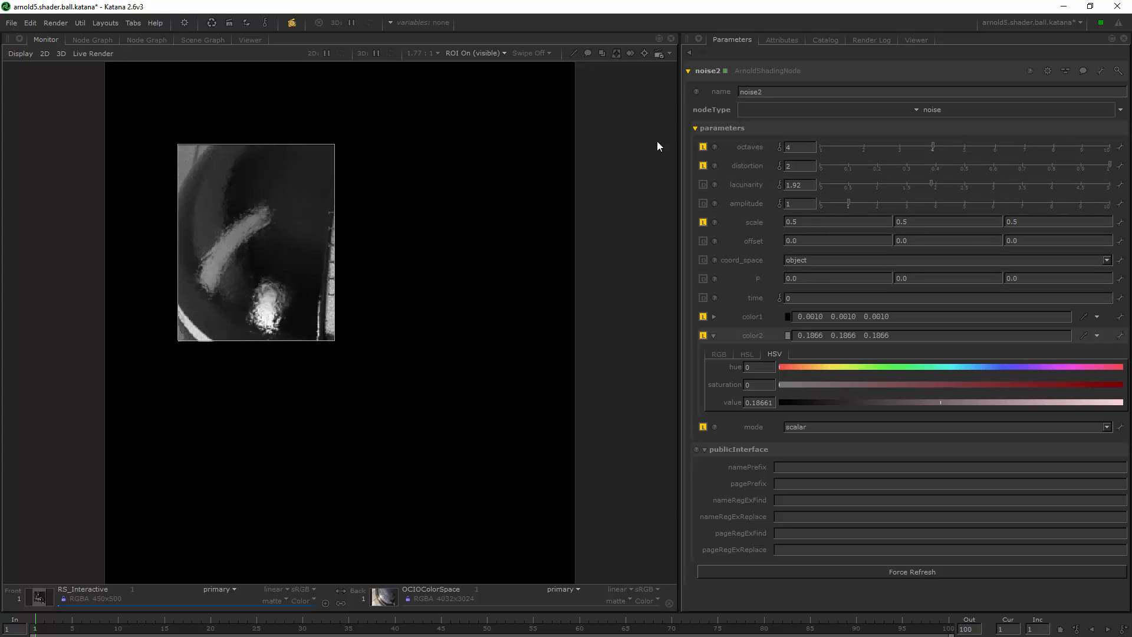
Return to the parameters of bump2d1 and set its bump_height to 0.2
{"action": "left_click", "coordinate": [687, 55]}
{"action": "left_click", "coordinate": [732, 66]}
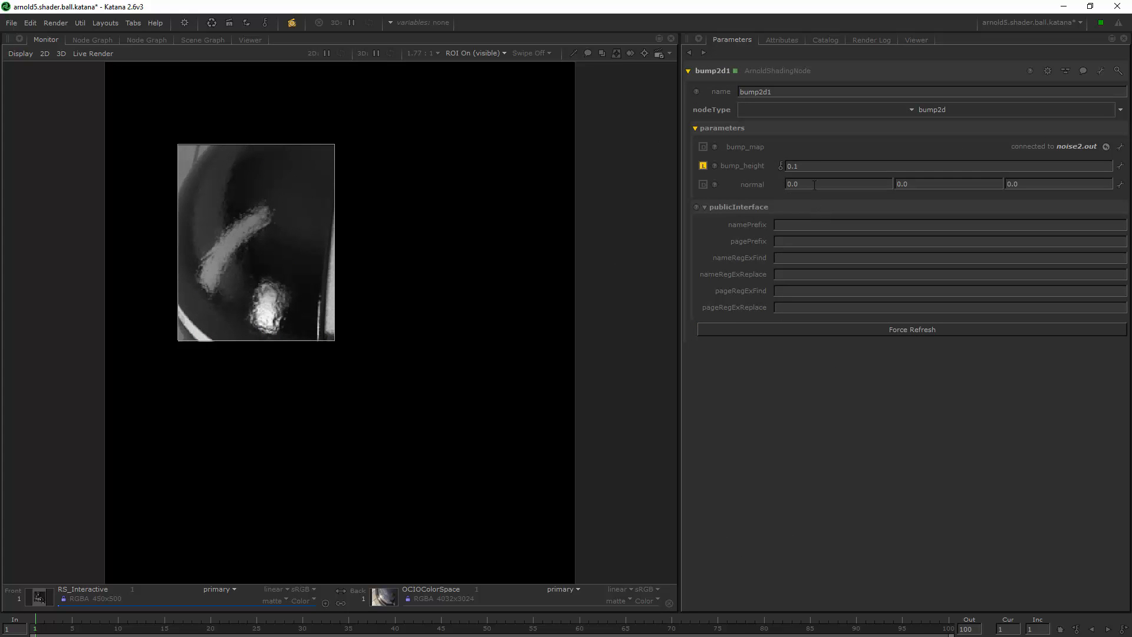
{"action": "left_click", "coordinate": [813, 169]}
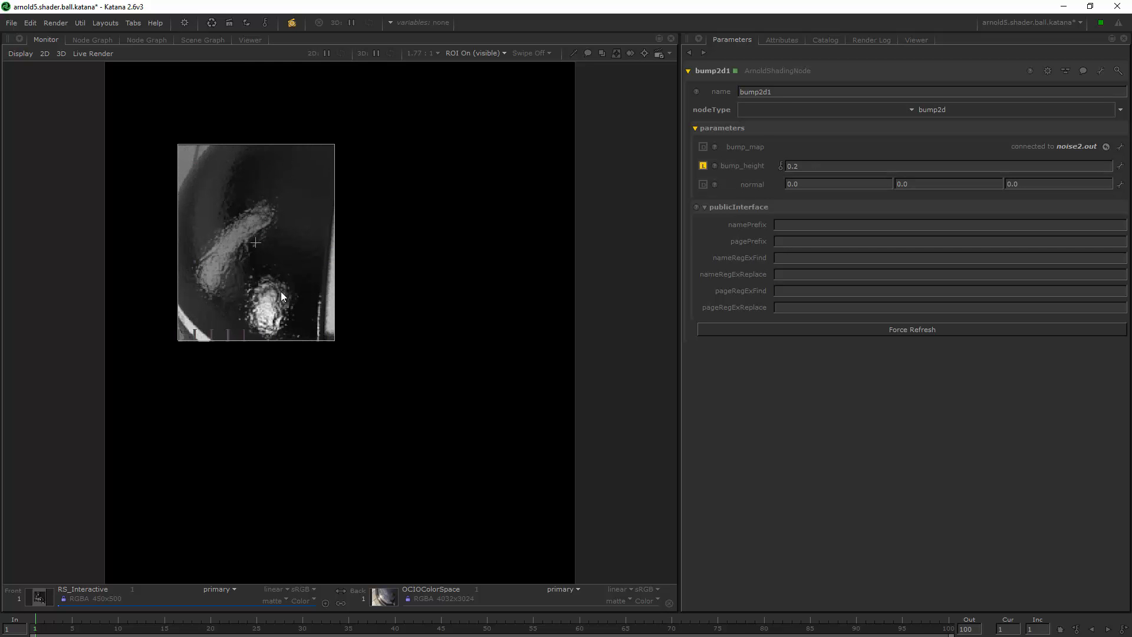
Compare the render with the reference photo, and enlarge the render region to cover most of the ball
{"action": "key", "text": "Tab"}
{"action": "scroll", "coordinate": [585, 299], "scroll_direction": "down", "scroll_amount": 5}
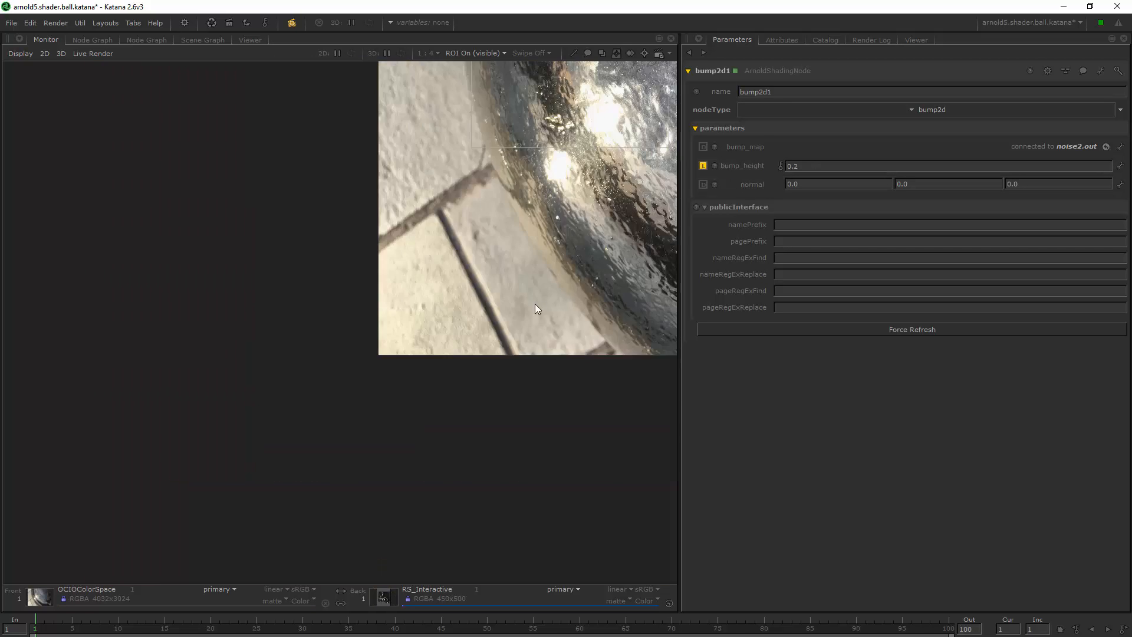
{"action": "middle_click_drag", "start_coordinate": [558, 261], "coordinate": [371, 379]}
{"action": "middle_click_drag", "start_coordinate": [521, 173], "coordinate": [383, 243]}
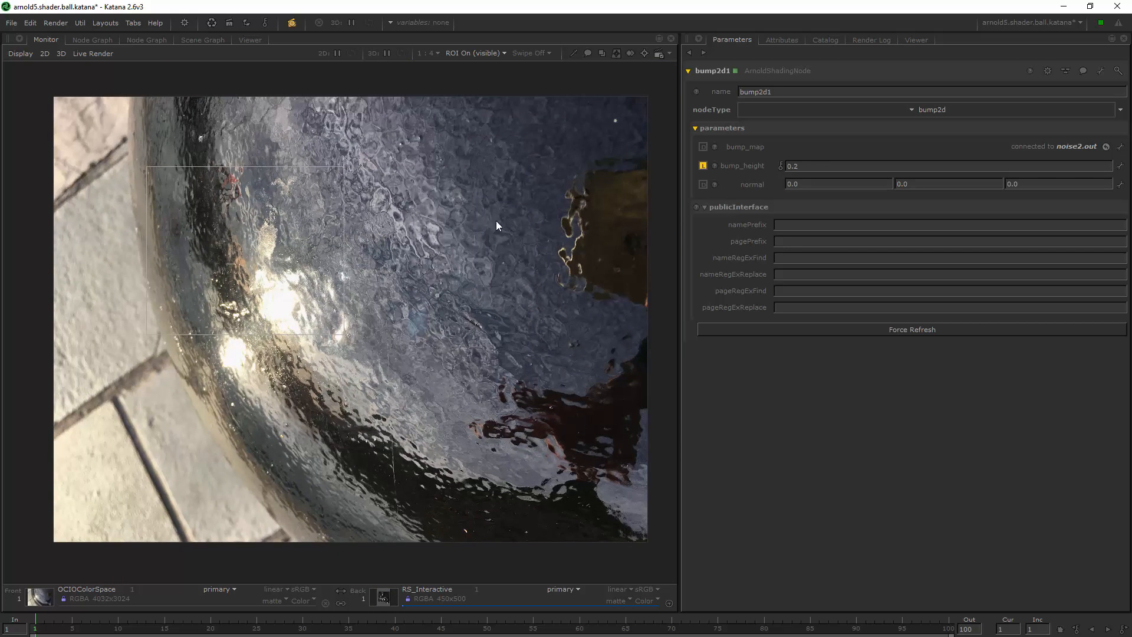
{"action": "key", "text": "Tab"}
{"action": "key", "text": "f"}
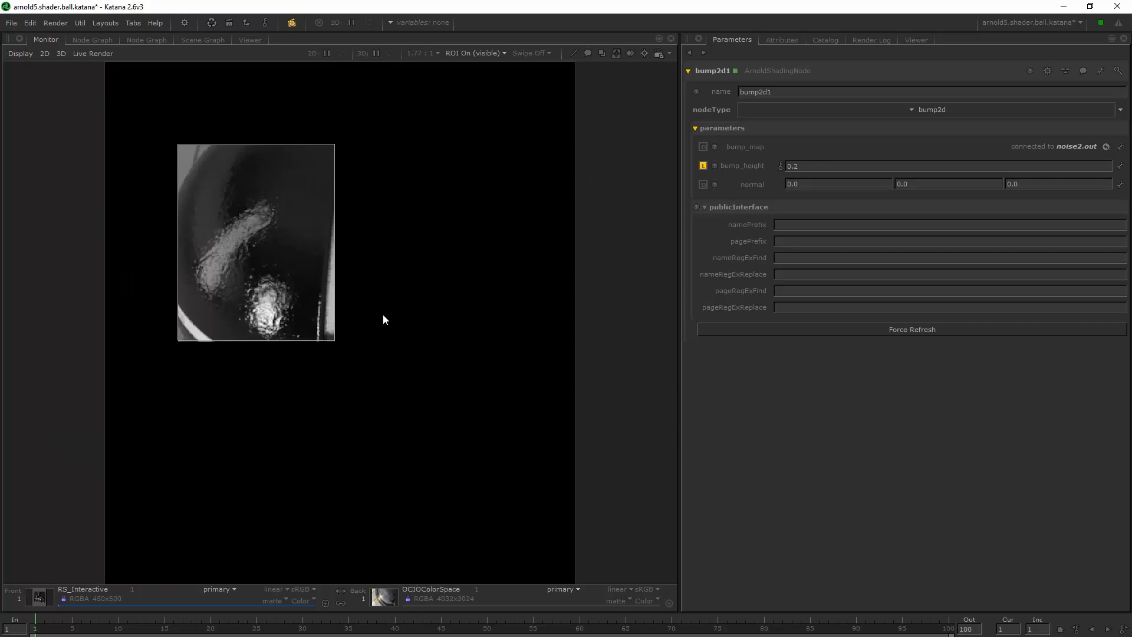
{"action": "scroll", "coordinate": [219, 214], "scroll_direction": "up", "scroll_amount": 1}
{"action": "mouse_move", "coordinate": [142, 81]}
{"action": "left_mouse_down", "text": "shift"}
{"action": "mouse_move", "coordinate": [445, 441]}
{"action": "mouse_move", "coordinate": [471, 451]}
{"action": "left_mouse_up", "text": "shift"}
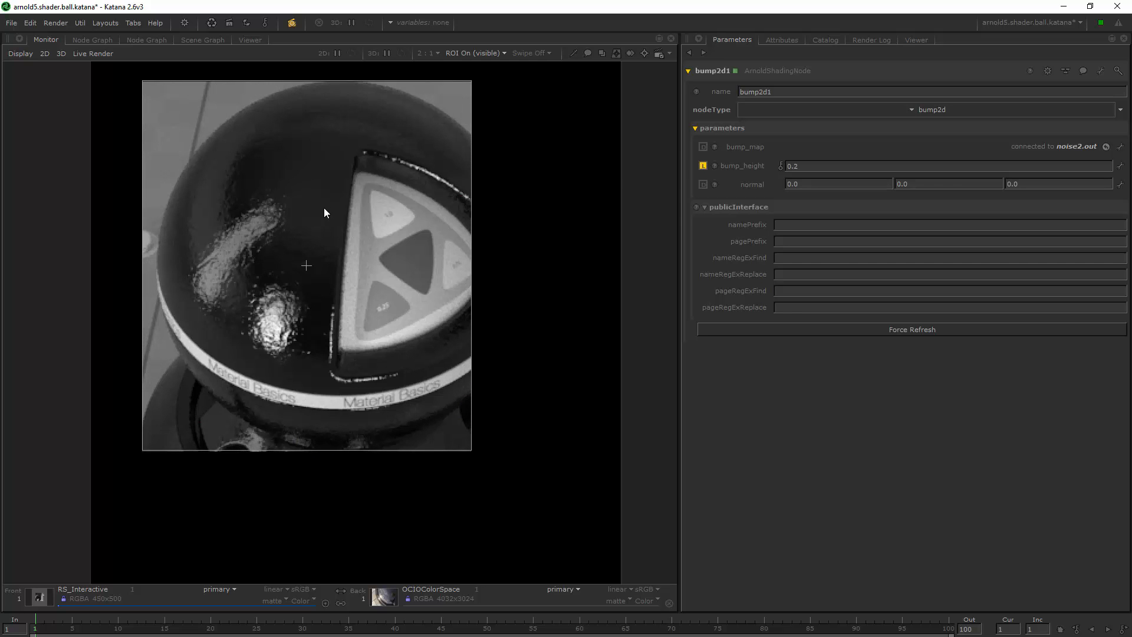
Open the parameters of noise3 and set the HSV value of its color2 to 0.225
{"action": "left_click", "coordinate": [107, 40]}
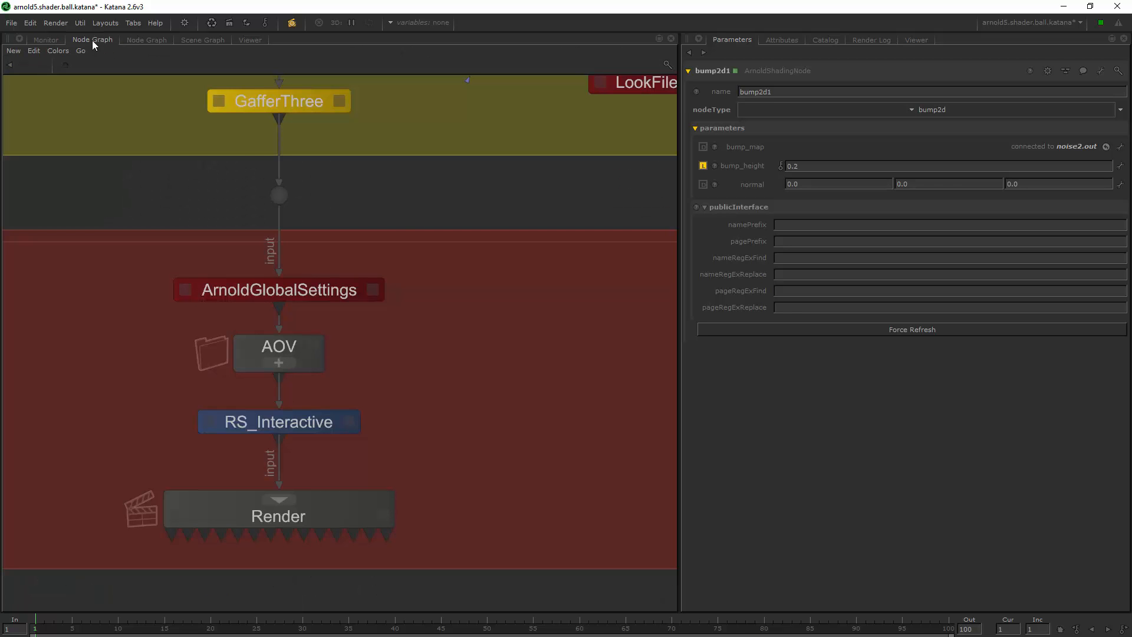
{"action": "left_click", "coordinate": [52, 39]}
{"action": "left_click", "coordinate": [158, 41]}
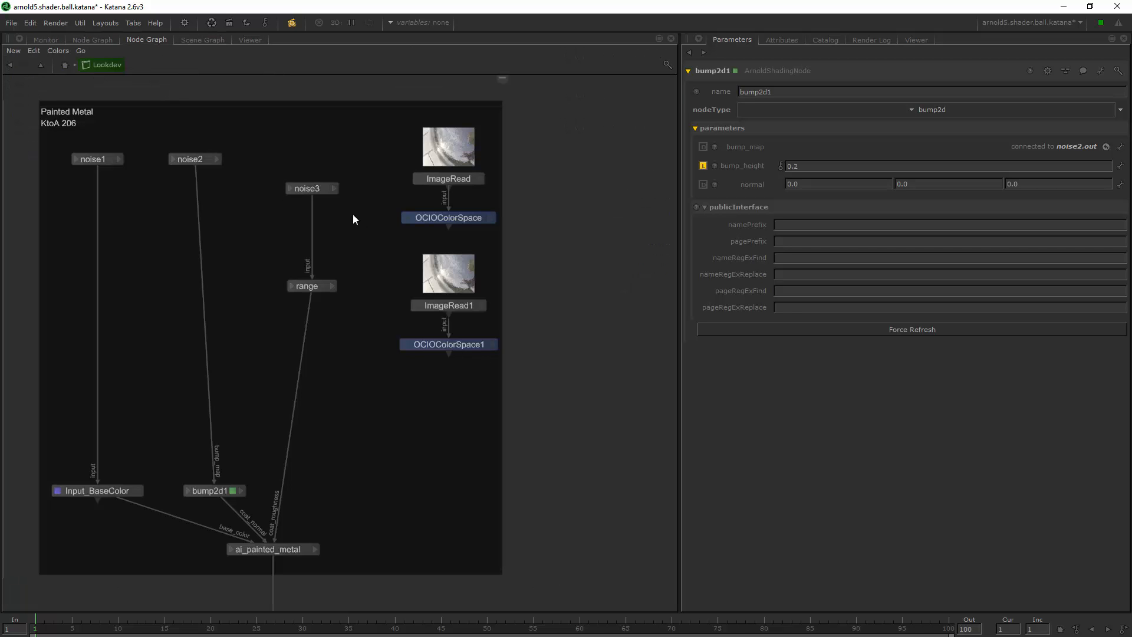
{"action": "double_click", "coordinate": [313, 286]}
{"action": "double_click", "coordinate": [317, 183]}
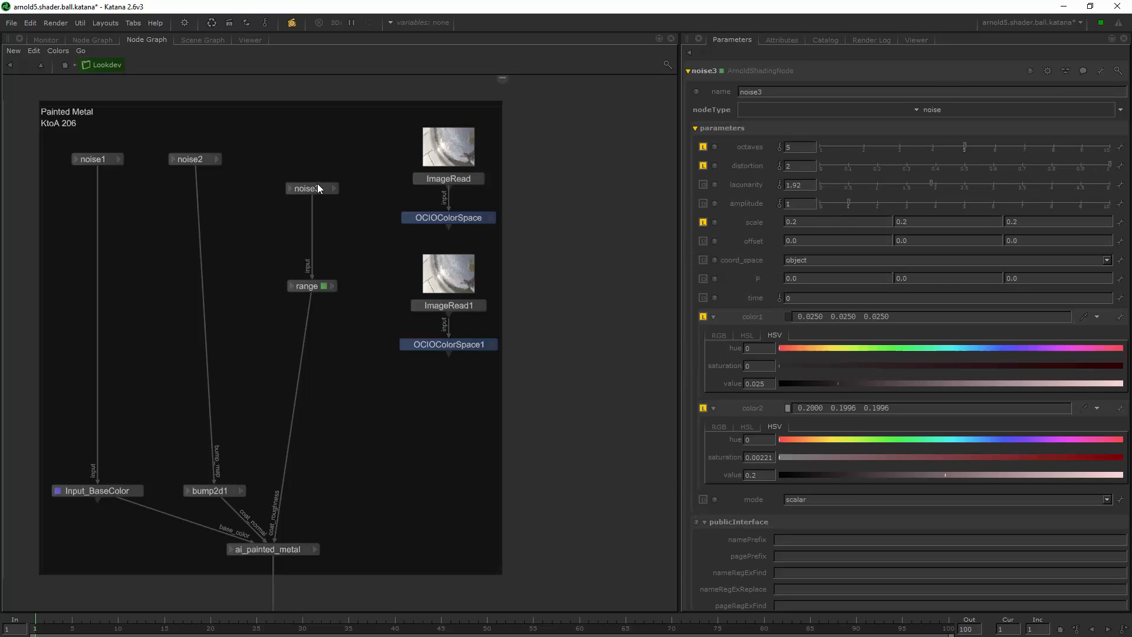
{"action": "left_click", "coordinate": [47, 40]}
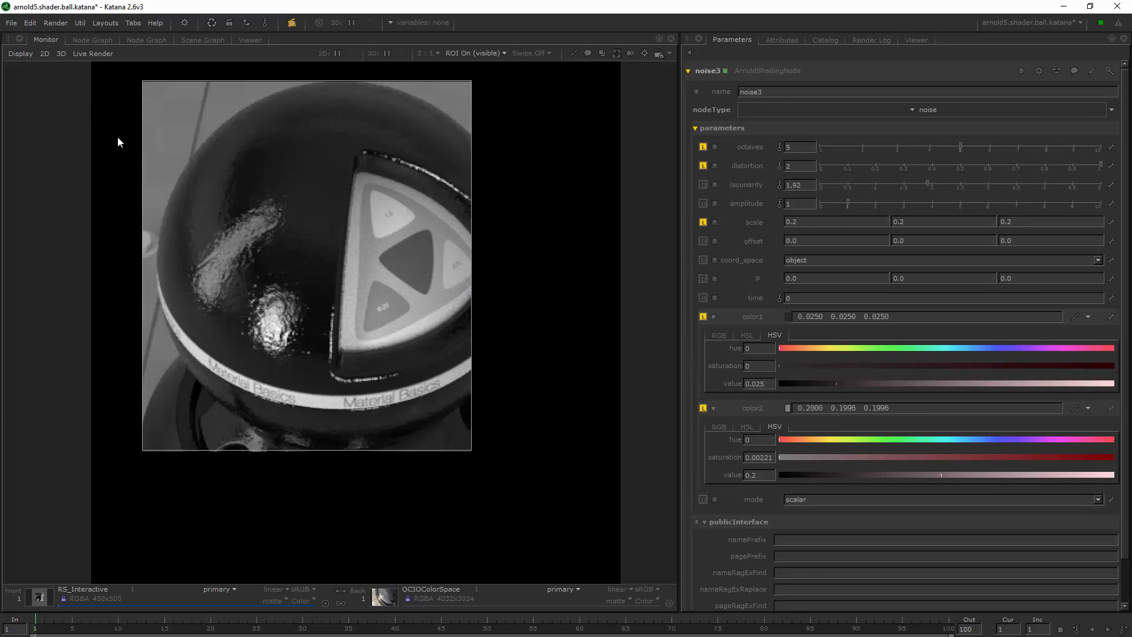
{"action": "left_click", "coordinate": [760, 475]}
{"action": "type", "text": "25"}
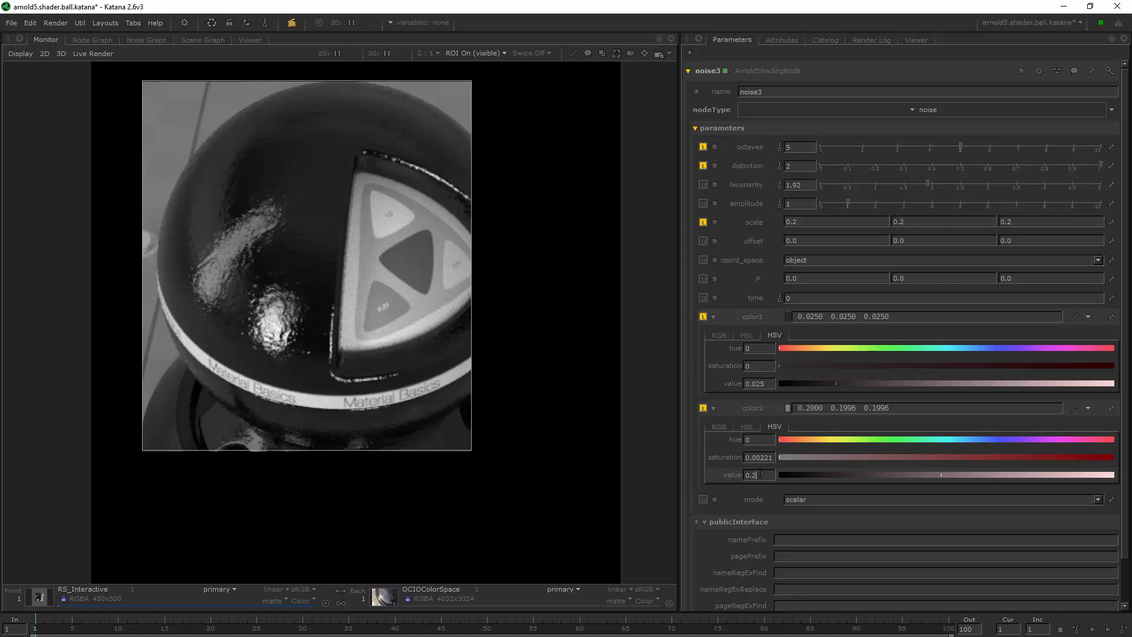
{"action": "key", "text": "Return"}
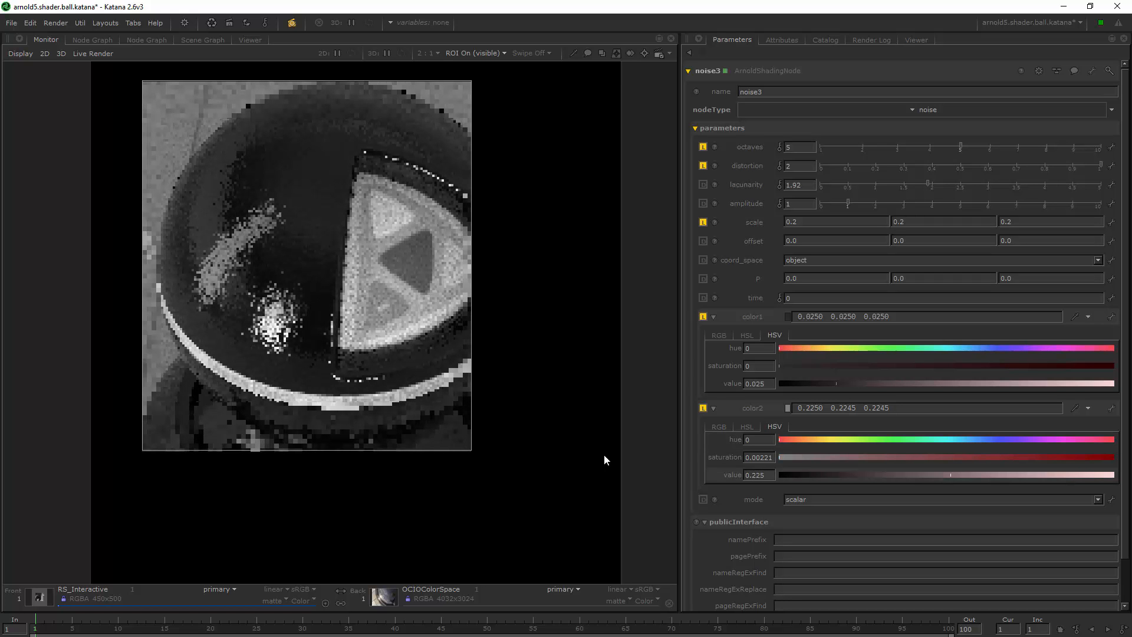
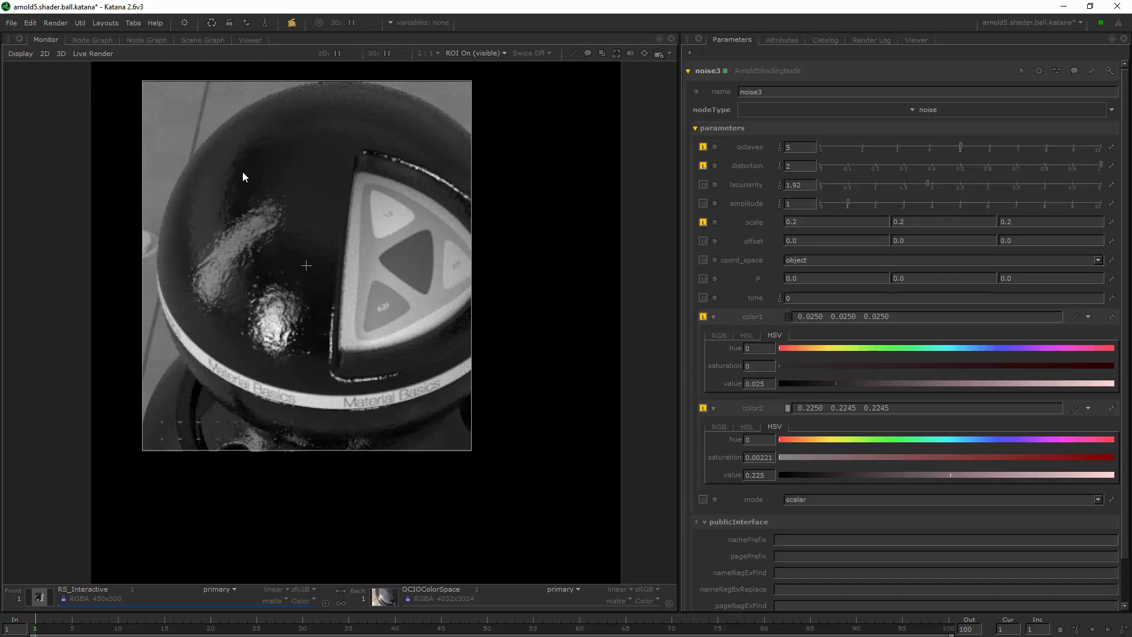
Swap the render for the reference photo and examine both OCIOColorSpace photos in the catalog for surface ripples and highlights
{"action": "key", "text": "Return"}
{"action": "scroll", "coordinate": [500, 256], "scroll_direction": "down", "scroll_amount": 5}
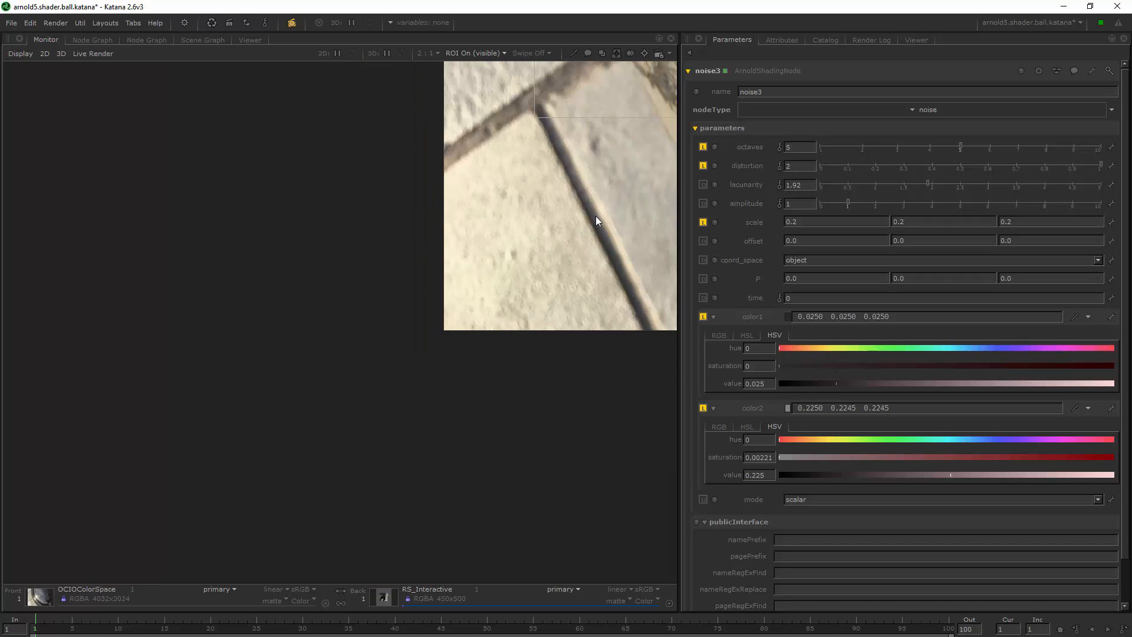
{"action": "scroll", "coordinate": [350, 258], "scroll_direction": "up", "scroll_amount": 2}
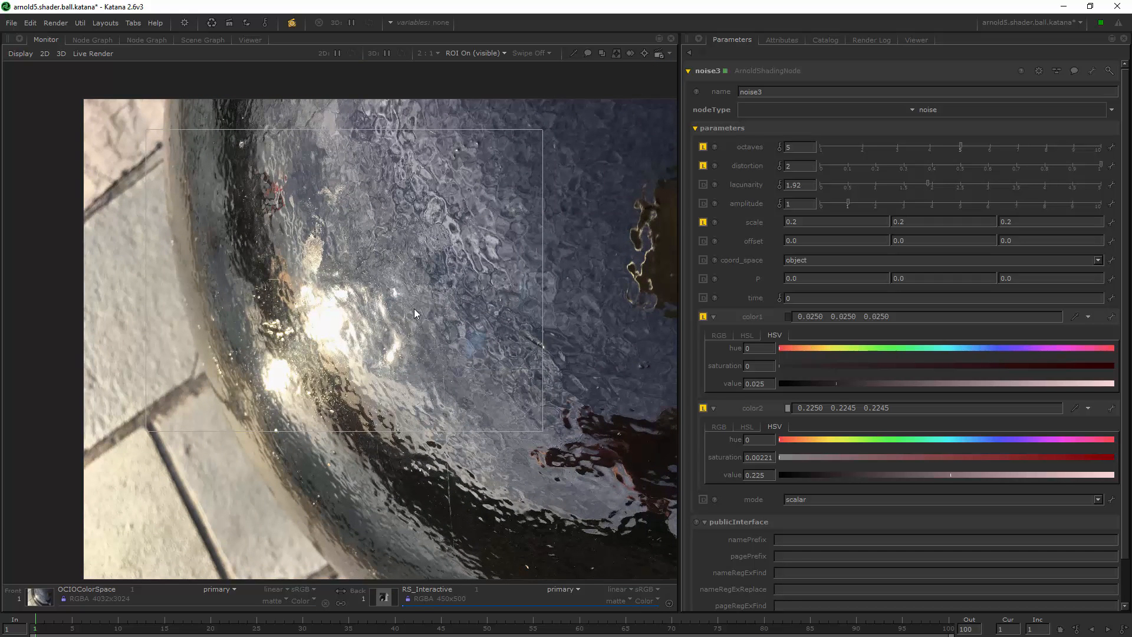
{"action": "scroll", "coordinate": [349, 259], "scroll_direction": "up", "scroll_amount": 1}
{"action": "key", "text": "Page_Down"}
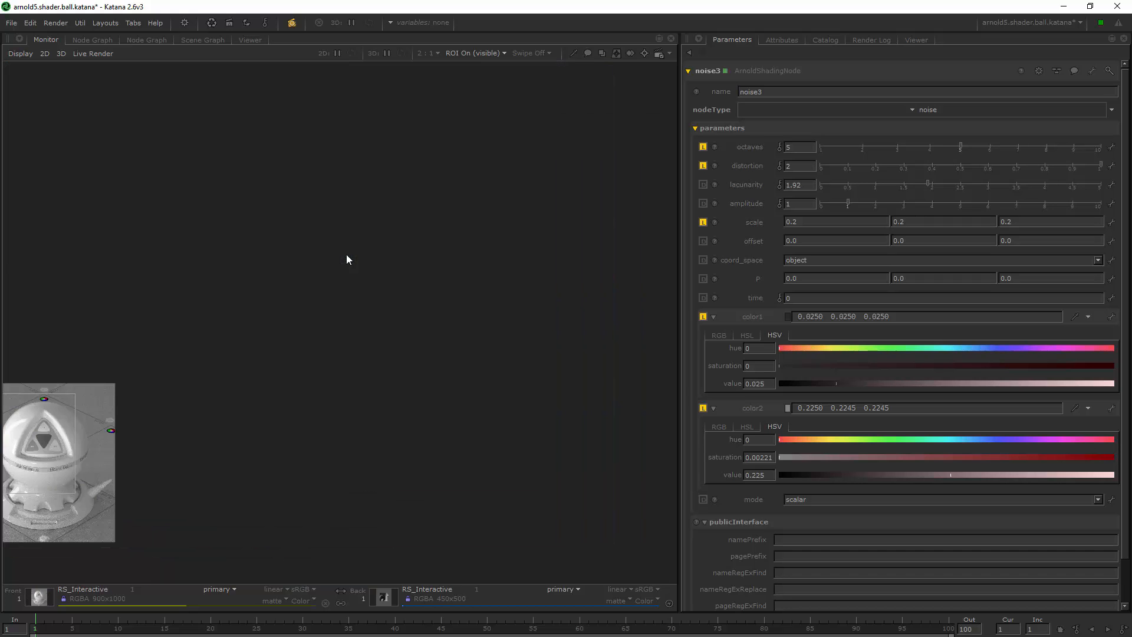
{"action": "middle_click_drag", "start_coordinate": [245, 299], "coordinate": [373, 255]}
{"action": "key", "text": "Page_Up"}
{"action": "key", "text": "Page_Up"}
{"action": "middle_click_drag", "start_coordinate": [418, 220], "coordinate": [333, 309]}
{"action": "scroll", "coordinate": [390, 354], "scroll_direction": "down", "scroll_amount": 1}
{"action": "key", "text": "Page_Down"}
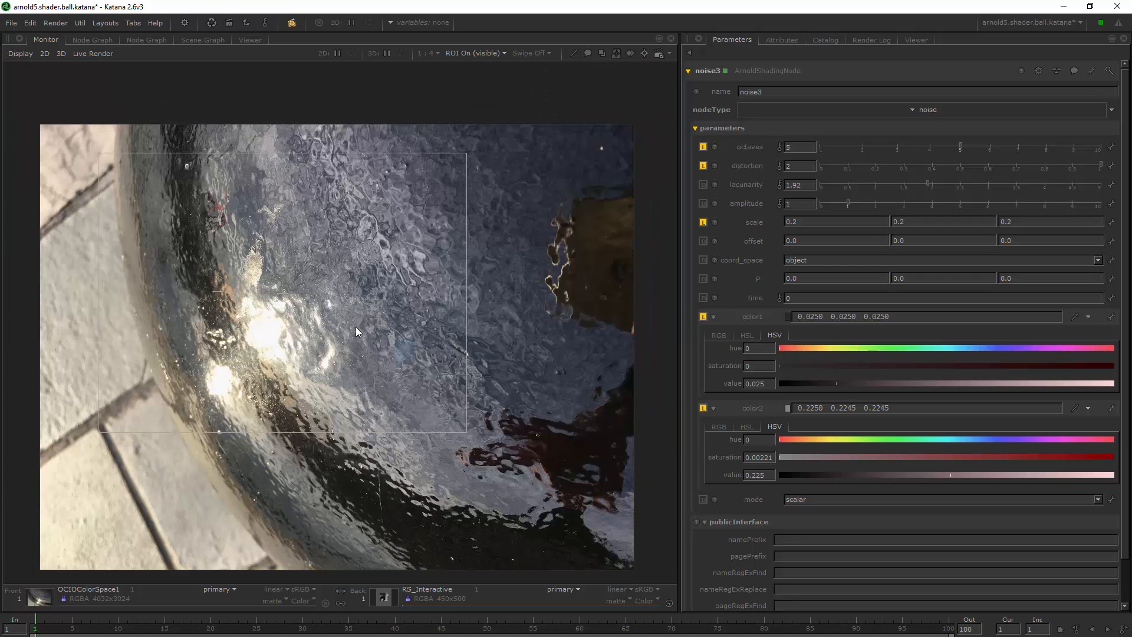
Inspect the fine flecks and highlights of the reference photo up close, and return to the live render framed in the monitor
{"action": "scroll", "coordinate": [287, 278], "scroll_direction": "up", "scroll_amount": 2}
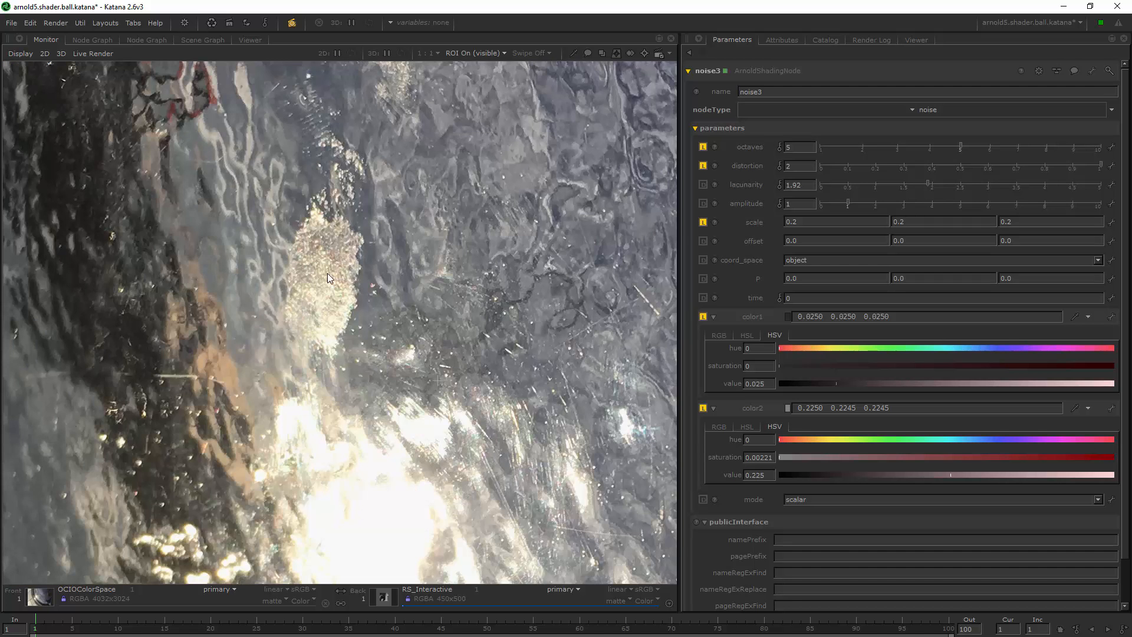
{"action": "scroll", "coordinate": [365, 300], "scroll_direction": "down", "scroll_amount": 1}
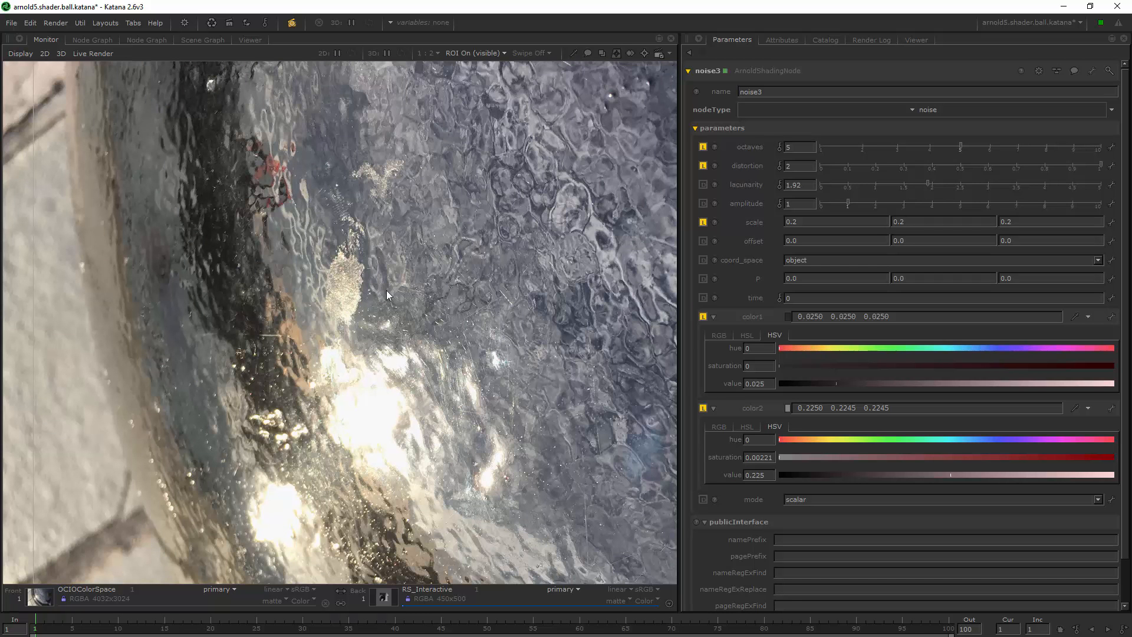
{"action": "scroll", "coordinate": [434, 273], "scroll_direction": "down", "scroll_amount": 3}
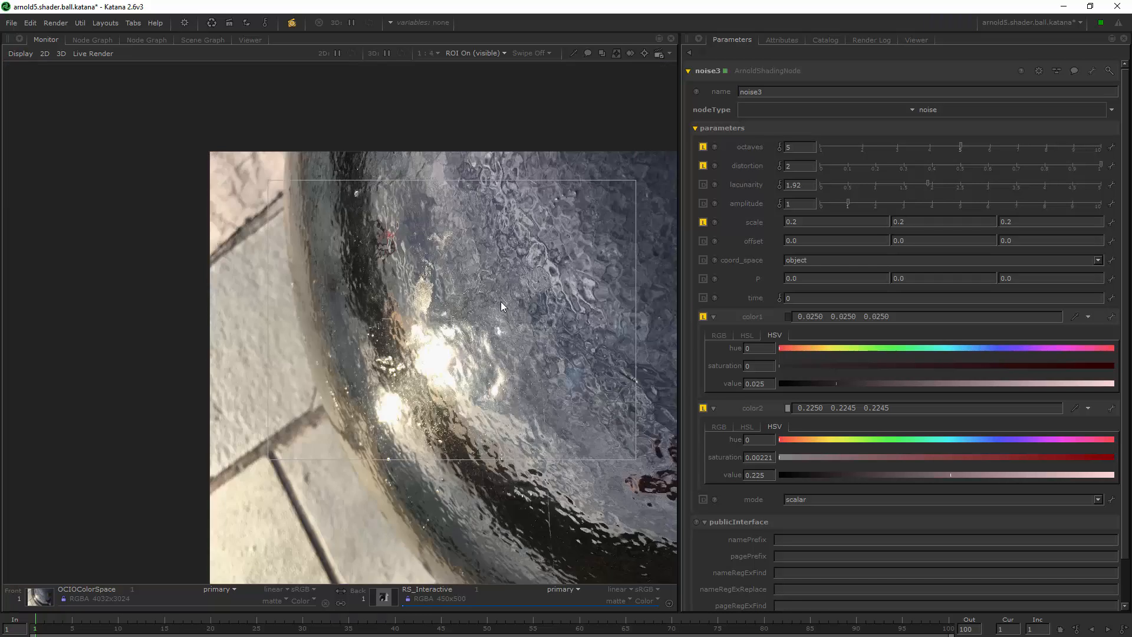
{"action": "scroll", "coordinate": [348, 292], "scroll_direction": "up", "scroll_amount": 1}
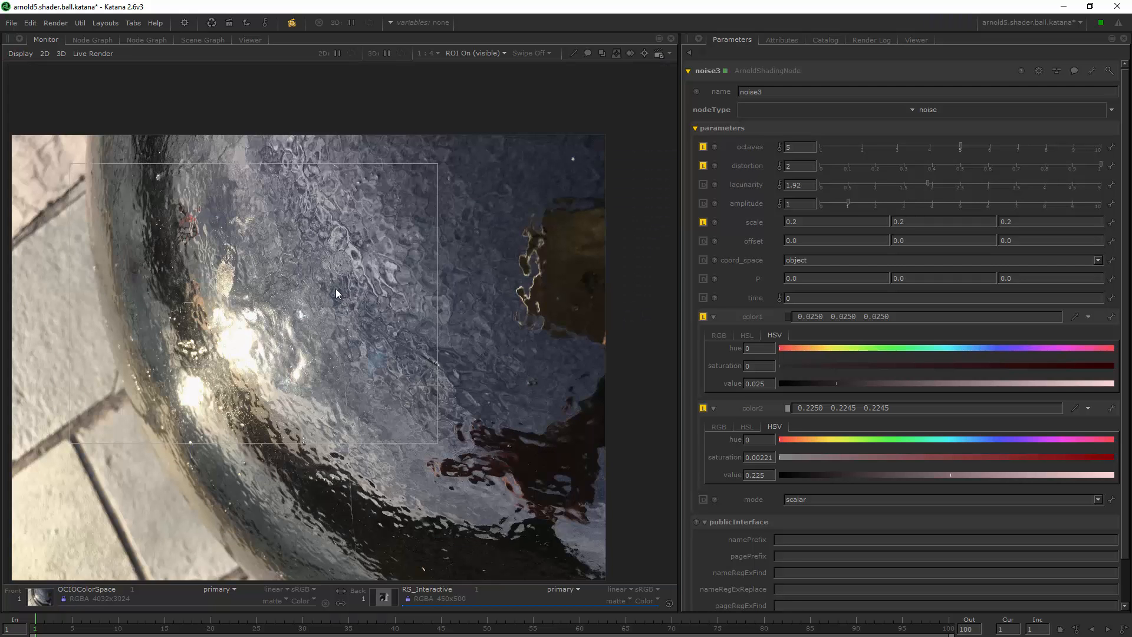
{"action": "left_click", "coordinate": [77, 41]}
{"action": "left_click", "coordinate": [46, 40]}
{"action": "key", "text": "Return"}
{"action": "key", "text": "f"}
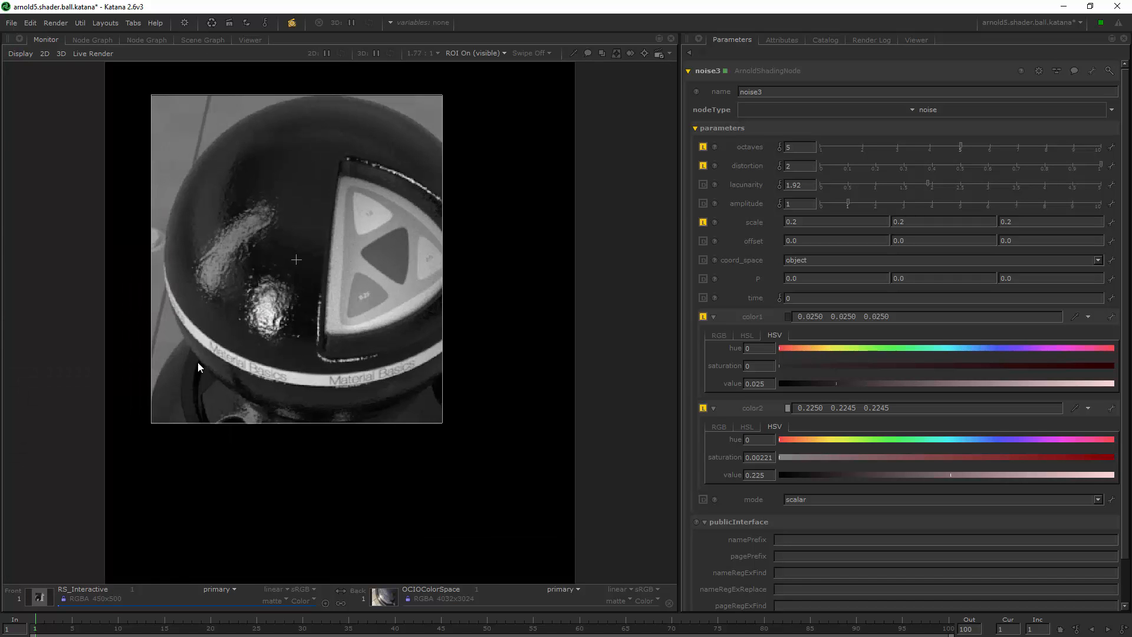
Remove the aa_2 and testCam filters from the active interactive render filters and reset the region of interest
{"action": "scroll", "coordinate": [311, 270], "scroll_direction": "up", "scroll_amount": 1}
{"action": "scroll", "coordinate": [312, 258], "scroll_direction": "up", "scroll_amount": 1}
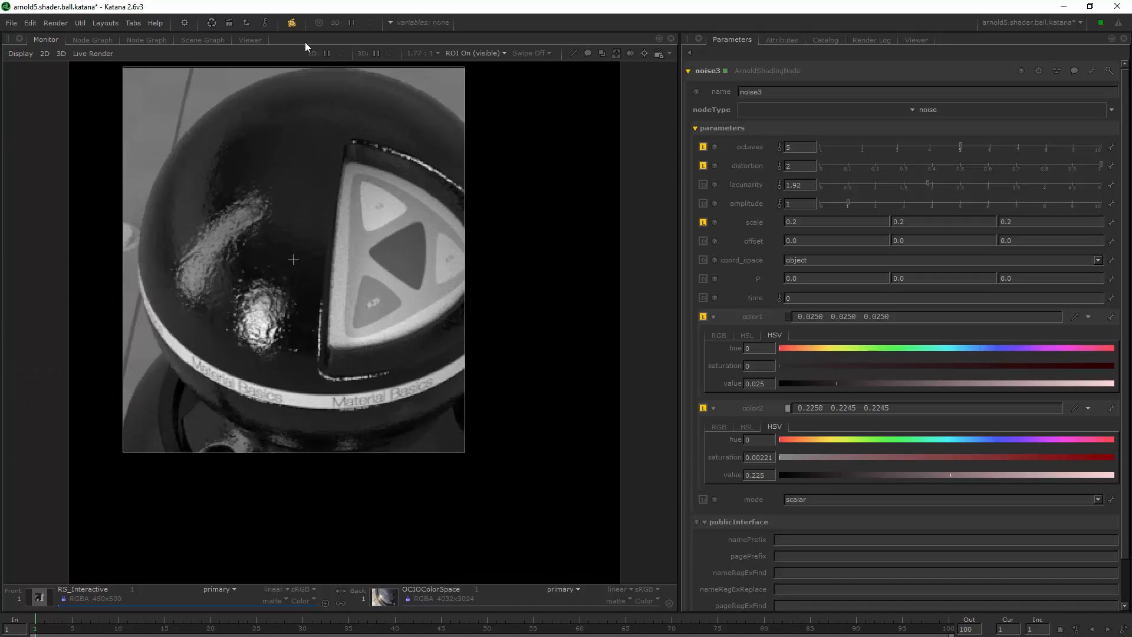
{"action": "left_click", "coordinate": [291, 23]}
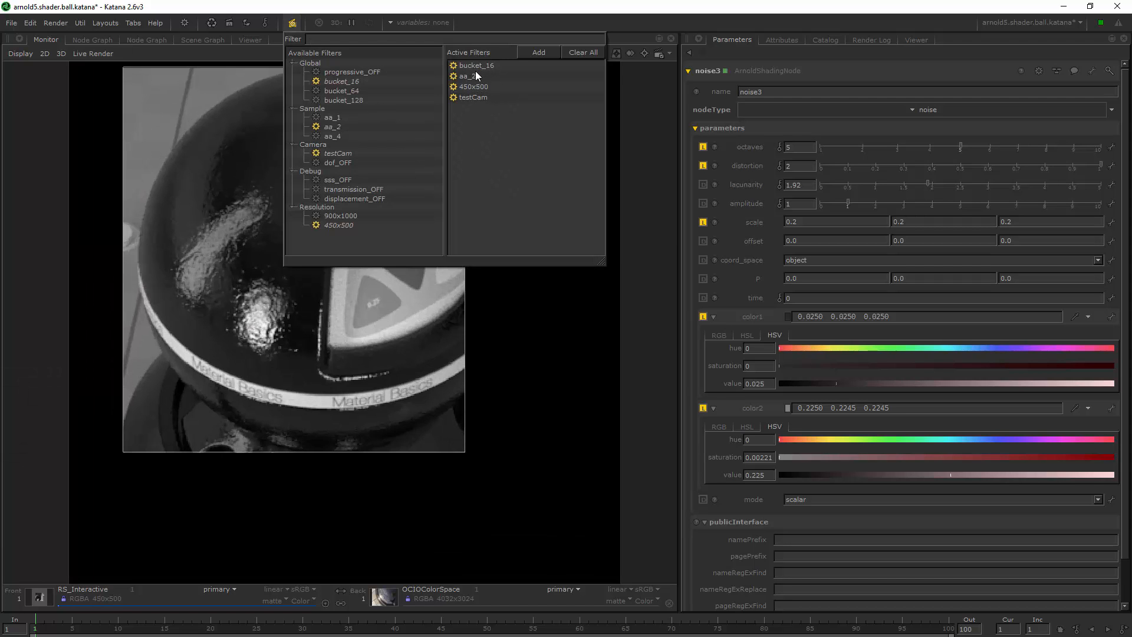
{"action": "left_click_drag", "start_coordinate": [470, 76], "coordinate": [391, 93]}
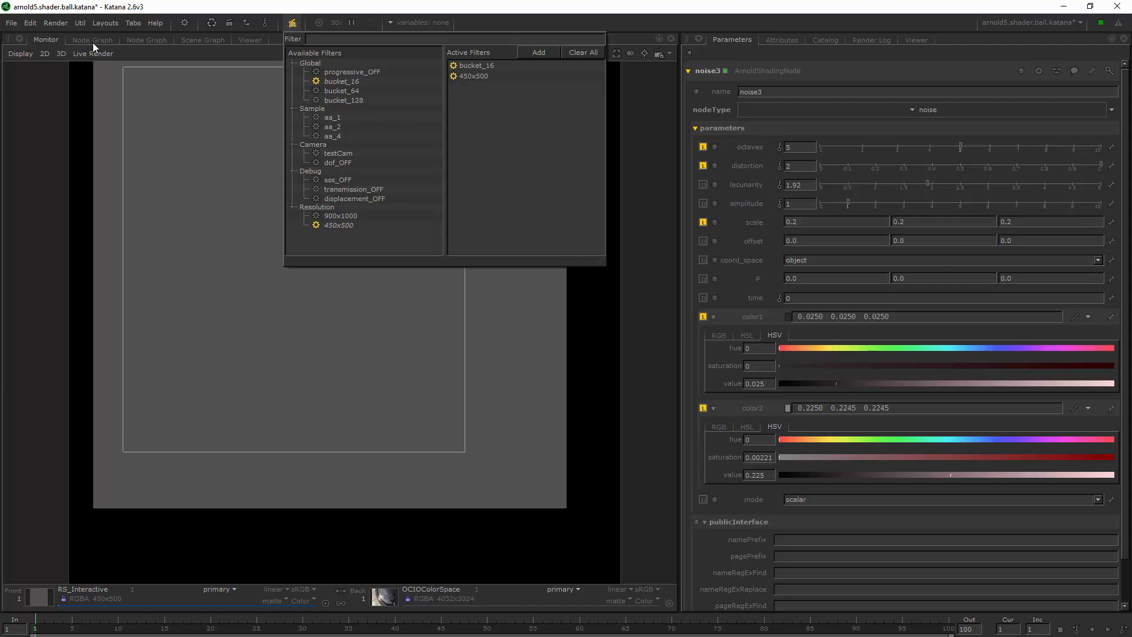
{"action": "left_click", "coordinate": [146, 199]}
{"action": "left_click", "coordinate": [475, 53]}
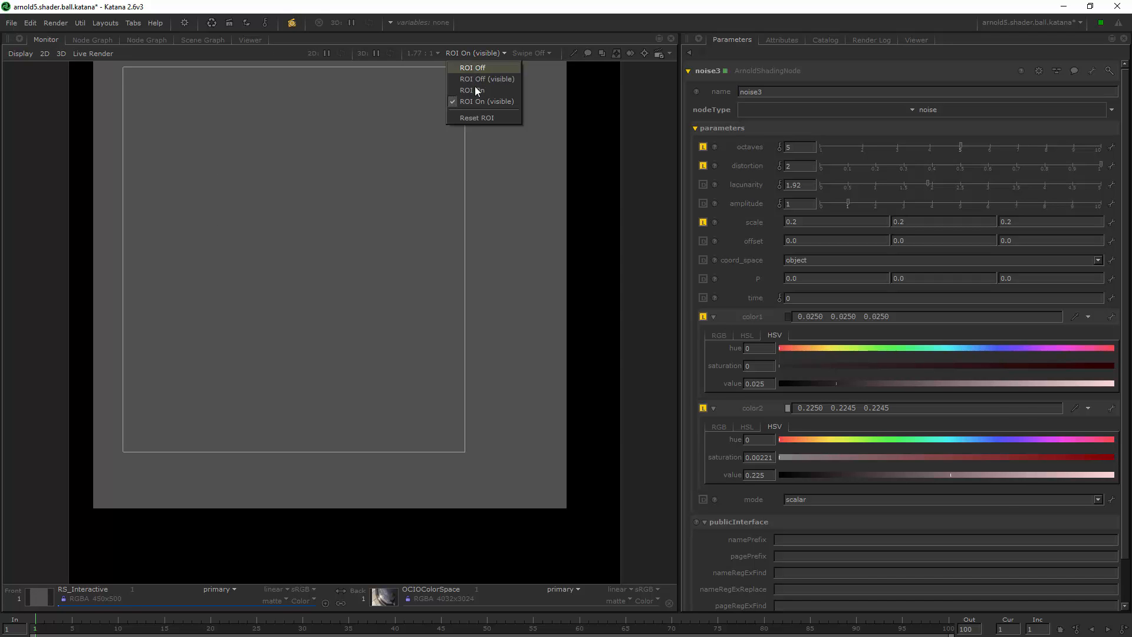
{"action": "left_click", "coordinate": [476, 116]}
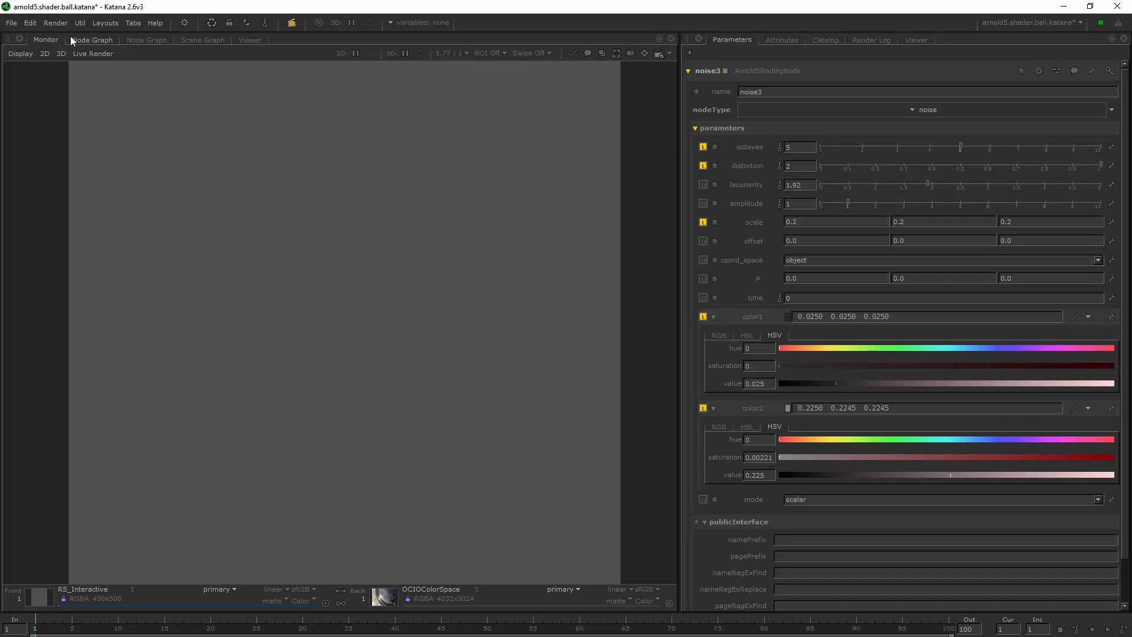
Start a preview render from the RS_Interactive node and return to the Lookdev node graph
{"action": "left_click", "coordinate": [96, 39]}
{"action": "right_click", "coordinate": [250, 421]}
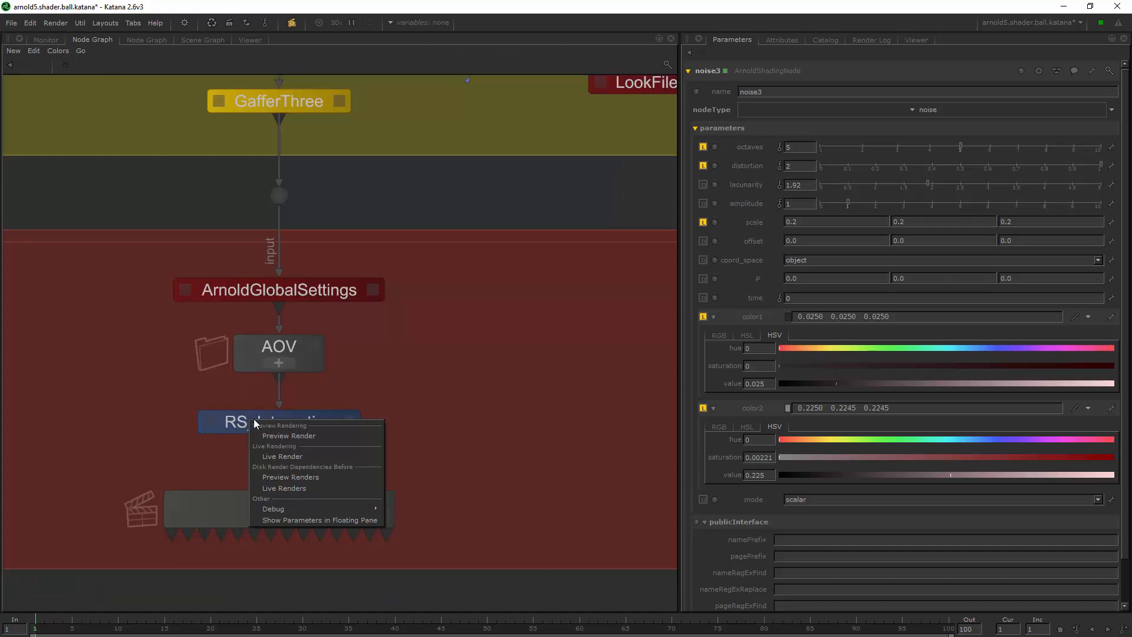
{"action": "left_click", "coordinate": [288, 436]}
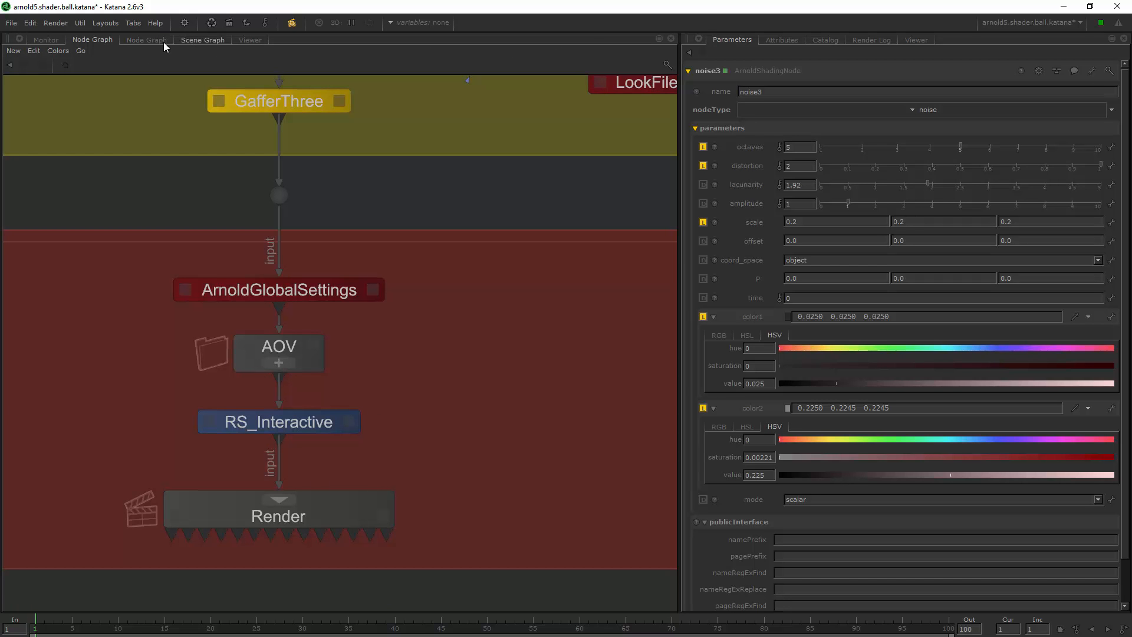
{"action": "left_click", "coordinate": [131, 40]}
{"action": "scroll", "coordinate": [392, 172], "scroll_direction": "down", "scroll_amount": 3}
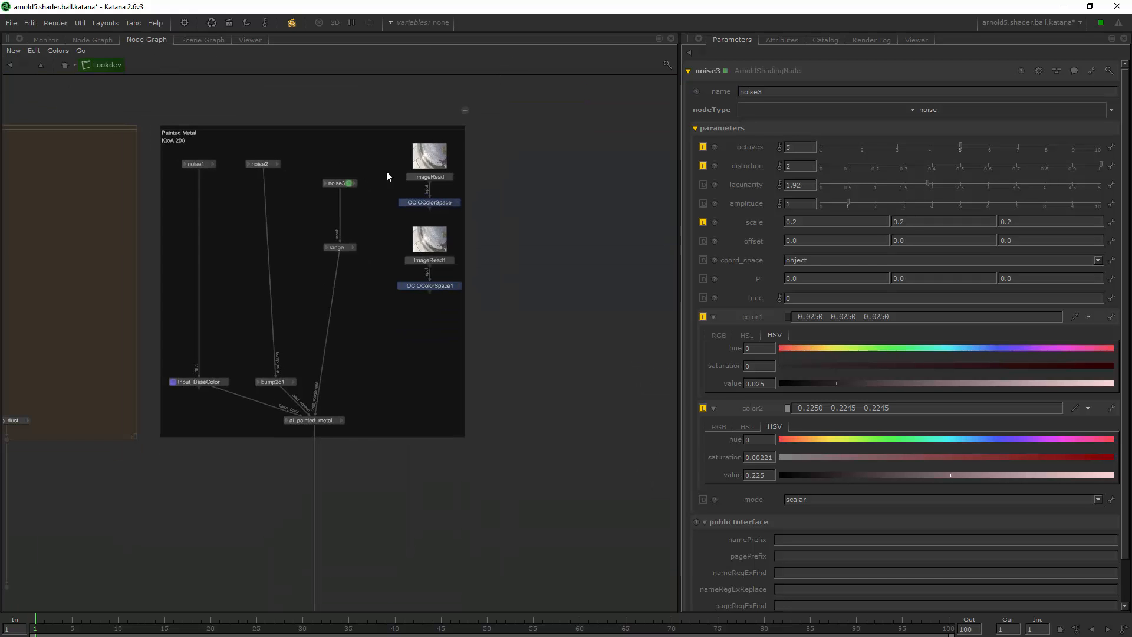
{"action": "key", "text": "Tab"}
{"action": "type", "text": "bav"}
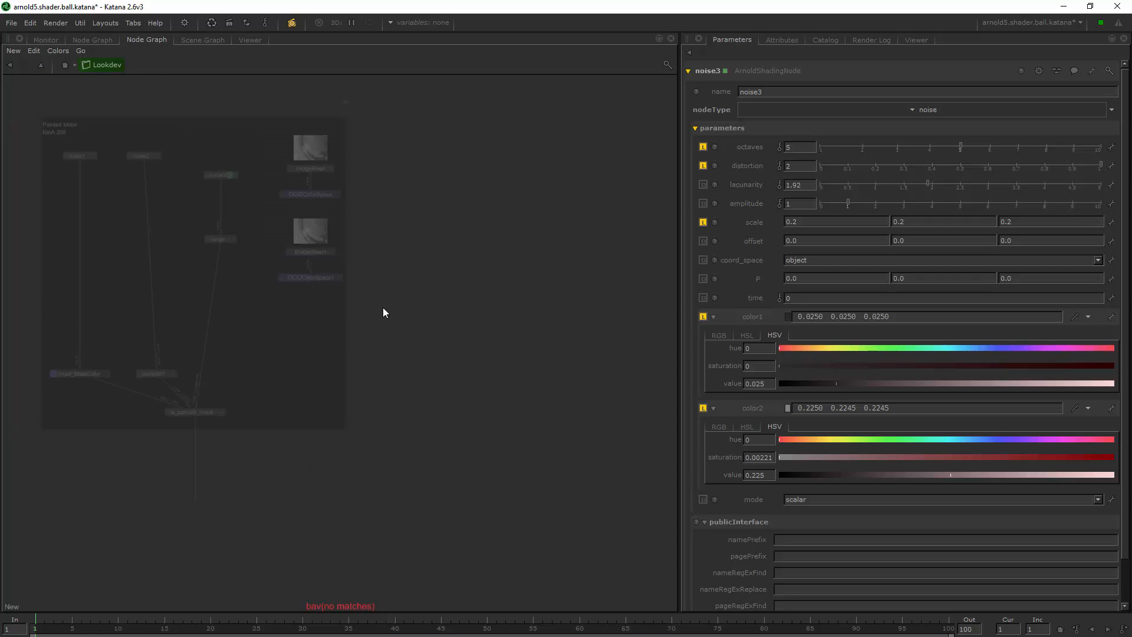
{"action": "key", "text": "BackSpace"}
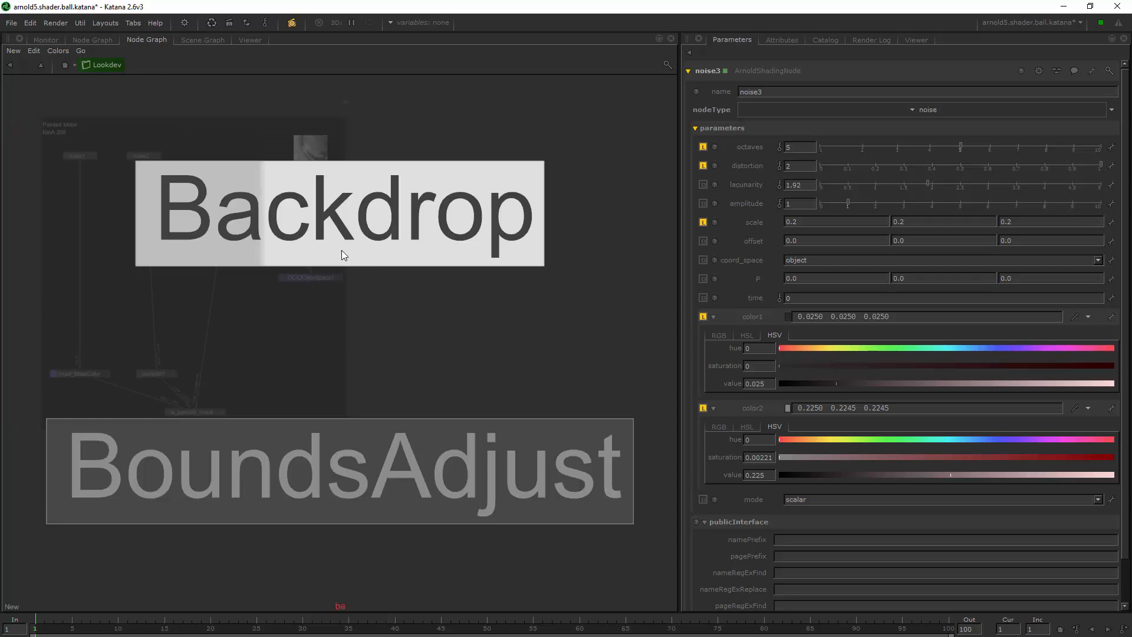
{"action": "left_click", "coordinate": [330, 236]}
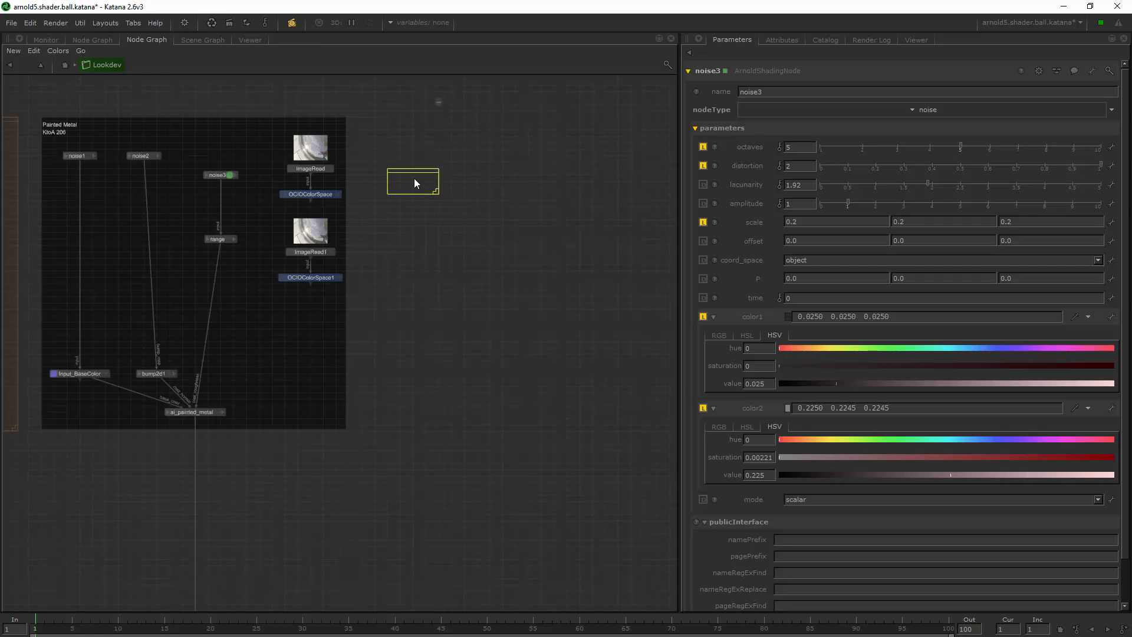
{"action": "key", "text": "Delete"}
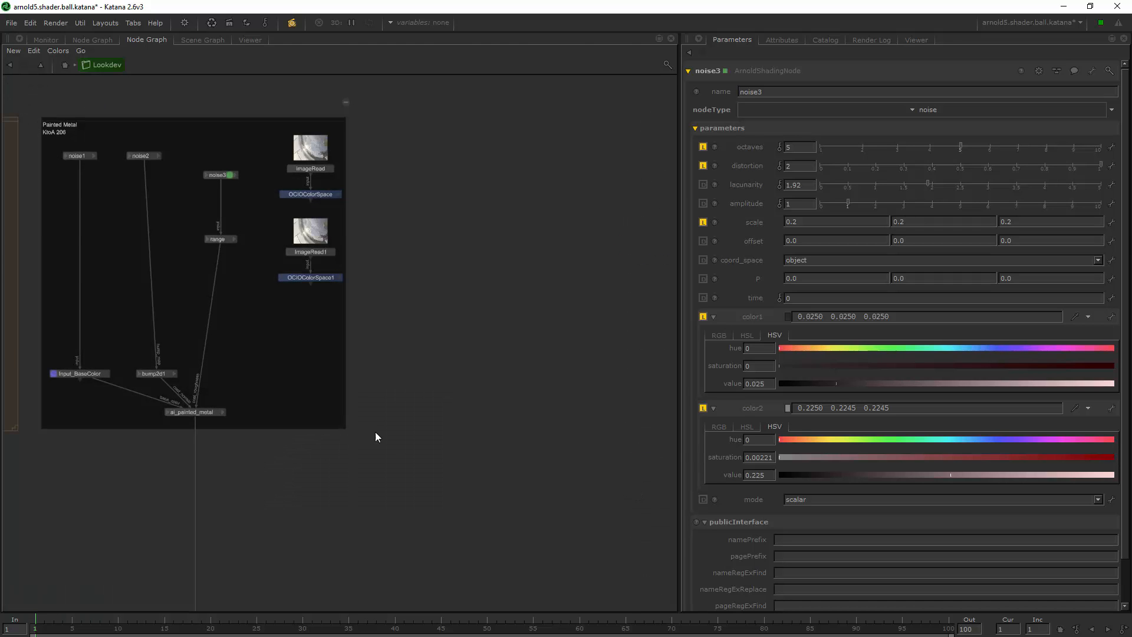
Widen the Painted Metal backdrop well beyond the reference image nodes to make room for another shader
{"action": "mouse_move", "coordinate": [375, 433]}
{"action": "left_mouse_down"}
{"action": "mouse_move", "coordinate": [741, 434]}
{"action": "mouse_move", "coordinate": [719, 422]}
{"action": "left_mouse_up"}
{"action": "middle_click_drag", "start_coordinate": [466, 207], "coordinate": [410, 215]}
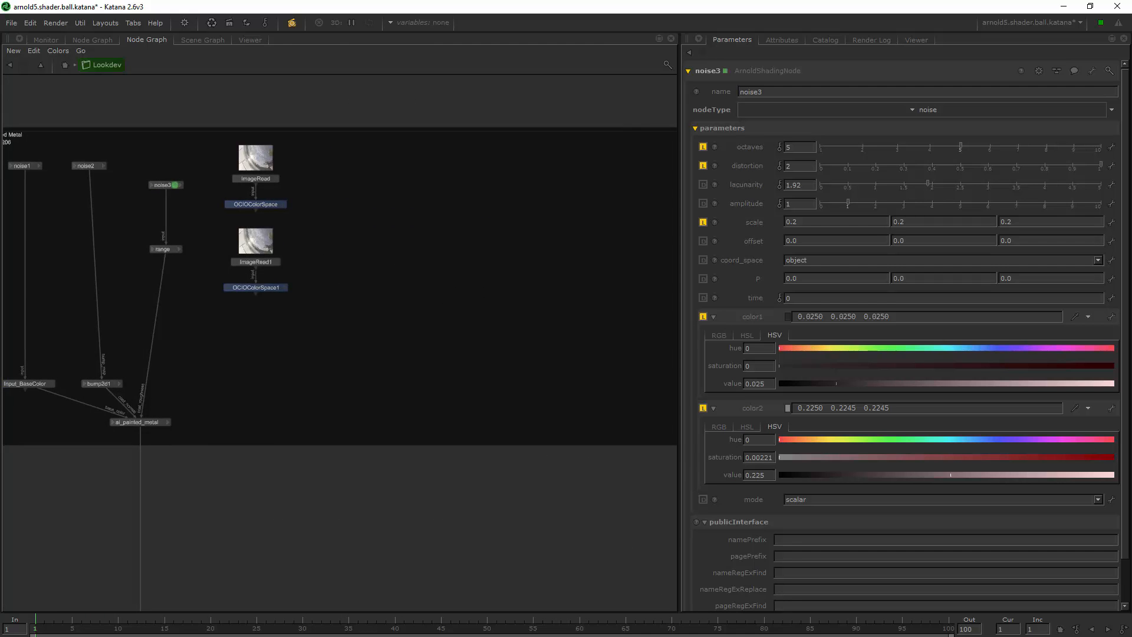
{"action": "middle_click_drag", "start_coordinate": [430, 320], "coordinate": [438, 288]}
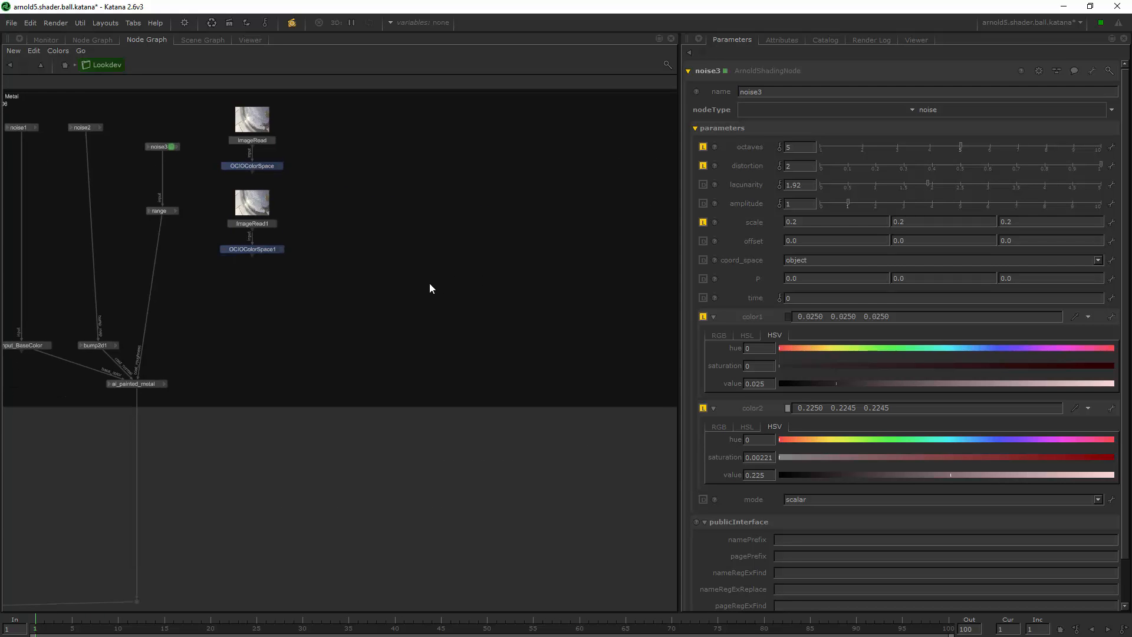
Add a standard_surface shading node level with ai_painted_metal inside the widened backdrop and name it ai_metal
{"action": "key", "text": "Tab"}
{"action": "type", "text": "su"}
{"action": "key", "text": "Escape"}
{"action": "left_click", "coordinate": [423, 385]}
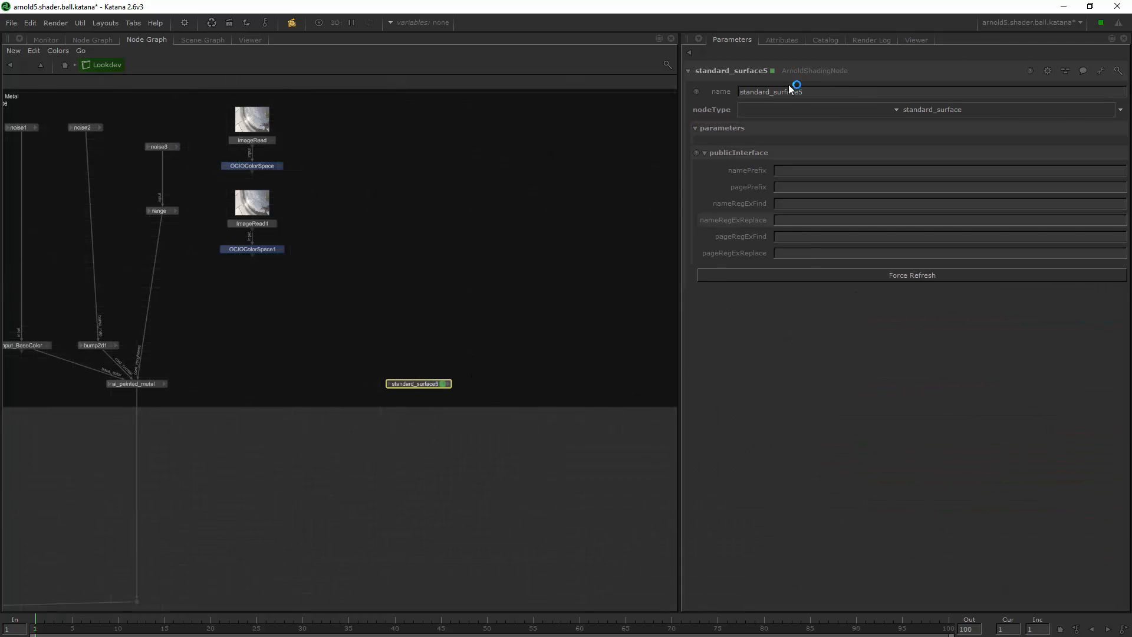
{"action": "type", "text": "ai"}
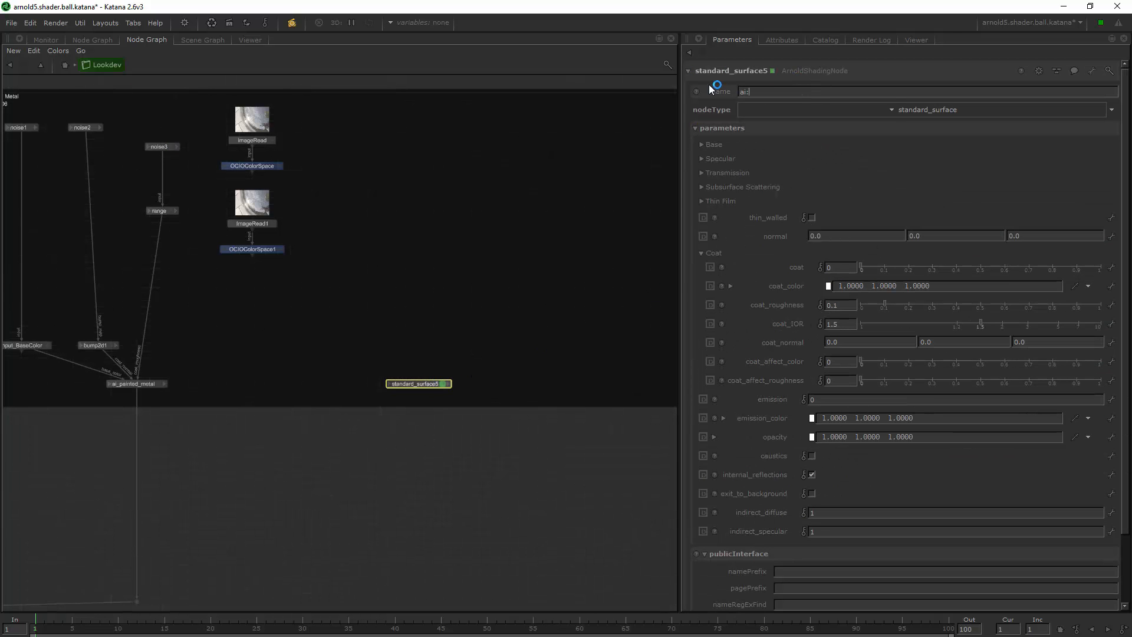
{"action": "type", "text": "_metl"}
{"action": "key", "text": "Return"}
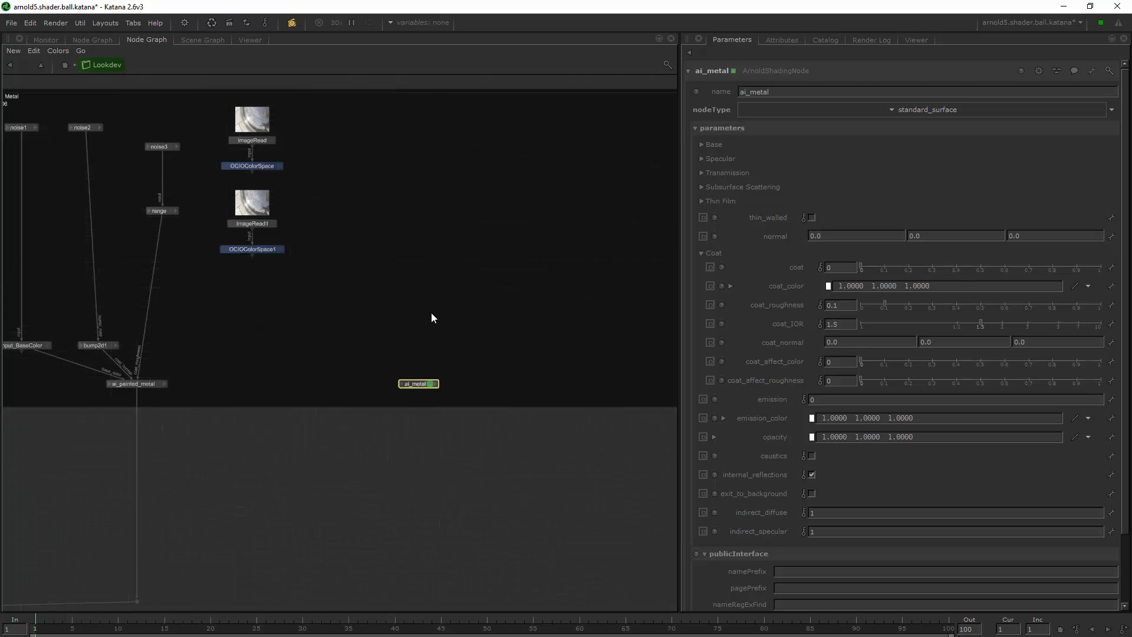
Set ai_metal's base weight to 1 and darken its base_color to an HSV value of about 0.276
{"action": "left_click", "coordinate": [712, 145]}
{"action": "left_click_drag", "start_coordinate": [1048, 157], "coordinate": [1100, 158]}
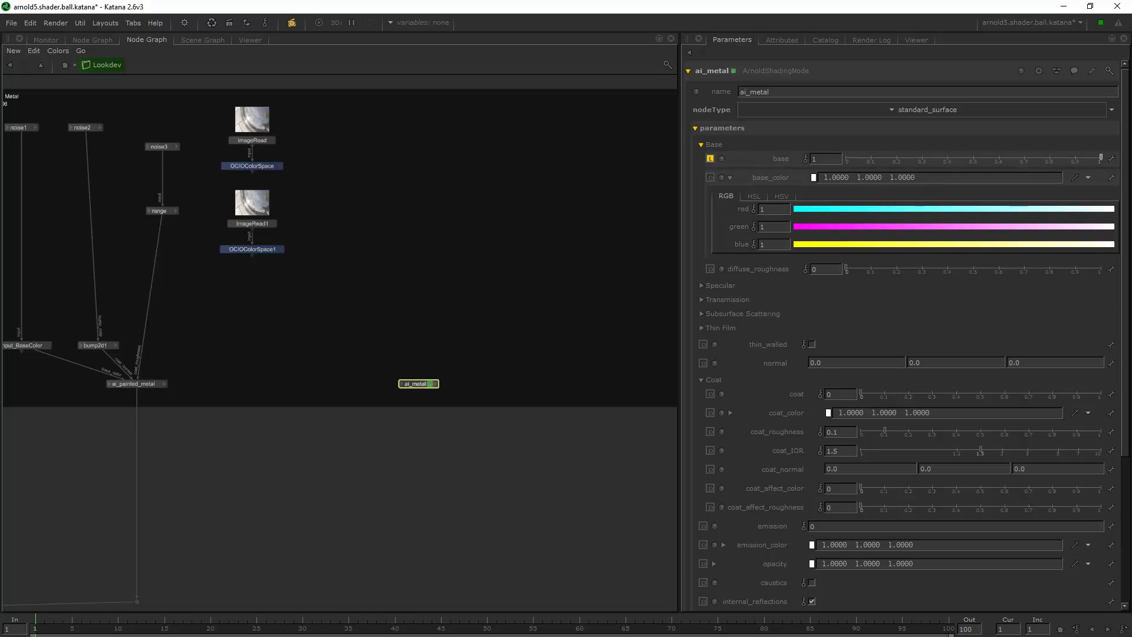
{"action": "left_click", "coordinate": [729, 177]}
{"action": "left_click", "coordinate": [729, 177]}
{"action": "left_click", "coordinate": [782, 196]}
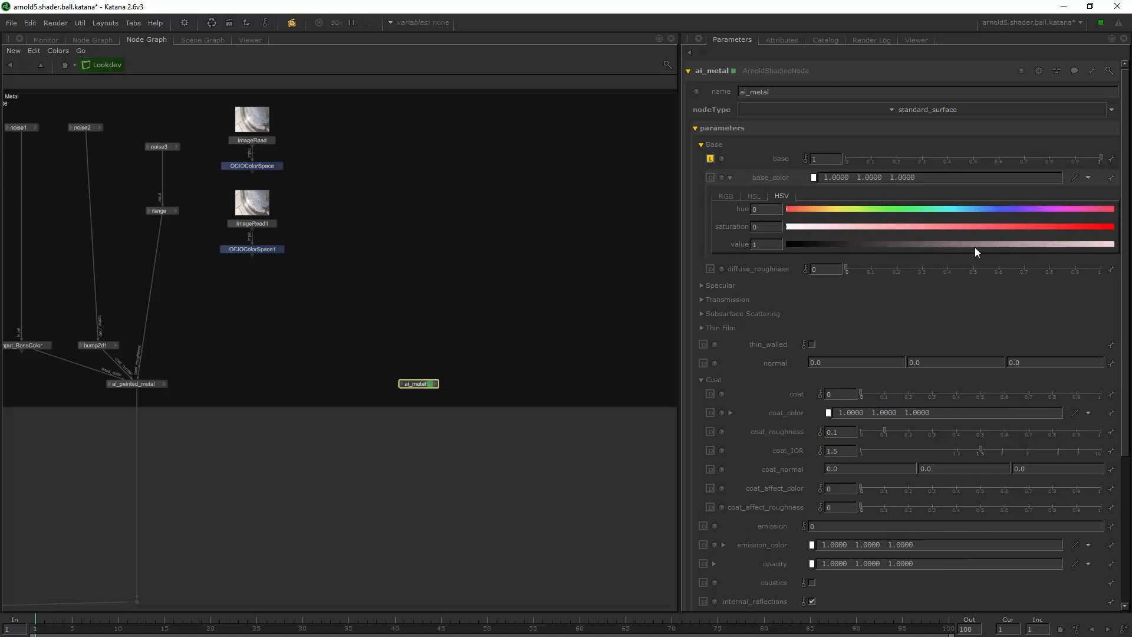
{"action": "mouse_move", "coordinate": [976, 247]}
{"action": "left_mouse_down"}
{"action": "mouse_move", "coordinate": [871, 249]}
{"action": "mouse_move", "coordinate": [982, 245]}
{"action": "mouse_move", "coordinate": [970, 246]}
{"action": "left_mouse_up"}
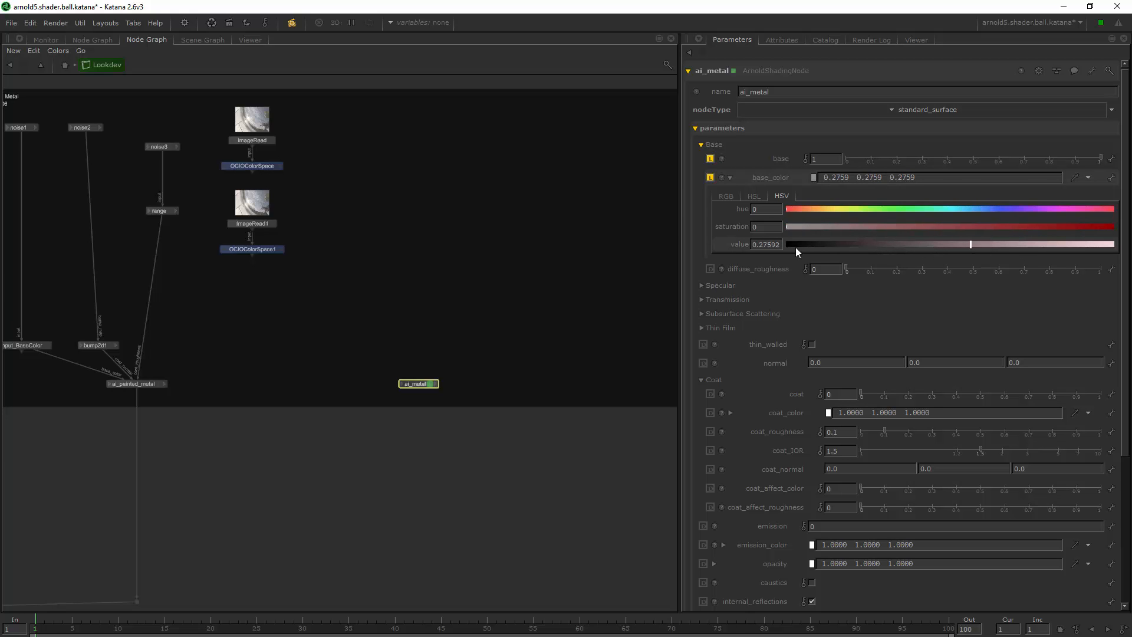
{"action": "left_click", "coordinate": [730, 177]}
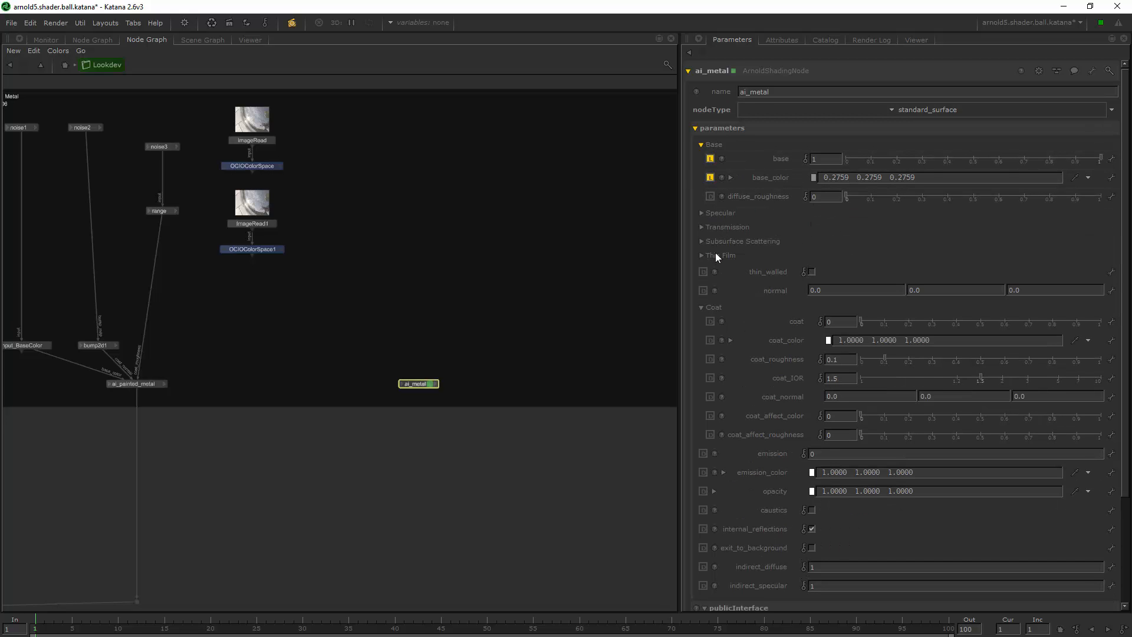
Set ai_metal's metalness to 1 and its specular_roughness to 0.282
{"action": "left_click", "coordinate": [709, 307]}
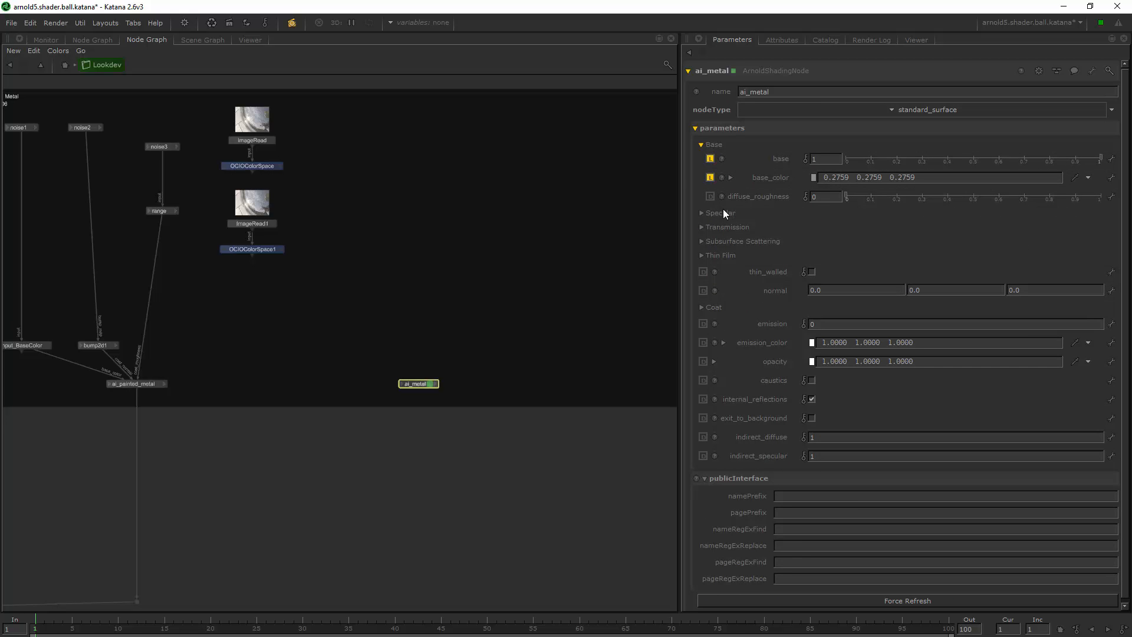
{"action": "left_click", "coordinate": [723, 211]}
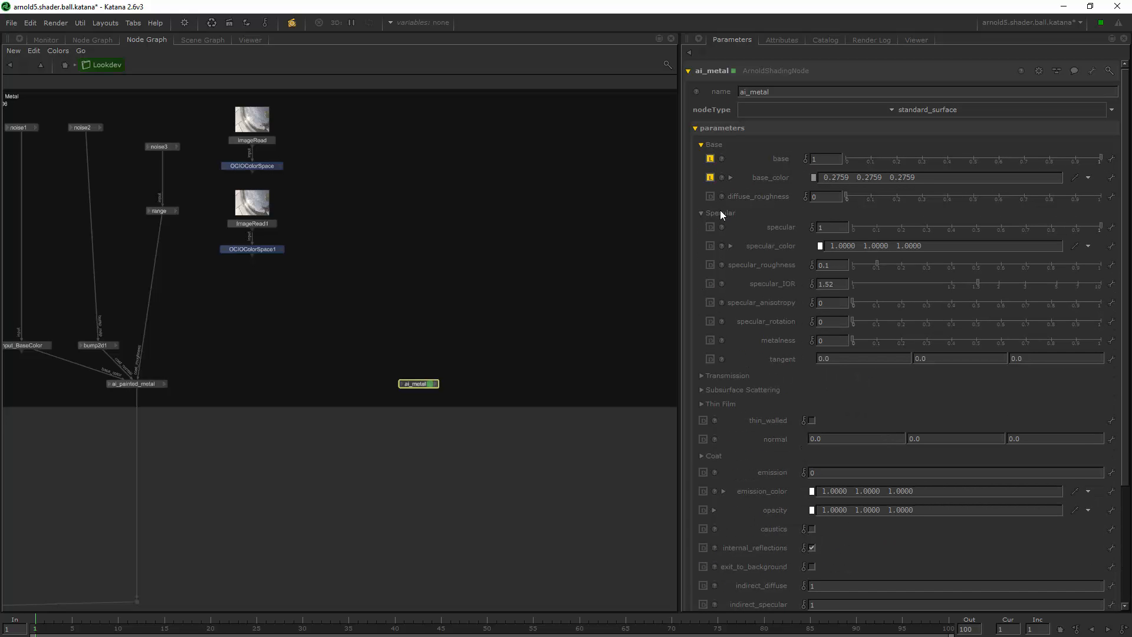
{"action": "double_click", "coordinate": [830, 340]}
{"action": "type", "text": "1"}
{"action": "left_click", "coordinate": [835, 321]}
{"action": "type", "text": "0"}
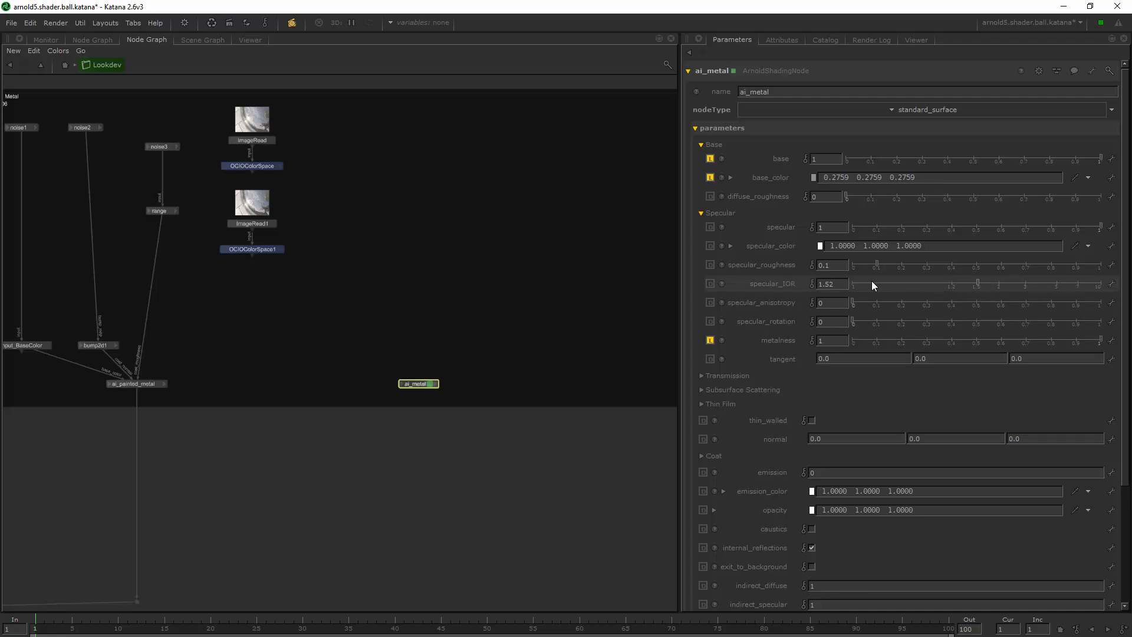
{"action": "left_click_drag", "start_coordinate": [877, 263], "coordinate": [914, 264]}
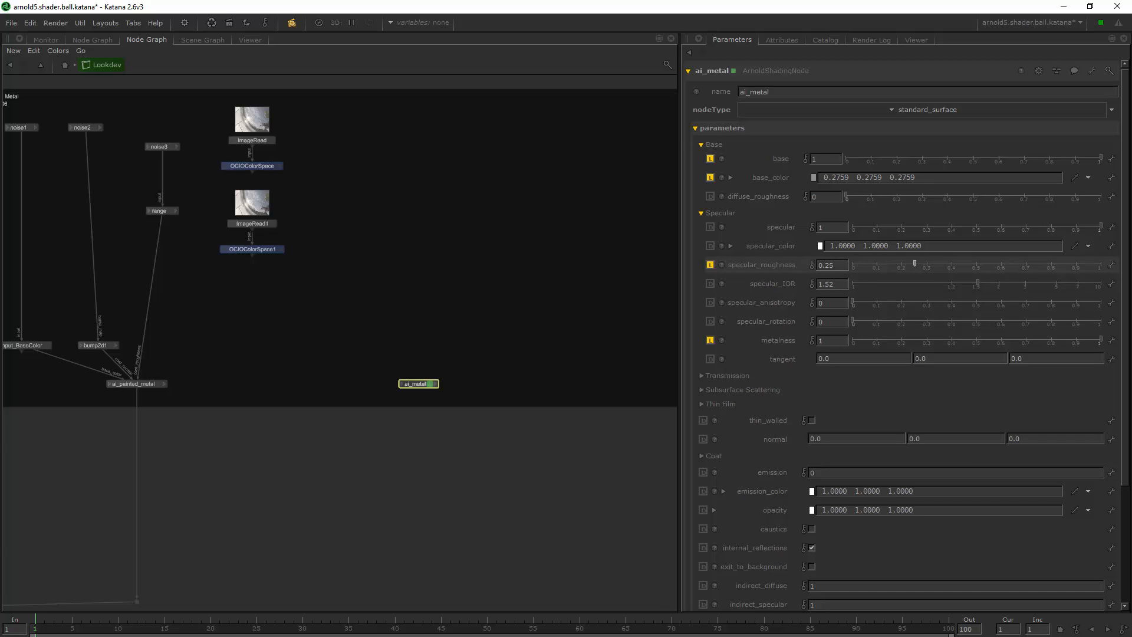
Add a mix_shader node below and between ai_painted_metal and ai_metal
{"action": "left_click", "coordinate": [412, 344]}
{"action": "key", "text": "Tab"}
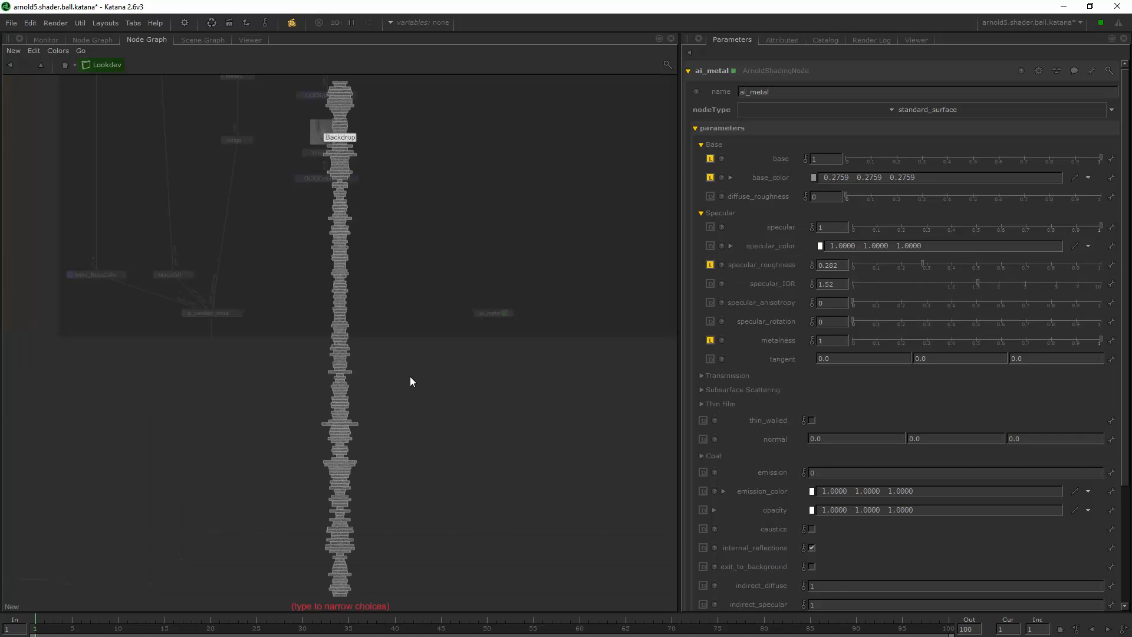
{"action": "key", "text": "Escape"}
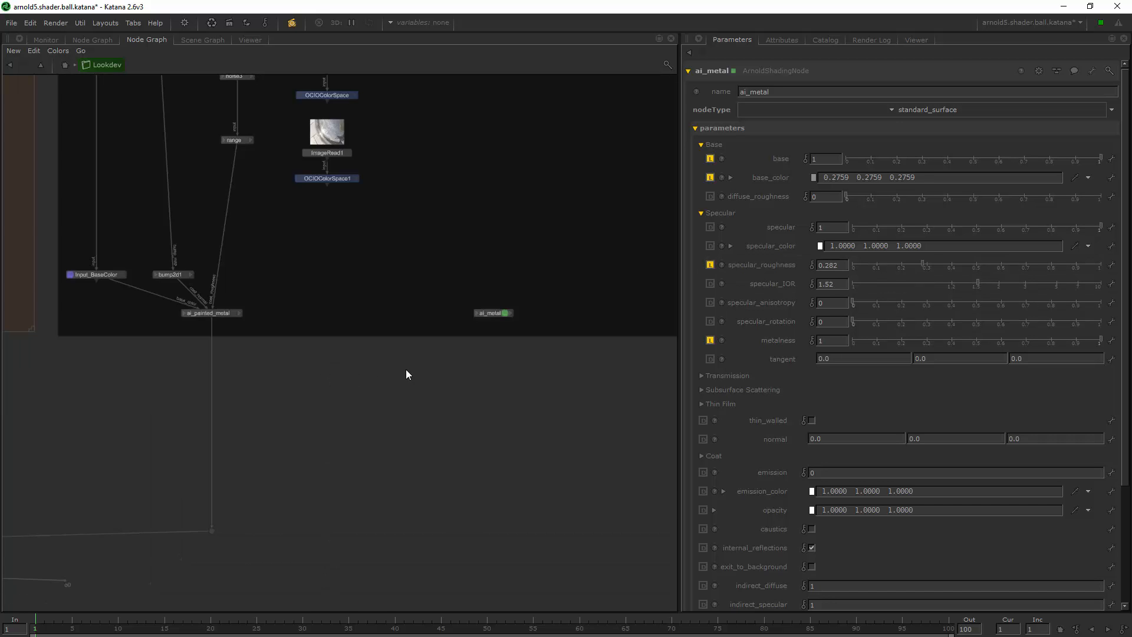
{"action": "key", "text": "shift+a"}
{"action": "type", "text": "mi"}
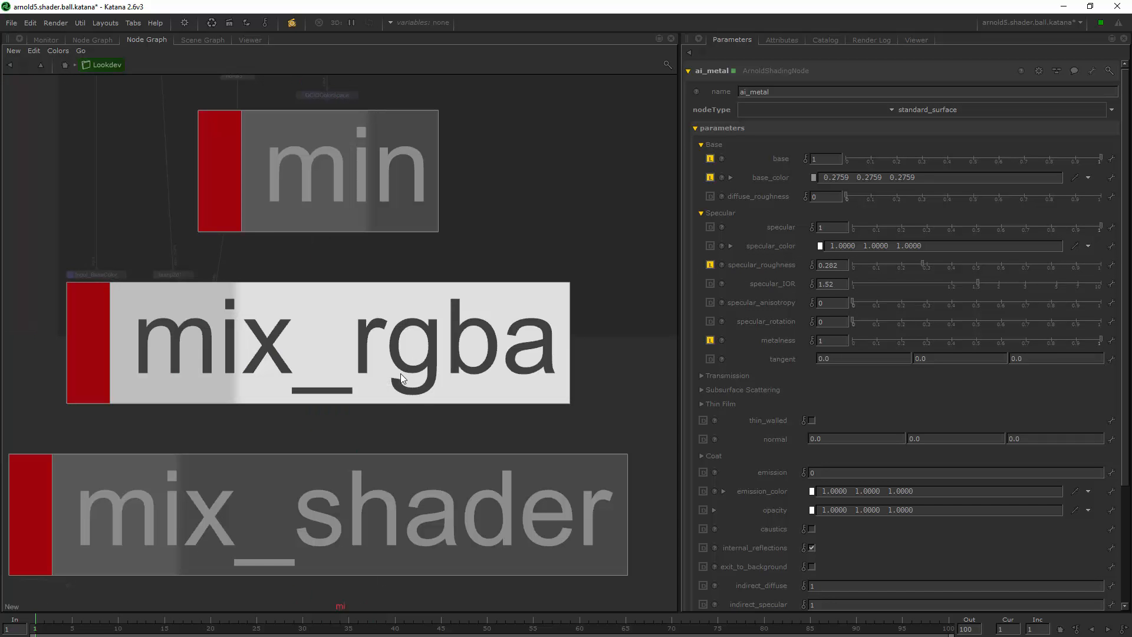
{"action": "left_click", "coordinate": [358, 494]}
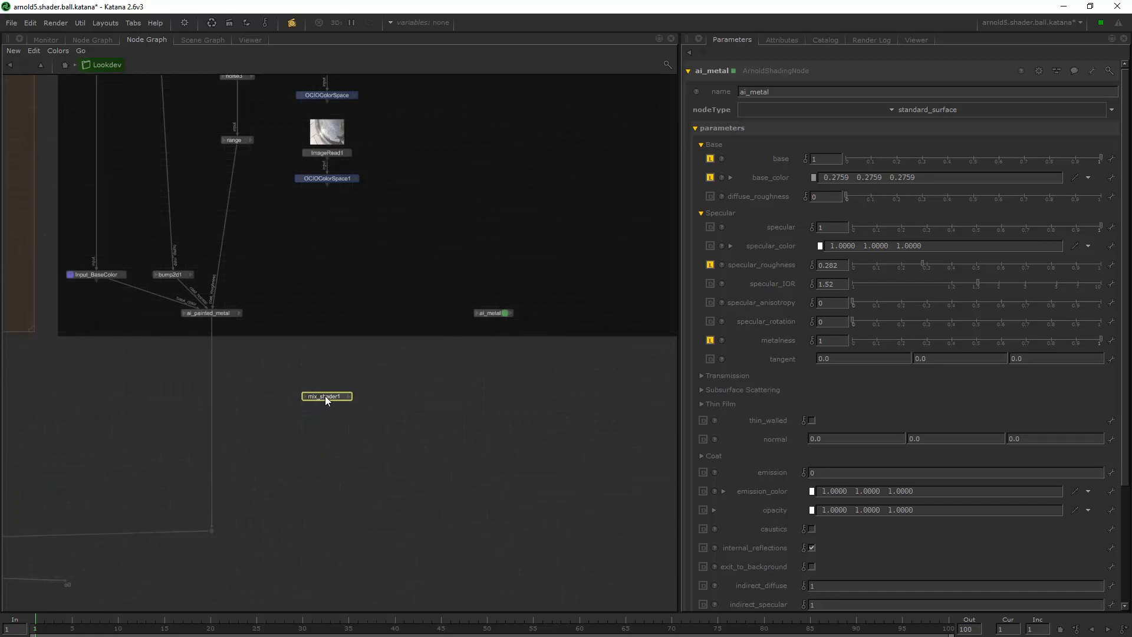
{"action": "left_click", "coordinate": [316, 377]}
{"action": "scroll", "coordinate": [316, 377], "scroll_direction": "up", "scroll_amount": 2}
{"action": "left_click", "coordinate": [223, 298]}
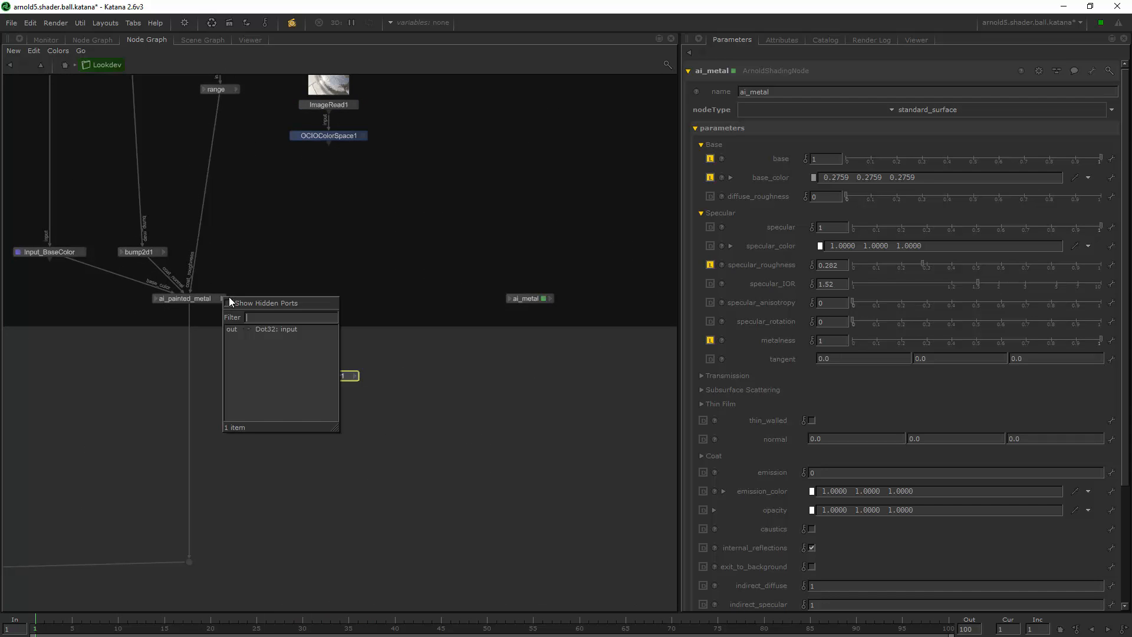
{"action": "left_click", "coordinate": [246, 331]}
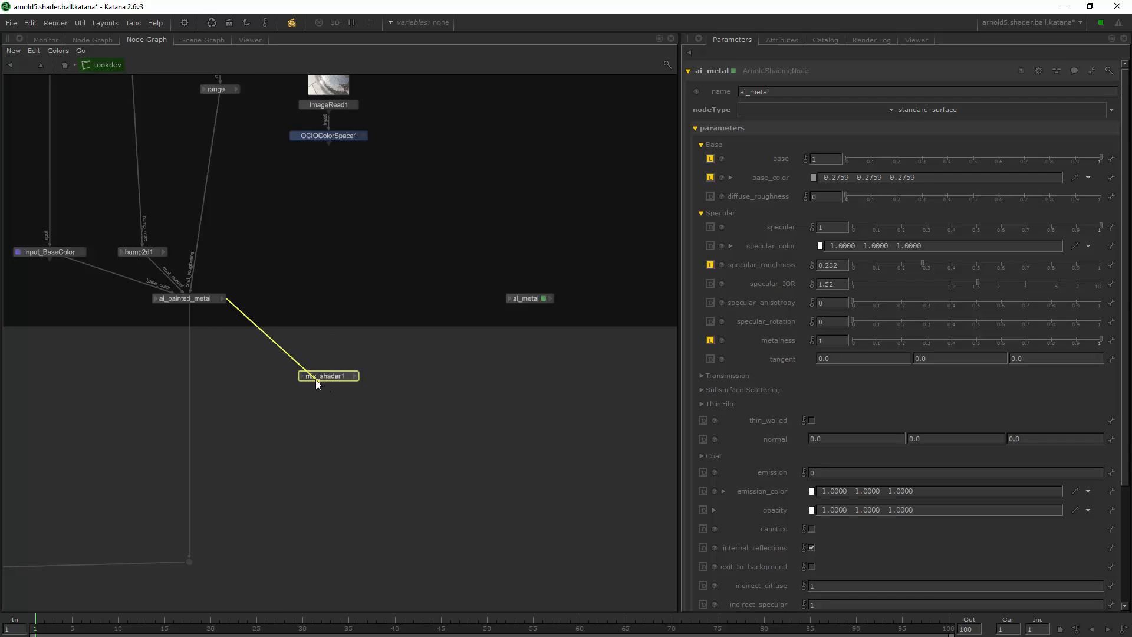
{"action": "left_click", "coordinate": [316, 380]}
{"action": "left_click", "coordinate": [297, 384]}
Open the parameters of mix_shader1 and connect the ai_painted_metal output to its shader1 input
{"action": "key", "text": "e"}
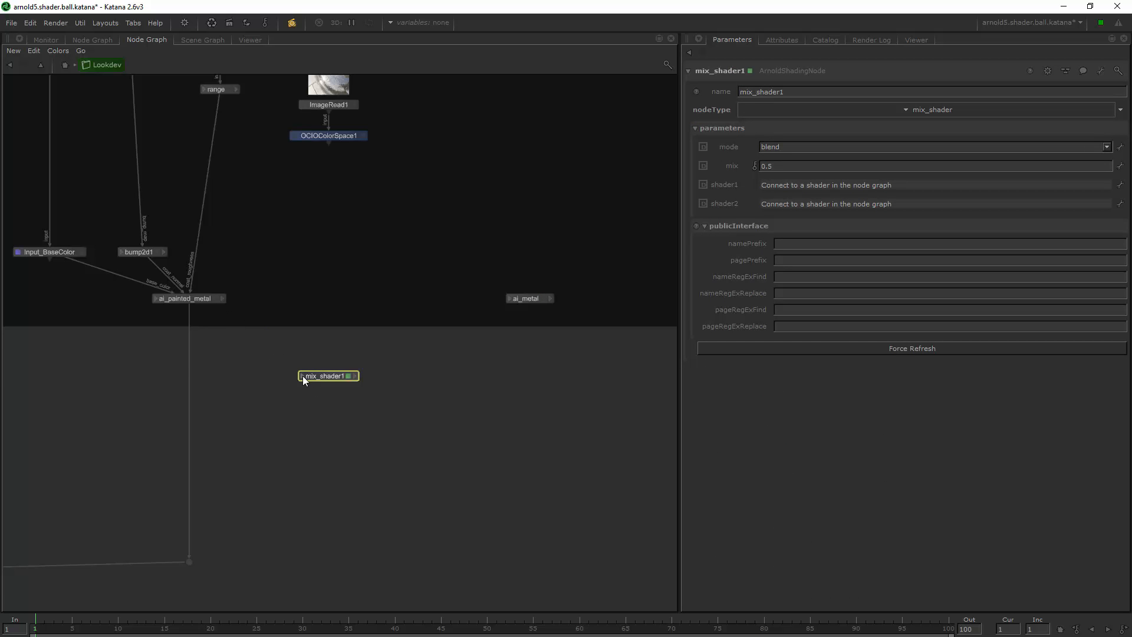
{"action": "left_click", "coordinate": [224, 296]}
{"action": "left_click", "coordinate": [222, 298]}
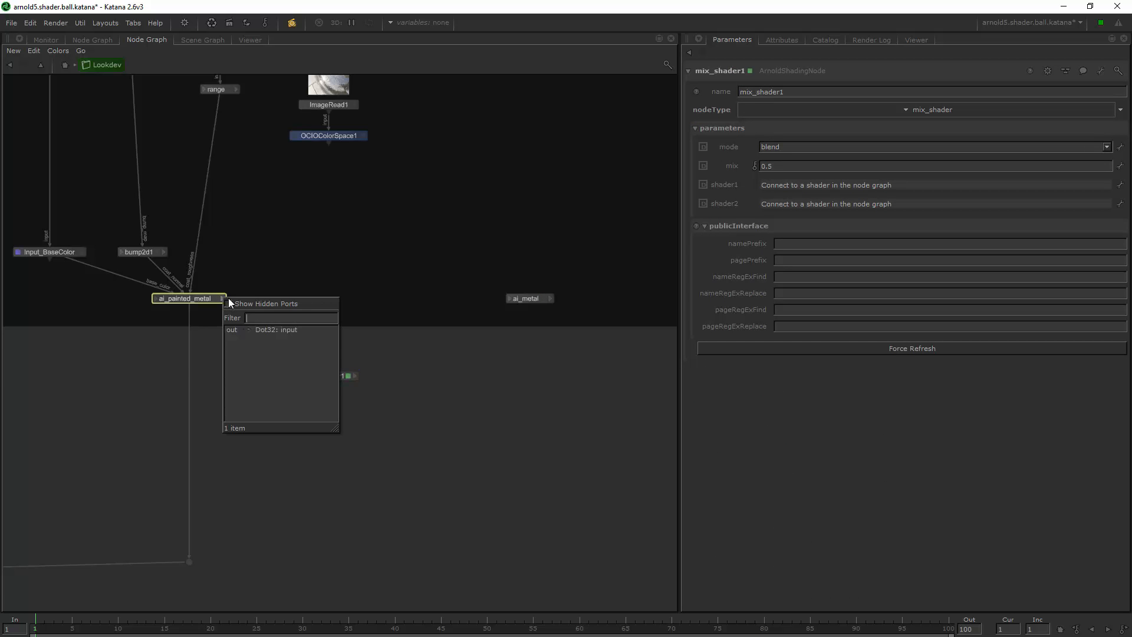
{"action": "left_click", "coordinate": [267, 330]}
{"action": "left_click", "coordinate": [310, 378]}
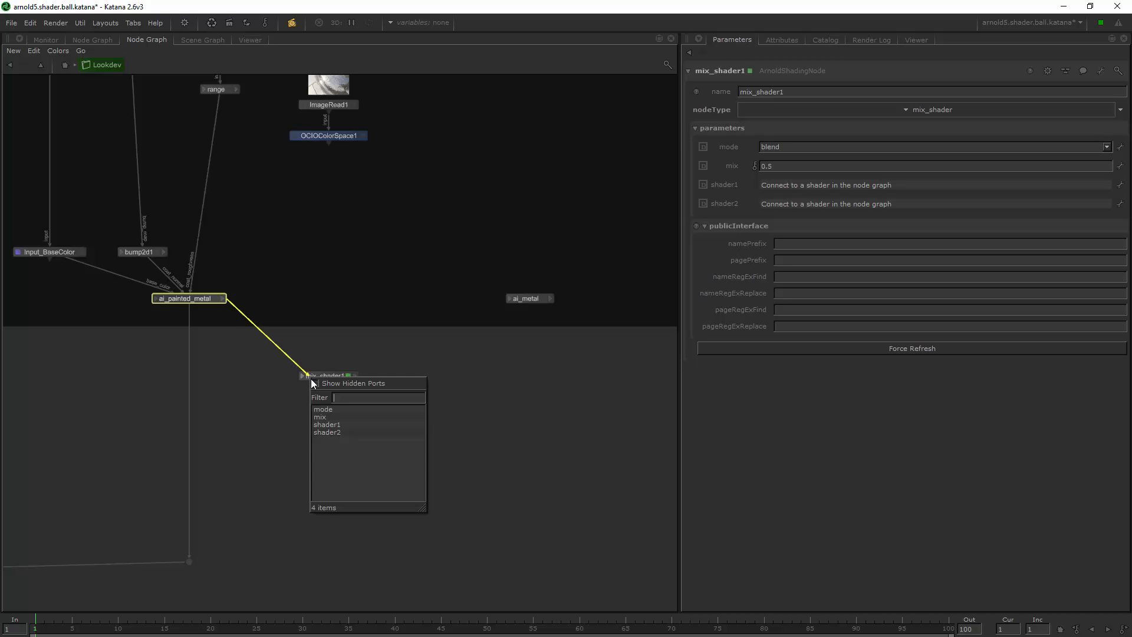
{"action": "left_click", "coordinate": [329, 425]}
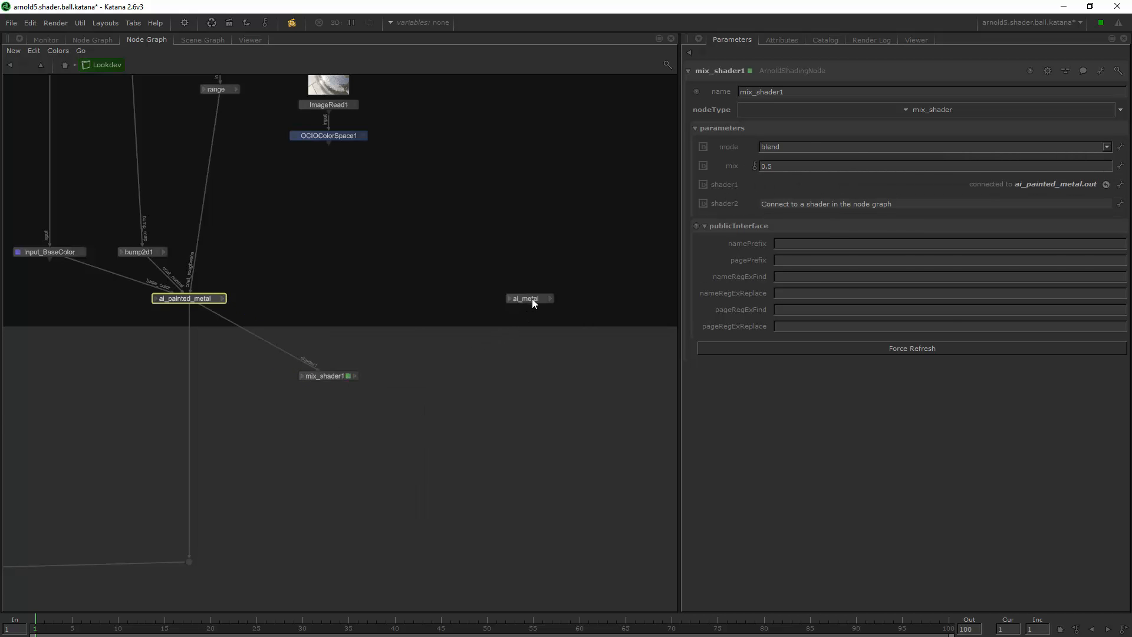
Open the parameters of ai_metal and connect its output to the shader2 input of mix_shader1
{"action": "key", "text": "e"}
{"action": "left_click", "coordinate": [549, 299]}
{"action": "left_click", "coordinate": [556, 319]}
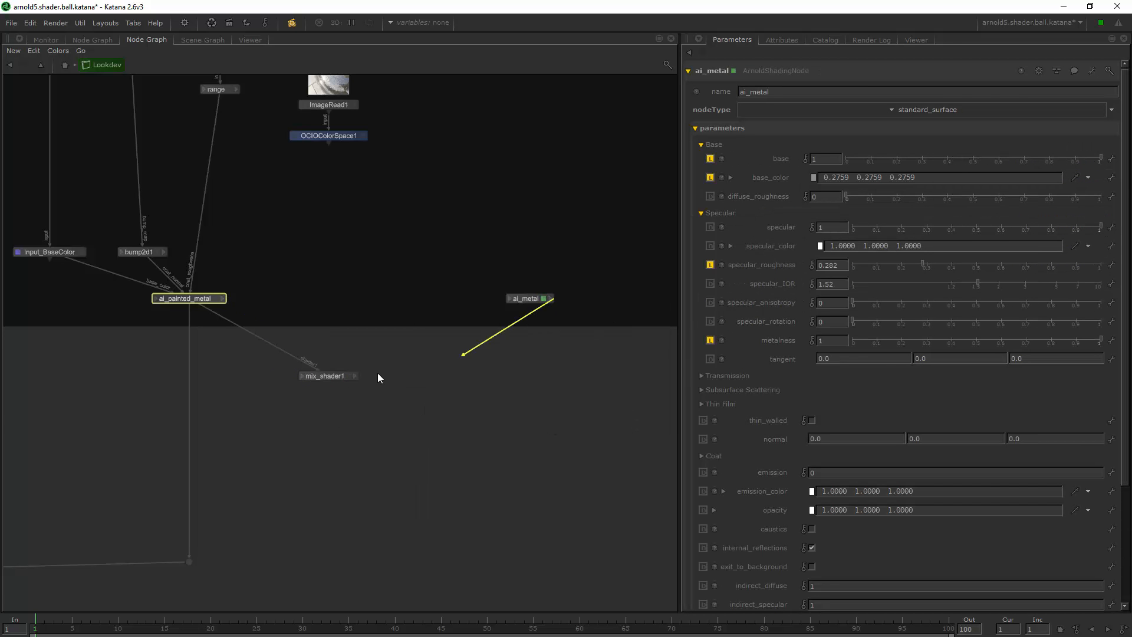
{"action": "left_click", "coordinate": [321, 376]}
{"action": "left_click", "coordinate": [349, 431]}
Connect mix_shader1's output to the downstream dot in place of ai_painted_metal, and place mix_shader1 directly beneath ai_painted_metal
{"action": "left_click", "coordinate": [355, 376]}
{"action": "left_click", "coordinate": [368, 406]}
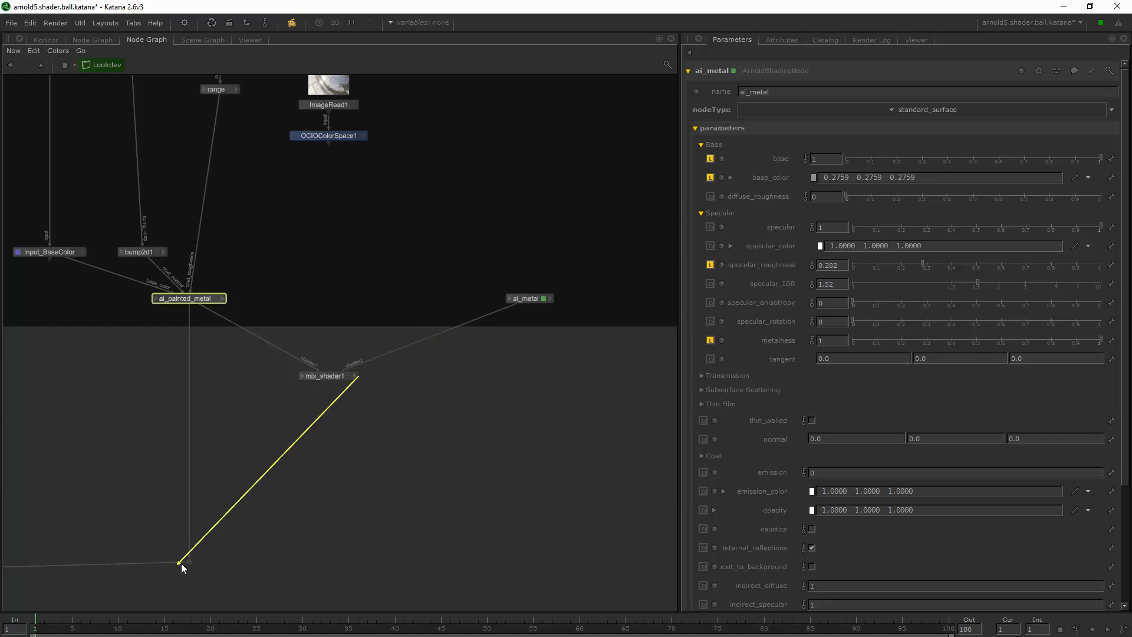
{"action": "left_click", "coordinate": [199, 554]}
{"action": "left_click_drag", "start_coordinate": [313, 374], "coordinate": [171, 332]}
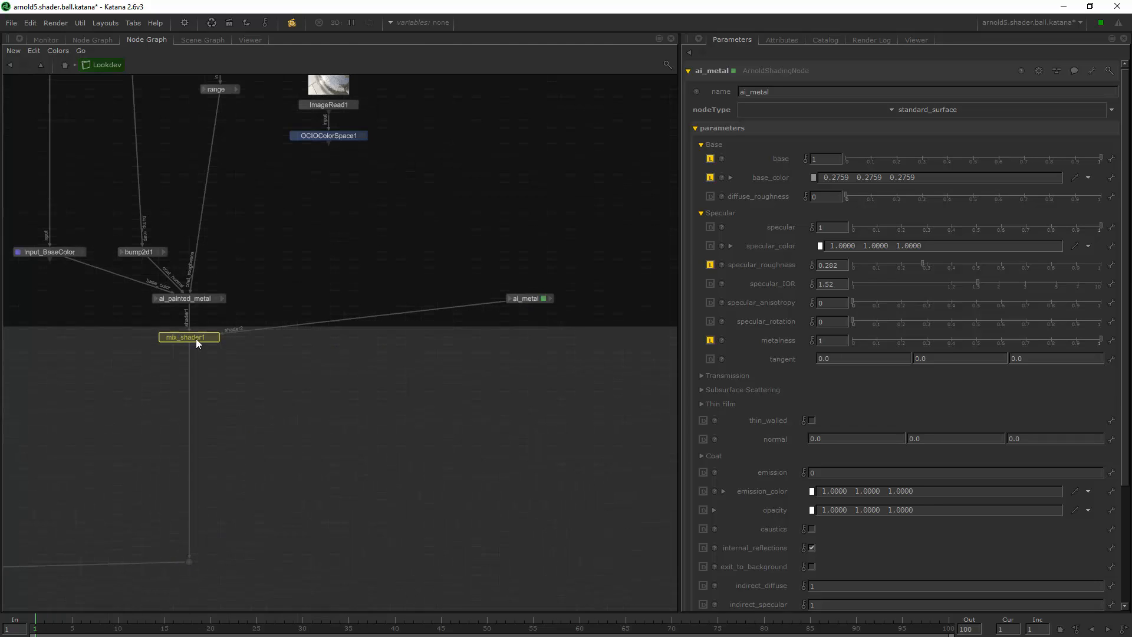
Open the parameters of mix_shader1 and set its mix value to 1
{"action": "key", "text": "e"}
{"action": "left_click", "coordinate": [784, 169]}
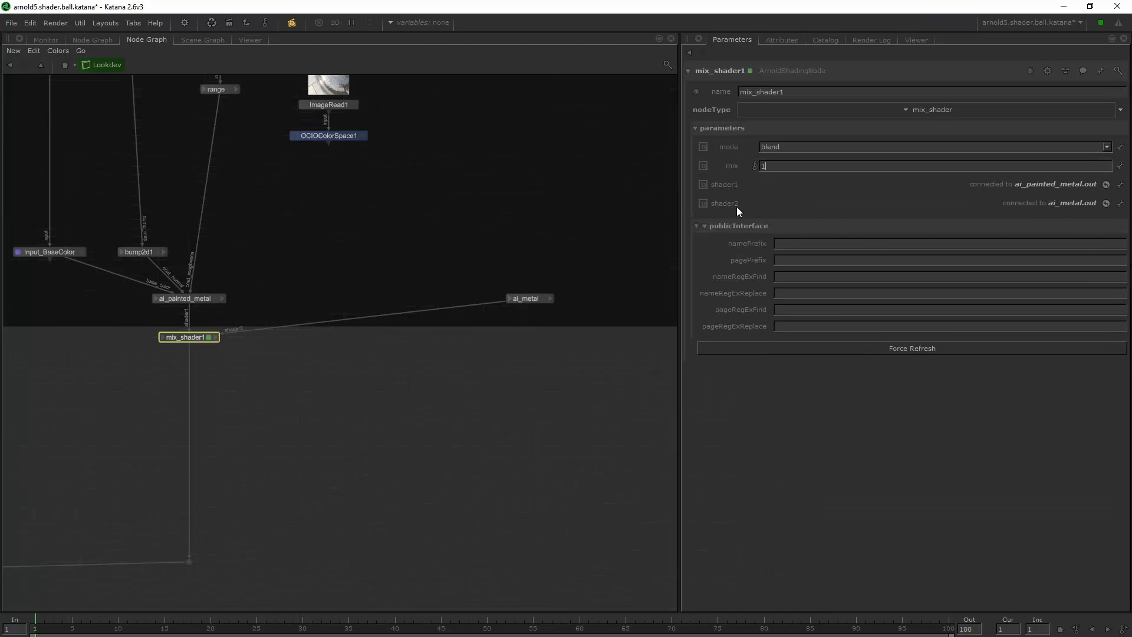
Insert a dot into the connection from ai_metal to mix_shader1 and align it straight below ai_metal
{"action": "left_click_drag", "start_coordinate": [534, 298], "coordinate": [573, 338]}
{"action": "key", "text": "period"}
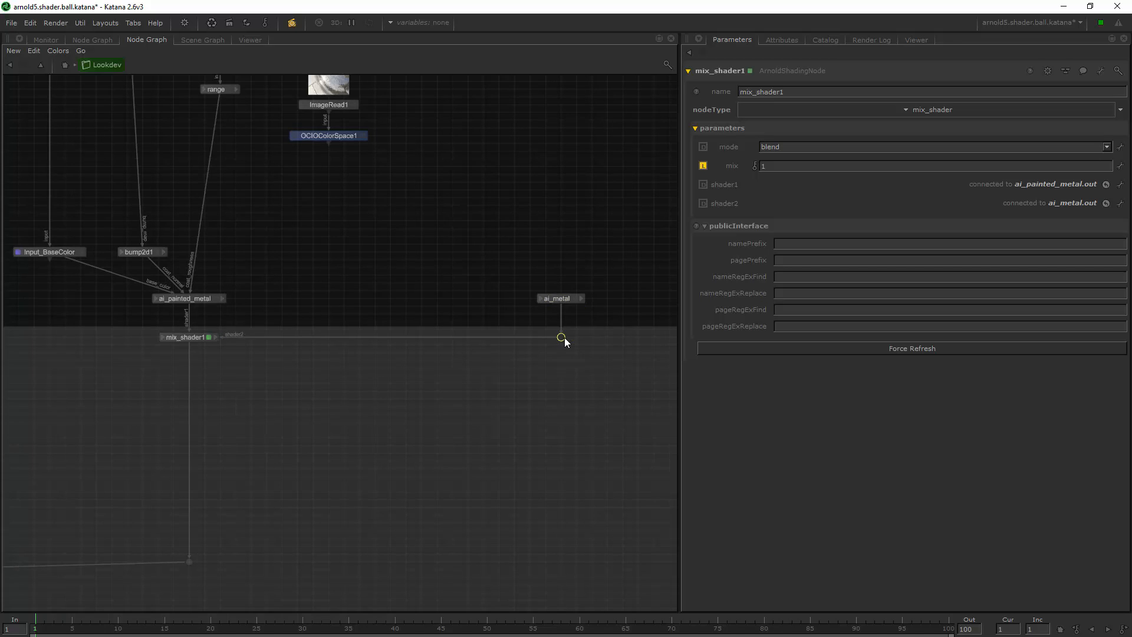
{"action": "left_click", "coordinate": [564, 299]}
{"action": "left_click", "coordinate": [431, 271]}
Compare the shader ball render with the reference photo by swapping the front and back images in the monitor
{"action": "middle_click_drag", "start_coordinate": [427, 151], "coordinate": [380, 285]}
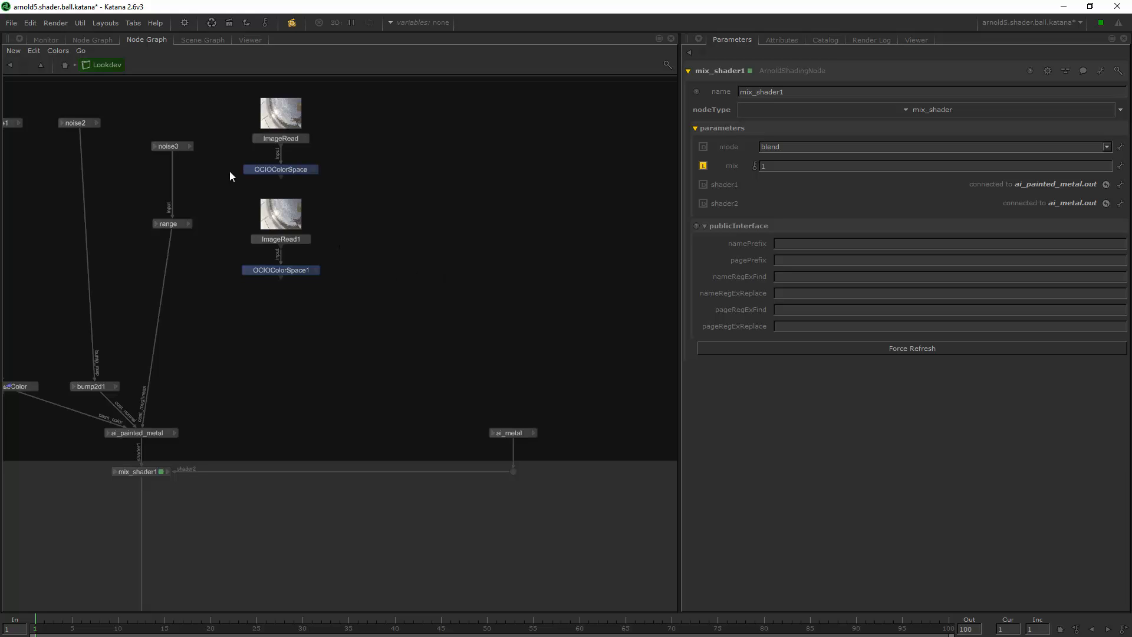
{"action": "left_click", "coordinate": [47, 40]}
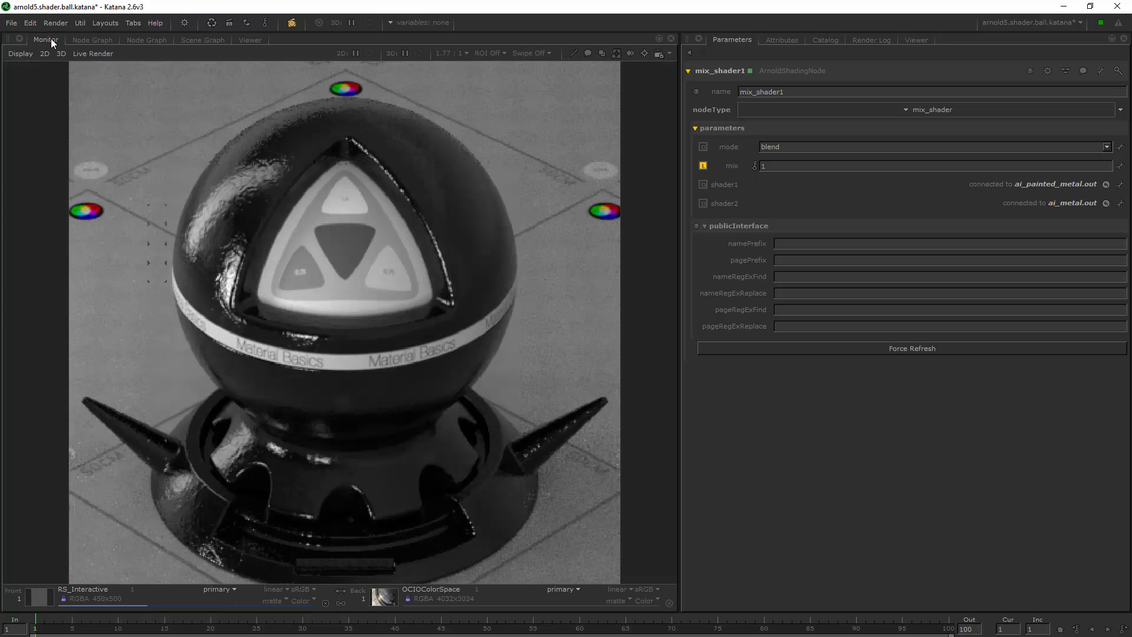
{"action": "middle_click_drag", "start_coordinate": [275, 281], "coordinate": [297, 228]}
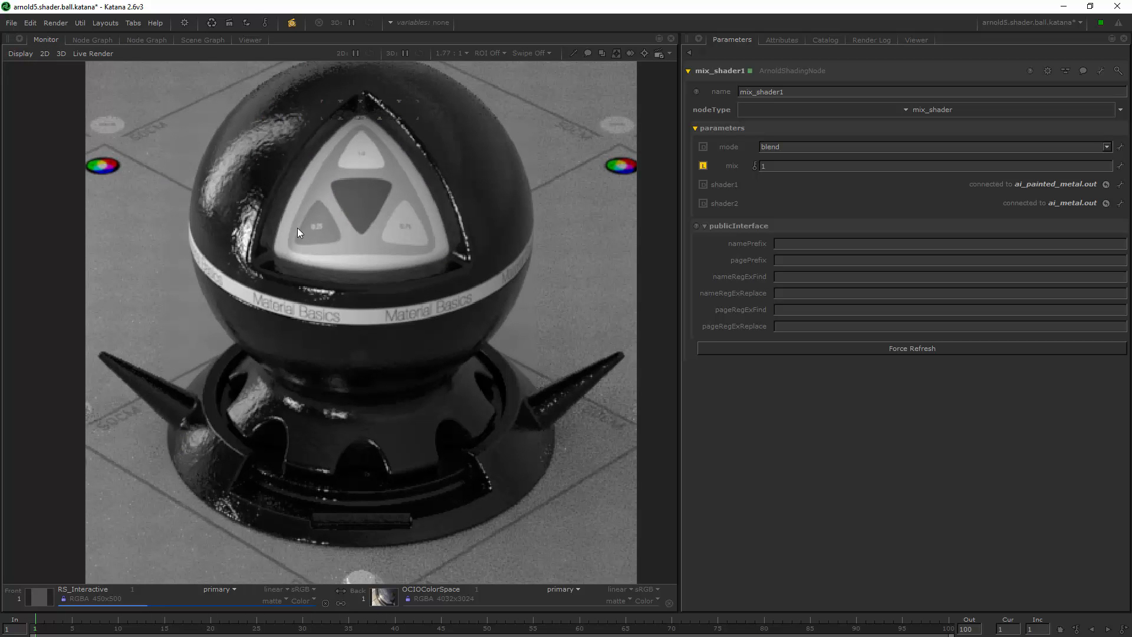
{"action": "scroll", "coordinate": [349, 238], "scroll_direction": "down", "scroll_amount": 2}
{"action": "key", "text": "Home"}
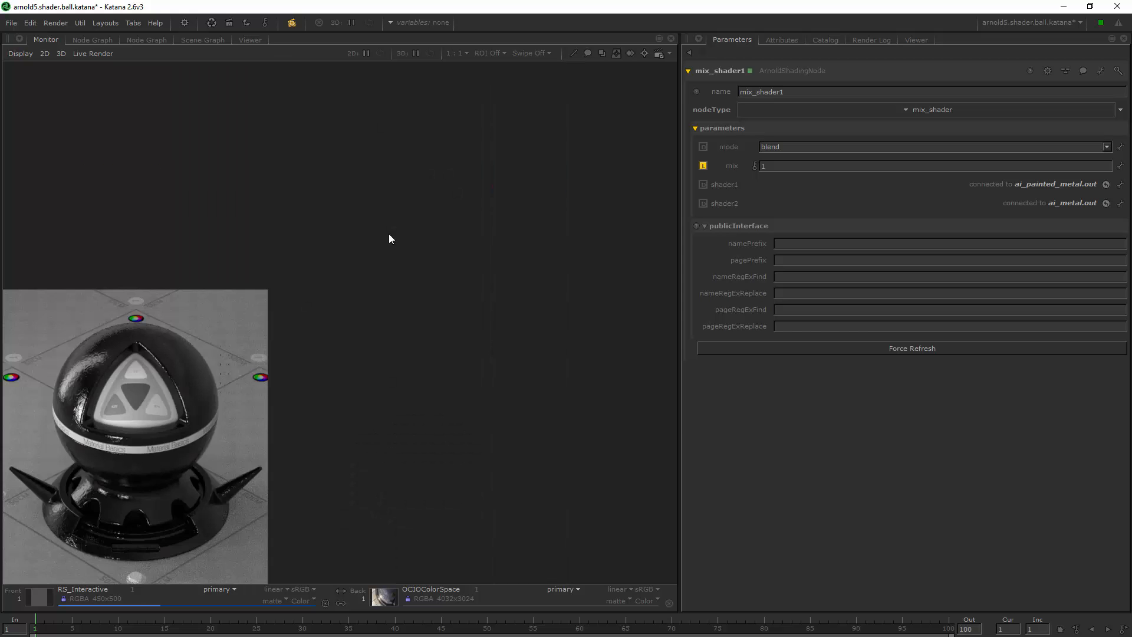
{"action": "middle_click_drag", "start_coordinate": [194, 401], "coordinate": [444, 317]}
{"action": "middle_click_drag", "start_coordinate": [199, 213], "coordinate": [174, 152]}
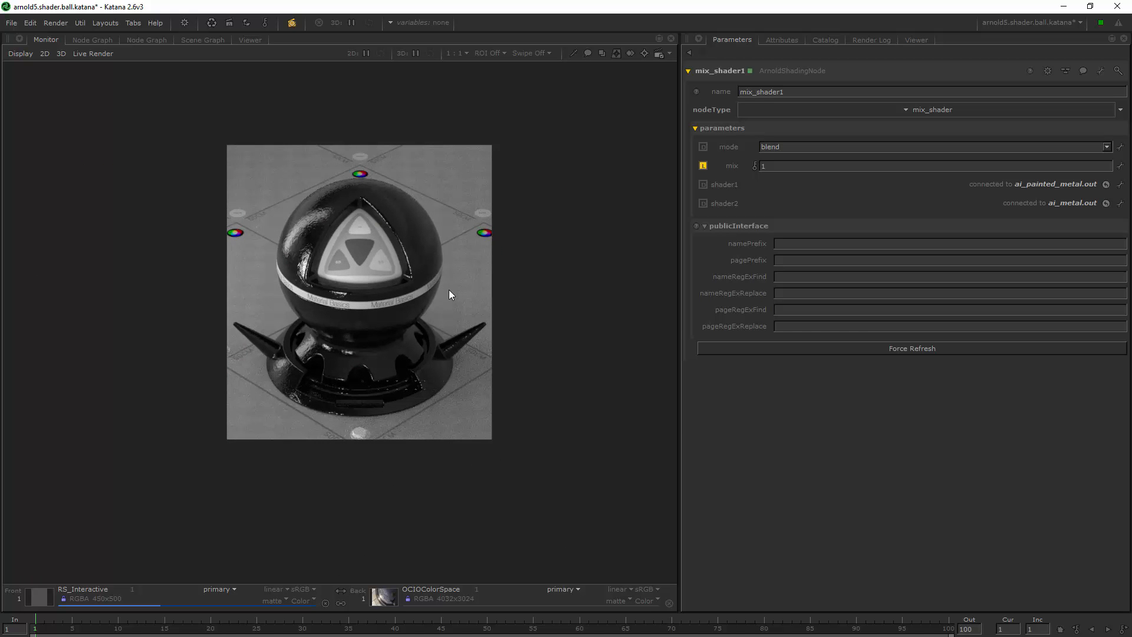
{"action": "key", "text": "space"}
{"action": "key", "text": "space"}
{"action": "key", "text": "grave"}
{"action": "scroll", "coordinate": [454, 277], "scroll_direction": "down", "scroll_amount": 3}
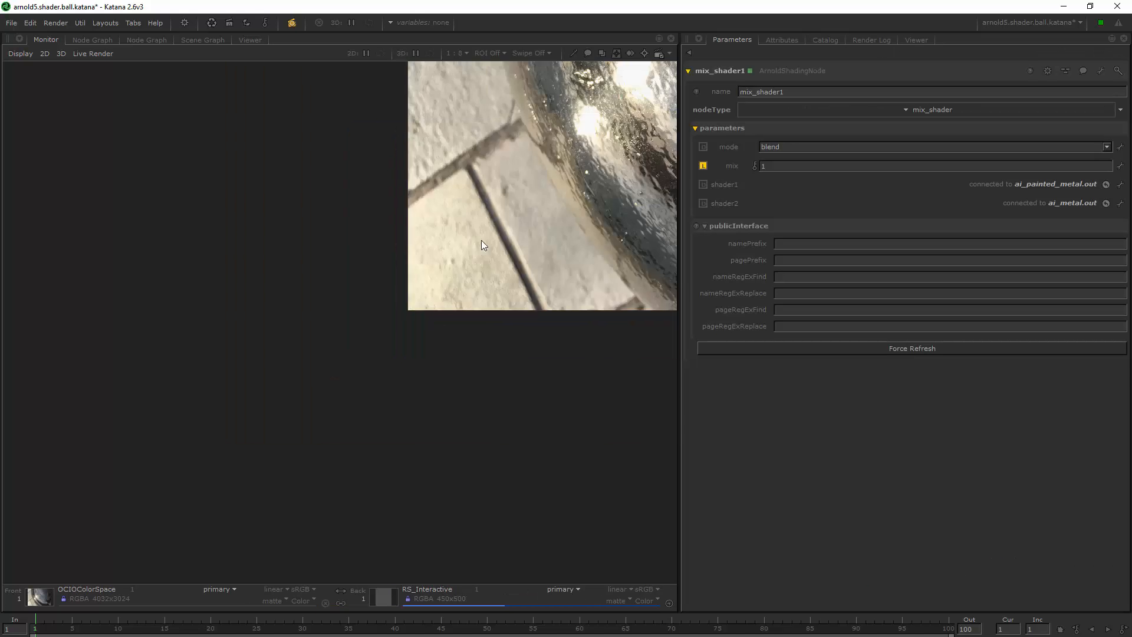
{"action": "scroll", "coordinate": [471, 253], "scroll_direction": "down", "scroll_amount": 1}
{"action": "scroll", "coordinate": [448, 283], "scroll_direction": "up", "scroll_amount": 2}
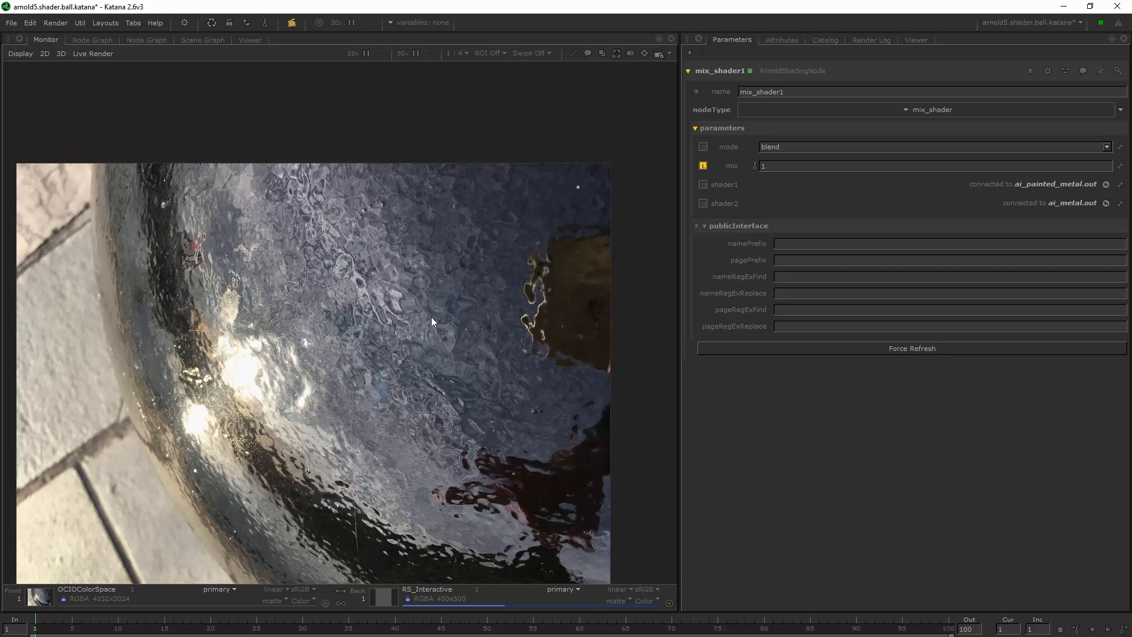
{"action": "key", "text": "grave"}
{"action": "scroll", "coordinate": [408, 401], "scroll_direction": "up", "scroll_amount": 4}
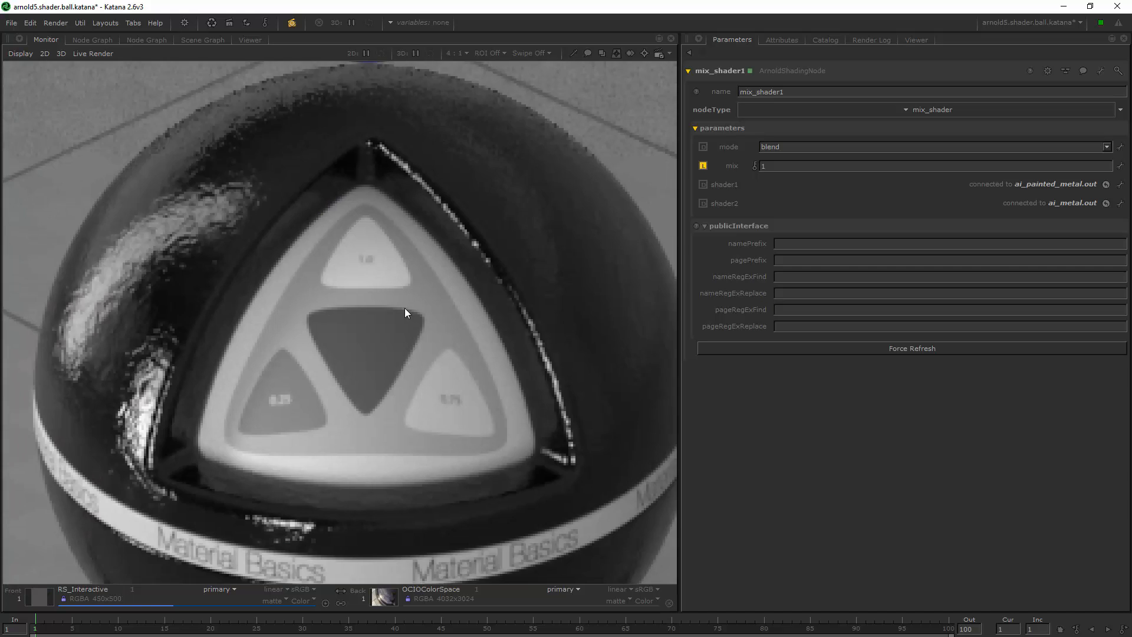
{"action": "scroll", "coordinate": [404, 307], "scroll_direction": "down", "scroll_amount": 1}
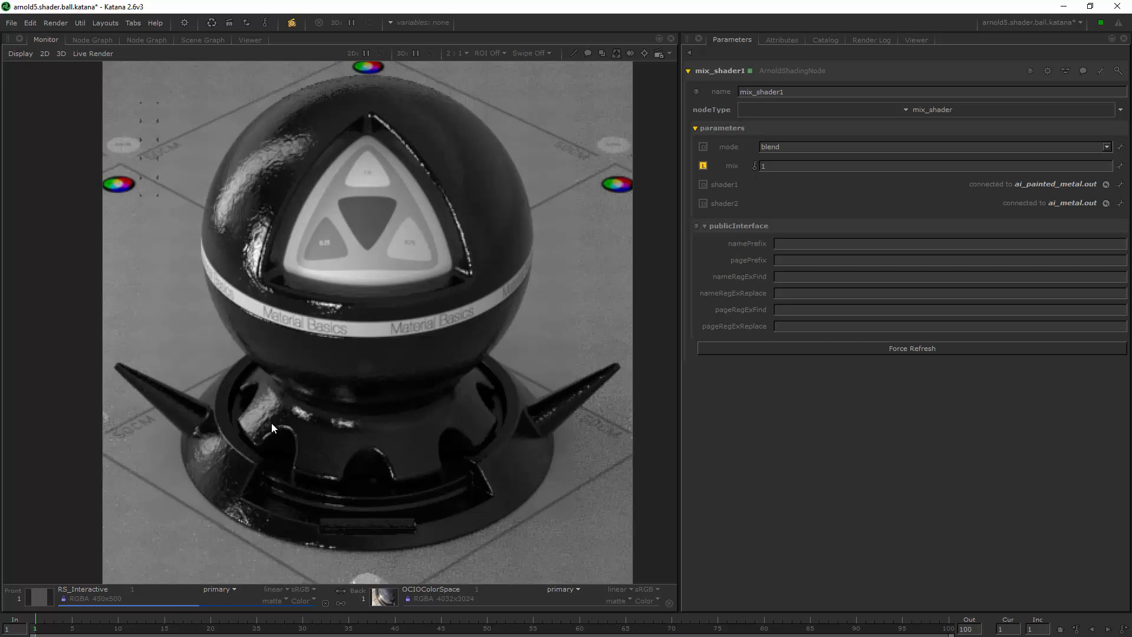
Restart the live render from the RS_Interactive node and return to the Lookdev shader network near ai_metal
{"action": "left_click", "coordinate": [82, 40]}
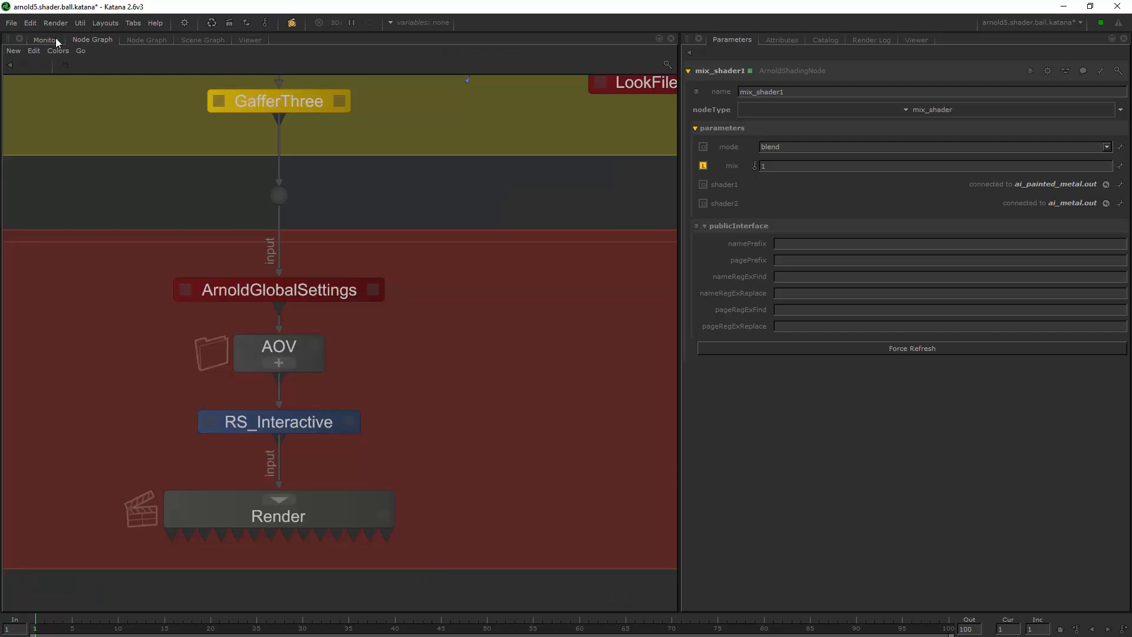
{"action": "left_click", "coordinate": [53, 39]}
{"action": "left_click", "coordinate": [148, 40]}
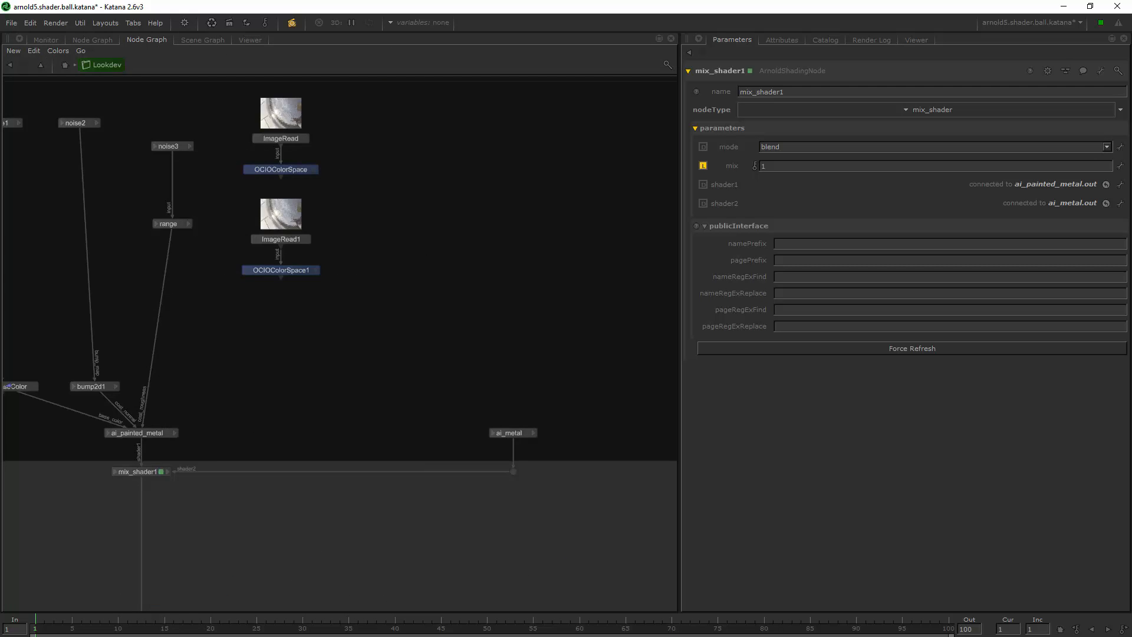
{"action": "middle_click_drag", "start_coordinate": [515, 418], "coordinate": [408, 351]}
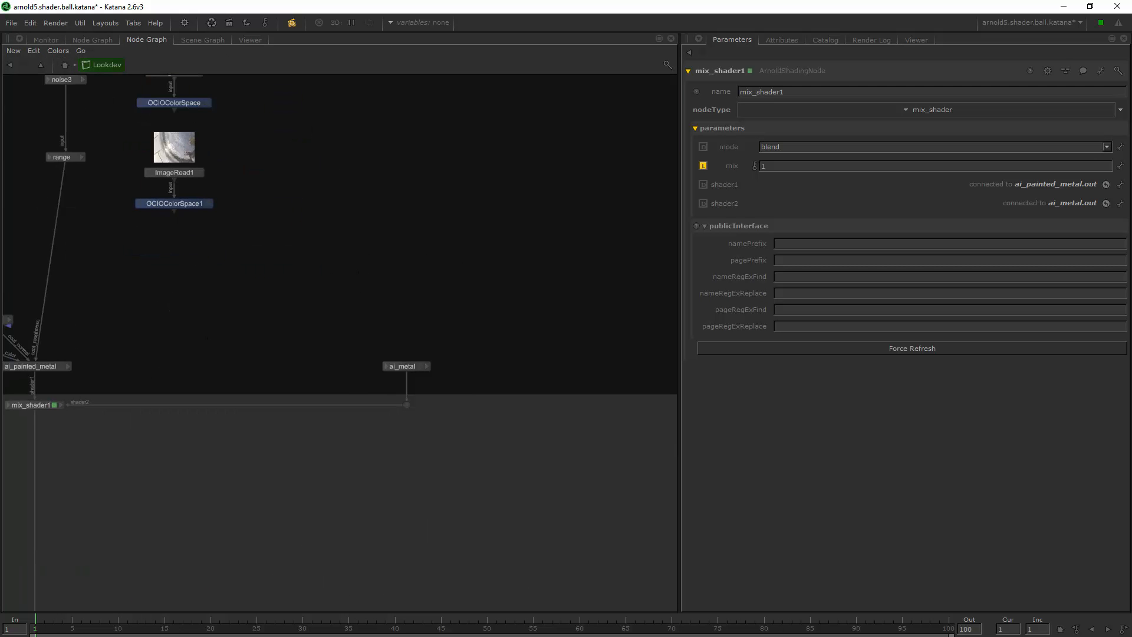
{"action": "middle_click_drag", "start_coordinate": [349, 373], "coordinate": [504, 325]}
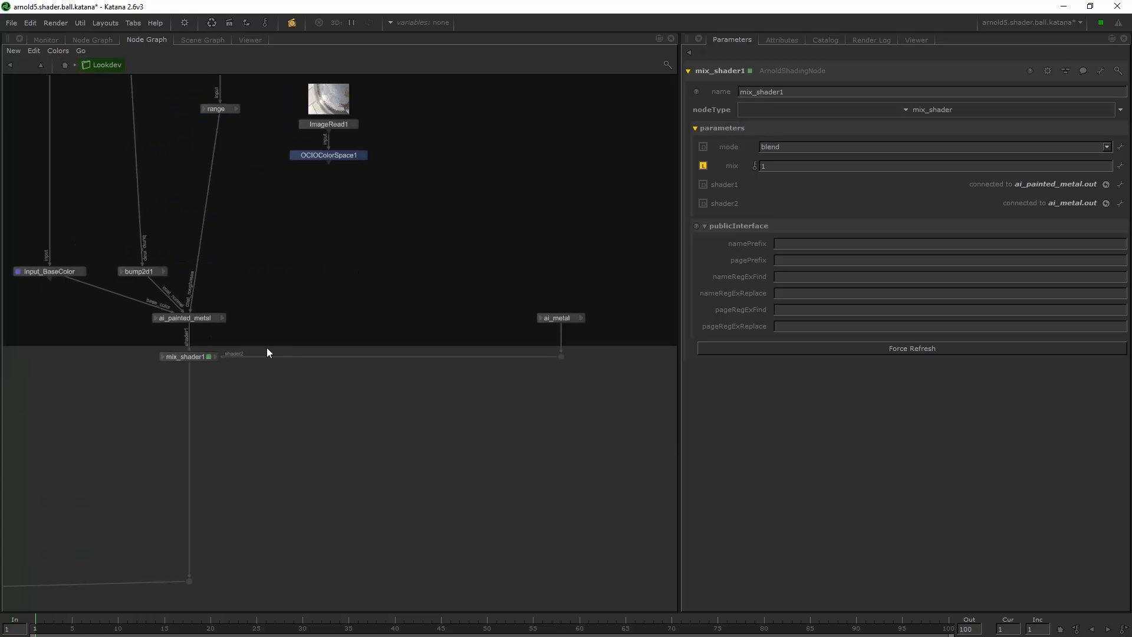
{"action": "left_click", "coordinate": [88, 40]}
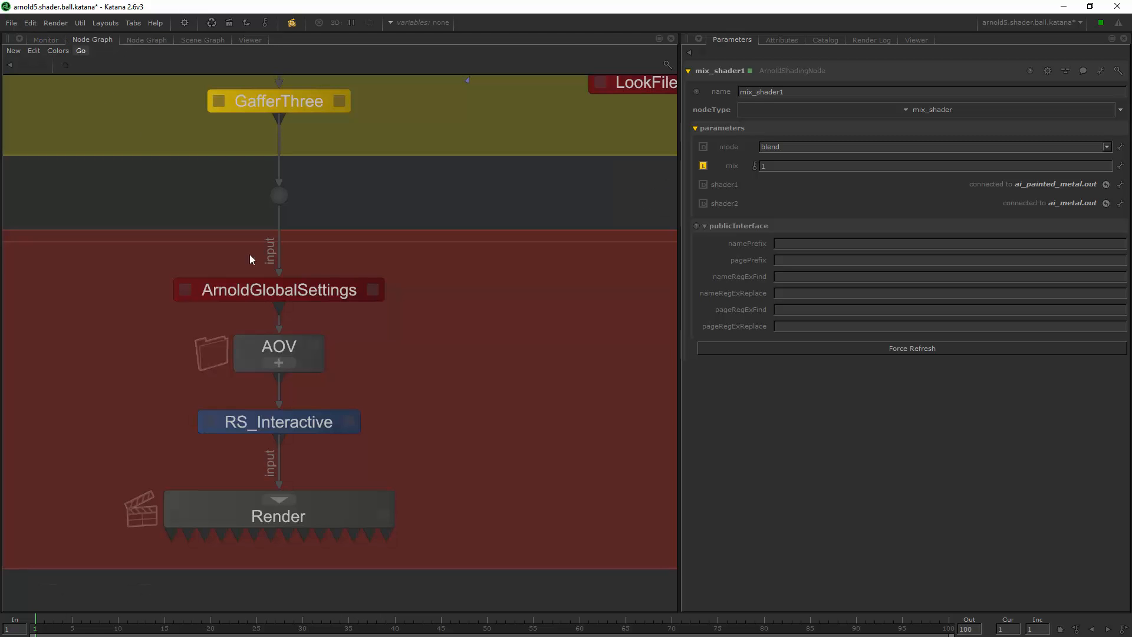
{"action": "right_click", "coordinate": [300, 426]}
{"action": "left_click", "coordinate": [326, 460]}
{"action": "left_click", "coordinate": [145, 39]}
{"action": "middle_click_drag", "start_coordinate": [554, 198], "coordinate": [391, 230]}
{"action": "key", "text": "Tab"}
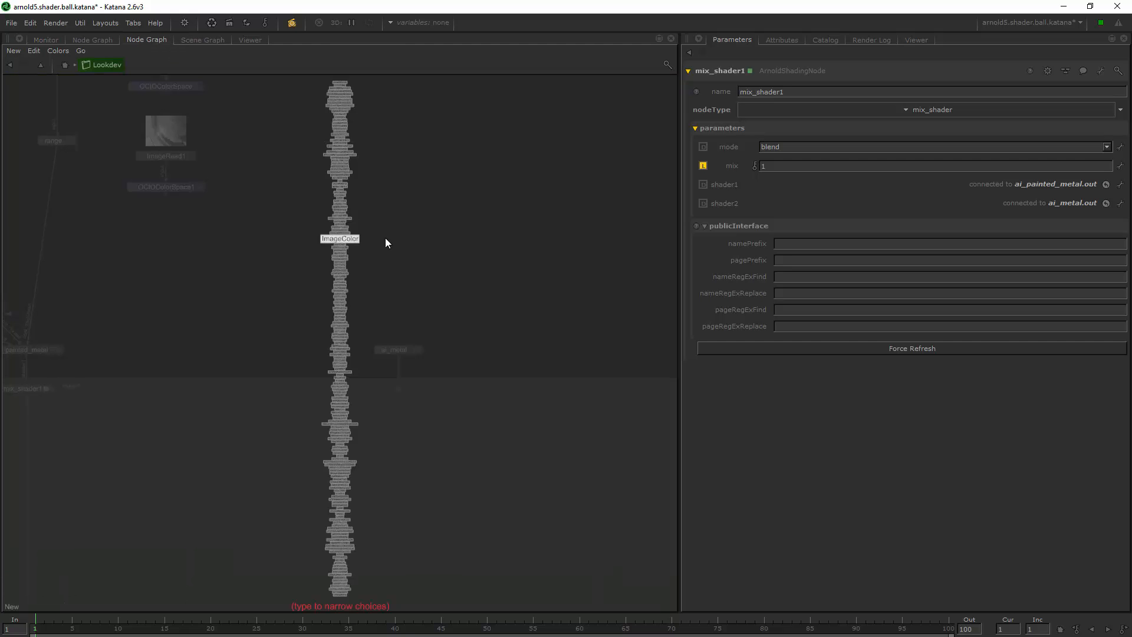
{"action": "type", "text": "nou"}
{"action": "key", "text": "BackSpace"}
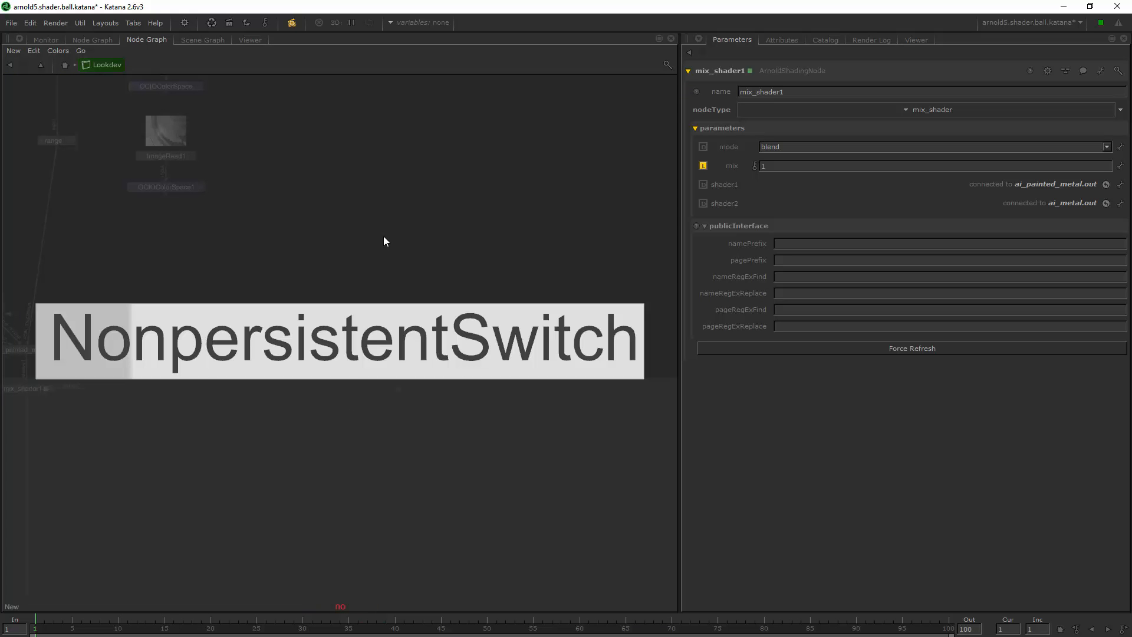
{"action": "type", "text": "i"}
{"action": "key", "text": "Escape"}
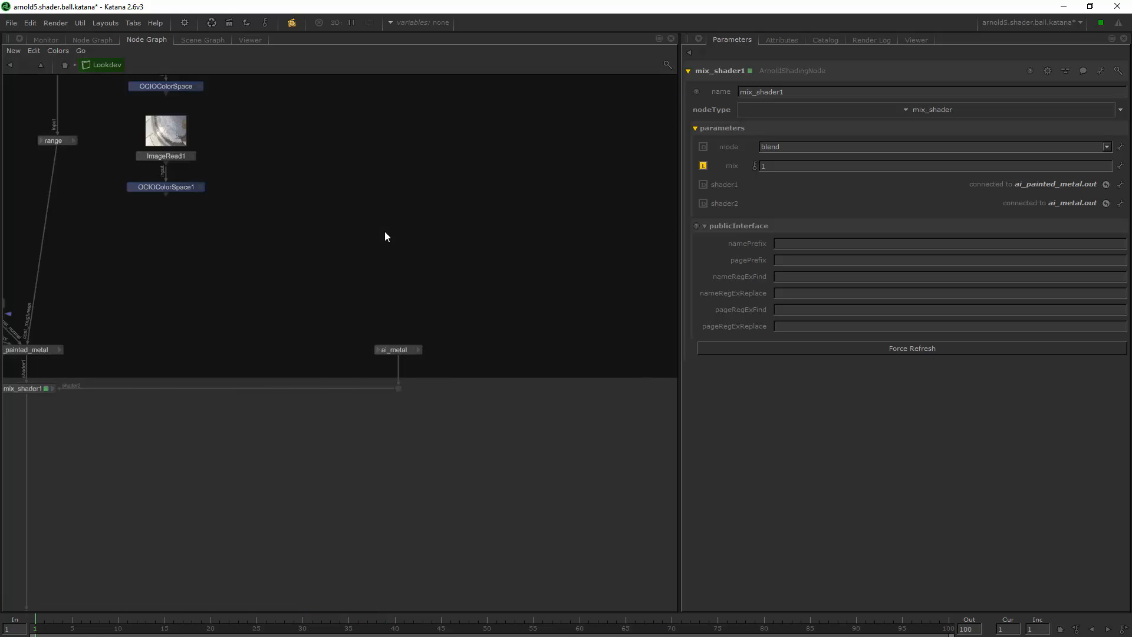
Add an Arnold noise node and place it above and slightly left of ai_metal
{"action": "key", "text": "Tab"}
{"action": "type", "text": "noise"}
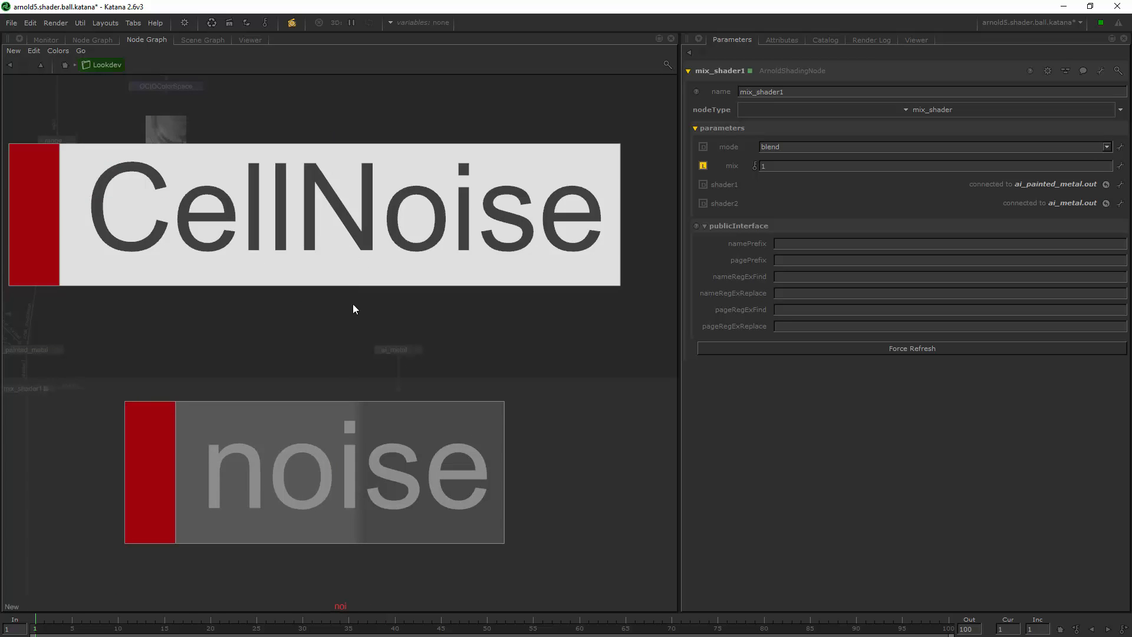
{"action": "key", "text": "Return"}
{"action": "left_click", "coordinate": [307, 226]}
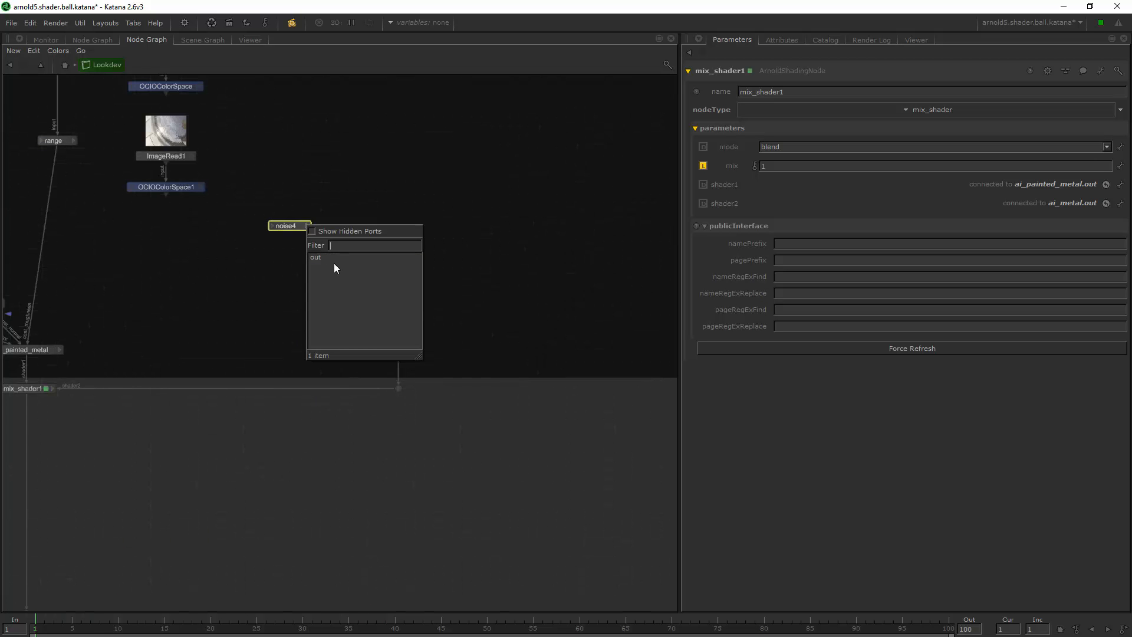
{"action": "left_click", "coordinate": [334, 258]}
{"action": "key", "text": "Escape"}
{"action": "left_click_drag", "start_coordinate": [288, 226], "coordinate": [319, 233]}
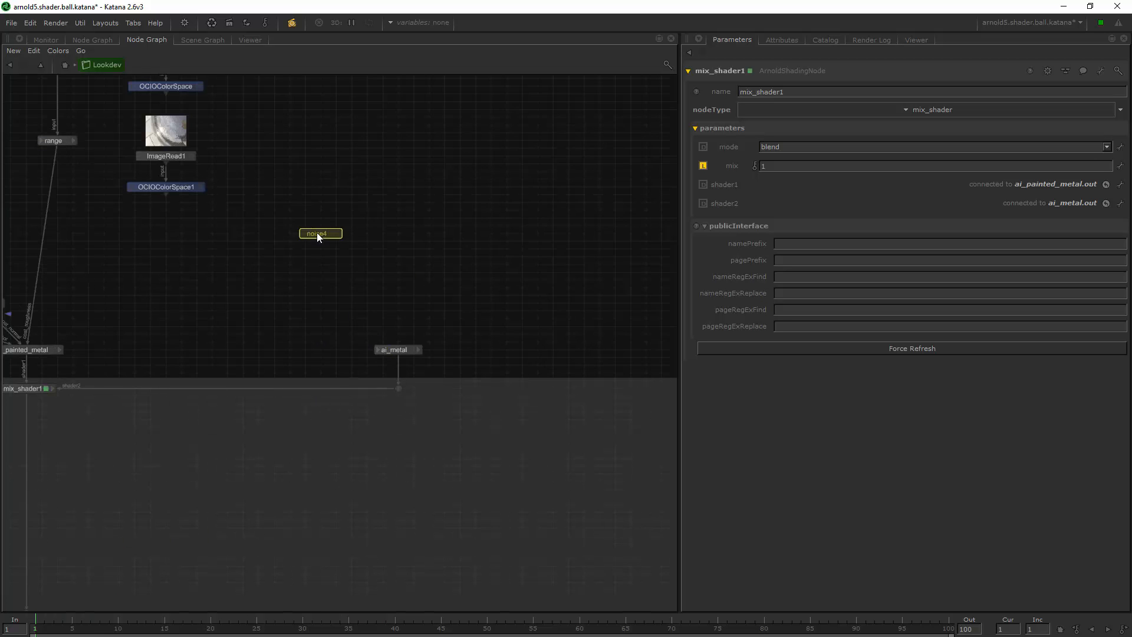
Open the new noise node's parameters and connect its out.r output to ai_metal's specular_roughness
{"action": "left_click", "coordinate": [339, 234]}
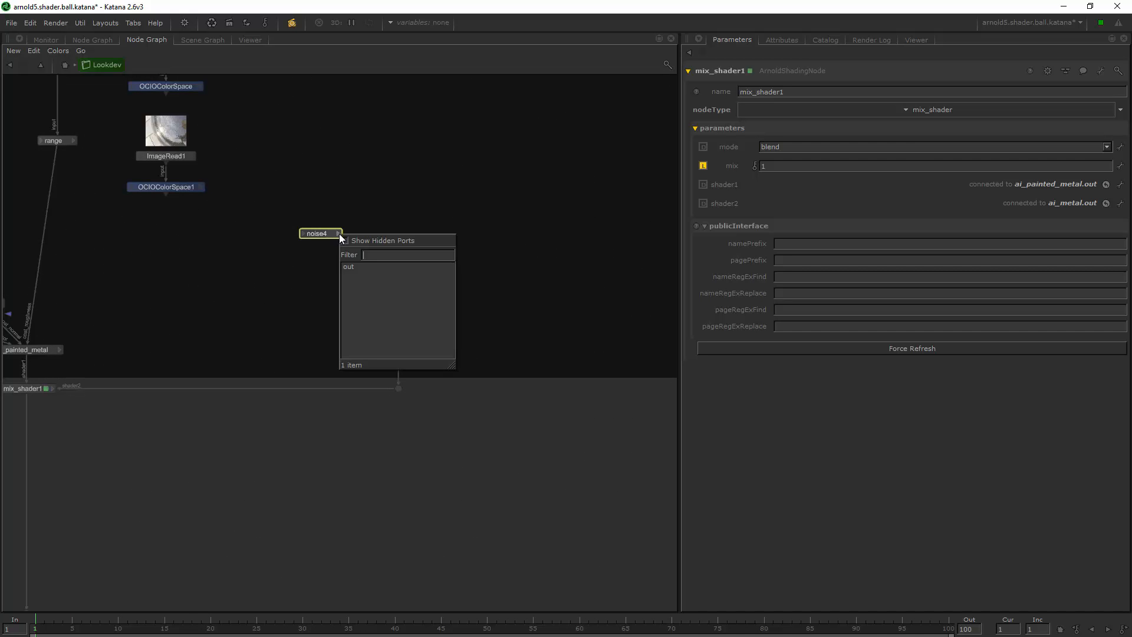
{"action": "left_click", "coordinate": [326, 234]}
{"action": "key", "text": "e"}
{"action": "left_click", "coordinate": [338, 233]}
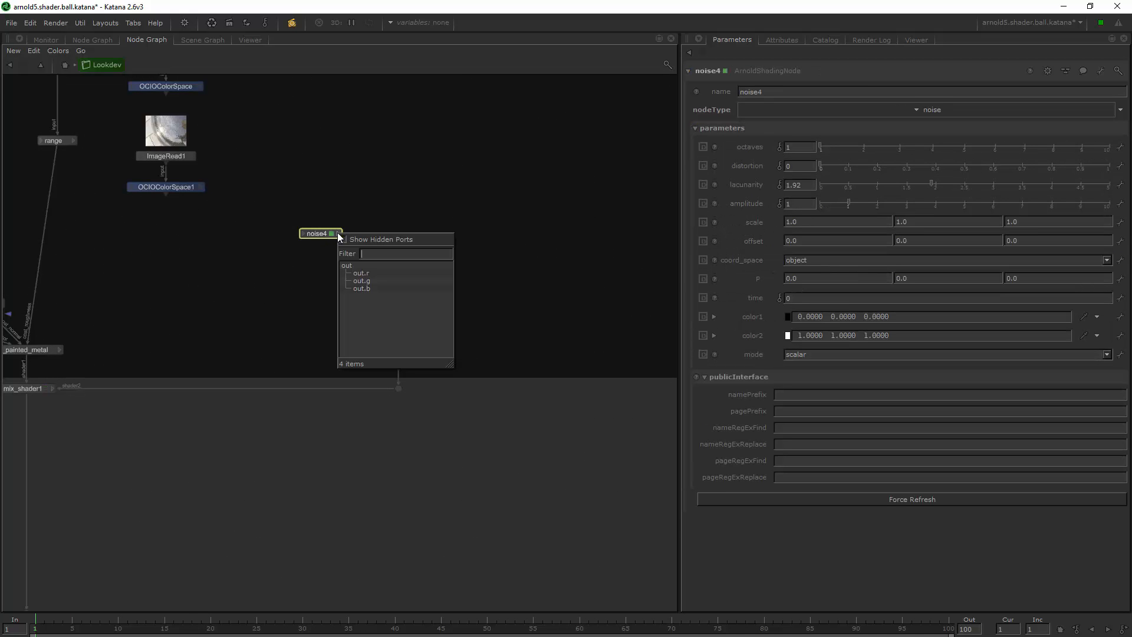
{"action": "left_click", "coordinate": [357, 271]}
{"action": "left_click", "coordinate": [391, 349]}
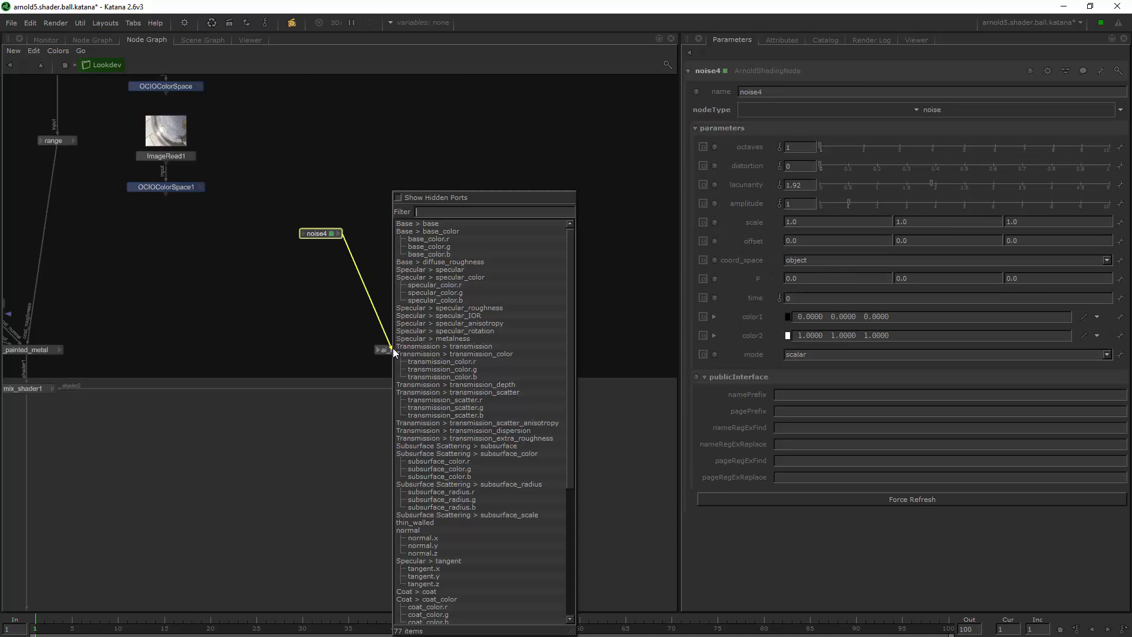
{"action": "left_click", "coordinate": [458, 307]}
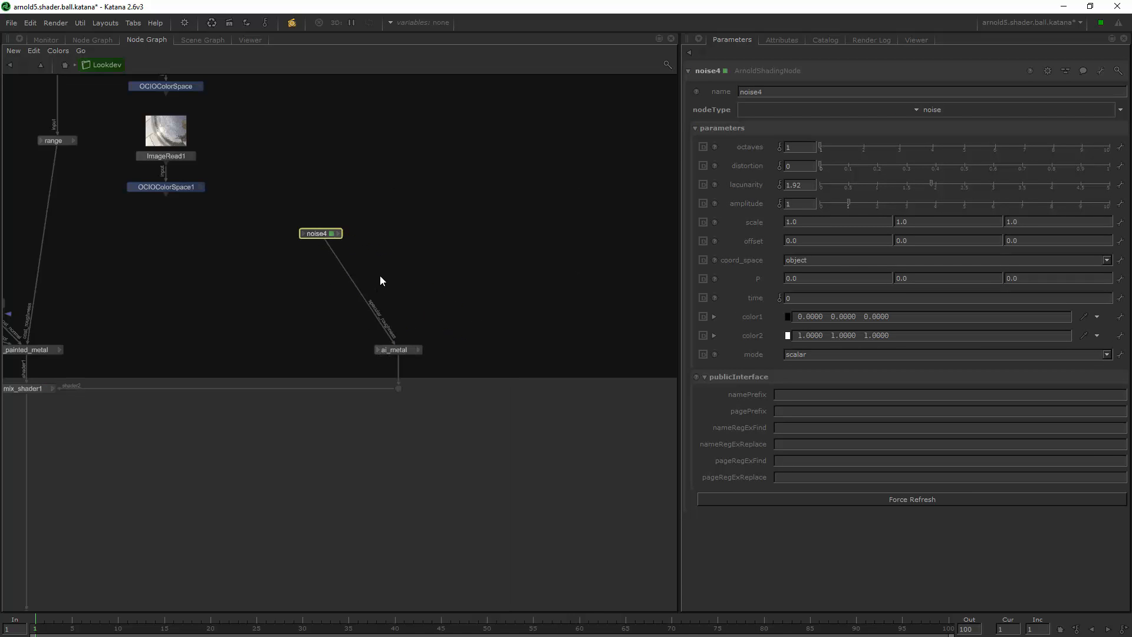
Bring back ai_metal's parameters beside the render and lower its base_color HSV value to about 0.117
{"action": "left_click", "coordinate": [39, 37]}
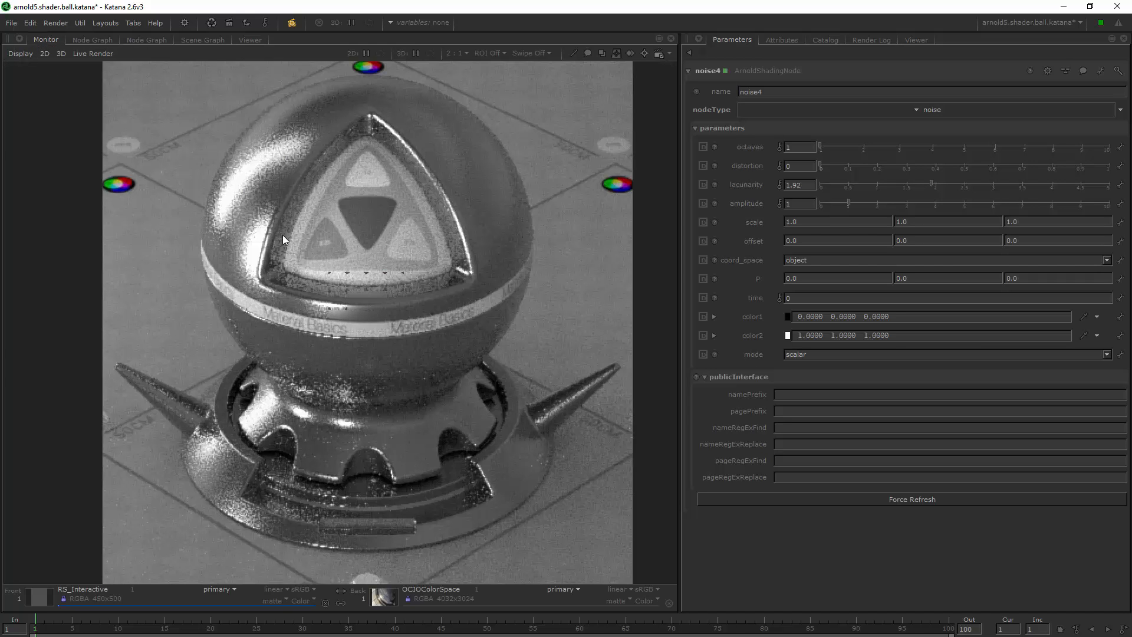
{"action": "left_click", "coordinate": [688, 53]}
{"action": "left_click", "coordinate": [726, 78]}
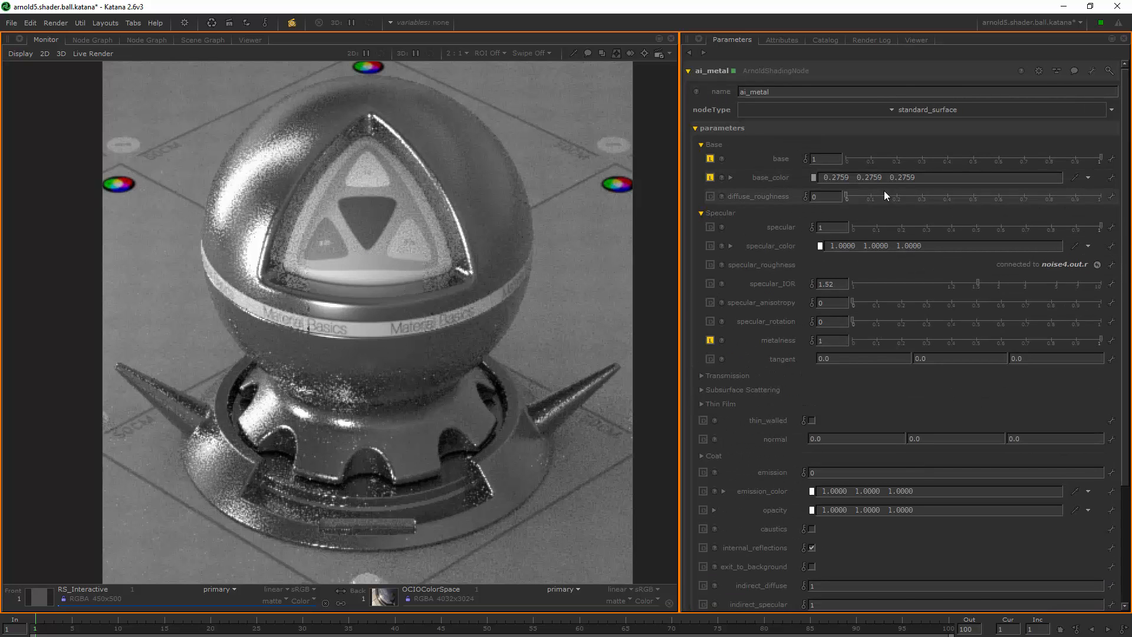
{"action": "left_click", "coordinate": [731, 177]}
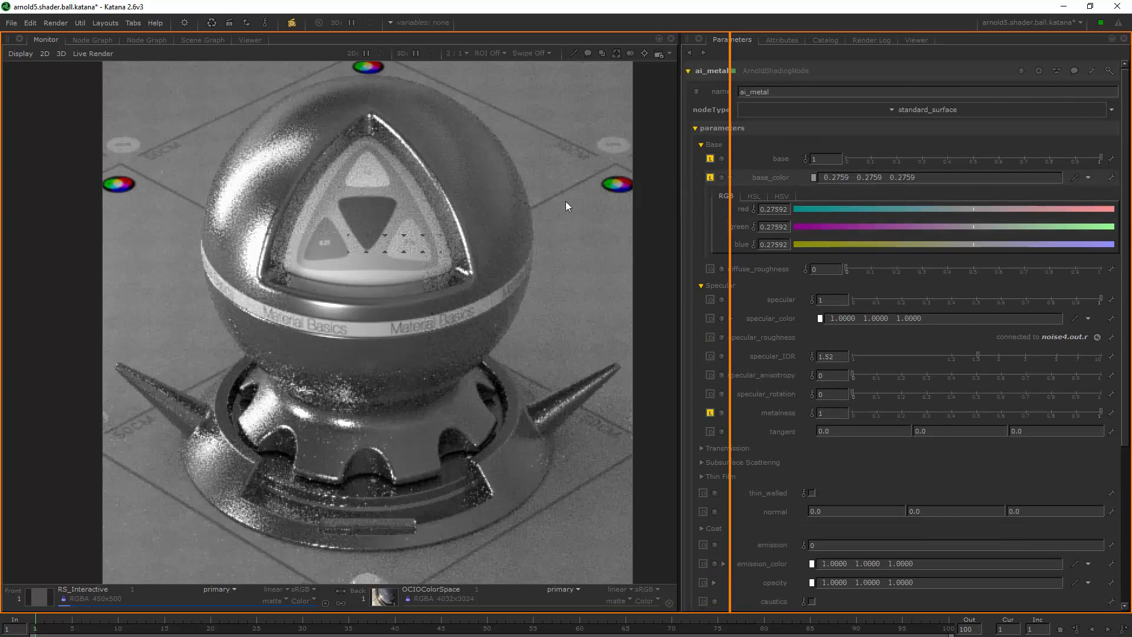
{"action": "left_click", "coordinate": [780, 196]}
{"action": "left_click_drag", "start_coordinate": [954, 243], "coordinate": [910, 245]}
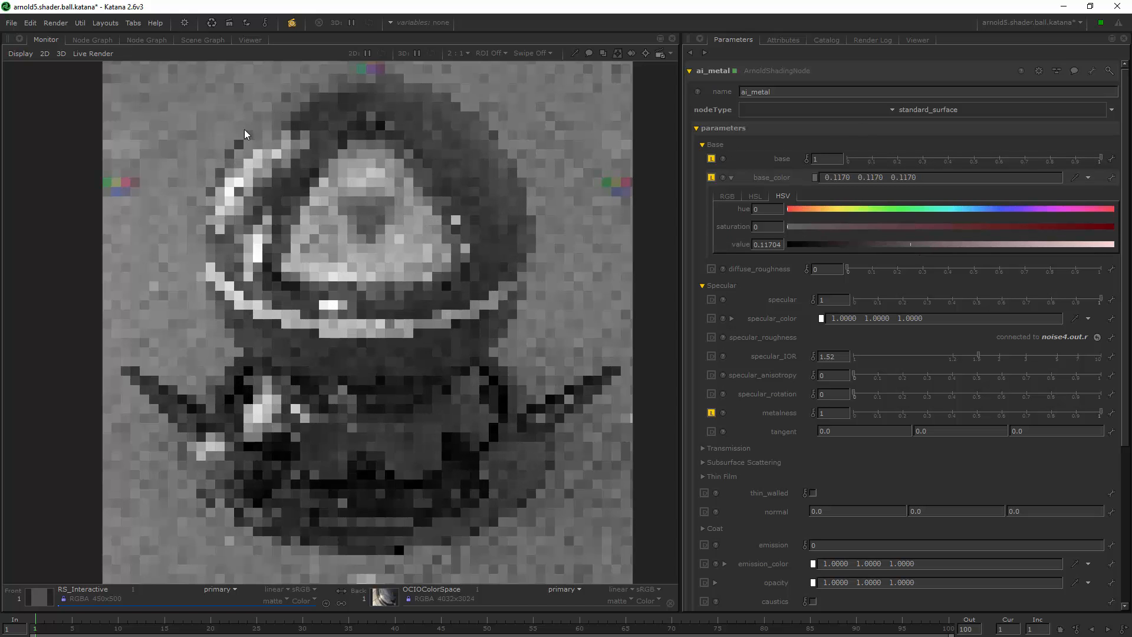
Draw a render region of interest over the highlight on the ball's upper-left side
{"action": "left_click_drag", "start_coordinate": [218, 108], "coordinate": [311, 358], "text": "ctrl"}
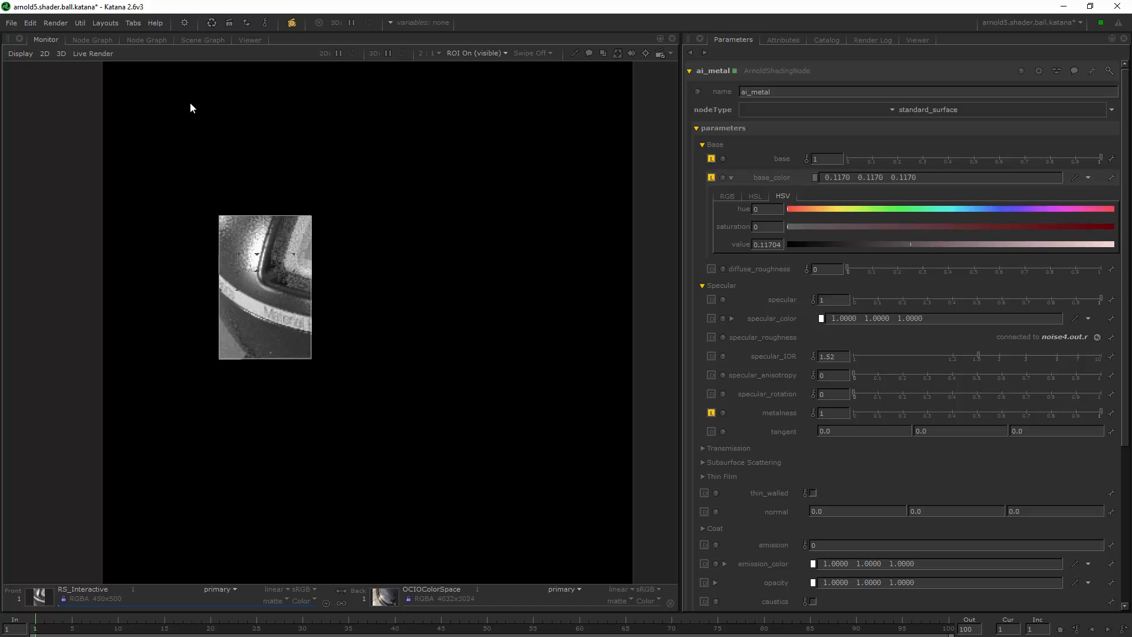
{"action": "left_click_drag", "start_coordinate": [202, 109], "coordinate": [352, 273], "text": "ctrl"}
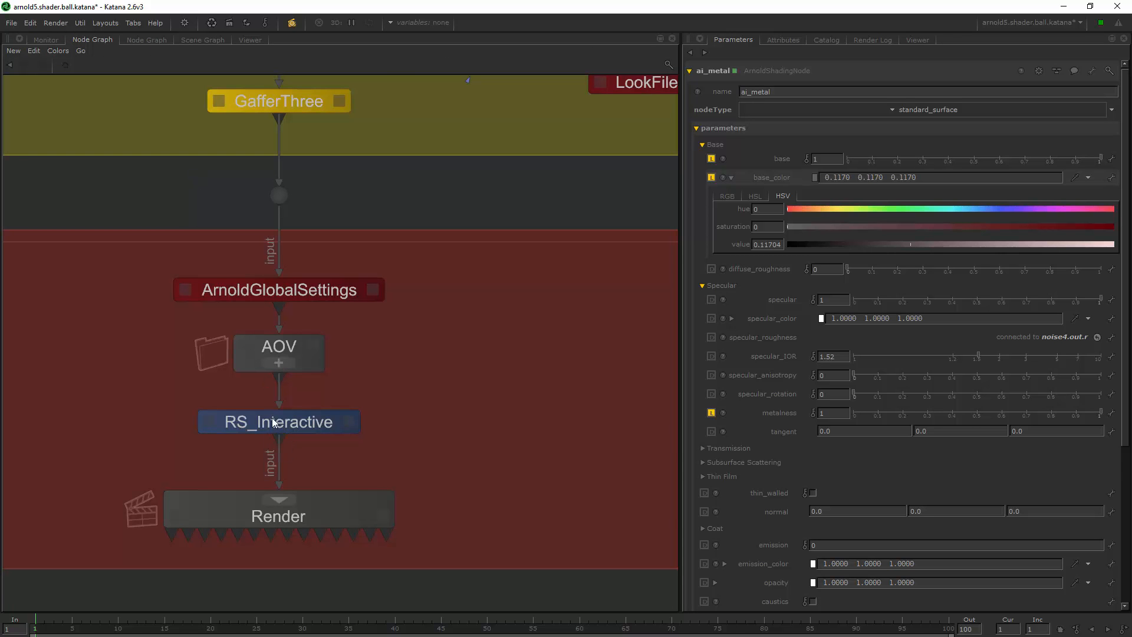
Start a live render from the RS_Interactive node, save the scene and show the render in the Monitor
{"action": "right_click", "coordinate": [272, 420]}
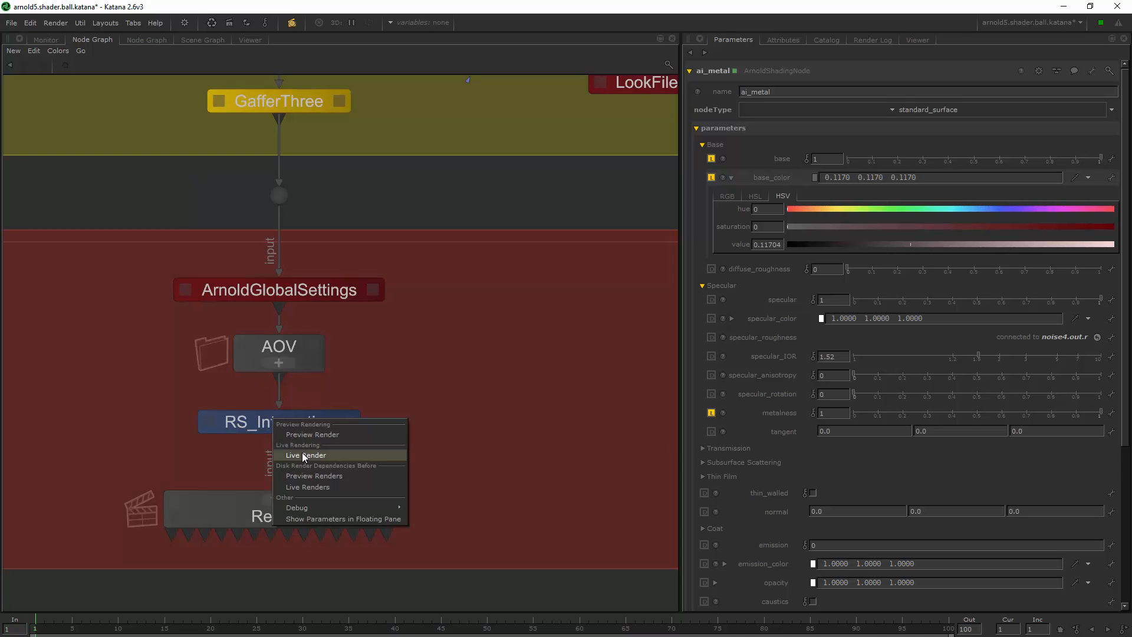
{"action": "left_click", "coordinate": [290, 454]}
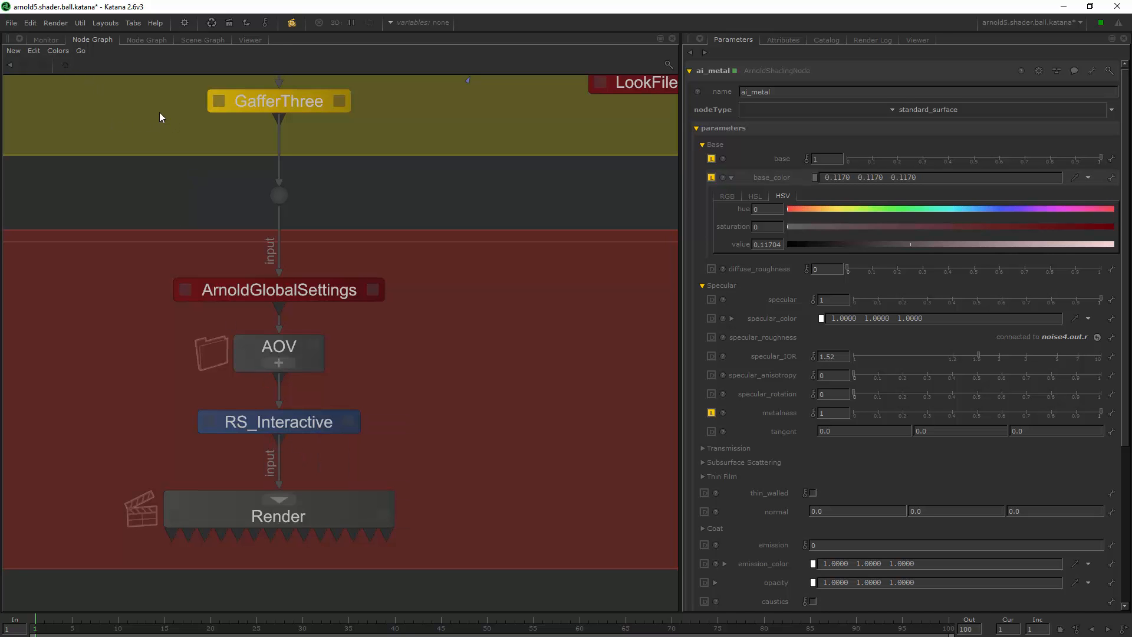
{"action": "left_click", "coordinate": [13, 25]}
{"action": "left_click", "coordinate": [30, 92]}
{"action": "left_click", "coordinate": [34, 51]}
{"action": "left_click", "coordinate": [43, 39]}
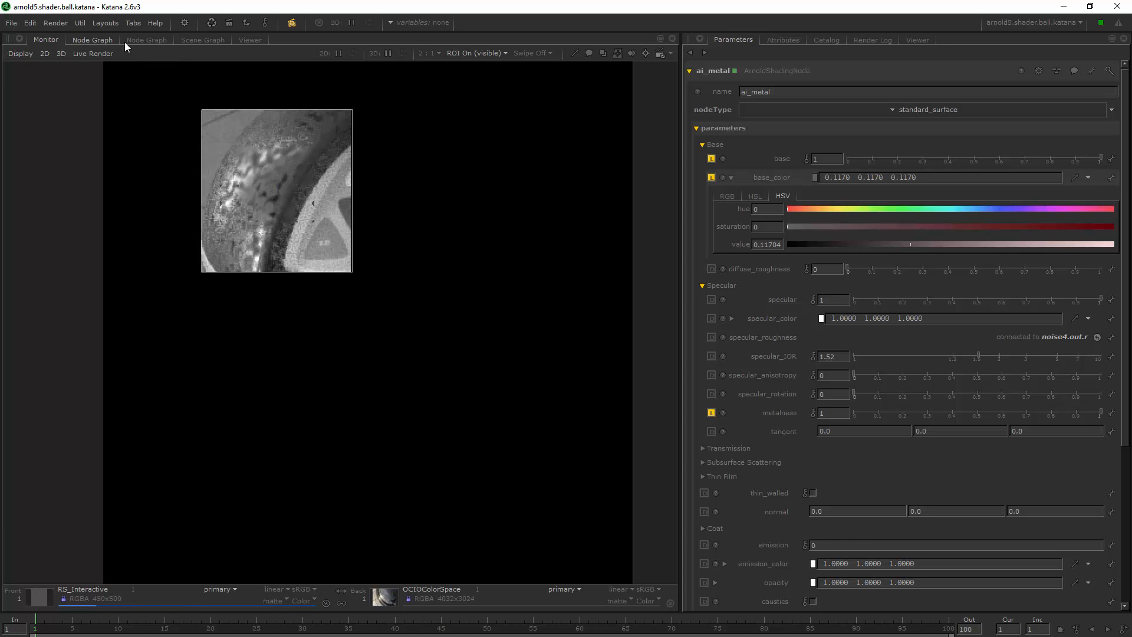
Open the noise4 node's parameters beside the live render
{"action": "left_click", "coordinate": [690, 52]}
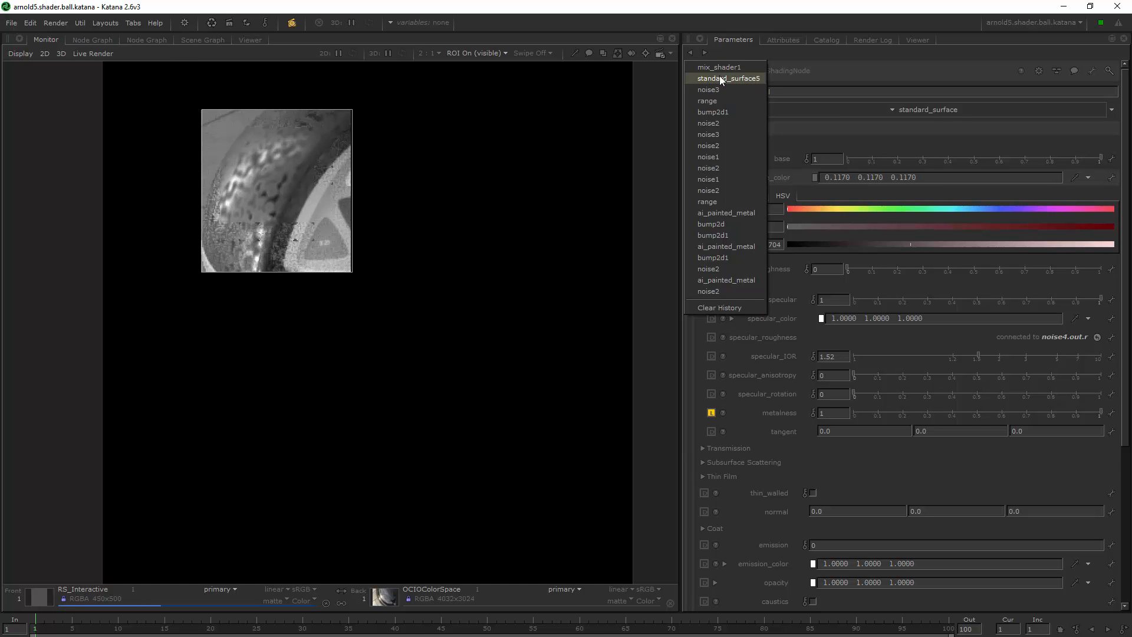
{"action": "left_click", "coordinate": [195, 40]}
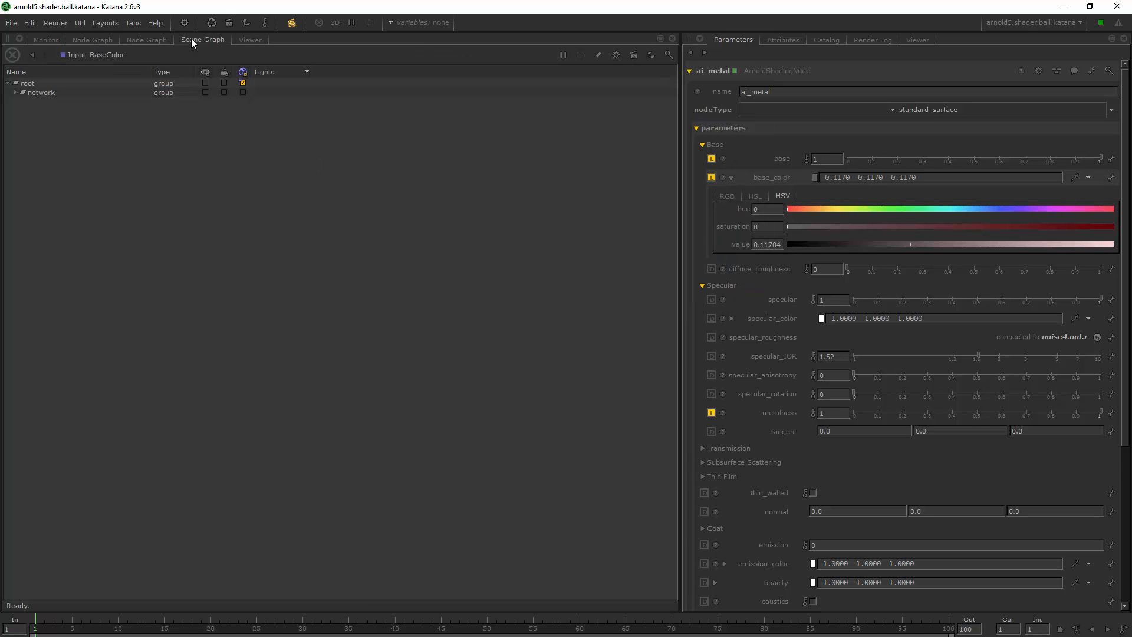
{"action": "left_click", "coordinate": [161, 41]}
{"action": "double_click", "coordinate": [322, 235]}
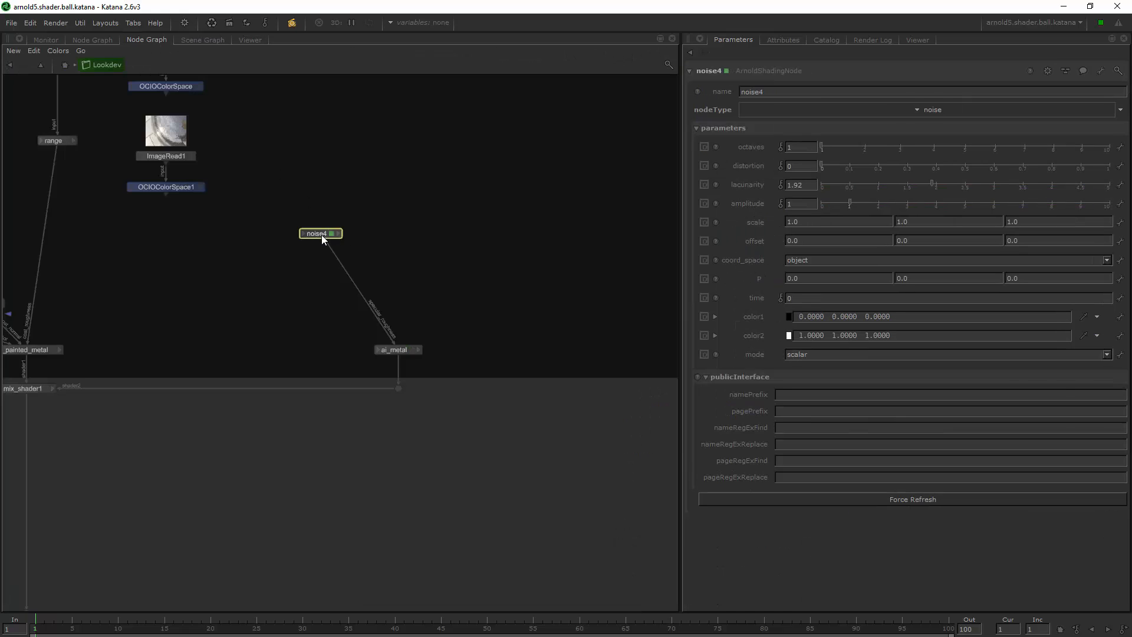
{"action": "left_click", "coordinate": [45, 39]}
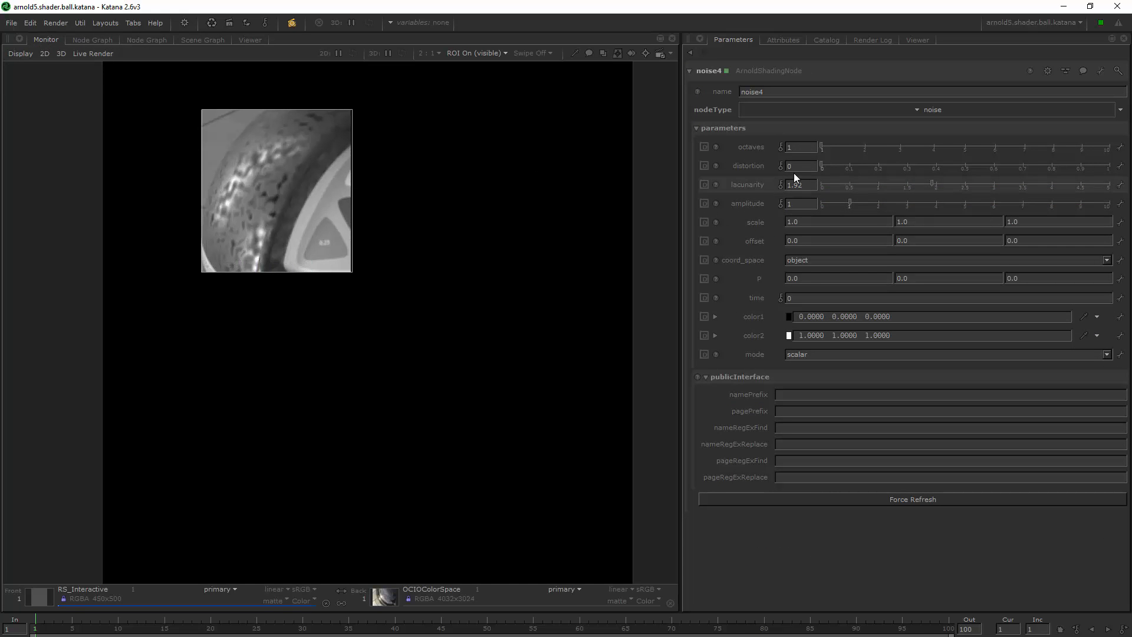
Set noise4's octaves to 6 and distortion to 2, and enlarge the render region to cover most of the ball
{"action": "type", "text": "6"}
{"action": "key", "text": "Return"}
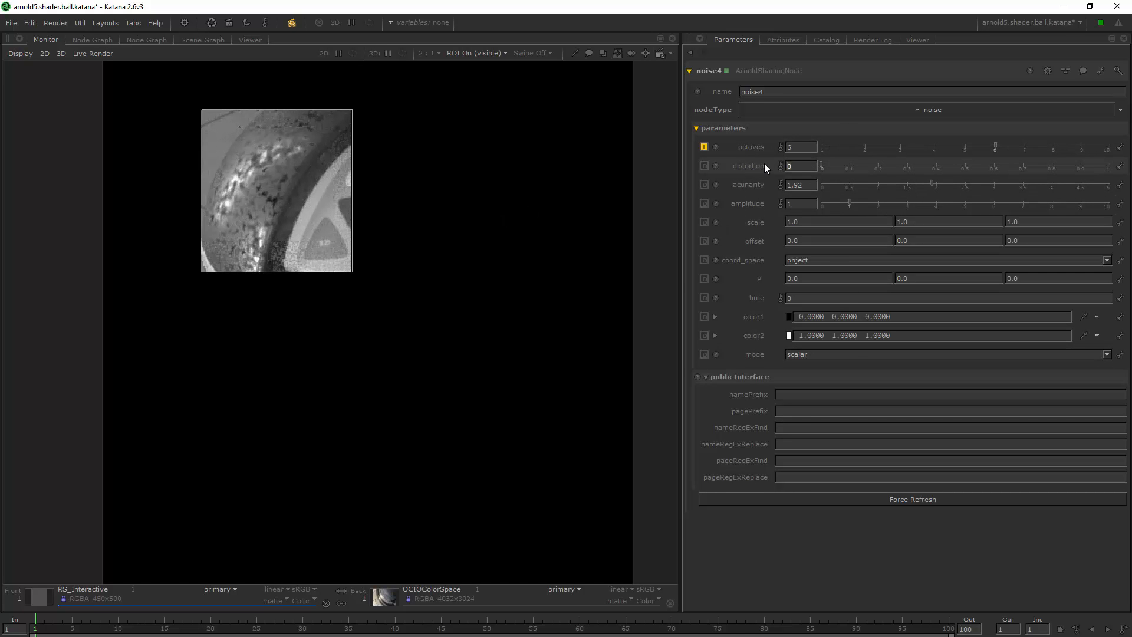
{"action": "left_click", "coordinate": [790, 167]}
{"action": "type", "text": "2"}
{"action": "key", "text": "Return"}
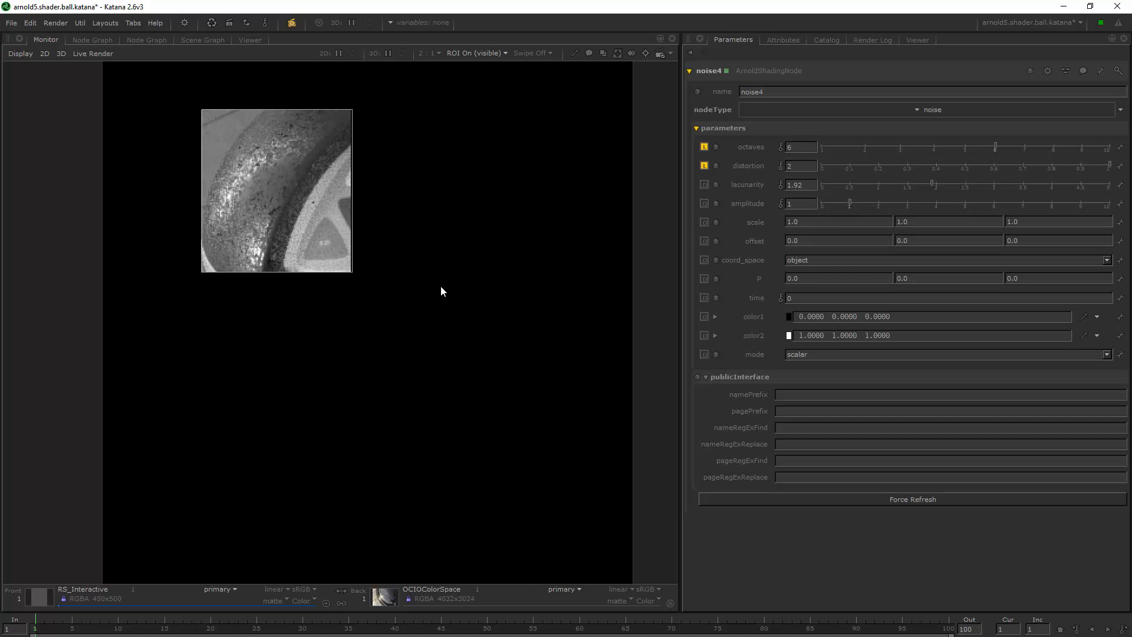
{"action": "left_click_drag", "start_coordinate": [354, 276], "coordinate": [478, 431]}
{"action": "left_click_drag", "start_coordinate": [339, 274], "coordinate": [324, 245]}
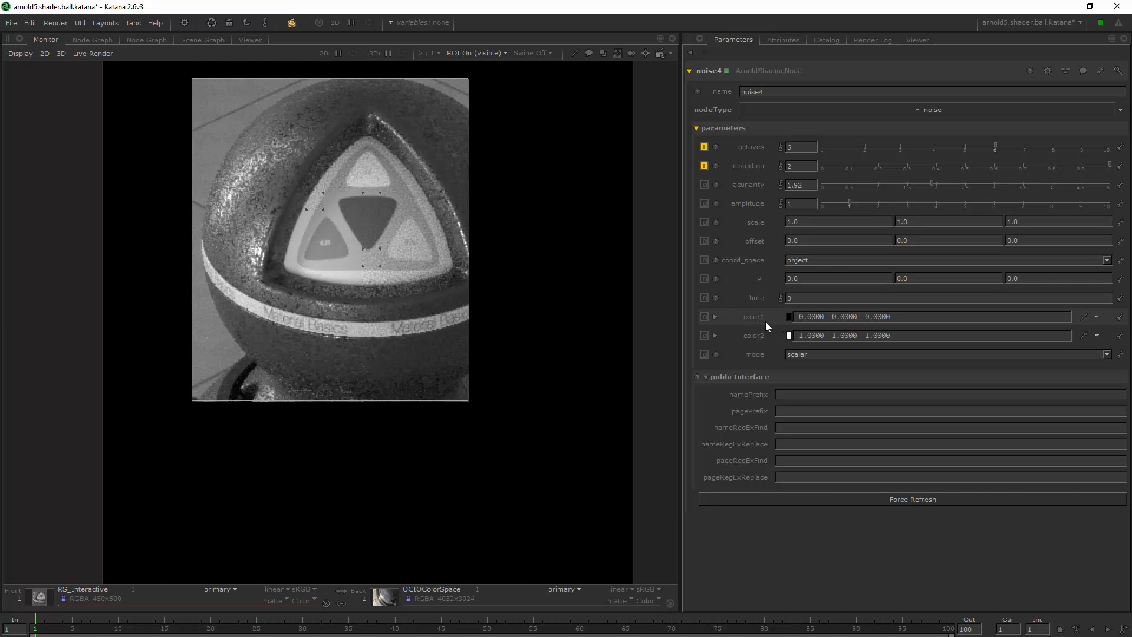
Set the HSV value of noise4's color1 to 0.1 and of its color2 to 0.4
{"action": "left_click", "coordinate": [715, 317]}
{"action": "left_click", "coordinate": [775, 334]}
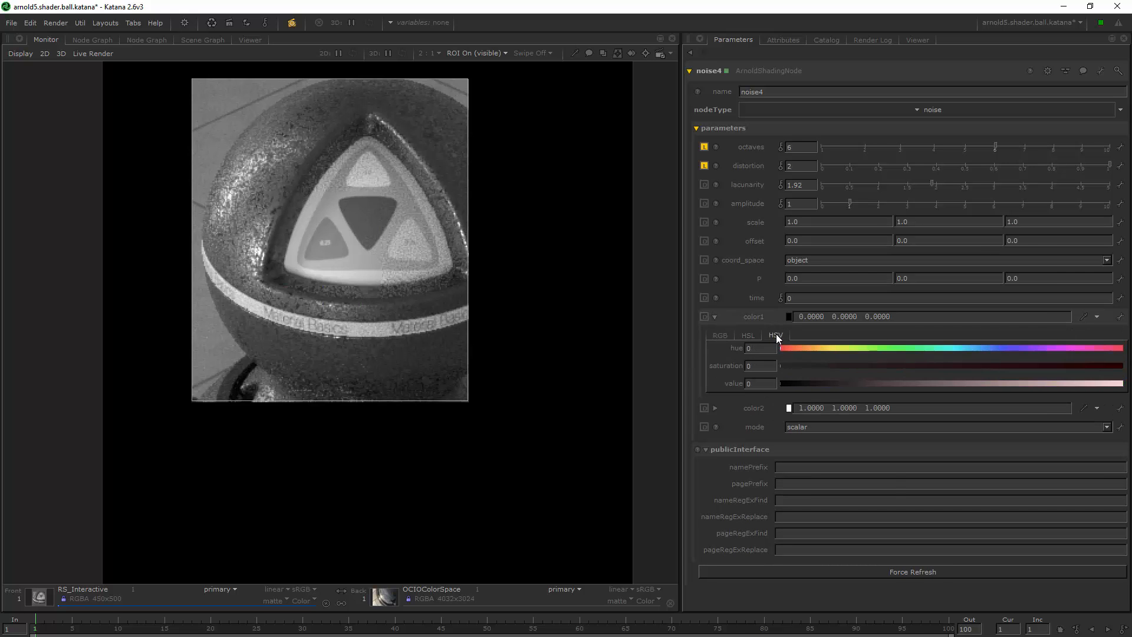
{"action": "left_click", "coordinate": [765, 383]}
{"action": "type", "text": ".1"}
{"action": "key", "text": "Return"}
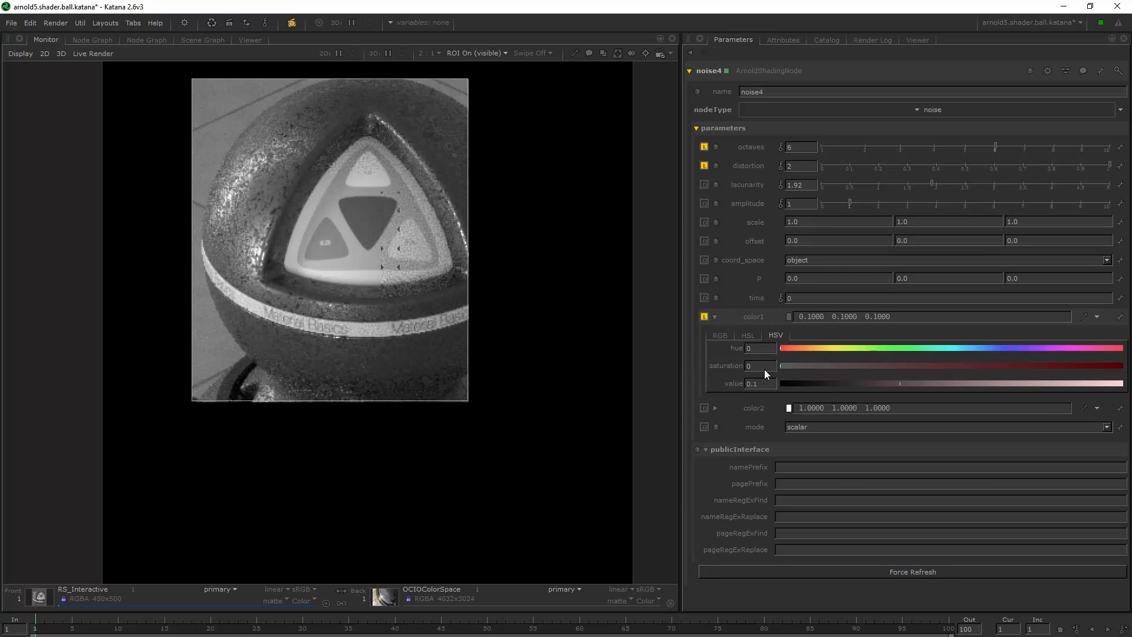
{"action": "left_click", "coordinate": [714, 316]}
{"action": "left_click", "coordinate": [715, 335]}
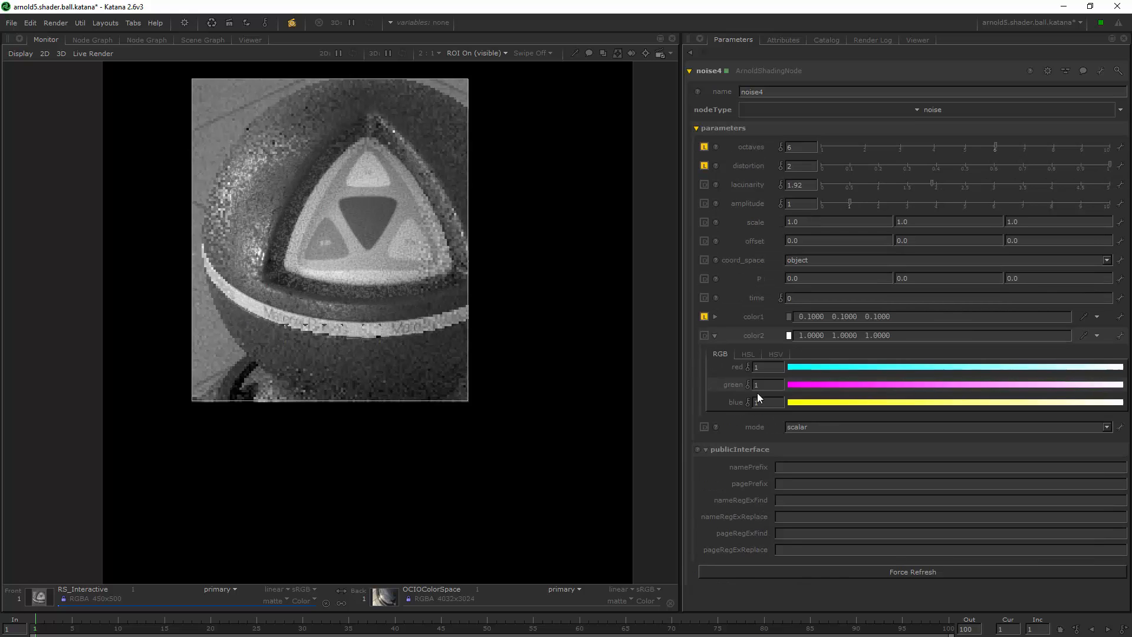
{"action": "left_click", "coordinate": [776, 354]}
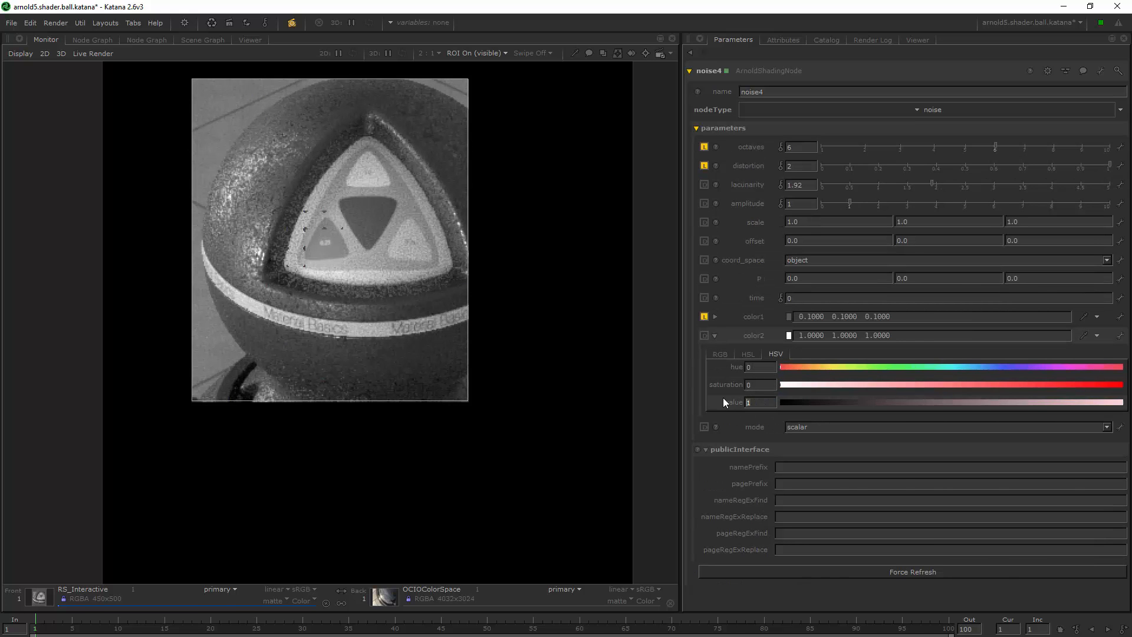
{"action": "type", "text": ".4"}
{"action": "key", "text": "Return"}
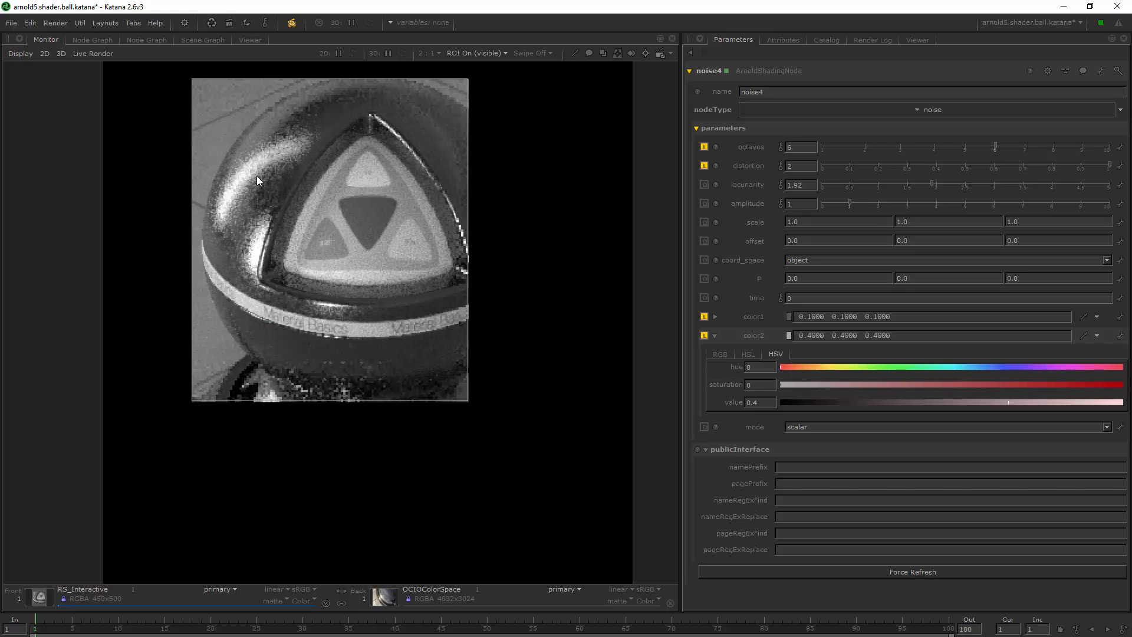
Redraw the render region around the ball's upper-left highlight and set noise4's distortion to 0.2
{"action": "left_click_drag", "start_coordinate": [334, 89], "coordinate": [152, 299], "text": "shift"}
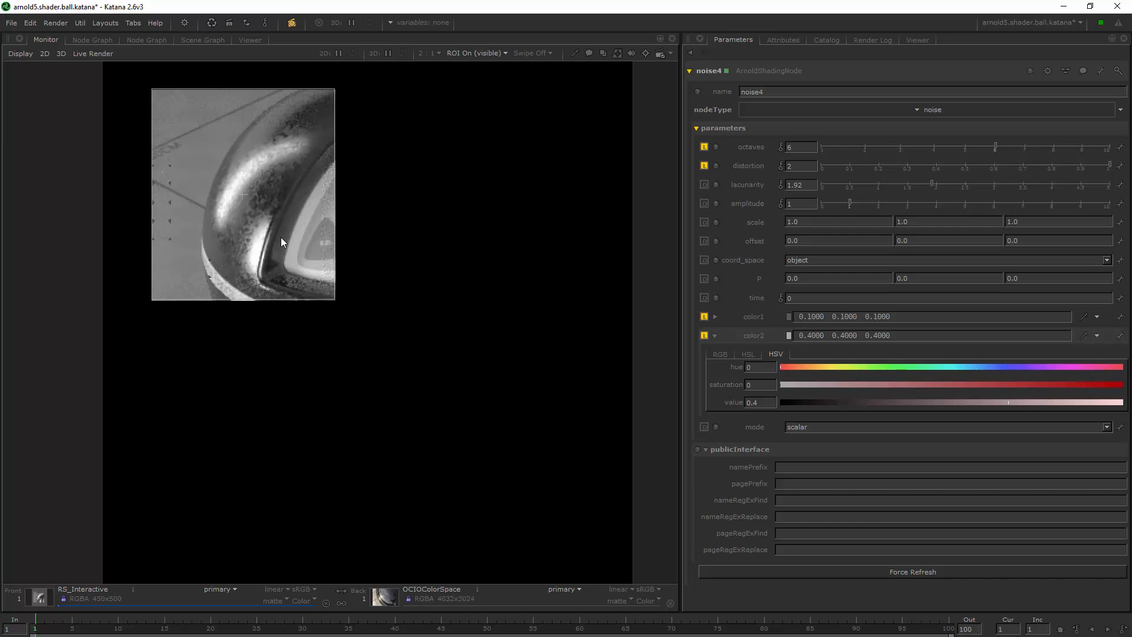
{"action": "left_click_drag", "start_coordinate": [798, 167], "coordinate": [759, 169]}
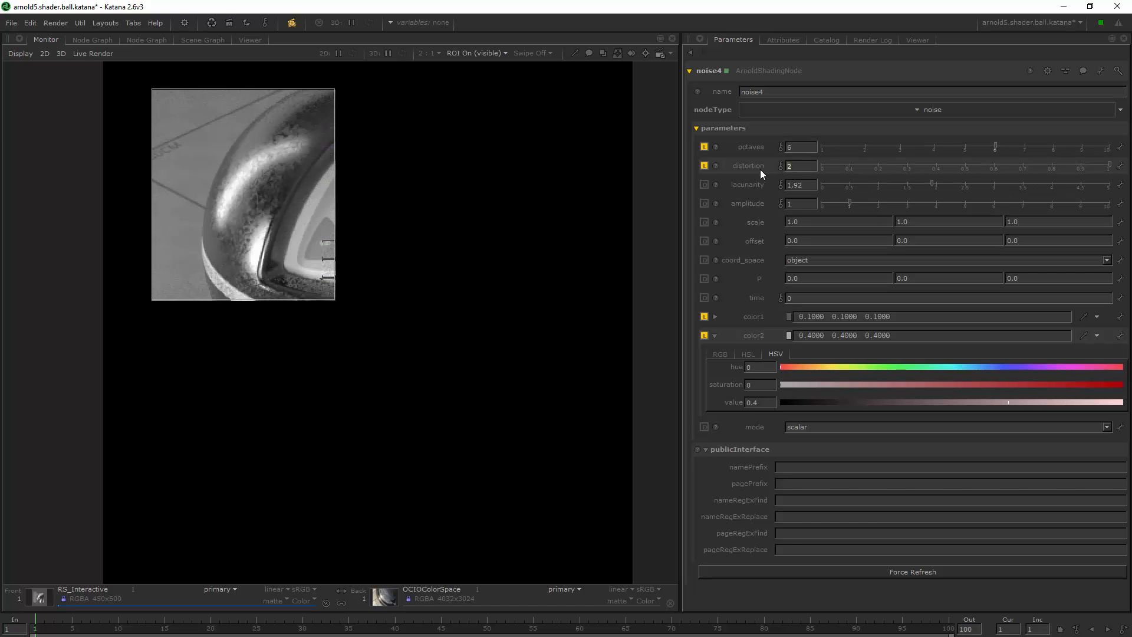
{"action": "type", "text": ".2"}
{"action": "key", "text": "Return"}
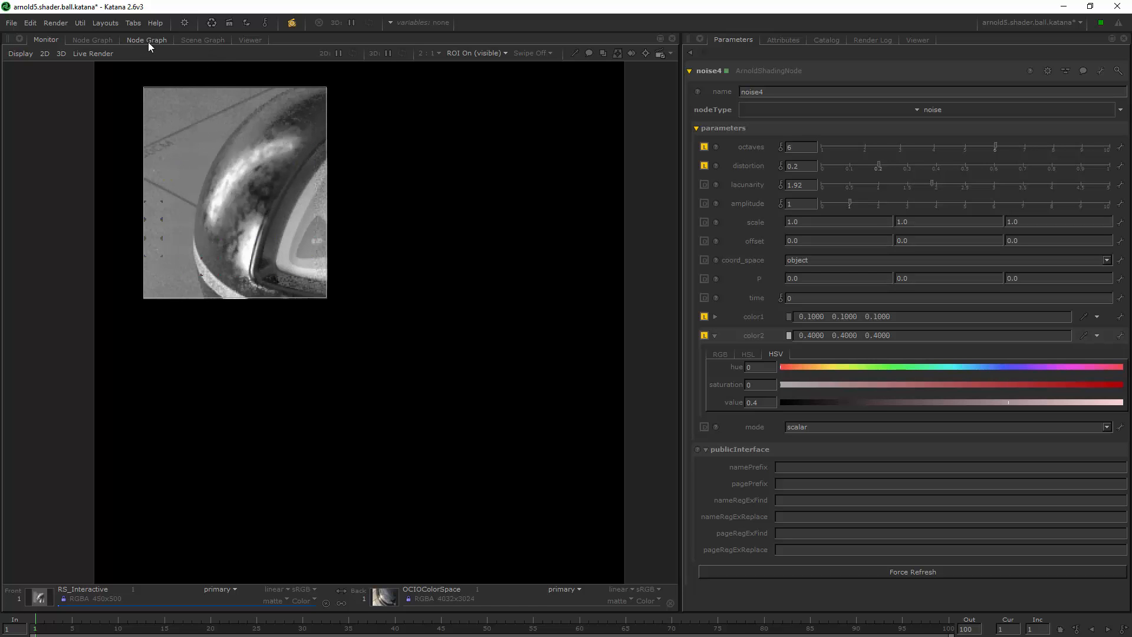
Set noise4's scale to 3.0 on all three axes
{"action": "left_click", "coordinate": [811, 220]}
{"action": "left_click_drag", "start_coordinate": [811, 220], "coordinate": [747, 221]}
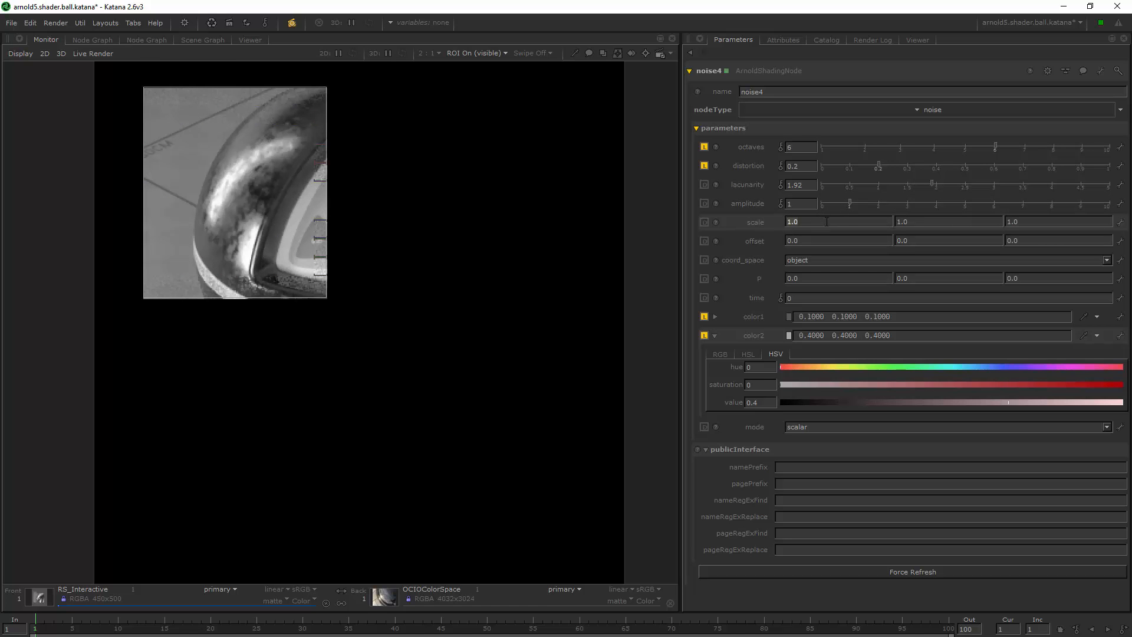
{"action": "type", "text": "3"}
{"action": "left_click", "coordinate": [900, 224]}
{"action": "type", "text": "3"}
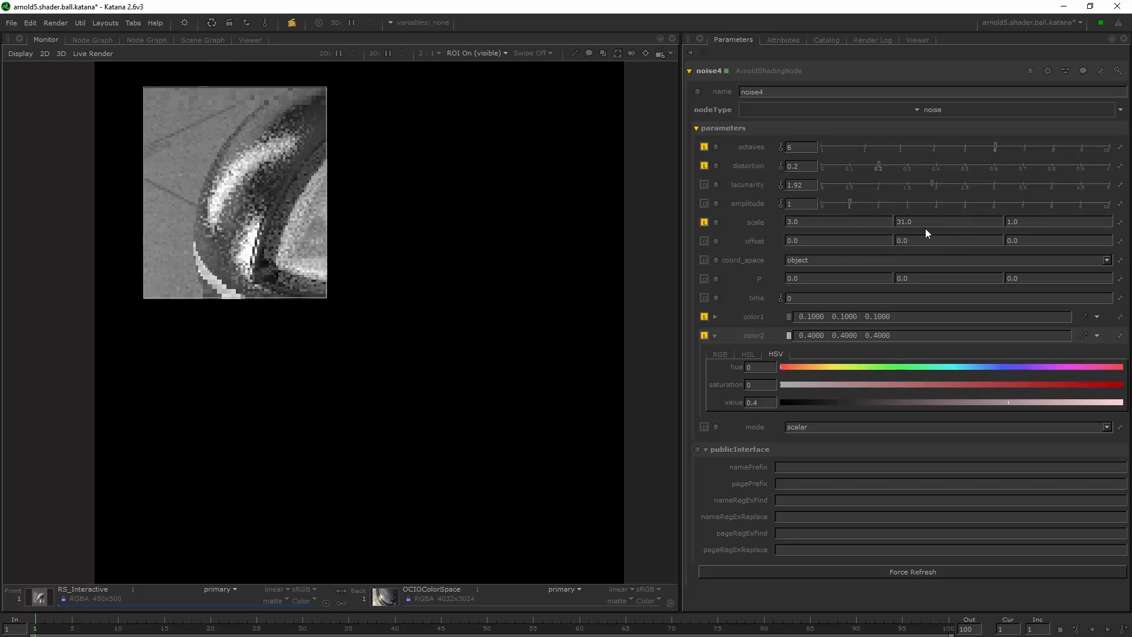
{"action": "key", "text": "Delete"}
{"action": "left_click", "coordinate": [1018, 223]}
{"action": "left_click_drag", "start_coordinate": [1018, 222], "coordinate": [961, 228]}
{"action": "type", "text": "3"}
{"action": "left_click", "coordinate": [958, 227]}
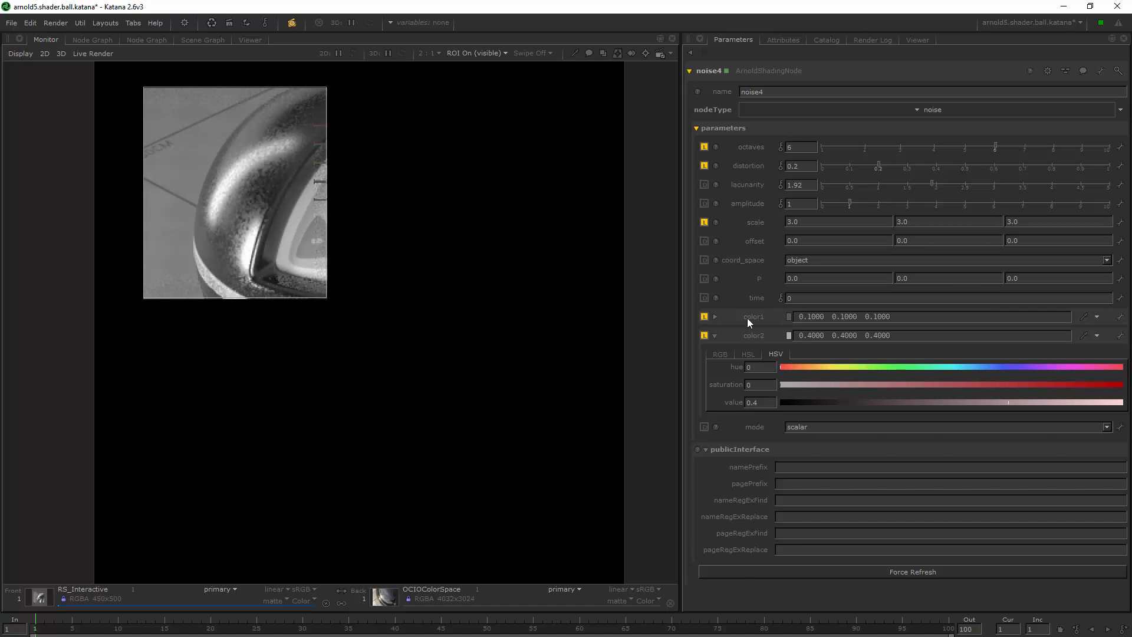
Raise noise4's color1 HSV value to about 0.2 and return to the node graph with the shading network
{"action": "left_click", "coordinate": [715, 317]}
{"action": "left_click_drag", "start_coordinate": [886, 384], "coordinate": [942, 387]}
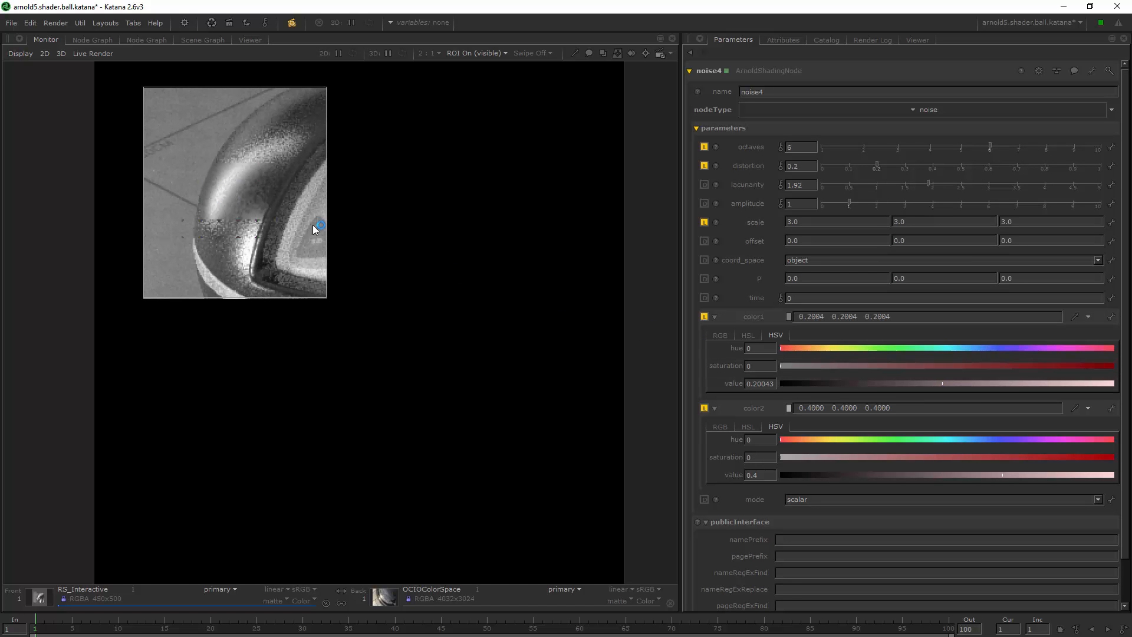
{"action": "left_click", "coordinate": [198, 40]}
{"action": "left_click", "coordinate": [154, 40]}
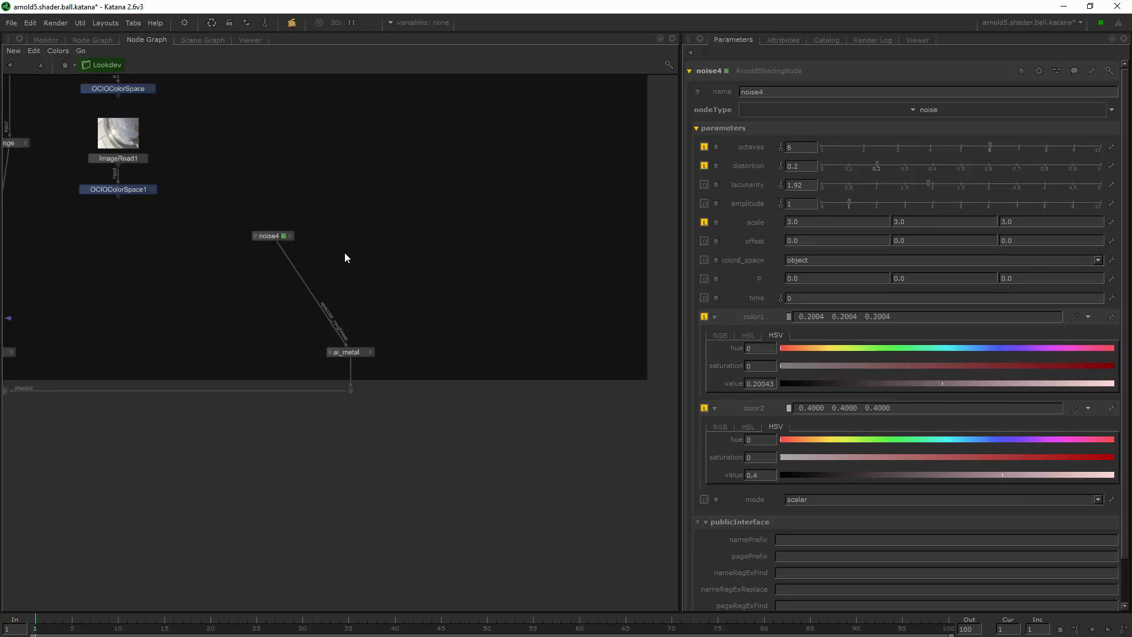
{"action": "key", "text": "Tab"}
{"action": "type", "text": "bu"}
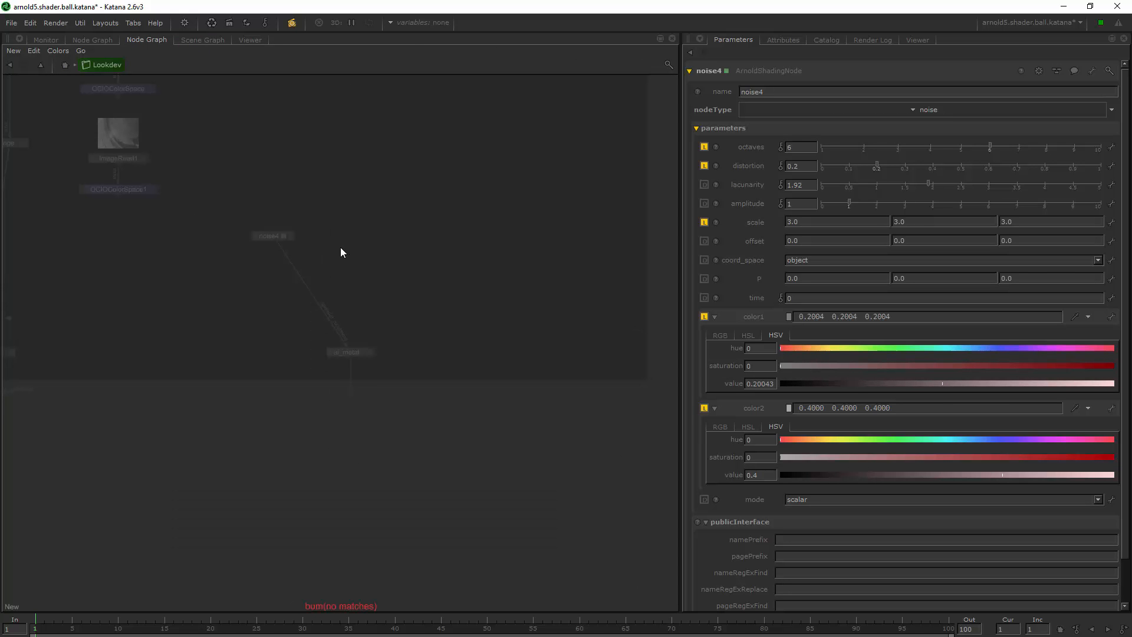
{"action": "type", "text": "m"}
{"action": "key", "text": "BackSpace"}
{"action": "key", "text": "BackSpace"}
{"action": "key", "text": "BackSpace"}
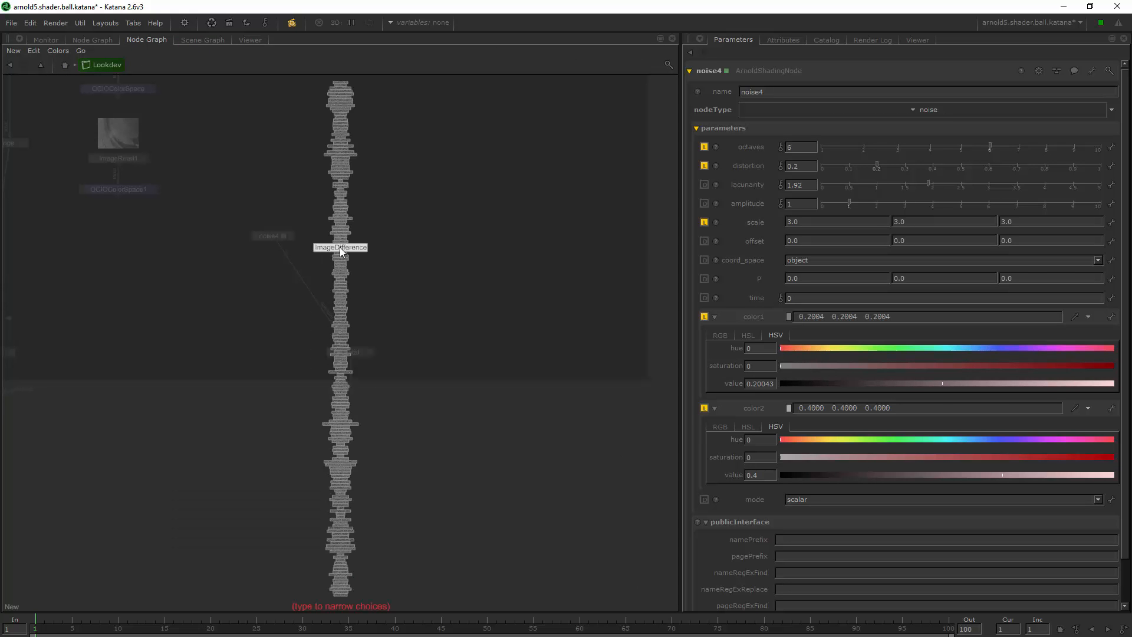
{"action": "type", "text": "obum"}
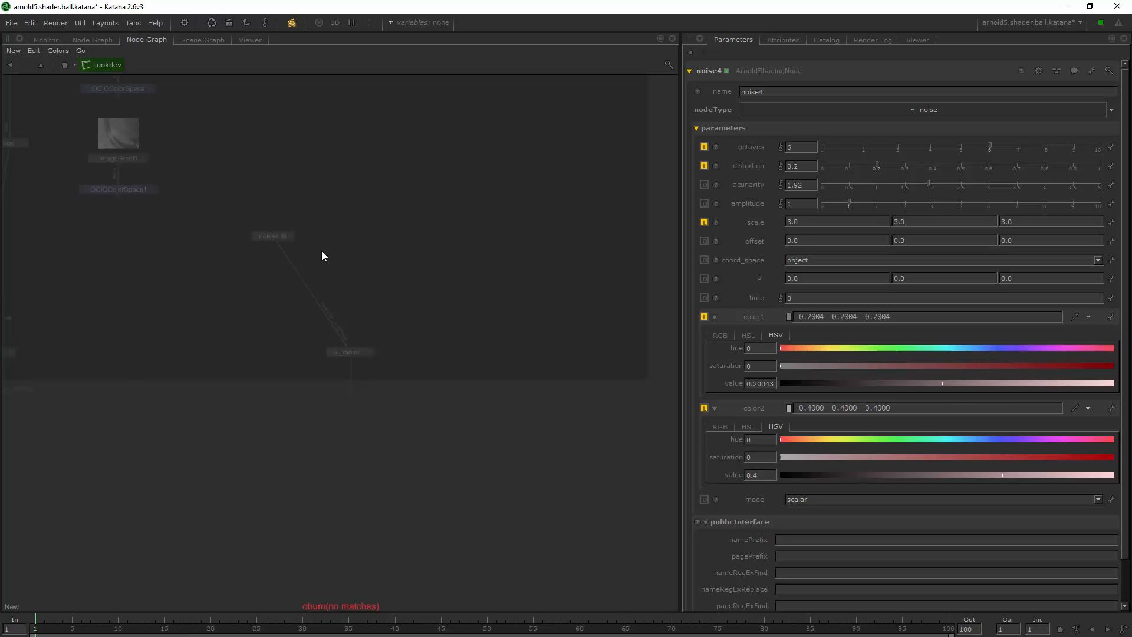
{"action": "key", "text": "BackSpace"}
{"action": "key", "text": "BackSpace"}
{"action": "key", "text": "BackSpace"}
{"action": "key", "text": "BackSpace"}
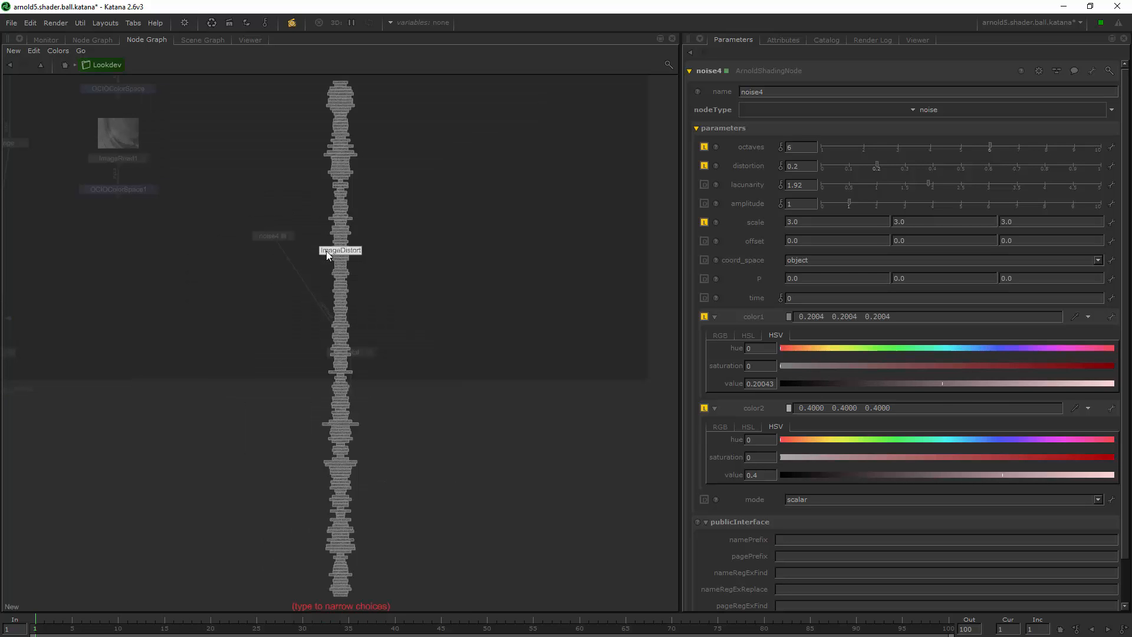
{"action": "key", "text": "Escape"}
Add an Arnold bump2d node between noise4 and ai_metal, slightly to the right of noise4
{"action": "key", "text": "Tab"}
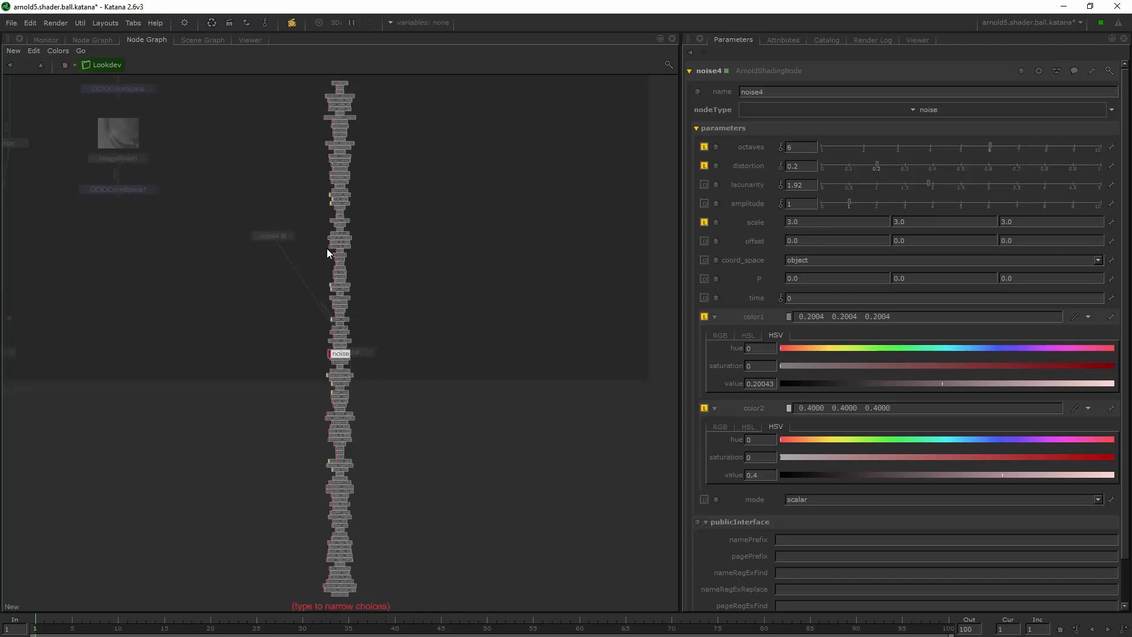
{"action": "type", "text": "bu"}
{"action": "left_click", "coordinate": [328, 248]}
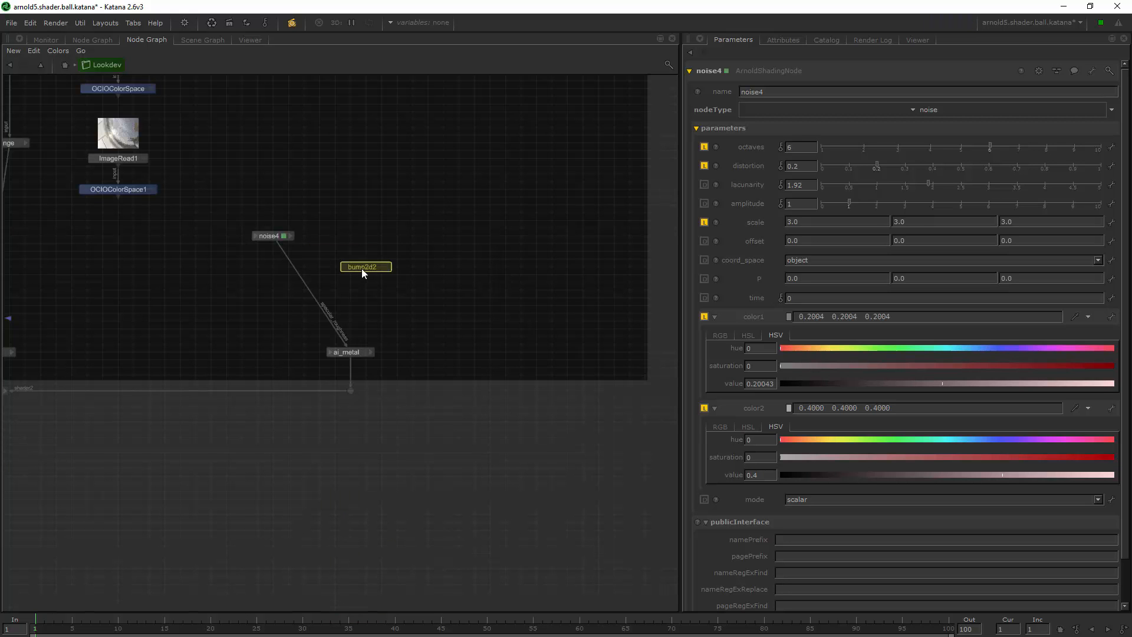
Open the new bump2d node's parameters and connect noise4's out.r output to its bump_map
{"action": "left_click", "coordinate": [291, 236]}
{"action": "left_click", "coordinate": [288, 238]}
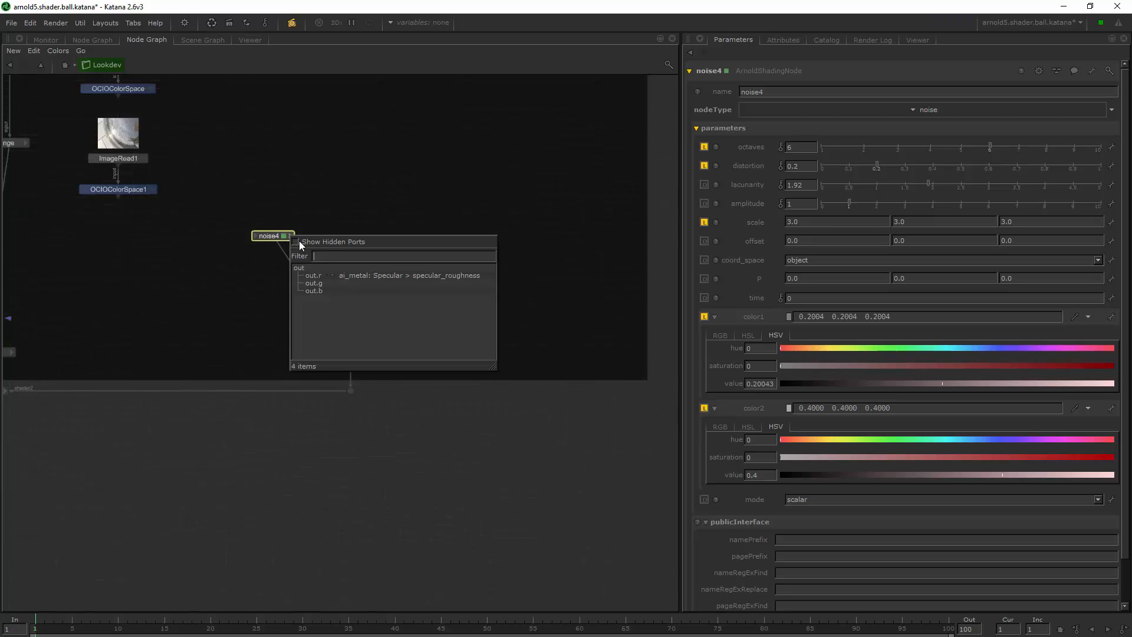
{"action": "left_click", "coordinate": [369, 269]}
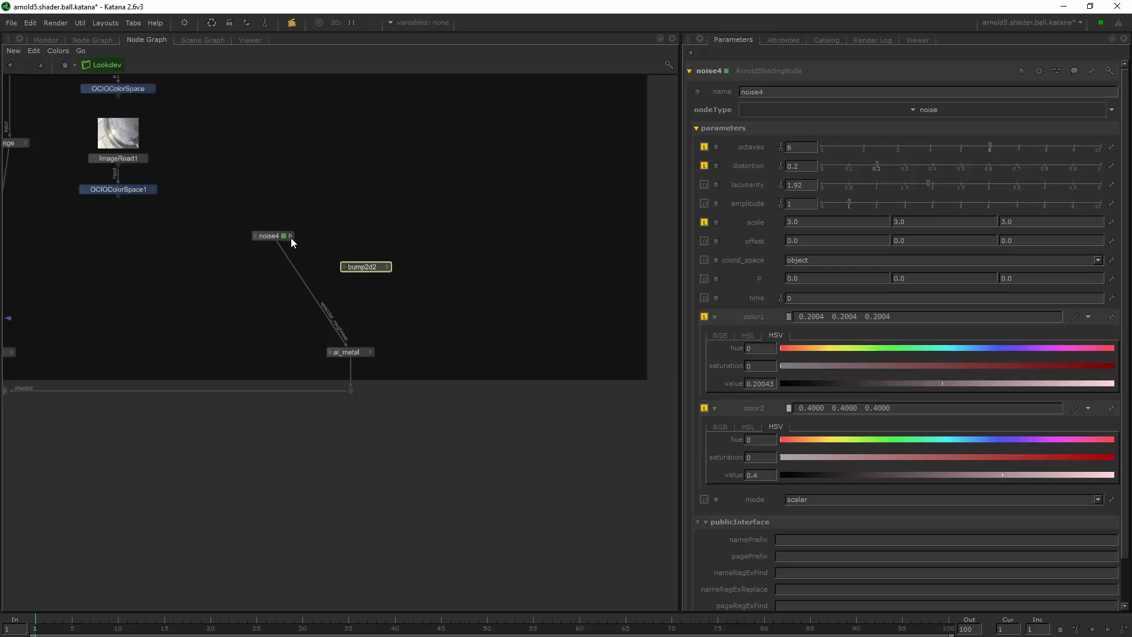
{"action": "left_click", "coordinate": [291, 238]}
{"action": "left_click", "coordinate": [321, 276]}
{"action": "left_click", "coordinate": [361, 269]}
{"action": "left_click", "coordinate": [367, 253]}
{"action": "left_click", "coordinate": [373, 269]}
{"action": "left_click", "coordinate": [291, 236]}
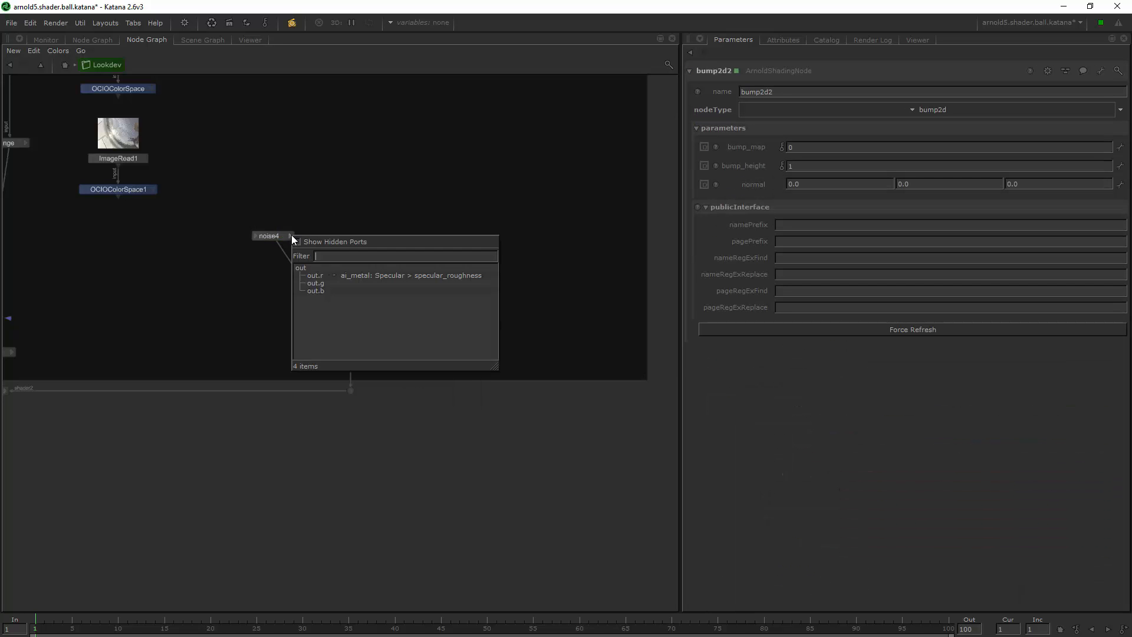
{"action": "left_click", "coordinate": [318, 275]}
{"action": "left_click", "coordinate": [365, 270]}
{"action": "left_click", "coordinate": [388, 300]}
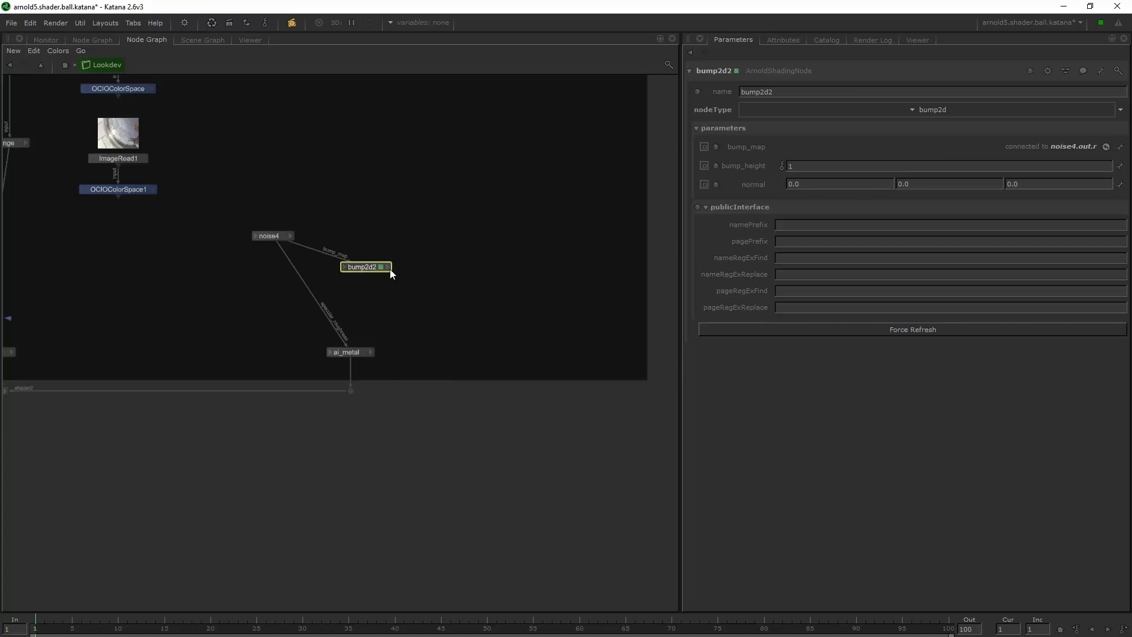
Connect the bump2d node's output to ai_metal's normal input
{"action": "left_click", "coordinate": [389, 268]}
{"action": "left_click", "coordinate": [398, 300]}
{"action": "left_click", "coordinate": [352, 352]}
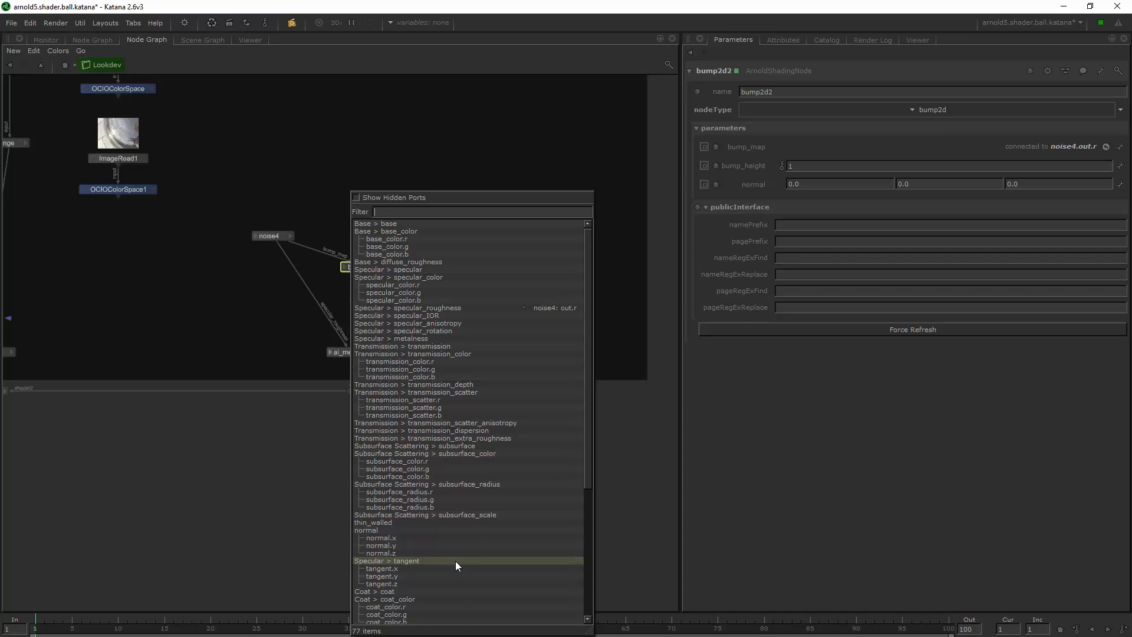
{"action": "left_click", "coordinate": [390, 530]}
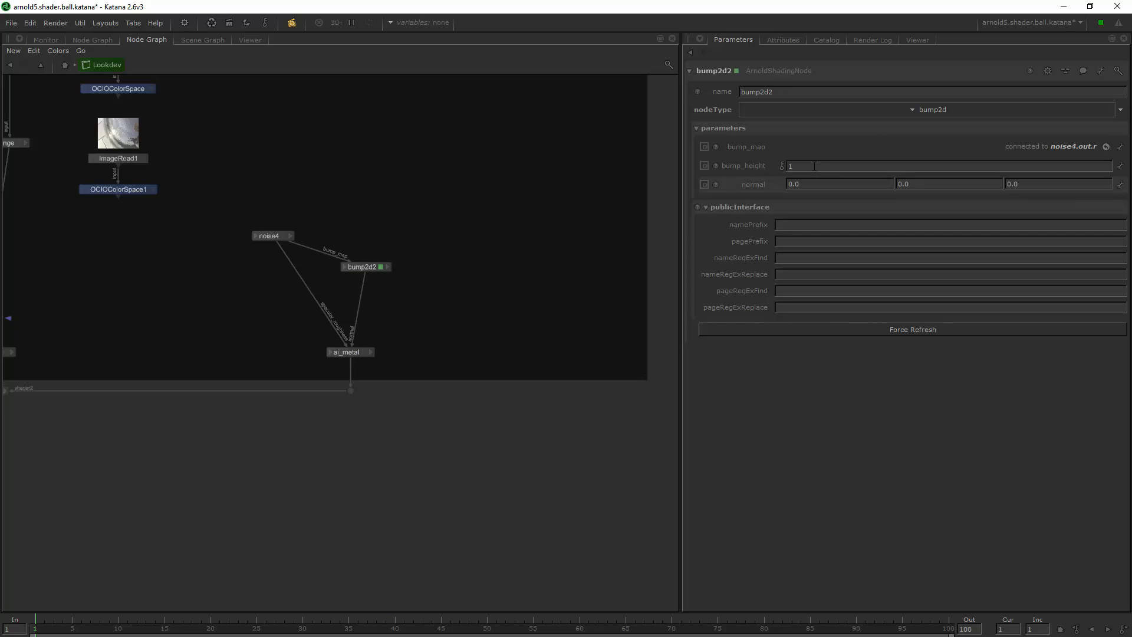
Set bump2d2's bump_height to 0.2, start a live render from RS_Interactive and view it in the monitor
{"action": "type", "text": "2"}
{"action": "key", "text": "Return"}
{"action": "left_click", "coordinate": [48, 39]}
{"action": "left_click", "coordinate": [82, 41]}
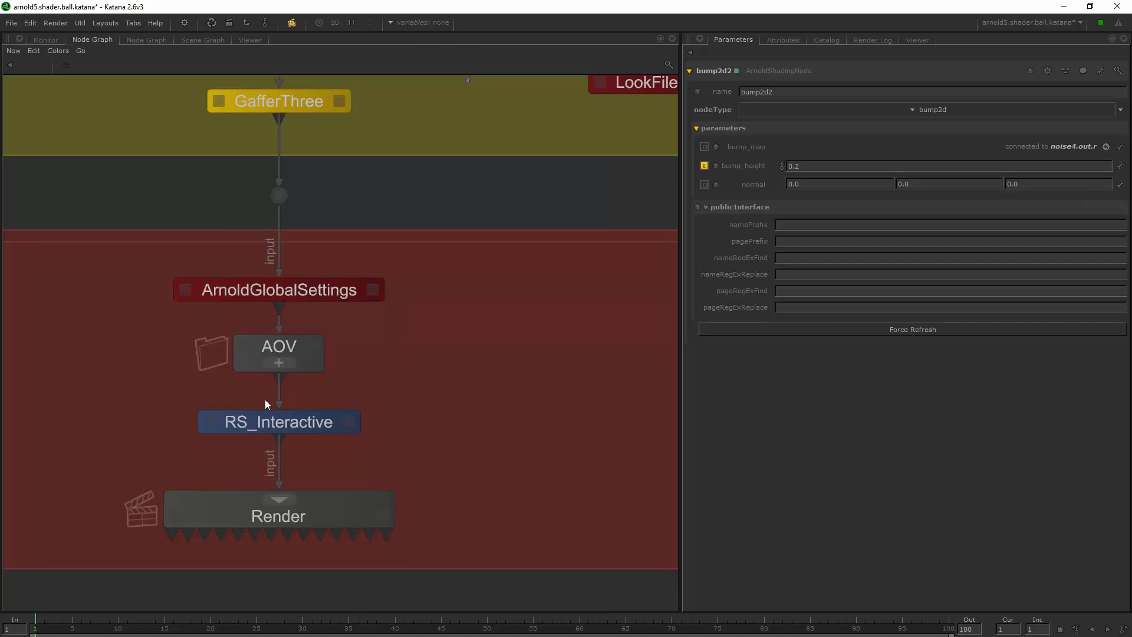
{"action": "right_click", "coordinate": [277, 420]}
{"action": "left_click", "coordinate": [309, 437]}
{"action": "right_click", "coordinate": [257, 425]}
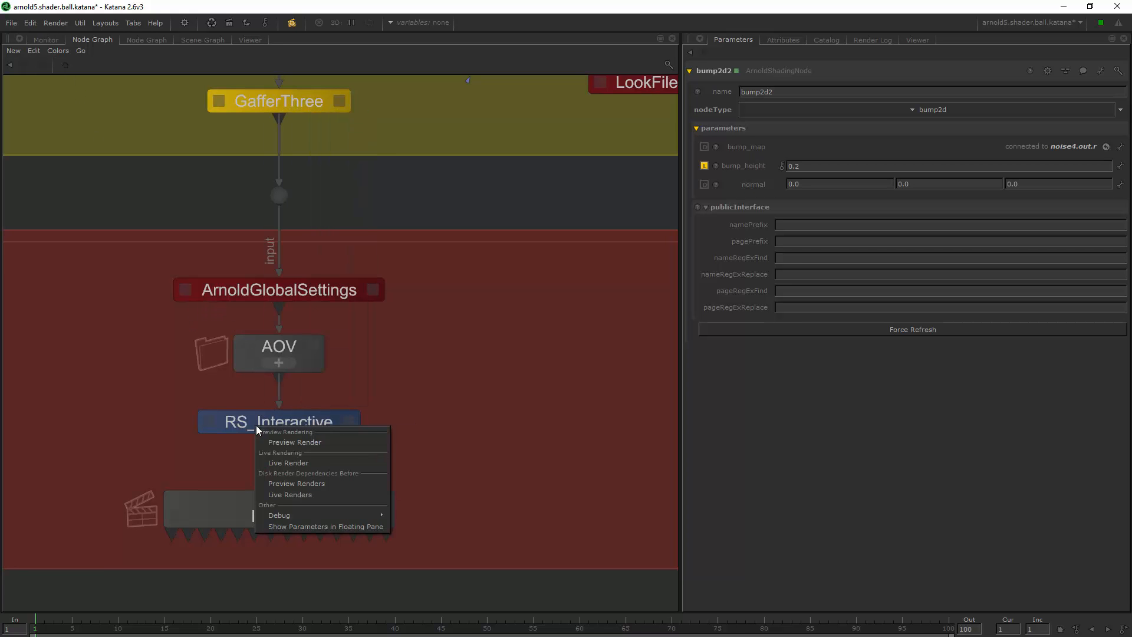
{"action": "left_click", "coordinate": [292, 464]}
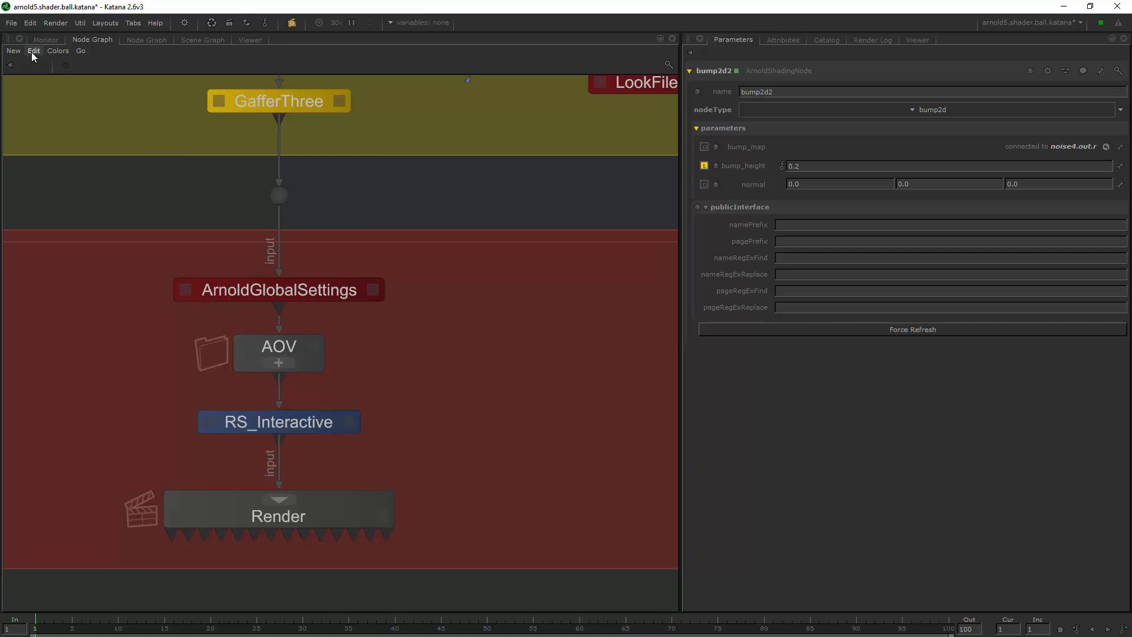
{"action": "left_click", "coordinate": [45, 39]}
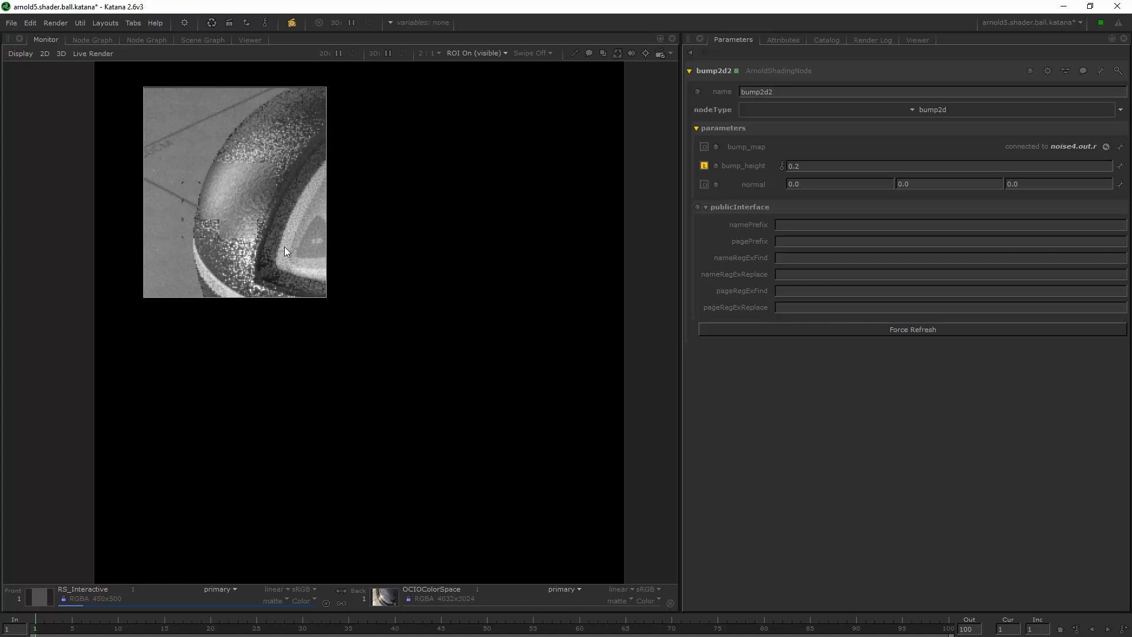
Set bump2d2's bump_height to 0.1
{"action": "left_click", "coordinate": [818, 166]}
{"action": "key", "text": "BackSpace"}
{"action": "type", "text": "1"}
{"action": "key", "text": "Return"}
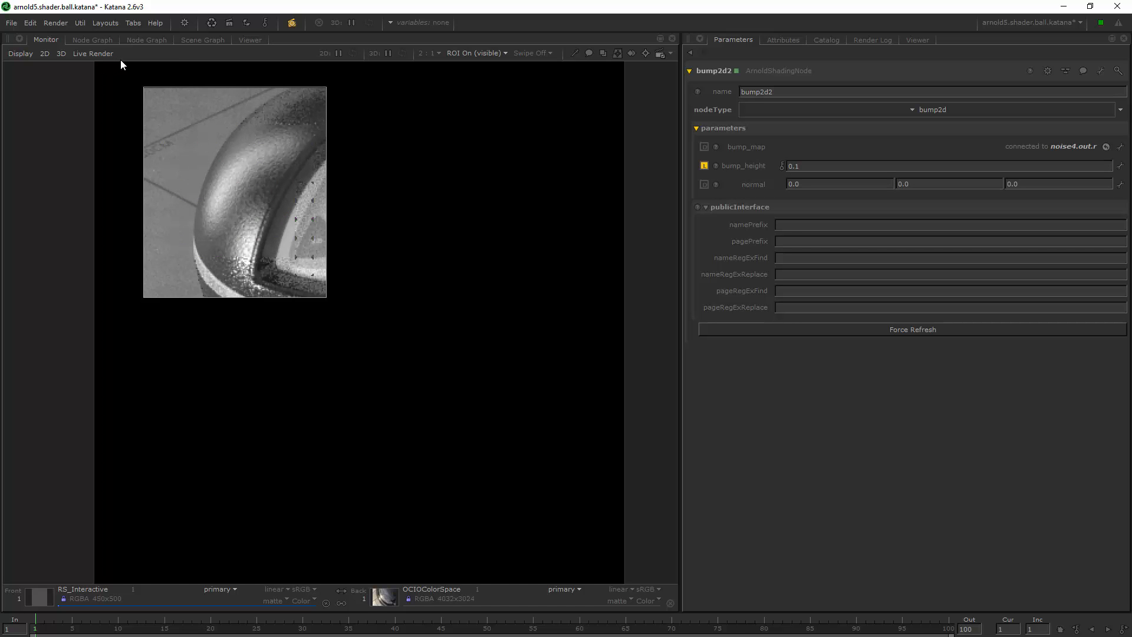
Return to the Lookdev node graph and move noise4, bump2d2, ai_metal and the dot below it farther right together
{"action": "left_click", "coordinate": [150, 39]}
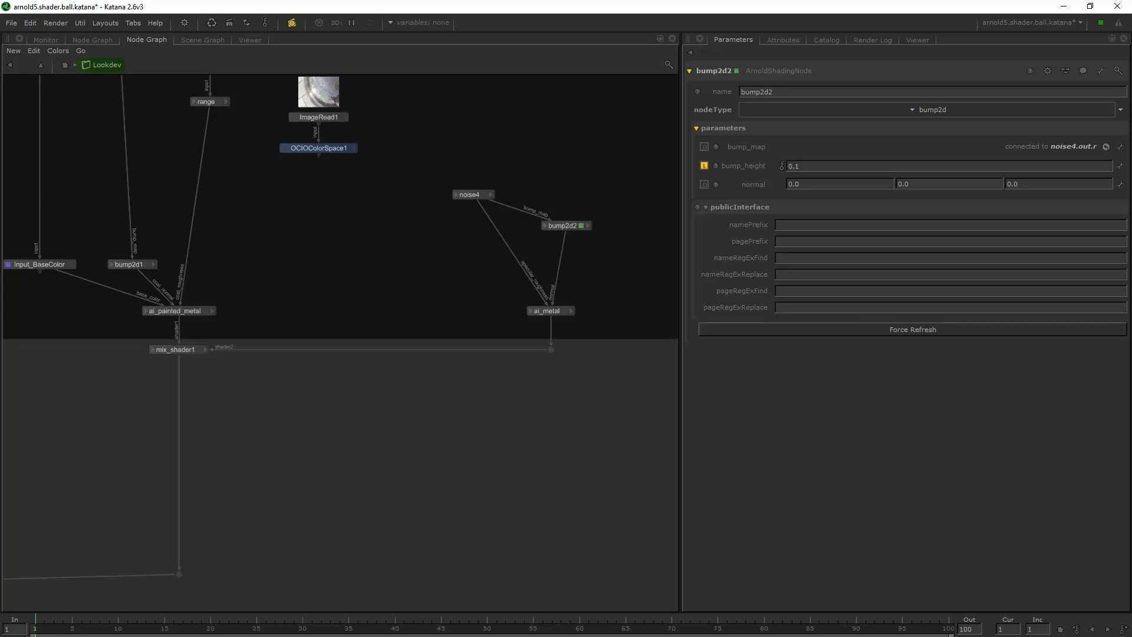
{"action": "left_click", "coordinate": [423, 257]}
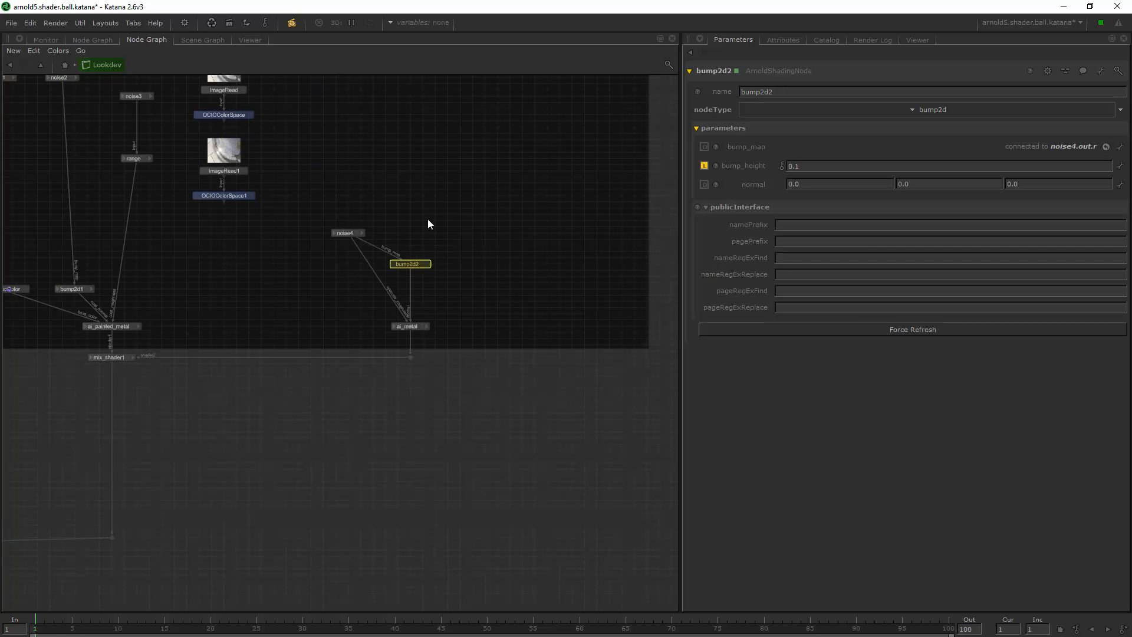
{"action": "left_click_drag", "start_coordinate": [503, 177], "coordinate": [308, 373]}
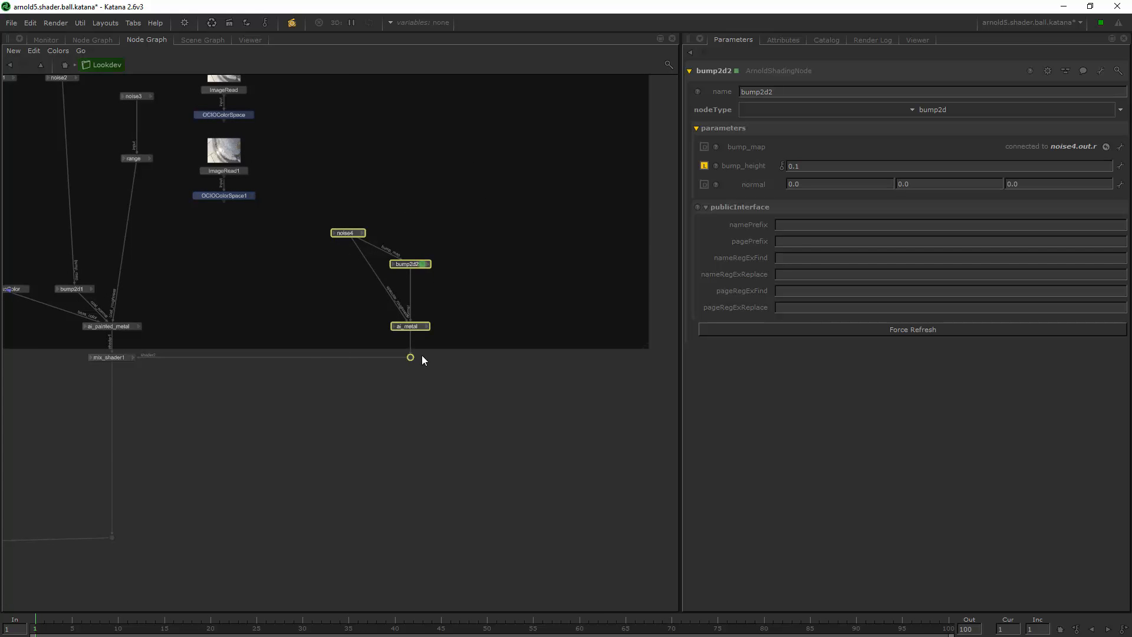
{"action": "left_click_drag", "start_coordinate": [422, 358], "coordinate": [628, 357]}
{"action": "left_click", "coordinate": [370, 229]}
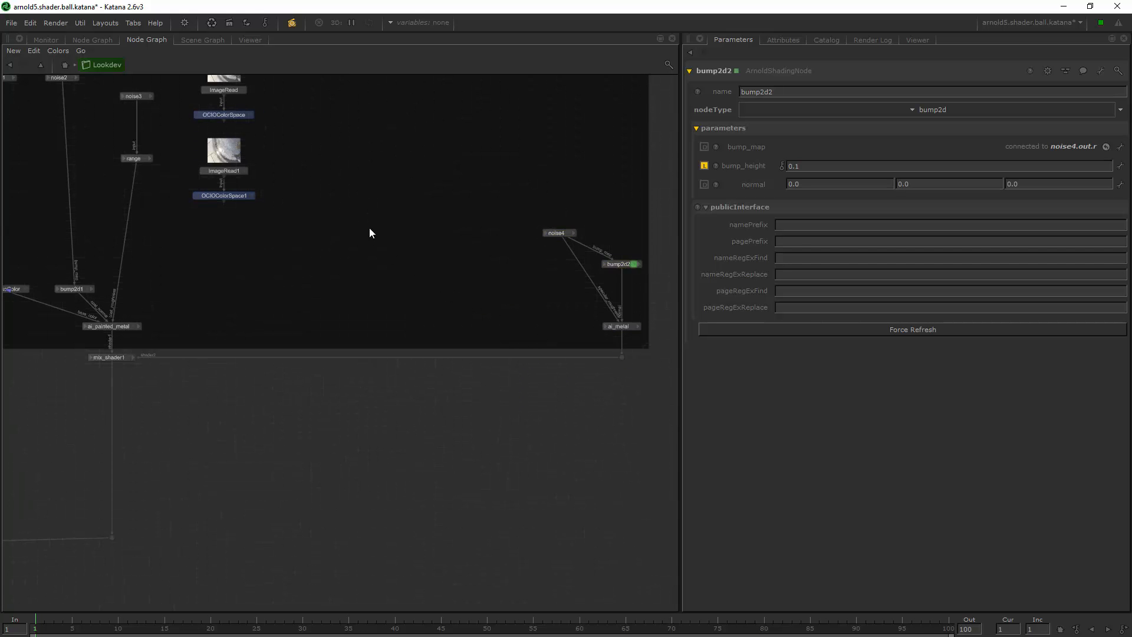
Add an Arnold curvature node in the empty area to the right of the ImageRead1 and OCIOColorSpace1 nodes
{"action": "middle_click_drag", "start_coordinate": [370, 231], "coordinate": [362, 290]}
{"action": "key", "text": "Tab"}
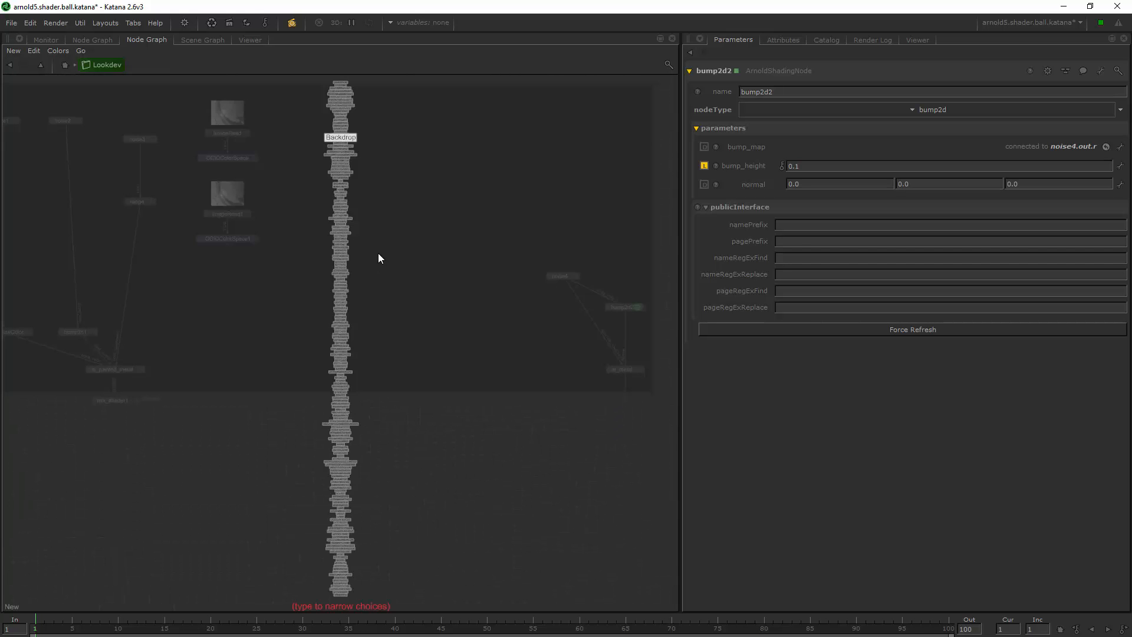
{"action": "key", "text": "Escape"}
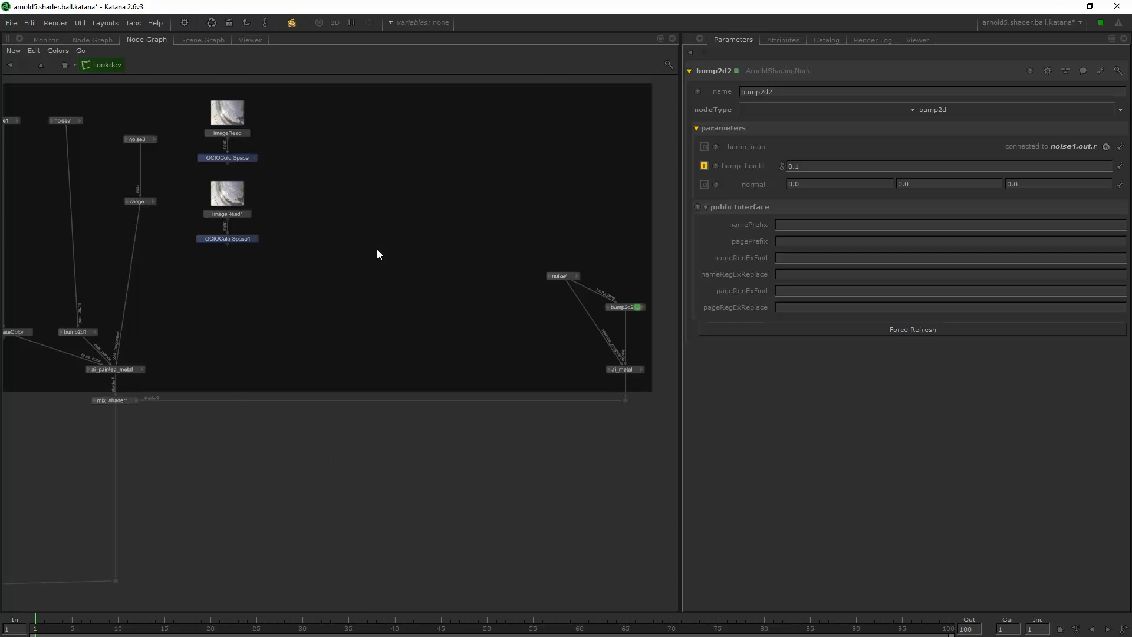
{"action": "key", "text": "Tab"}
{"action": "type", "text": "cur"}
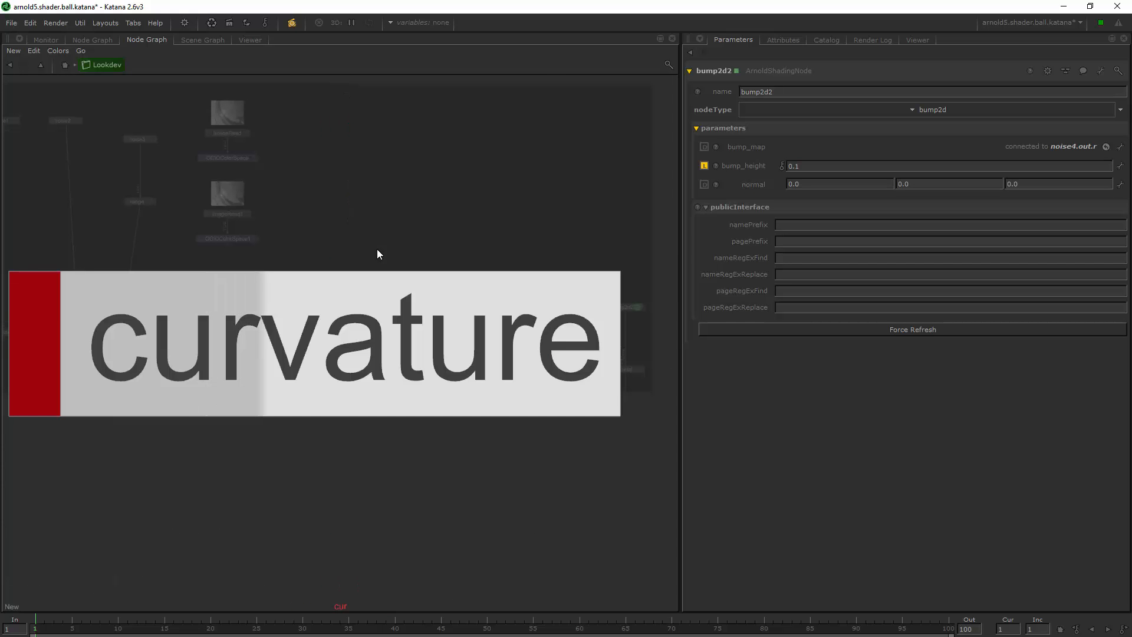
{"action": "key", "text": "Escape"}
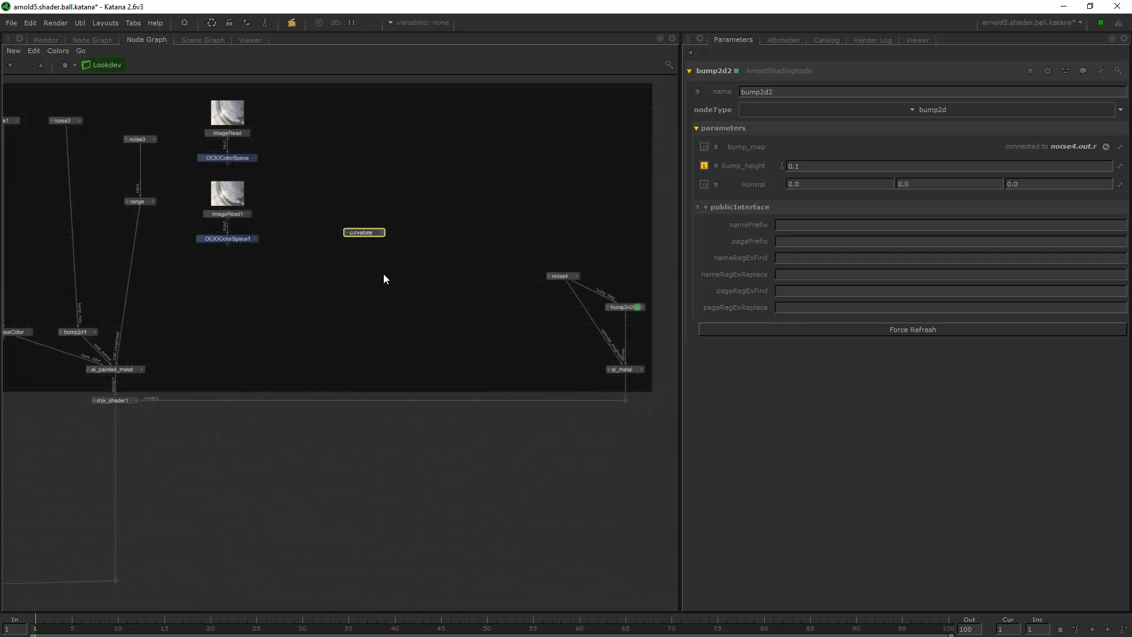
Add an Arnold noise node just to the right of the curvature node
{"action": "key", "text": "Tab"}
{"action": "type", "text": "noi"}
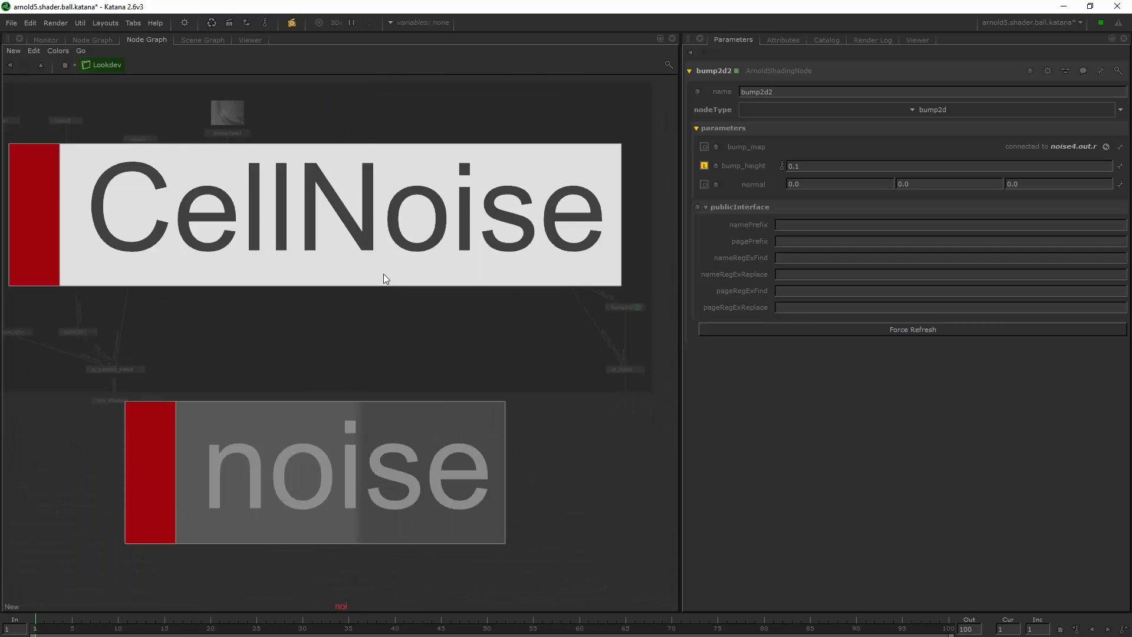
{"action": "key", "text": "Return"}
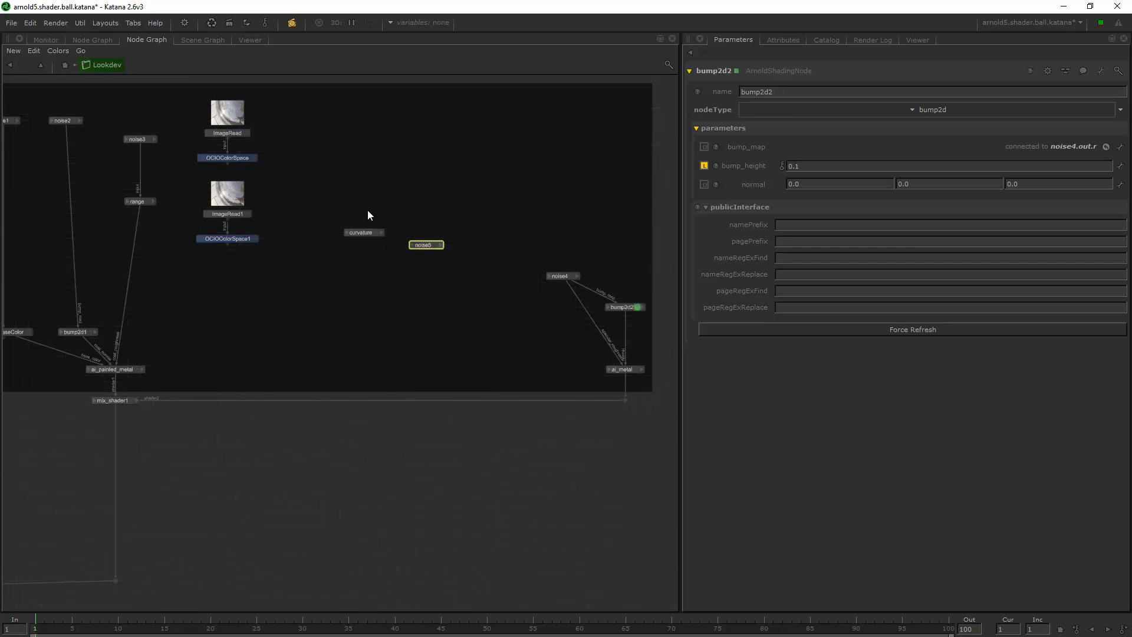
Add an Arnold range node directly below the curvature node
{"action": "left_click", "coordinate": [361, 232]}
{"action": "scroll", "coordinate": [349, 236], "scroll_direction": "up", "scroll_amount": 2}
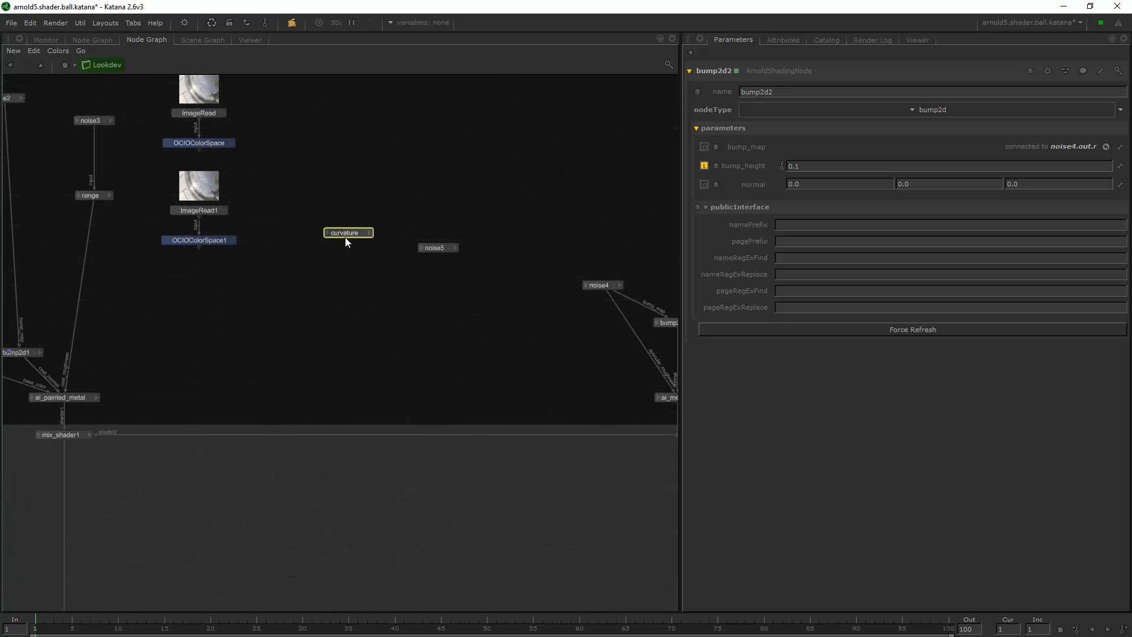
{"action": "key", "text": "Tab"}
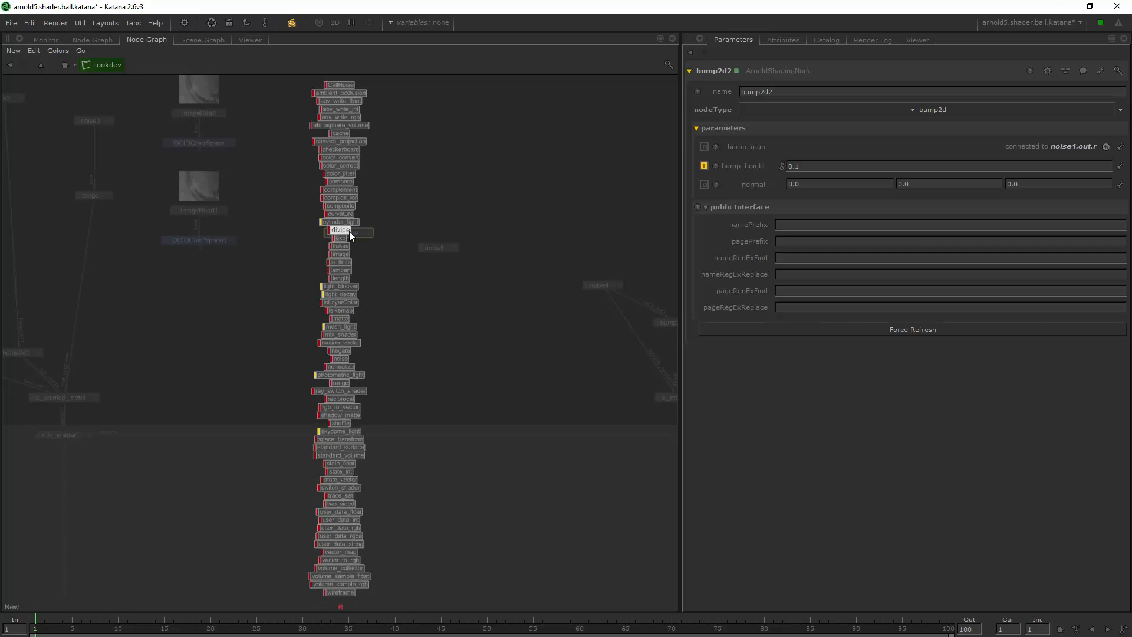
{"action": "type", "text": "ran"}
{"action": "key", "text": "Down"}
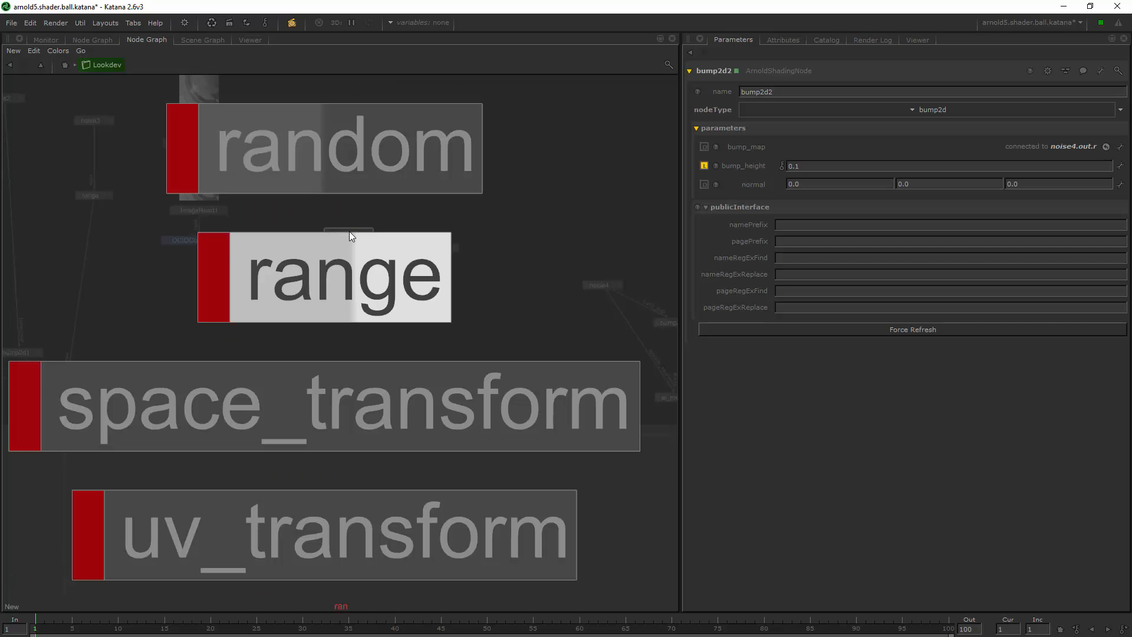
{"action": "key", "text": "Return"}
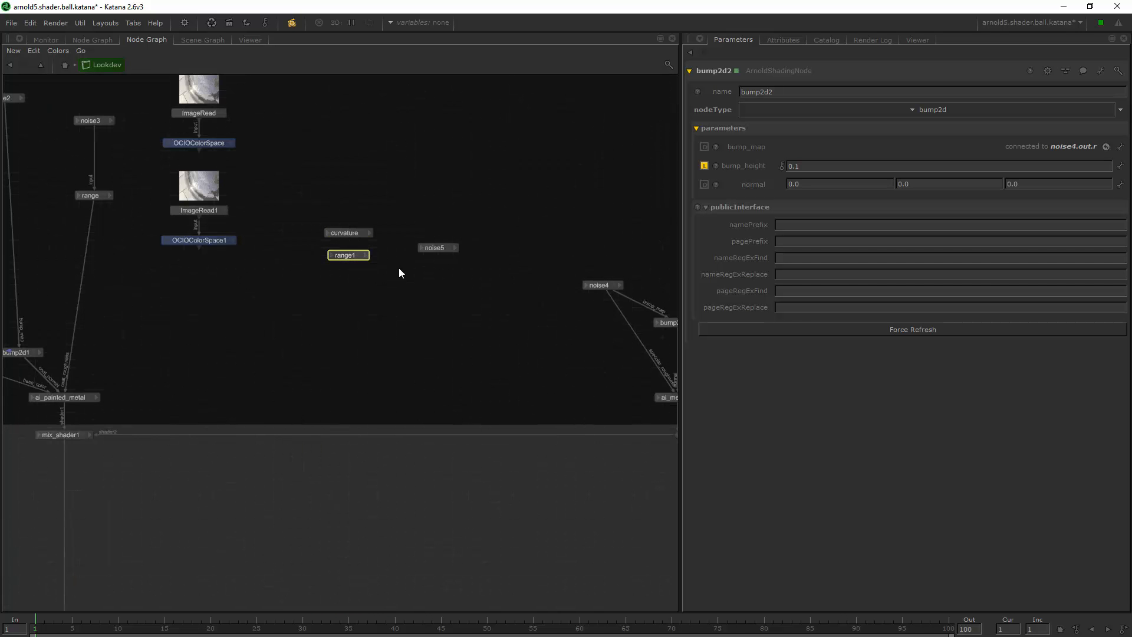
Add a second Arnold range node directly below noise5
{"action": "key", "text": "Tab"}
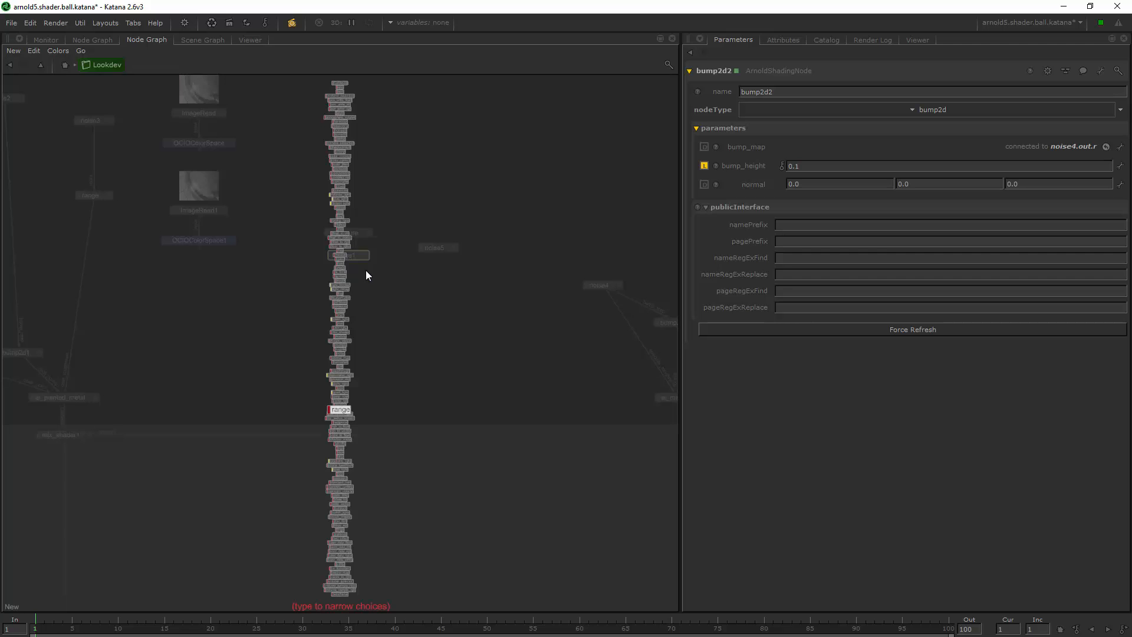
{"action": "type", "text": "ran"}
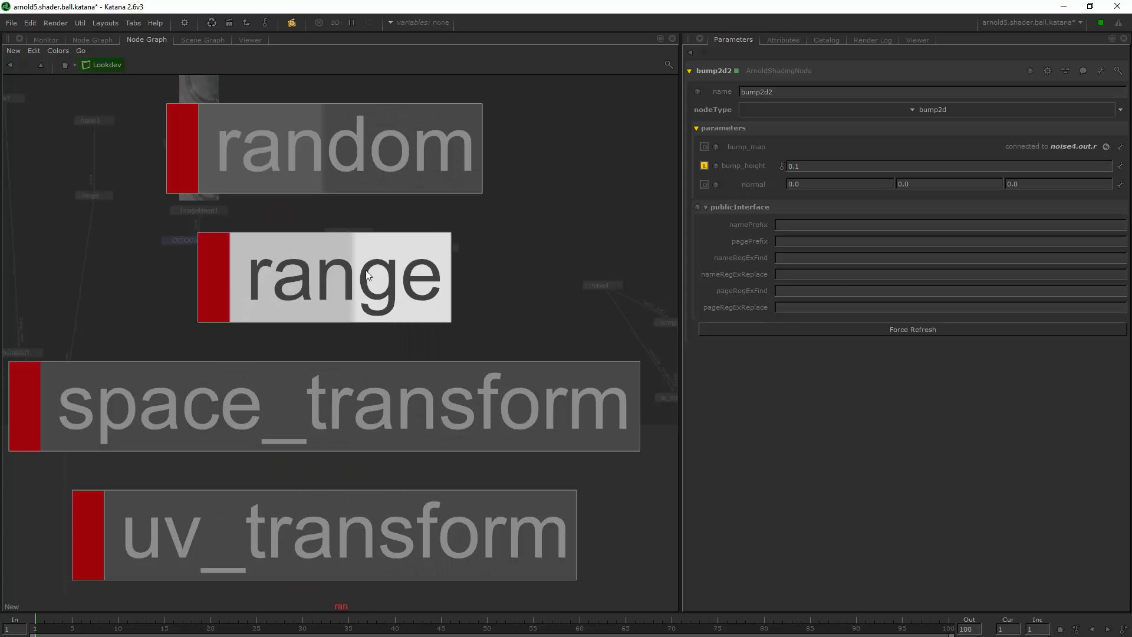
{"action": "left_click", "coordinate": [309, 265]}
{"action": "scroll", "coordinate": [434, 275], "scroll_direction": "up", "scroll_amount": 2}
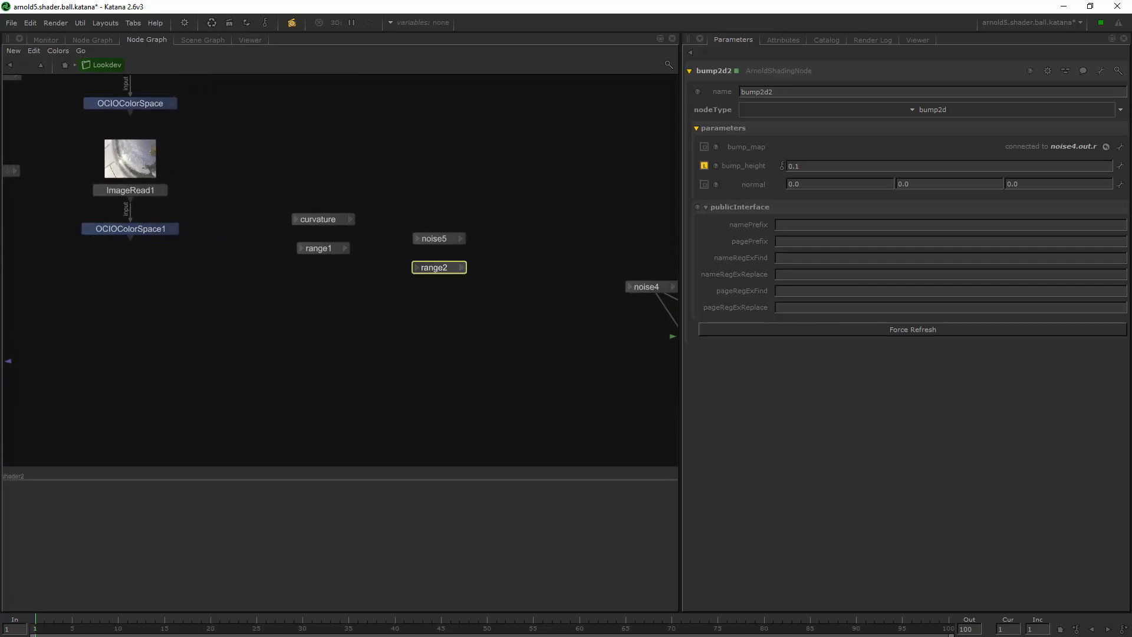
Space the curvature and range1 pair farther left of noise5 and range2, lining up both pairs in rows
{"action": "left_click_drag", "start_coordinate": [379, 200], "coordinate": [252, 250]}
{"action": "left_click_drag", "start_coordinate": [404, 284], "coordinate": [450, 235]}
{"action": "left_click", "coordinate": [395, 292]}
Add an Arnold composite node below and between range1 and range2
{"action": "key", "text": "Tab"}
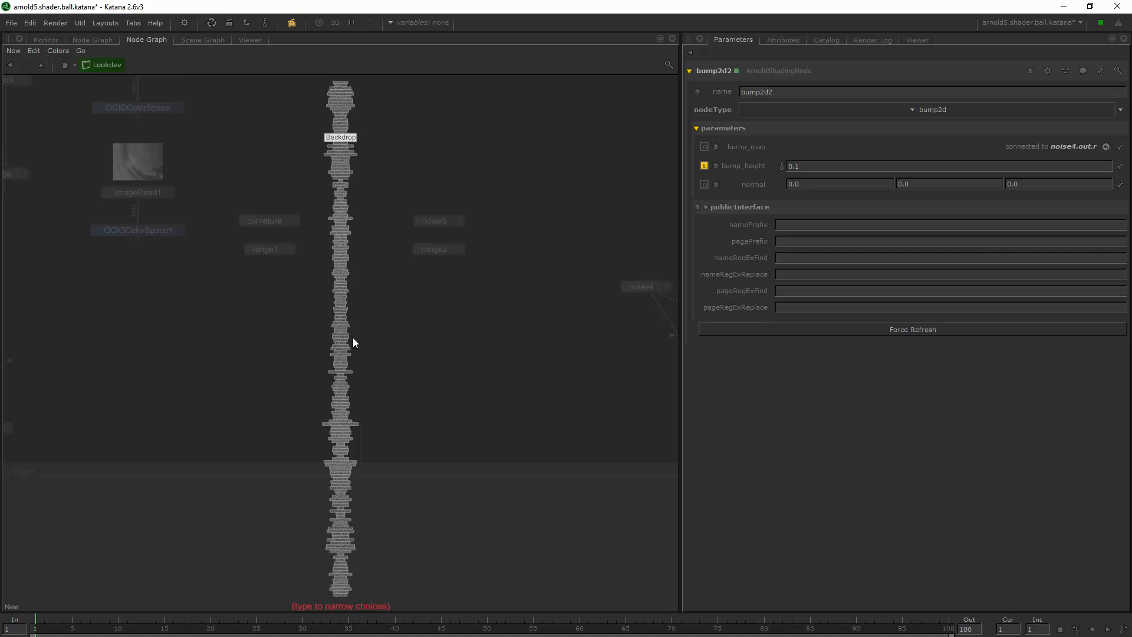
{"action": "key", "text": "Escape"}
{"action": "key", "text": "Tab"}
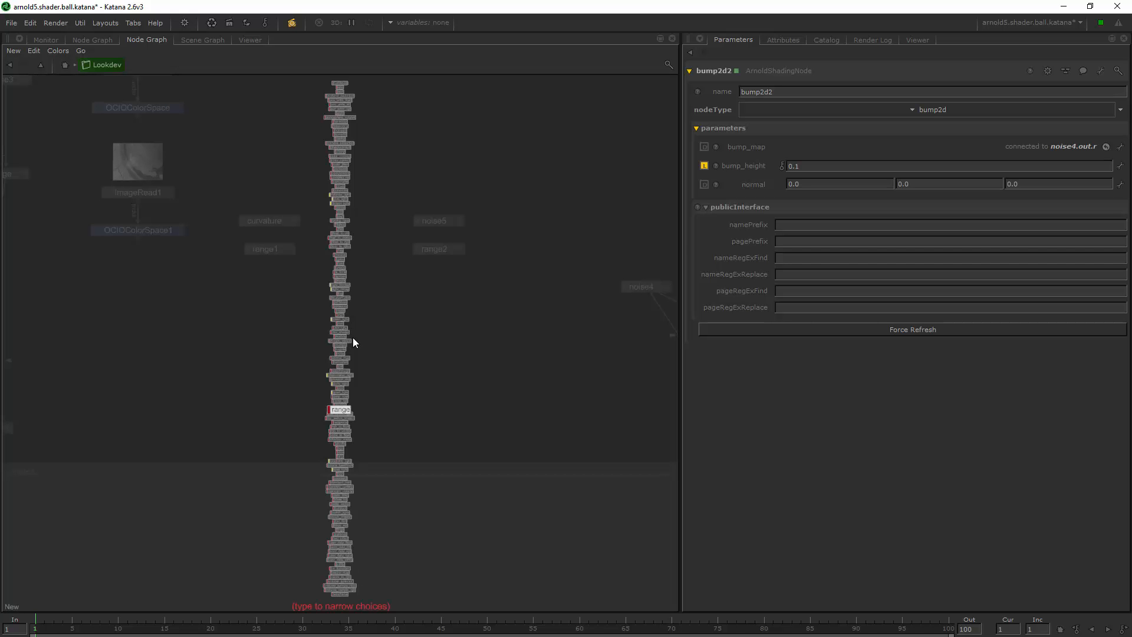
{"action": "type", "text": "comp"}
{"action": "key", "text": "Down"}
{"action": "key", "text": "Down"}
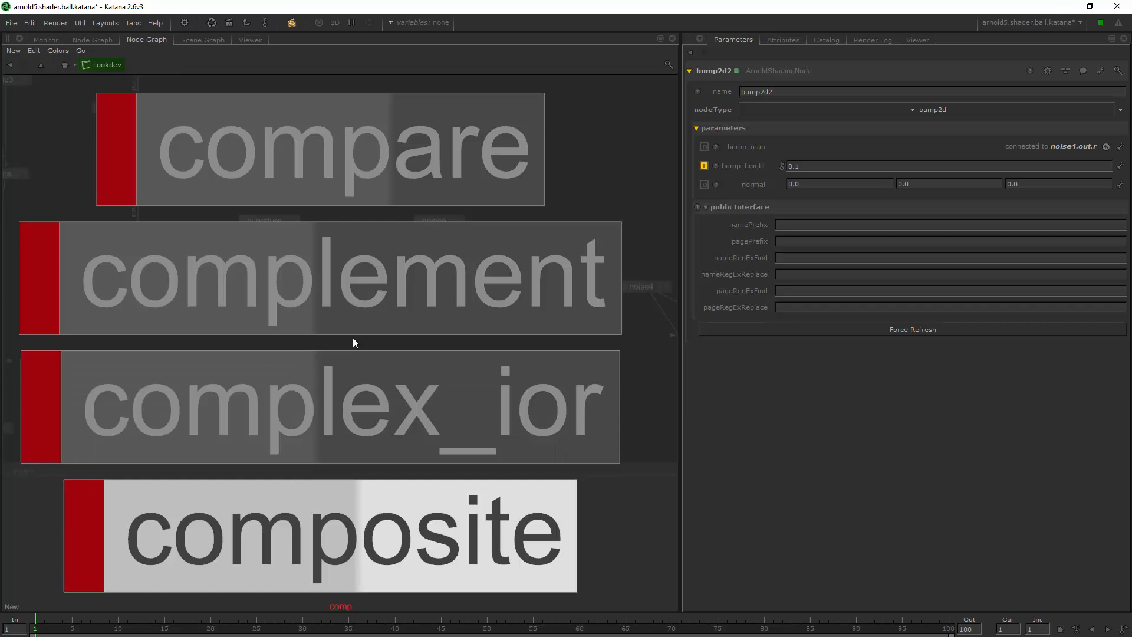
{"action": "key", "text": "Return"}
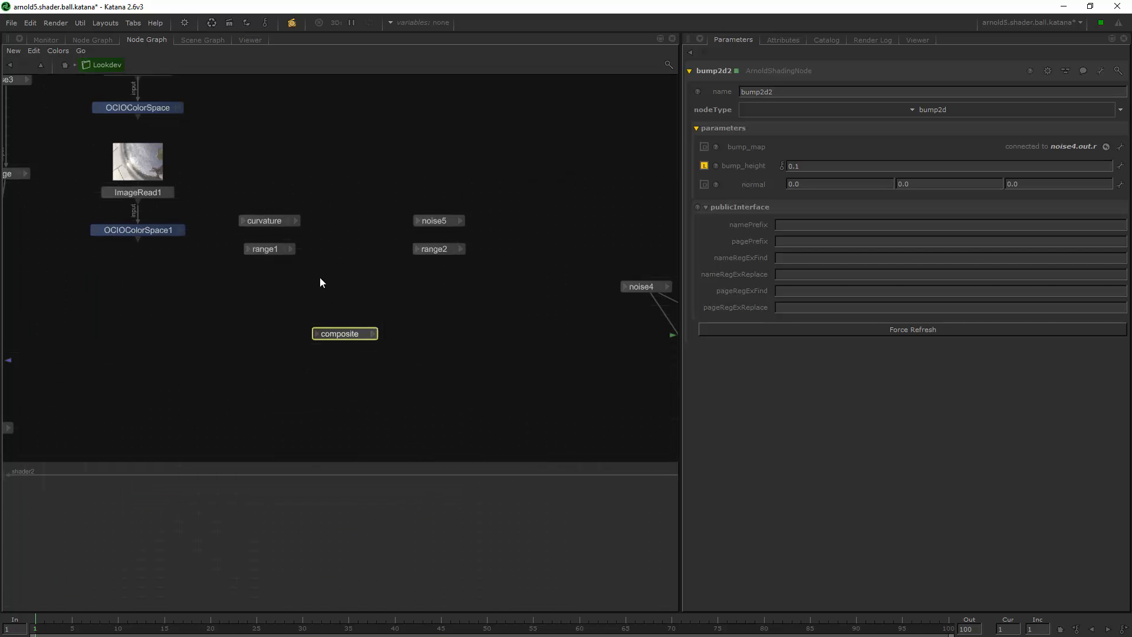
Inspect the parameters of the curvature node and of noise5
{"action": "left_click", "coordinate": [261, 209]}
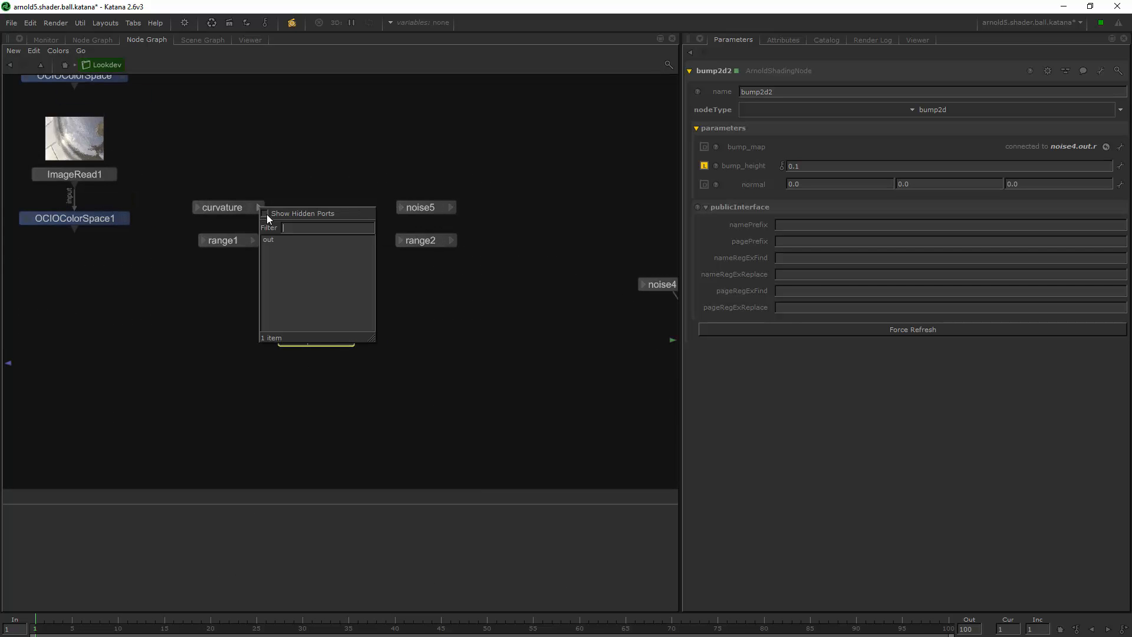
{"action": "left_click", "coordinate": [241, 240]}
{"action": "key", "text": "e"}
{"action": "key", "text": "e"}
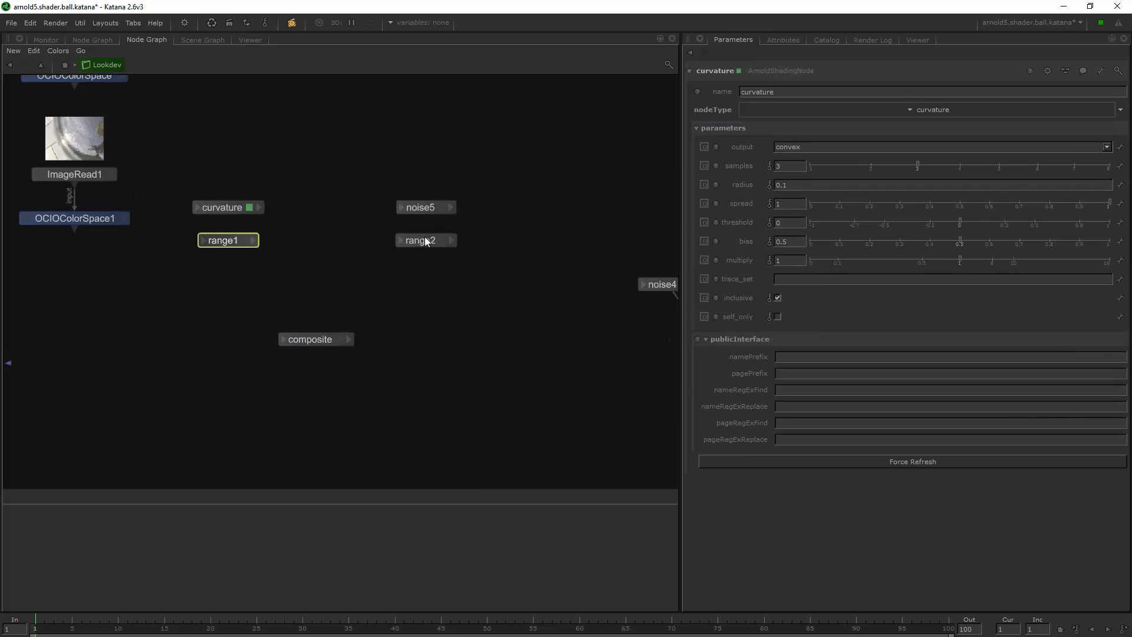
{"action": "key", "text": "e"}
{"action": "key", "text": "e"}
Connect the curvature node's out port to range1's input
{"action": "left_click", "coordinate": [260, 205]}
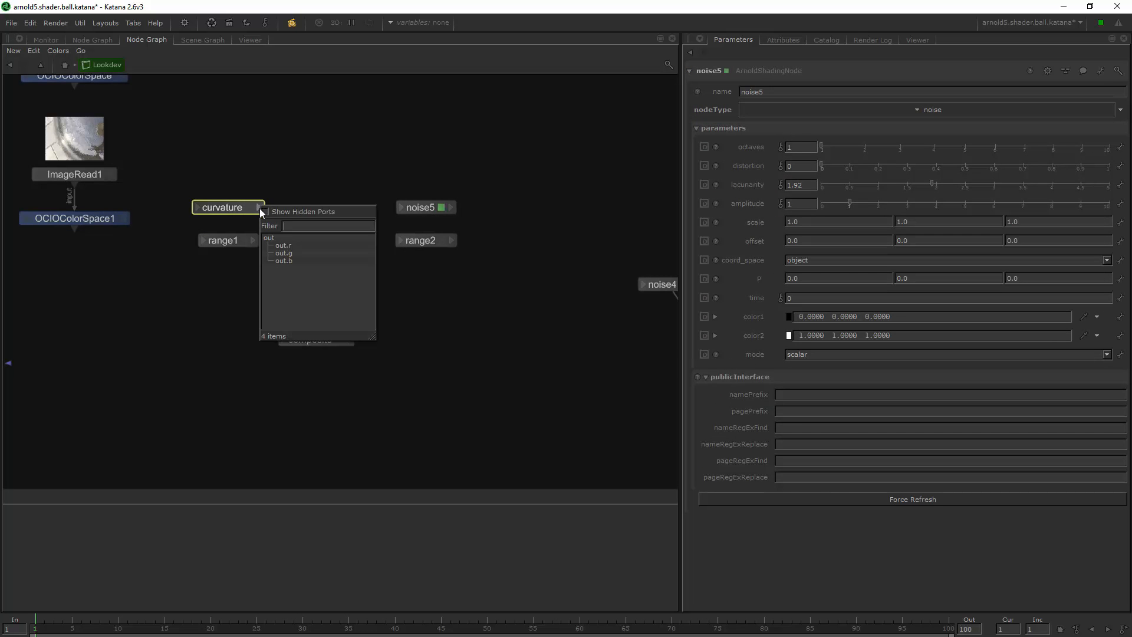
{"action": "left_click", "coordinate": [274, 238]}
{"action": "left_click", "coordinate": [229, 241]}
{"action": "left_click", "coordinate": [252, 273]}
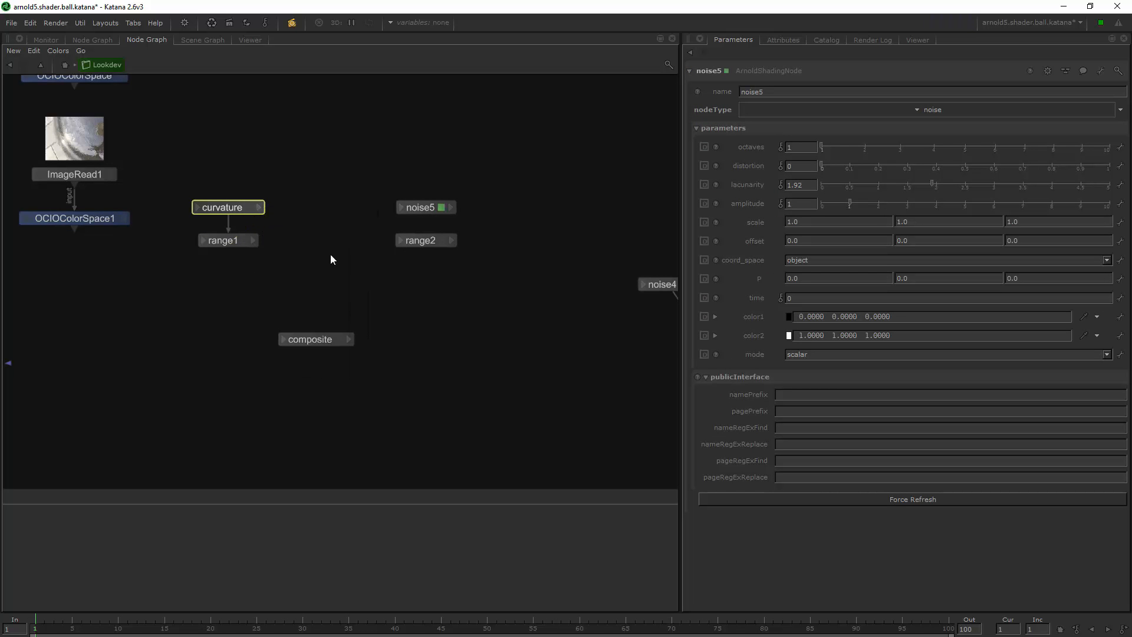
Connect noise5's out port to range2's input
{"action": "left_click", "coordinate": [449, 206]}
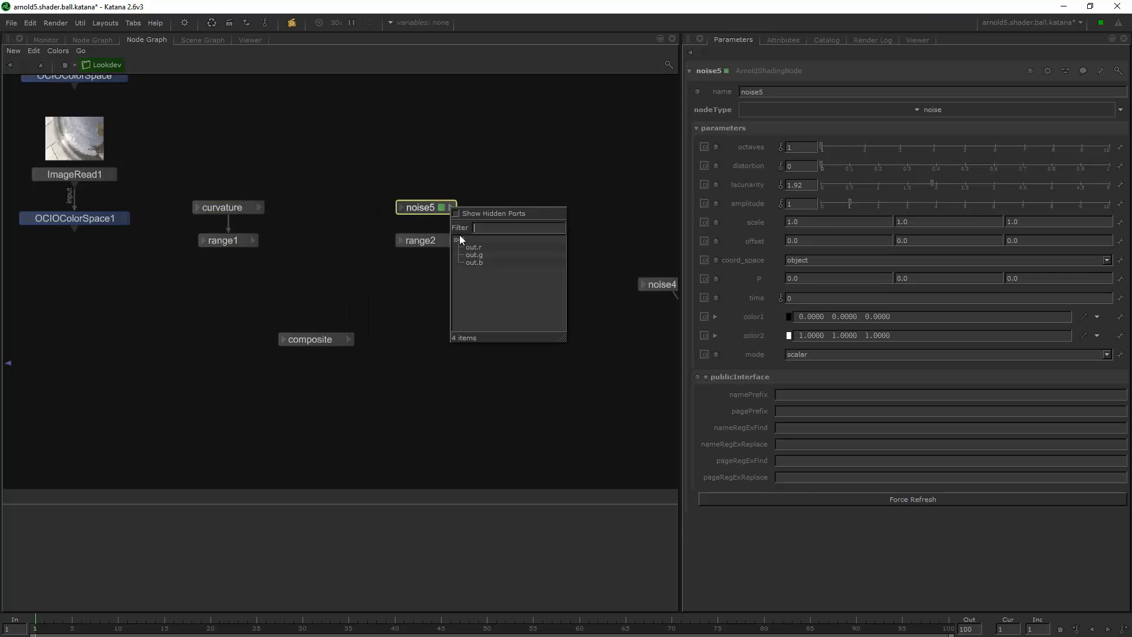
{"action": "left_click", "coordinate": [460, 238]}
{"action": "left_click", "coordinate": [433, 239]}
{"action": "left_click", "coordinate": [428, 288]}
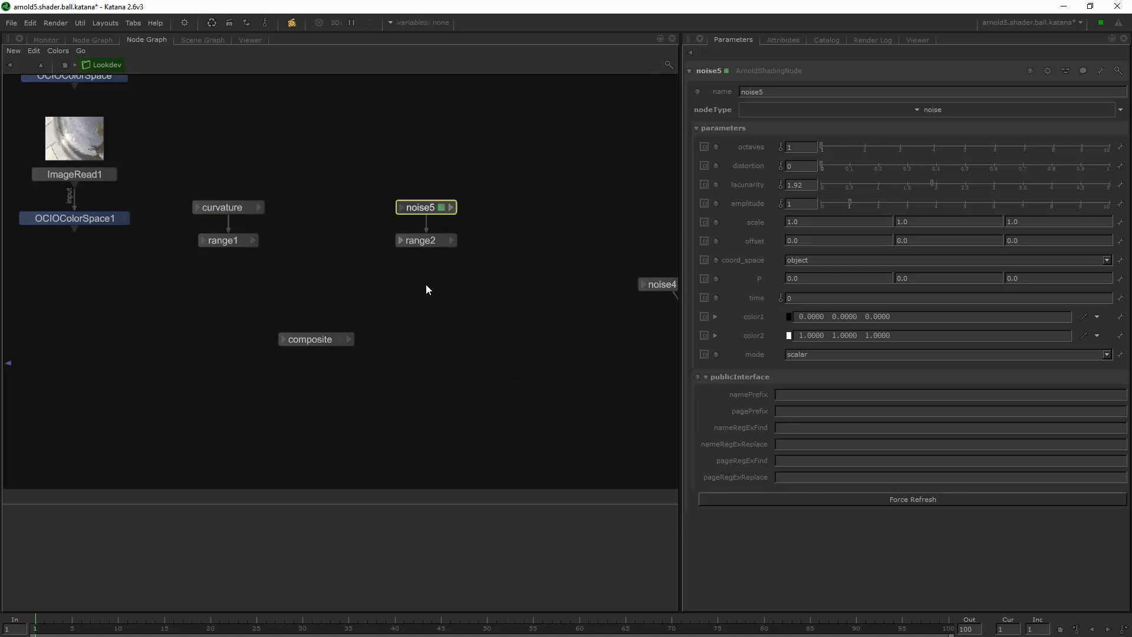
Connect range1's out port to the composite node's A input
{"action": "left_click", "coordinate": [253, 240]}
{"action": "left_click", "coordinate": [272, 273]}
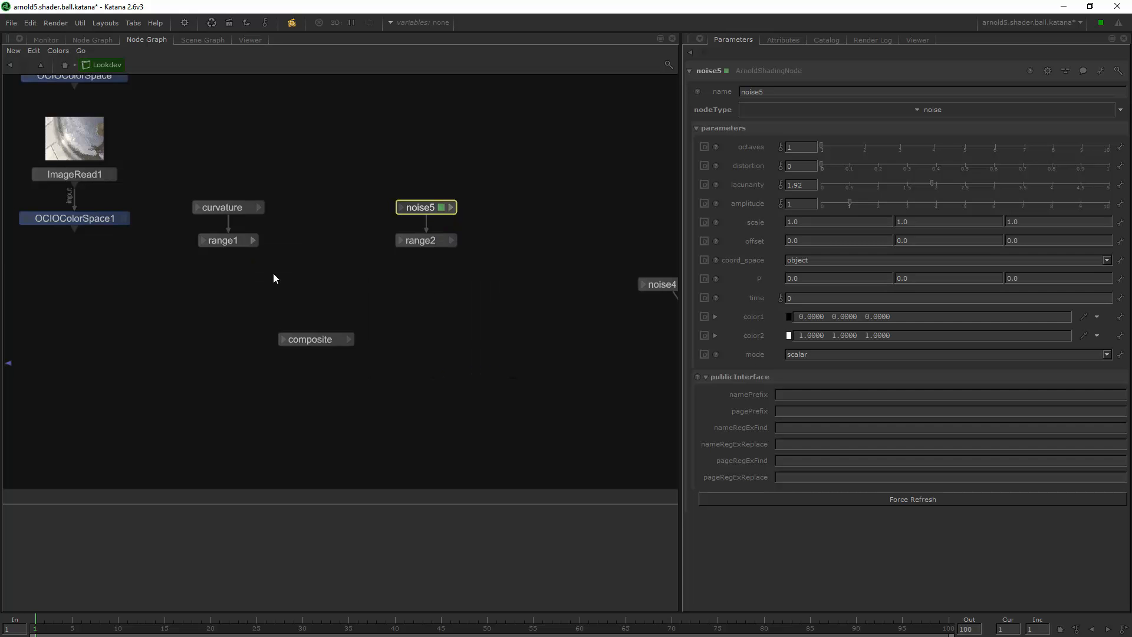
{"action": "left_click", "coordinate": [299, 344]}
{"action": "left_click", "coordinate": [333, 338]}
{"action": "double_click", "coordinate": [287, 333]}
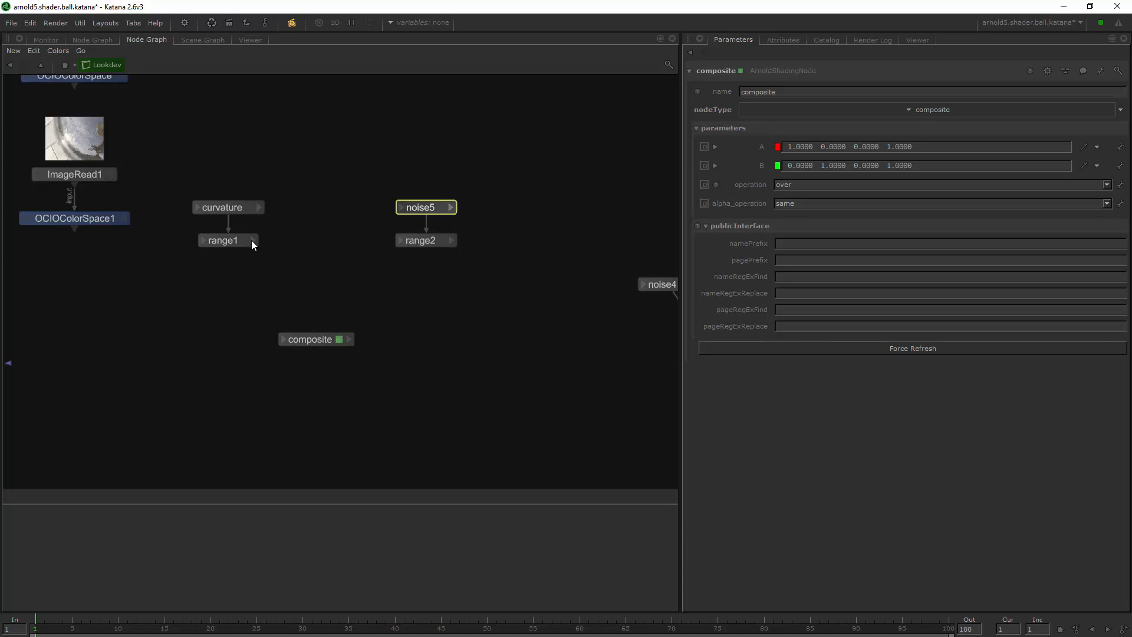
{"action": "left_click", "coordinate": [253, 240]}
{"action": "left_click", "coordinate": [265, 272]}
{"action": "left_click", "coordinate": [306, 336]}
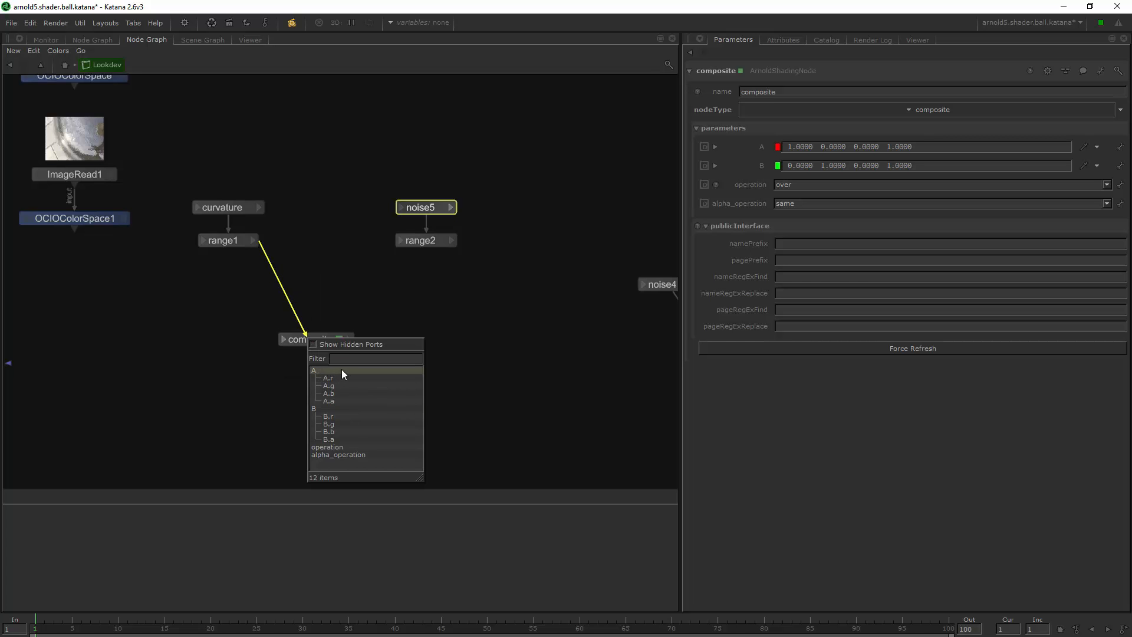
{"action": "left_click", "coordinate": [340, 370]}
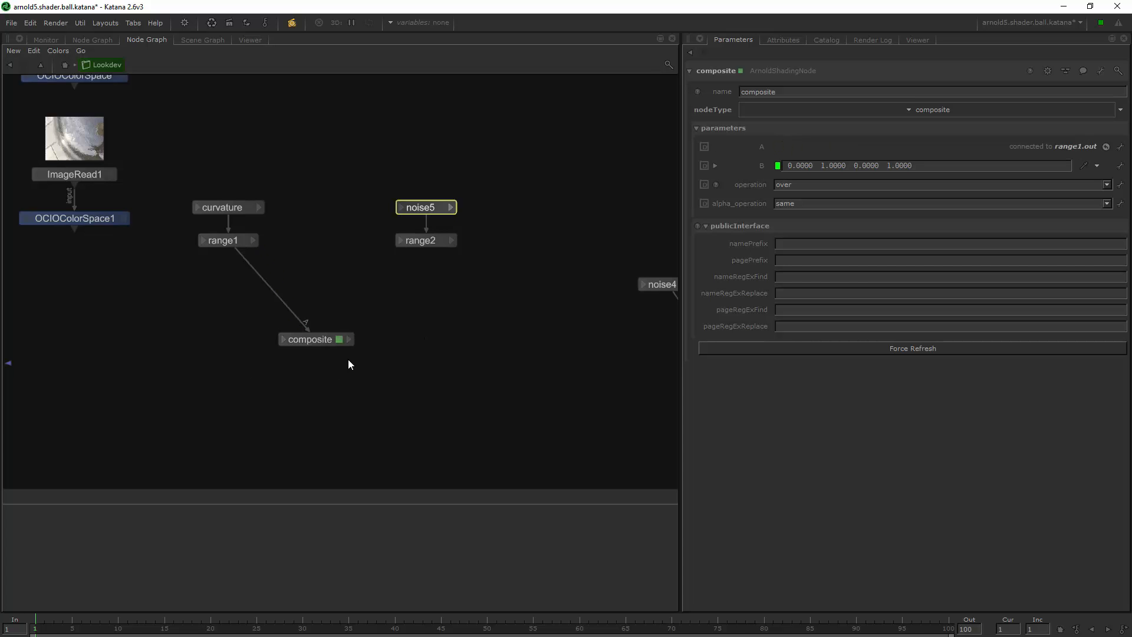
Connect range2's out port to the composite node's B input
{"action": "left_click", "coordinate": [442, 240]}
{"action": "left_click", "coordinate": [452, 240]}
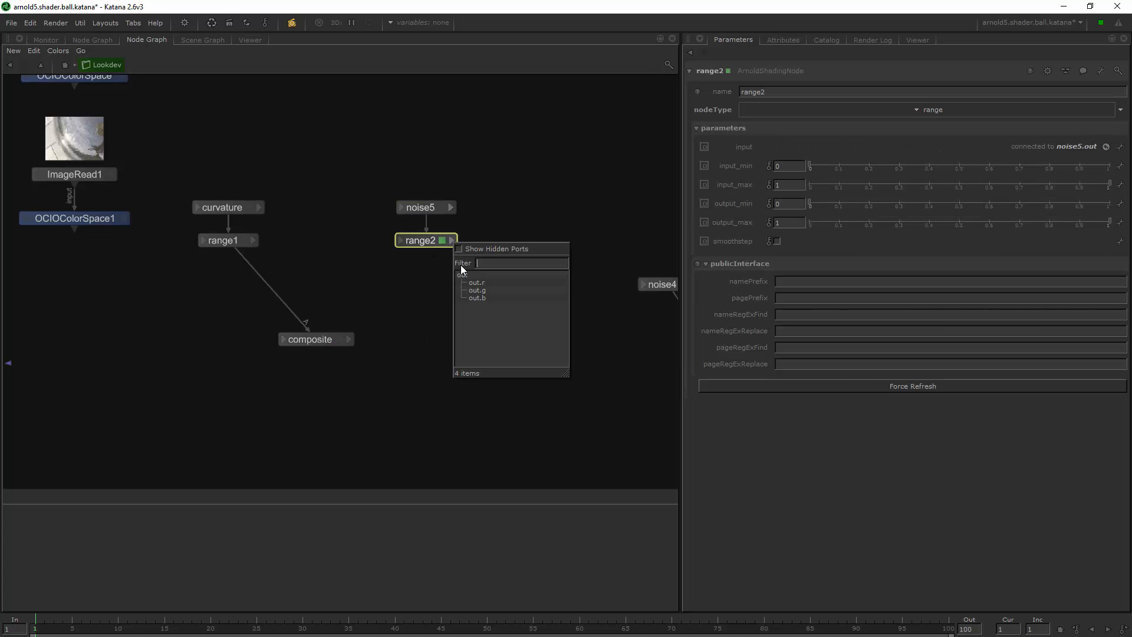
{"action": "left_click", "coordinate": [462, 272]}
{"action": "left_click", "coordinate": [336, 341]}
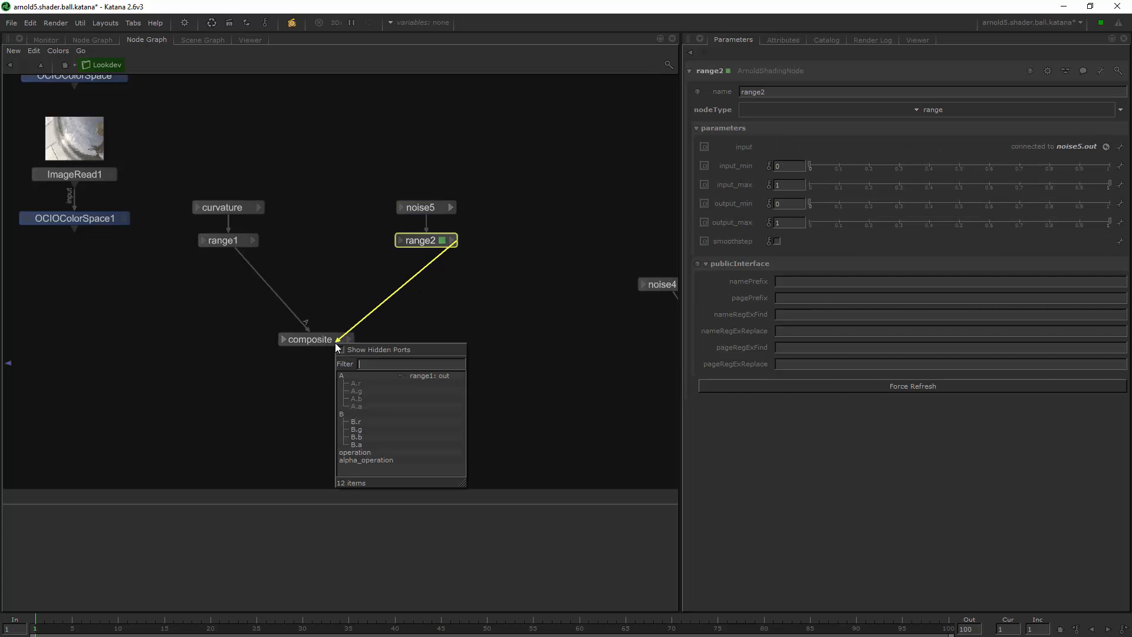
{"action": "left_click", "coordinate": [363, 413]}
Connect the composite node's out.r port to the mix input of mix_shader1
{"action": "middle_click_drag", "start_coordinate": [307, 383], "coordinate": [476, 357]}
{"action": "left_click", "coordinate": [523, 316]}
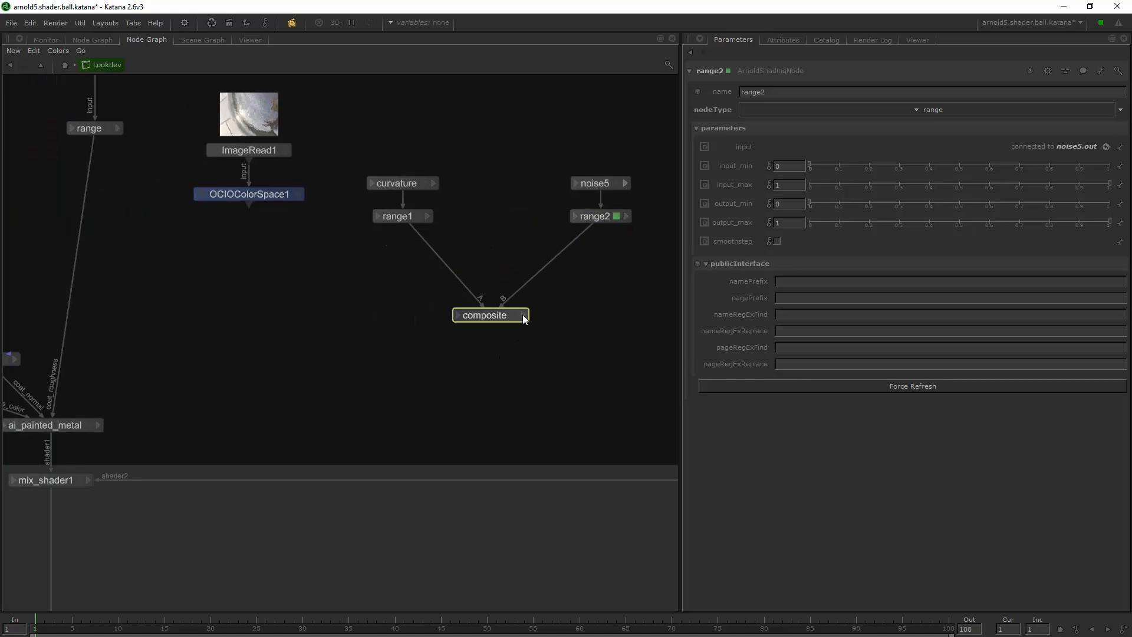
{"action": "left_click", "coordinate": [541, 354]}
{"action": "middle_click_drag", "start_coordinate": [233, 374], "coordinate": [356, 338]}
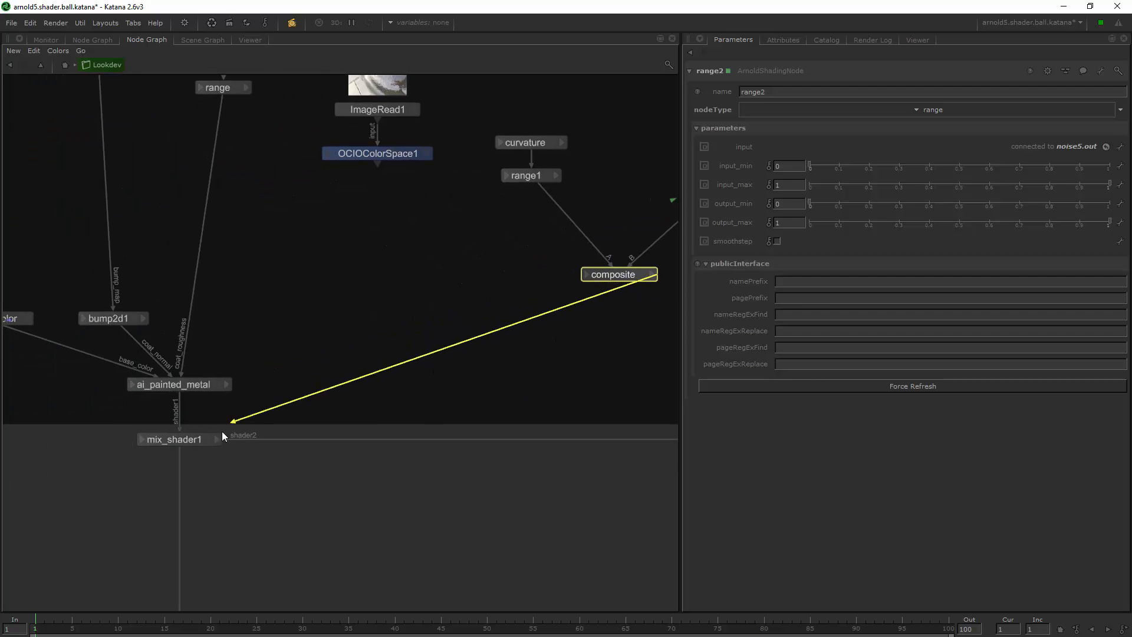
{"action": "left_click", "coordinate": [196, 437]}
{"action": "left_click", "coordinate": [219, 479]}
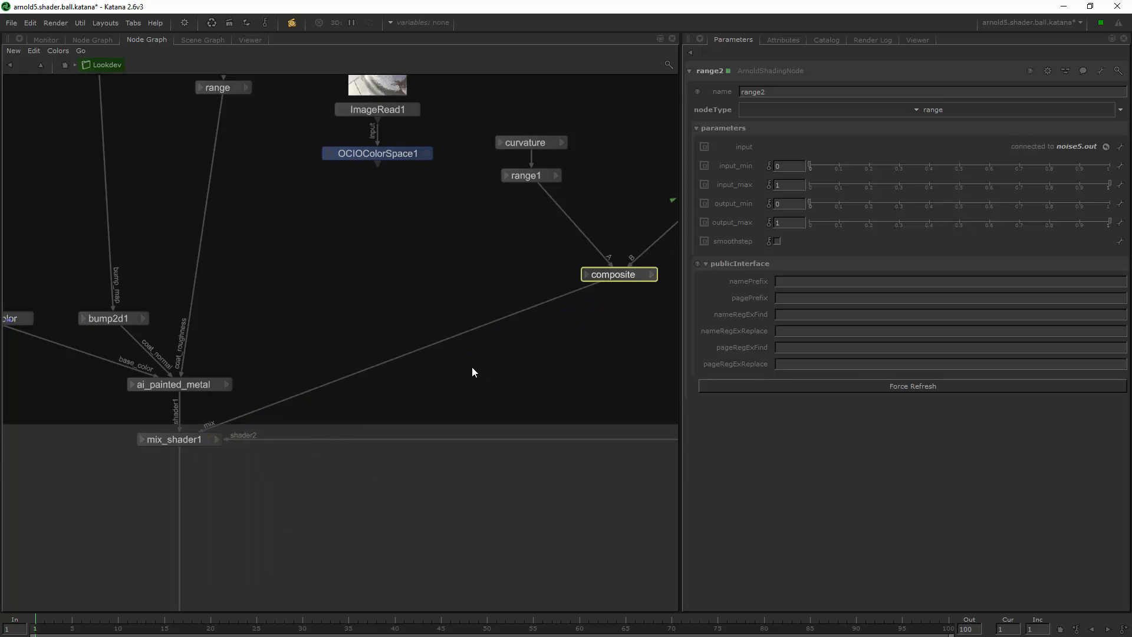
Connect the composite node's out port to the dot below mix_shader1, replacing the mix_shader1 connection, to preview the mask
{"action": "middle_click_drag", "start_coordinate": [471, 371], "coordinate": [188, 404]}
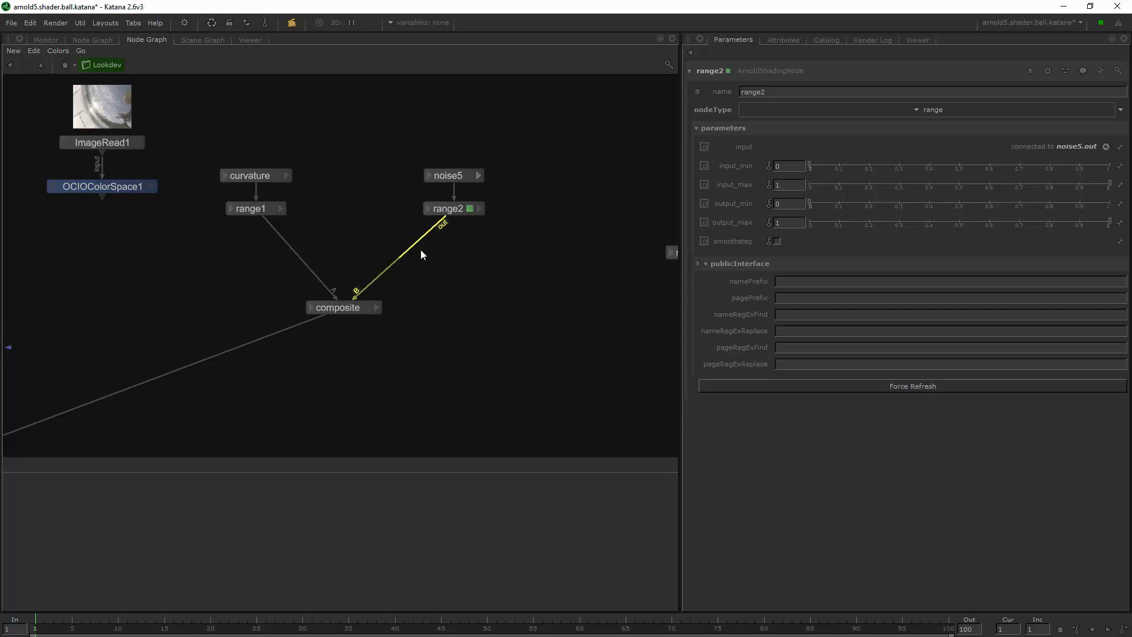
{"action": "middle_click_drag", "start_coordinate": [264, 282], "coordinate": [380, 218]}
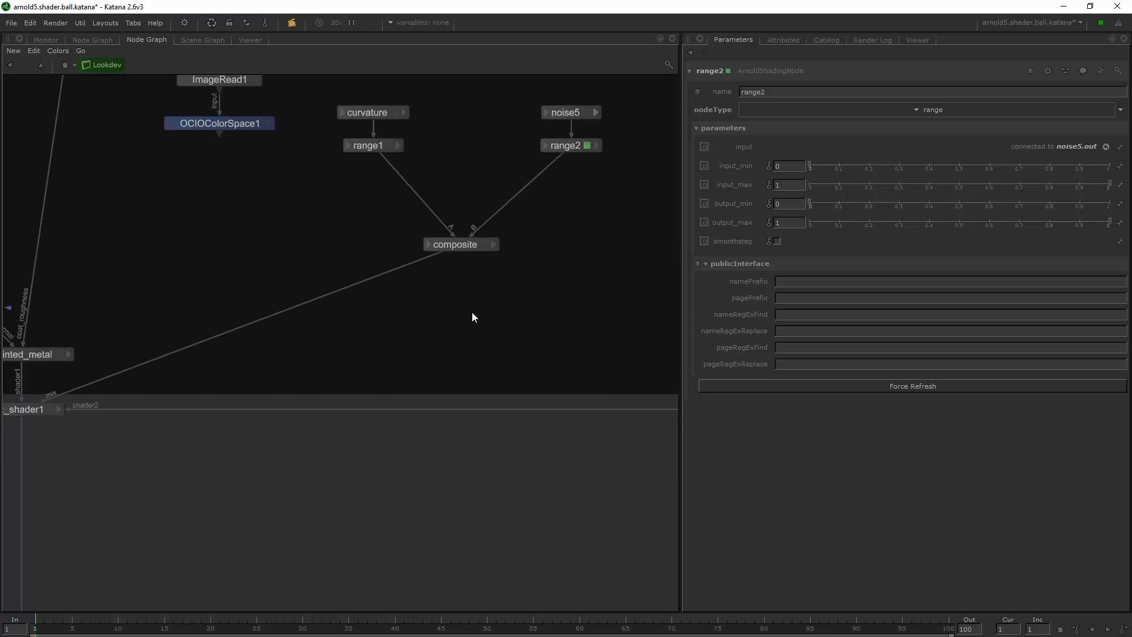
{"action": "scroll", "coordinate": [377, 316], "scroll_direction": "down", "scroll_amount": 5}
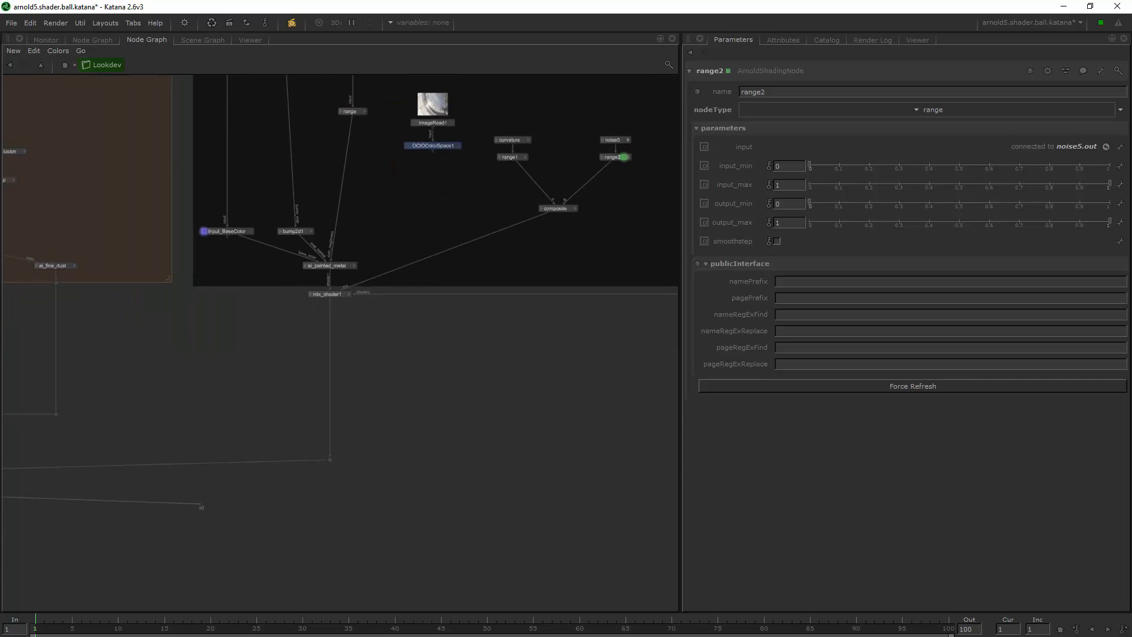
{"action": "middle_click_drag", "start_coordinate": [401, 328], "coordinate": [288, 291]}
{"action": "scroll", "coordinate": [254, 258], "scroll_direction": "up", "scroll_amount": 4}
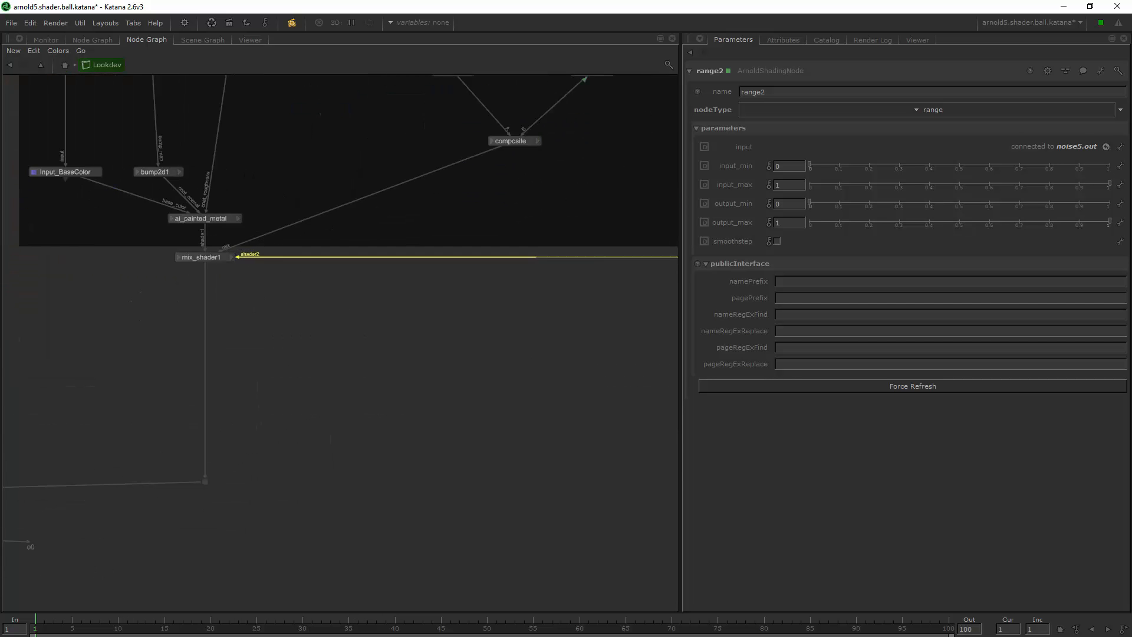
{"action": "scroll", "coordinate": [454, 275], "scroll_direction": "down", "scroll_amount": 1}
{"action": "middle_click_drag", "start_coordinate": [516, 232], "coordinate": [443, 262]}
{"action": "left_click", "coordinate": [566, 143]}
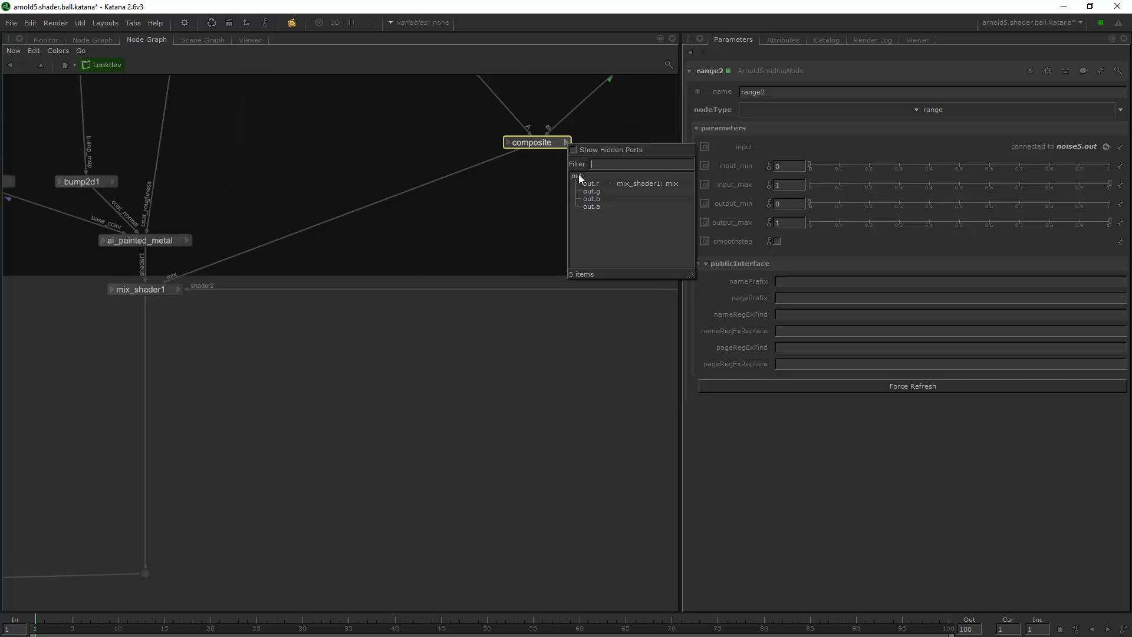
{"action": "left_click", "coordinate": [582, 179]}
{"action": "left_click", "coordinate": [141, 573]}
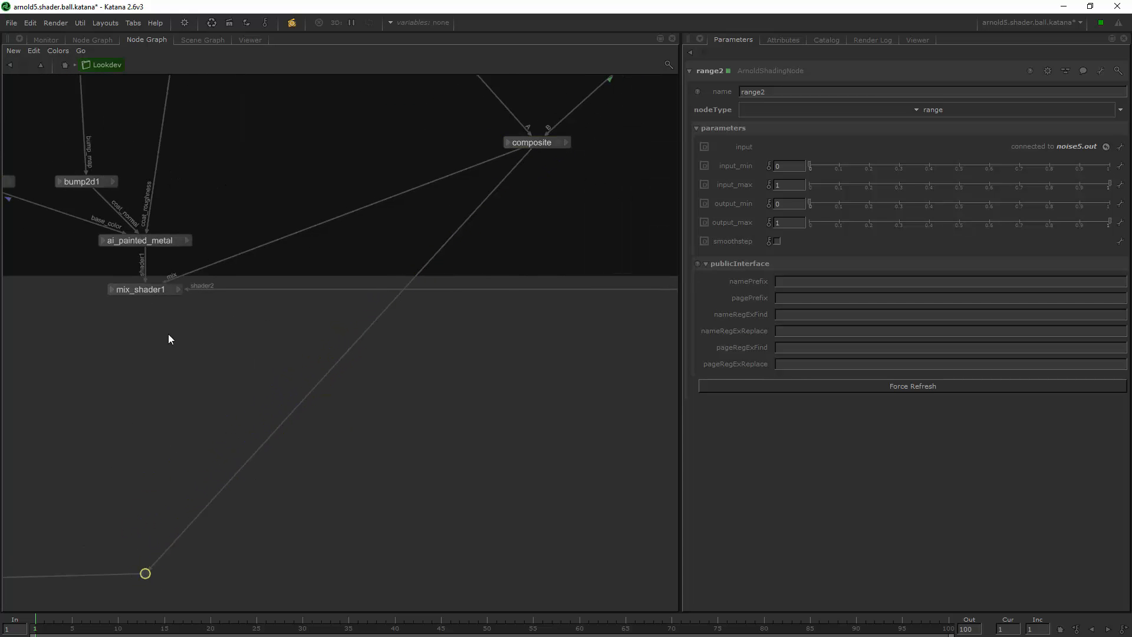
Save the scene and start a render from the RS_Interactive node in the main node graph
{"action": "middle_click_drag", "start_coordinate": [564, 172], "coordinate": [478, 192]}
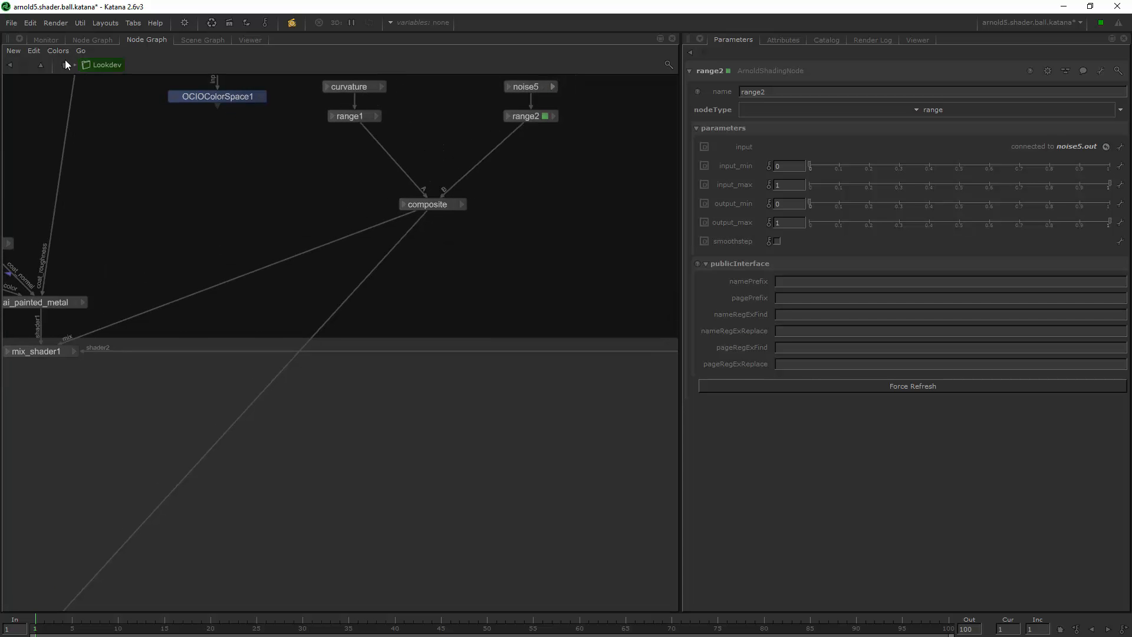
{"action": "key", "text": "ctrl+s"}
{"action": "left_click", "coordinate": [79, 40]}
{"action": "right_click", "coordinate": [275, 424]}
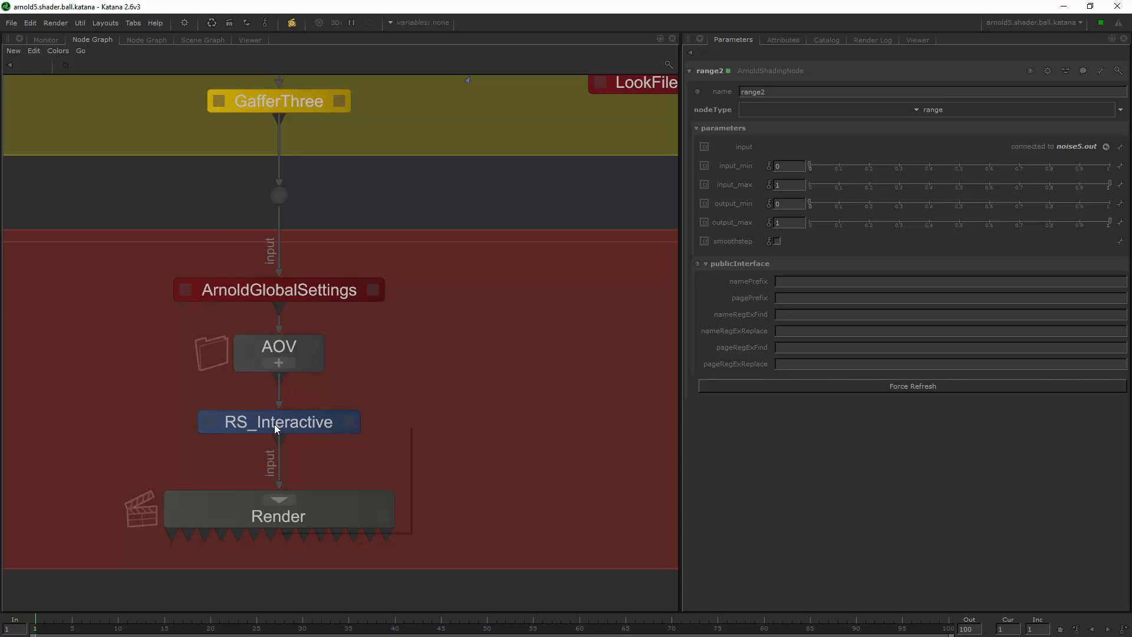
{"action": "left_click", "coordinate": [330, 461]}
View the render in the monitor and enlarge the region of interest to cover the upper shader ball
{"action": "left_click", "coordinate": [48, 39]}
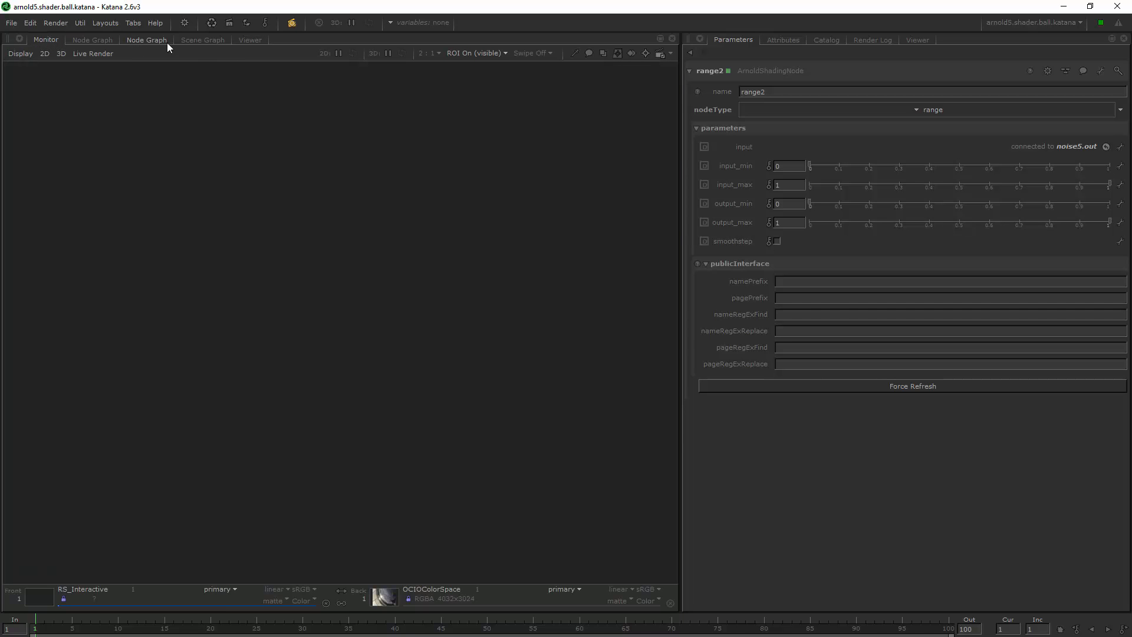
{"action": "left_click", "coordinate": [190, 39]}
{"action": "left_click", "coordinate": [136, 40]}
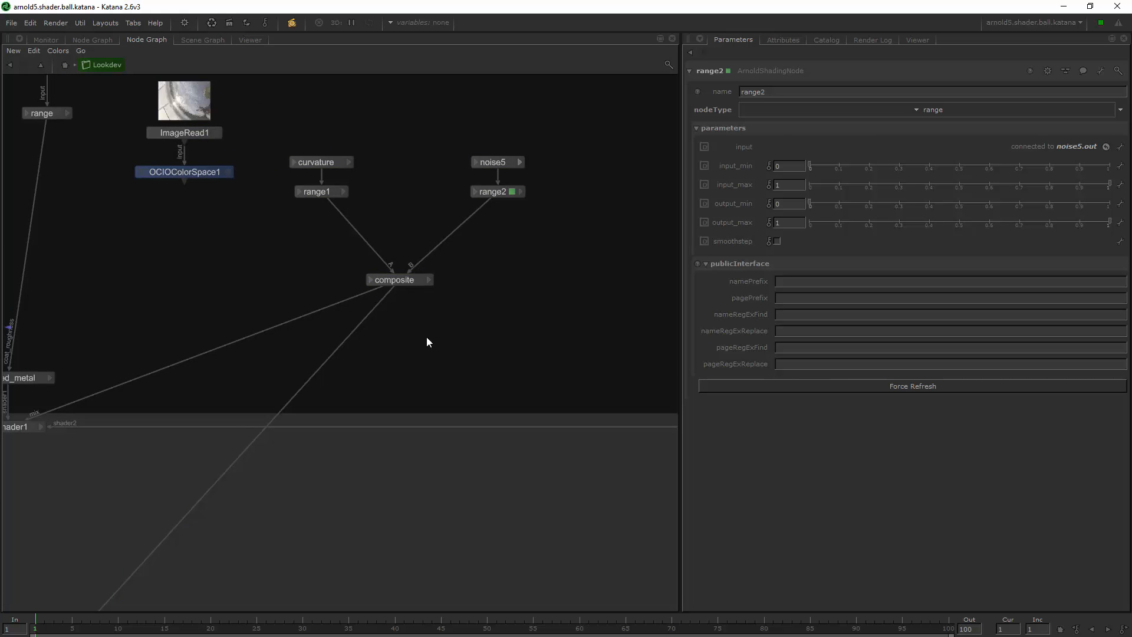
{"action": "left_click", "coordinate": [47, 40]}
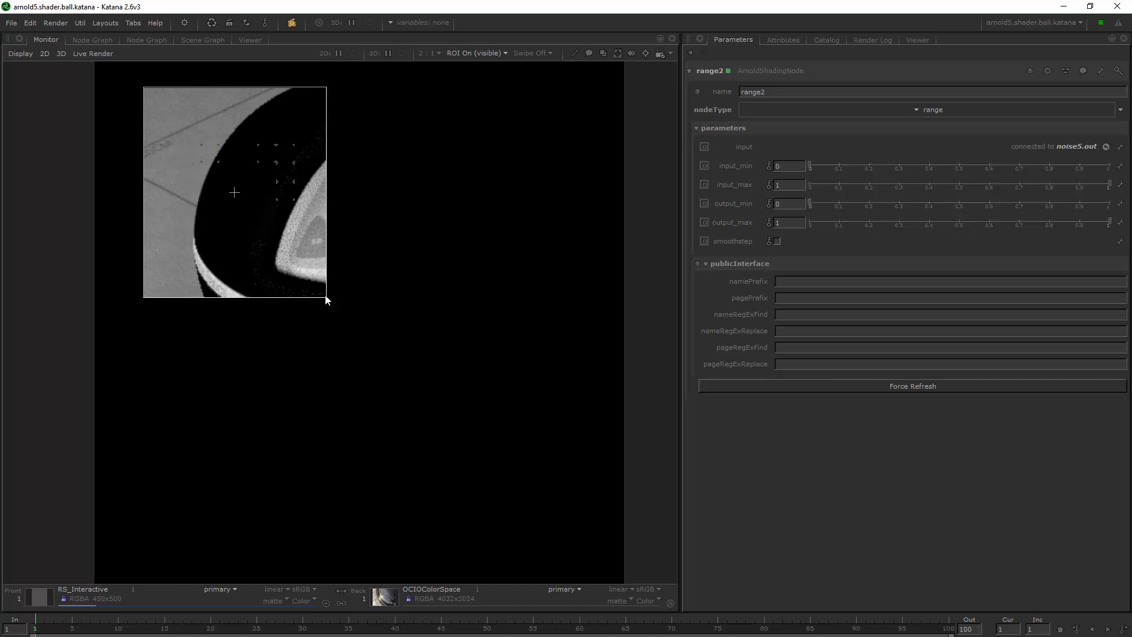
{"action": "left_click_drag", "start_coordinate": [328, 296], "coordinate": [546, 401]}
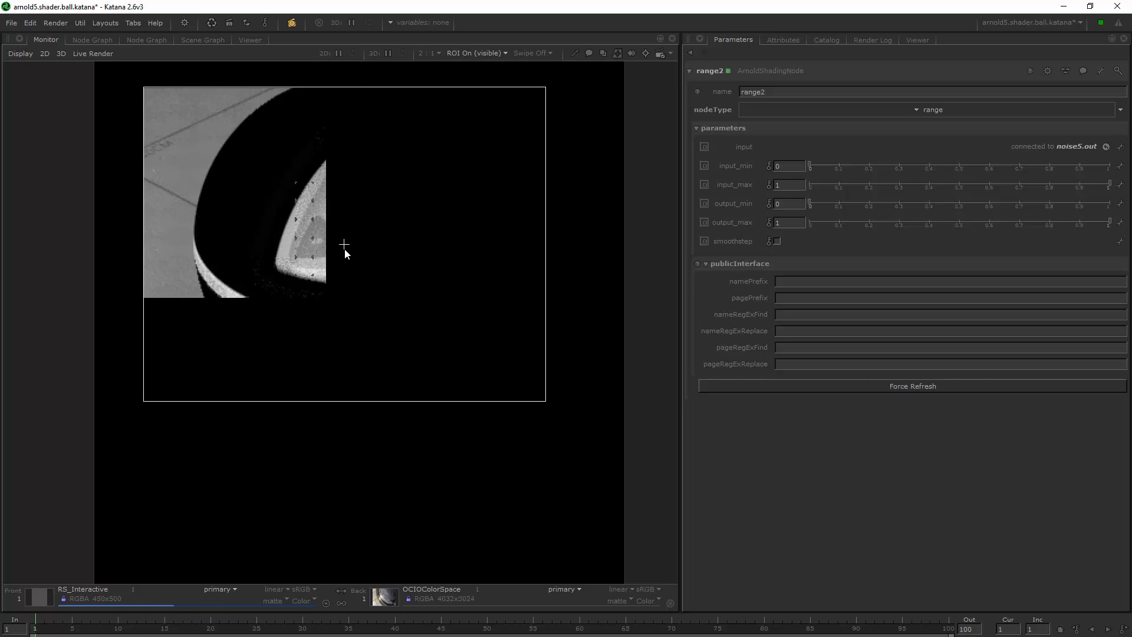
{"action": "left_click_drag", "start_coordinate": [346, 251], "coordinate": [339, 238]}
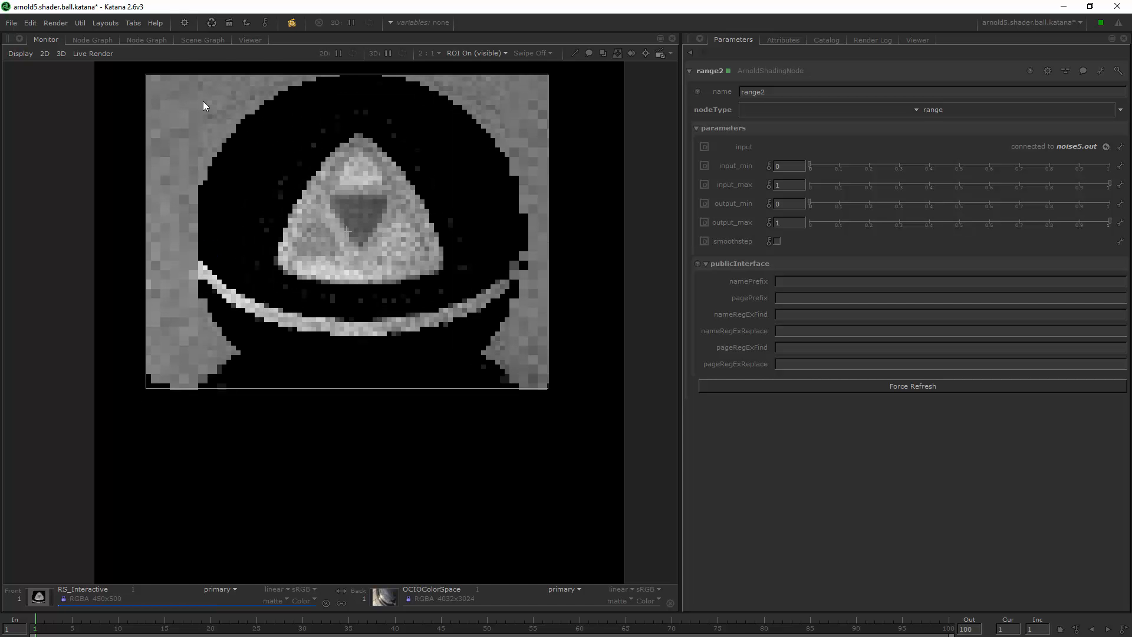
Set the composite node's operation to plus and check the mask in the render
{"action": "left_click", "coordinate": [158, 40]}
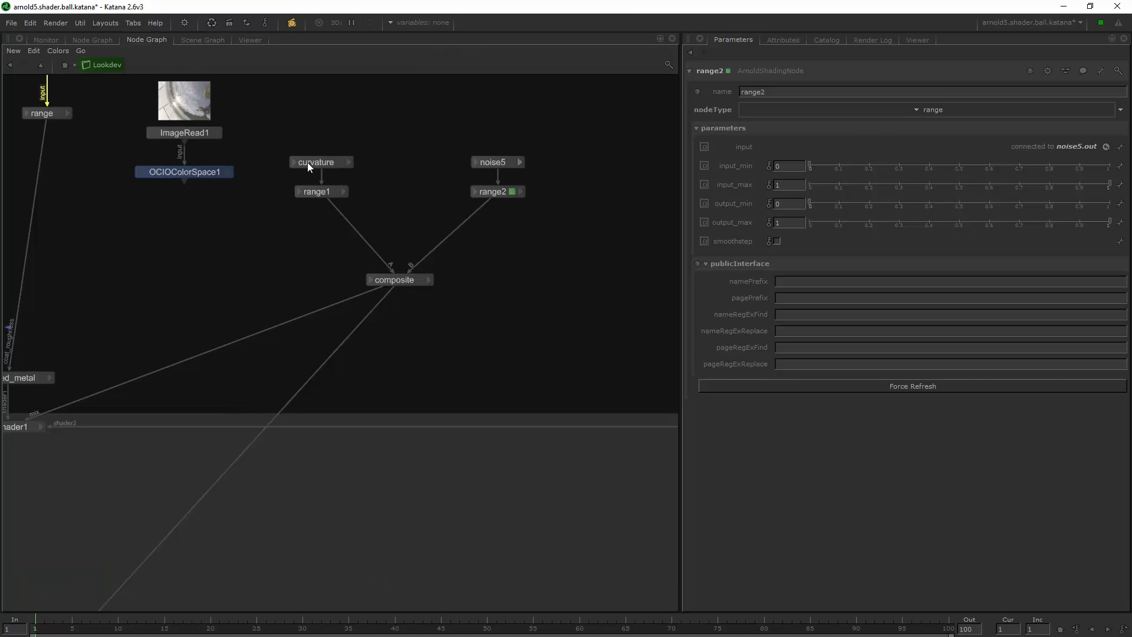
{"action": "double_click", "coordinate": [412, 280]}
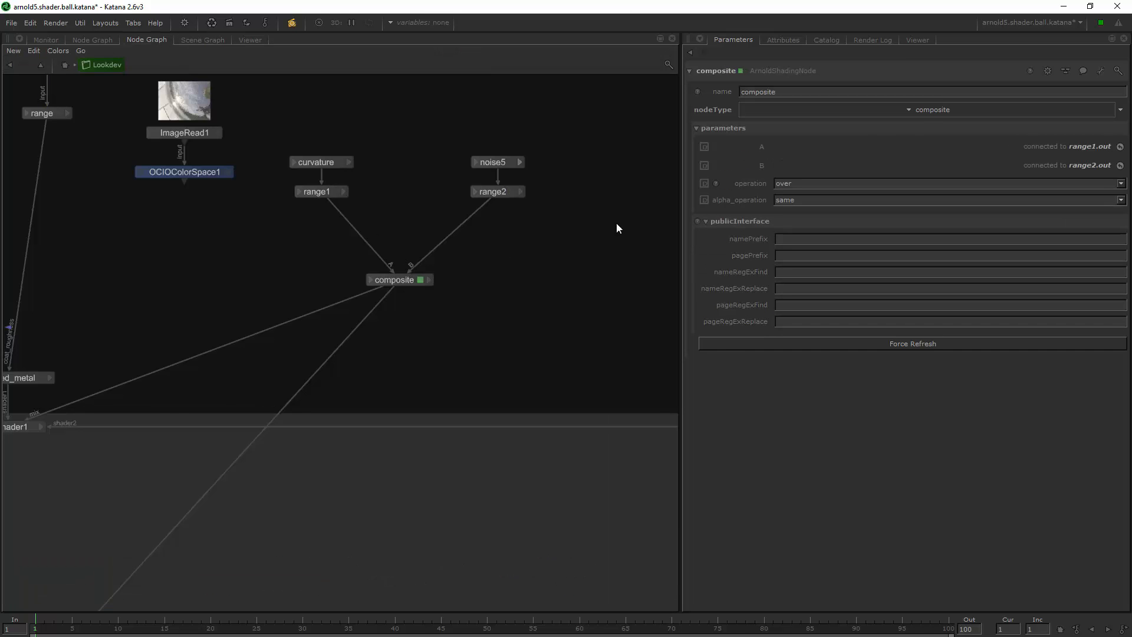
{"action": "left_click", "coordinate": [836, 183]}
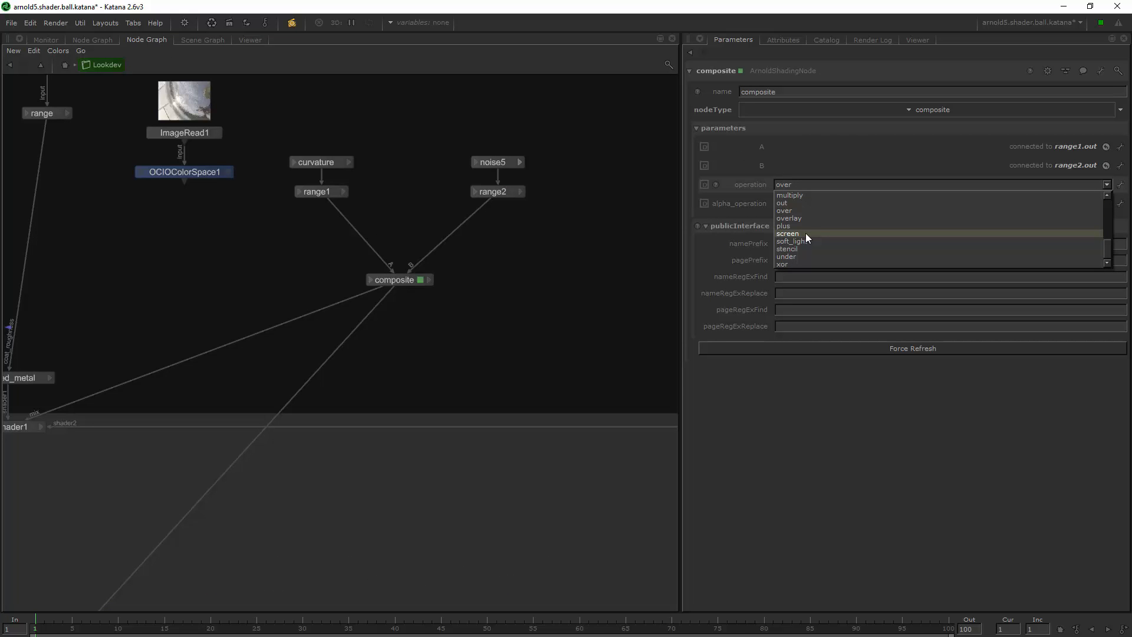
{"action": "left_click", "coordinate": [801, 233]}
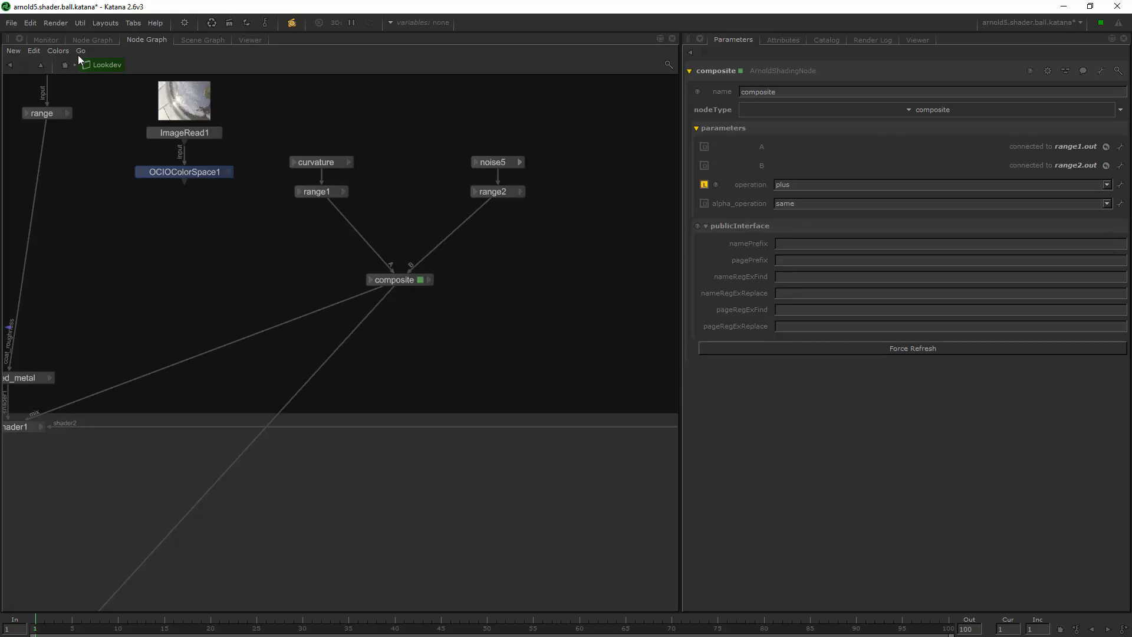
{"action": "left_click", "coordinate": [48, 43]}
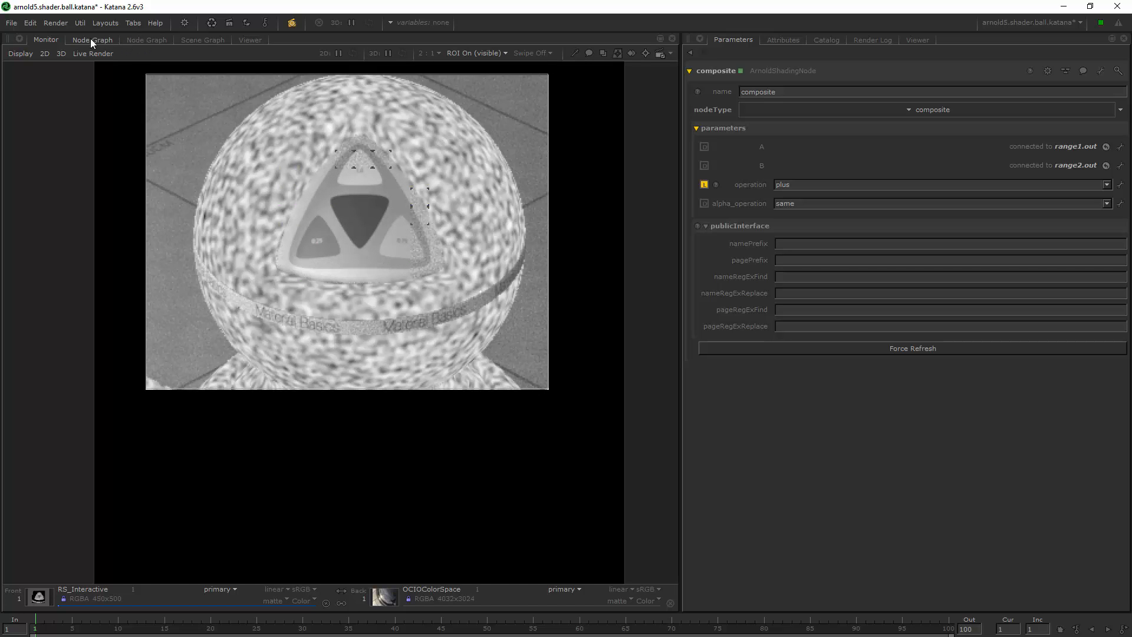
Set range2's output_max to 0 to isolate the curvature mask in the render
{"action": "left_click", "coordinate": [147, 40]}
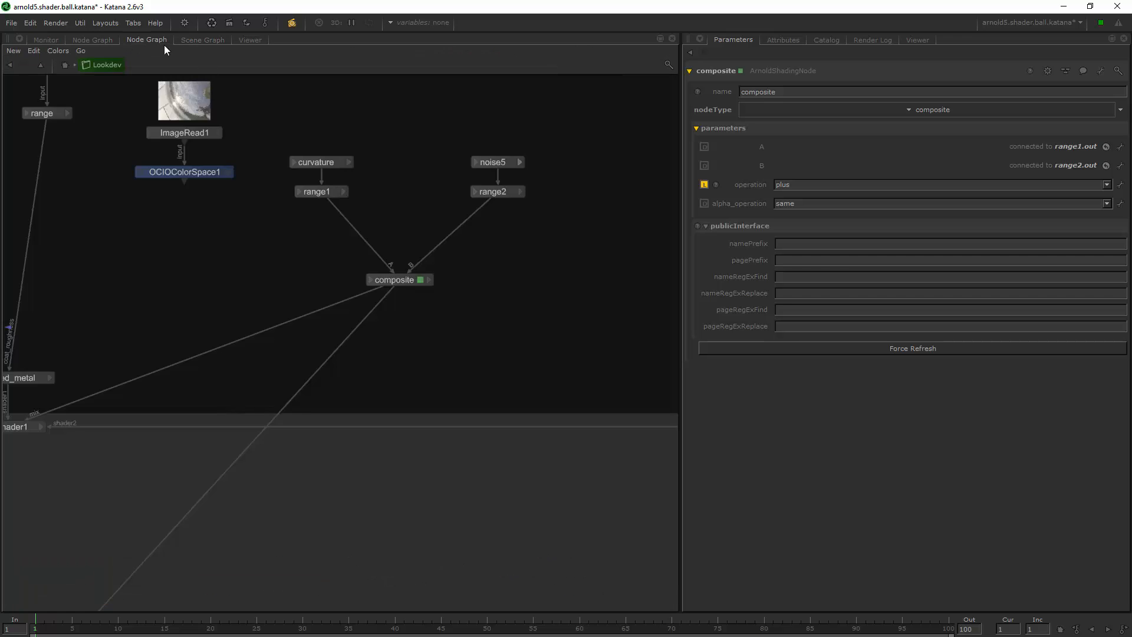
{"action": "double_click", "coordinate": [497, 192]}
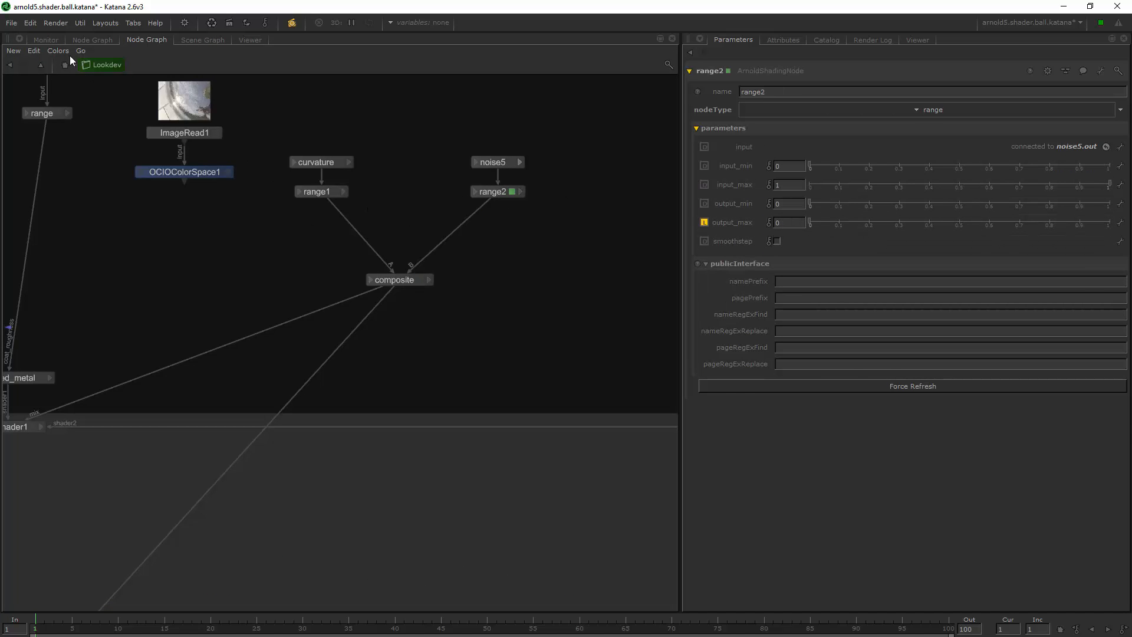
{"action": "left_click", "coordinate": [47, 39]}
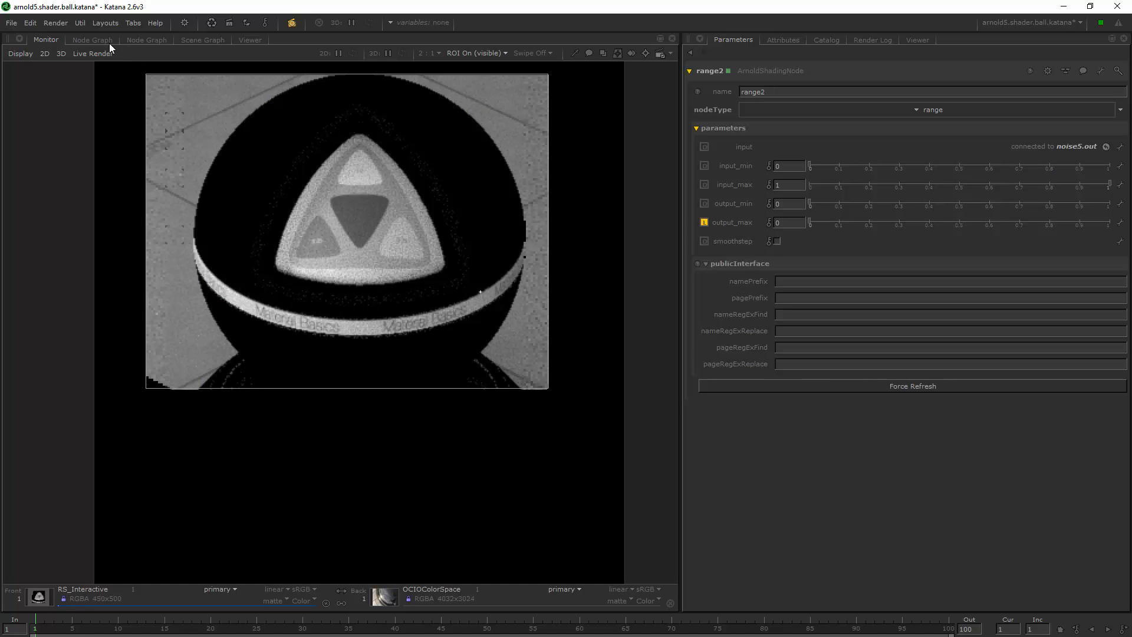
Try larger radius values on the curvature node while watching the render, and end with the radius at 0.2
{"action": "left_click", "coordinate": [155, 40]}
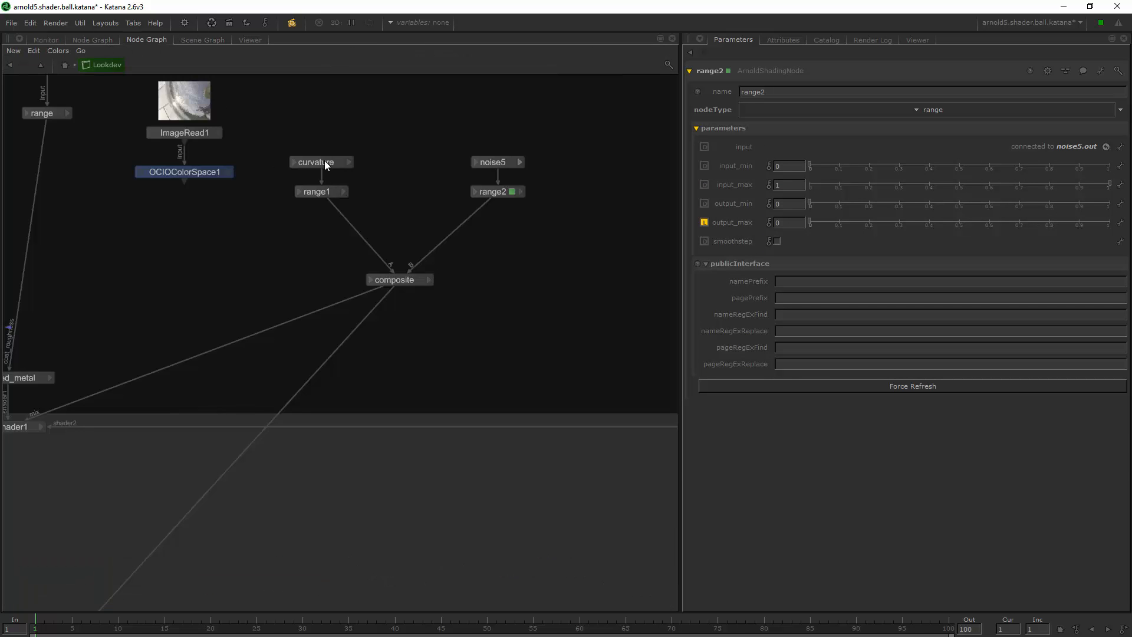
{"action": "double_click", "coordinate": [325, 161]}
{"action": "left_click", "coordinate": [46, 40]}
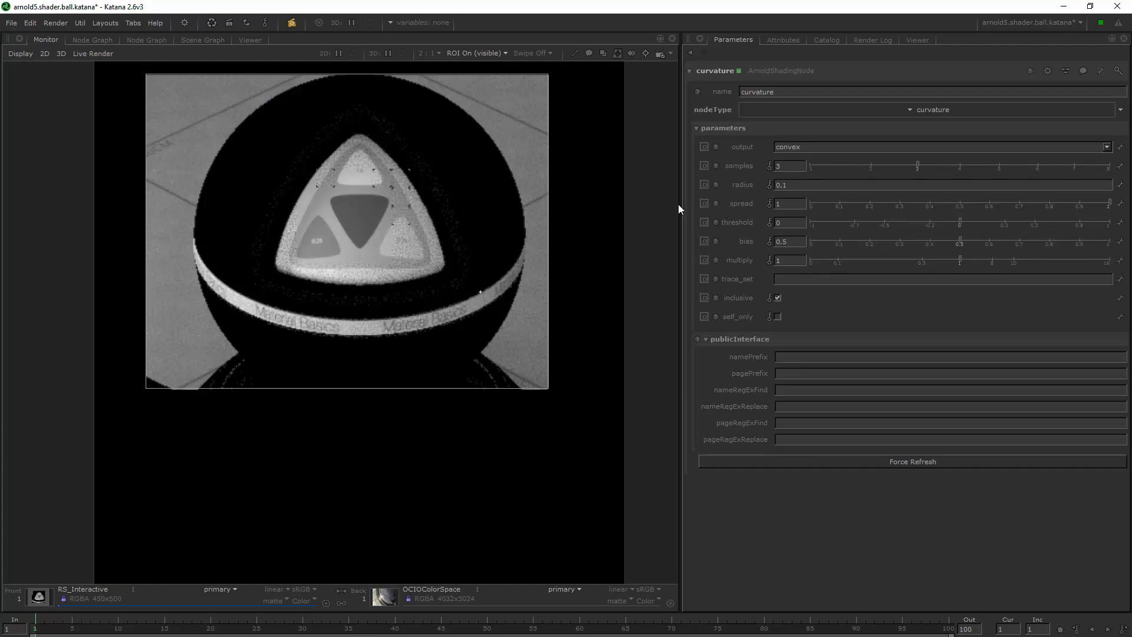
{"action": "left_click", "coordinate": [803, 185]}
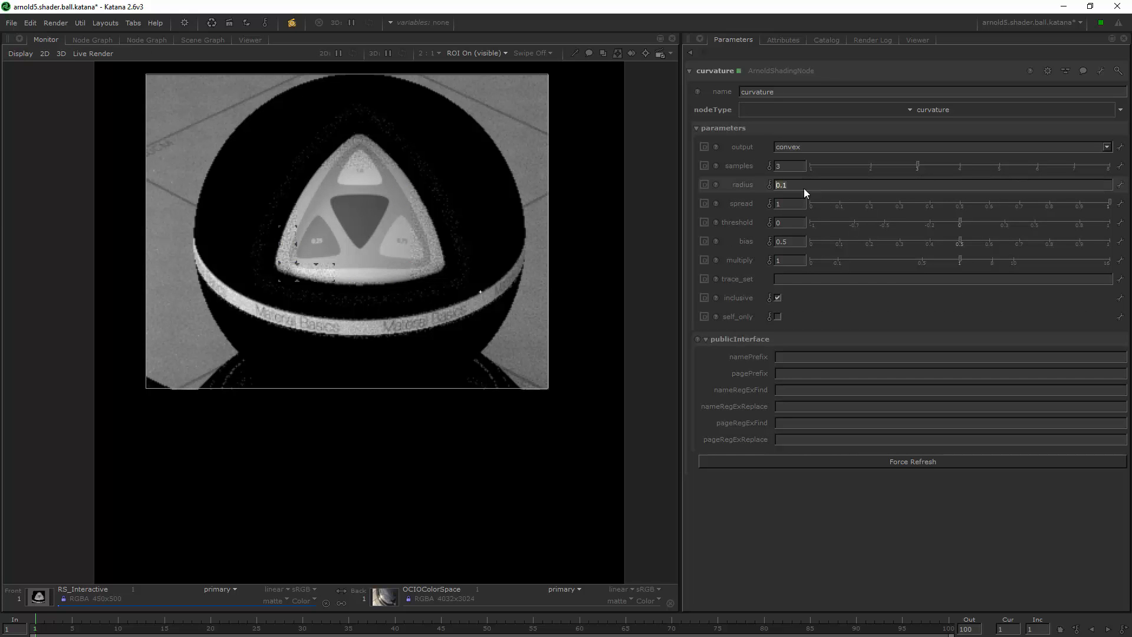
{"action": "type", "text": "1.4"}
{"action": "key", "text": "Return"}
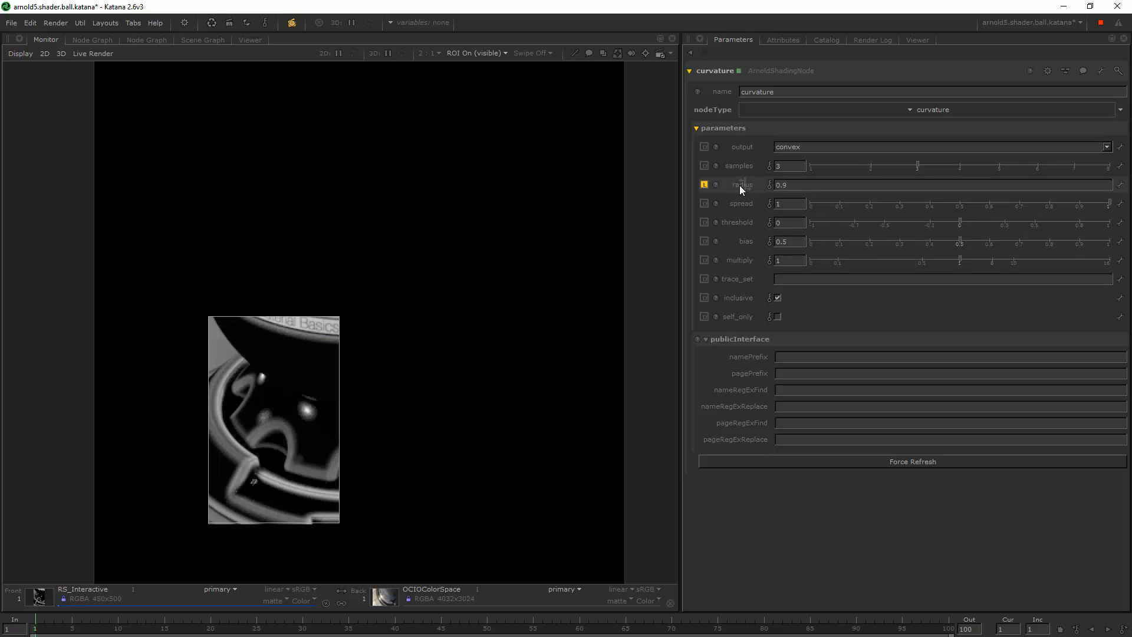
{"action": "left_click_drag", "start_coordinate": [739, 185], "coordinate": [736, 185]}
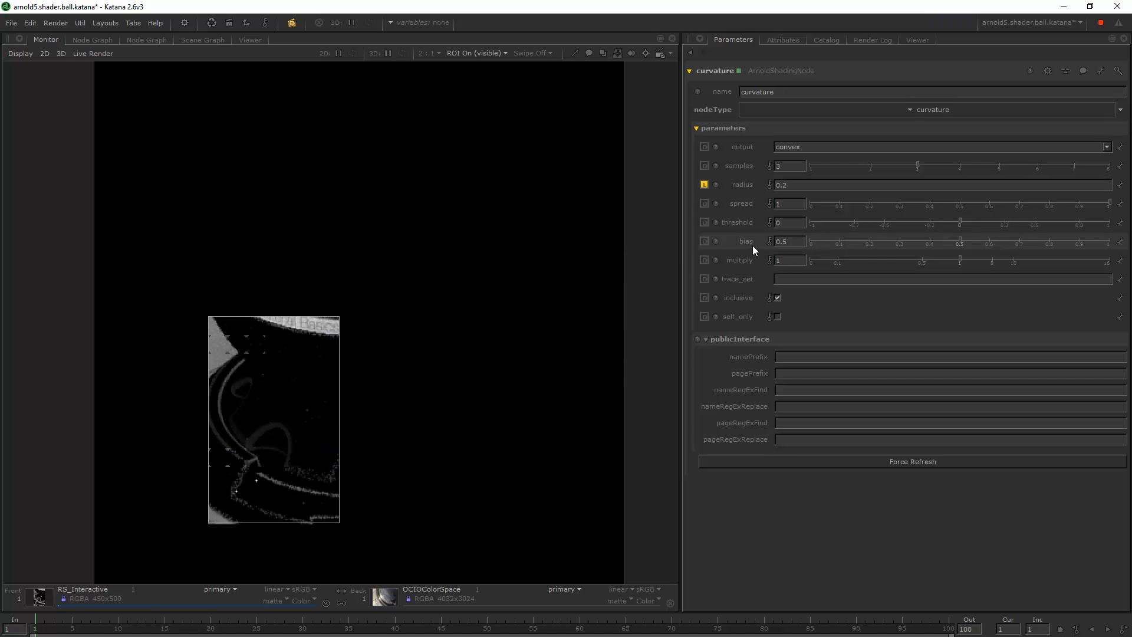
Set the curvature node's multiply to 11.6, try a bias of 0.346 and restore the default bias
{"action": "left_click", "coordinate": [1035, 259]}
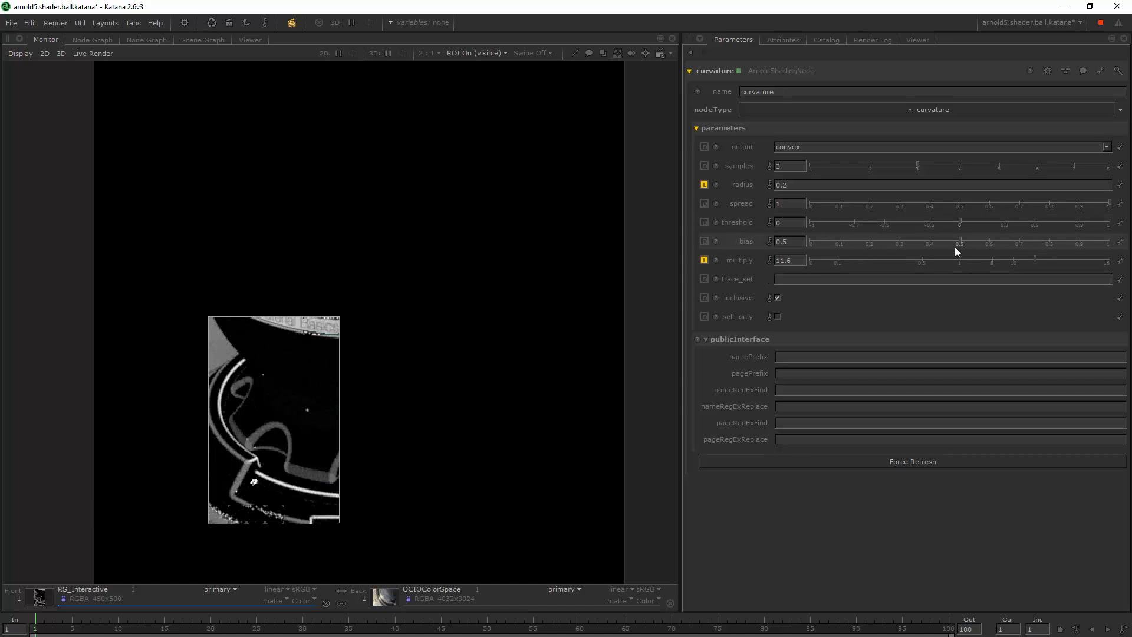
{"action": "left_click_drag", "start_coordinate": [959, 242], "coordinate": [913, 242]}
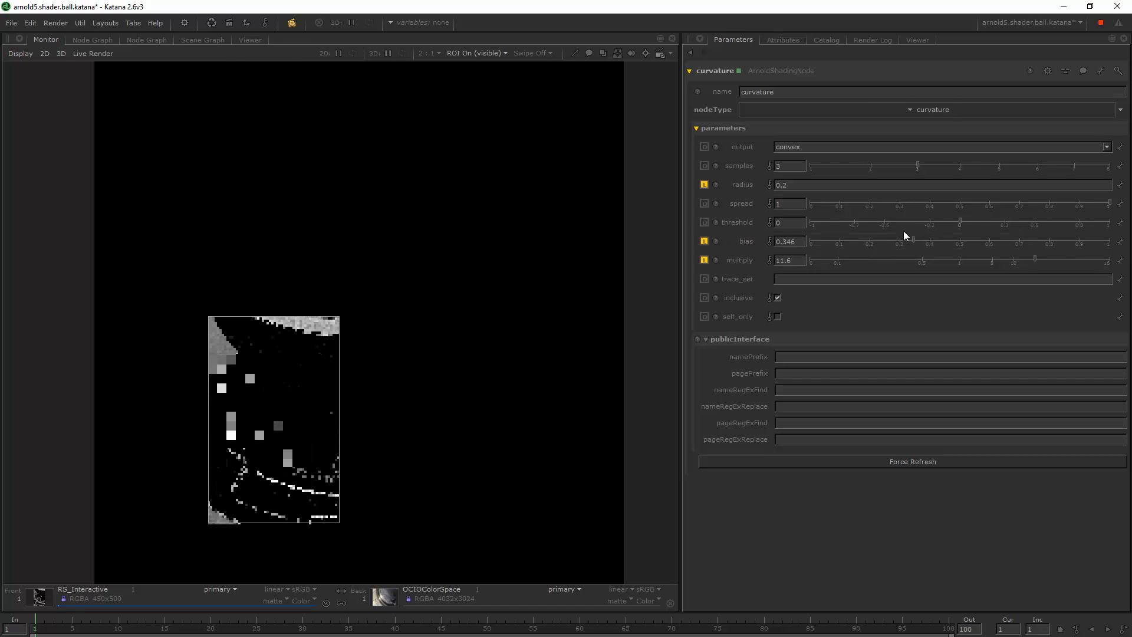
{"action": "left_click", "coordinate": [706, 240]}
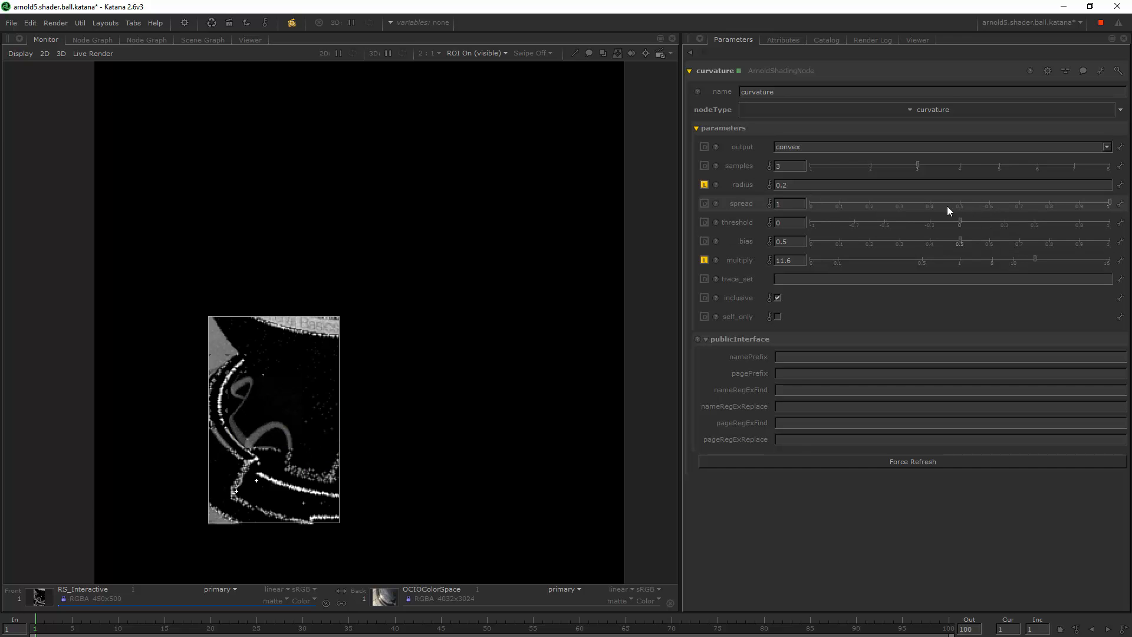
Try a spread of 0.972 on the curvature node, restore its default, and enlarge the render region over the ball
{"action": "left_click_drag", "start_coordinate": [946, 203], "coordinate": [1100, 203]}
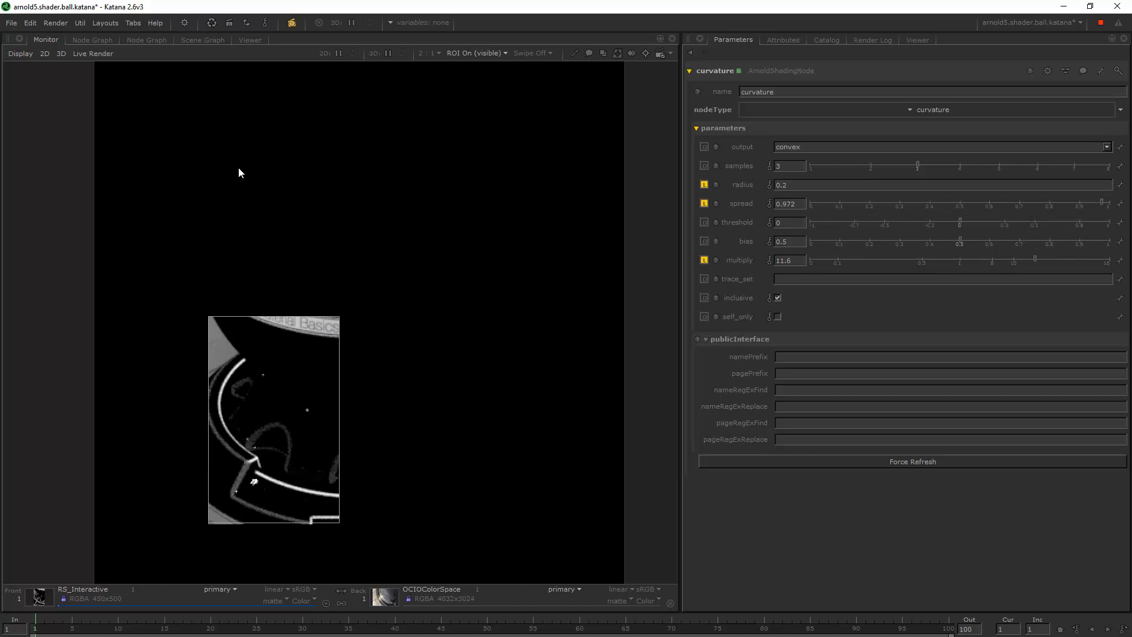
{"action": "left_click_drag", "start_coordinate": [225, 159], "coordinate": [349, 317], "text": "ctrl"}
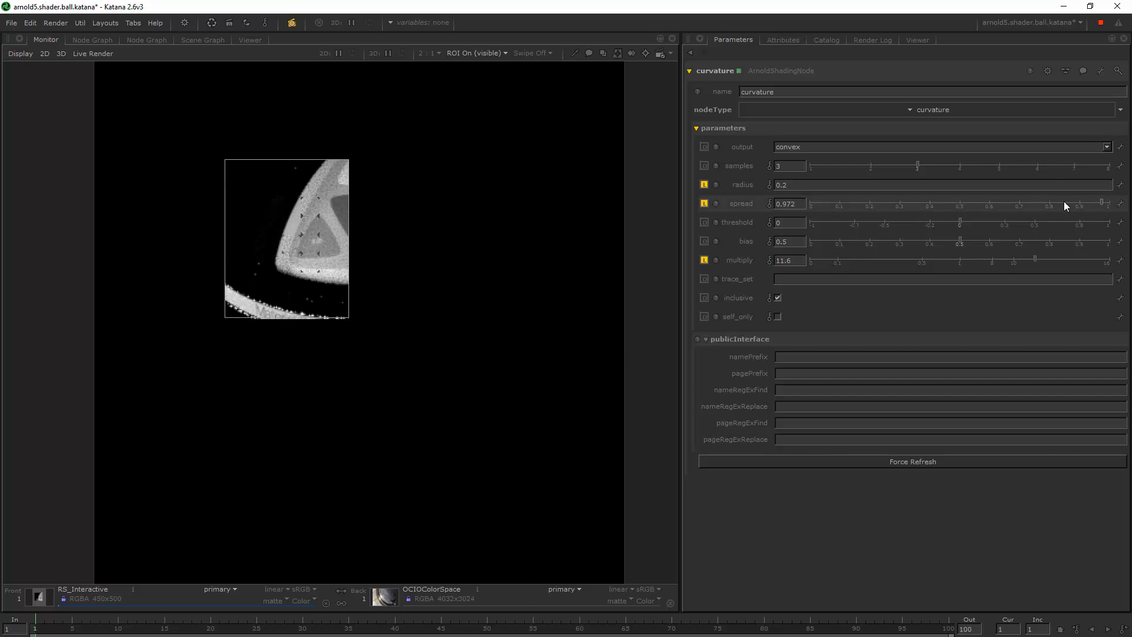
{"action": "left_click", "coordinate": [703, 203]}
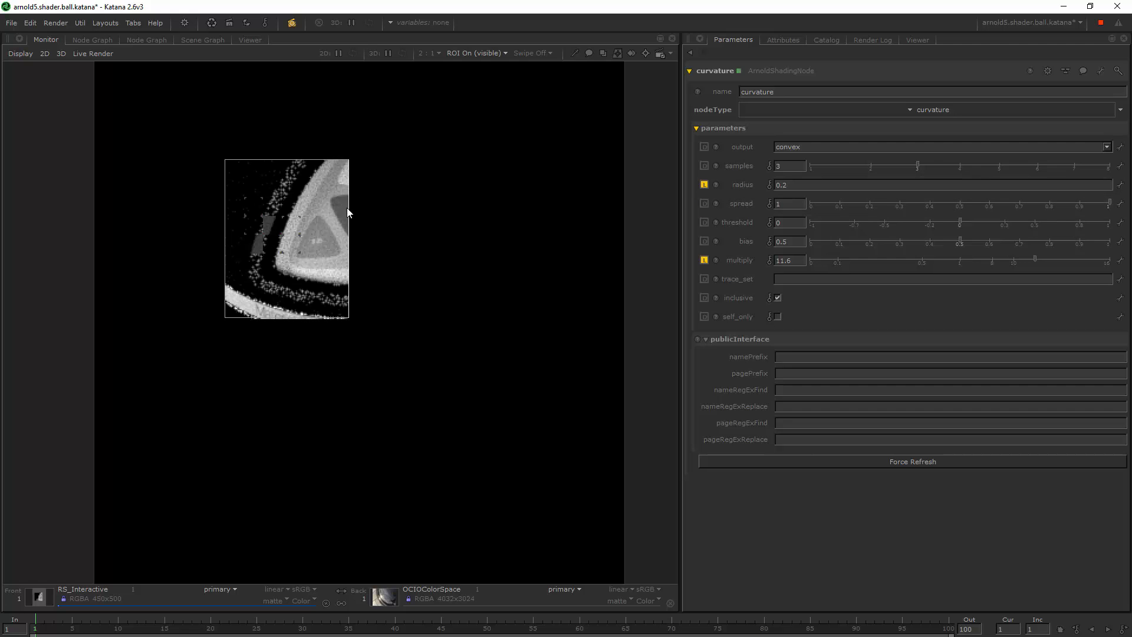
{"action": "left_click", "coordinate": [189, 142], "text": "ctrl"}
{"action": "left_click_drag", "start_coordinate": [174, 112], "coordinate": [482, 506], "text": "ctrl"}
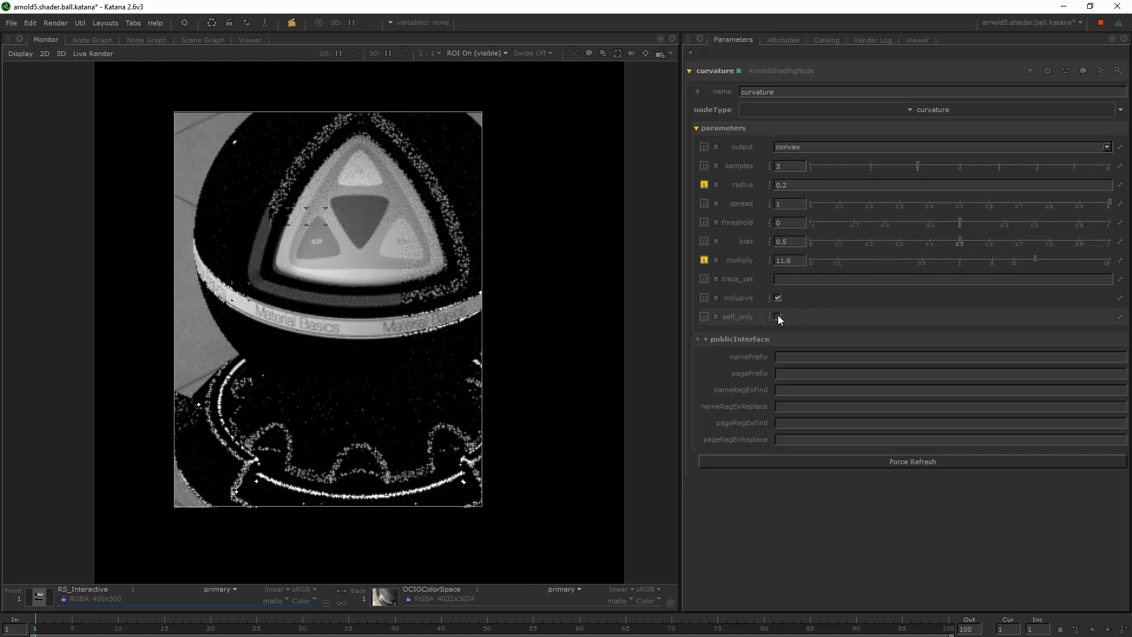
Set range1's output_max to 0 and range2's output_max to 1 to isolate the noise mask
{"action": "left_click", "coordinate": [204, 40]}
{"action": "left_click", "coordinate": [155, 42]}
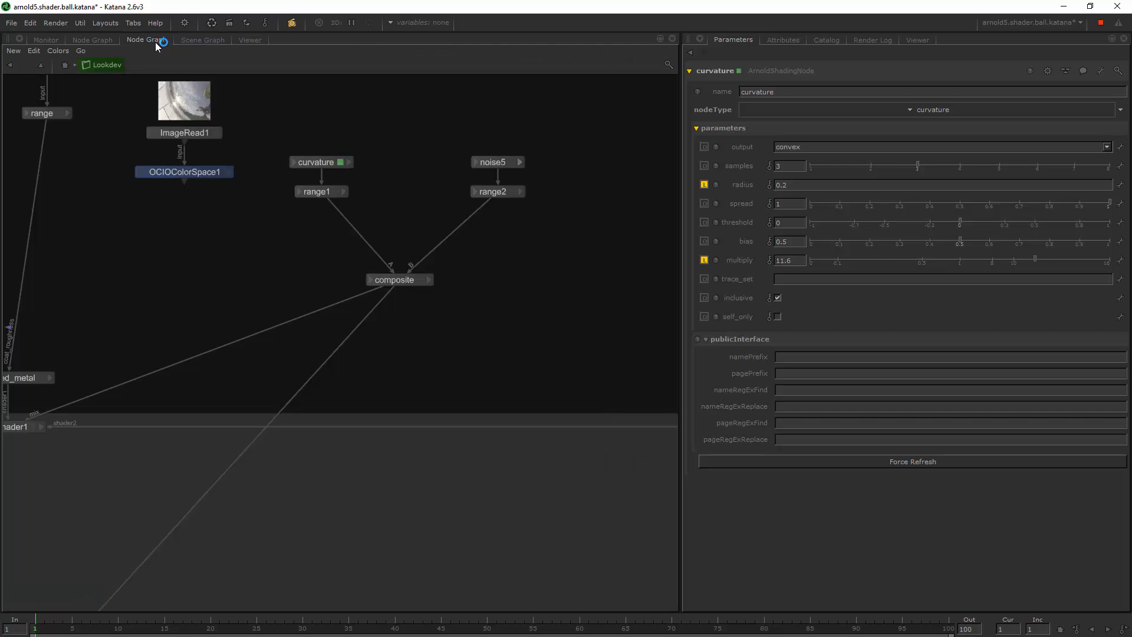
{"action": "left_click", "coordinate": [337, 189]}
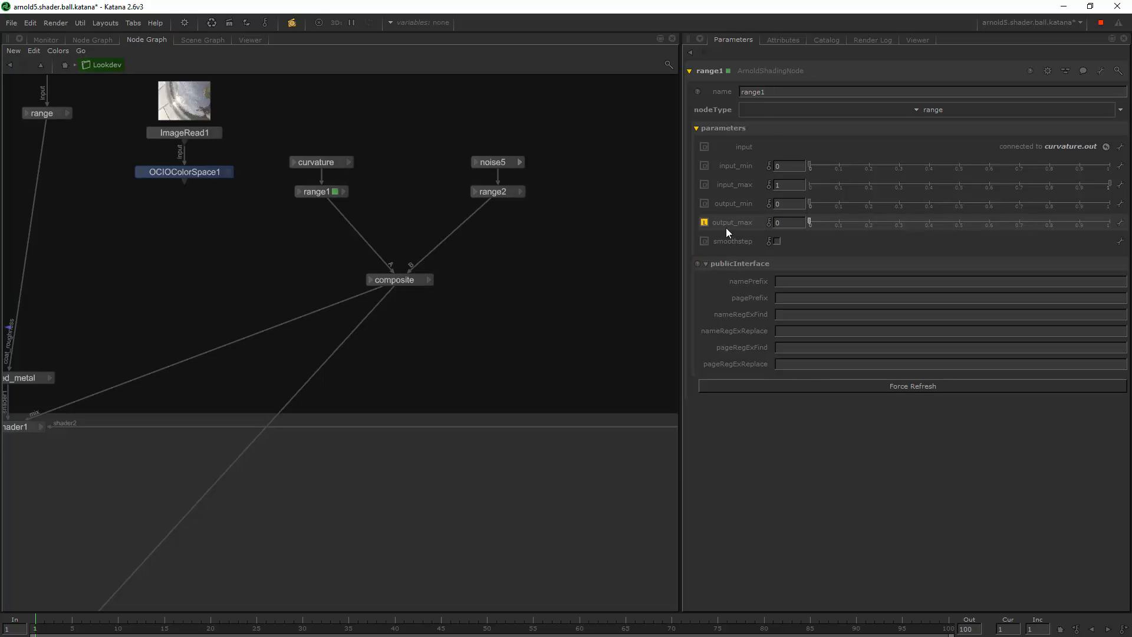
{"action": "left_click", "coordinate": [488, 188]}
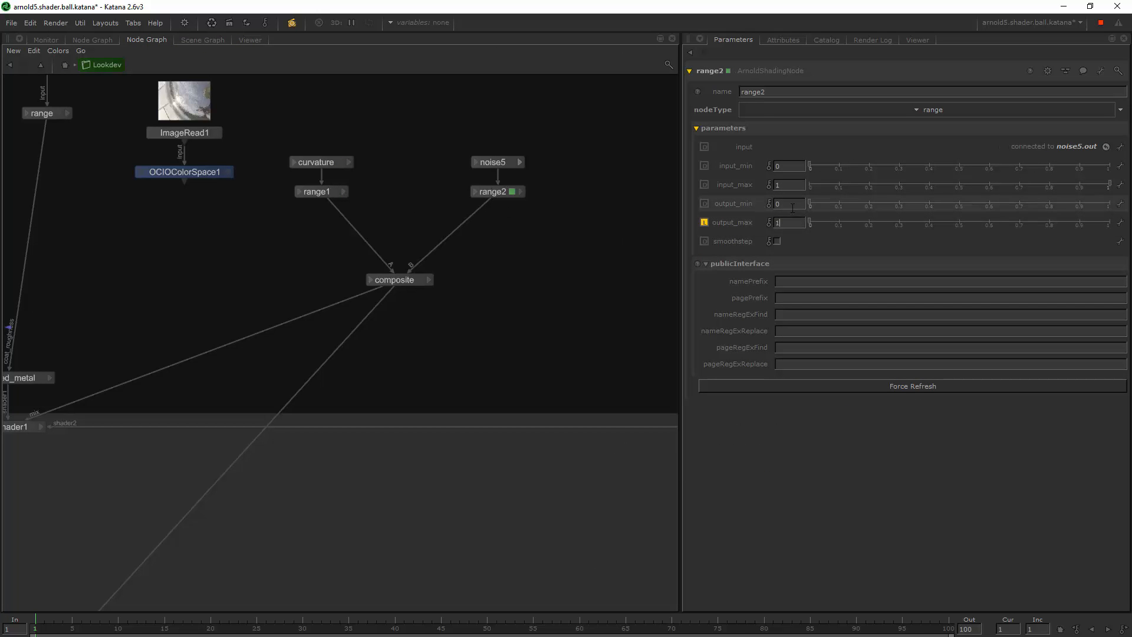
{"action": "left_click", "coordinate": [787, 204]}
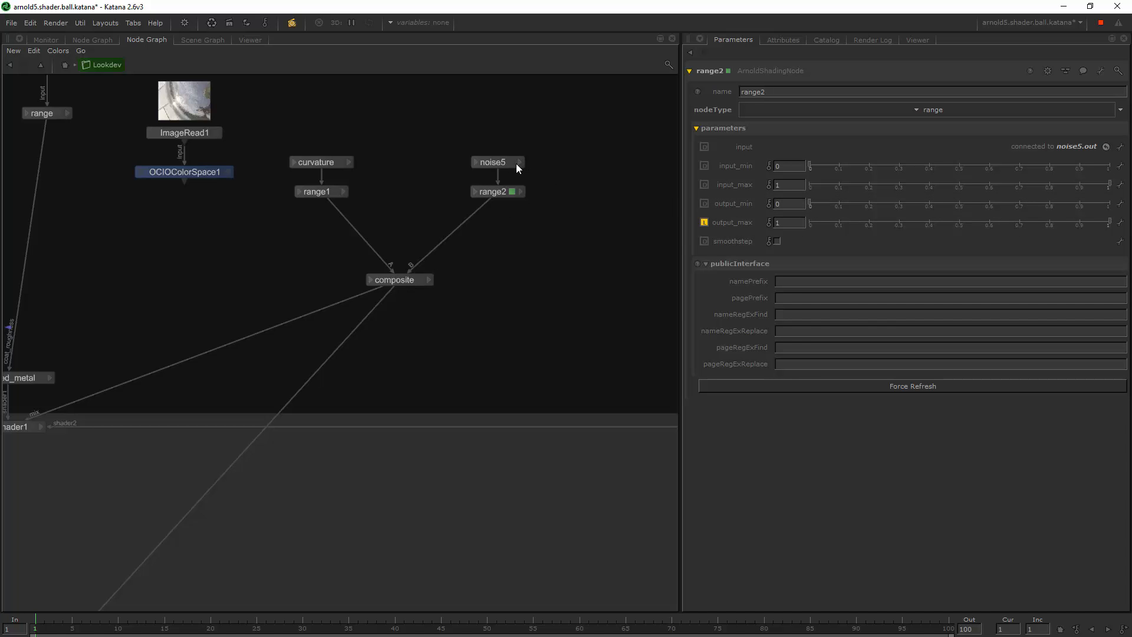
Set noise5's scale to 0.1 on all three axes and its octaves to 5, and view the render
{"action": "left_click", "coordinate": [511, 163]}
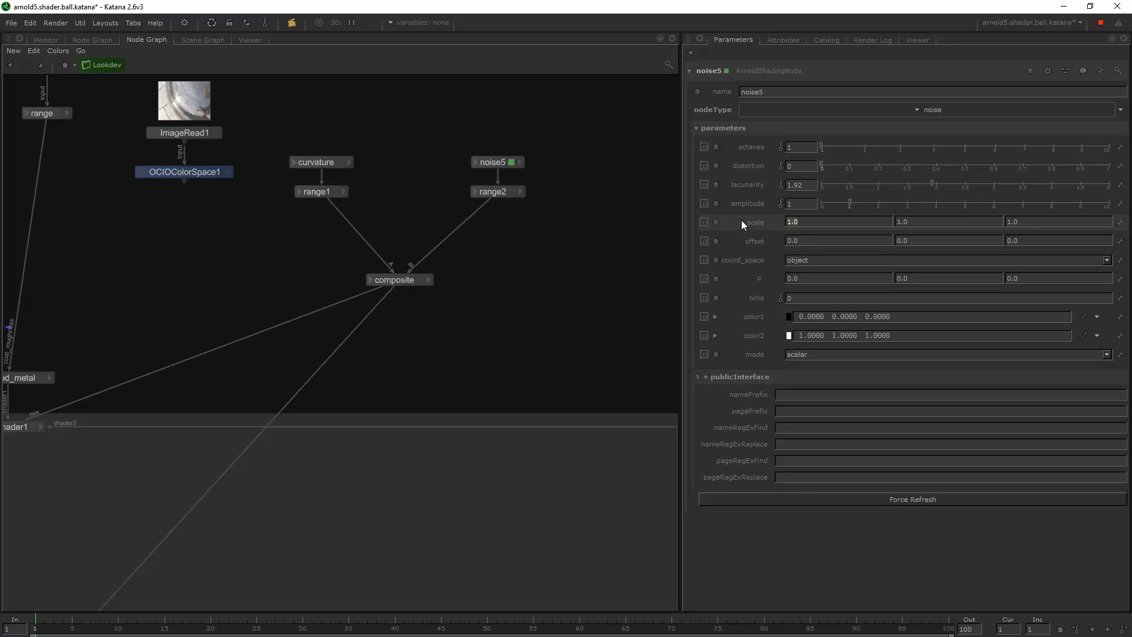
{"action": "type", "text": "0.1"}
{"action": "key", "text": "Tab"}
{"action": "type", "text": ".1"}
{"action": "key", "text": "Return"}
{"action": "left_click", "coordinate": [45, 39]}
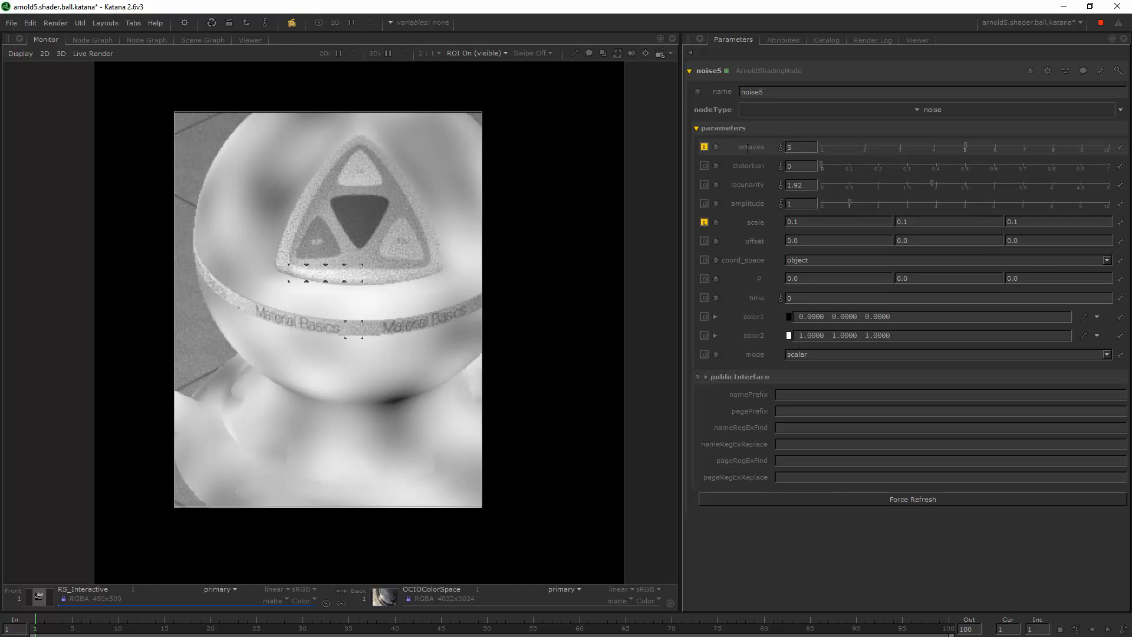
Restrict the render region to the ball's upper left and set noise5's distortion to 0.539 and octaves to 3
{"action": "left_click_drag", "start_coordinate": [150, 96], "coordinate": [315, 295]}
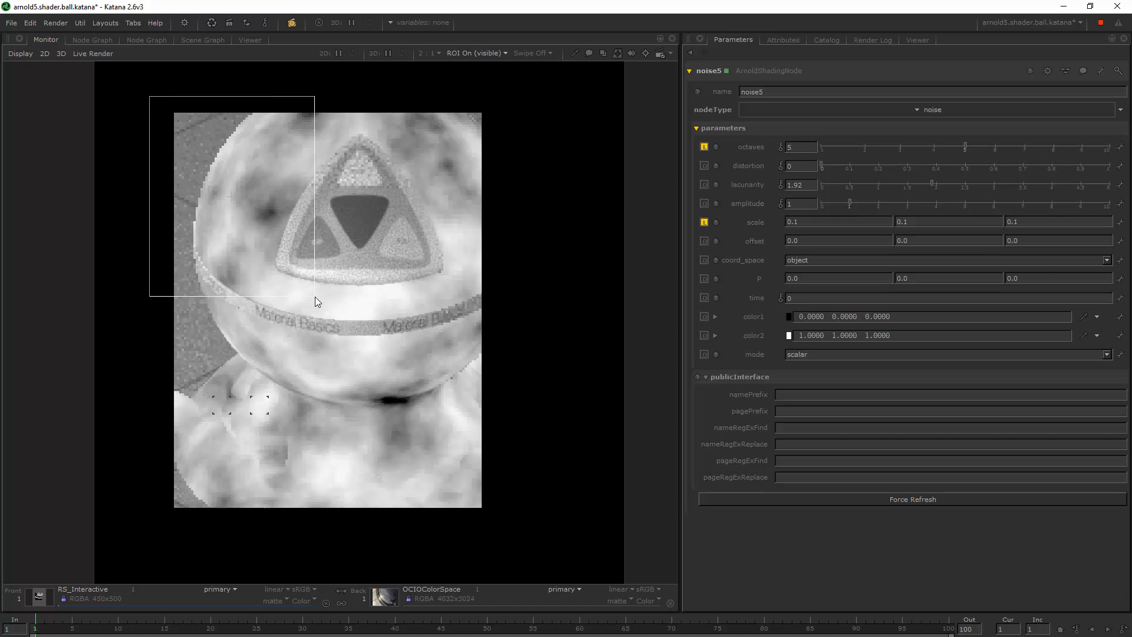
{"action": "left_click_drag", "start_coordinate": [181, 90], "coordinate": [369, 337]}
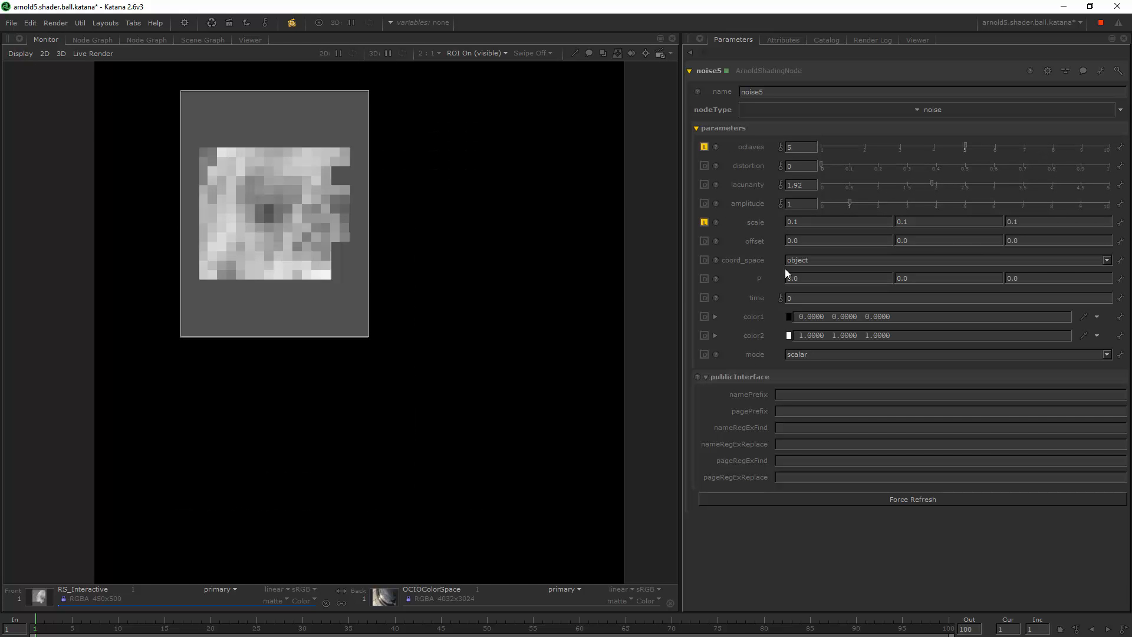
{"action": "left_click_drag", "start_coordinate": [860, 165], "coordinate": [976, 164]}
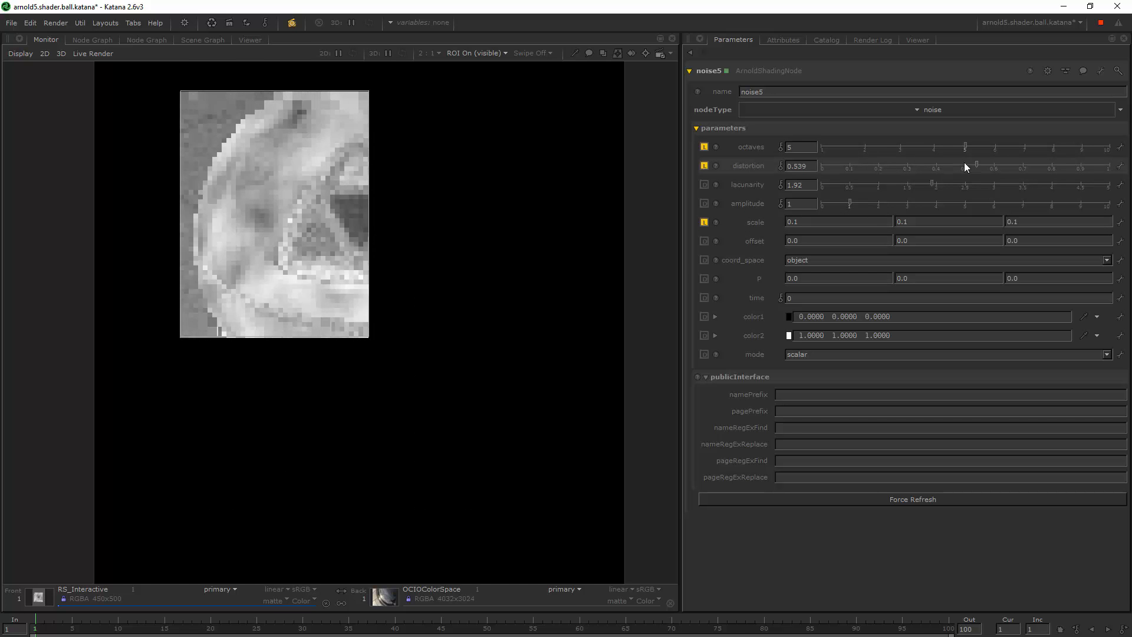
{"action": "left_click", "coordinate": [907, 150]}
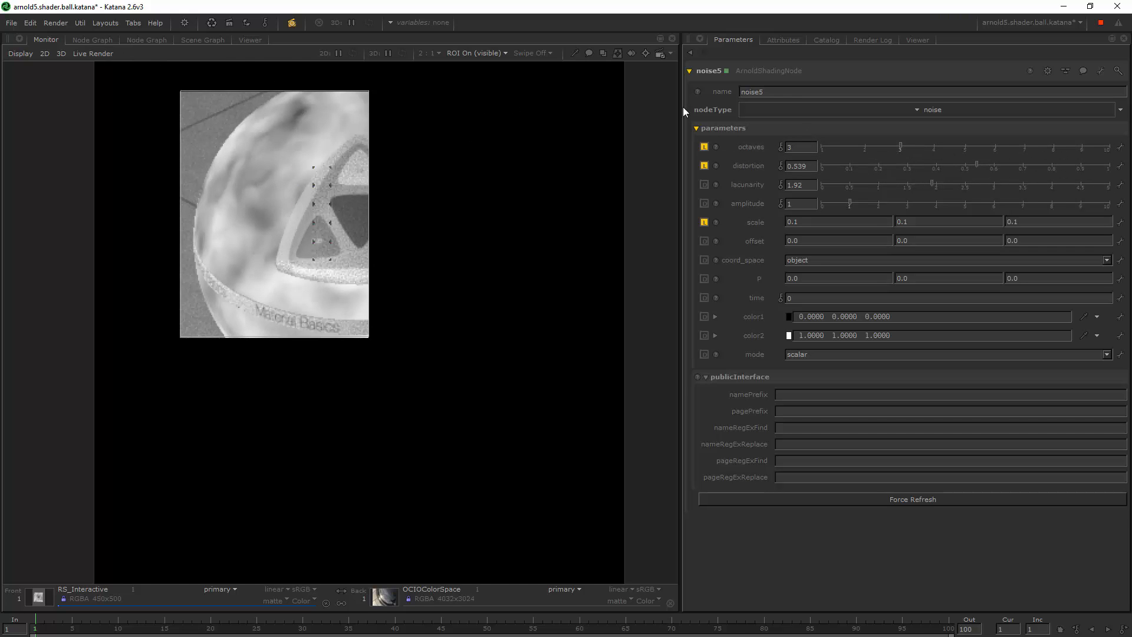
Increase the noise mask's contrast by setting range2's input_min to 0.5 and input_max to 0.6
{"action": "left_click", "coordinate": [148, 40]}
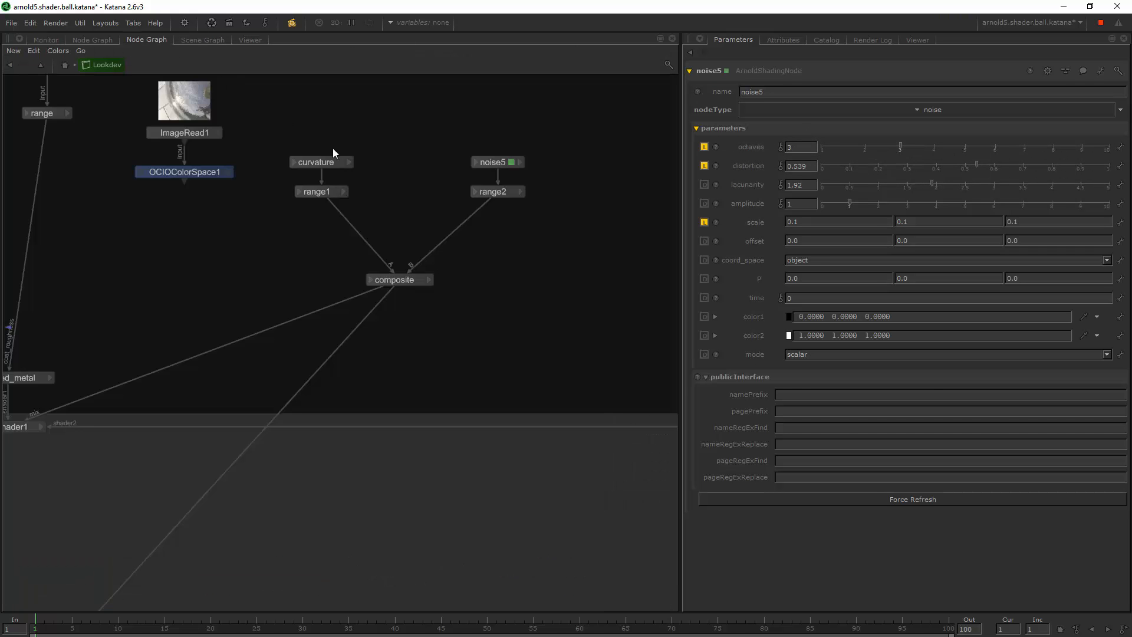
{"action": "left_click", "coordinate": [513, 193]}
{"action": "left_click", "coordinate": [46, 40]}
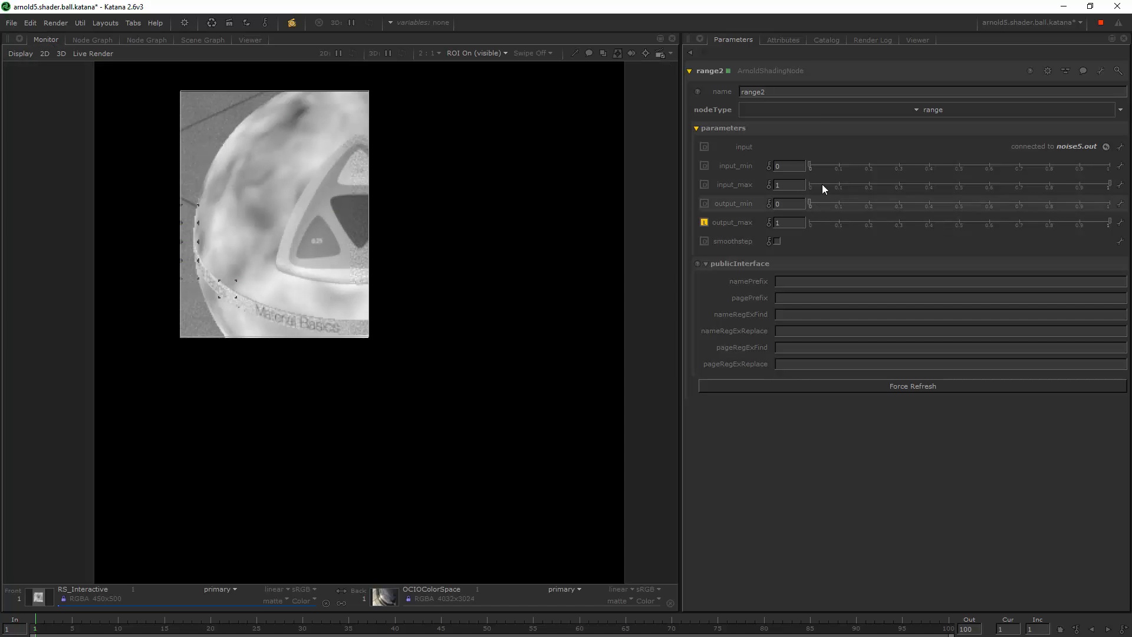
{"action": "left_click", "coordinate": [821, 164]}
{"action": "left_click_drag", "start_coordinate": [822, 165], "coordinate": [897, 165]}
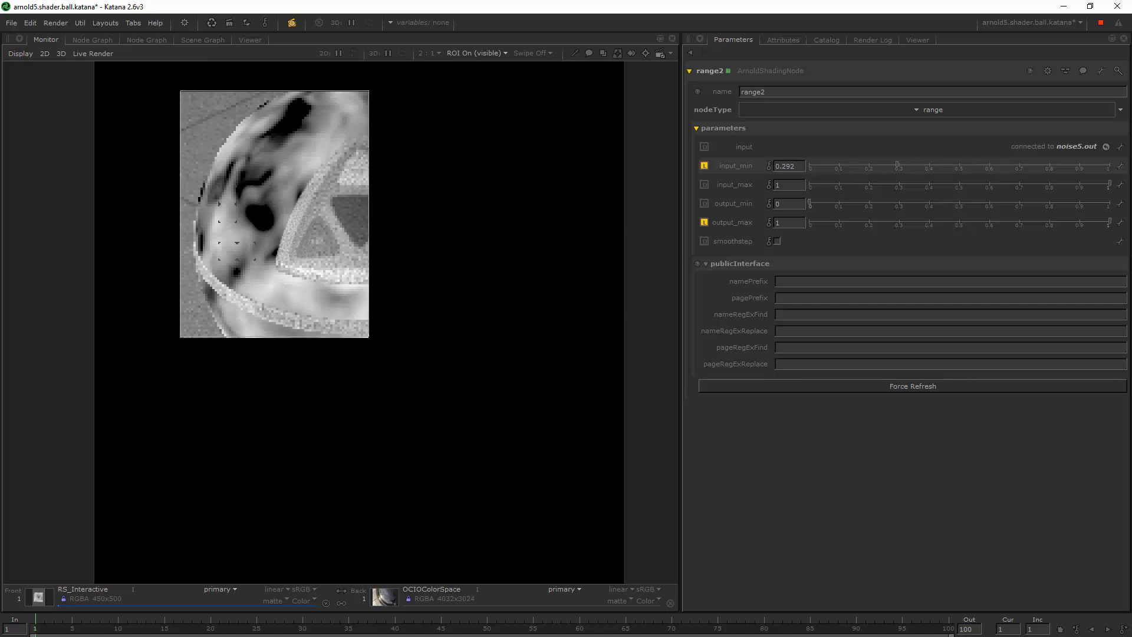
{"action": "left_click", "coordinate": [990, 185]}
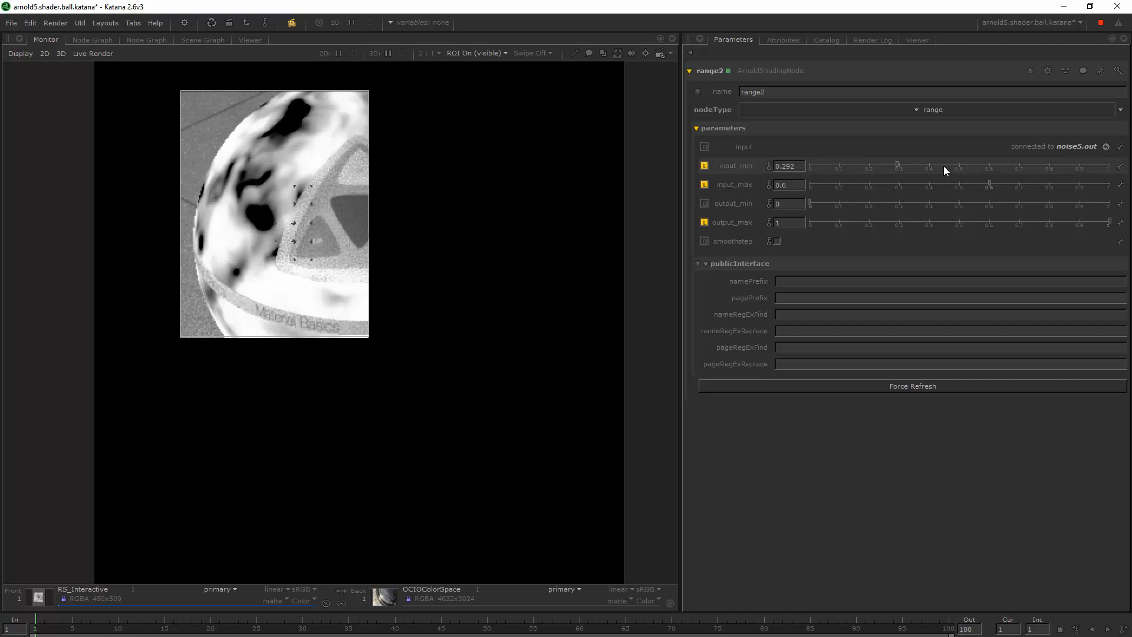
{"action": "left_click_drag", "start_coordinate": [943, 165], "coordinate": [959, 165]}
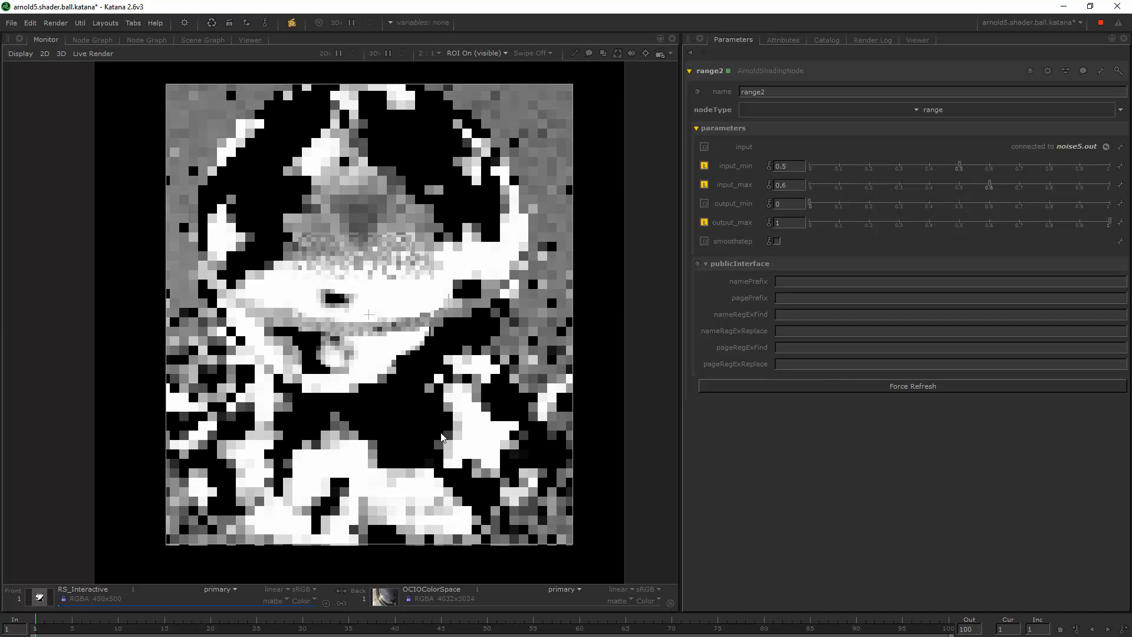
Sharpen the noise mask further by setting range2's input_min to 0.516 and input_max to 0.55
{"action": "scroll", "coordinate": [307, 297], "scroll_direction": "up", "scroll_amount": 3}
{"action": "scroll", "coordinate": [307, 298], "scroll_direction": "down", "scroll_amount": 2}
{"action": "middle_click_drag", "start_coordinate": [205, 202], "coordinate": [308, 192]}
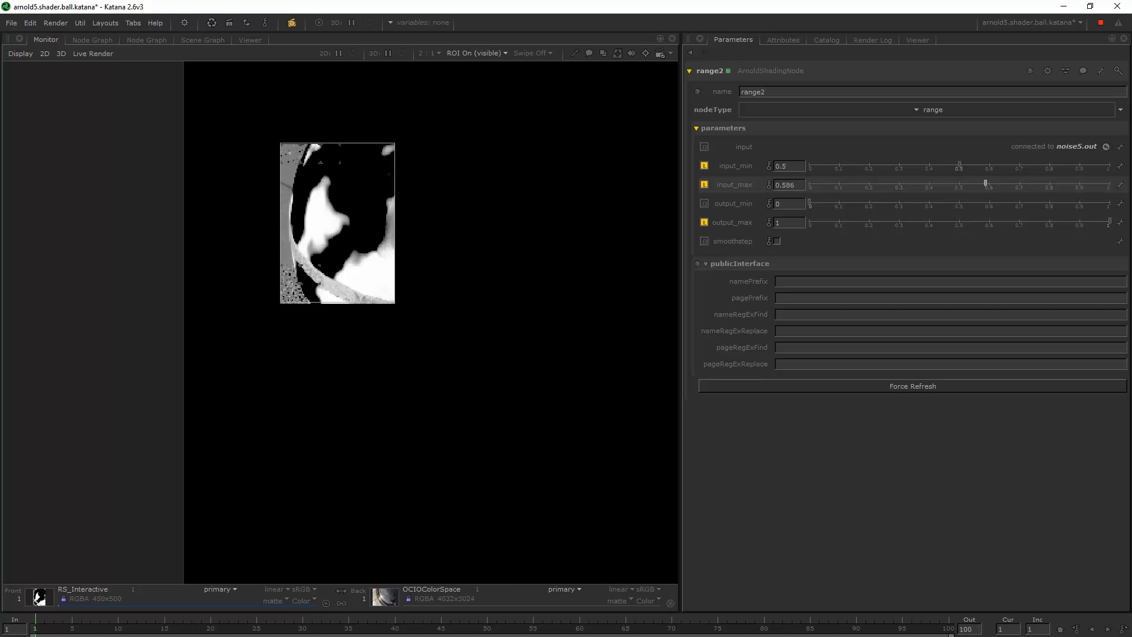
{"action": "left_click_drag", "start_coordinate": [985, 184], "coordinate": [964, 164]}
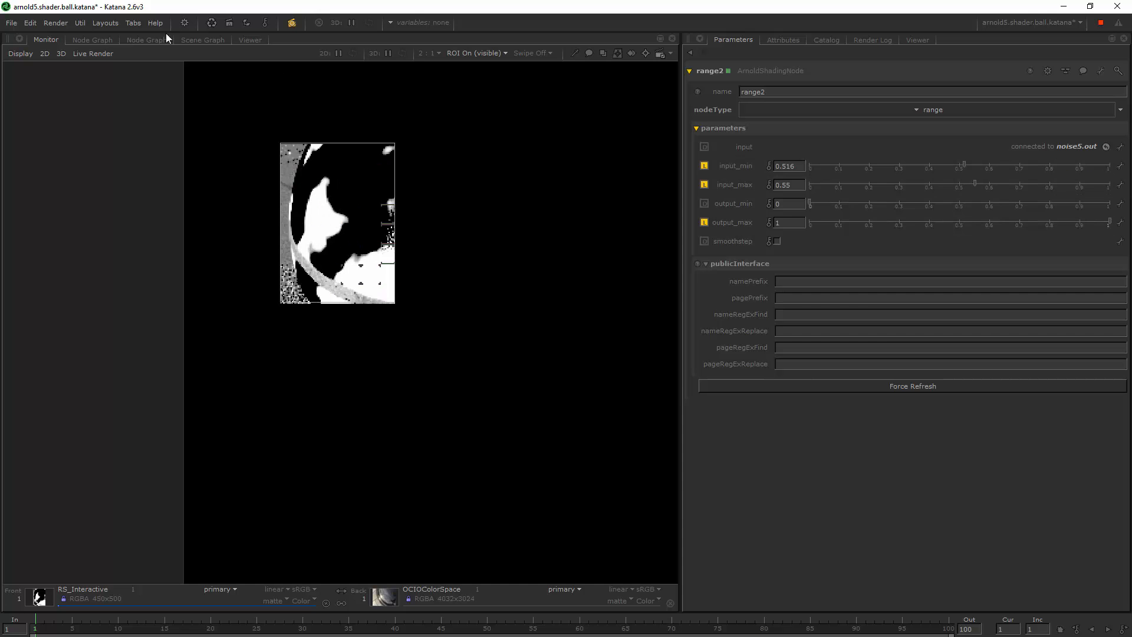
Check the mask over a larger render region, enable smoothstep on range2, and narrow the region to the upper ball
{"action": "left_click_drag", "start_coordinate": [257, 100], "coordinate": [573, 463], "text": "shift"}
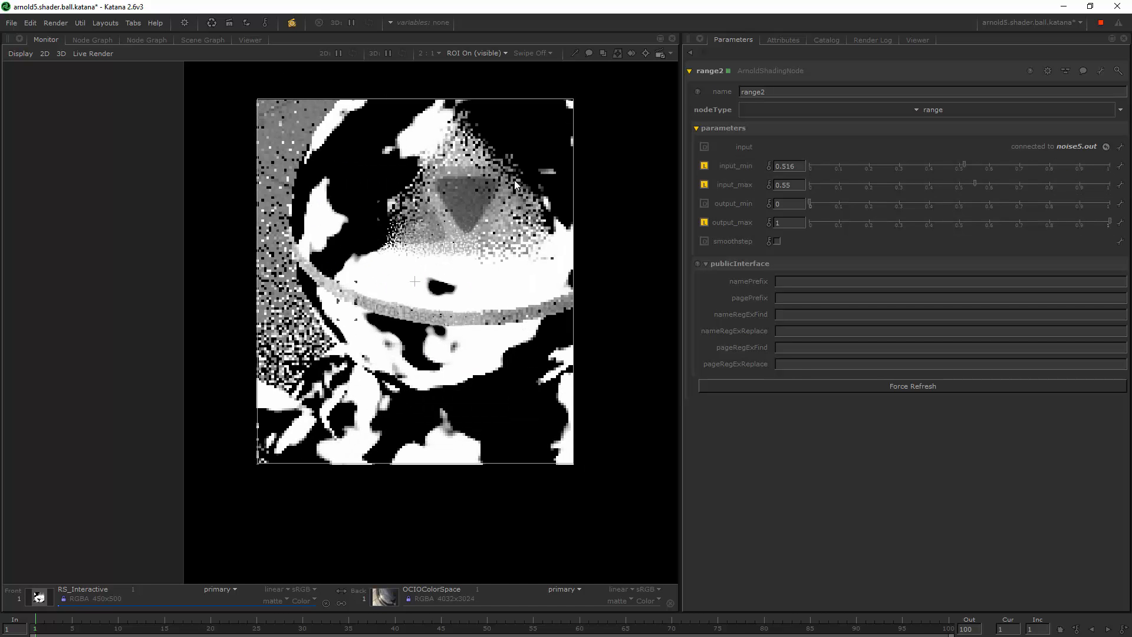
{"action": "middle_click_drag", "start_coordinate": [513, 179], "coordinate": [482, 223]}
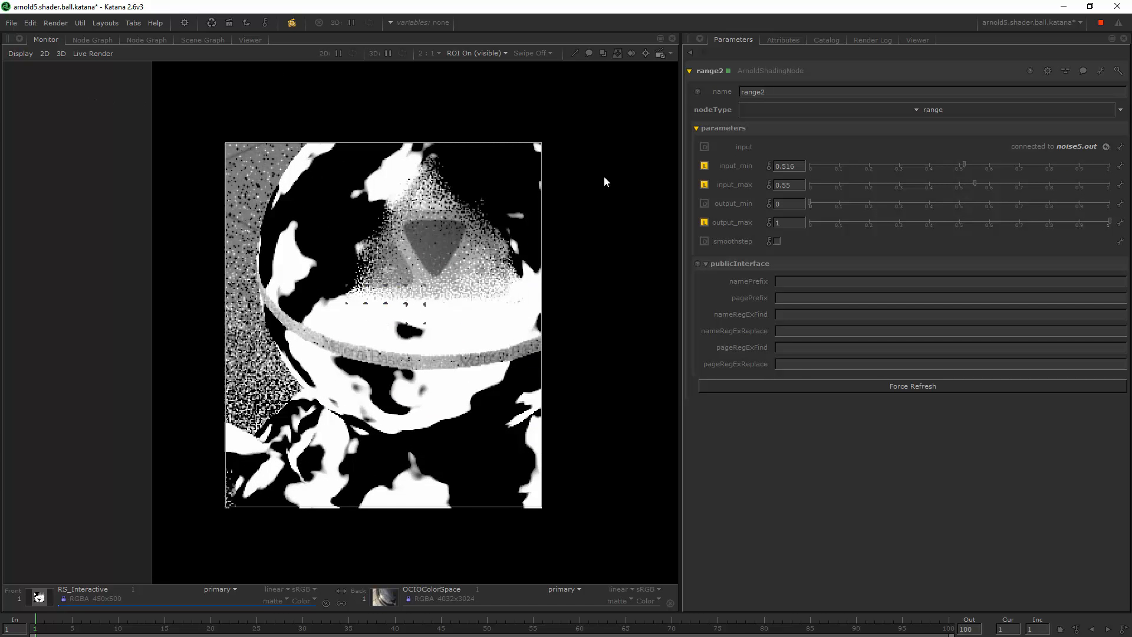
{"action": "left_click", "coordinate": [777, 242]}
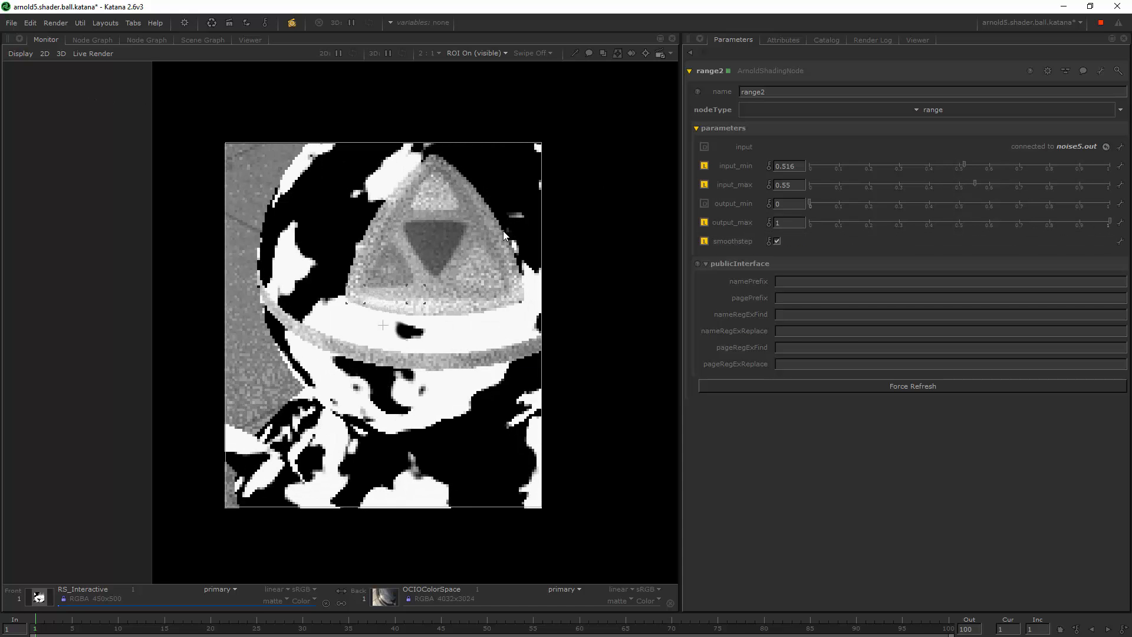
{"action": "left_click_drag", "start_coordinate": [236, 93], "coordinate": [468, 333], "text": "shift"}
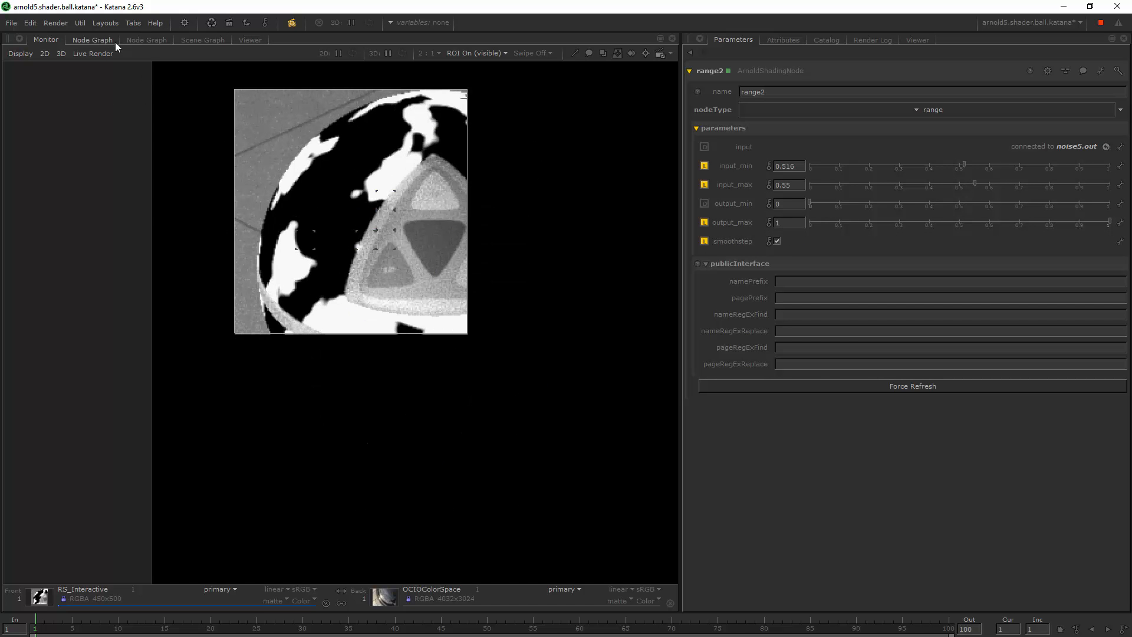
Set noise5's octaves to 10 and its distortion to 0.253 for more detailed mask edges
{"action": "left_click", "coordinate": [689, 54]}
{"action": "left_click", "coordinate": [698, 68]}
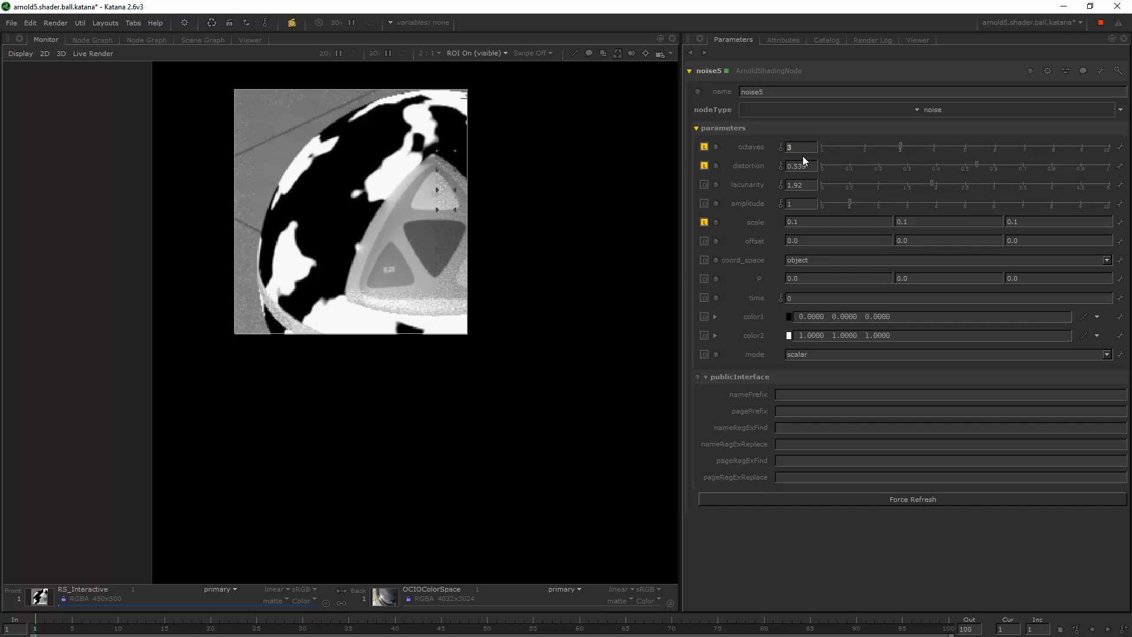
{"action": "type", "text": "10"}
{"action": "key", "text": "Return"}
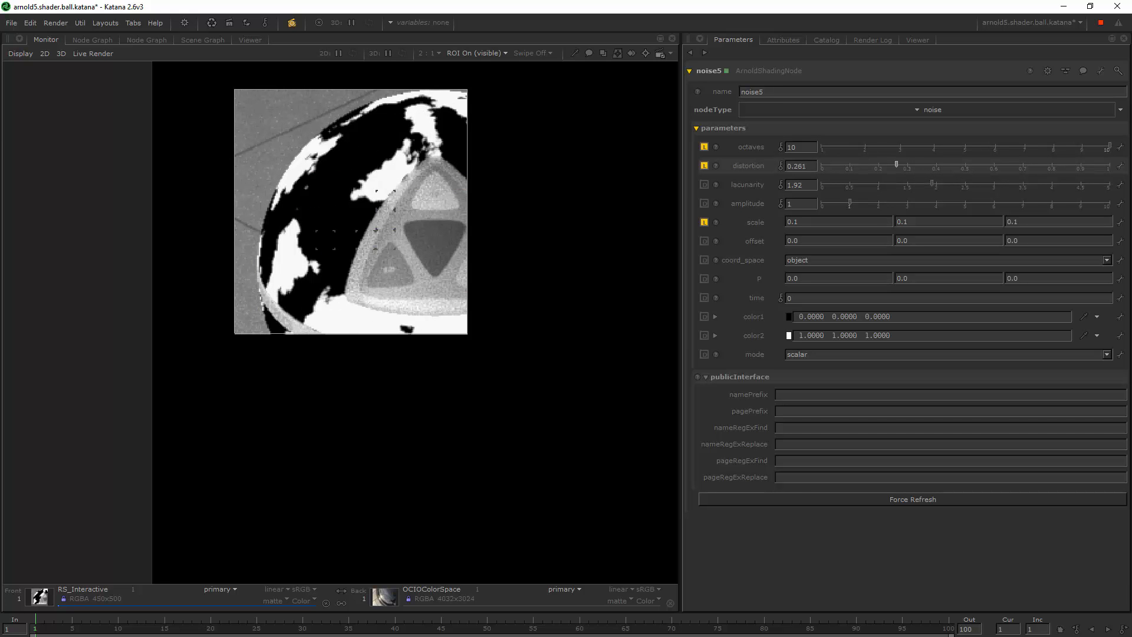
{"action": "left_click_drag", "start_coordinate": [896, 165], "coordinate": [893, 164]}
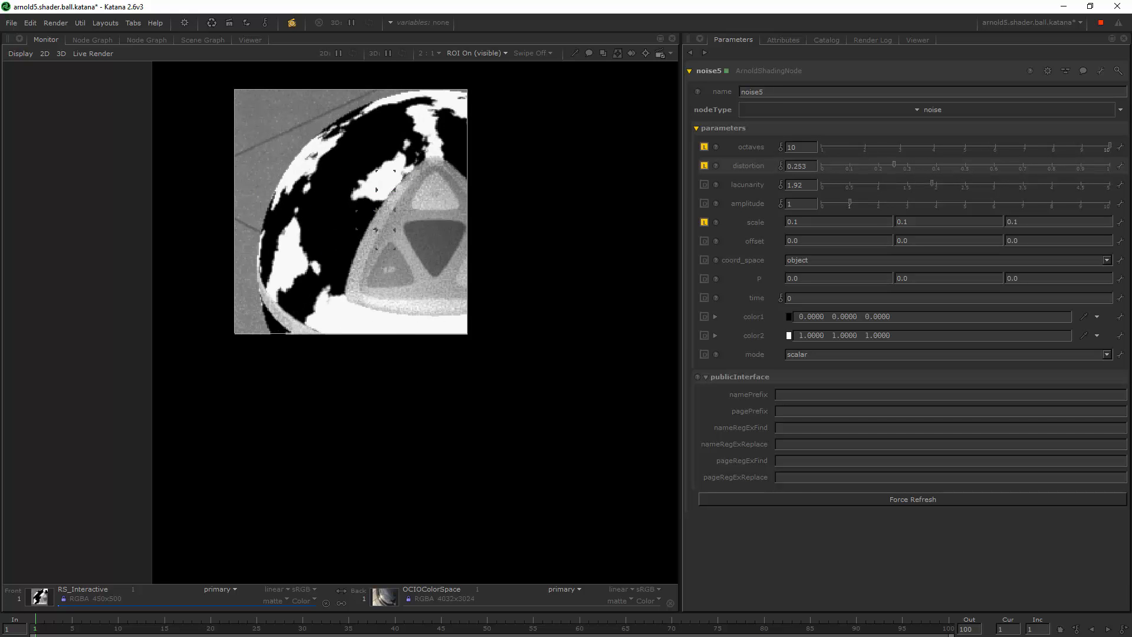
Reduce the noise mask to a few small patches by setting range2's input_min to 0.816 and input_max to 0.86
{"action": "left_click", "coordinate": [704, 53]}
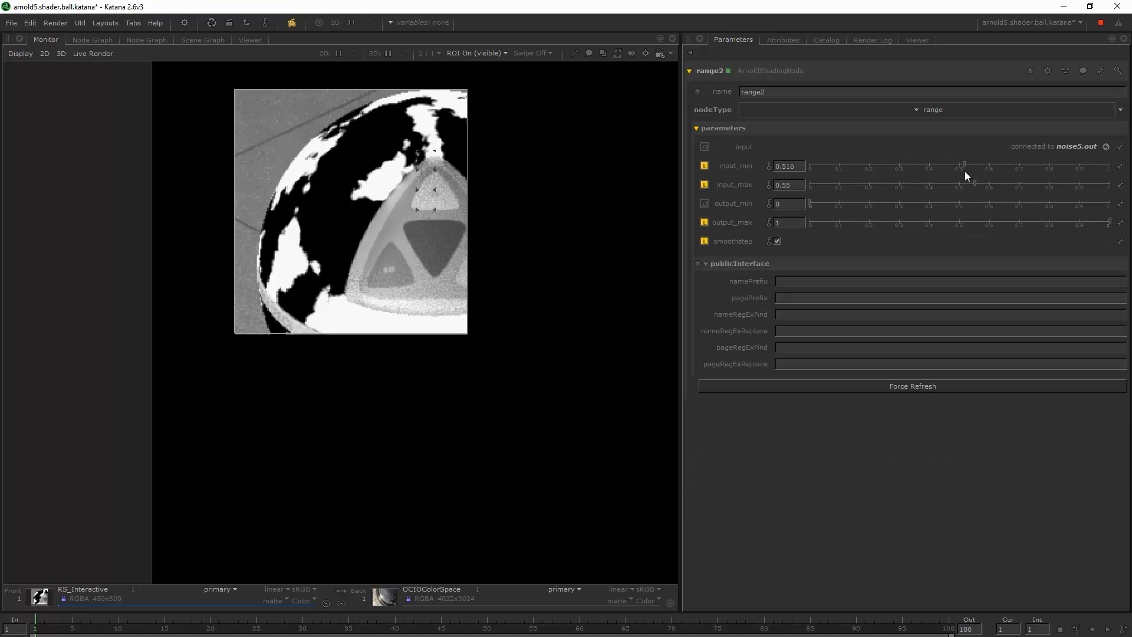
{"action": "mouse_move", "coordinate": [963, 166]}
{"action": "left_mouse_down"}
{"action": "mouse_move", "coordinate": [1005, 166]}
{"action": "mouse_move", "coordinate": [1015, 187]}
{"action": "mouse_move", "coordinate": [1040, 175]}
{"action": "mouse_move", "coordinate": [972, 165]}
{"action": "left_mouse_up"}
{"action": "left_click_drag", "start_coordinate": [1050, 184], "coordinate": [1009, 184]}
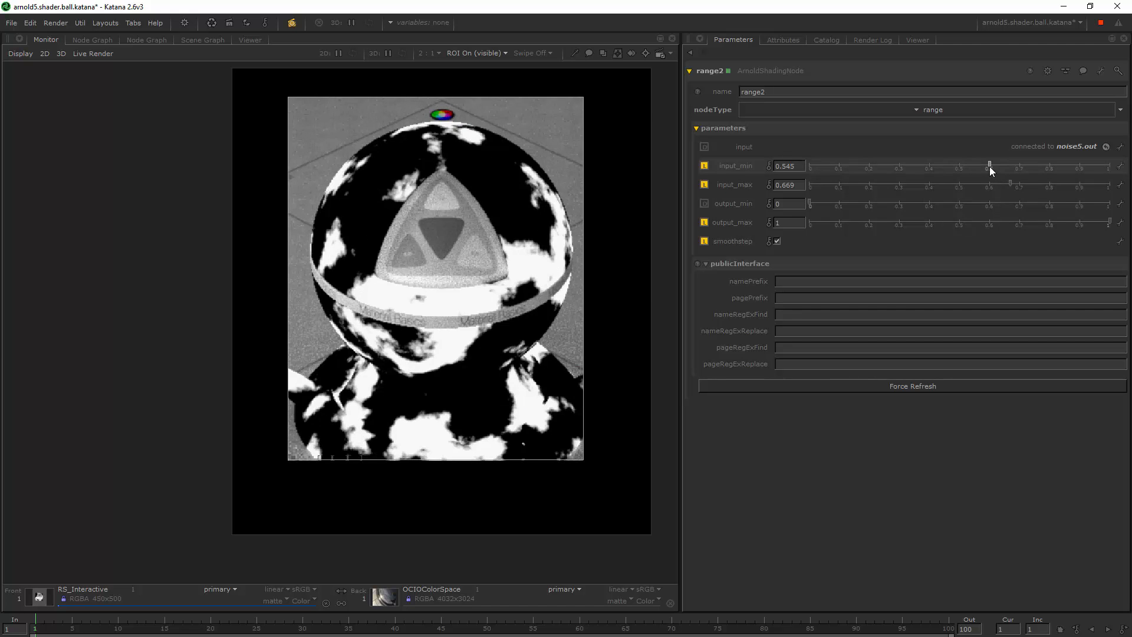
{"action": "left_click_drag", "start_coordinate": [989, 166], "coordinate": [1065, 166]}
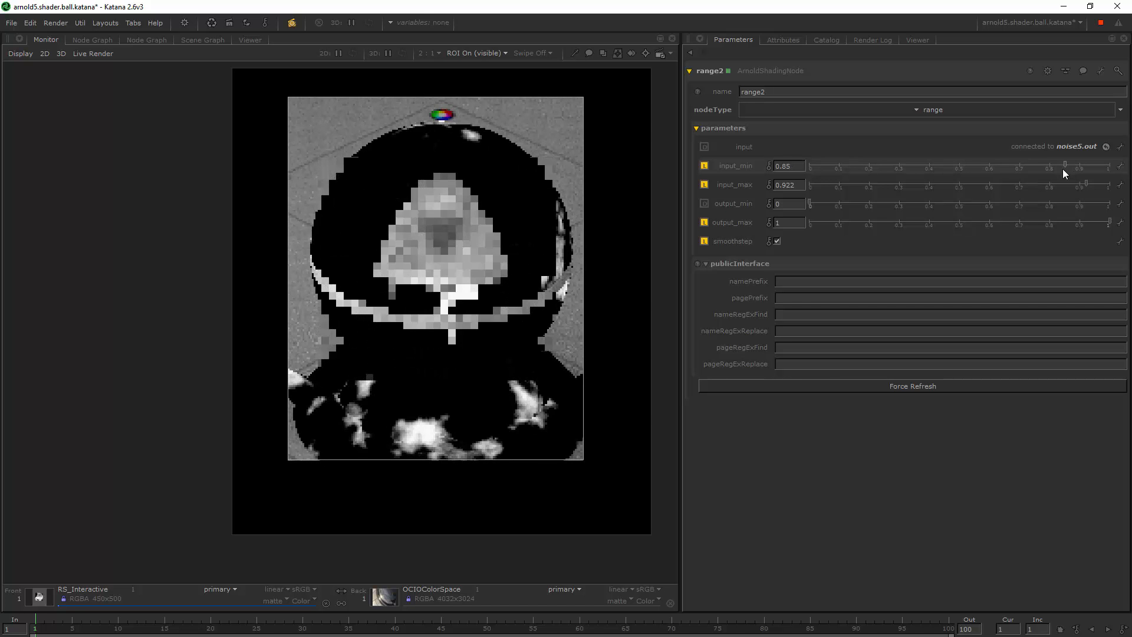
{"action": "left_click_drag", "start_coordinate": [1063, 166], "coordinate": [1054, 167]}
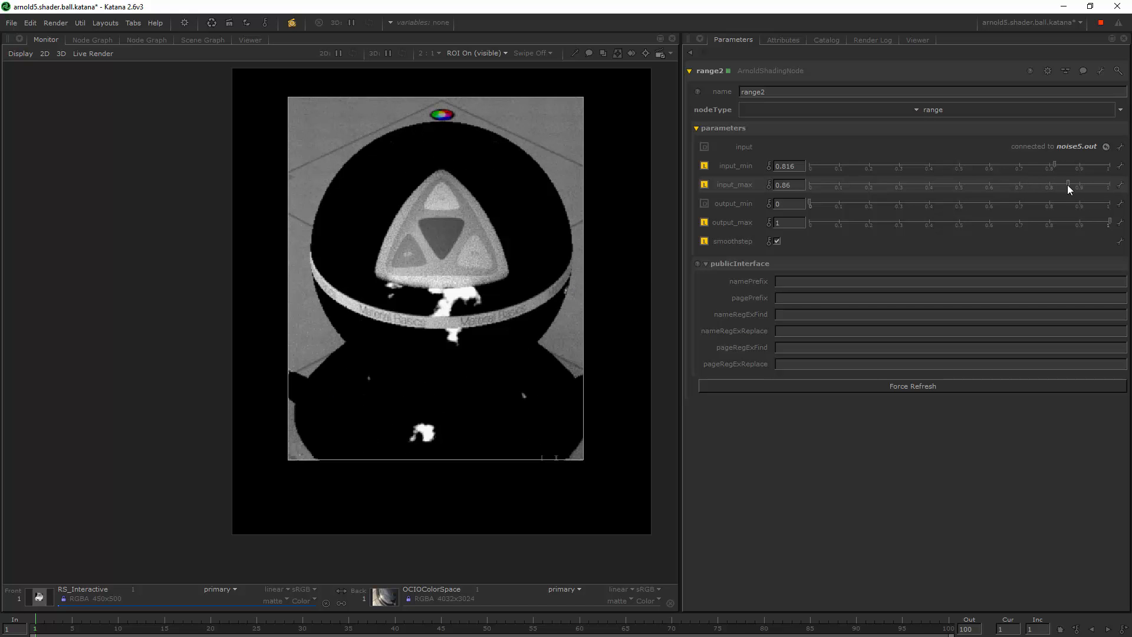
Enlarge the white noise patches in the mask by setting range2's input_min to 0.643 and input_max to 0.684
{"action": "left_click", "coordinate": [1038, 167]}
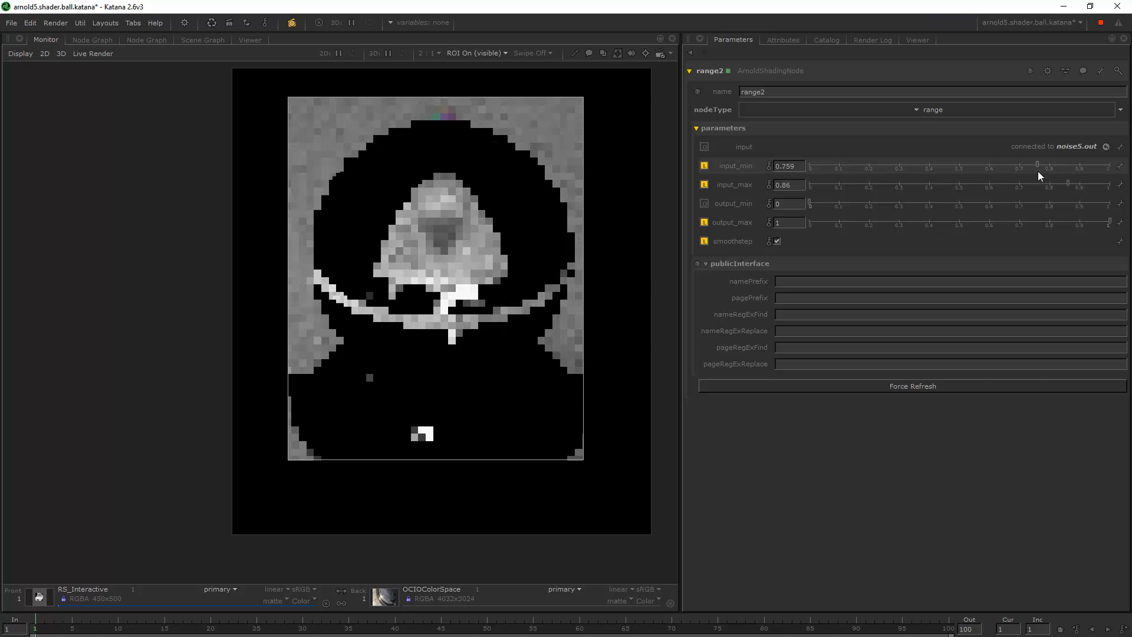
{"action": "left_click", "coordinate": [1049, 185]}
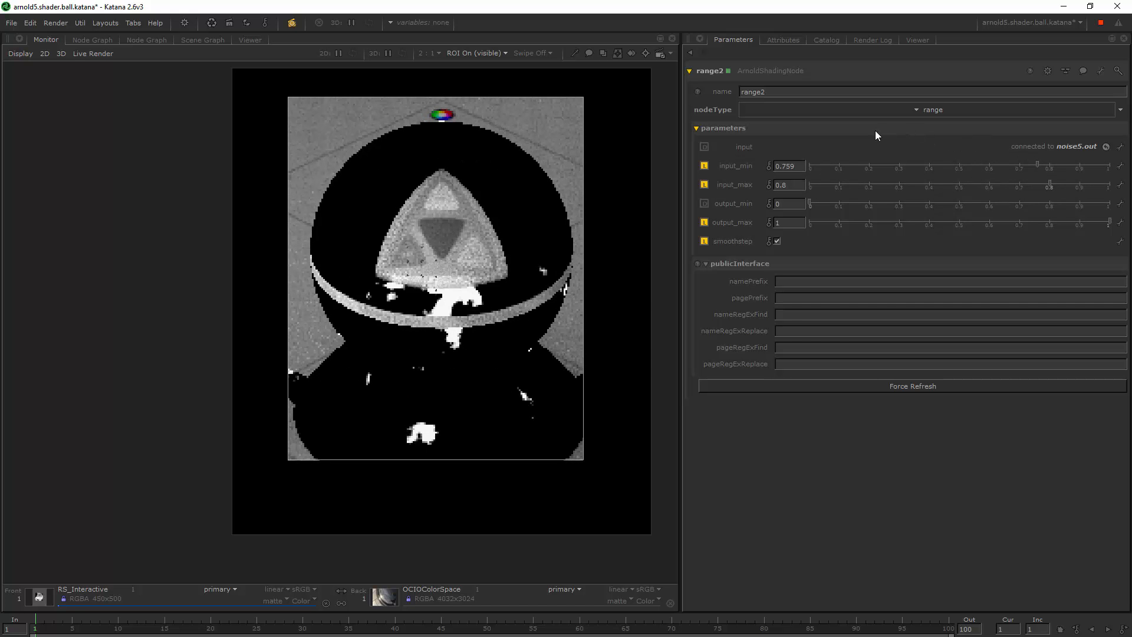
{"action": "left_click", "coordinate": [1012, 166]}
{"action": "left_click", "coordinate": [1021, 185]}
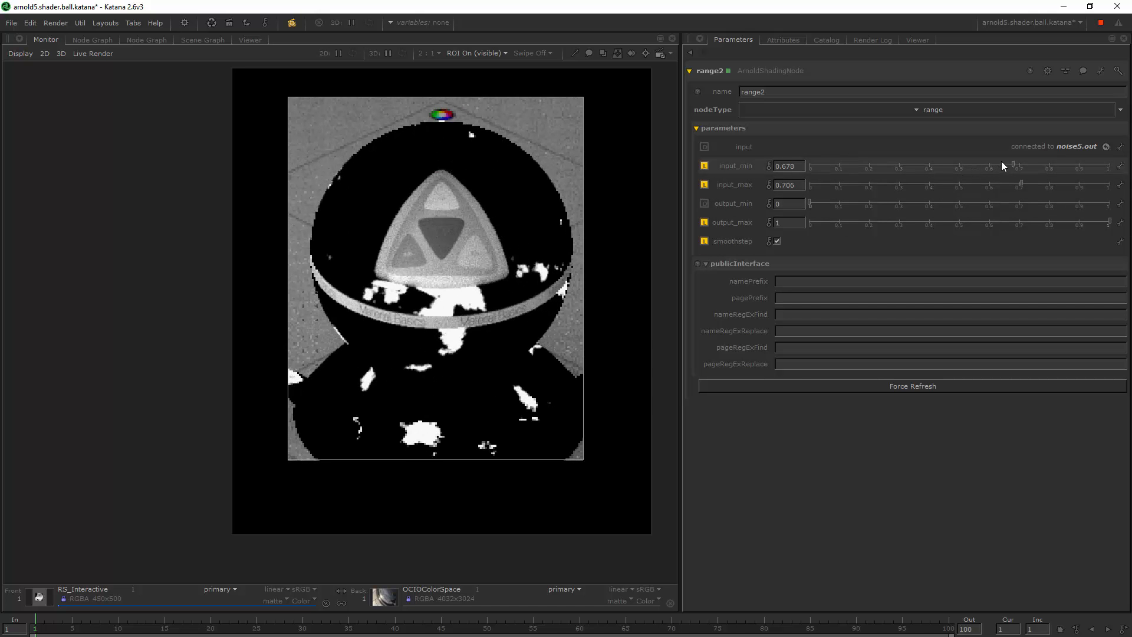
{"action": "left_click", "coordinate": [1002, 187]}
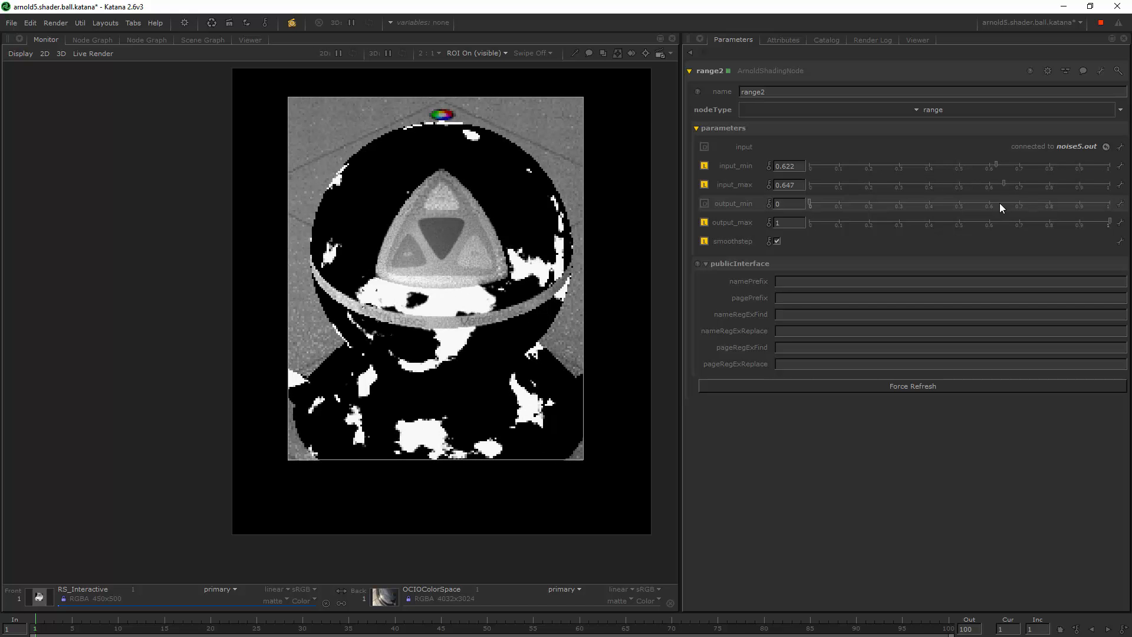
{"action": "left_click", "coordinate": [1014, 186]}
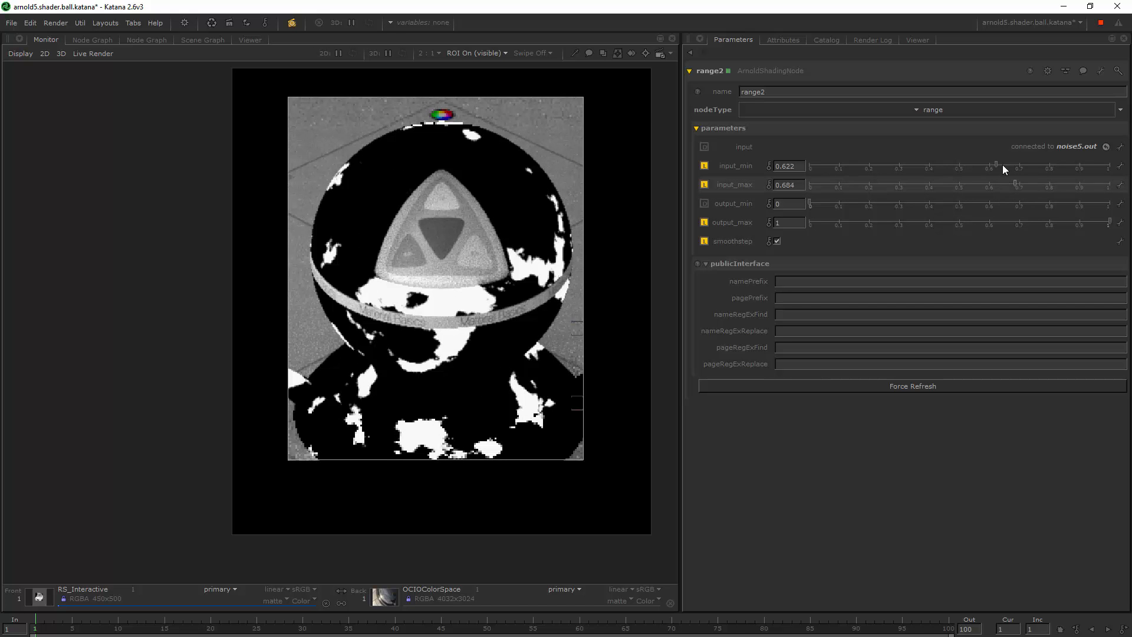
{"action": "left_click_drag", "start_coordinate": [996, 165], "coordinate": [1002, 165]}
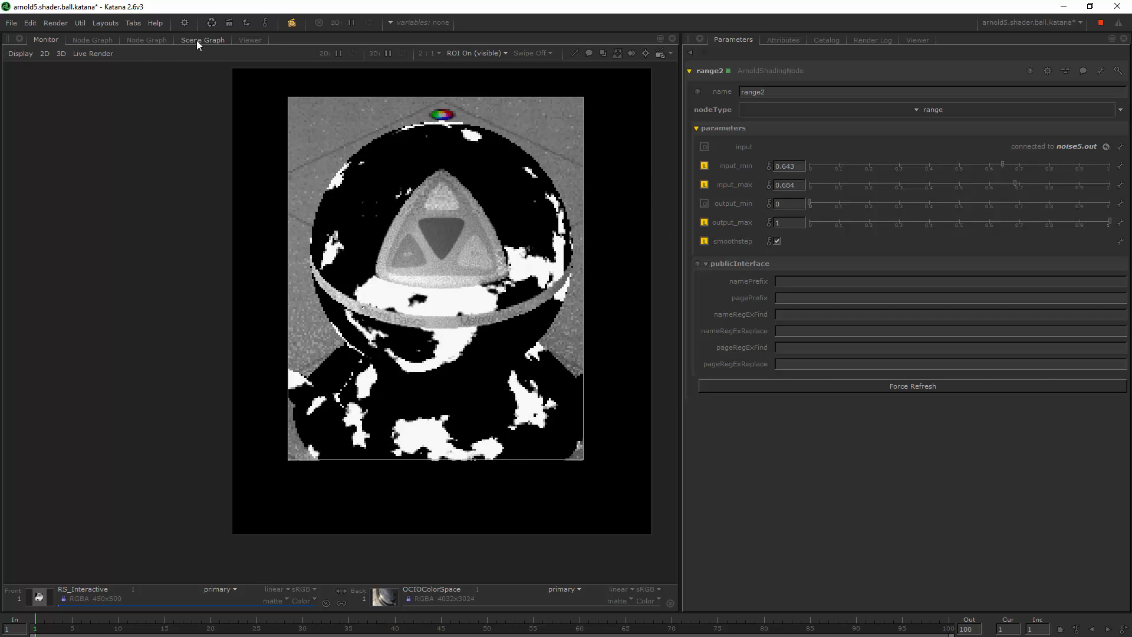
Set range1's output_max to 1 to bring the curvature edges back into the mask, and check them in the render
{"action": "left_click", "coordinate": [160, 40]}
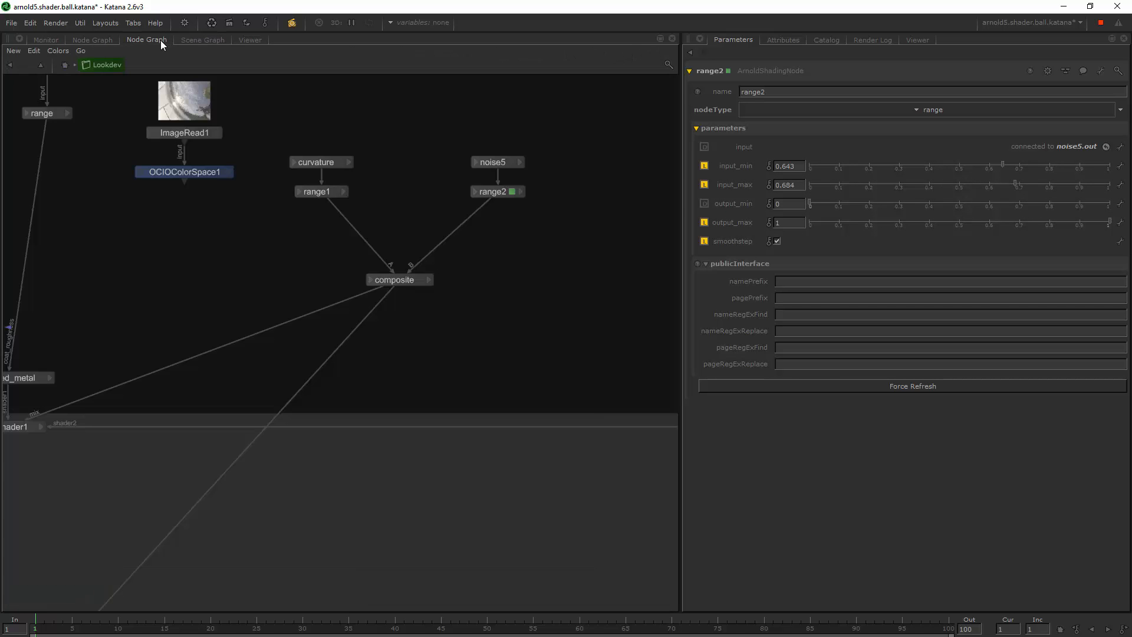
{"action": "left_click", "coordinate": [317, 191]}
{"action": "left_click_drag", "start_coordinate": [785, 223], "coordinate": [756, 224]}
{"action": "type", "text": "1"}
{"action": "key", "text": "Return"}
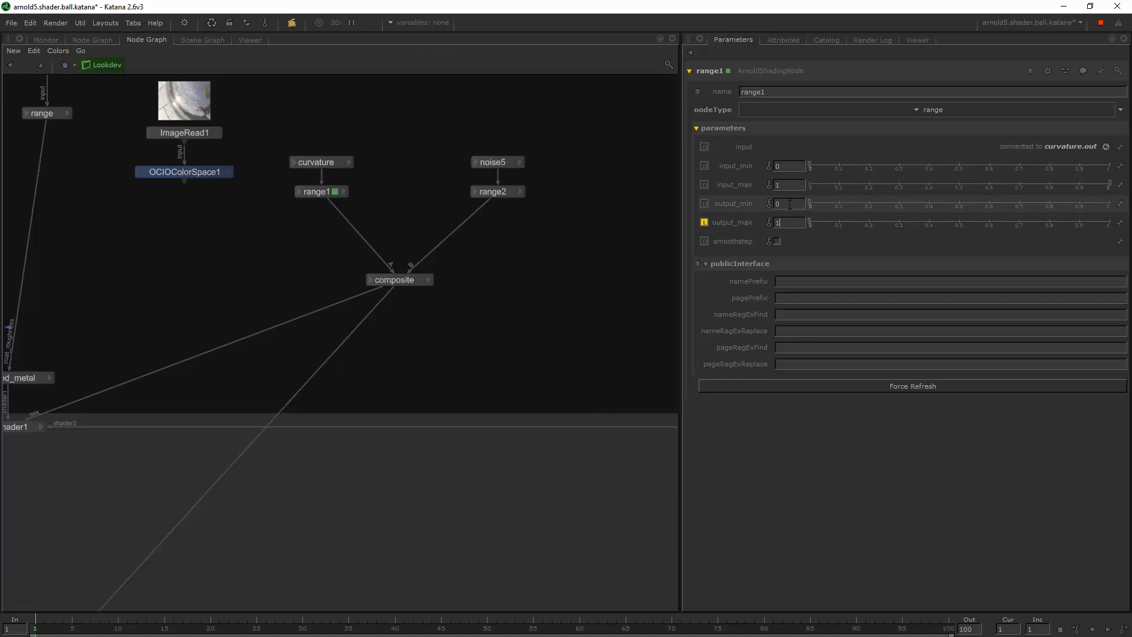
{"action": "left_click", "coordinate": [43, 40]}
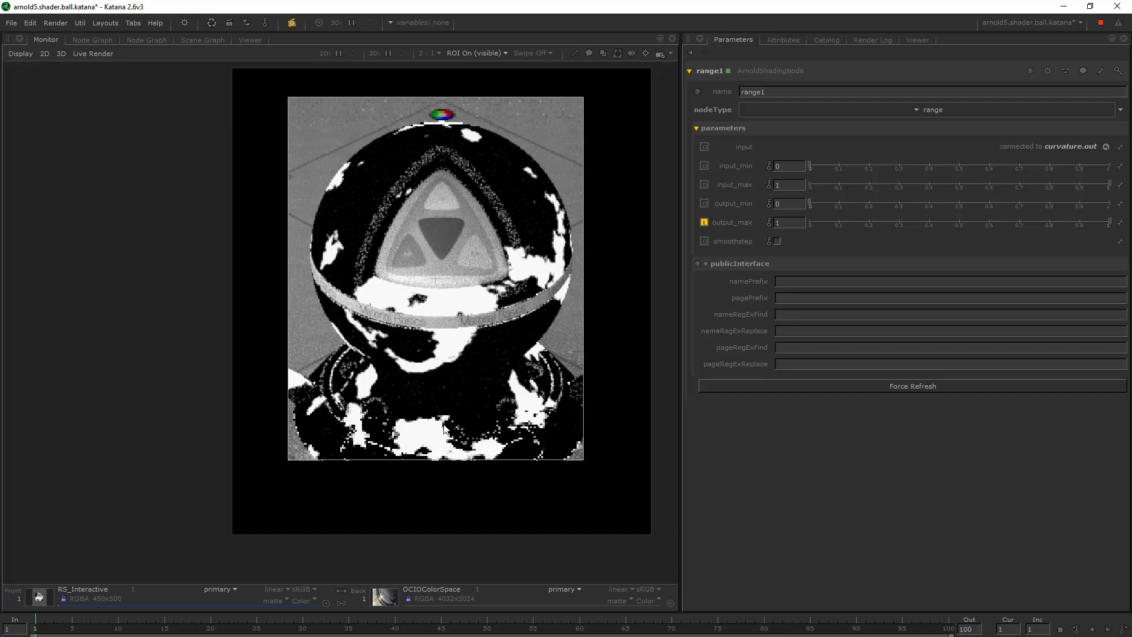
{"action": "middle_click_drag", "start_coordinate": [372, 423], "coordinate": [363, 377]}
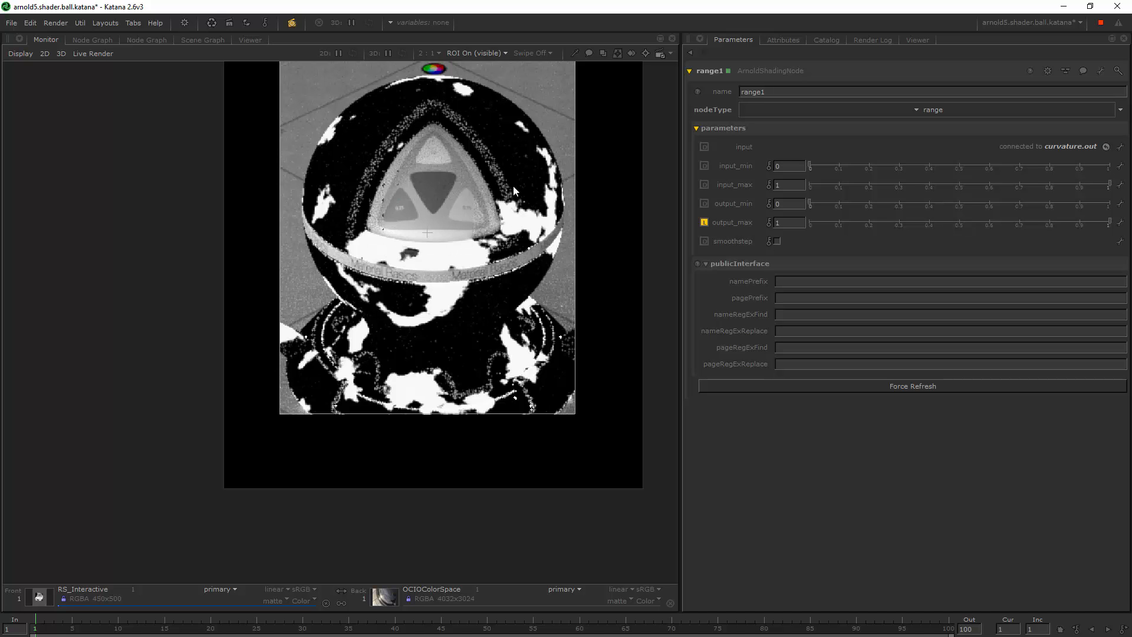
{"action": "left_click", "coordinate": [373, 248], "text": "ctrl"}
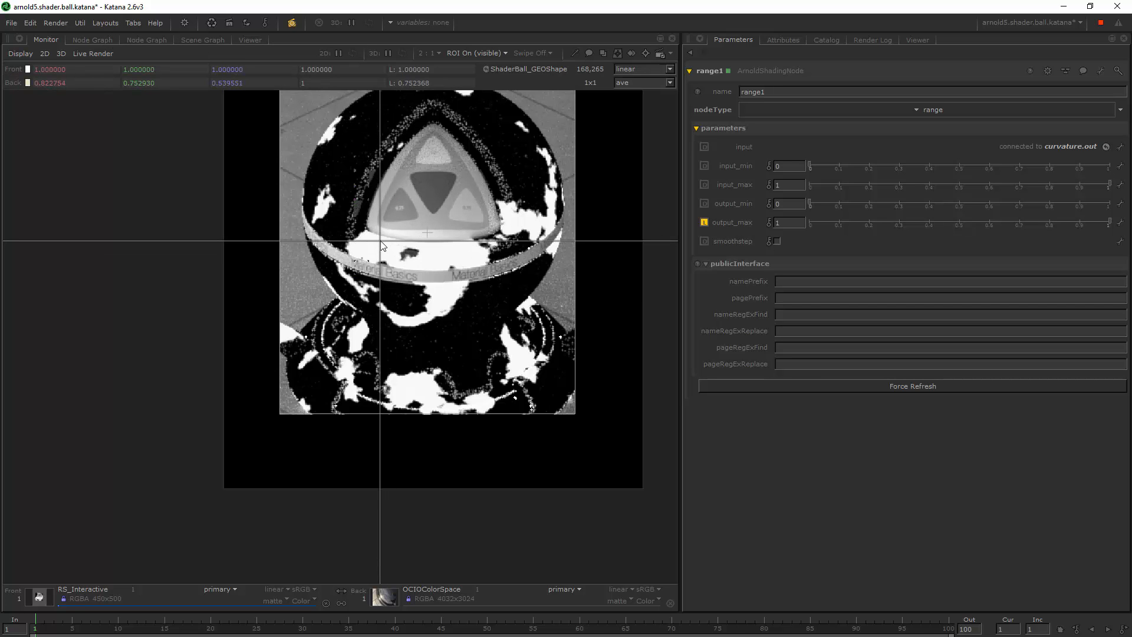
{"action": "left_click_drag", "start_coordinate": [375, 250], "coordinate": [356, 175], "text": "ctrl"}
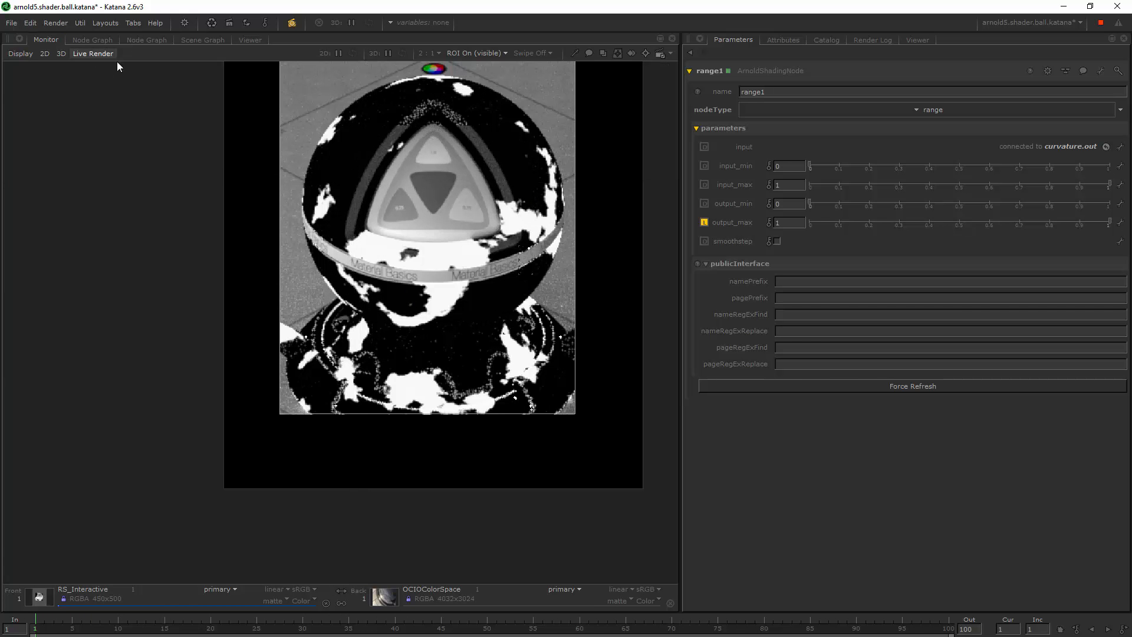
{"action": "left_click", "coordinate": [94, 40]}
{"action": "left_click", "coordinate": [51, 42]}
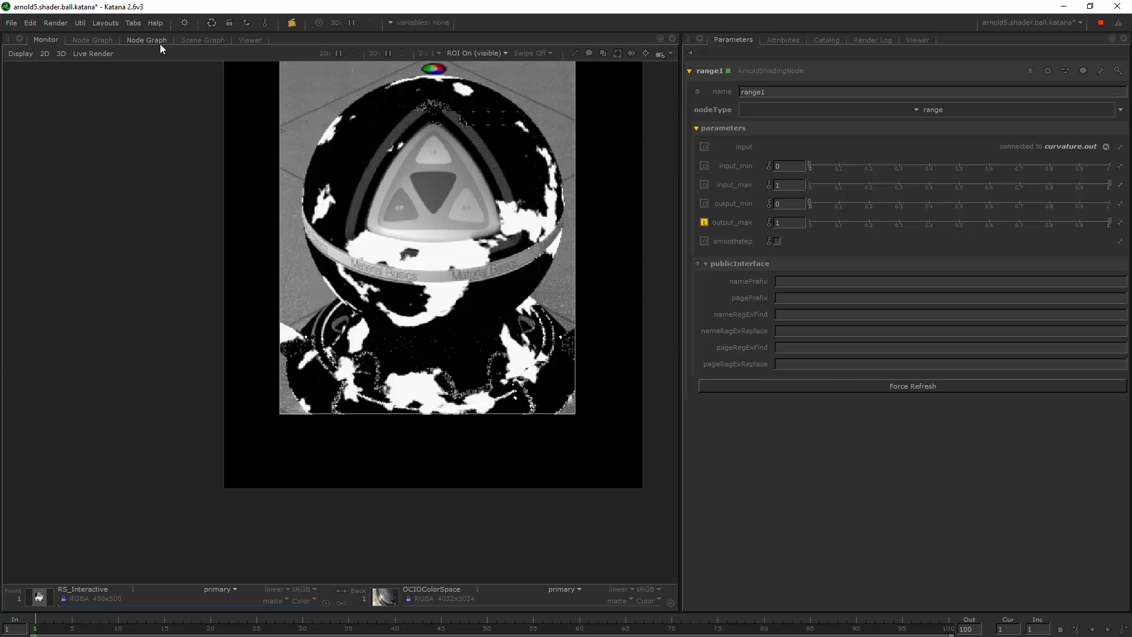
Connect mix_shader1's out to the dot feeding the ball material, replacing the composite mask preview
{"action": "left_click", "coordinate": [158, 41]}
{"action": "middle_click_drag", "start_coordinate": [336, 307], "coordinate": [464, 237]}
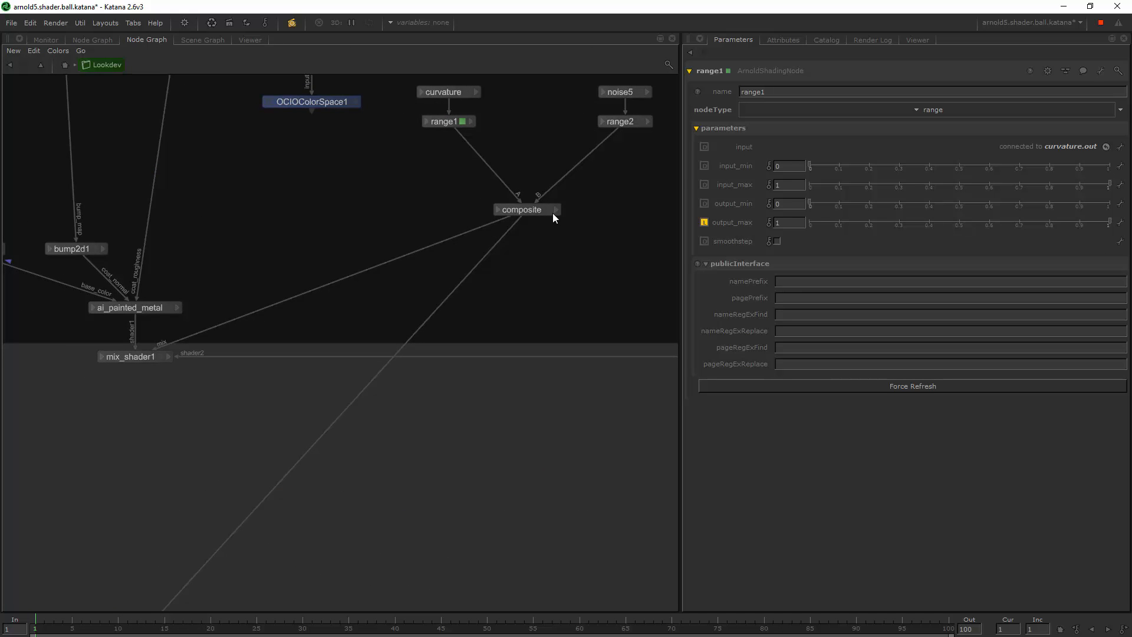
{"action": "left_click", "coordinate": [158, 357]}
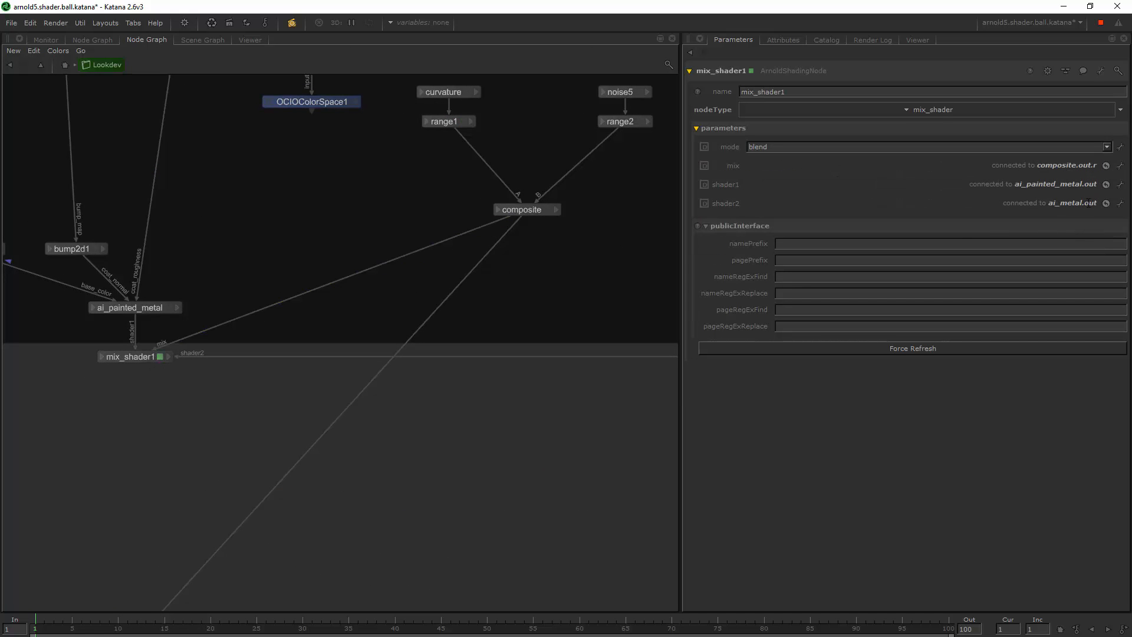
{"action": "middle_click_drag", "start_coordinate": [349, 284], "coordinate": [403, 195]}
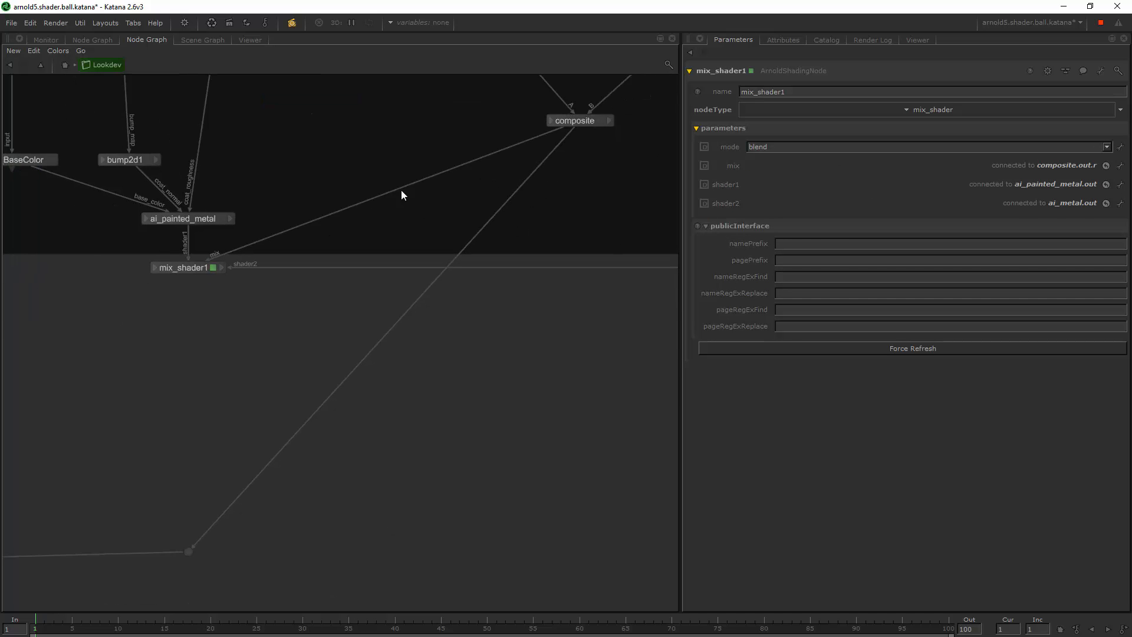
{"action": "left_click", "coordinate": [221, 269]}
{"action": "left_click", "coordinate": [222, 272]}
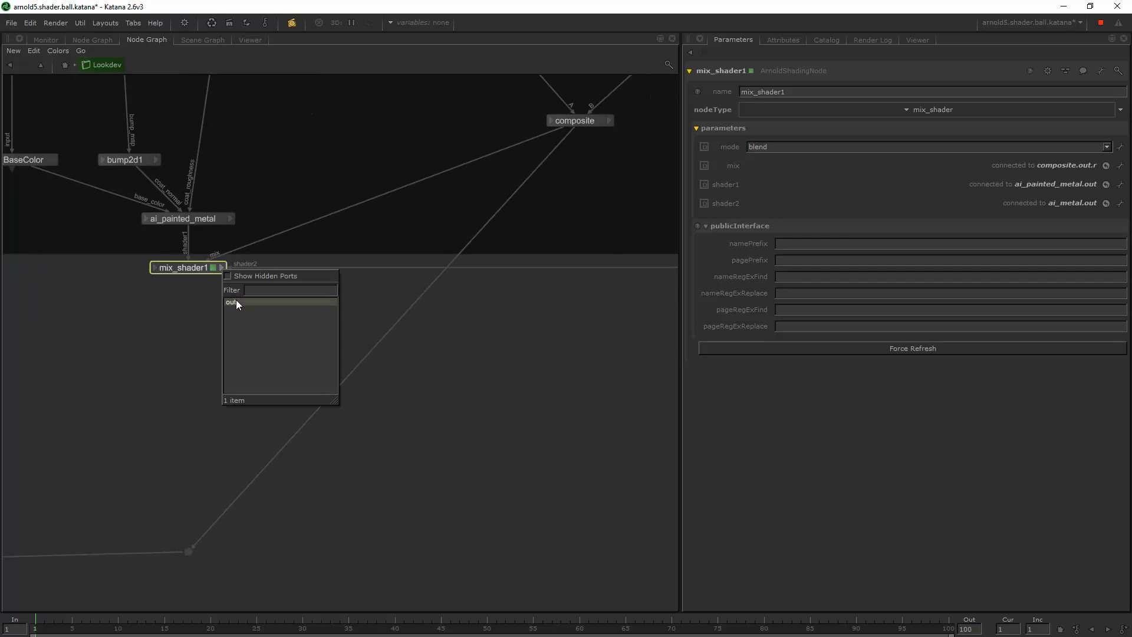
{"action": "left_click", "coordinate": [233, 303]}
{"action": "left_click", "coordinate": [189, 551]}
{"action": "left_click", "coordinate": [45, 40]}
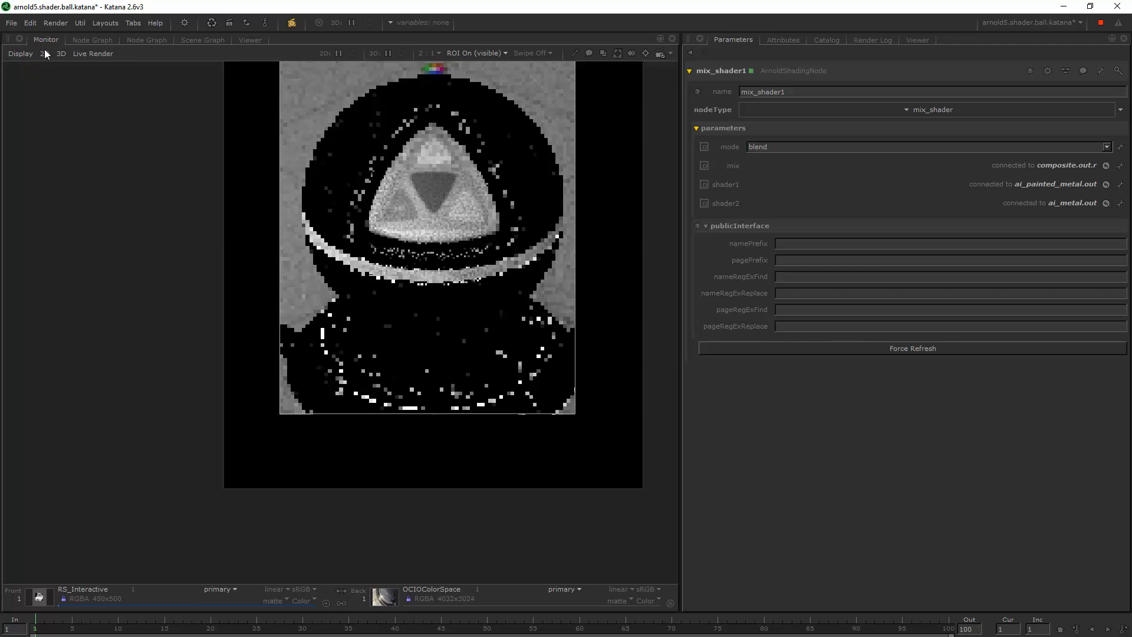
Restart the live render from RS_Interactive and limit the render region to the left side of the upper ball
{"action": "left_click", "coordinate": [93, 40]}
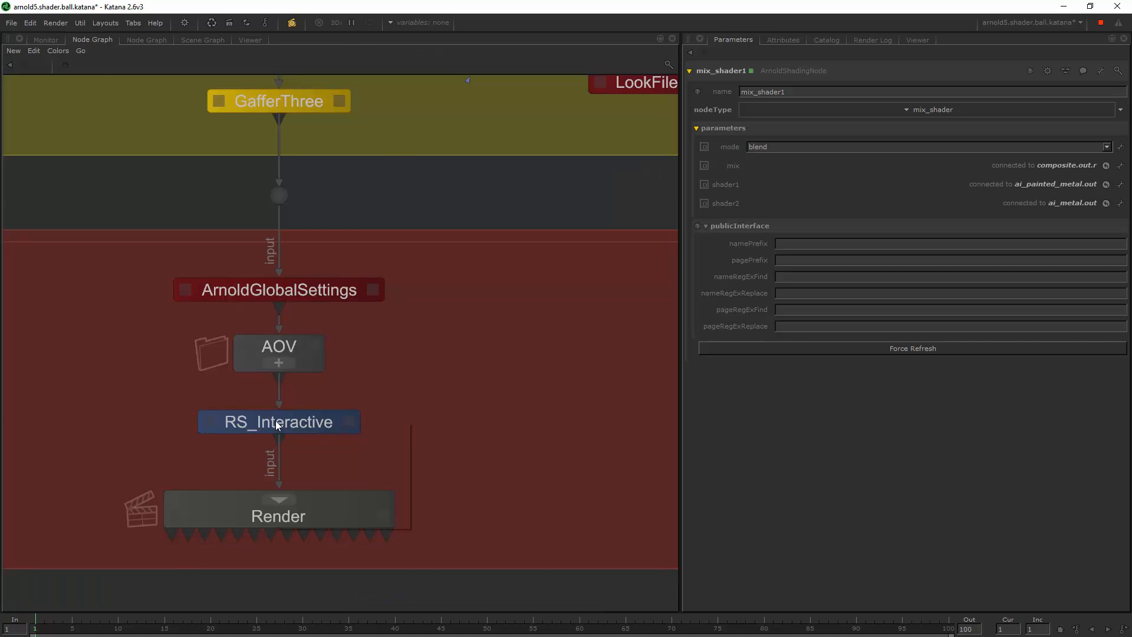
{"action": "left_click_drag", "start_coordinate": [277, 425], "coordinate": [313, 460]}
{"action": "left_click", "coordinate": [46, 40]}
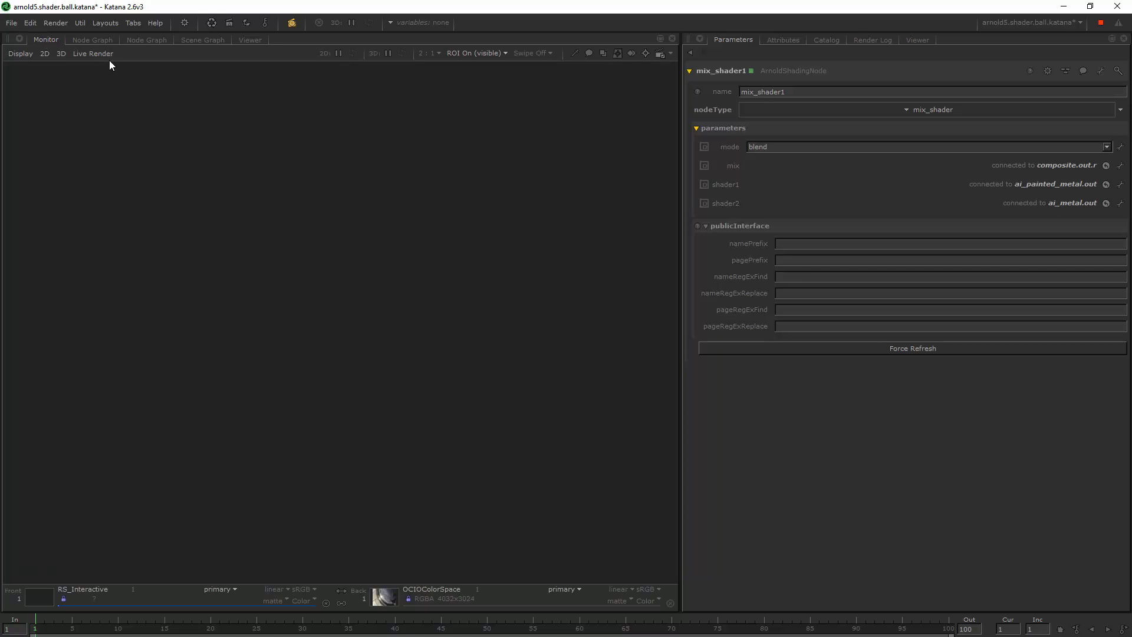
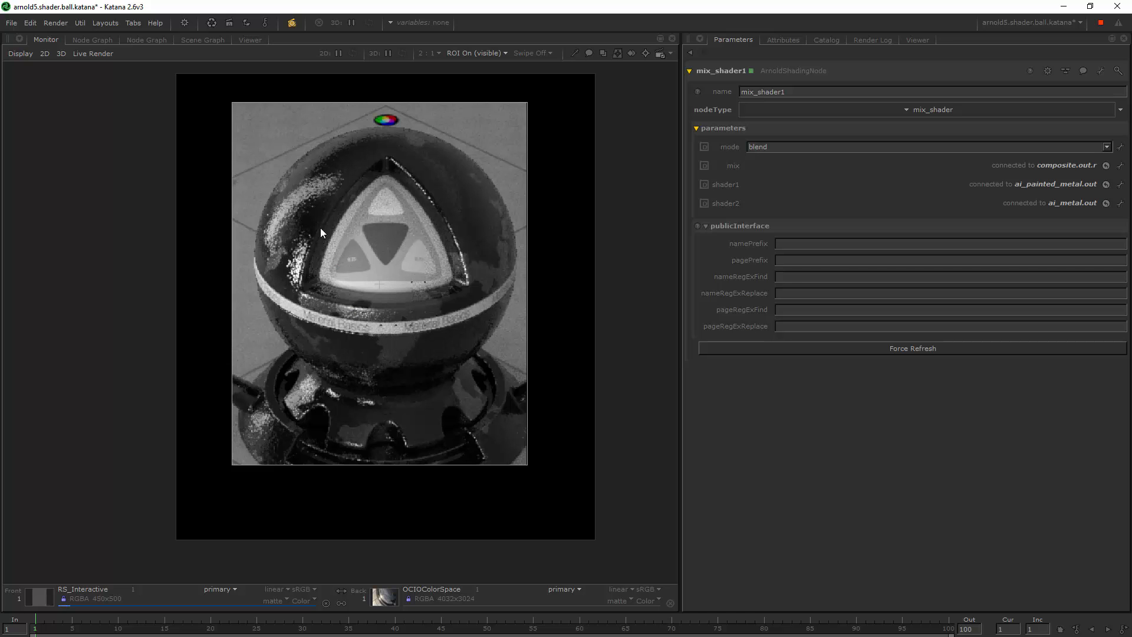
{"action": "left_click_drag", "start_coordinate": [248, 156], "coordinate": [347, 308]}
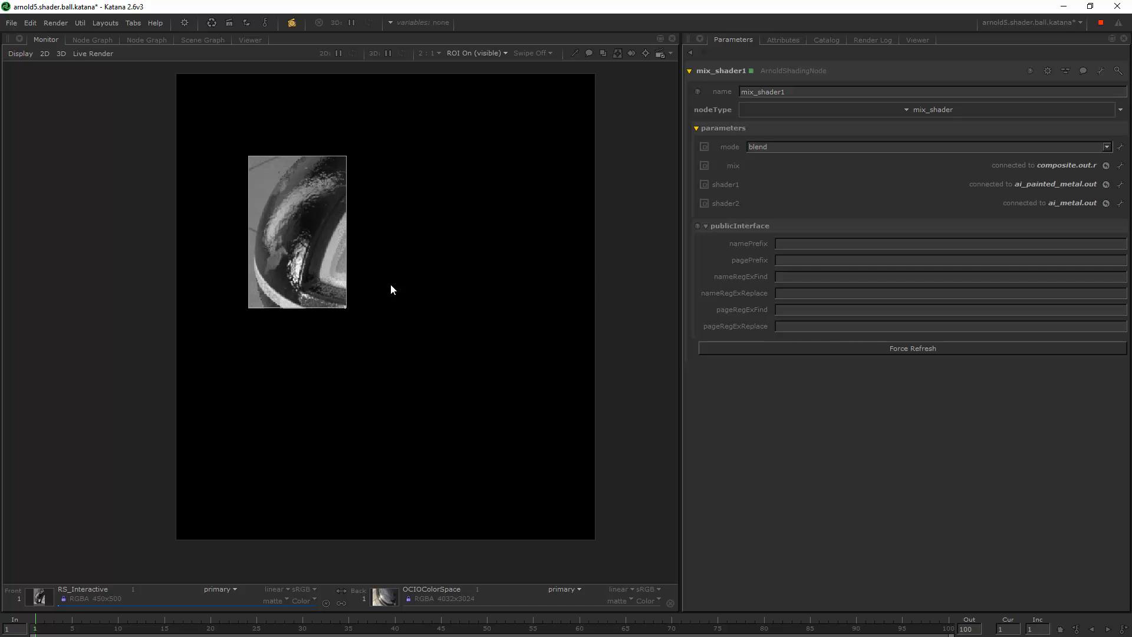
Review how ai_painted_metal and the composite mask feed mix_shader1, and compare with the region render
{"action": "left_click", "coordinate": [95, 40]}
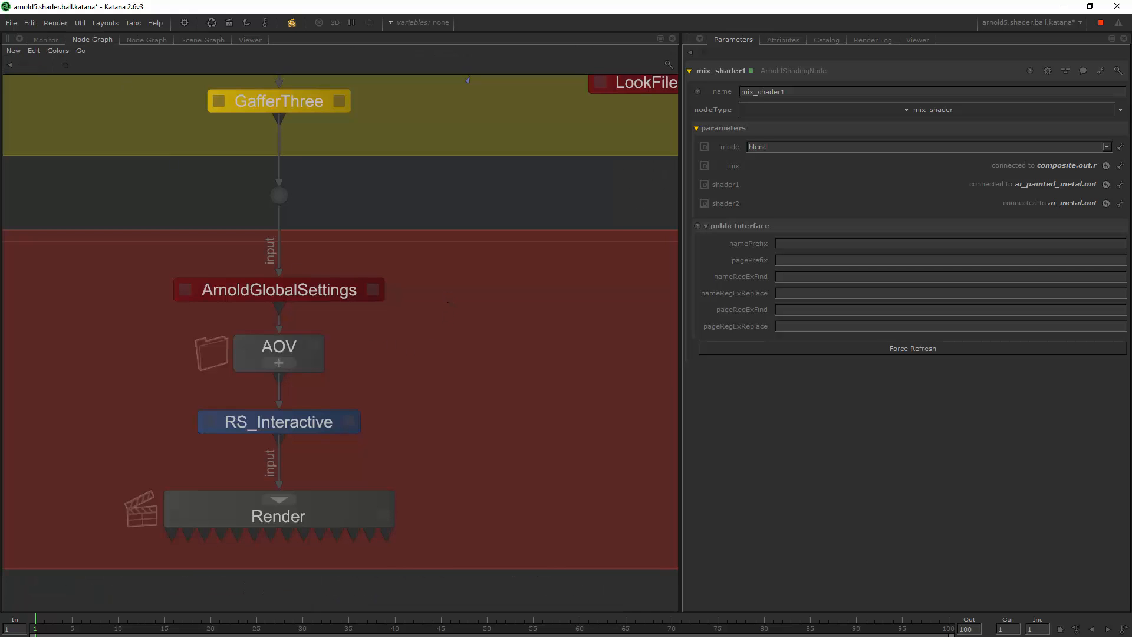
{"action": "left_click", "coordinate": [146, 41]}
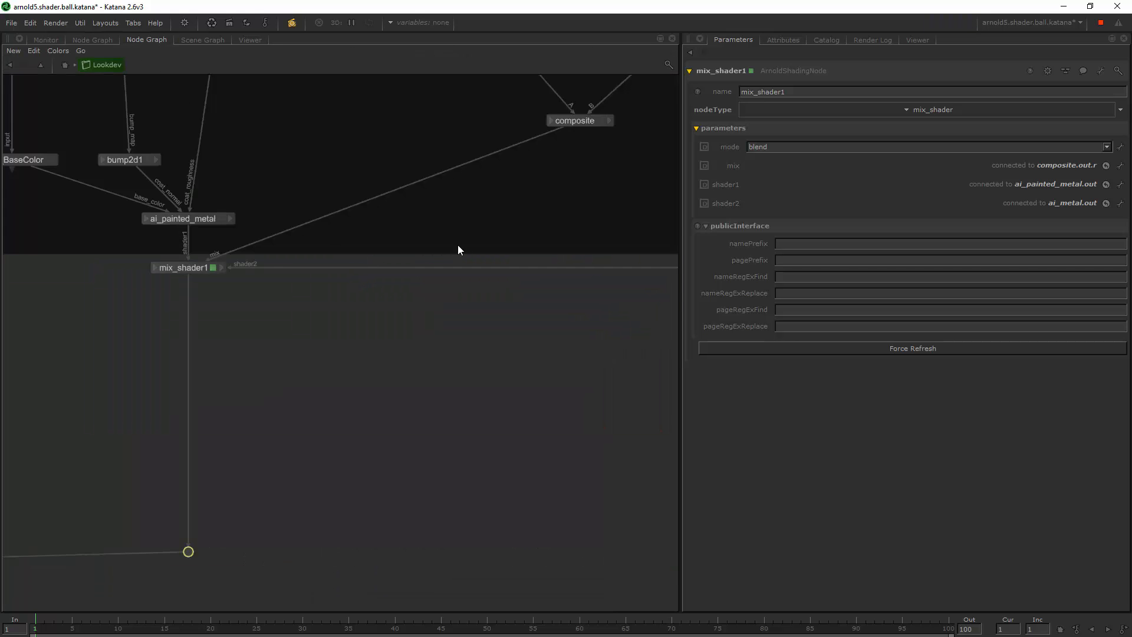
{"action": "scroll", "coordinate": [457, 245], "scroll_direction": "down", "scroll_amount": 5}
{"action": "middle_click_drag", "start_coordinate": [497, 199], "coordinate": [429, 212]}
{"action": "scroll", "coordinate": [303, 268], "scroll_direction": "up", "scroll_amount": 5}
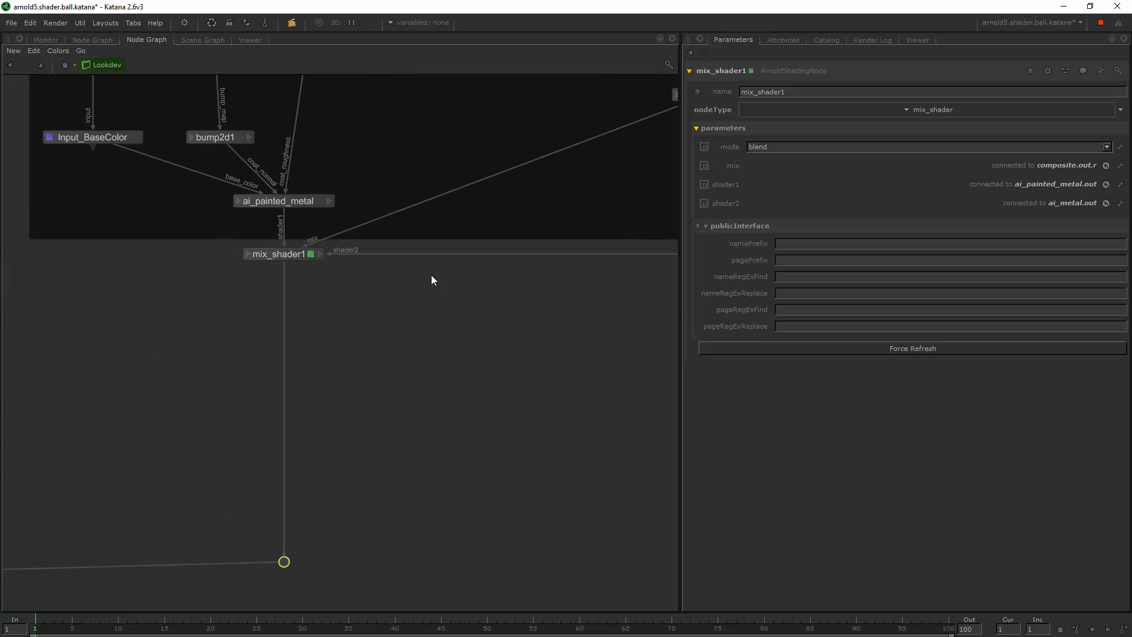
{"action": "middle_click_drag", "start_coordinate": [571, 210], "coordinate": [502, 291]}
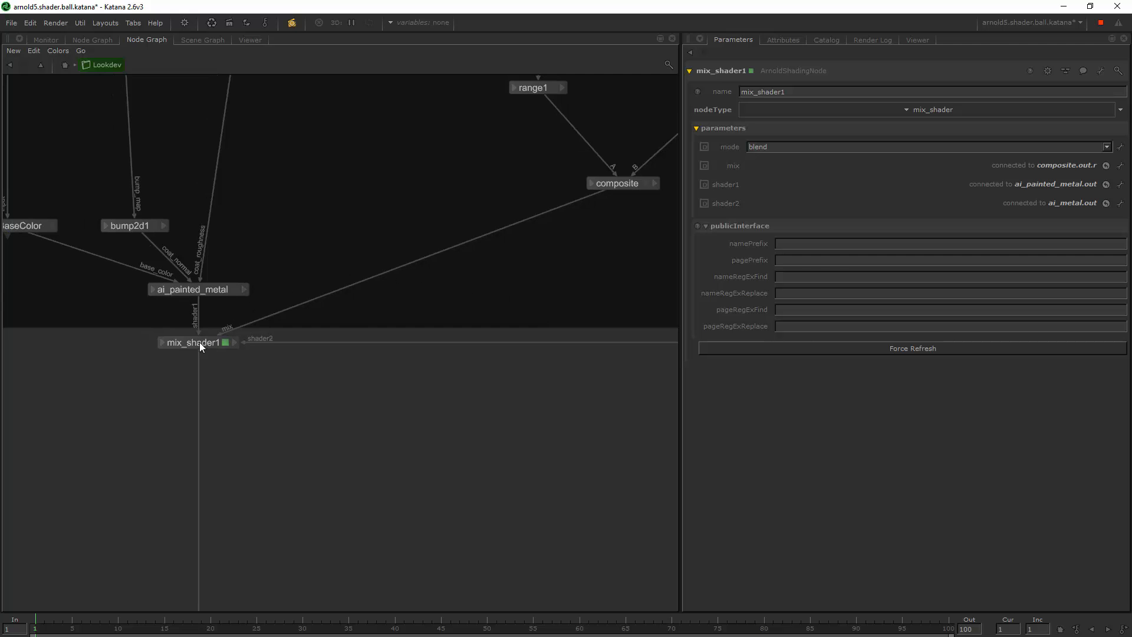
{"action": "scroll", "coordinate": [507, 281], "scroll_direction": "down", "scroll_amount": 3}
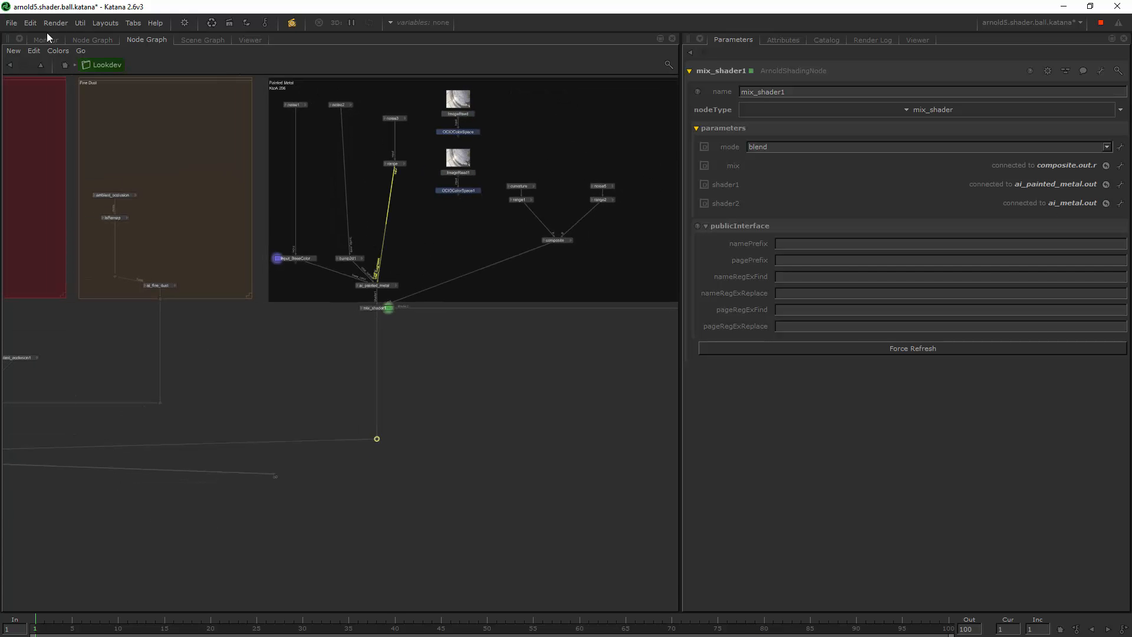
{"action": "left_click", "coordinate": [48, 39]}
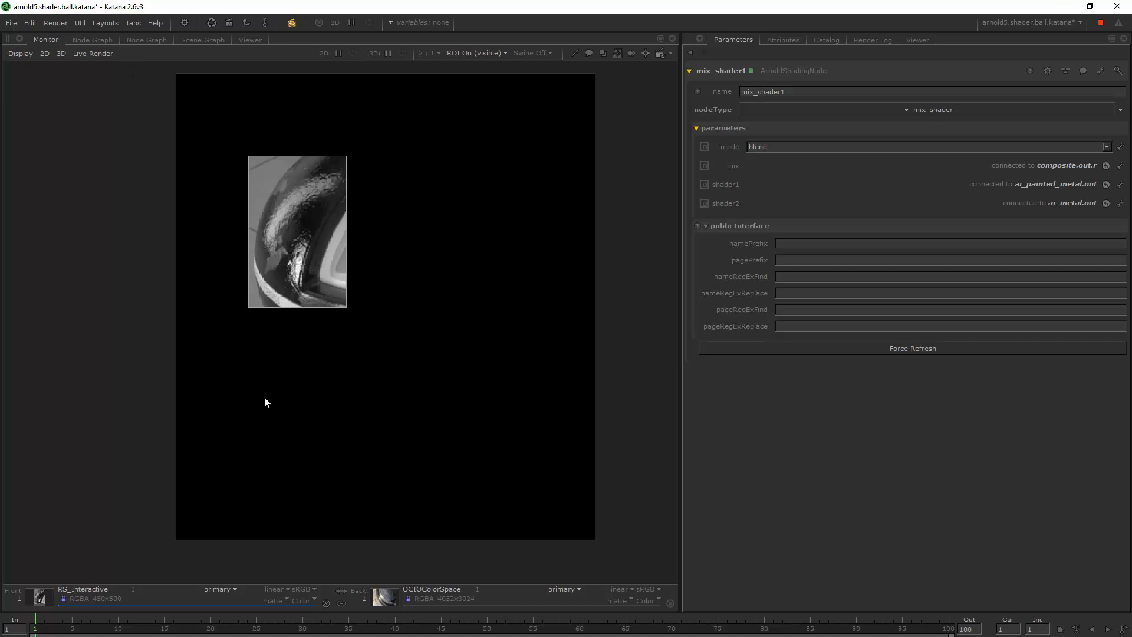
Disconnect ai_car_paint from the shader1 input of the mix_shader that blends in ai_fine_dust
{"action": "left_click", "coordinate": [196, 42]}
{"action": "left_click", "coordinate": [156, 40]}
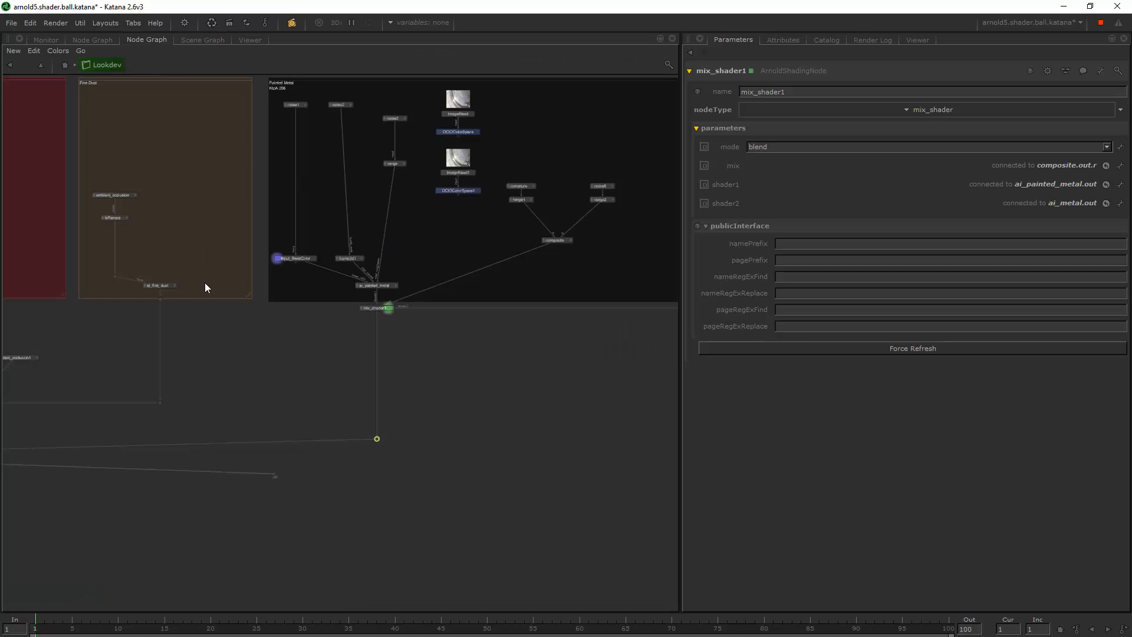
{"action": "middle_click_drag", "start_coordinate": [193, 315], "coordinate": [402, 366]}
{"action": "scroll", "coordinate": [442, 241], "scroll_direction": "up", "scroll_amount": 3}
{"action": "scroll", "coordinate": [442, 241], "scroll_direction": "down", "scroll_amount": 1}
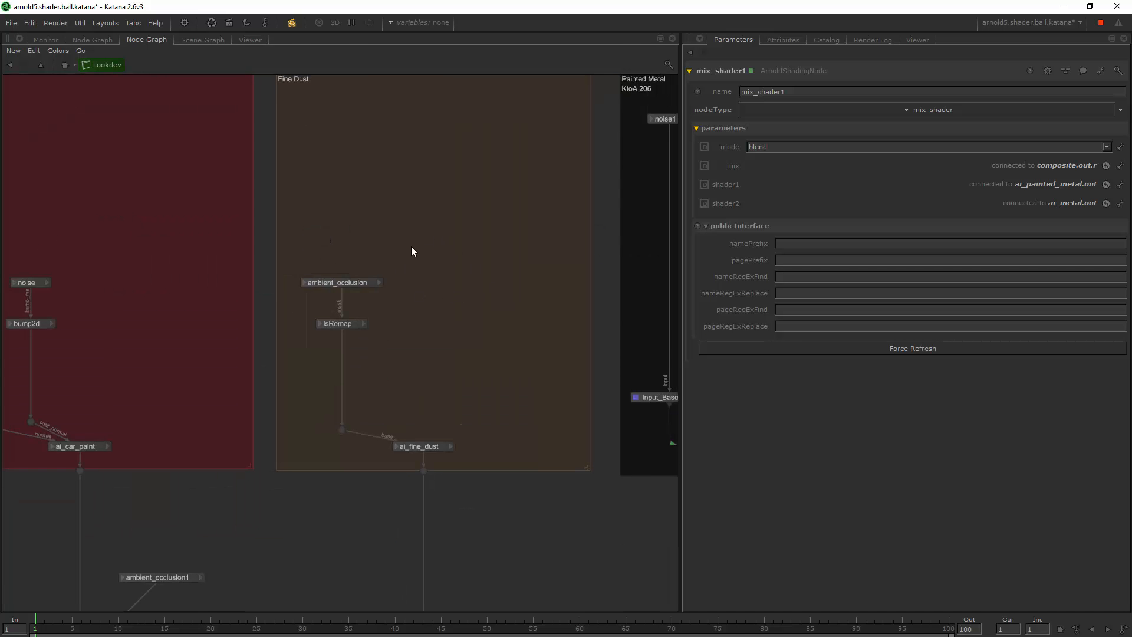
{"action": "middle_click_drag", "start_coordinate": [412, 248], "coordinate": [304, 297]}
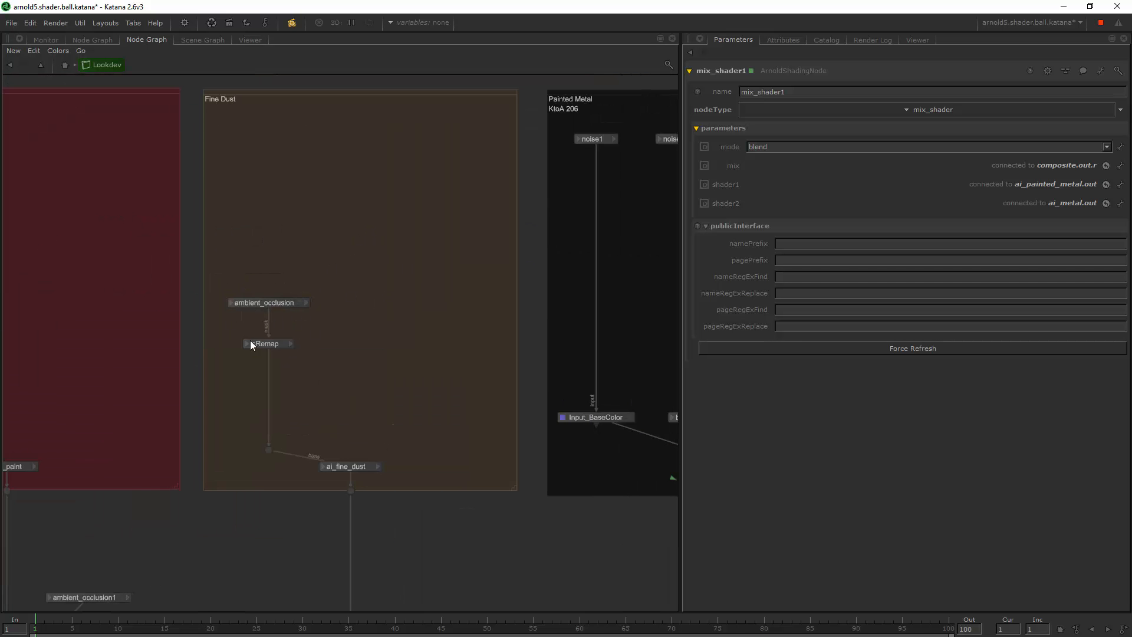
{"action": "middle_click_drag", "start_coordinate": [304, 298], "coordinate": [357, 90]}
{"action": "middle_click_drag", "start_coordinate": [366, 469], "coordinate": [513, 374]}
{"action": "scroll", "coordinate": [415, 342], "scroll_direction": "down", "scroll_amount": 4}
{"action": "mouse_move", "coordinate": [415, 342]}
{"action": "middle_mouse_down"}
{"action": "mouse_move", "coordinate": [236, 295]}
{"action": "mouse_move", "coordinate": [298, 303]}
{"action": "mouse_move", "coordinate": [279, 297]}
{"action": "mouse_move", "coordinate": [331, 276]}
{"action": "mouse_move", "coordinate": [449, 271]}
{"action": "mouse_move", "coordinate": [241, 291]}
{"action": "middle_mouse_up"}
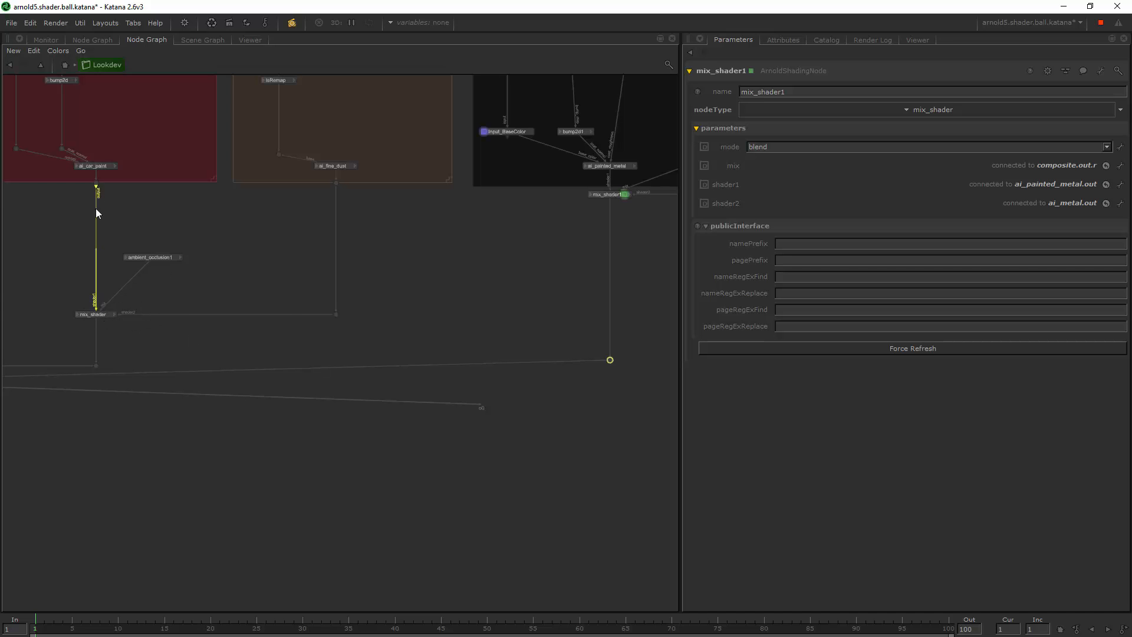
{"action": "left_click", "coordinate": [95, 191]}
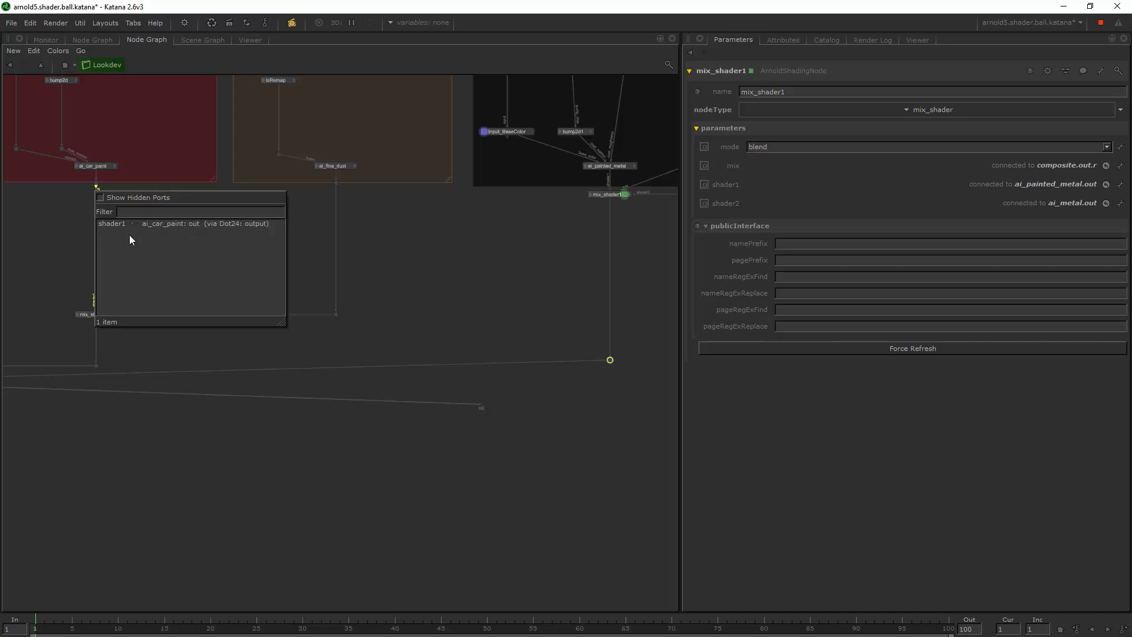
{"action": "left_click", "coordinate": [150, 225]}
{"action": "left_click", "coordinate": [61, 227]}
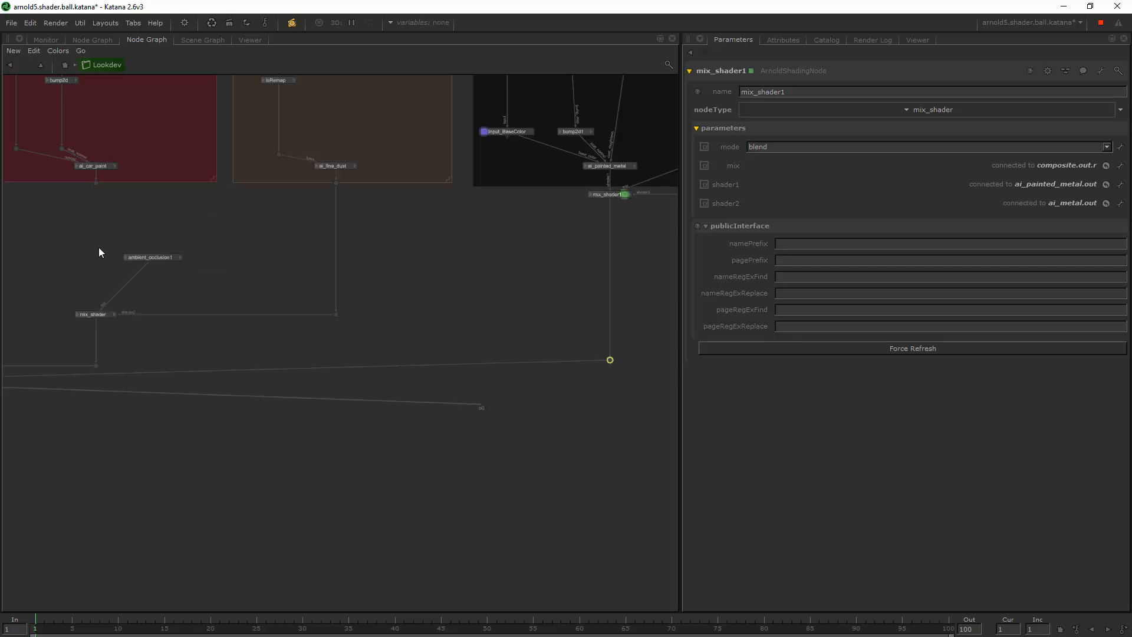
{"action": "middle_click_drag", "start_coordinate": [227, 304], "coordinate": [441, 292]}
{"action": "middle_click_drag", "start_coordinate": [344, 315], "coordinate": [266, 313]}
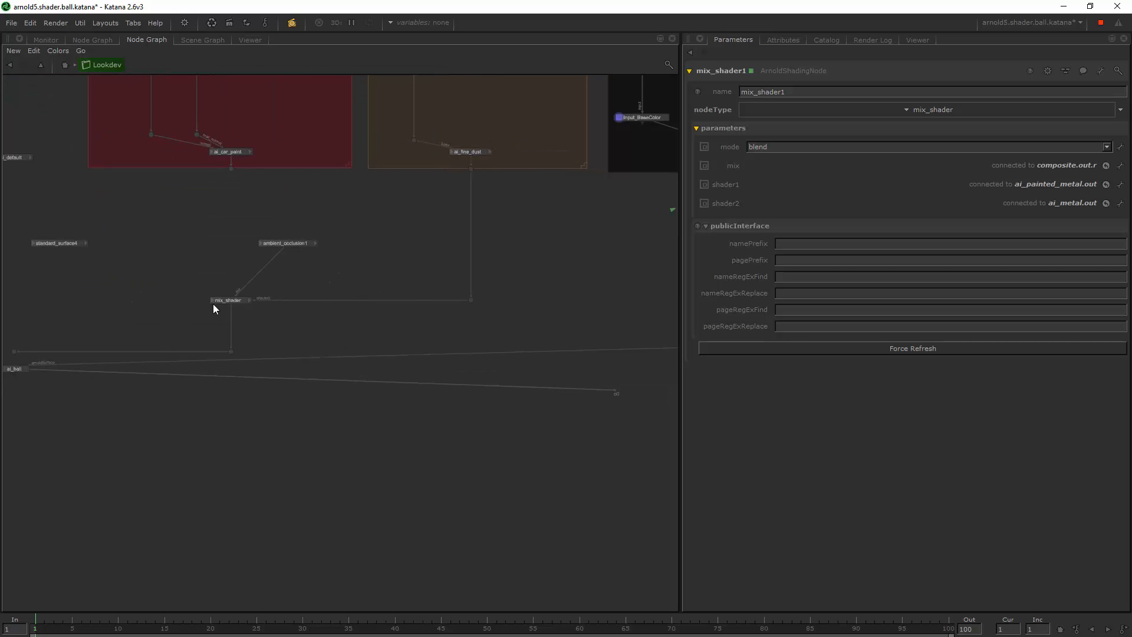
Inspect mix_shader's inputs and reconnect ai_ball's surface input to the dot below mix_shader instead of the mix_shader1 branch
{"action": "double_click", "coordinate": [228, 300]}
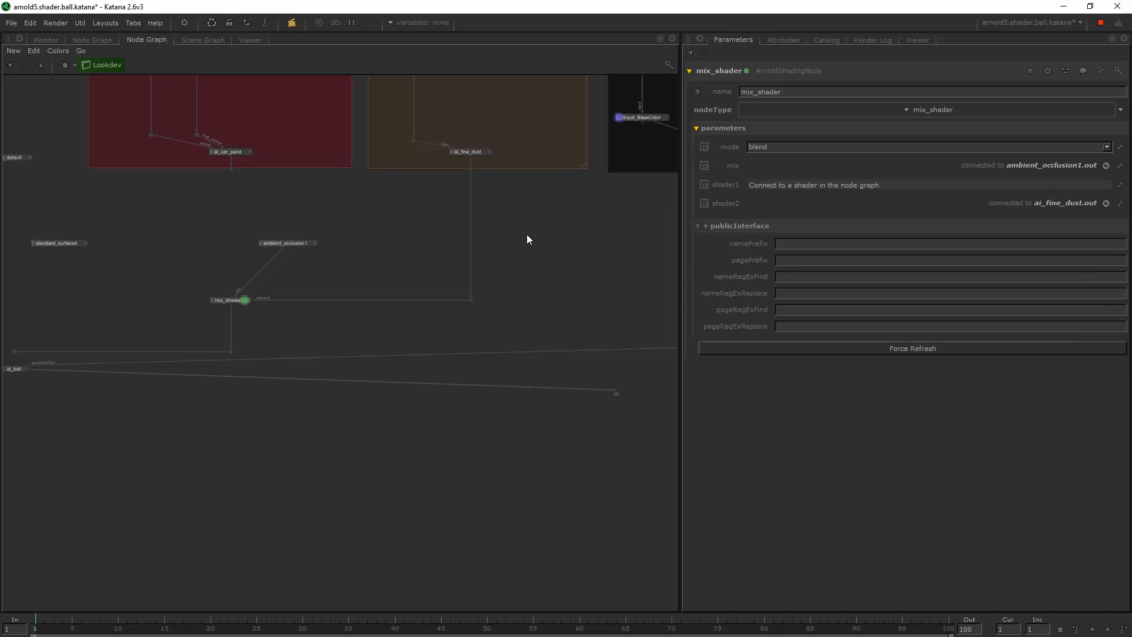
{"action": "middle_click_drag", "start_coordinate": [526, 235], "coordinate": [371, 269]}
{"action": "scroll", "coordinate": [454, 284], "scroll_direction": "down", "scroll_amount": 1}
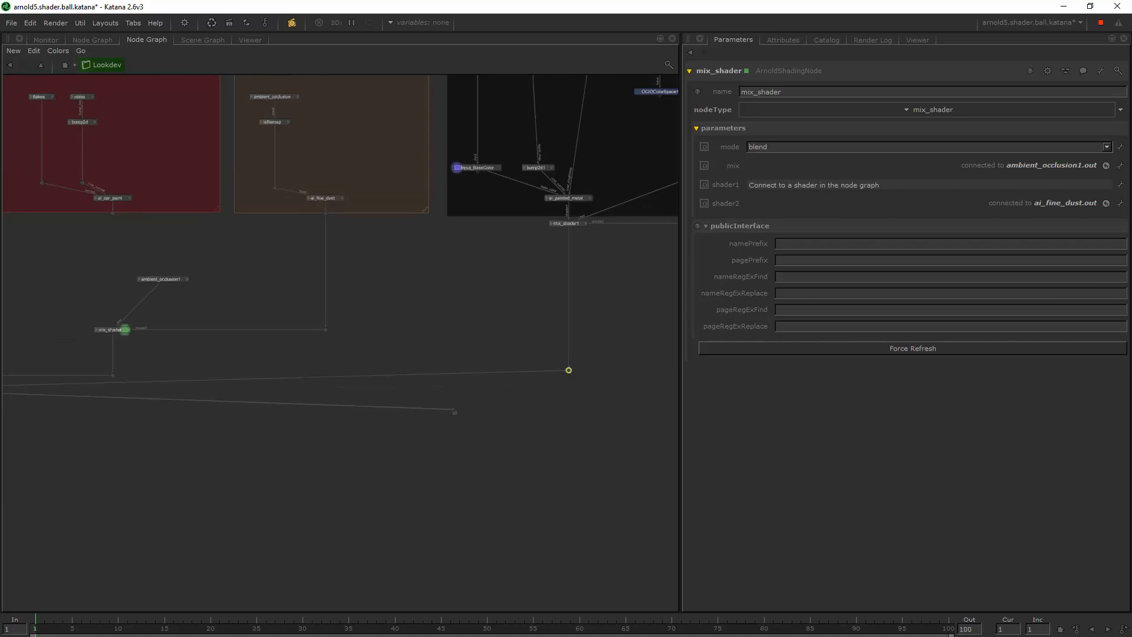
{"action": "scroll", "coordinate": [402, 270], "scroll_direction": "up", "scroll_amount": 1}
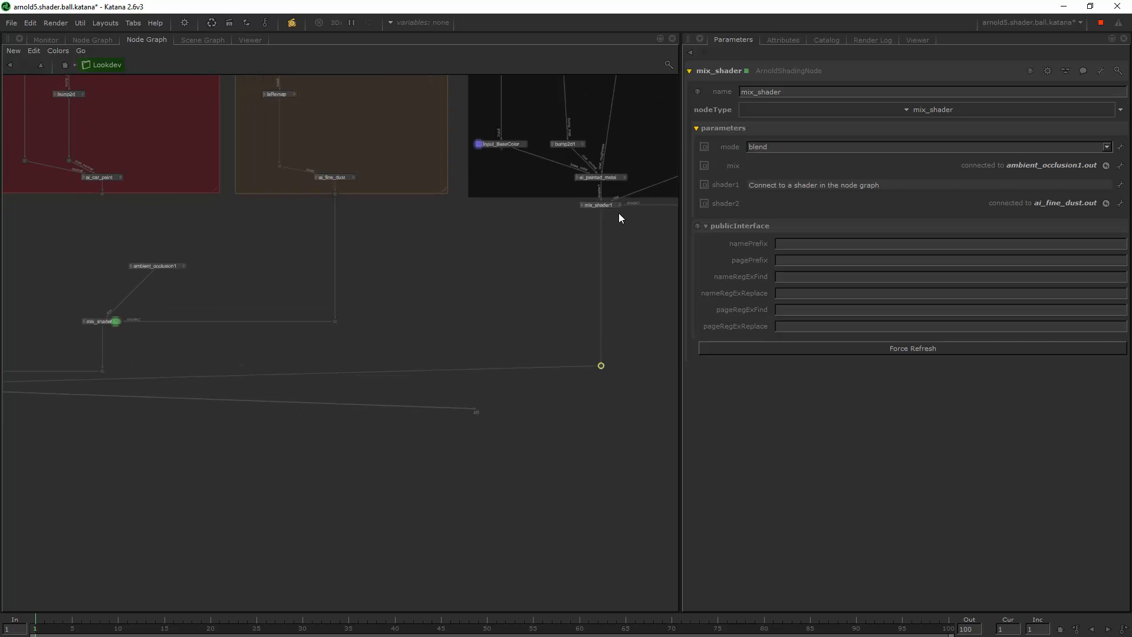
{"action": "middle_click_drag", "start_coordinate": [248, 363], "coordinate": [396, 321]}
{"action": "middle_click_drag", "start_coordinate": [601, 277], "coordinate": [369, 265]}
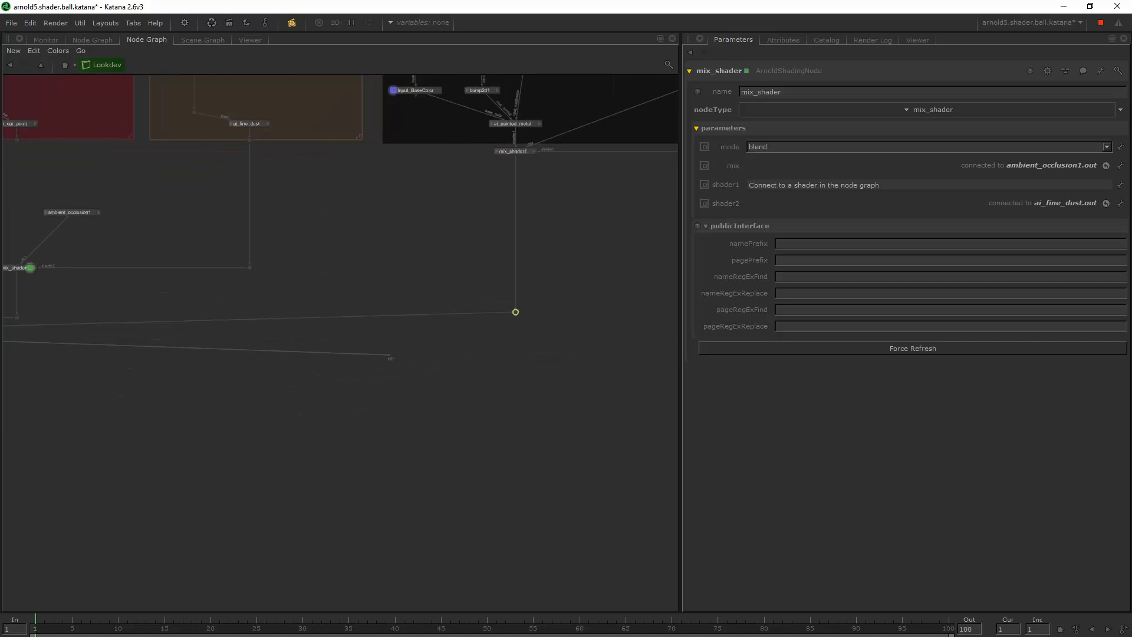
{"action": "middle_click_drag", "start_coordinate": [110, 306], "coordinate": [425, 295]}
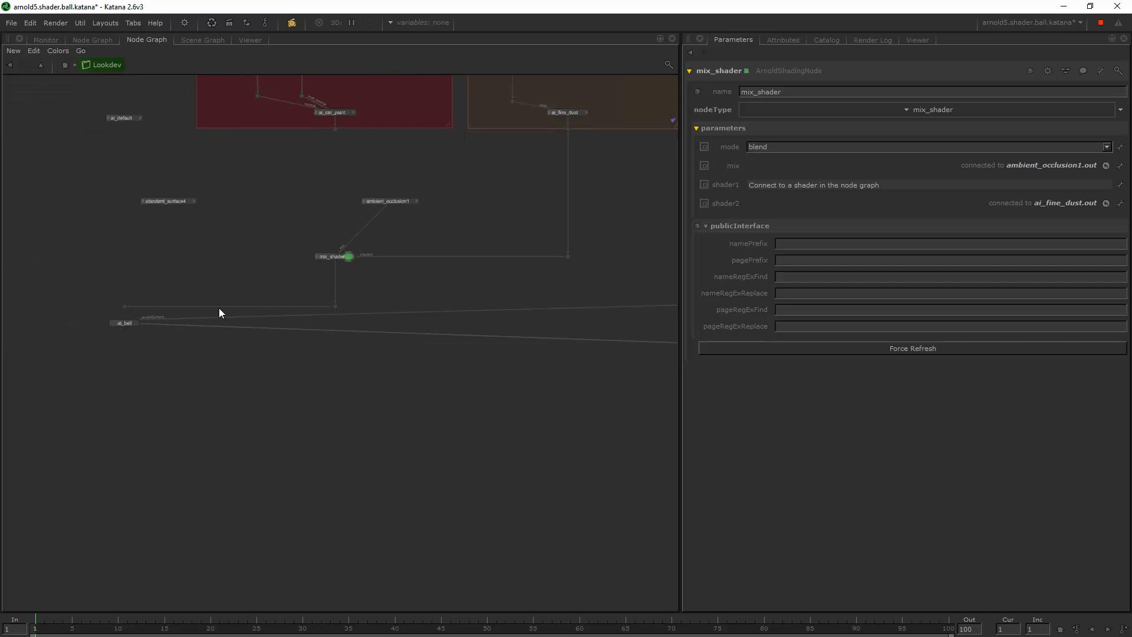
{"action": "scroll", "coordinate": [129, 308], "scroll_direction": "up", "scroll_amount": 5}
{"action": "left_click_drag", "start_coordinate": [139, 277], "coordinate": [218, 387]}
Connect mix_shader1's out to the empty shader1 input of the mix_shader that blends in ai_fine_dust
{"action": "scroll", "coordinate": [412, 346], "scroll_direction": "down", "scroll_amount": 6}
{"action": "middle_click_drag", "start_coordinate": [407, 353], "coordinate": [145, 356]}
{"action": "middle_click_drag", "start_coordinate": [541, 274], "coordinate": [273, 423]}
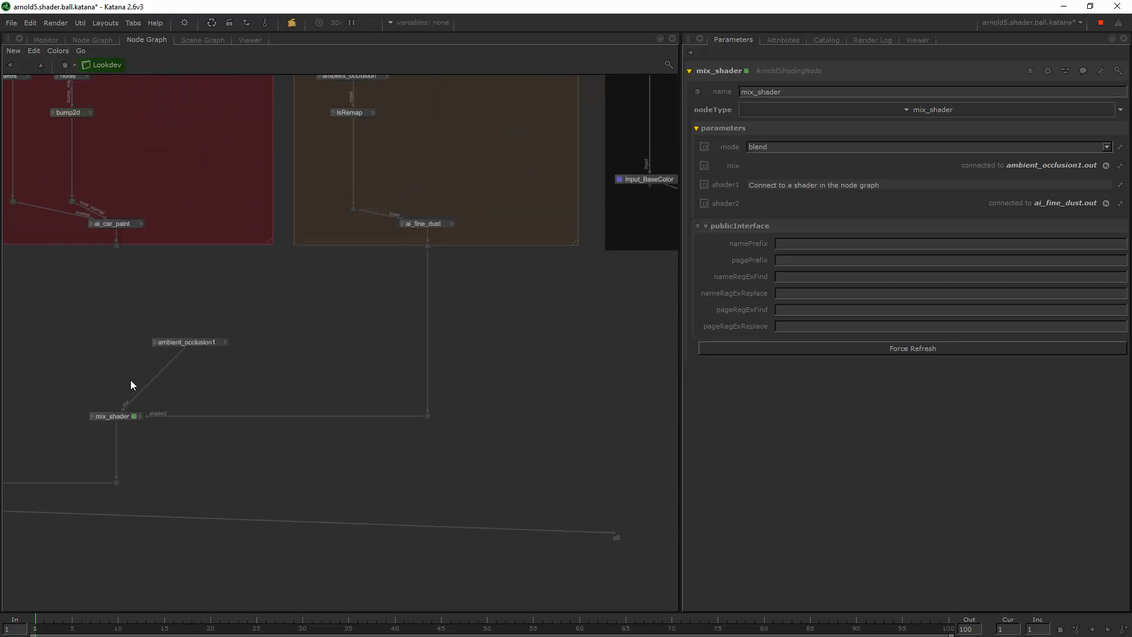
{"action": "scroll", "coordinate": [441, 323], "scroll_direction": "down", "scroll_amount": 3}
{"action": "middle_click_drag", "start_coordinate": [647, 398], "coordinate": [536, 391]}
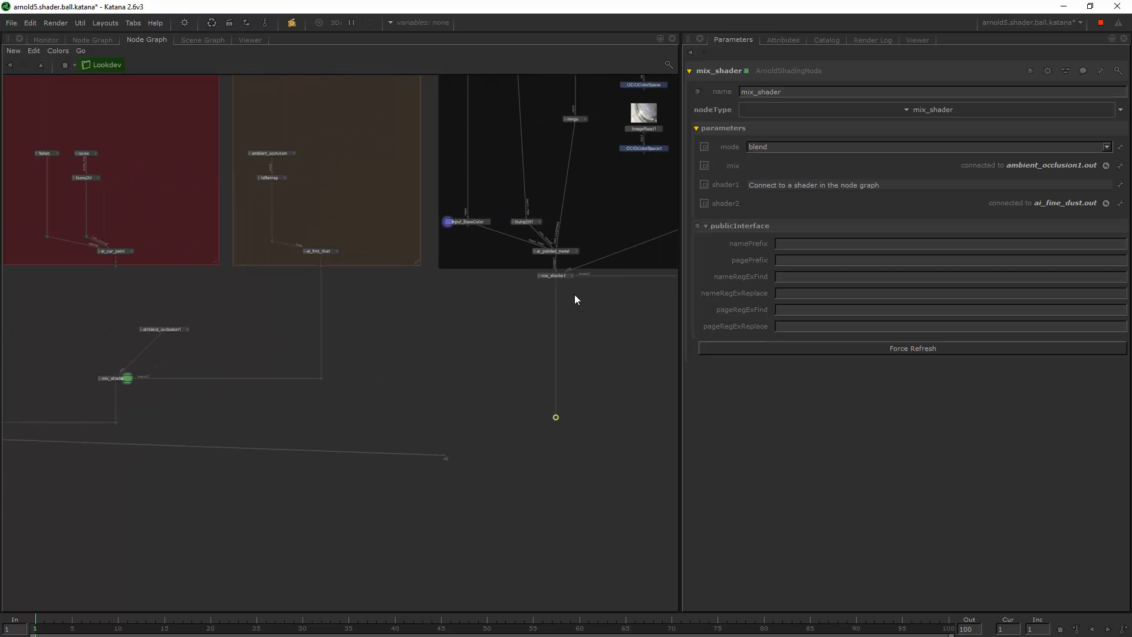
{"action": "left_click_drag", "start_coordinate": [571, 276], "coordinate": [106, 380]}
{"action": "left_click", "coordinate": [572, 276]}
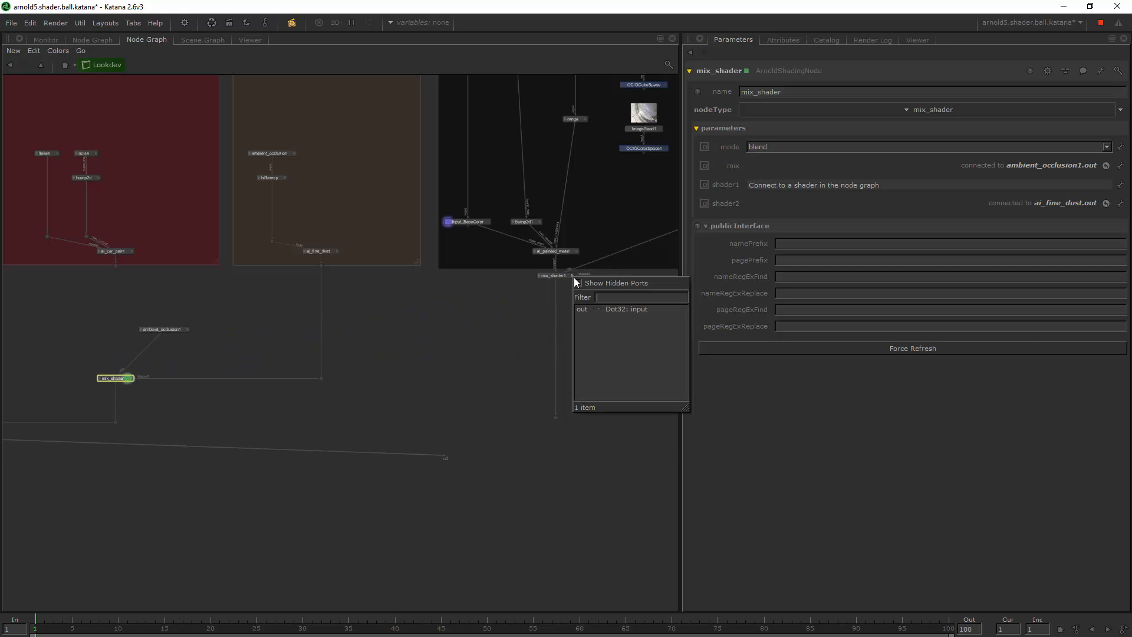
{"action": "left_click", "coordinate": [585, 308]}
{"action": "left_click", "coordinate": [104, 380]}
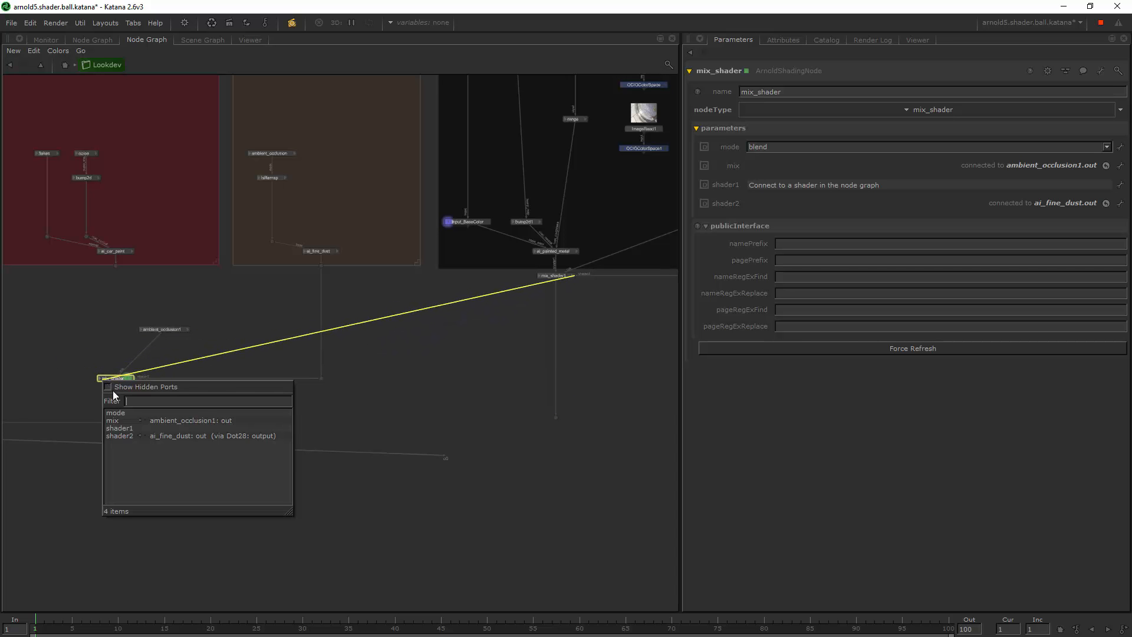
{"action": "left_click", "coordinate": [136, 429]}
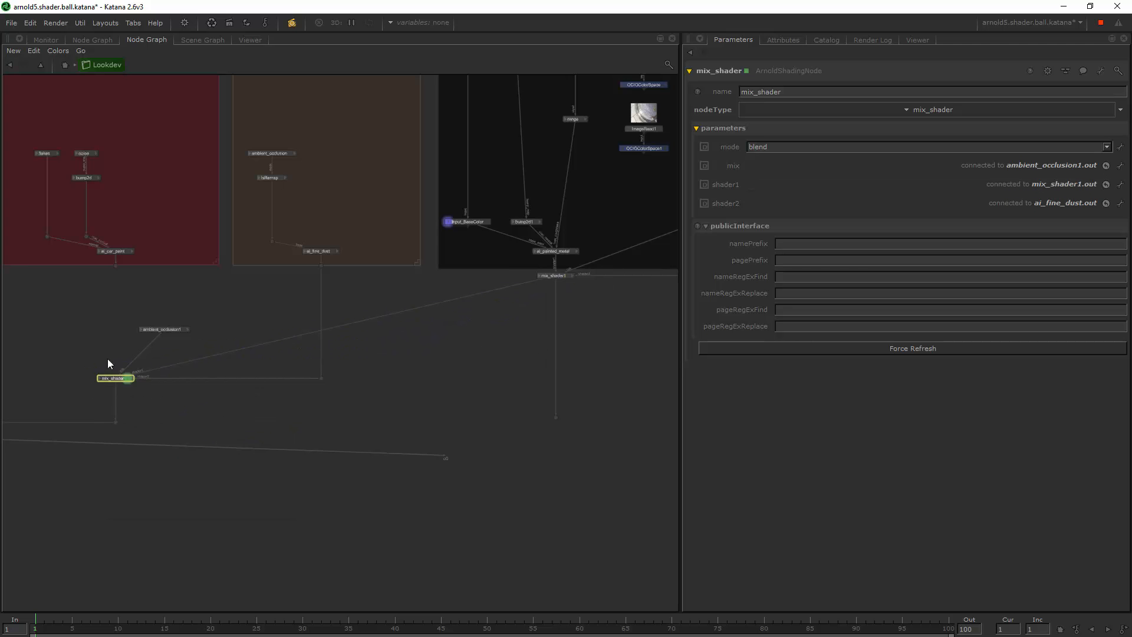
{"action": "middle_click_drag", "start_coordinate": [169, 351], "coordinate": [408, 286]}
{"action": "middle_click_drag", "start_coordinate": [554, 336], "coordinate": [272, 403]}
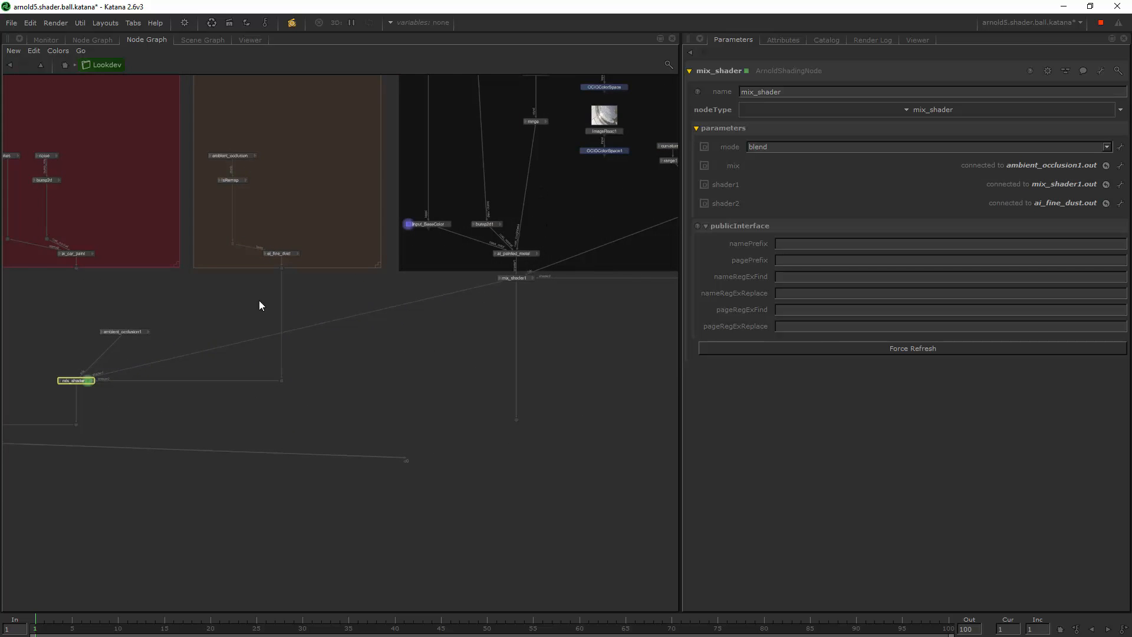
{"action": "middle_click_drag", "start_coordinate": [112, 347], "coordinate": [379, 266]}
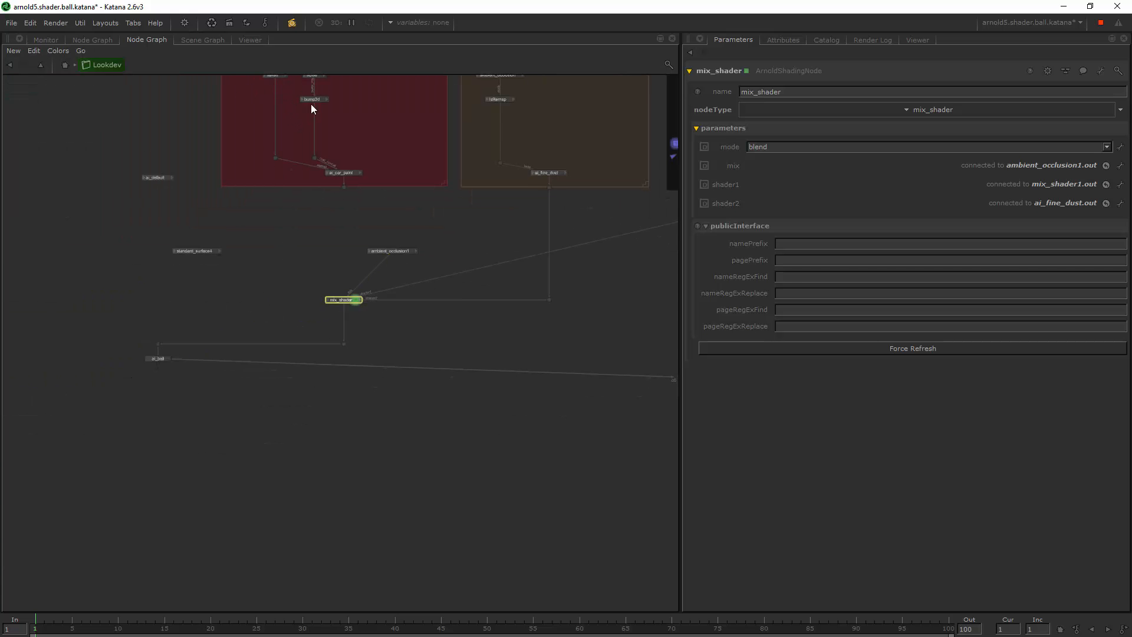
Remove the 450x500 interactive render filter and activate progressive_OFF alongside bucket_16
{"action": "left_click", "coordinate": [47, 39]}
{"action": "left_click", "coordinate": [295, 23]}
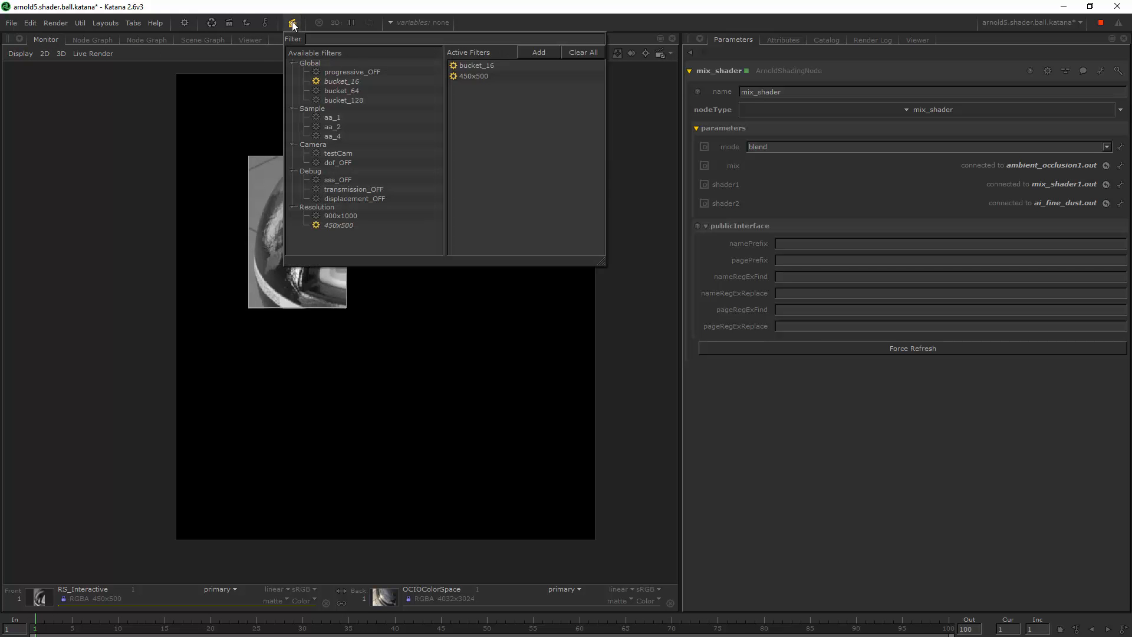
{"action": "double_click", "coordinate": [479, 72]}
{"action": "left_click_drag", "start_coordinate": [342, 74], "coordinate": [494, 103]}
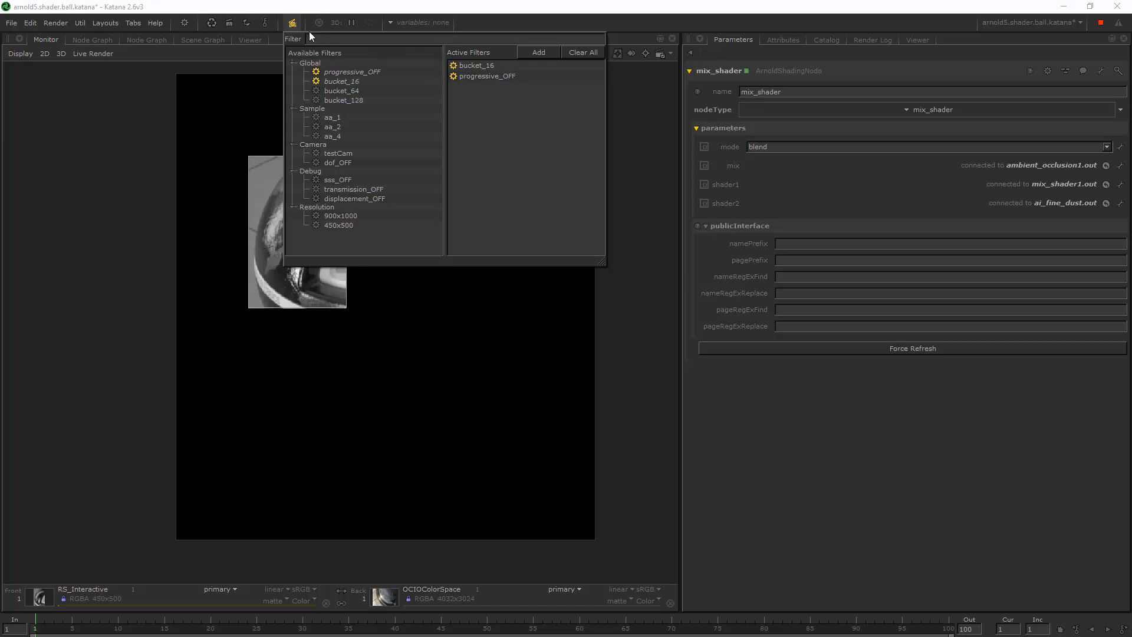
{"action": "left_click", "coordinate": [291, 23]}
Turn off the monitor's region of interest and start a preview render from the RS_Interactive node
{"action": "left_click", "coordinate": [457, 54]}
{"action": "left_click", "coordinate": [473, 70]}
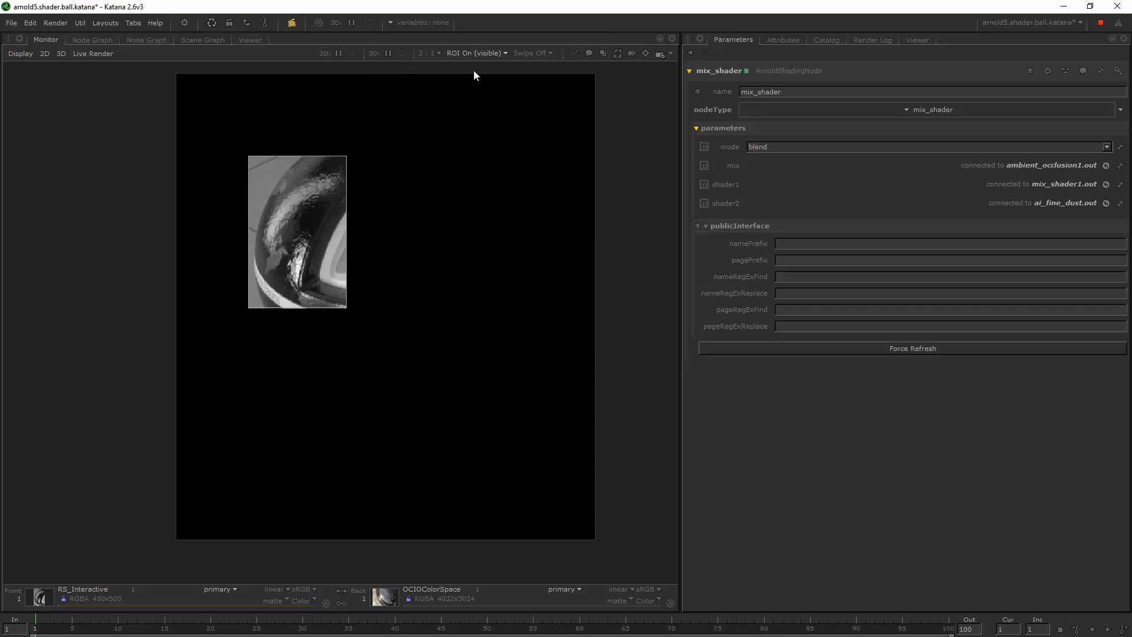
{"action": "left_click", "coordinate": [83, 41]}
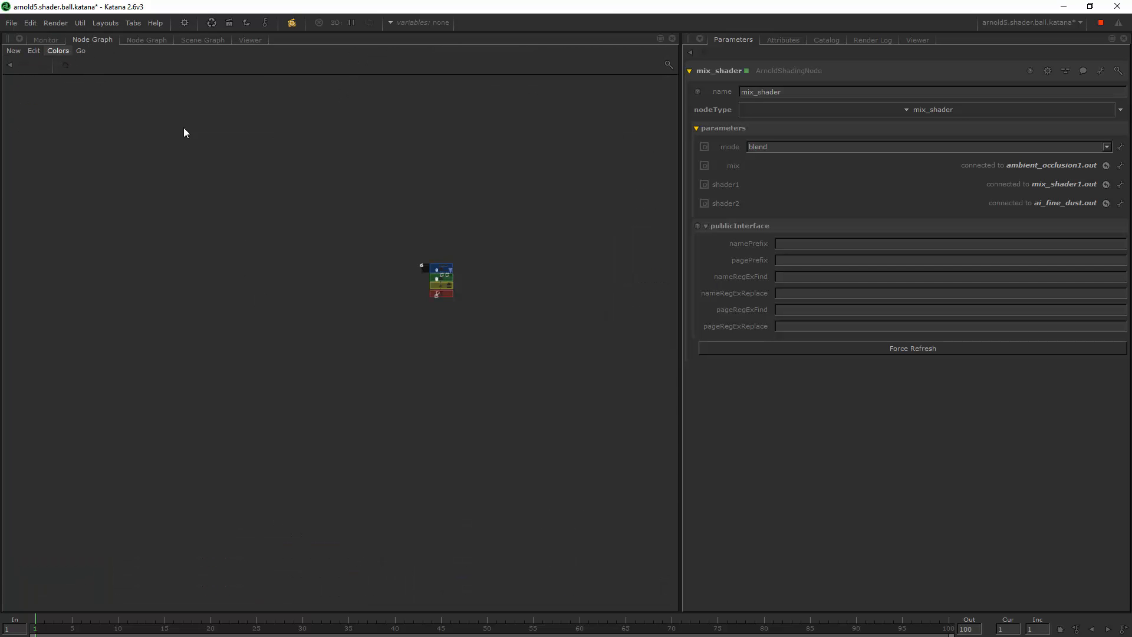
{"action": "key", "text": "f"}
{"action": "scroll", "coordinate": [383, 368], "scroll_direction": "up", "scroll_amount": 5}
{"action": "right_click", "coordinate": [377, 441]}
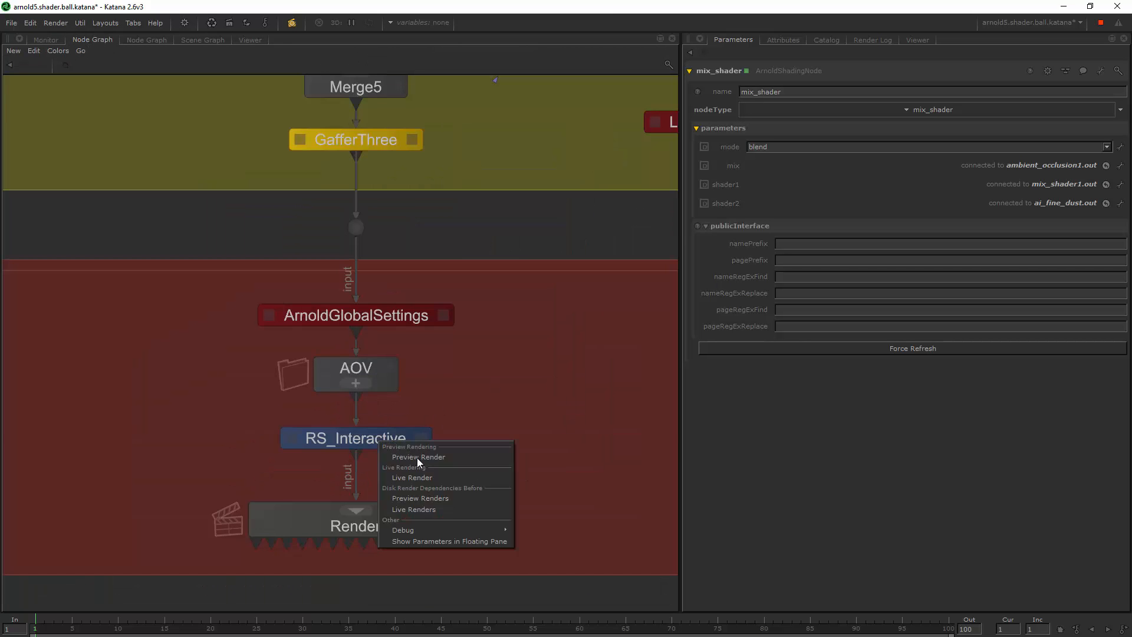
{"action": "left_click", "coordinate": [421, 458]}
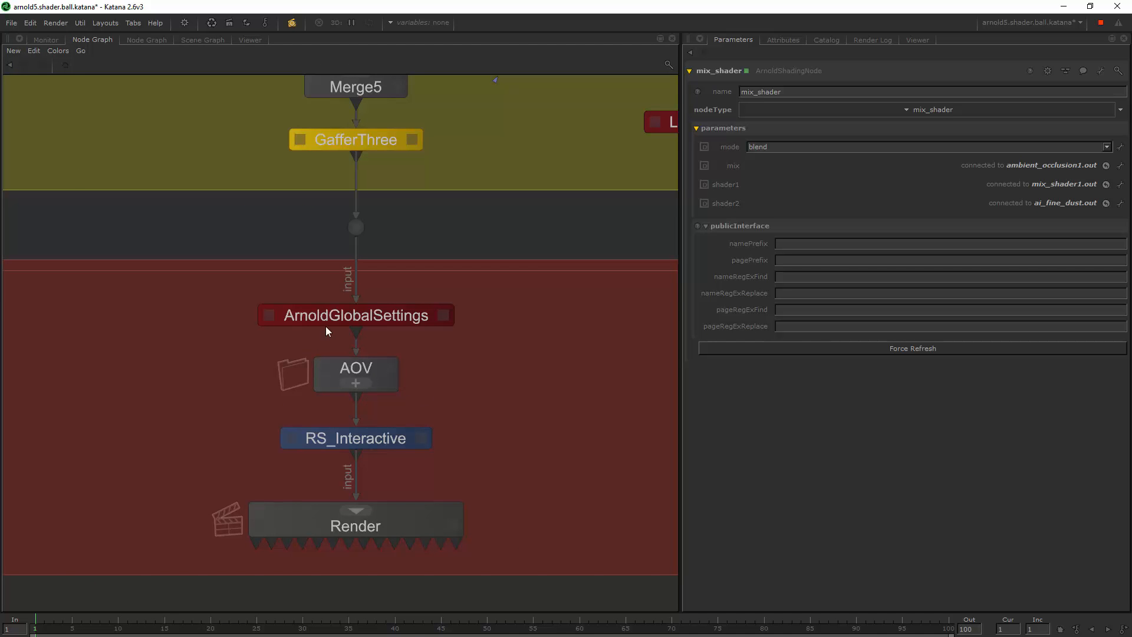
Examine the rendered ball up close, checking the paint chips, worn metal edges and dust in the recesses
{"action": "left_click", "coordinate": [46, 40]}
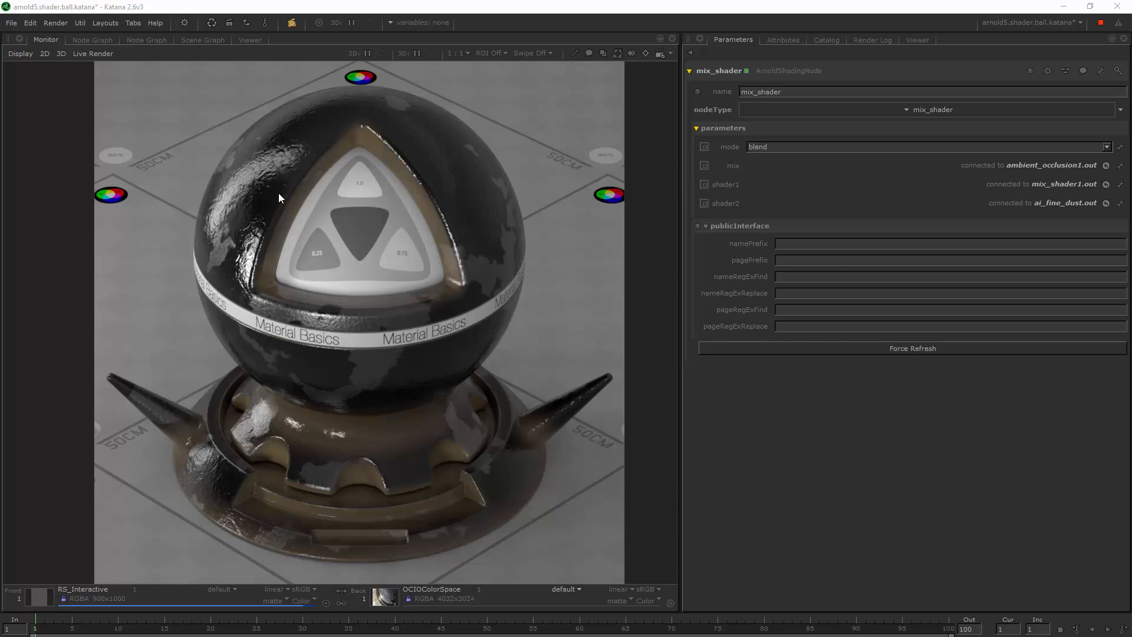
{"action": "scroll", "coordinate": [276, 196], "scroll_direction": "up", "scroll_amount": 5}
{"action": "scroll", "coordinate": [222, 191], "scroll_direction": "down", "scroll_amount": 3}
{"action": "scroll", "coordinate": [183, 290], "scroll_direction": "up", "scroll_amount": 1}
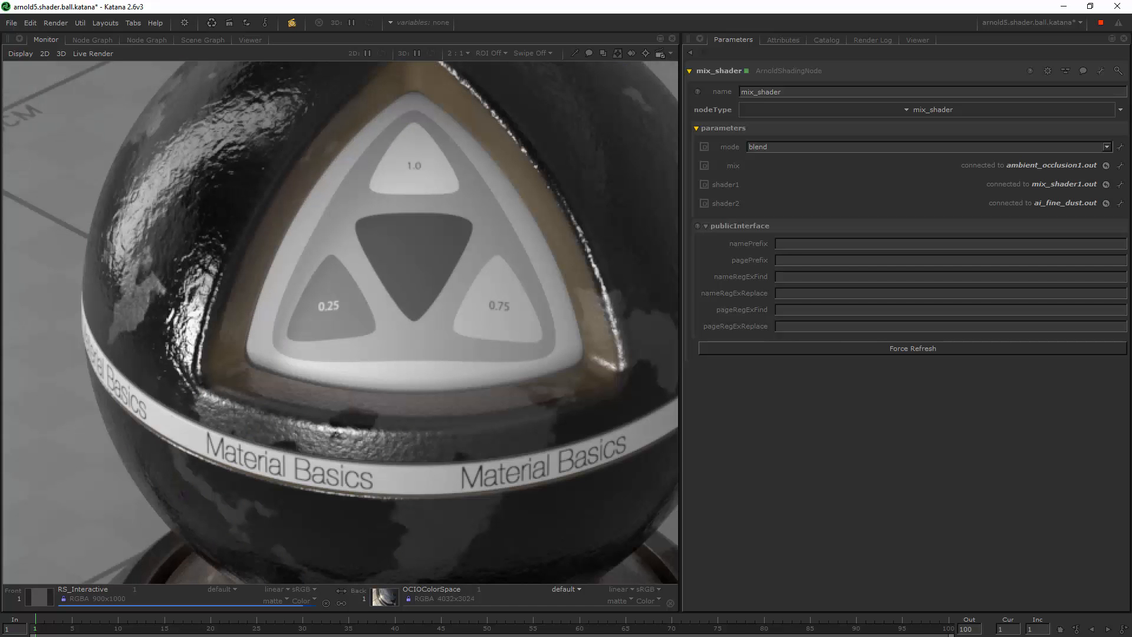
{"action": "middle_click_drag", "start_coordinate": [215, 273], "coordinate": [256, 328]}
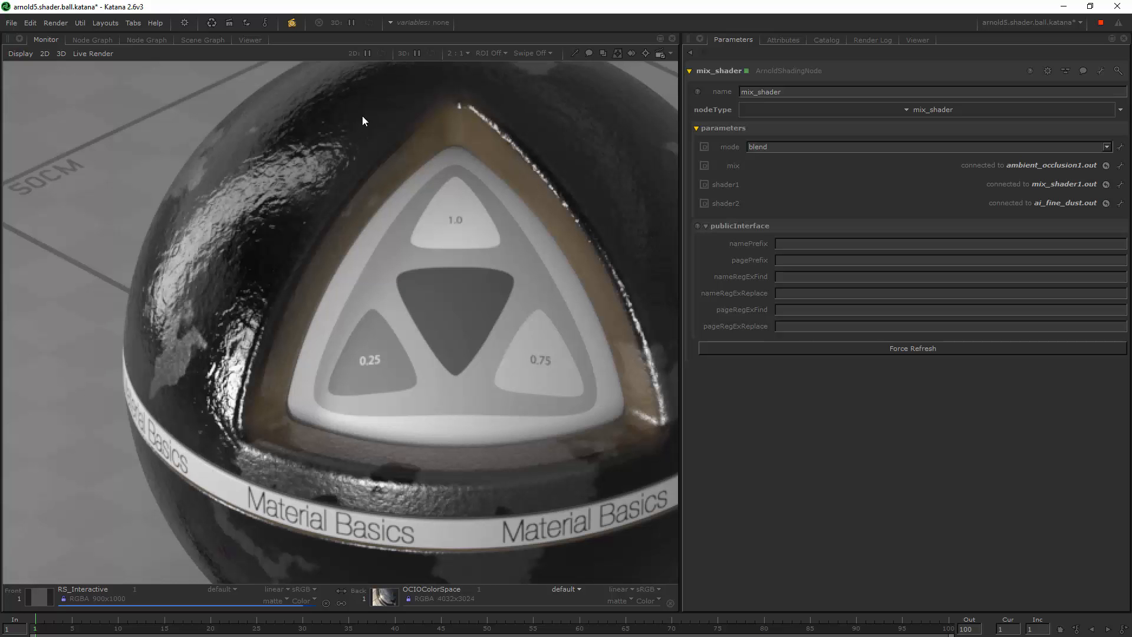
{"action": "scroll", "coordinate": [412, 377], "scroll_direction": "down", "scroll_amount": 3}
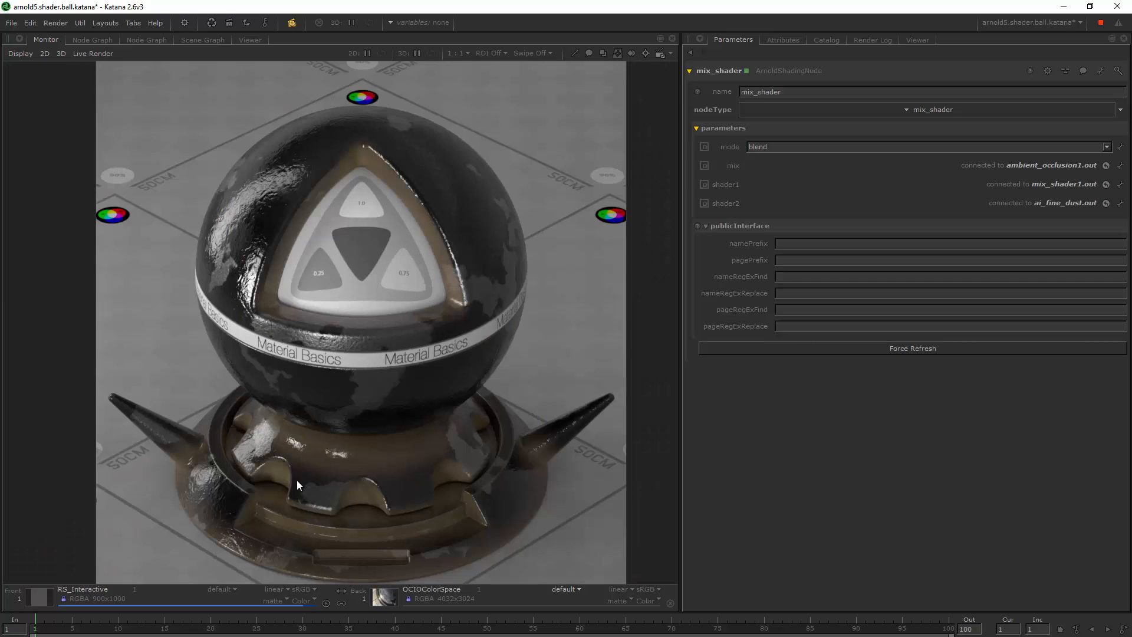
{"action": "scroll", "coordinate": [335, 402], "scroll_direction": "up", "scroll_amount": 4}
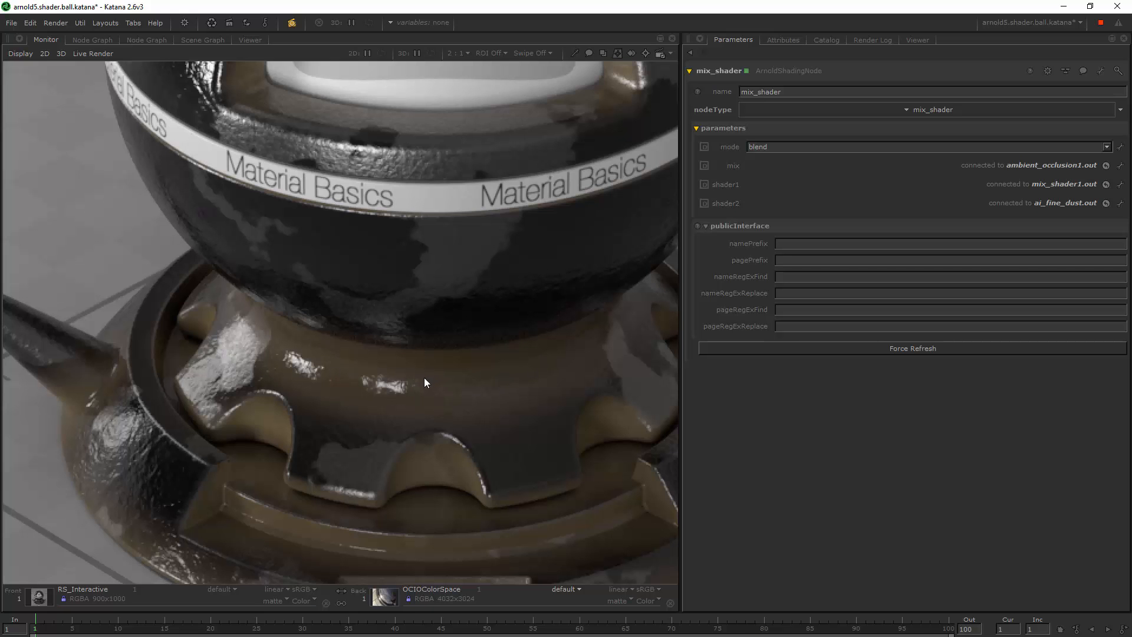
{"action": "scroll", "coordinate": [416, 393], "scroll_direction": "down", "scroll_amount": 2}
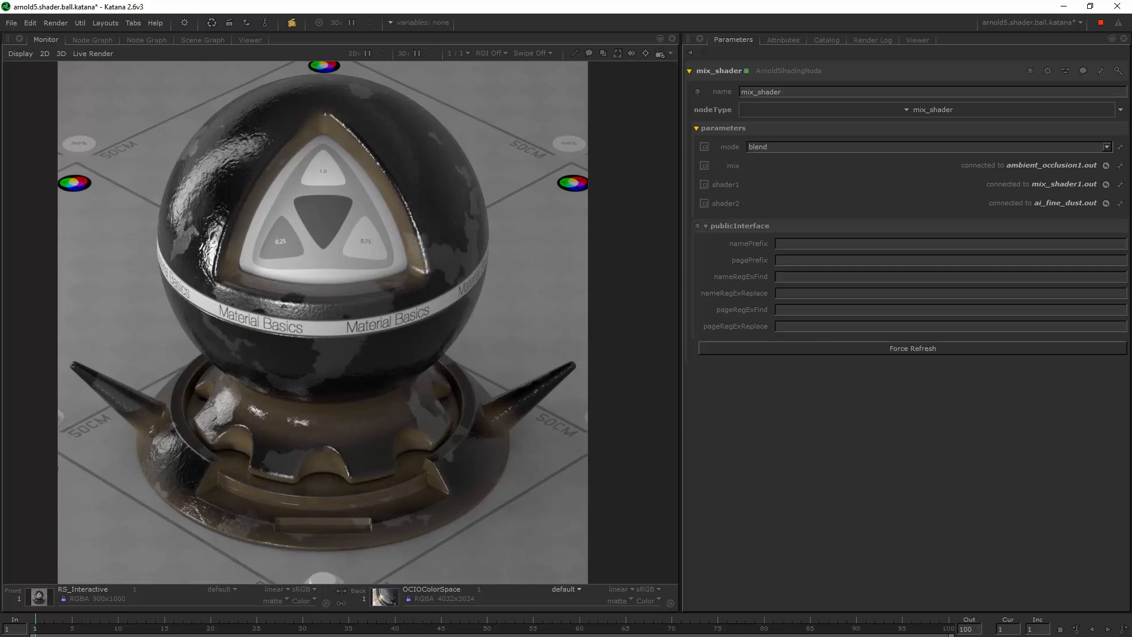
Display the coat_direct pass of the render and inspect the clear coat on the ball and base
{"action": "left_click", "coordinate": [223, 589]}
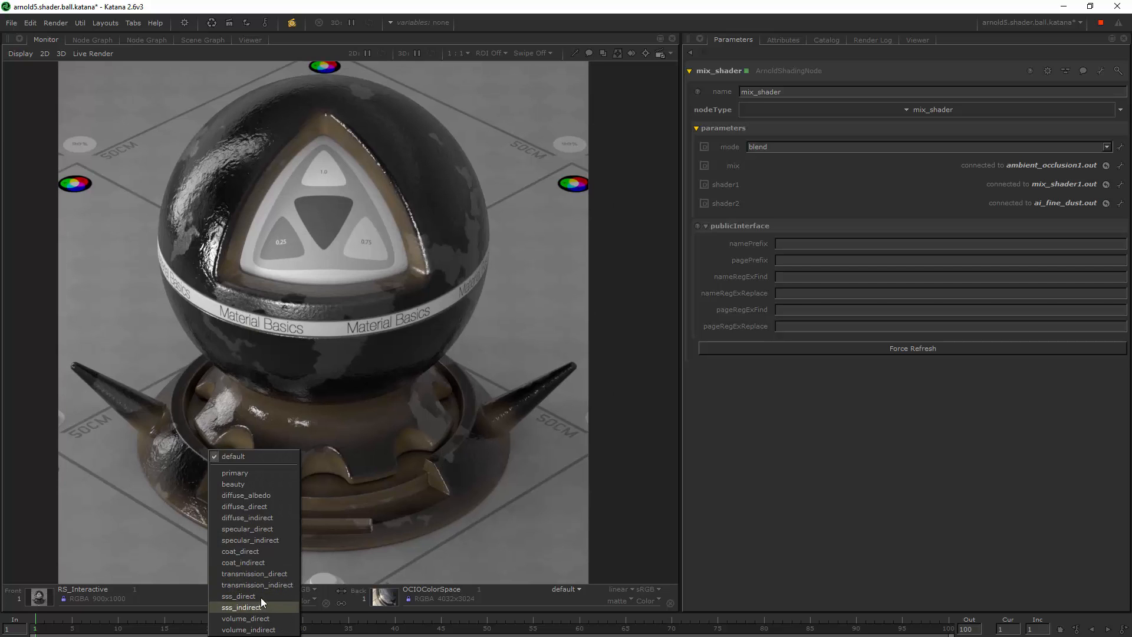
{"action": "left_click", "coordinate": [254, 551]}
{"action": "scroll", "coordinate": [268, 445], "scroll_direction": "up", "scroll_amount": 2}
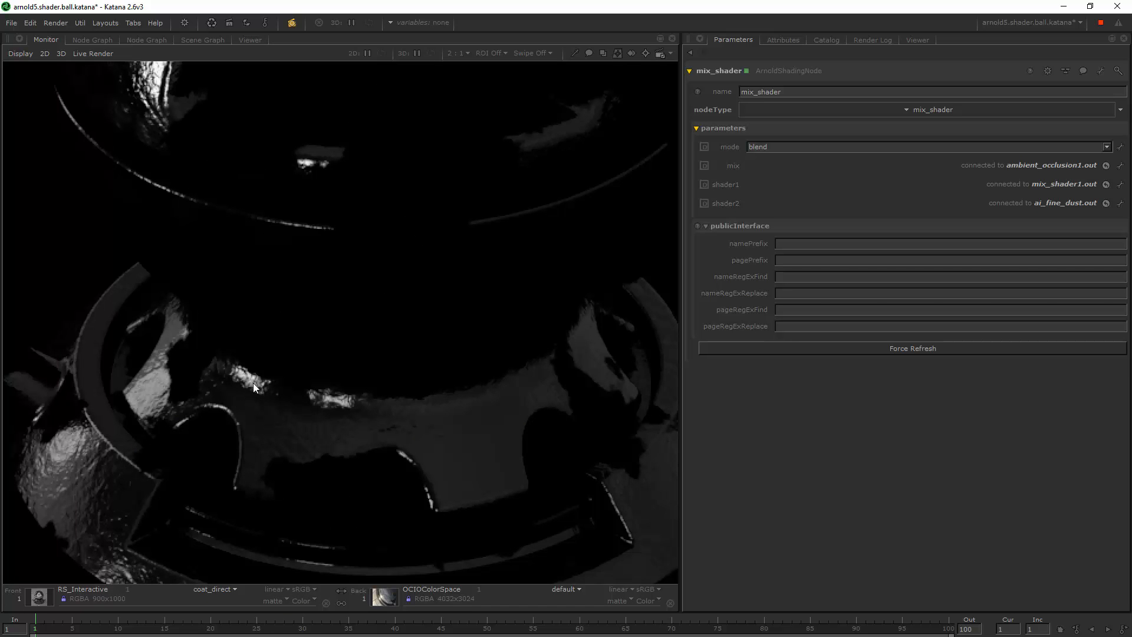
{"action": "scroll", "coordinate": [278, 392], "scroll_direction": "down", "scroll_amount": 5}
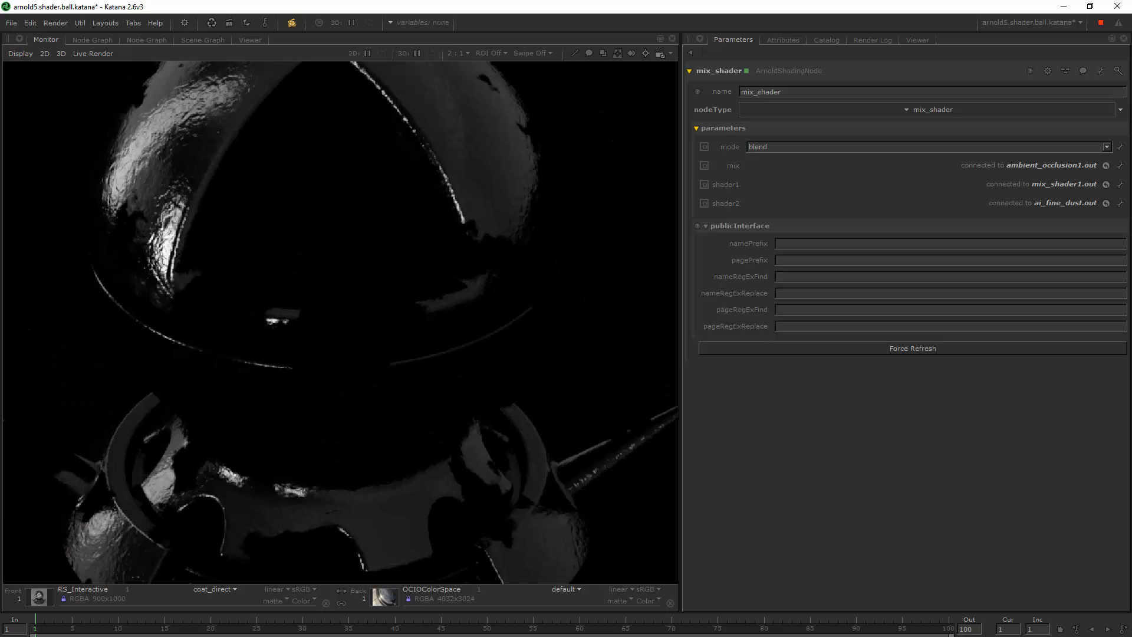
{"action": "middle_click_drag", "start_coordinate": [341, 420], "coordinate": [331, 391]}
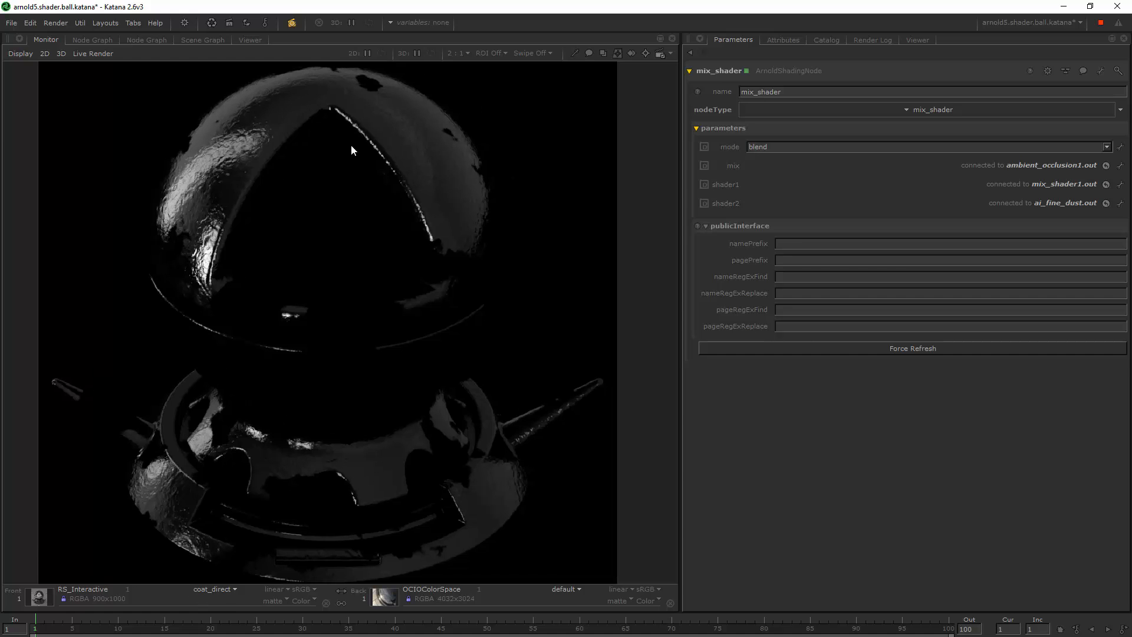
Compare the diffuse_albedo, diffuse_direct and specular_direct passes, and return the display to the primary pass
{"action": "left_click", "coordinate": [214, 589]}
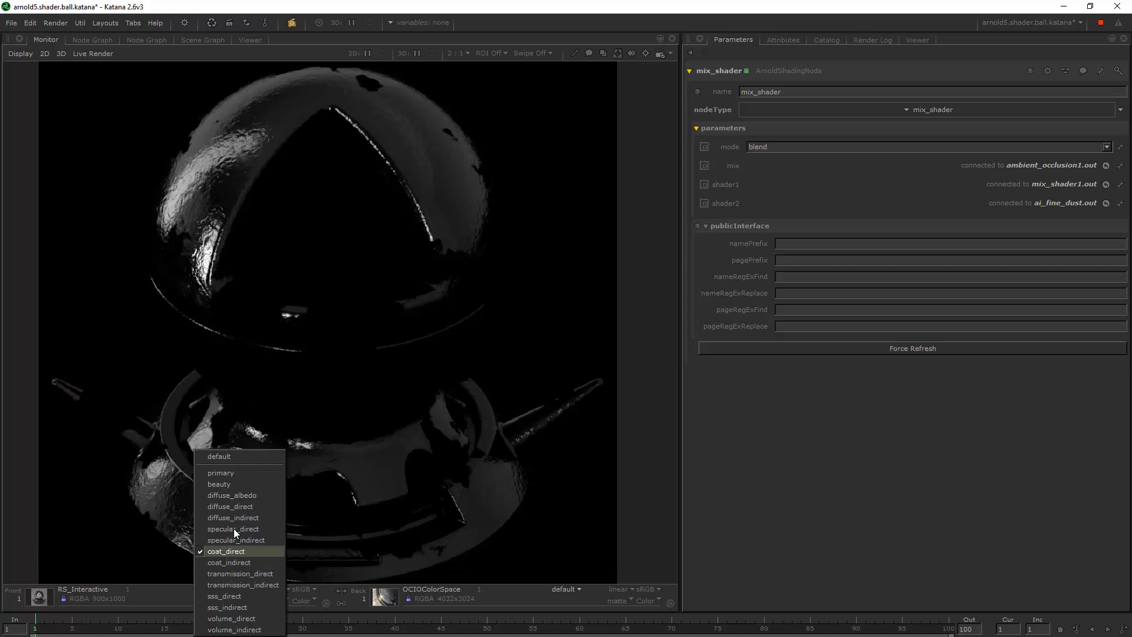
{"action": "left_click", "coordinate": [233, 488]}
{"action": "left_click", "coordinate": [212, 588]}
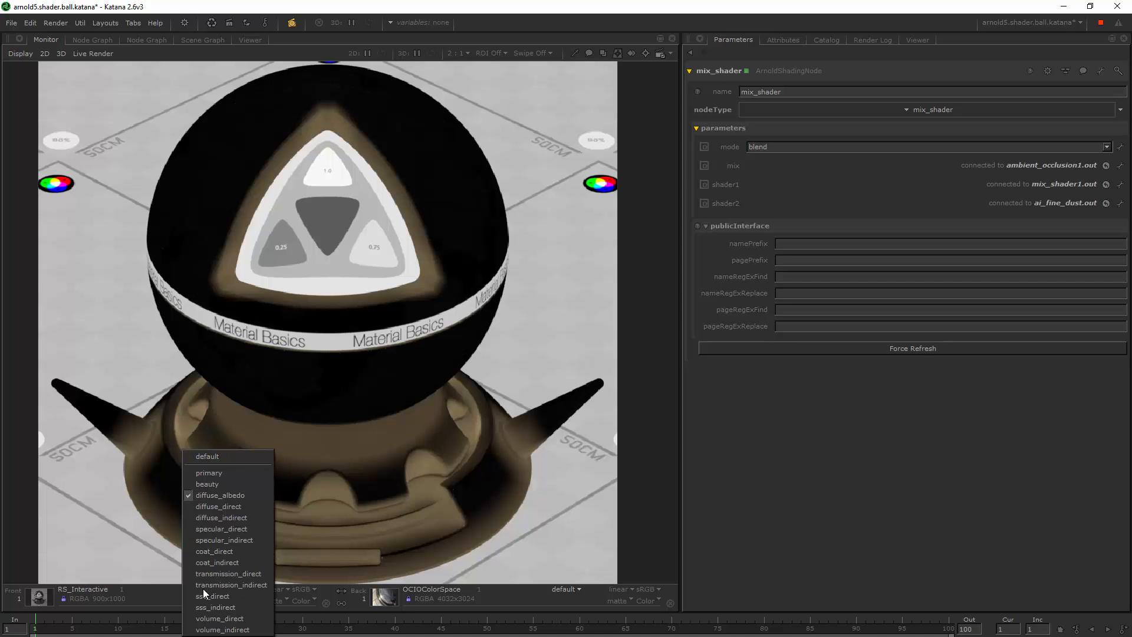
{"action": "left_click", "coordinate": [225, 506]}
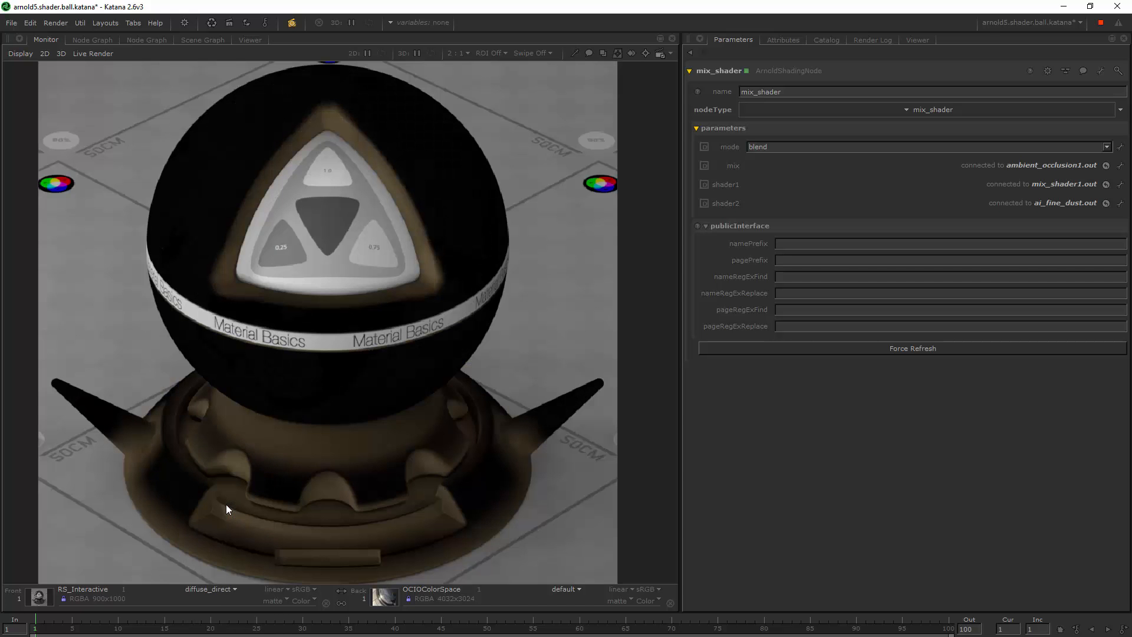
{"action": "left_click", "coordinate": [206, 588]}
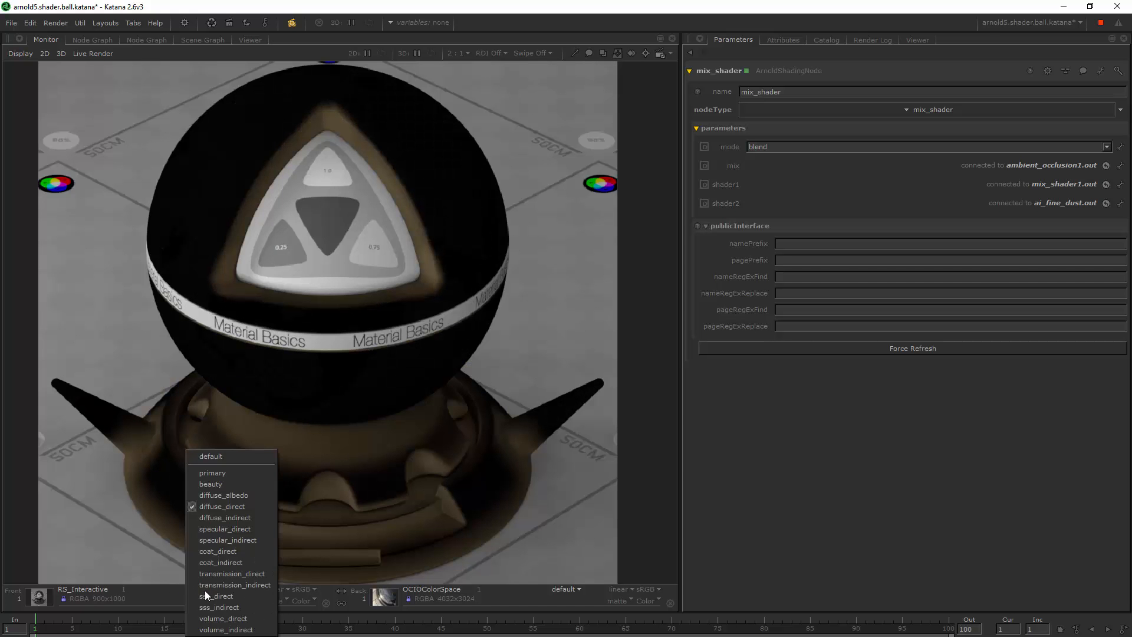
{"action": "left_click", "coordinate": [248, 530]}
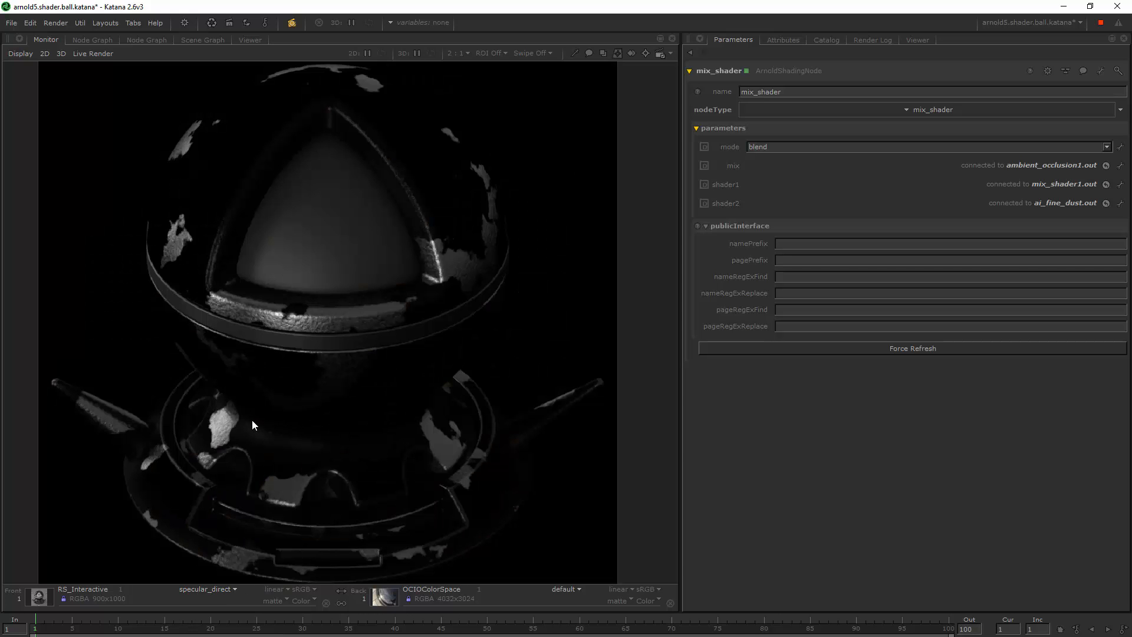
{"action": "left_click", "coordinate": [213, 584]}
{"action": "left_click", "coordinate": [214, 475]}
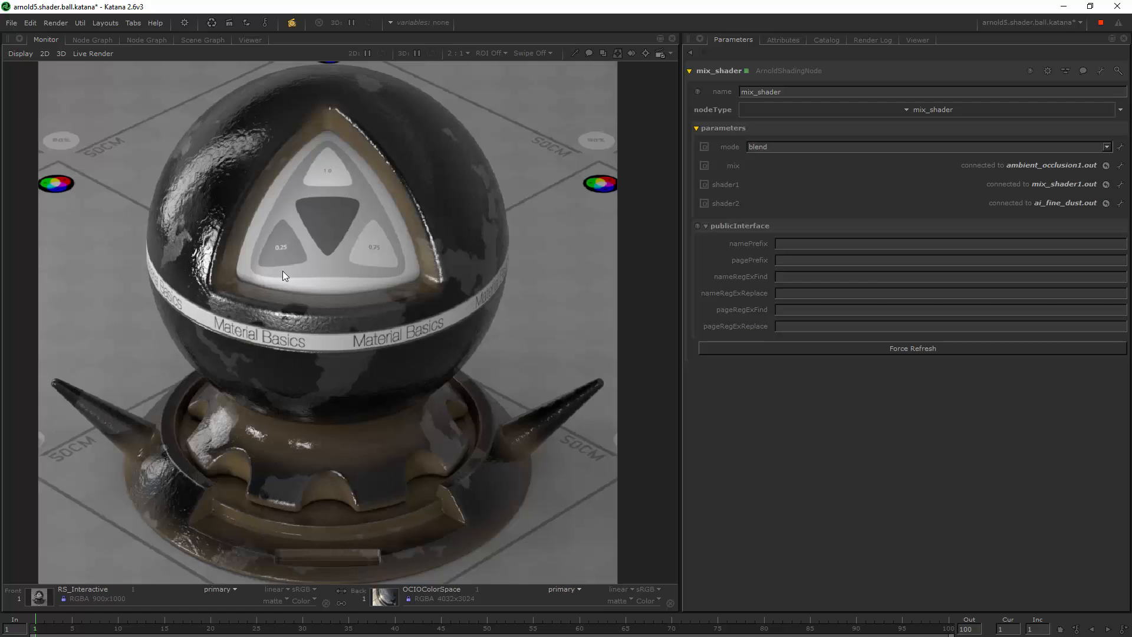
{"action": "scroll", "coordinate": [281, 270], "scroll_direction": "down", "scroll_amount": 1}
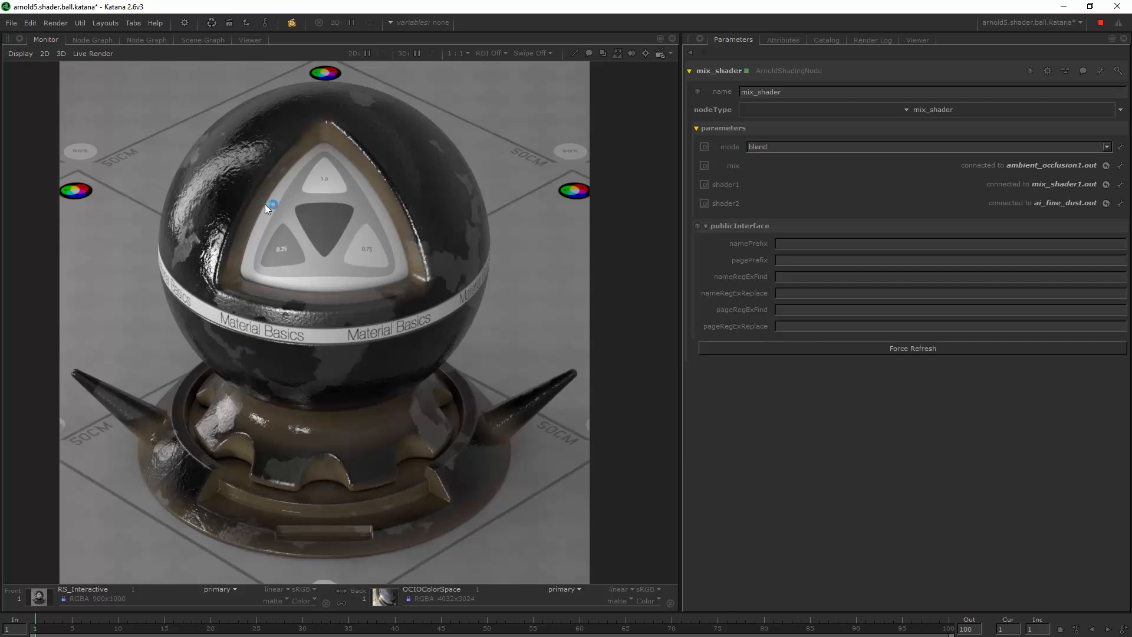
{"action": "left_click", "coordinate": [86, 40]}
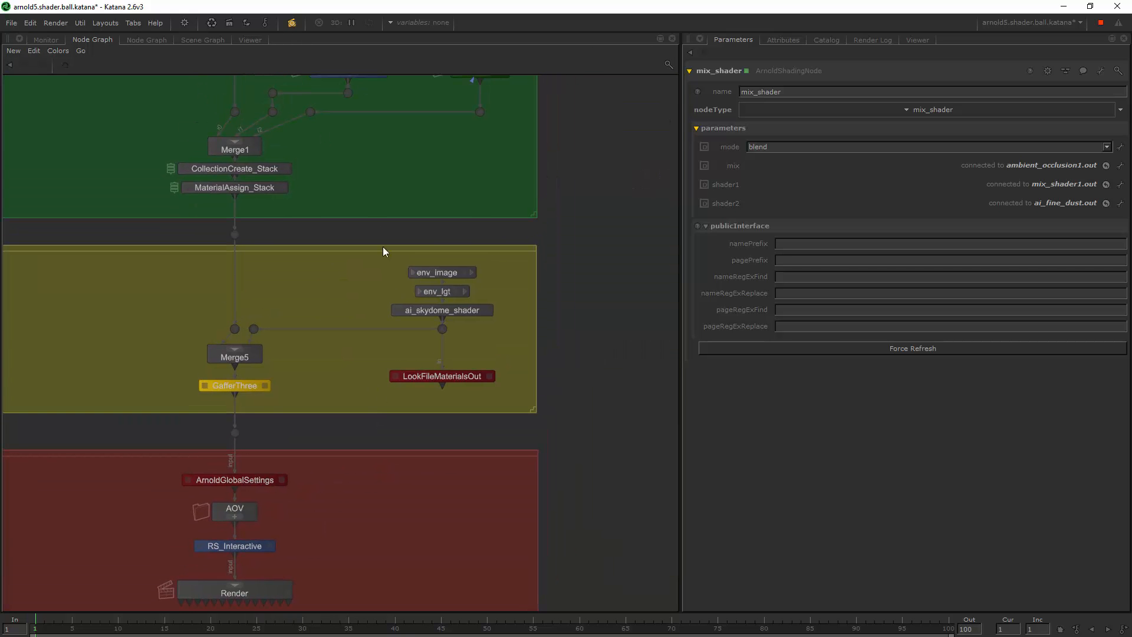
{"action": "left_click", "coordinate": [35, 39]}
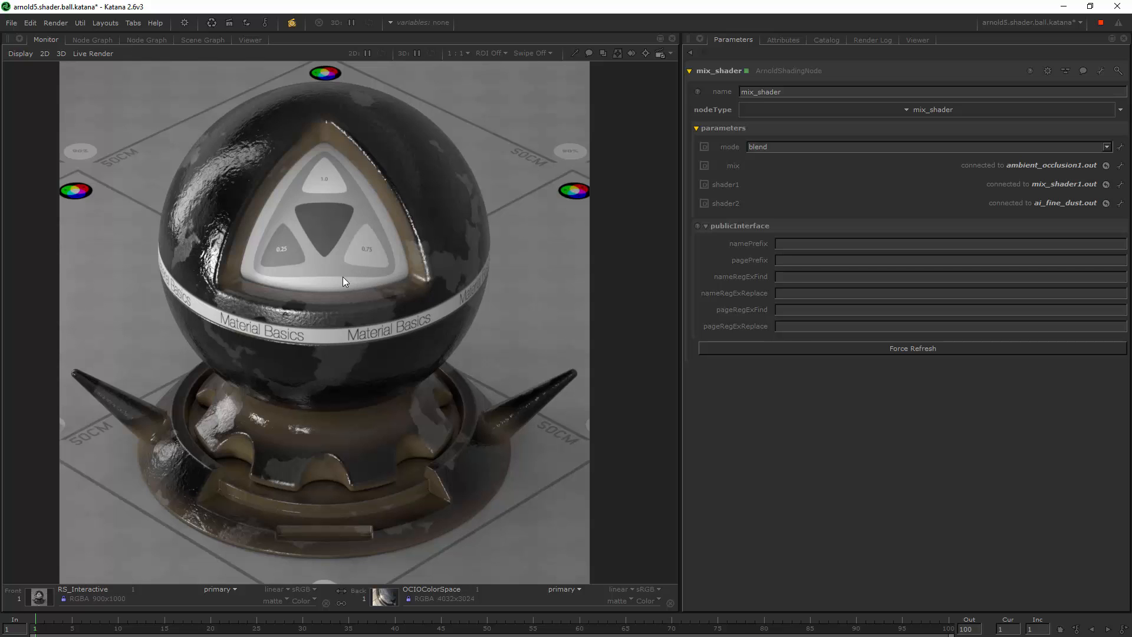
{"action": "scroll", "coordinate": [340, 278], "scroll_direction": "down", "scroll_amount": 1}
{"action": "scroll", "coordinate": [338, 280], "scroll_direction": "up", "scroll_amount": 1}
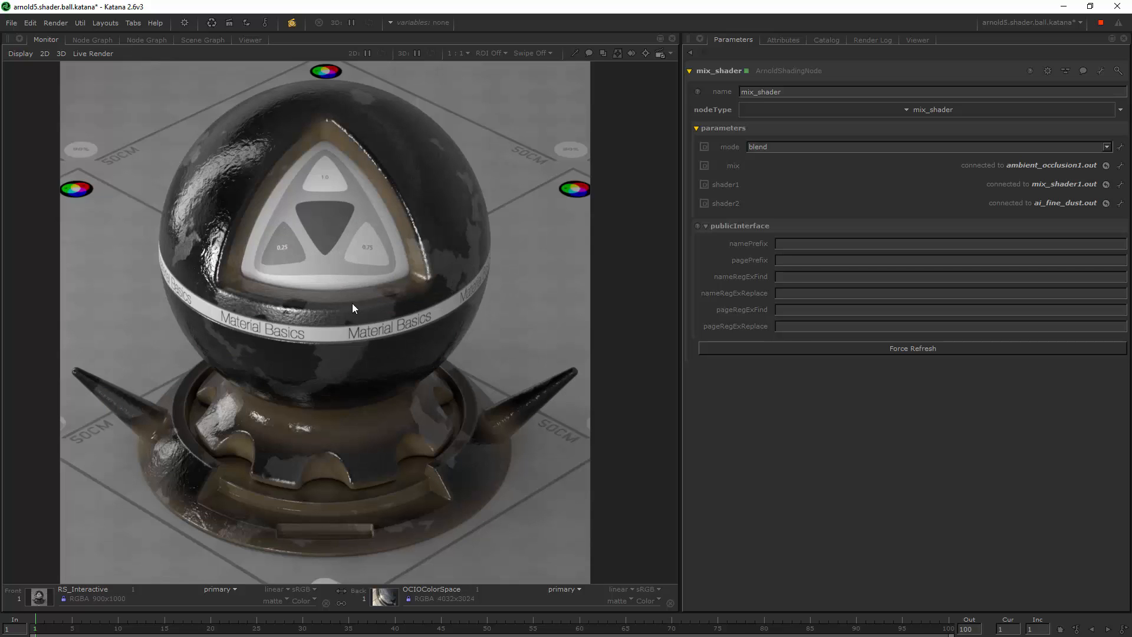